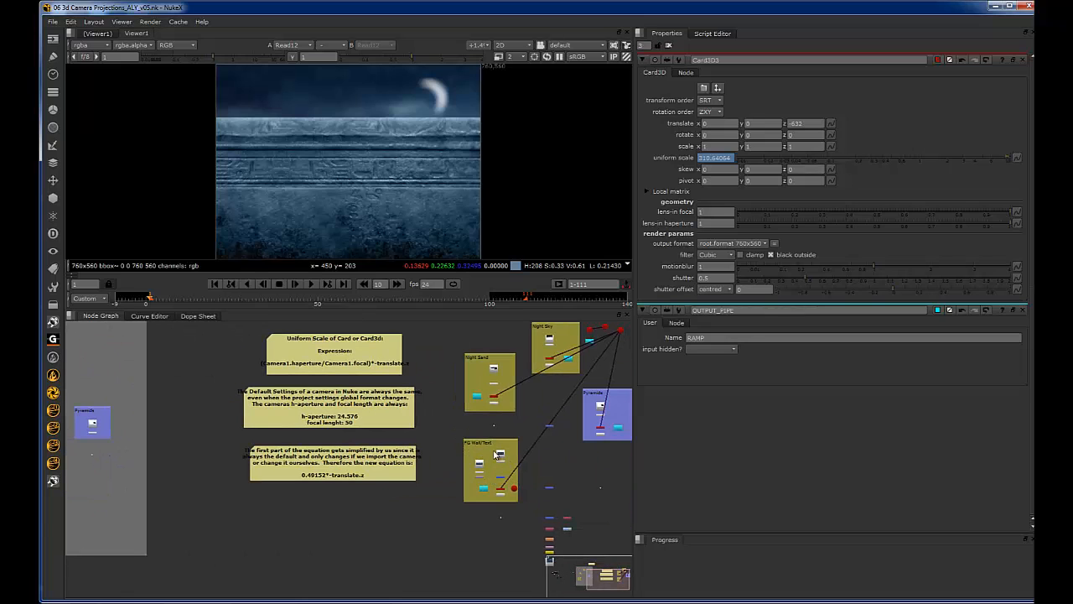
# Step: Play the finished camera-projection composite in the viewer
pyautogui.scroll(-4, 500, 452)
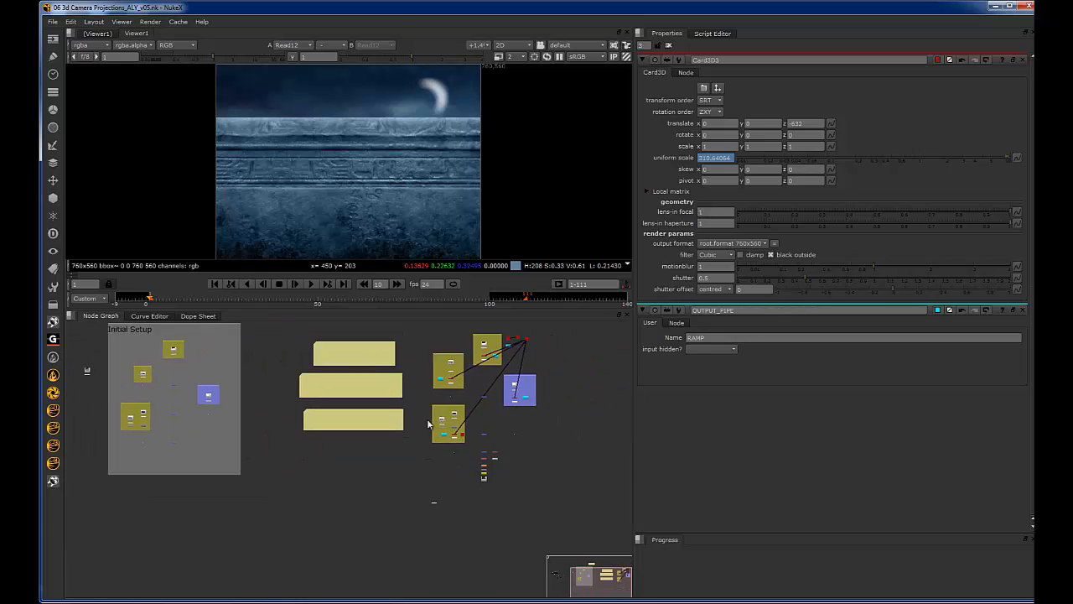
pyautogui.scroll(5, 469, 457)
pyautogui.scroll(2, 458, 466)
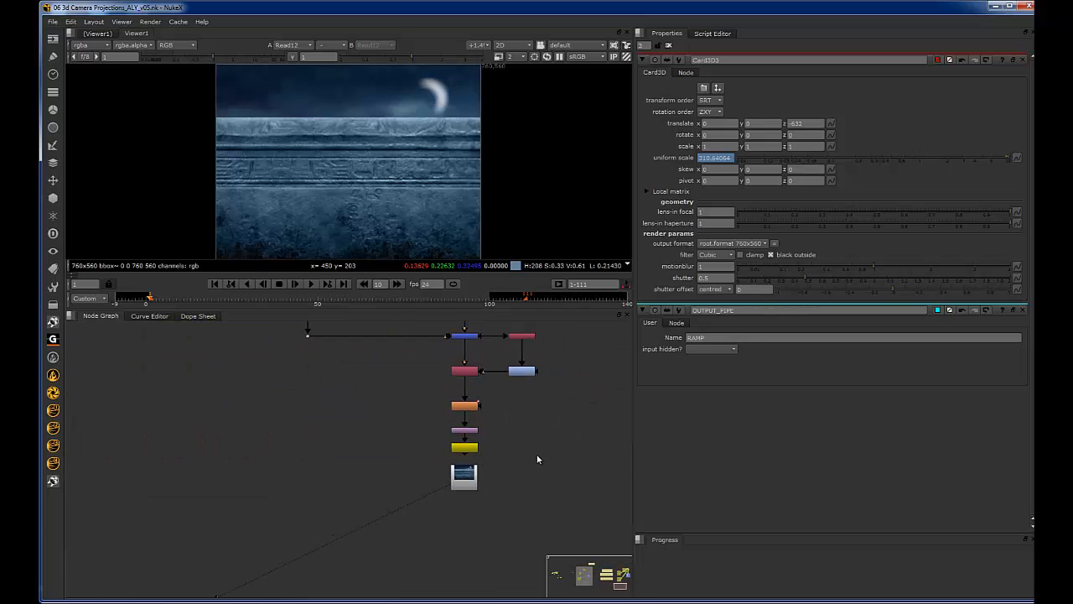
pyautogui.click(312, 285)
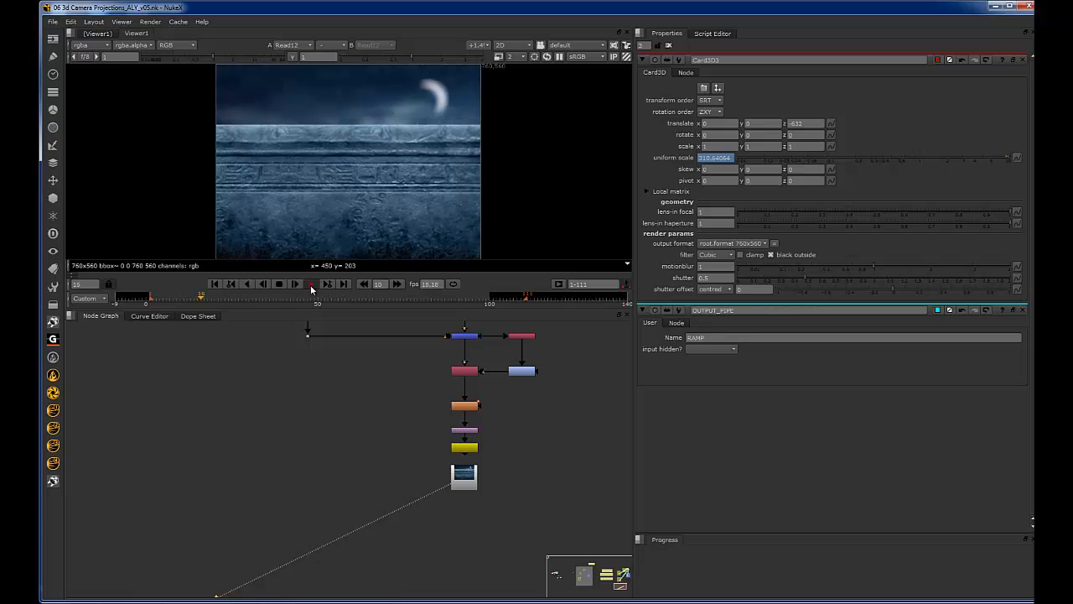
# Step: View the NightSky.png read node from the Night Sky group of the Initial Setup
pyautogui.scroll(-4, 325, 415)
pyautogui.moveTo(249, 388); pyautogui.dragTo(416, 430, button='middle')
pyautogui.moveTo(366, 382); pyautogui.dragTo(465, 441, button='middle')
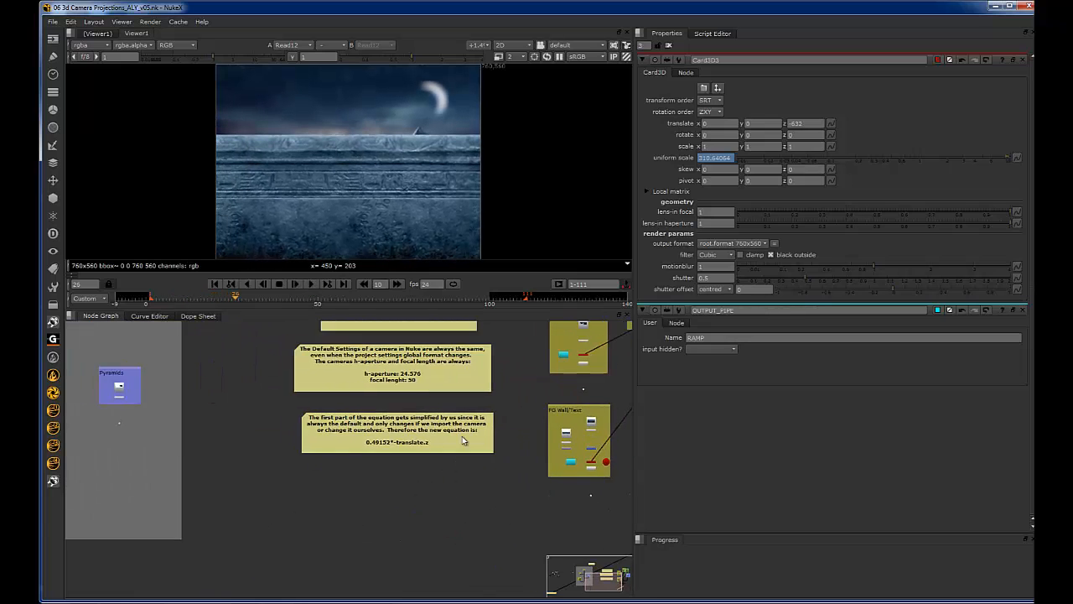
pyautogui.scroll(-2, 499, 423)
pyautogui.moveTo(287, 394); pyautogui.dragTo(467, 439, button='middle')
pyautogui.scroll(3, 463, 419)
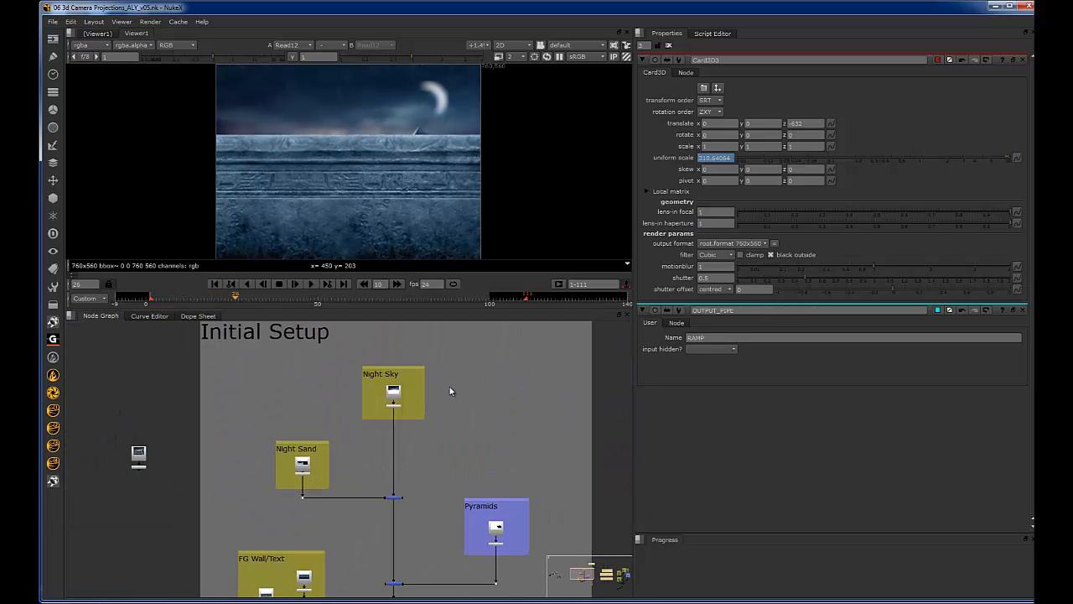
pyautogui.scroll(2, 449, 387)
pyautogui.scroll(2, 426, 374)
pyautogui.scroll(-2, 458, 365)
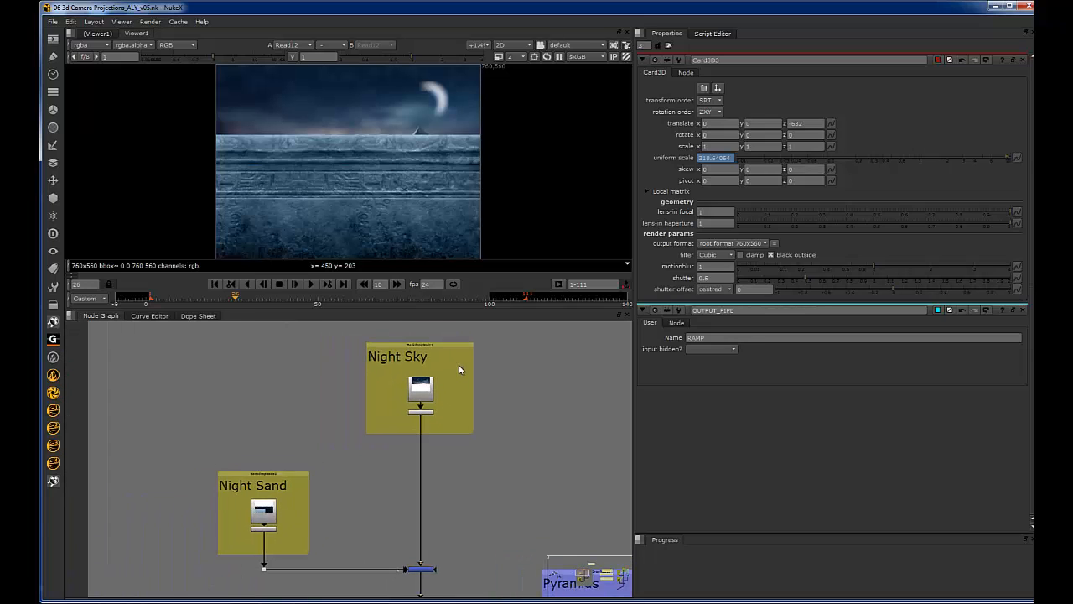
pyautogui.scroll(3, 452, 368)
pyautogui.moveTo(474, 355); pyautogui.dragTo(366, 414)
pyautogui.press('1')
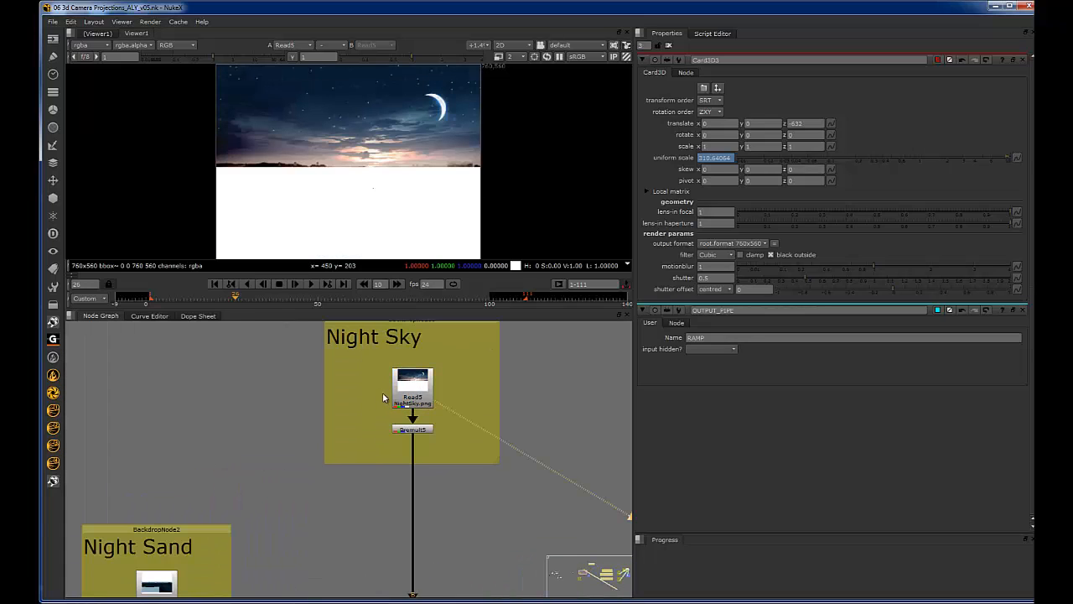
# Step: View the source images of the Night Sand and Pyramids groups one after the other
pyautogui.scroll(-3, 383, 397)
pyautogui.moveTo(302, 439); pyautogui.dragTo(392, 398, button='middle')
pyautogui.scroll(2, 355, 437)
pyautogui.click(357, 472)
pyautogui.press('1')
pyautogui.scroll(-3, 382, 442)
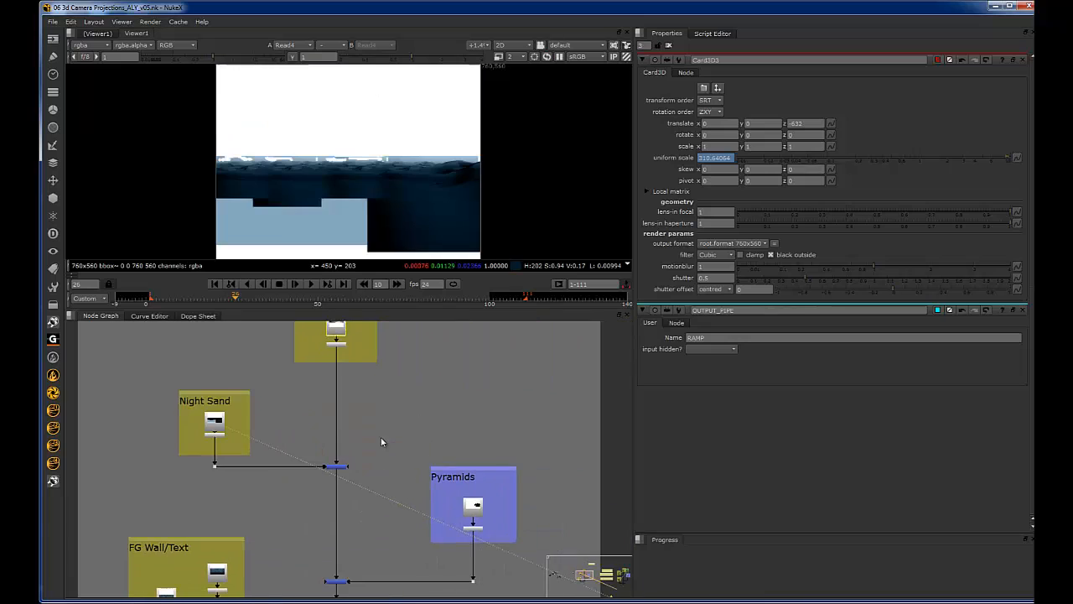
pyautogui.click(474, 506)
pyautogui.press('1')
pyautogui.scroll(-3, 436, 469)
# Step: View the Night Sky source image and the output of its Premult node for comparison
pyautogui.scroll(4, 394, 394)
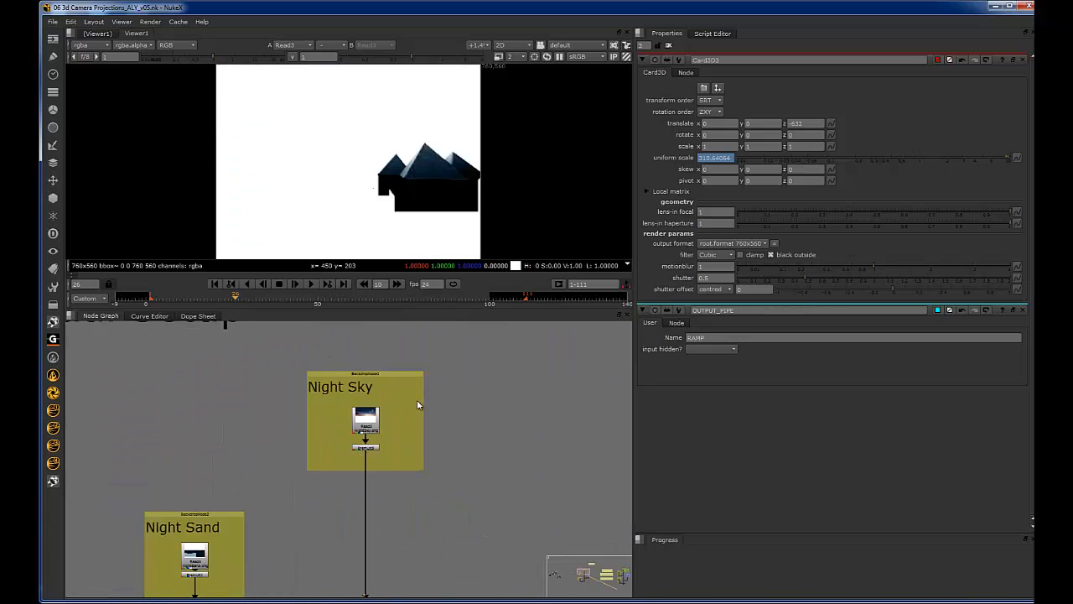
pyautogui.moveTo(467, 426); pyautogui.dragTo(367, 467)
pyautogui.scroll(-2, 485, 374)
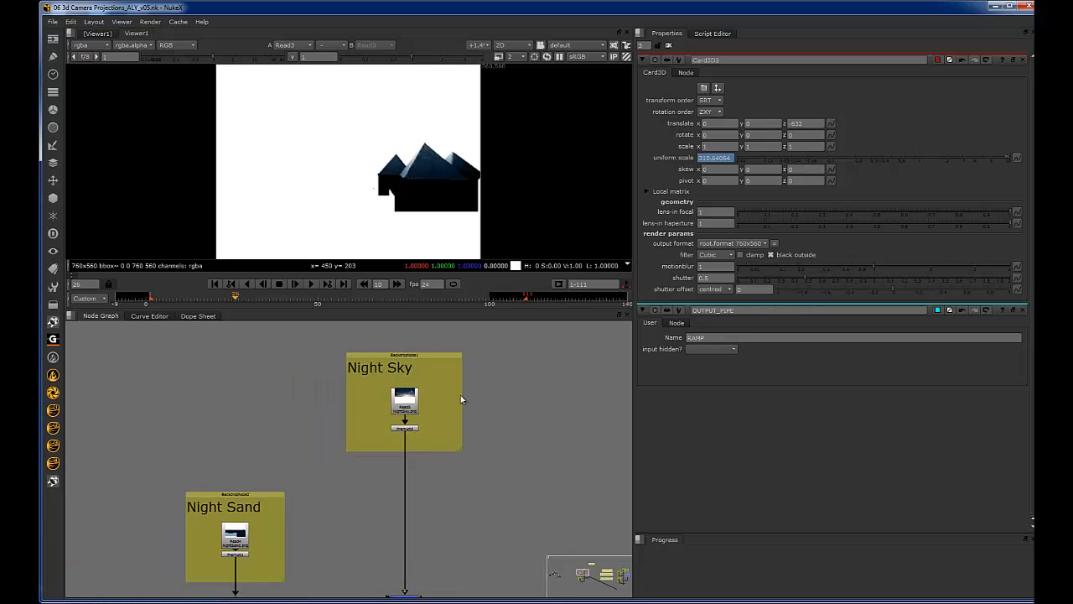
pyautogui.moveTo(461, 395); pyautogui.dragTo(416, 390, button='middle')
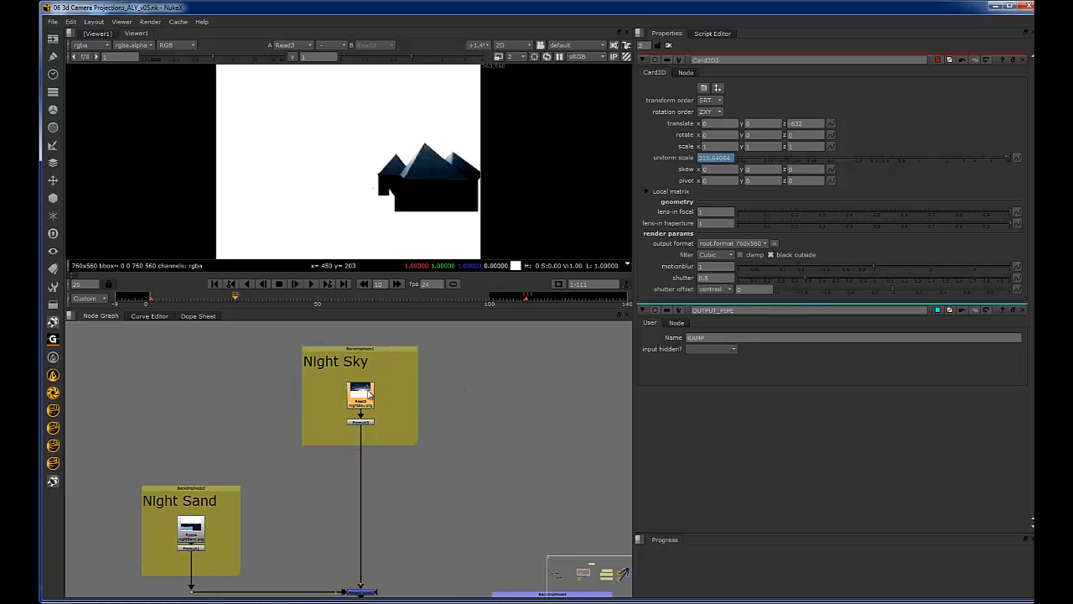
pyautogui.press('1')
pyautogui.moveTo(412, 403); pyautogui.dragTo(299, 455)
pyautogui.press('1')
# Step: View the merge of the night sky and sand, followed by the merge that adds the pyramids
pyautogui.scroll(-3, 379, 395)
pyautogui.moveTo(372, 433); pyautogui.dragTo(380, 390, button='middle')
pyautogui.scroll(4, 386, 388)
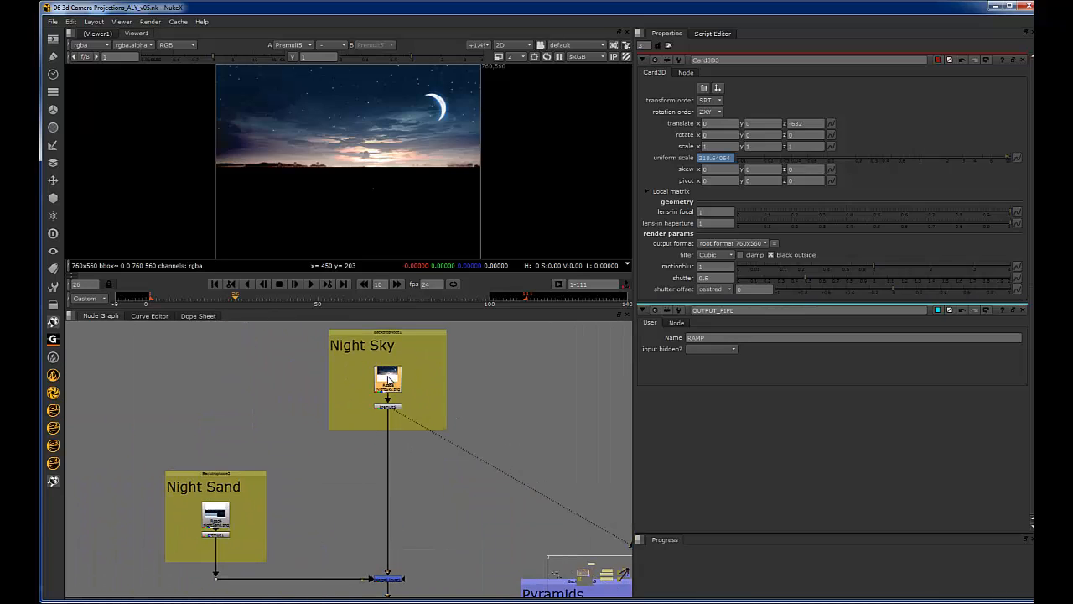
pyautogui.moveTo(423, 526); pyautogui.dragTo(426, 434, button='middle')
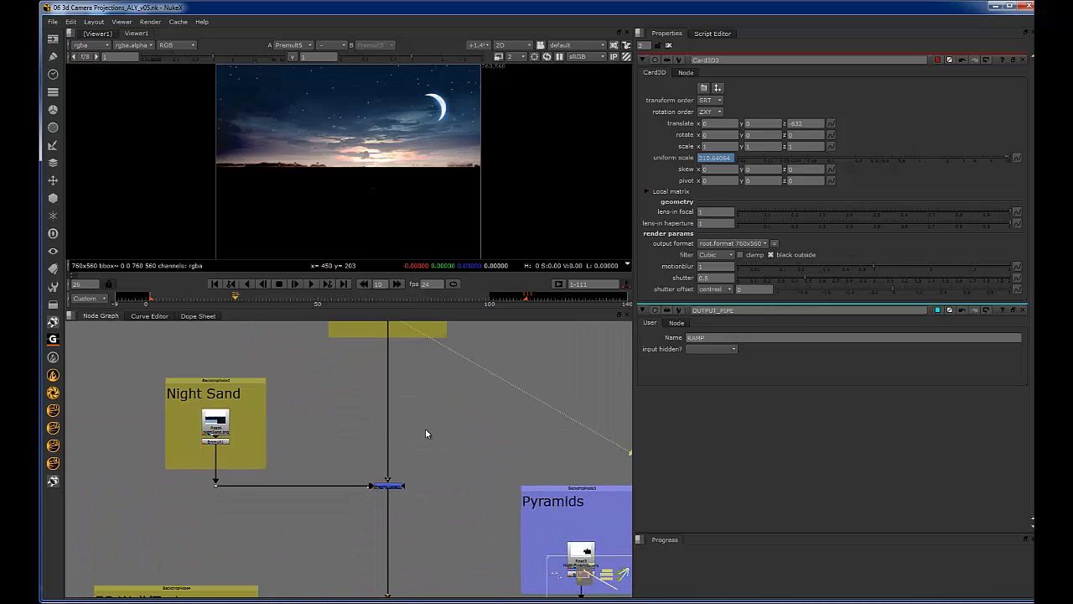
pyautogui.moveTo(425, 433); pyautogui.dragTo(342, 515)
pyautogui.moveTo(388, 460); pyautogui.dragTo(373, 387, button='middle')
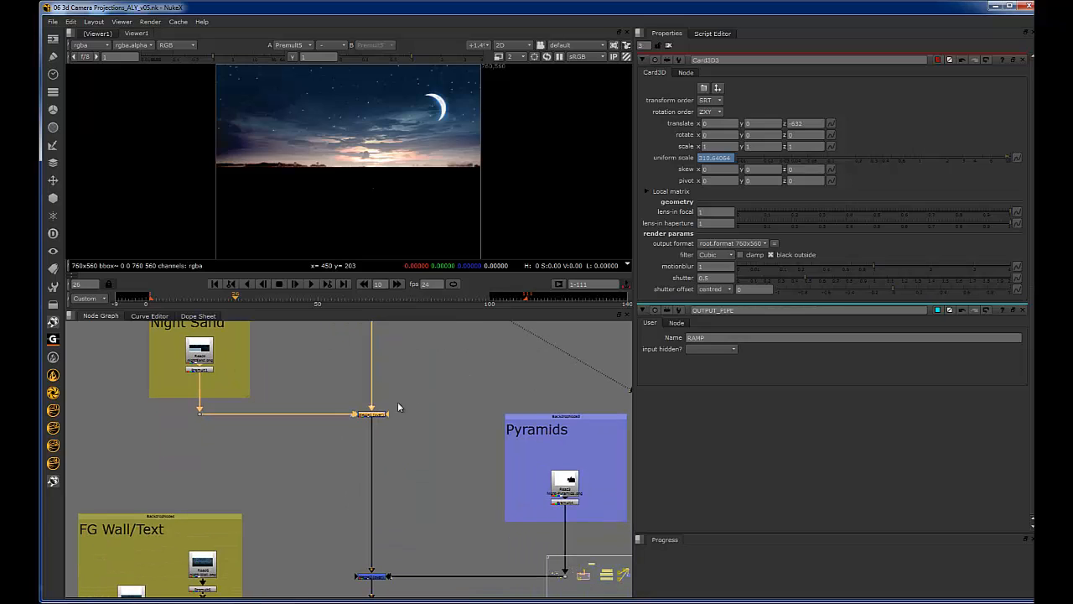
pyautogui.press('1')
pyautogui.moveTo(420, 463); pyautogui.dragTo(421, 392, button='middle')
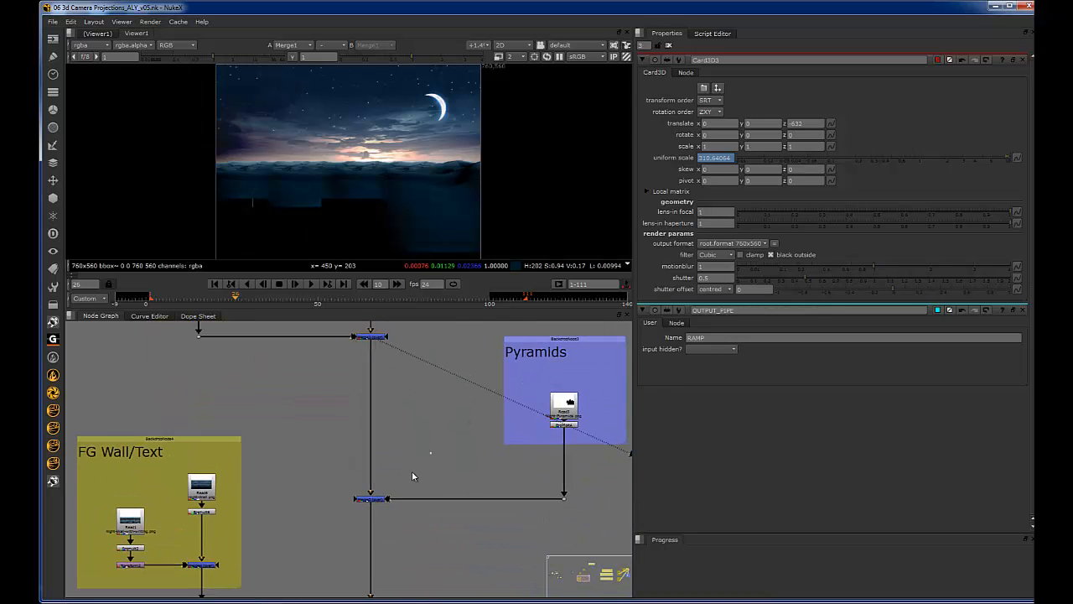
pyautogui.moveTo(412, 471); pyautogui.dragTo(327, 510)
pyautogui.press('1')
# Step: View the final merge of the Initial Setup that adds the foreground wall and text
pyautogui.moveTo(411, 493); pyautogui.dragTo(416, 326, button='middle')
pyautogui.moveTo(444, 437); pyautogui.dragTo(316, 531)
pyautogui.press('1')
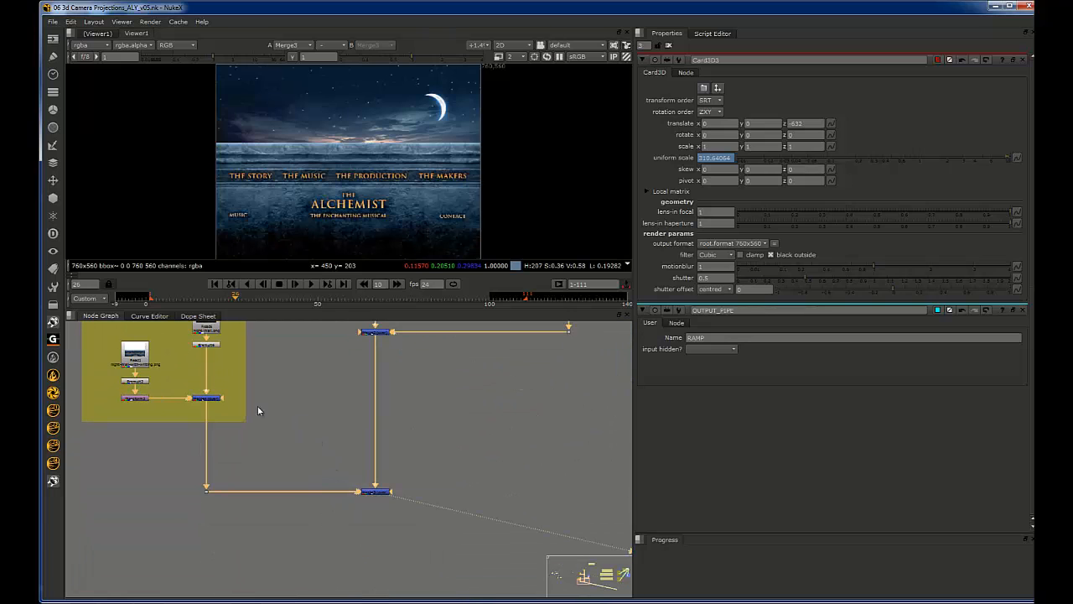
# Step: View the premultiplied plain wall and the night-wall-with-writing source image in the FG Wall/Text group
pyautogui.moveTo(246, 385); pyautogui.dragTo(344, 461, button='middle')
pyautogui.scroll(3, 338, 468)
pyautogui.moveTo(429, 439); pyautogui.dragTo(321, 459, button='middle')
pyautogui.scroll(-5, 349, 431)
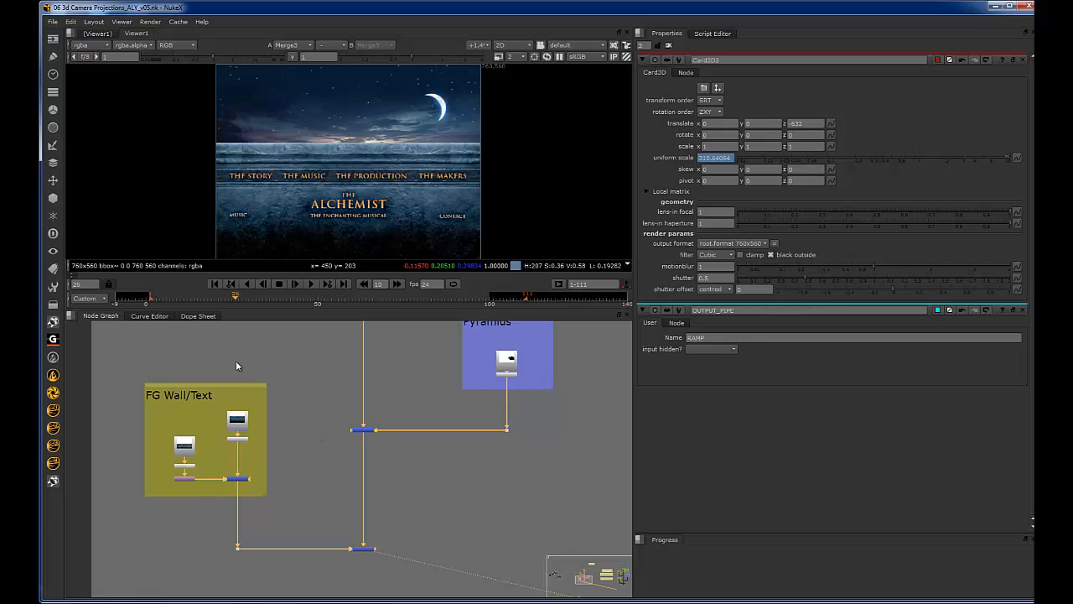
pyautogui.scroll(2, 229, 449)
pyautogui.scroll(3, 251, 475)
pyautogui.moveTo(270, 467); pyautogui.dragTo(344, 475, button='middle')
pyautogui.moveTo(366, 400); pyautogui.dragTo(245, 458)
pyautogui.press('1')
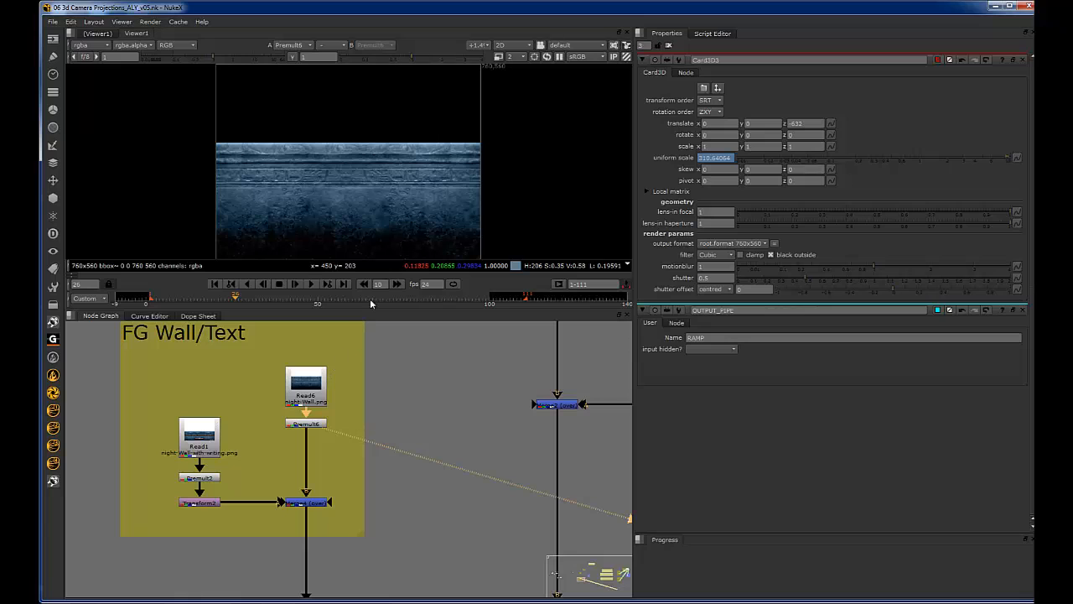
pyautogui.moveTo(344, 455); pyautogui.dragTo(241, 519)
pyautogui.click(192, 439)
pyautogui.press('1')
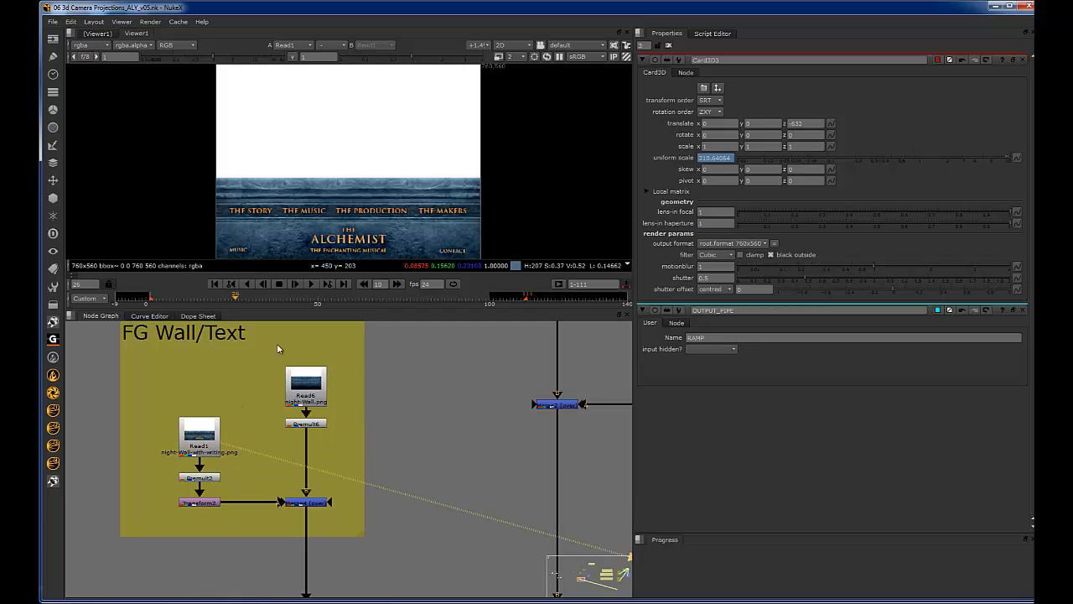
# Step: Connect the plain night wall image to viewer input 2 and set the viewer's downscale factor to 1
pyautogui.scroll(-2, 408, 198)
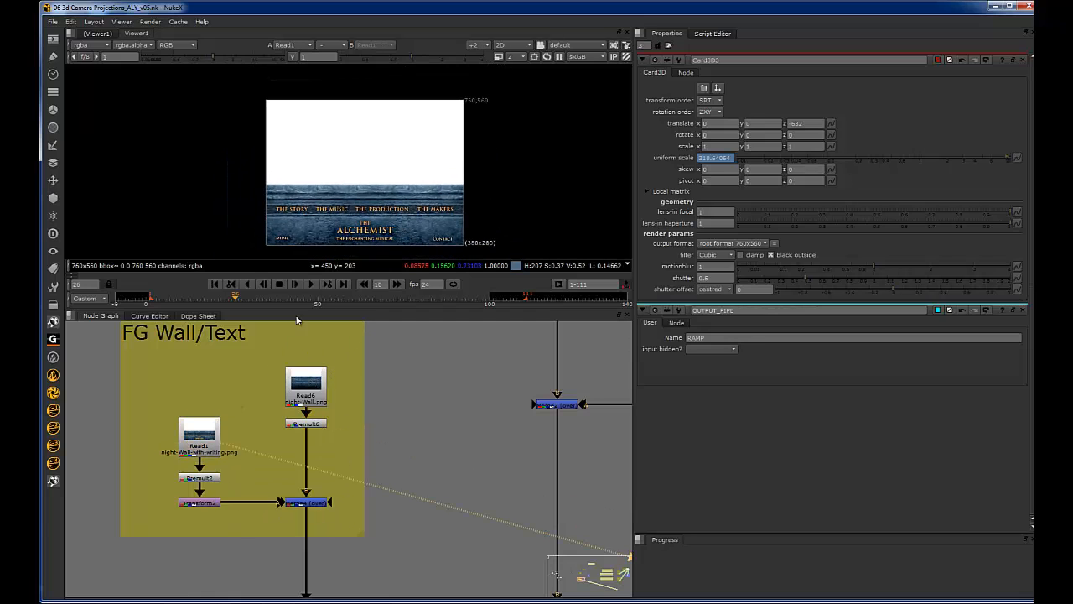
pyautogui.click(302, 388)
pyautogui.press('2')
pyautogui.press('1')
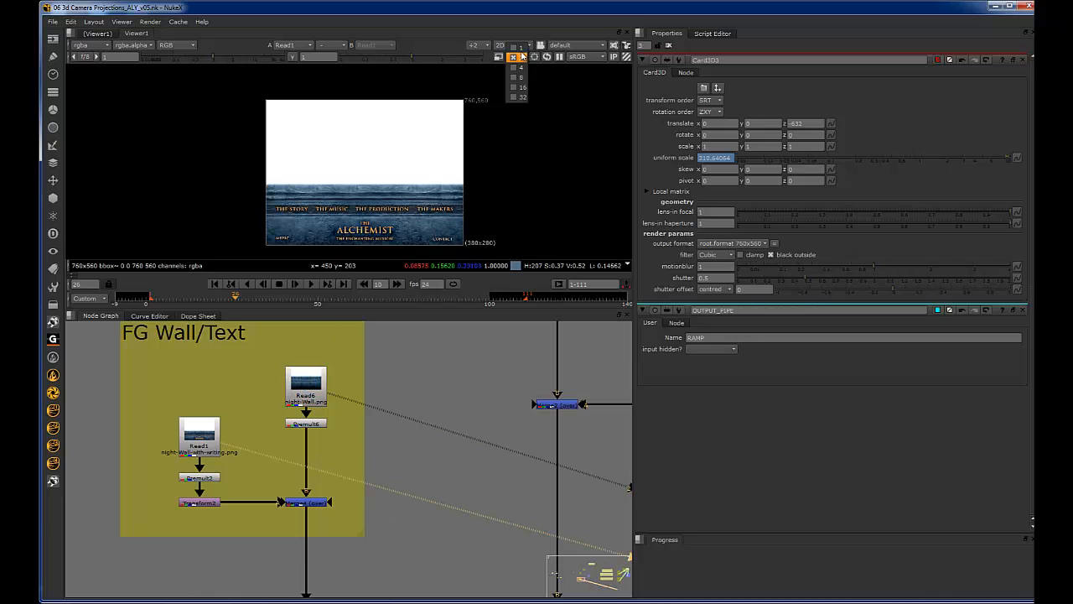
pyautogui.click(520, 48)
# Step: Compare the plain night wall image with the wall-with-writing image at full resolution
pyautogui.click(305, 389)
pyautogui.click(211, 429)
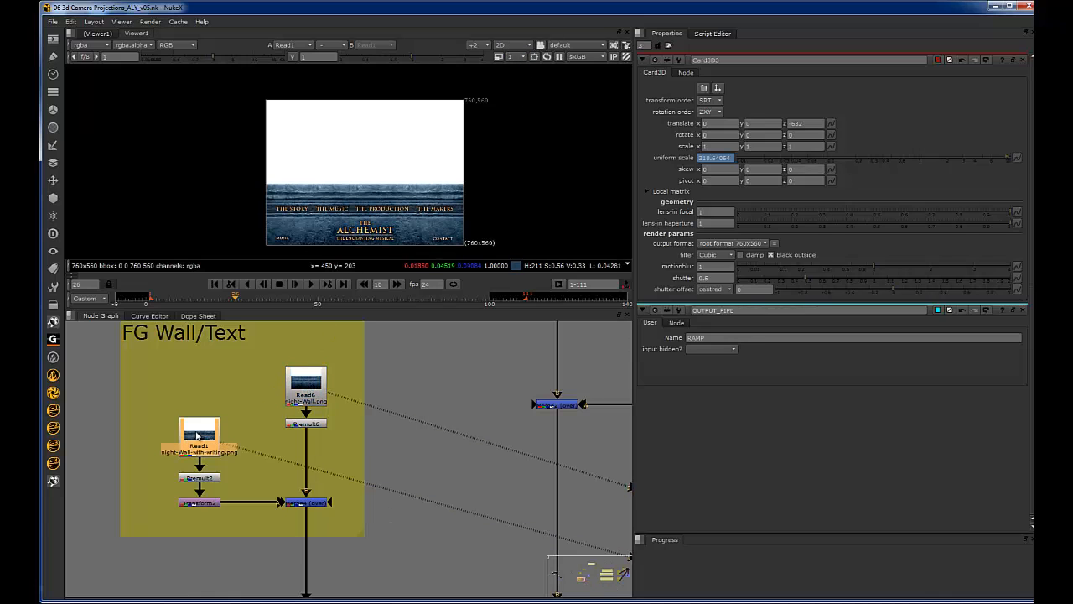
pyautogui.click(298, 392)
pyautogui.press('2')
pyautogui.press('1')
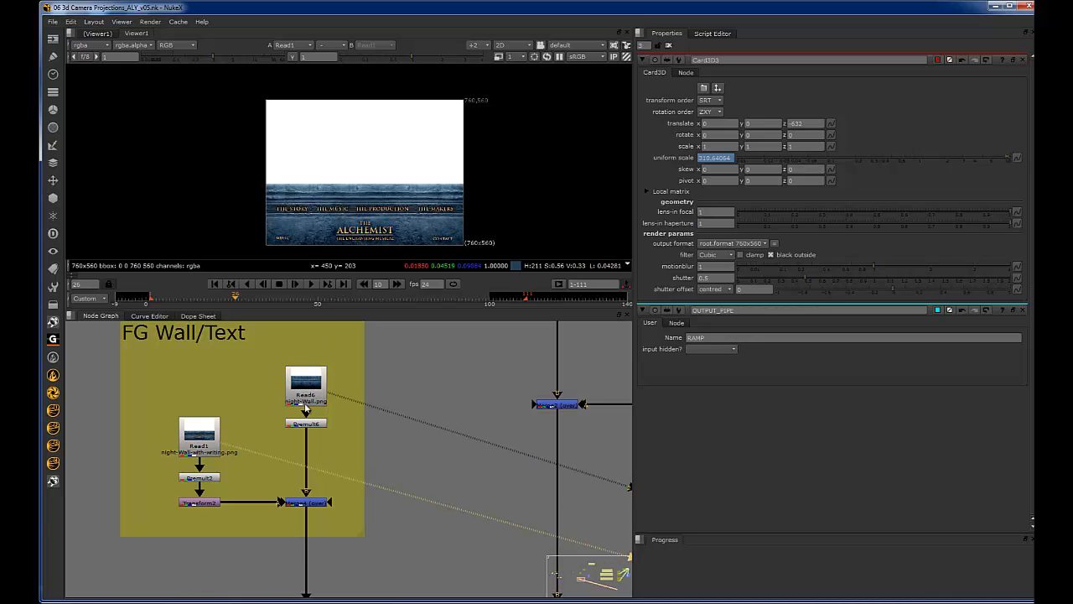
# Step: View the Transform node of the wall-with-writing branch and the merge that combines it with the plain wall
pyautogui.click(206, 504)
pyautogui.press('1')
pyautogui.moveTo(367, 462); pyautogui.dragTo(255, 540)
pyautogui.press('1')
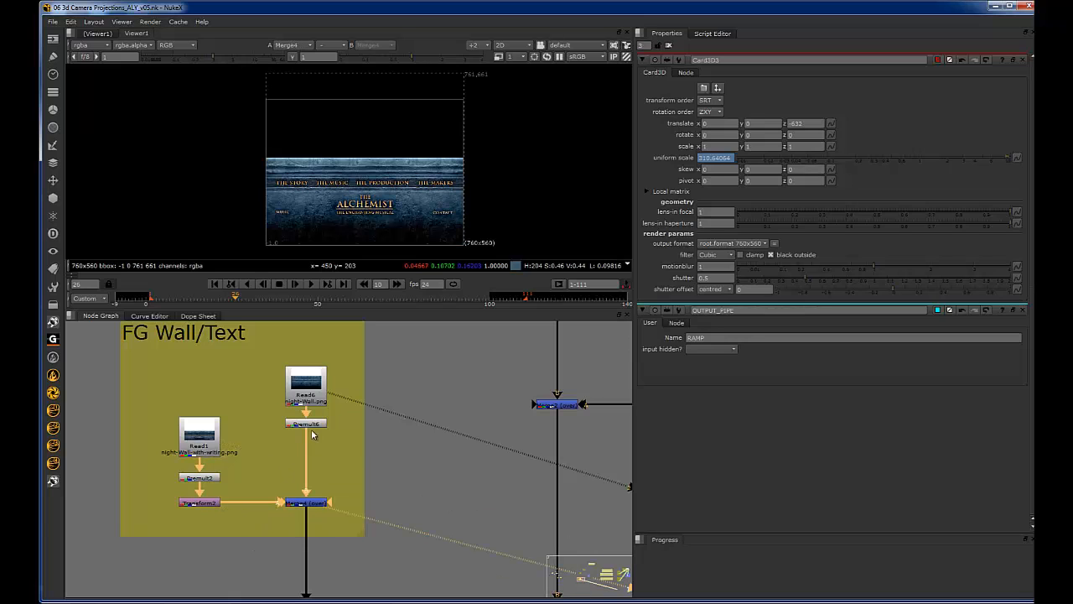
# Step: Disable and re-enable the merge in the FG Wall/Text group repeatedly to compare the wall with and without writing
pyautogui.moveTo(371, 450); pyautogui.dragTo(259, 537)
pyautogui.press('d')
pyautogui.press('d')
pyautogui.press('d')
pyautogui.press('d')
pyautogui.press('d')
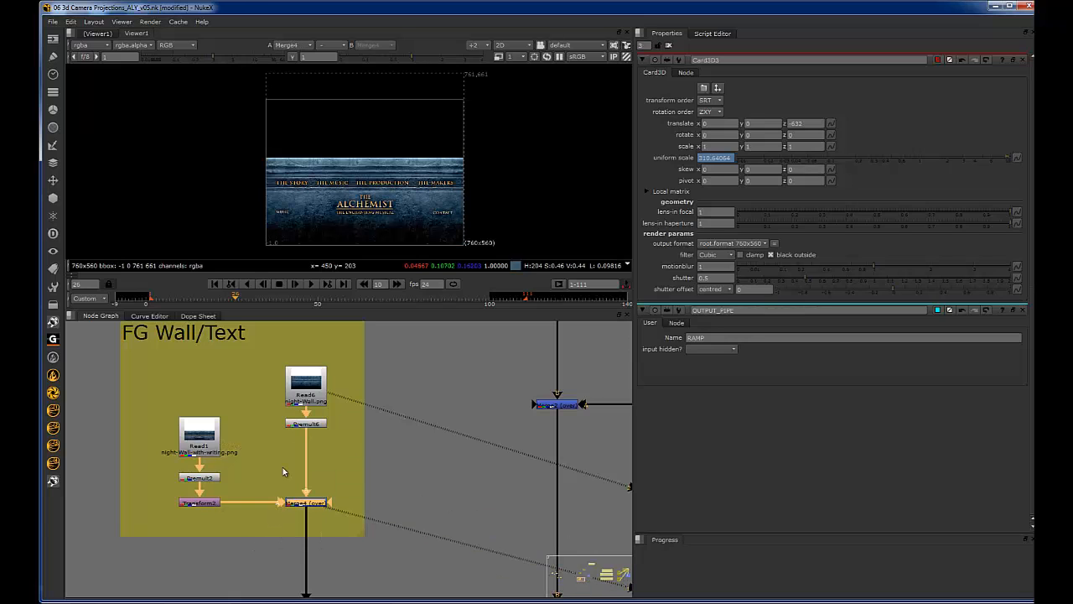
pyautogui.press('d')
pyautogui.press('d')
pyautogui.press('d')
# Step: Examine the uniform-scale expression notes and the completed camera-projection node setup beside the Initial Setup
pyautogui.scroll(-2, 432, 390)
pyautogui.scroll(-1, 457, 413)
pyautogui.moveTo(507, 411); pyautogui.dragTo(377, 418, button='middle')
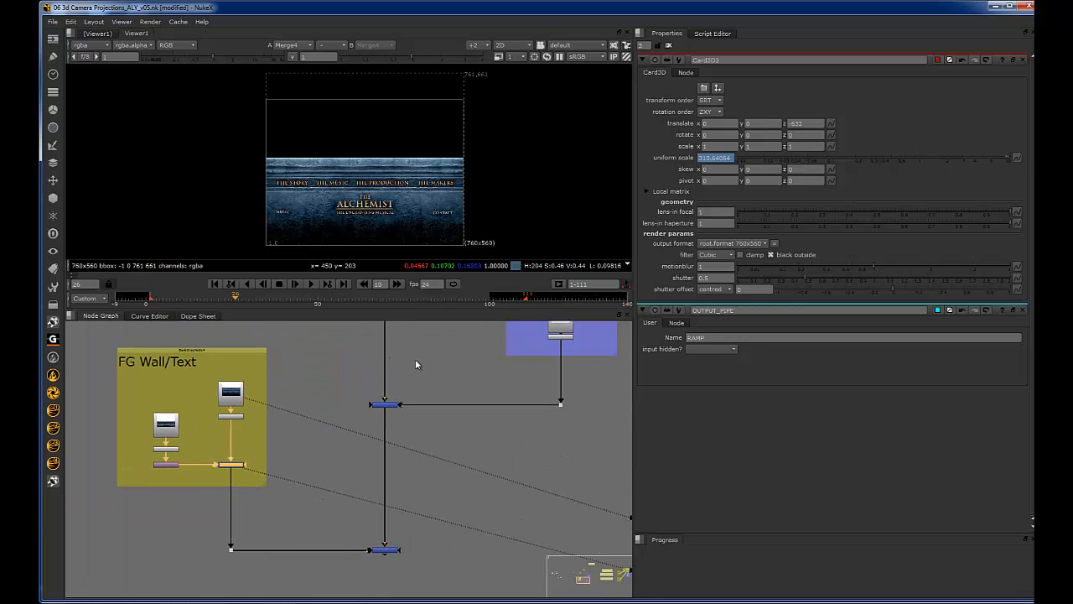
pyautogui.scroll(-4, 446, 385)
pyautogui.moveTo(496, 331); pyautogui.dragTo(431, 411, button='middle')
pyautogui.scroll(-2, 428, 403)
pyautogui.moveTo(547, 358); pyautogui.dragTo(513, 409, button='middle')
pyautogui.scroll(-2, 513, 409)
pyautogui.moveTo(598, 392); pyautogui.dragTo(358, 394, button='middle')
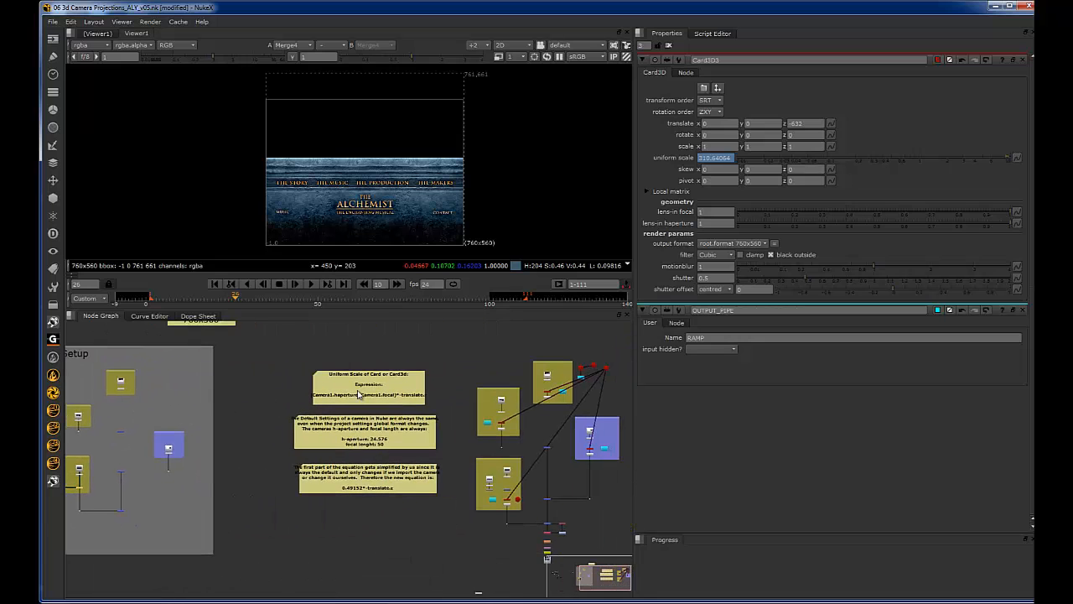
pyautogui.moveTo(482, 408); pyautogui.dragTo(393, 384, button='middle')
pyautogui.scroll(3, 447, 390)
pyautogui.moveTo(543, 384); pyautogui.dragTo(444, 409, button='middle')
pyautogui.scroll(-3, 390, 382)
pyautogui.scroll(3, 430, 373)
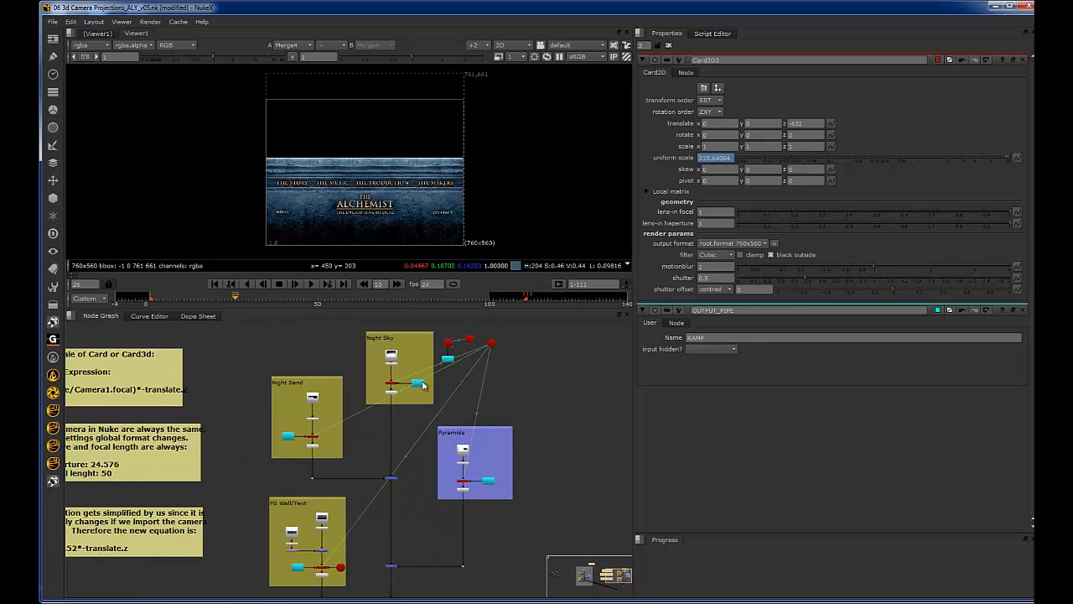
pyautogui.scroll(-3, 423, 385)
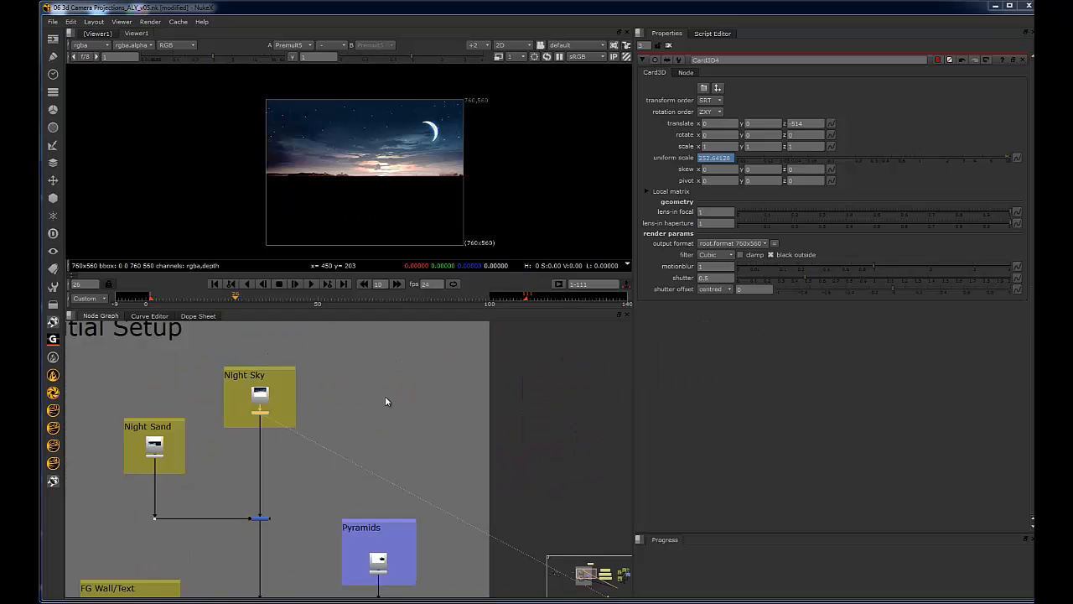
# Step: Add a Camera node beside the Night Sky group in the Initial Setup
pyautogui.scroll(-1, 385, 396)
pyautogui.scroll(3, 430, 406)
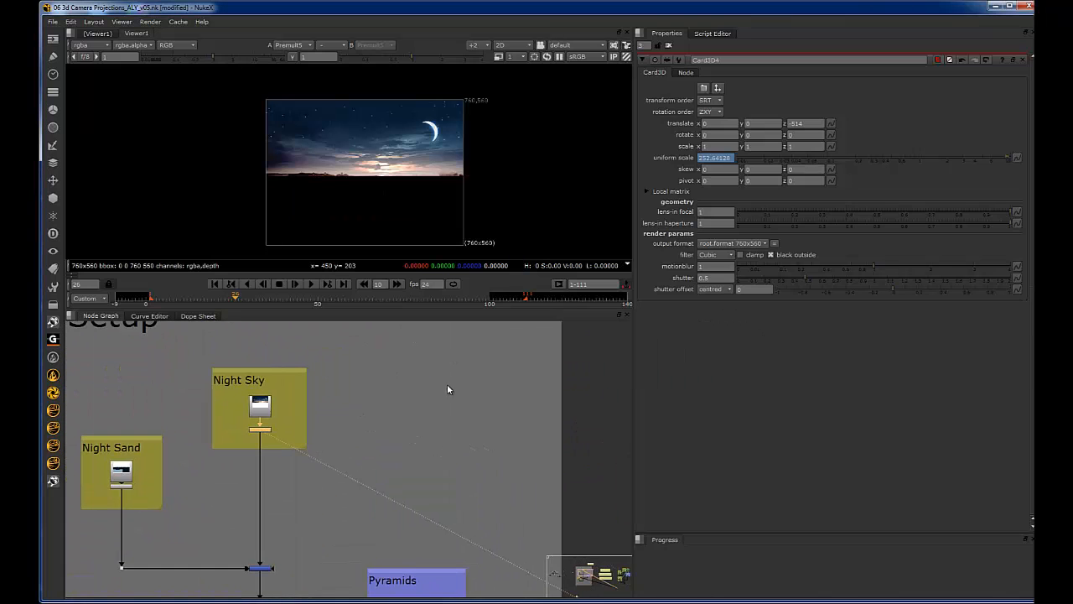
pyautogui.press('Tab')
pyautogui.write('cam')
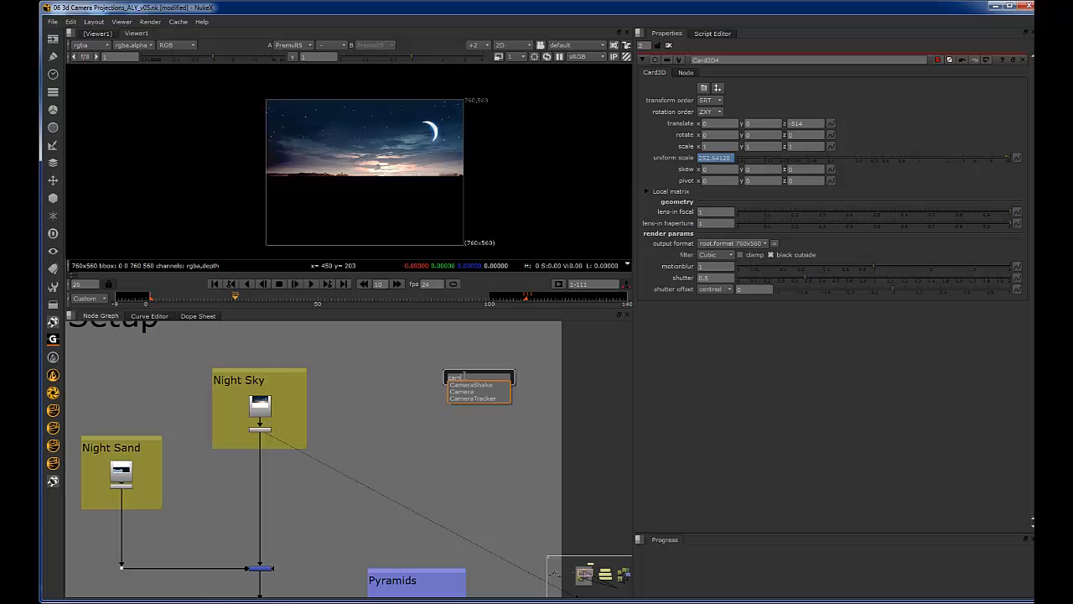
pyautogui.click(474, 391)
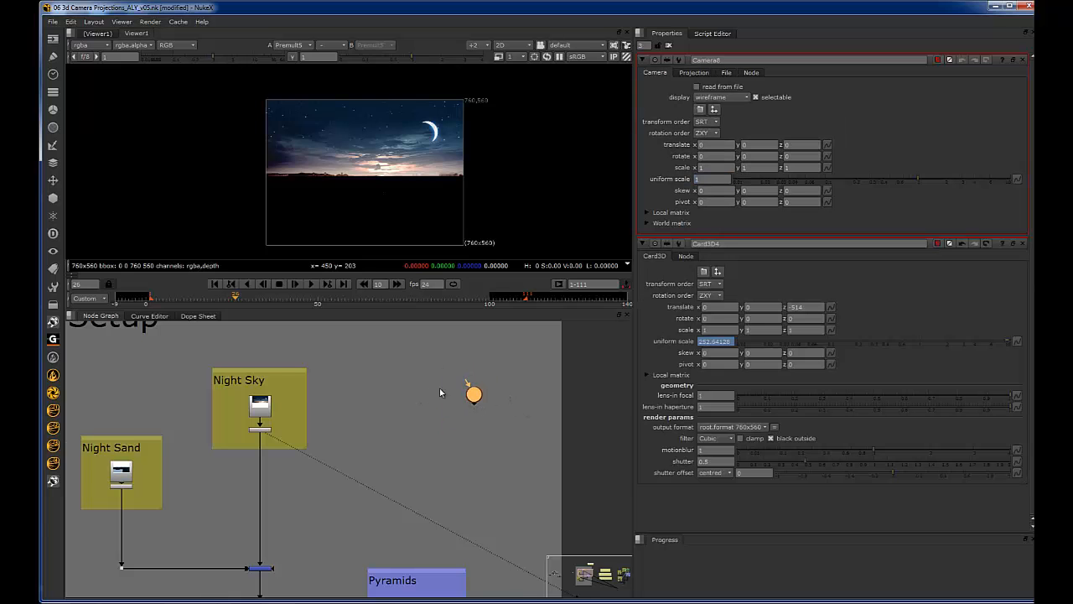
# Step: Add a Card3D node between the Night Sky group and the new camera
pyautogui.scroll(3, 441, 388)
pyautogui.scroll(-3, 470, 377)
pyautogui.scroll(-3, 516, 373)
pyautogui.moveTo(508, 384); pyautogui.dragTo(486, 389, button='middle')
pyautogui.scroll(-3, 471, 386)
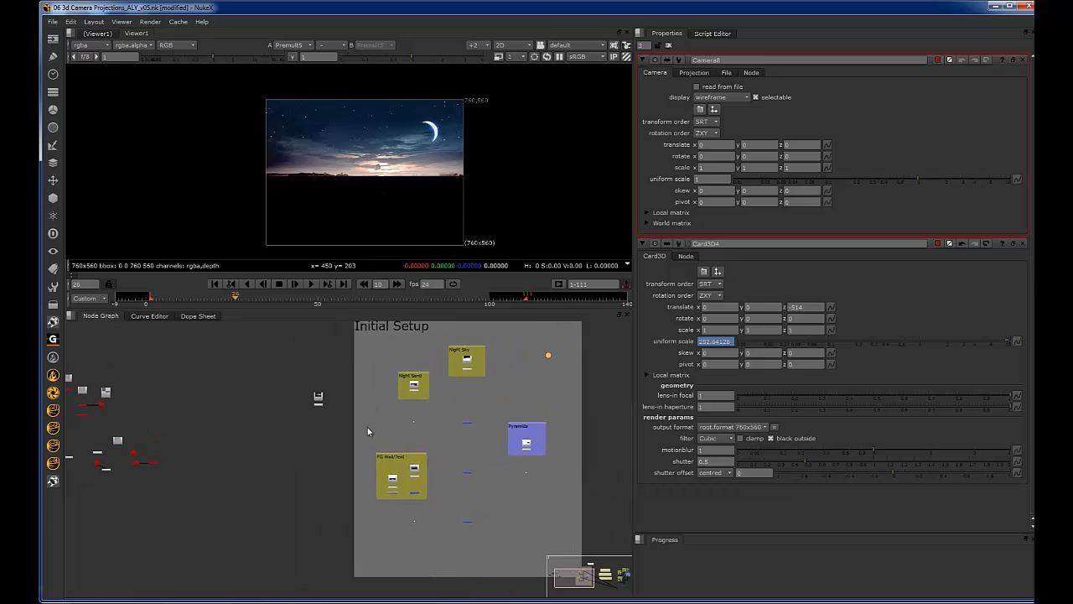
pyautogui.scroll(6, 474, 371)
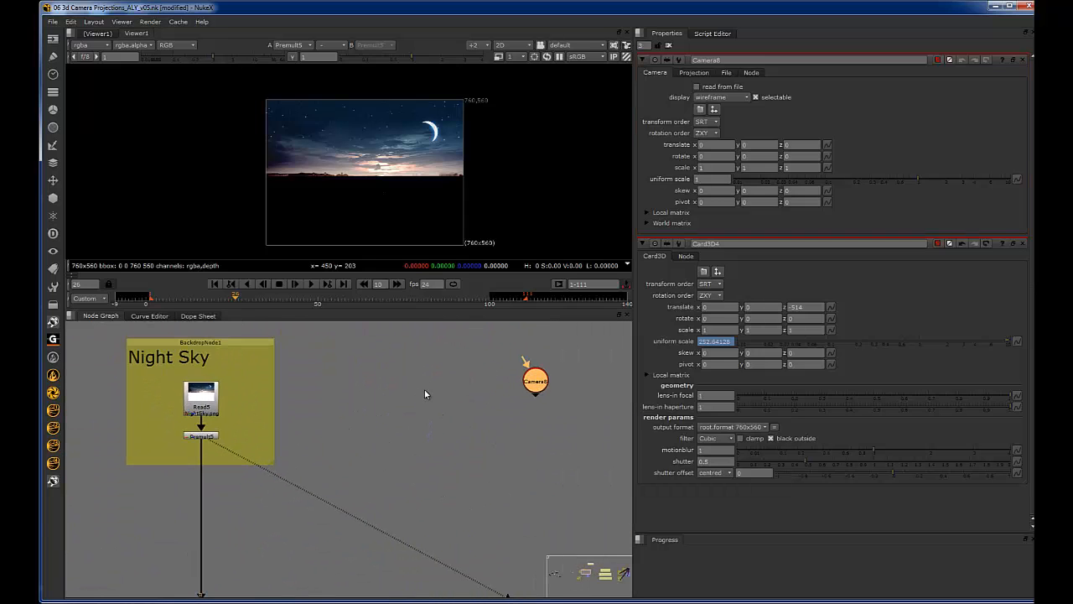
pyautogui.write('car')
pyautogui.press('Return')
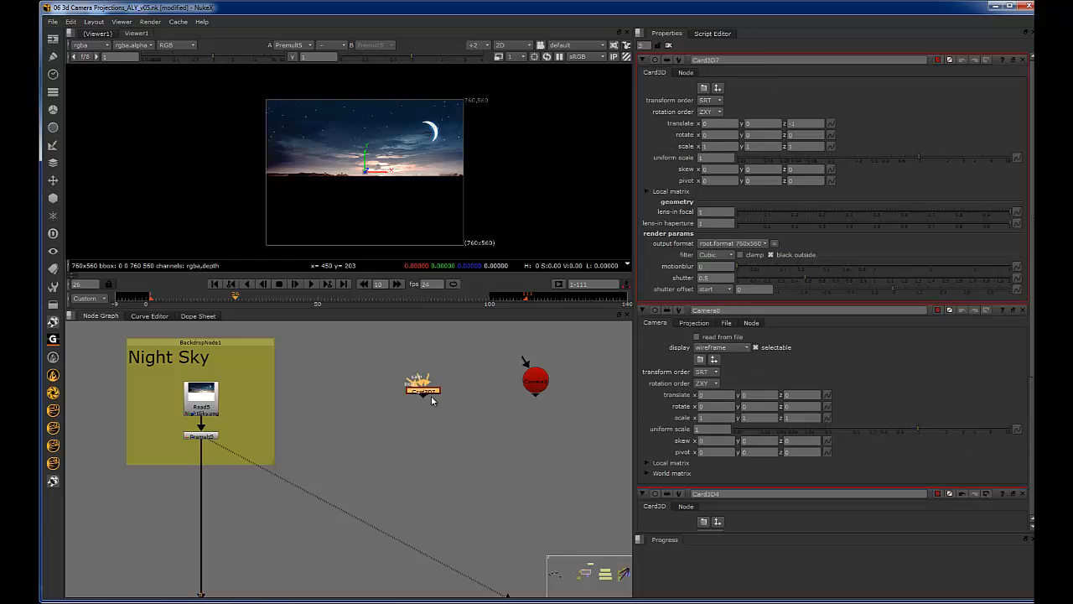
# Step: Reposition the Card3D node in the open space between the Night Sky group and the camera
pyautogui.moveTo(472, 381); pyautogui.dragTo(352, 462)
pyautogui.moveTo(426, 409); pyautogui.dragTo(424, 410)
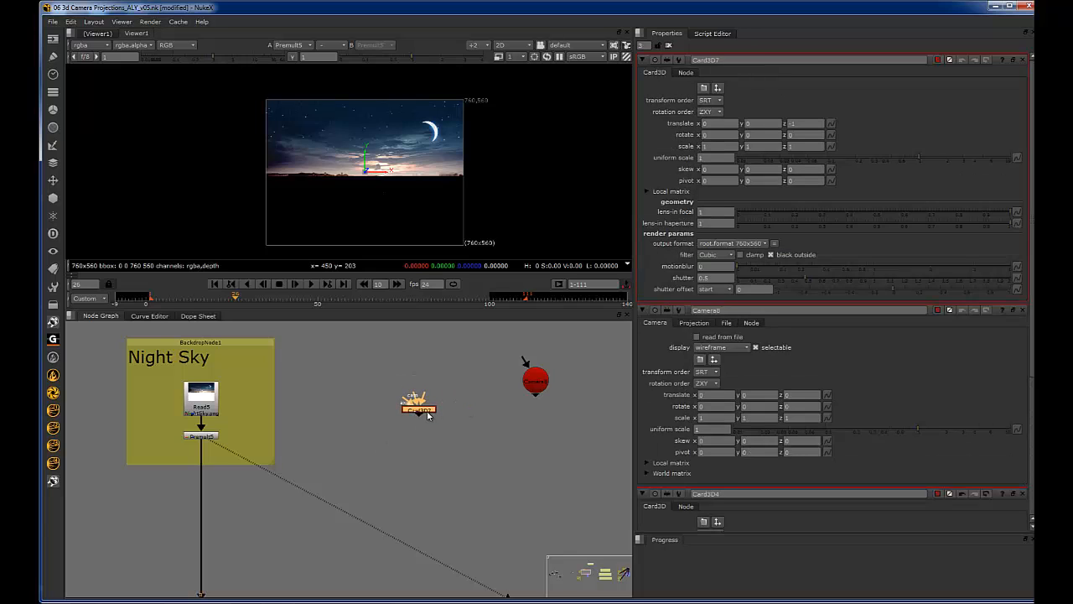
pyautogui.moveTo(472, 384); pyautogui.dragTo(359, 460)
pyautogui.moveTo(423, 414); pyautogui.dragTo(423, 421)
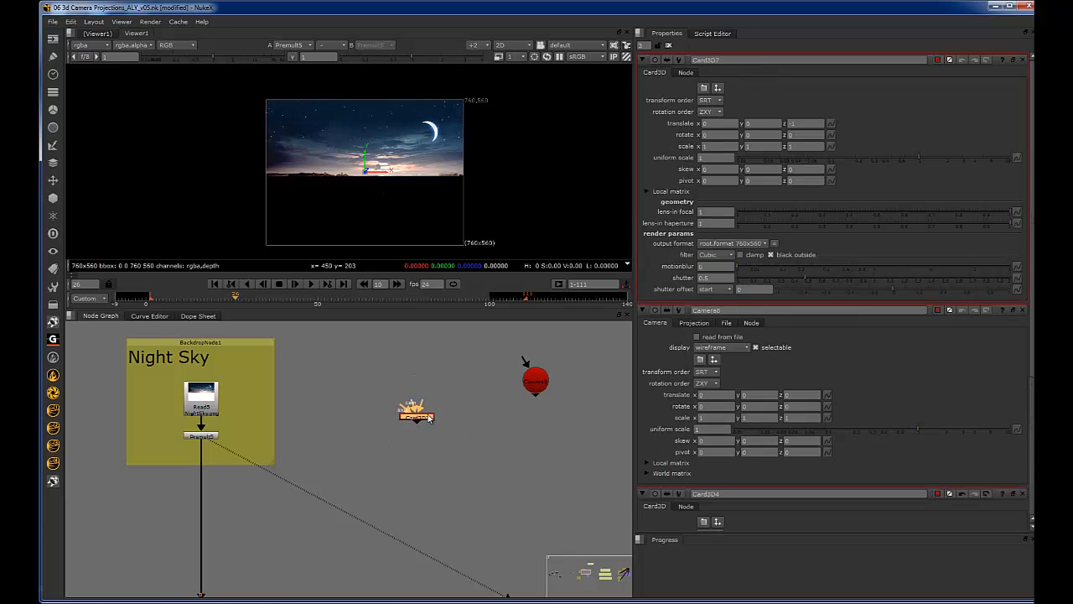
pyautogui.moveTo(487, 384); pyautogui.dragTo(371, 456)
pyautogui.scroll(2, 468, 382)
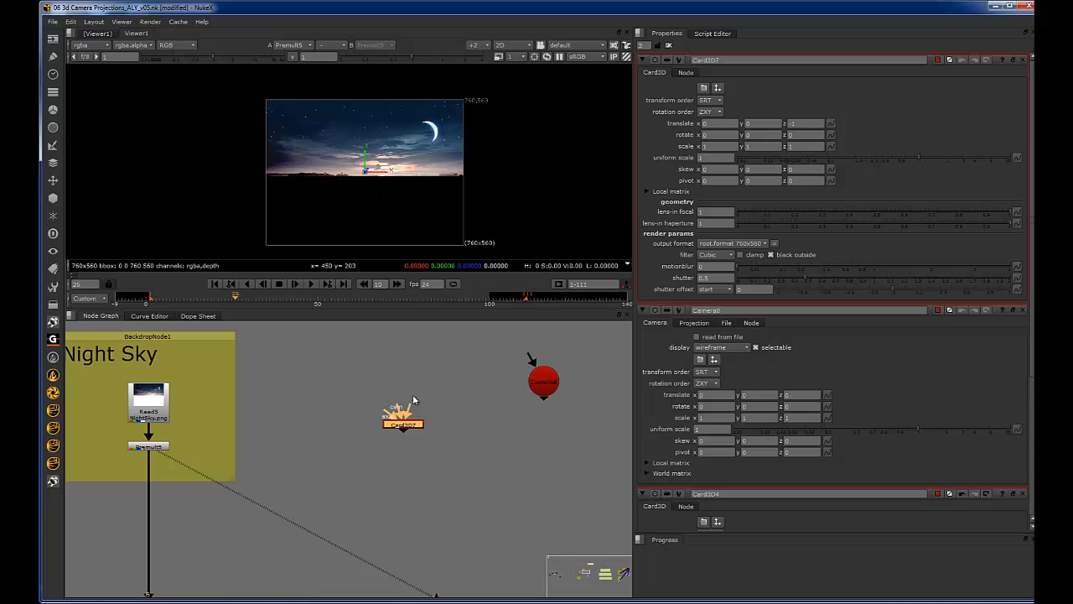
pyautogui.moveTo(495, 378); pyautogui.dragTo(382, 429)
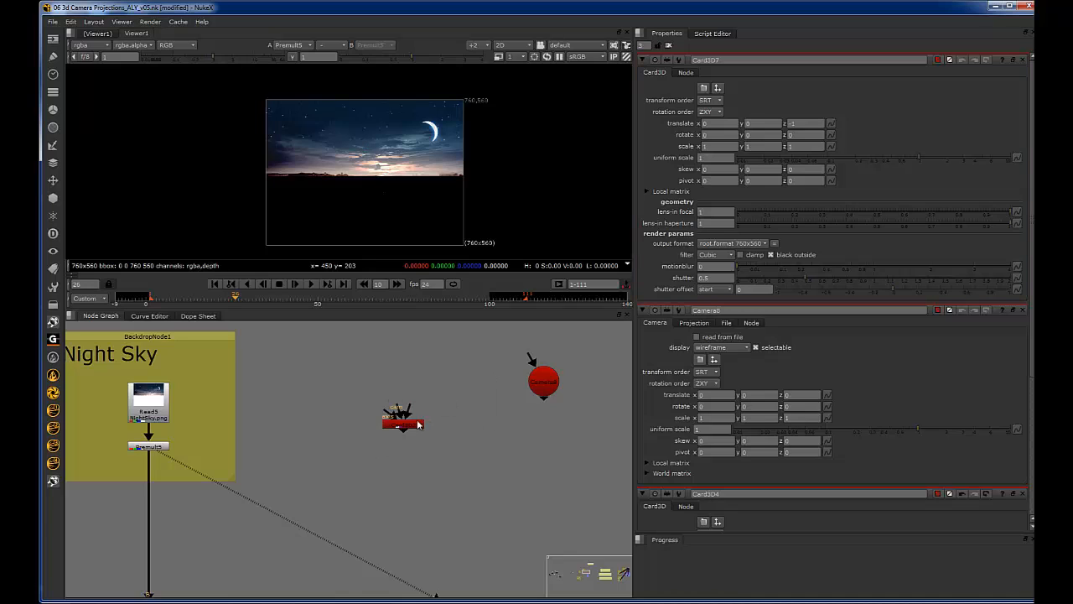
# Step: Show the Card3D node in the viewer and connect it to the Night Sky premult and the camera, lining the nodes up
pyautogui.press('1')
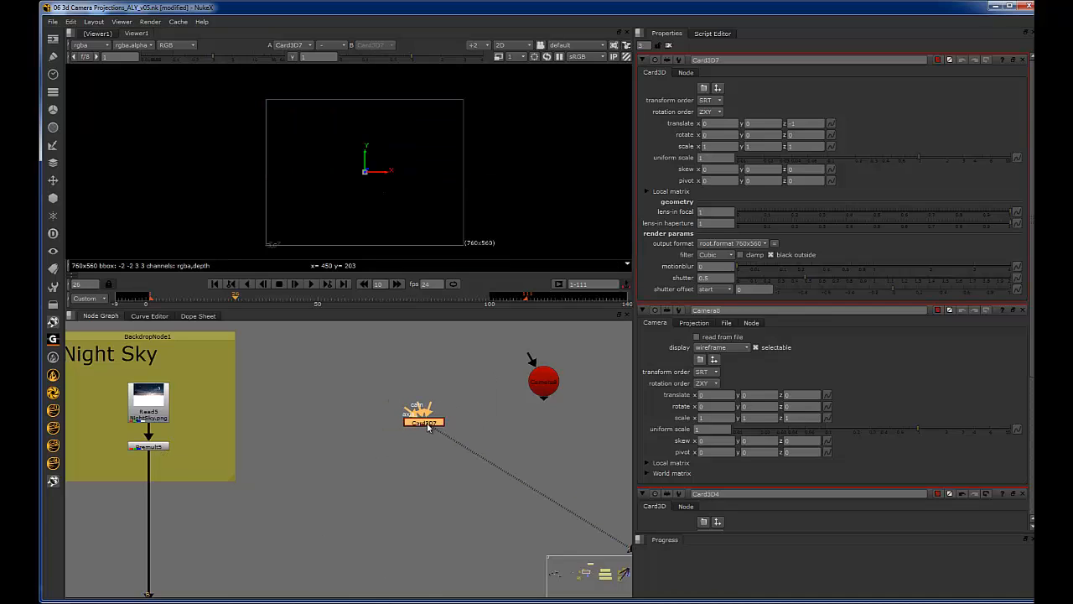
pyautogui.moveTo(429, 406); pyautogui.dragTo(151, 447)
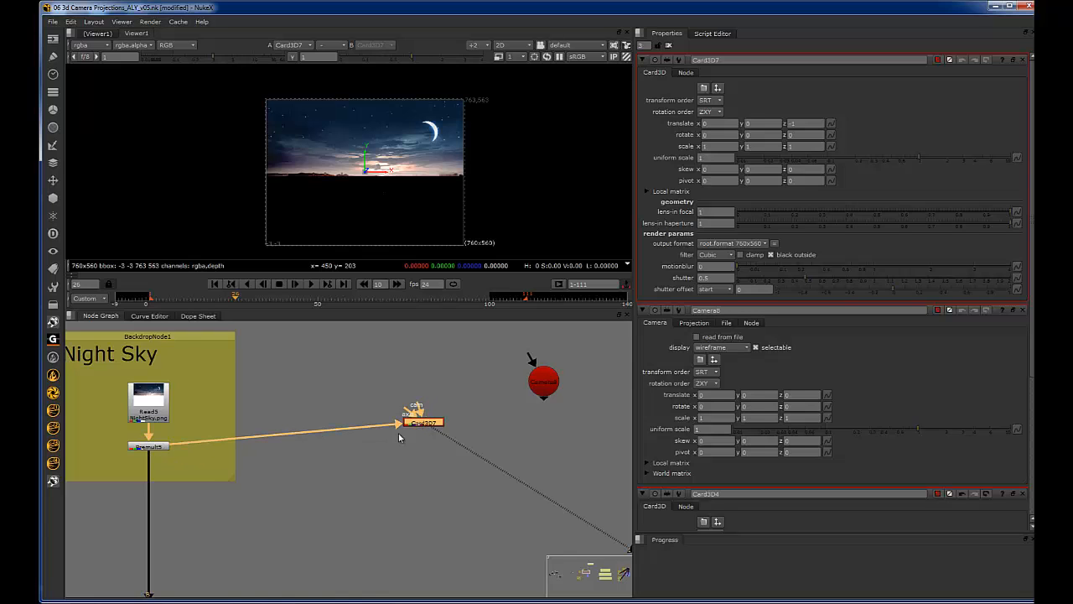
pyautogui.moveTo(423, 425); pyautogui.dragTo(380, 448)
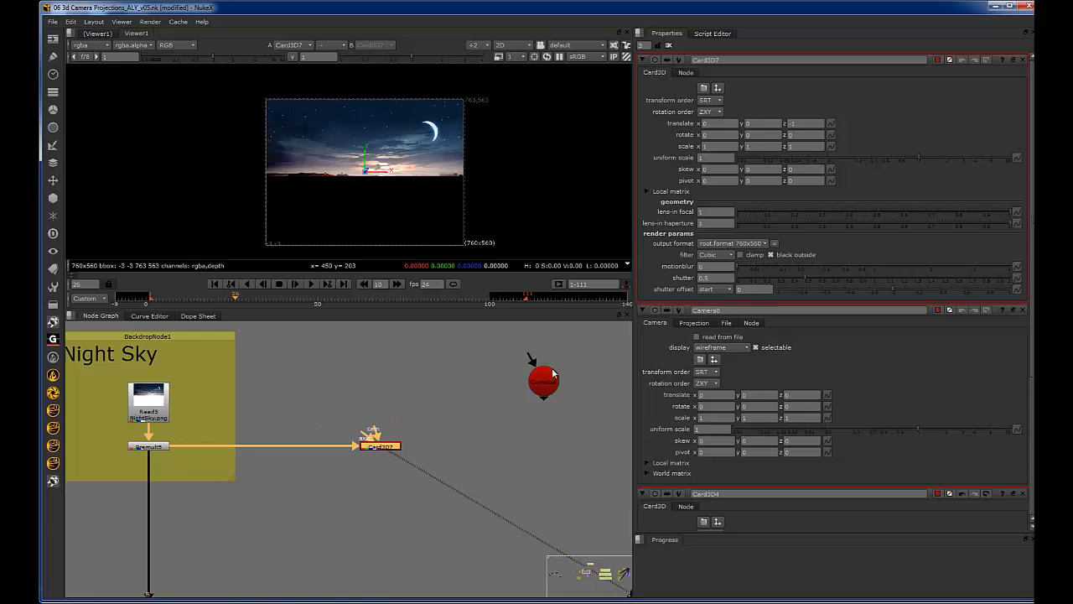
pyautogui.moveTo(549, 391); pyautogui.dragTo(452, 455)
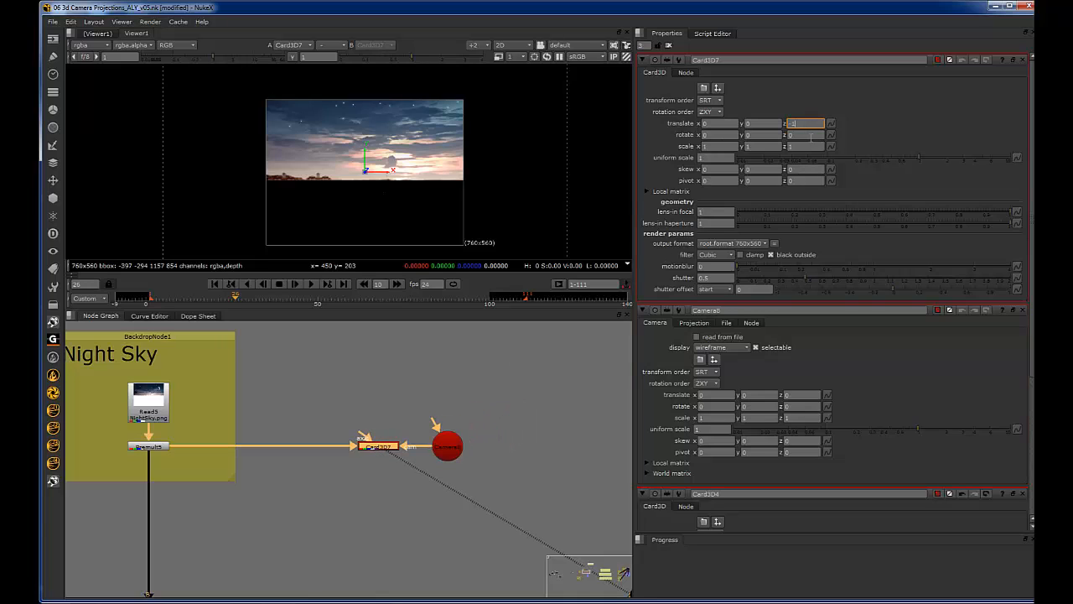
# Step: Move the card away from the camera to a translate z of -10
pyautogui.press('Down')
pyautogui.press('Down')
pyautogui.press('Down')
pyautogui.press('Down')
pyautogui.press('Down')
pyautogui.press('Down')
pyautogui.press('Down')
pyautogui.press('Down')
pyautogui.press('Down')
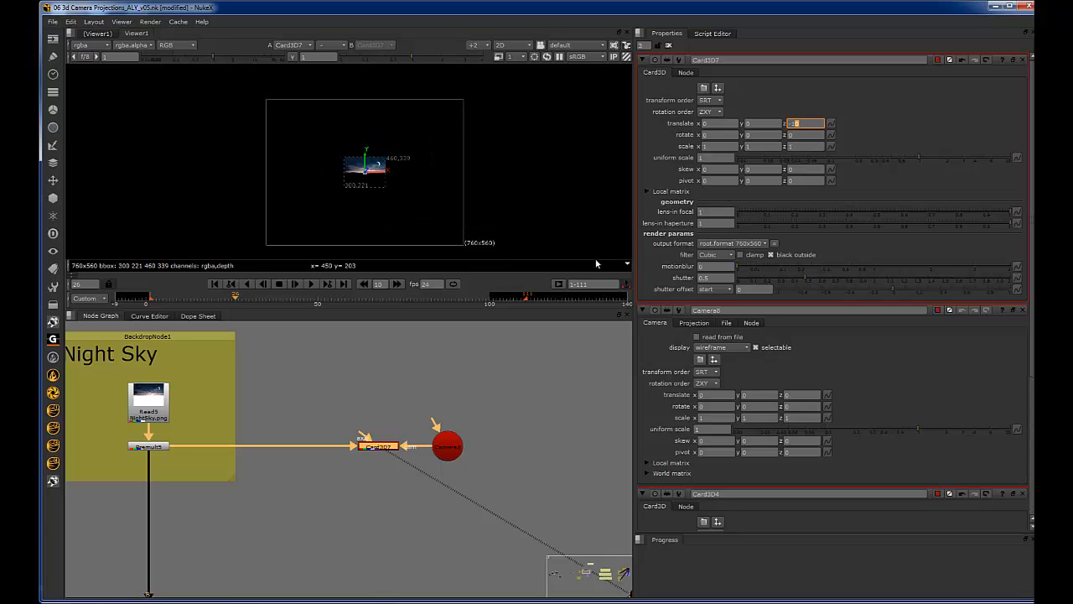
# Step: Bring the card forward to a translate z of -3
pyautogui.press('Up')
pyautogui.press('Up')
pyautogui.press('Up')
pyautogui.press('Up')
pyautogui.press('Up')
pyautogui.press('Up')
pyautogui.press('Up')
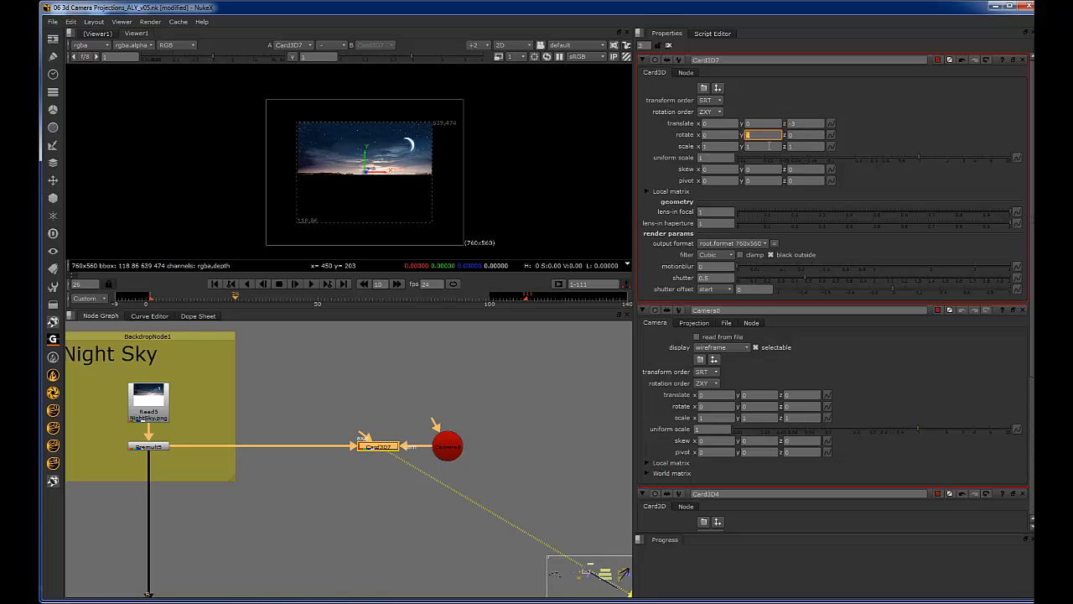
# Step: Rotate the card around its y axis in the positive direction in ten-degree increments
pyautogui.write('10')
pyautogui.press('Return')
pyautogui.press('Up')
pyautogui.press('Up')
pyautogui.press('Up')
pyautogui.press('Up')
pyautogui.press('Up')
pyautogui.press('Up')
pyautogui.press('Up')
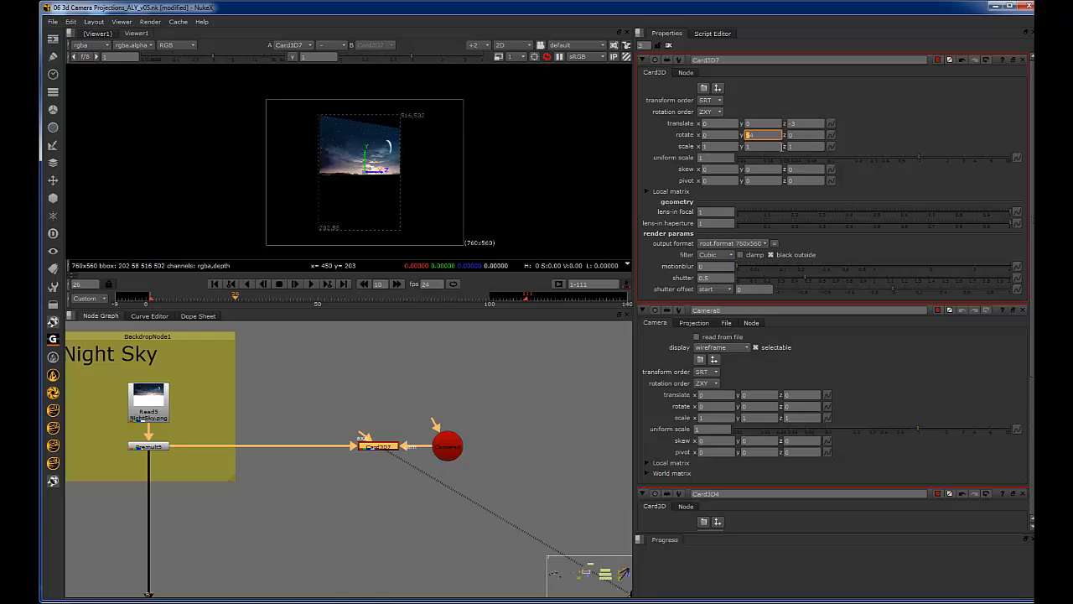
# Step: Swing the card through negative angles around its y axis and settle on a rotate y of -14
pyautogui.press('Down')
pyautogui.press('Down')
pyautogui.press('Down')
pyautogui.press('Down')
pyautogui.press('Down')
pyautogui.press('Down')
pyautogui.press('Down')
pyautogui.press('Down')
pyautogui.press('Down')
pyautogui.press('Down')
pyautogui.press('Down')
pyautogui.press('Down')
pyautogui.press('Down')
pyautogui.press('Down')
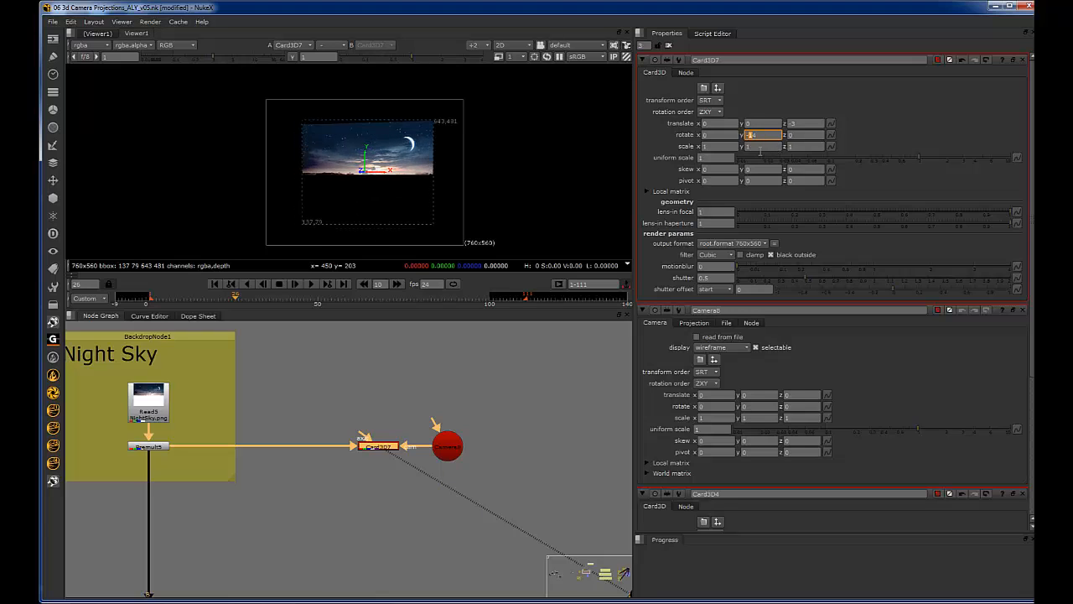
pyautogui.press('Up')
pyautogui.press('Up')
pyautogui.press('Up')
pyautogui.press('Up')
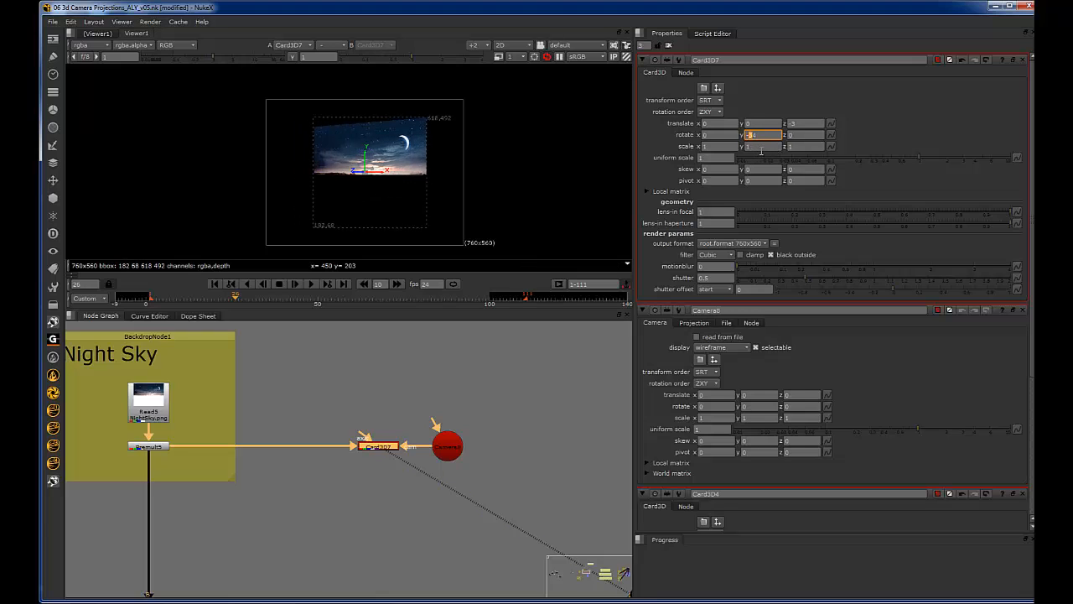
pyautogui.press('Up')
pyautogui.press('Up')
pyautogui.press('Up')
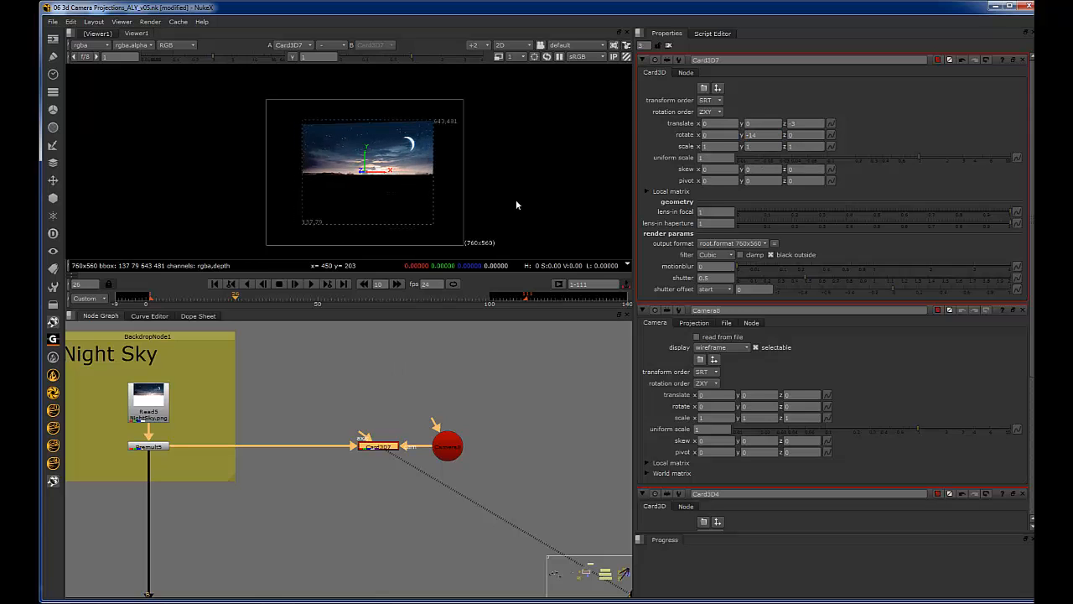
# Step: Switch the viewer to 3D to see the camera and card, and collapse the Camera8 and Card3D4 properties
pyautogui.press('Tab')
pyautogui.keyDown('ctrl'); pyautogui.moveTo(427, 208); pyautogui.dragTo(379, 163); pyautogui.keyUp('ctrl')
pyautogui.click(642, 310)
pyautogui.click(643, 326)
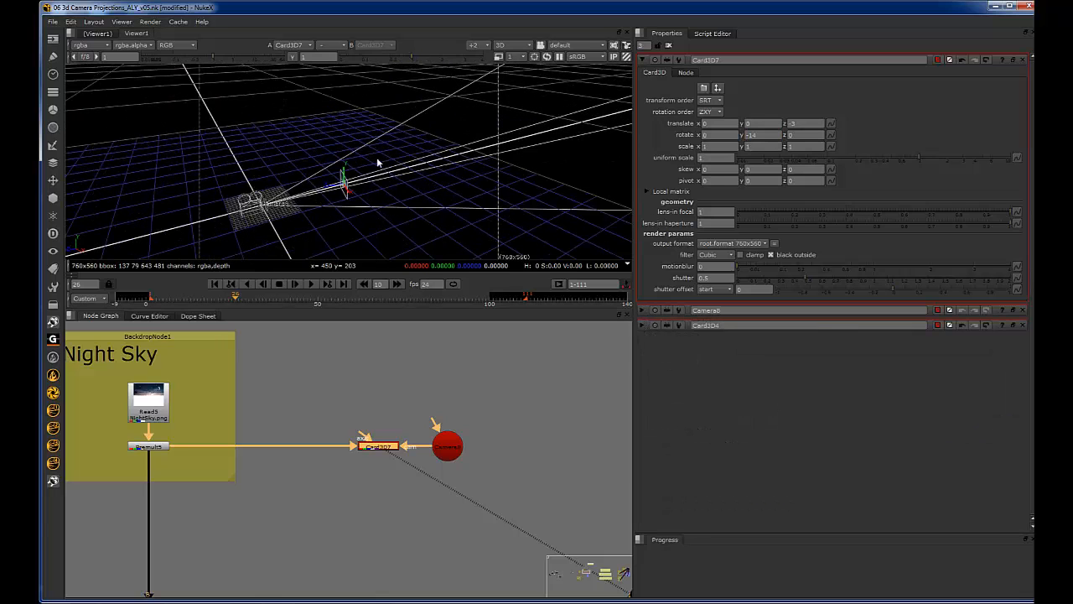
# Step: Move the card in 3D to about x 1.2, z -7.65 and rotate it around y to about -31.4
pyautogui.moveTo(328, 188); pyautogui.dragTo(378, 178)
pyautogui.scroll(5, 457, 161)
pyautogui.keyDown('ctrl'); pyautogui.moveTo(457, 161); pyautogui.dragTo(406, 156); pyautogui.keyUp('ctrl')
pyautogui.scroll(5, 395, 435)
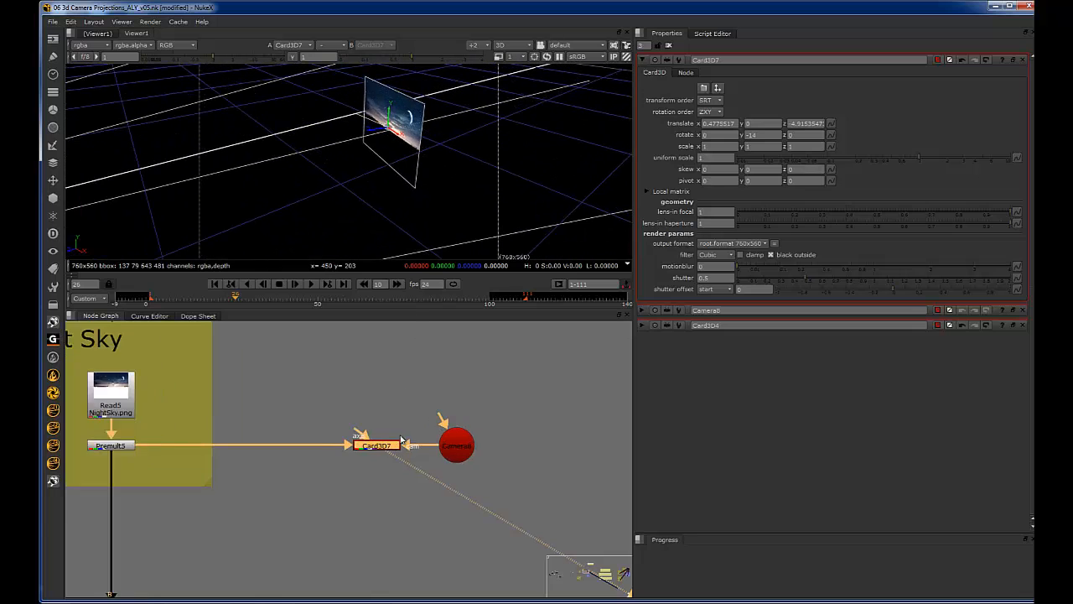
pyautogui.moveTo(386, 445); pyautogui.dragTo(343, 450)
pyautogui.keyDown('ctrl'); pyautogui.moveTo(448, 158); pyautogui.dragTo(408, 164); pyautogui.keyUp('ctrl')
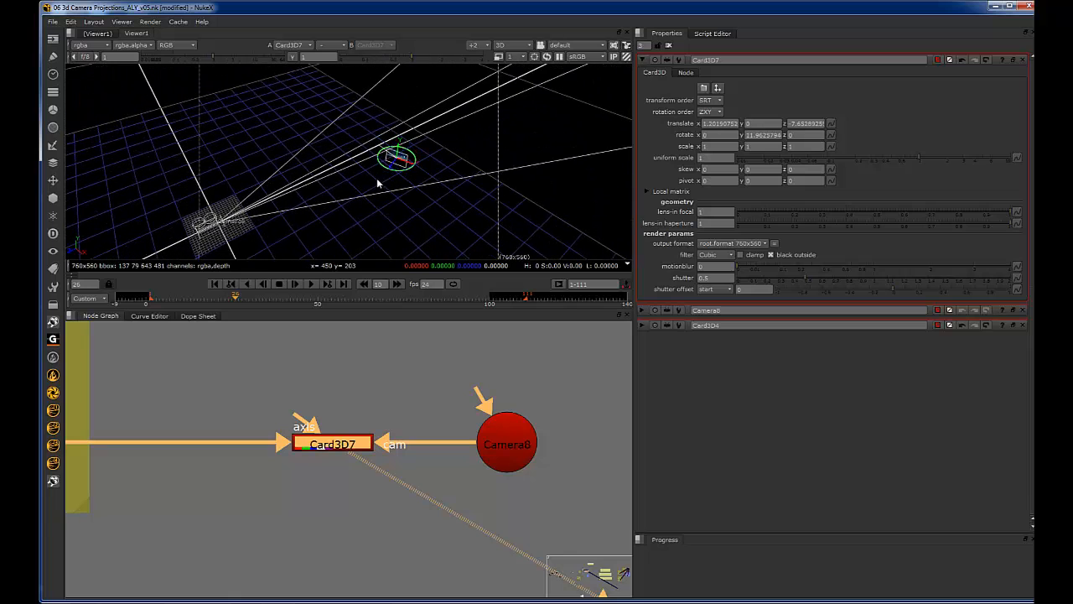
pyautogui.scroll(3, 406, 163)
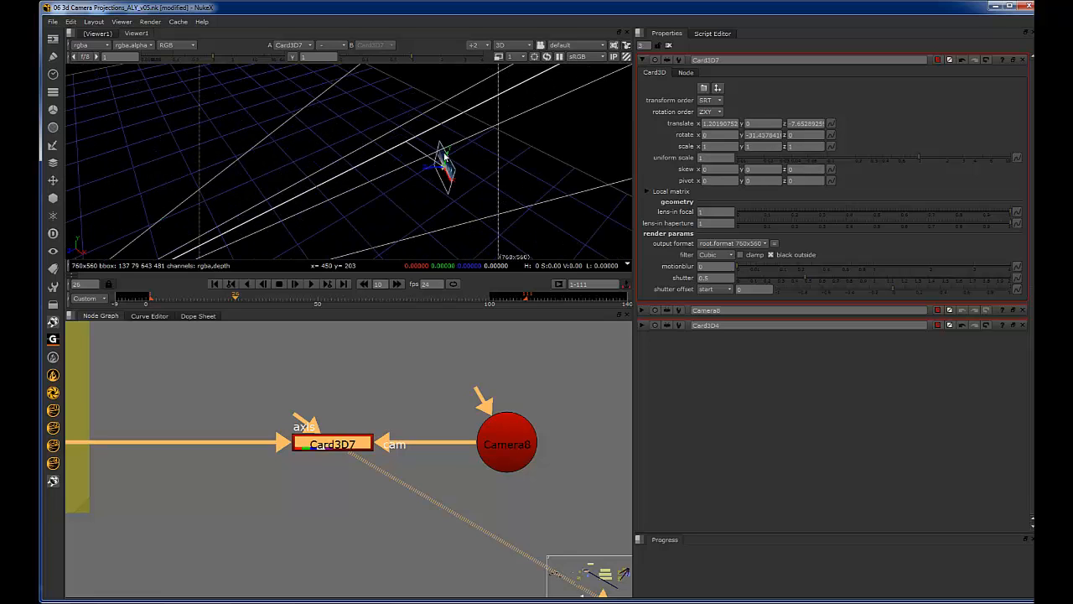
pyautogui.moveTo(440, 156)
pyautogui.keyDown('ctrl'); pyautogui.mouseDown()
pyautogui.moveTo(405, 159)
pyautogui.moveTo(456, 152)
pyautogui.moveTo(491, 120)
pyautogui.moveTo(423, 149)
pyautogui.mouseUp(); pyautogui.keyUp('ctrl')
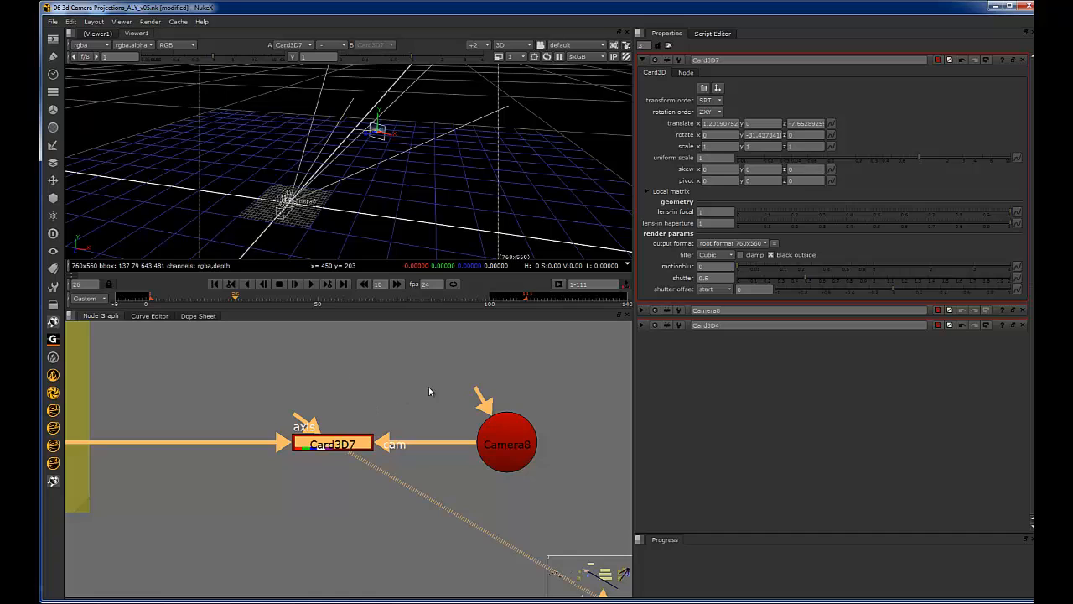
# Step: Delete the altered Card3D node and add a fresh one between the Night Sky group and the camera
pyautogui.press('Delete')
pyautogui.press('Tab')
pyautogui.write('ca')
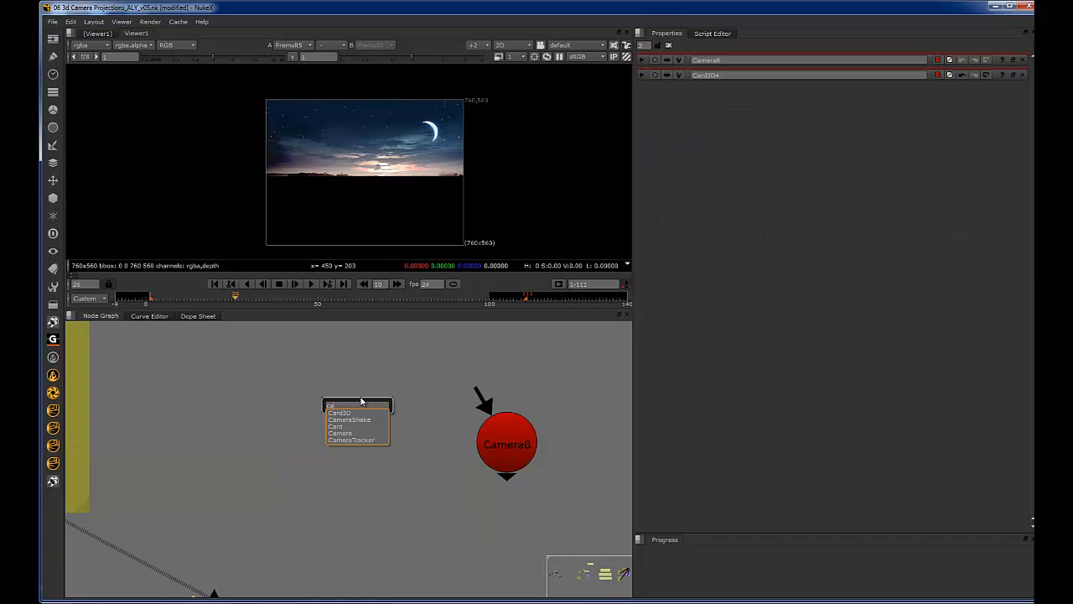
pyautogui.click(352, 414)
pyautogui.scroll(-3, 395, 391)
pyautogui.moveTo(428, 399); pyautogui.dragTo(495, 391, button='middle')
pyautogui.moveTo(439, 392); pyautogui.dragTo(409, 409)
pyautogui.scroll(2, 393, 409)
pyautogui.click(425, 383)
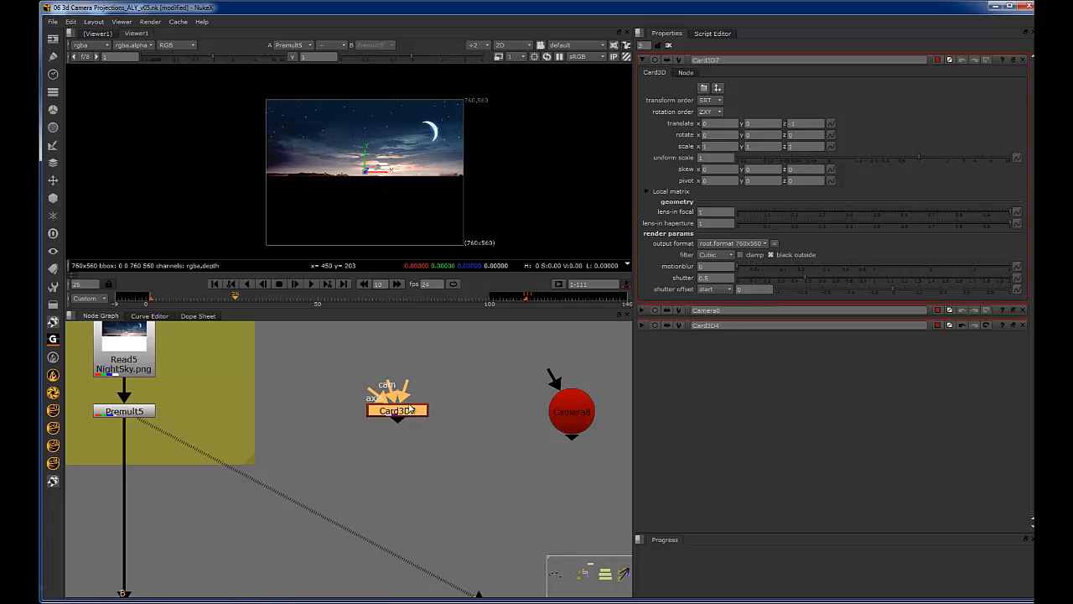
pyautogui.click(433, 386)
pyautogui.scroll(-2, 410, 394)
pyautogui.moveTo(410, 394); pyautogui.dragTo(379, 421, button='middle')
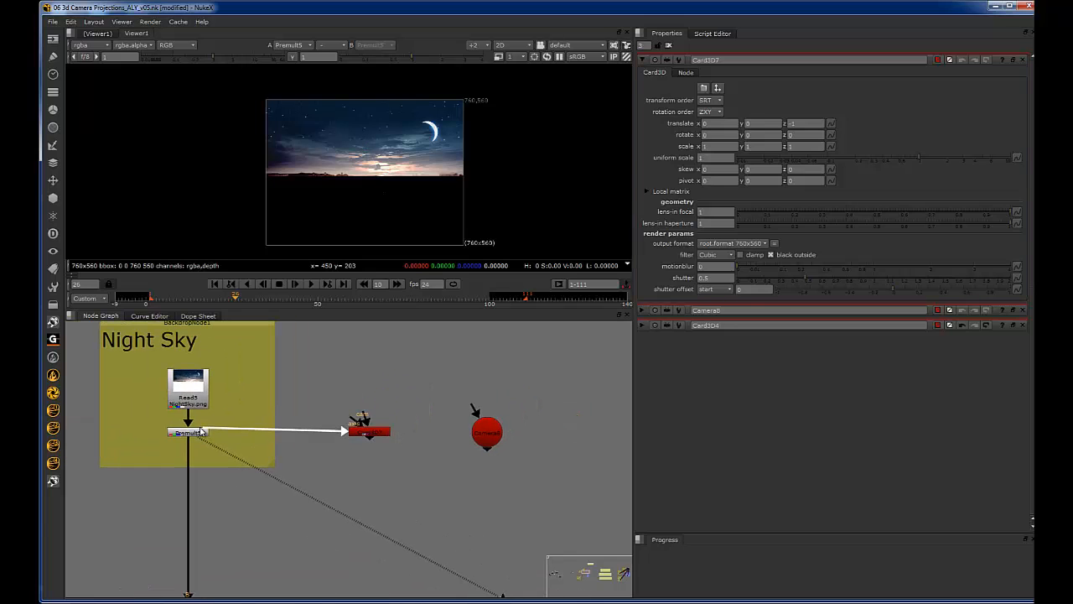
# Step: Connect the new Card3D to the Night Sky premult and the camera, view its output, and space the nodes evenly
pyautogui.moveTo(198, 432); pyautogui.dragTo(196, 434)
pyautogui.click(366, 435)
pyautogui.click(400, 414)
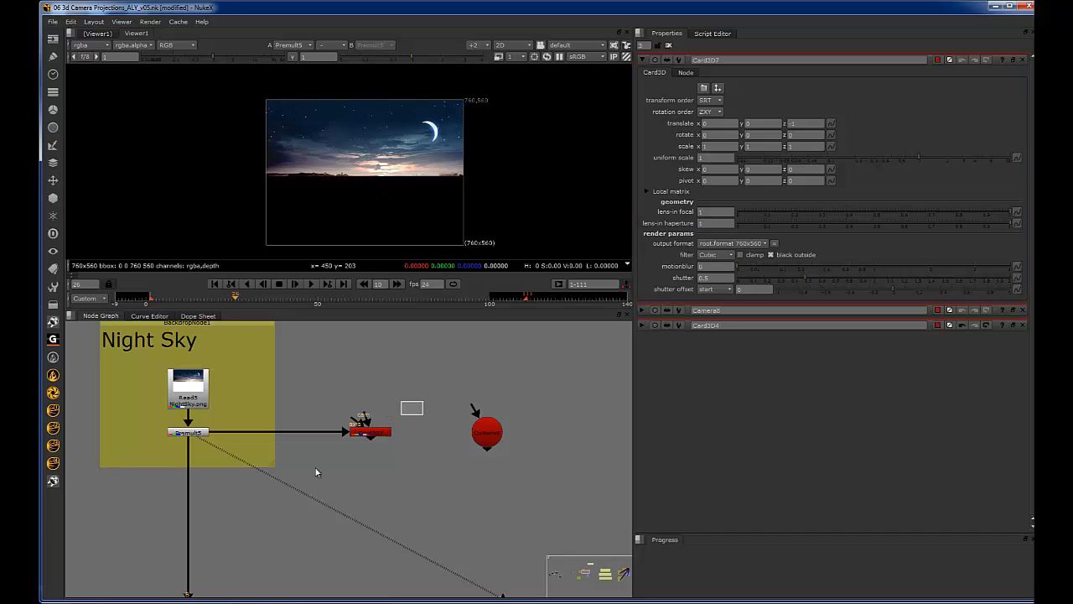
pyautogui.click(374, 434)
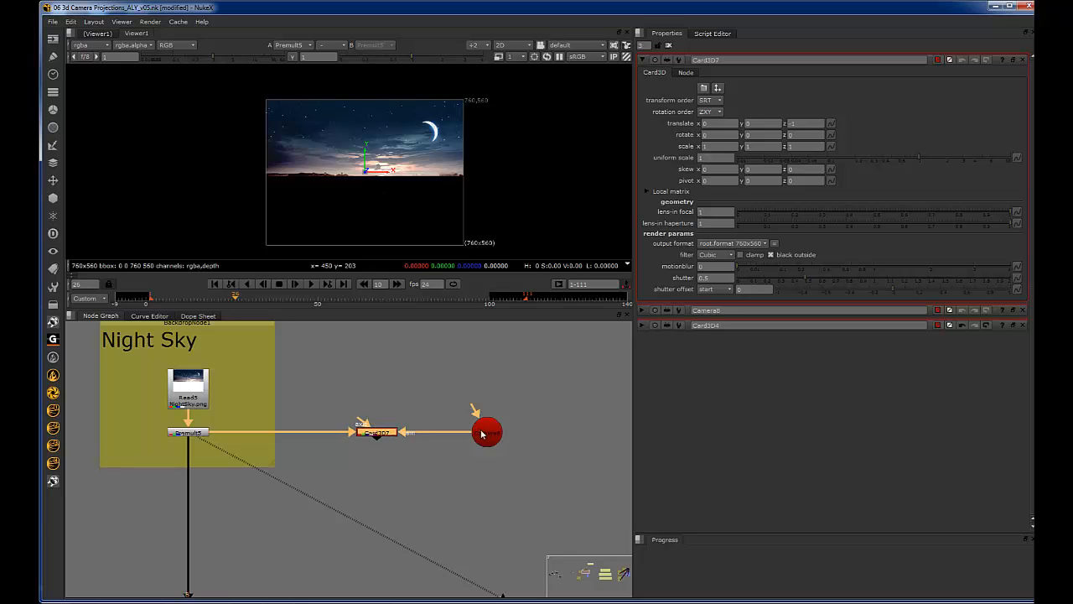
pyautogui.moveTo(482, 434); pyautogui.dragTo(463, 433)
pyautogui.press('1')
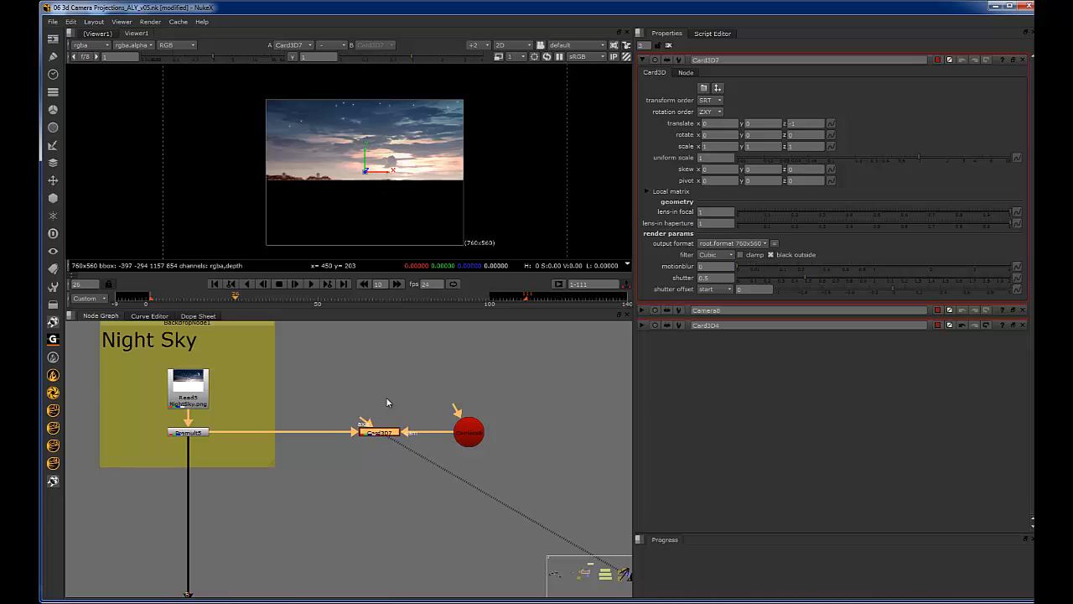
pyautogui.moveTo(382, 432); pyautogui.dragTo(354, 435)
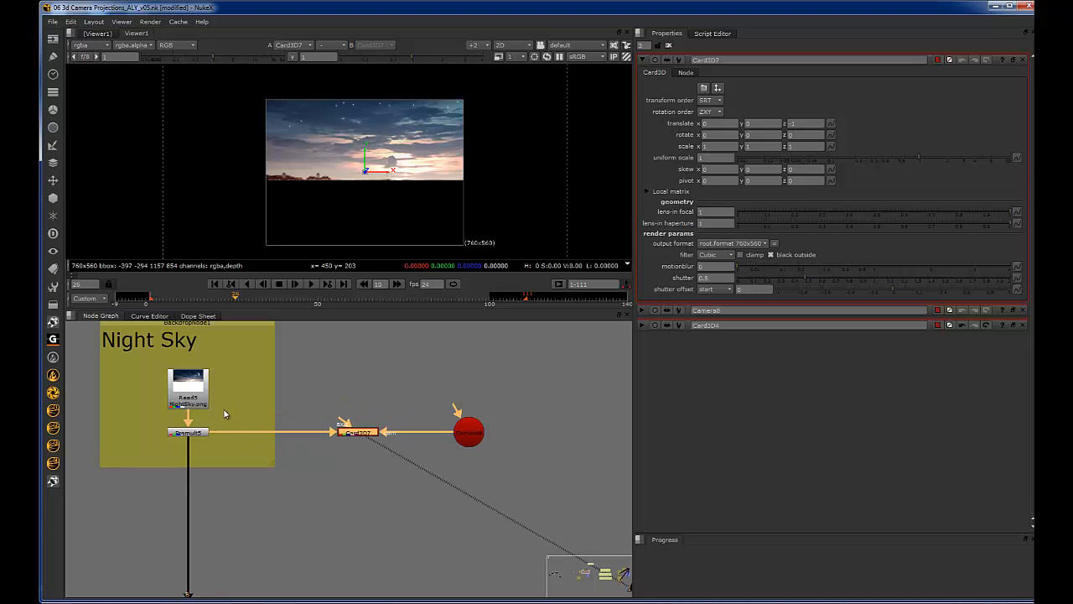
pyautogui.scroll(2, 224, 411)
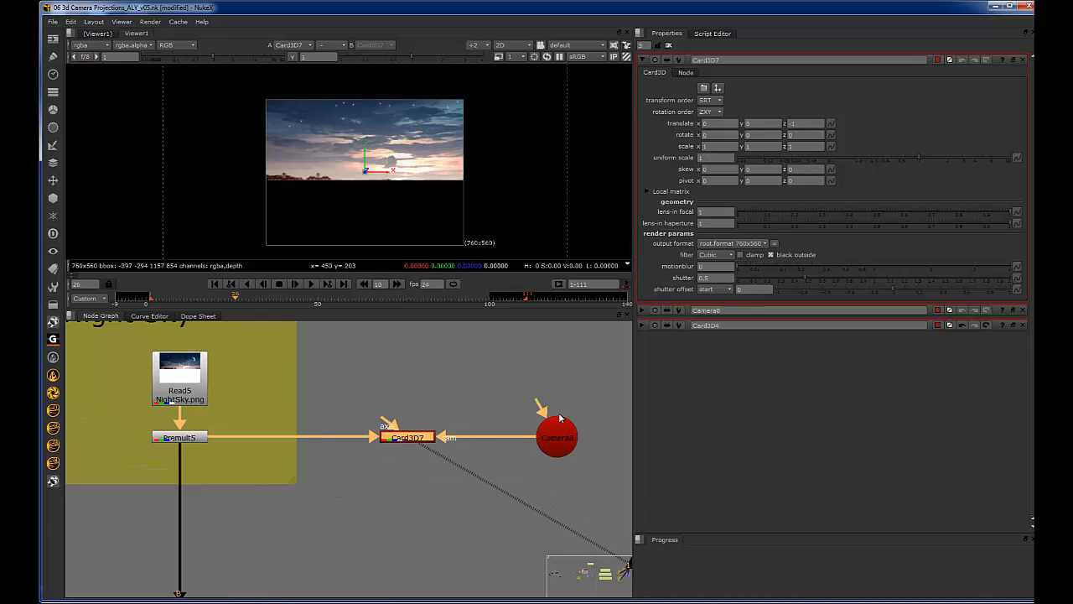
pyautogui.moveTo(414, 441); pyautogui.dragTo(408, 443)
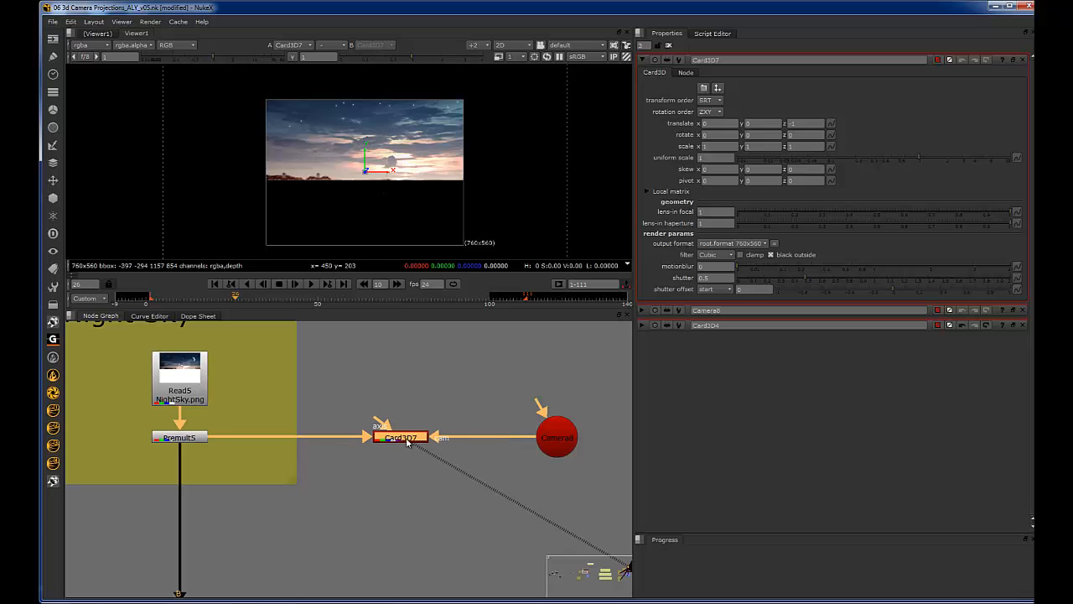
# Step: In the 3D view, pull the card straight back from the camera to a translate z of about -13.24
pyautogui.press('Tab')
pyautogui.press('f')
pyautogui.keyDown('ctrl'); pyautogui.moveTo(388, 192); pyautogui.dragTo(456, 159); pyautogui.keyUp('ctrl')
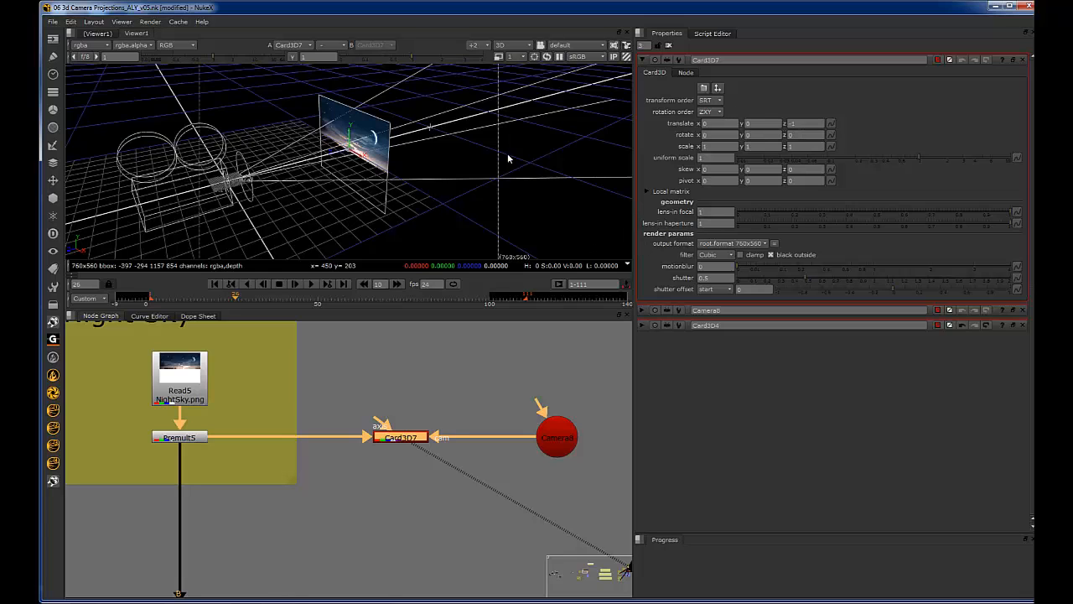
pyautogui.keyDown('ctrl'); pyautogui.moveTo(428, 141); pyautogui.dragTo(537, 118); pyautogui.keyUp('ctrl')
pyautogui.keyDown('ctrl'); pyautogui.moveTo(536, 117); pyautogui.dragTo(479, 177); pyautogui.keyUp('ctrl')
pyautogui.scroll(-4, 479, 177)
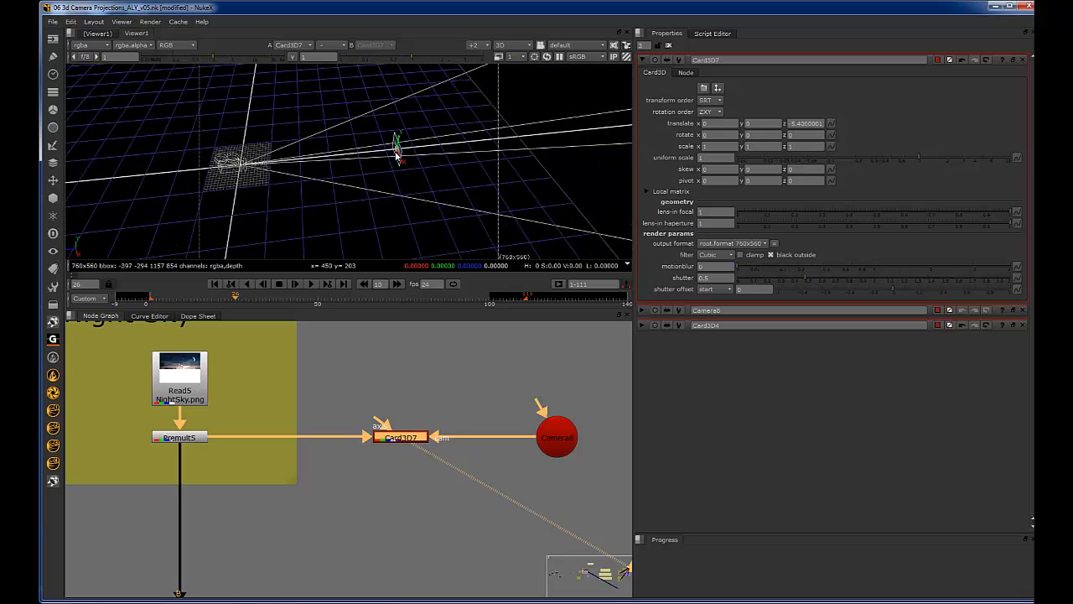
pyautogui.moveTo(385, 152); pyautogui.dragTo(585, 126)
pyautogui.keyDown('ctrl'); pyautogui.moveTo(496, 141); pyautogui.dragTo(473, 144); pyautogui.keyUp('ctrl')
# Step: Return to the 2D view, examine the distant card's size within the 760x560 frame, and deselect the node
pyautogui.press('Tab')
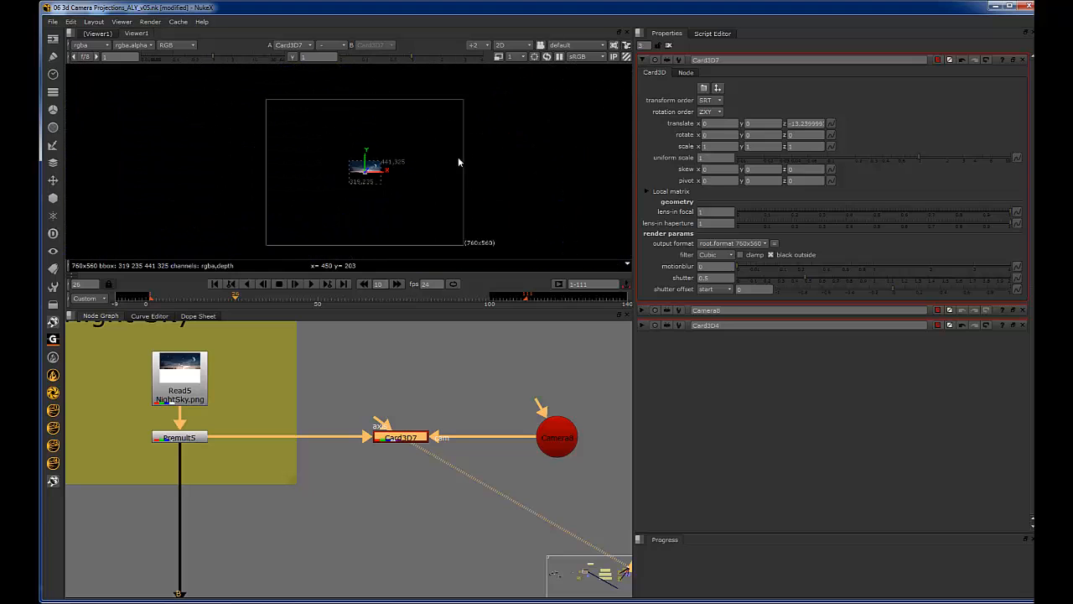
pyautogui.scroll(-1, 402, 159)
pyautogui.scroll(-2, 408, 157)
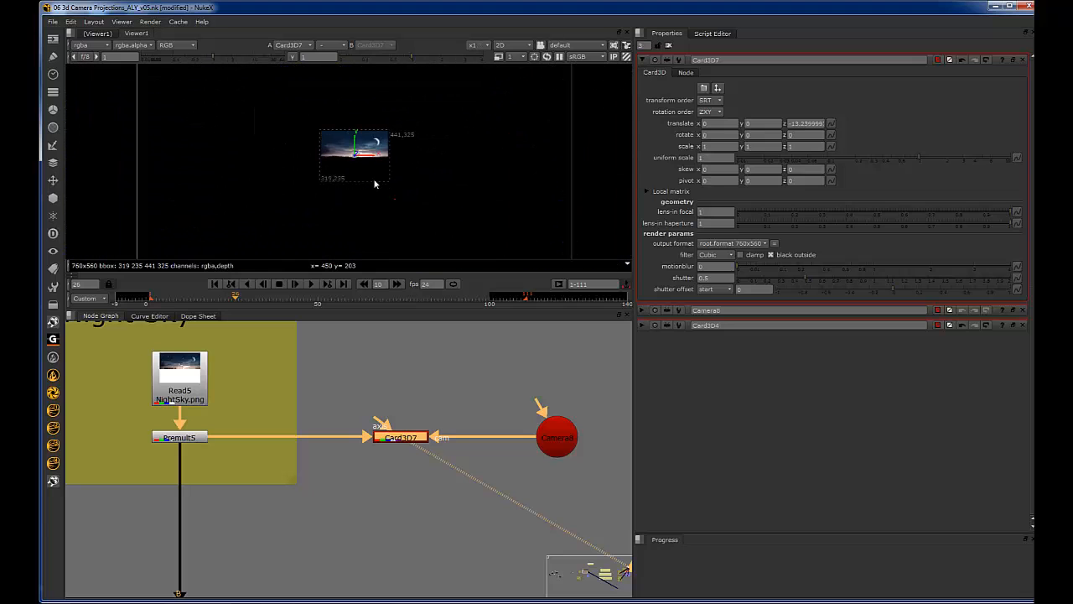
pyautogui.scroll(3, 414, 134)
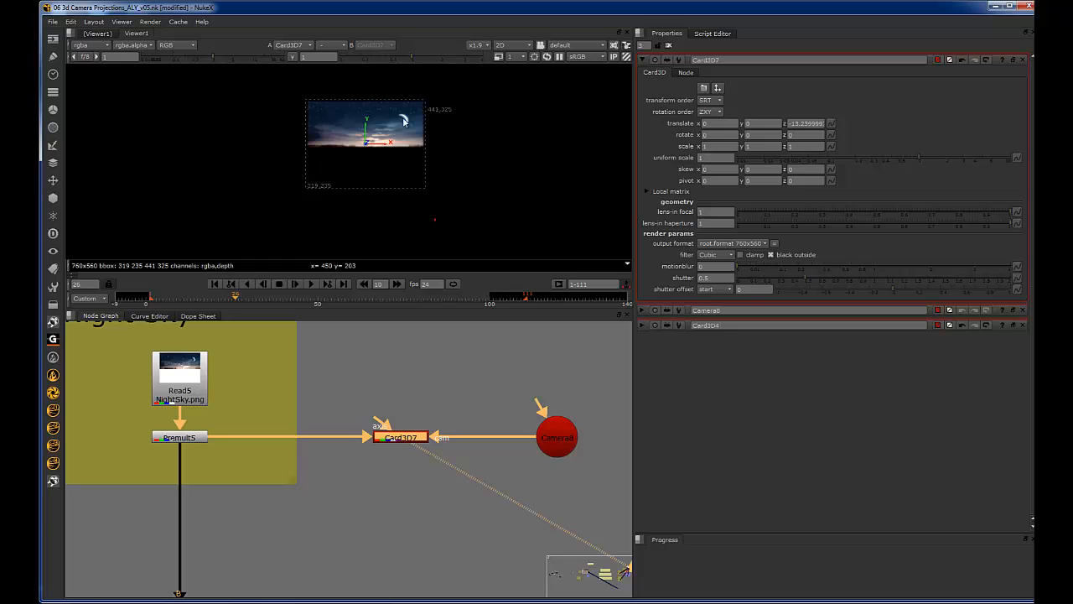
pyautogui.scroll(-6, 427, 143)
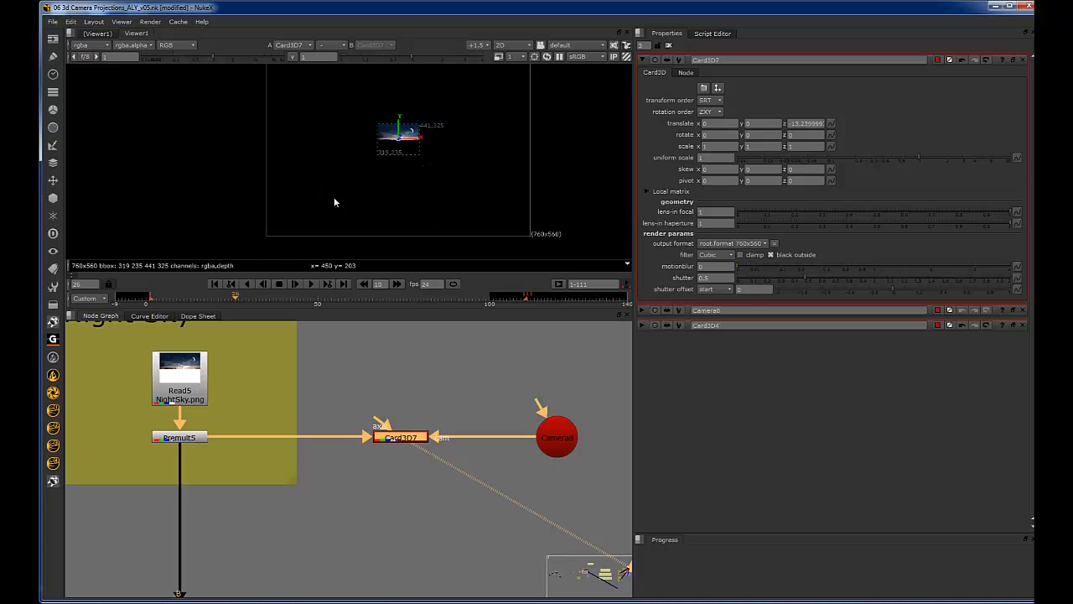
pyautogui.moveTo(286, 98); pyautogui.dragTo(479, 231)
pyautogui.click(559, 351)
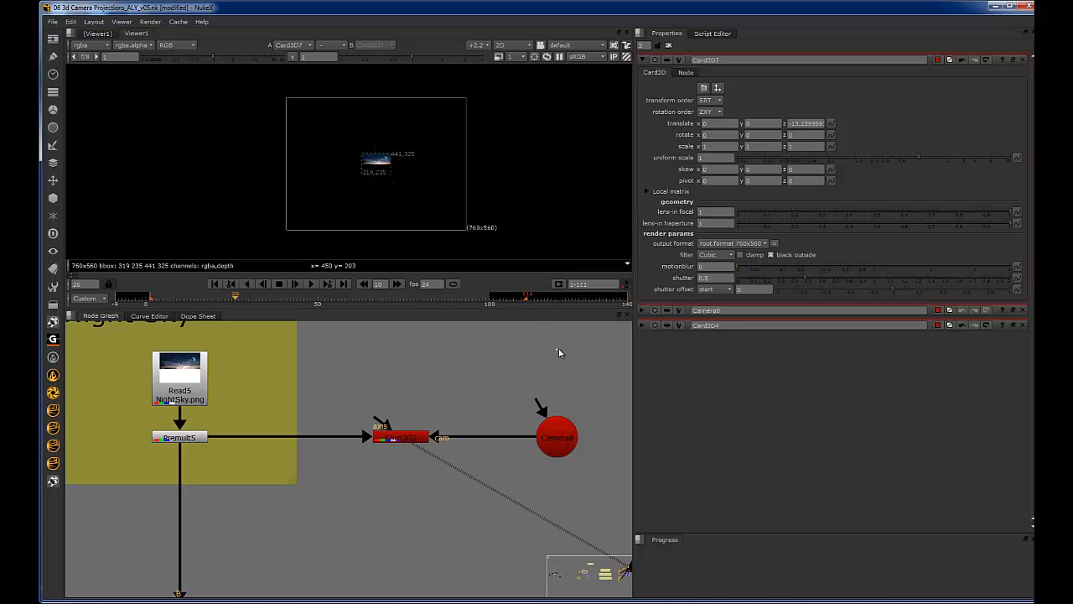
# Step: Compare the original NightSky.png image with the Card3D output to examine how small the distant card appears in the frame
pyautogui.press('s')
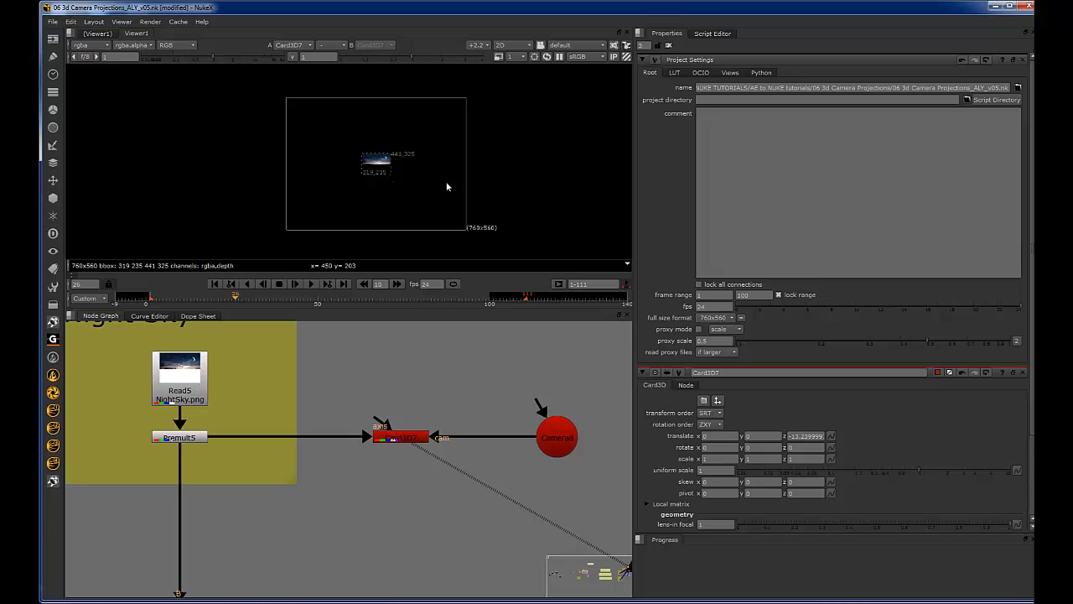
pyautogui.click(180, 380)
pyautogui.press('1')
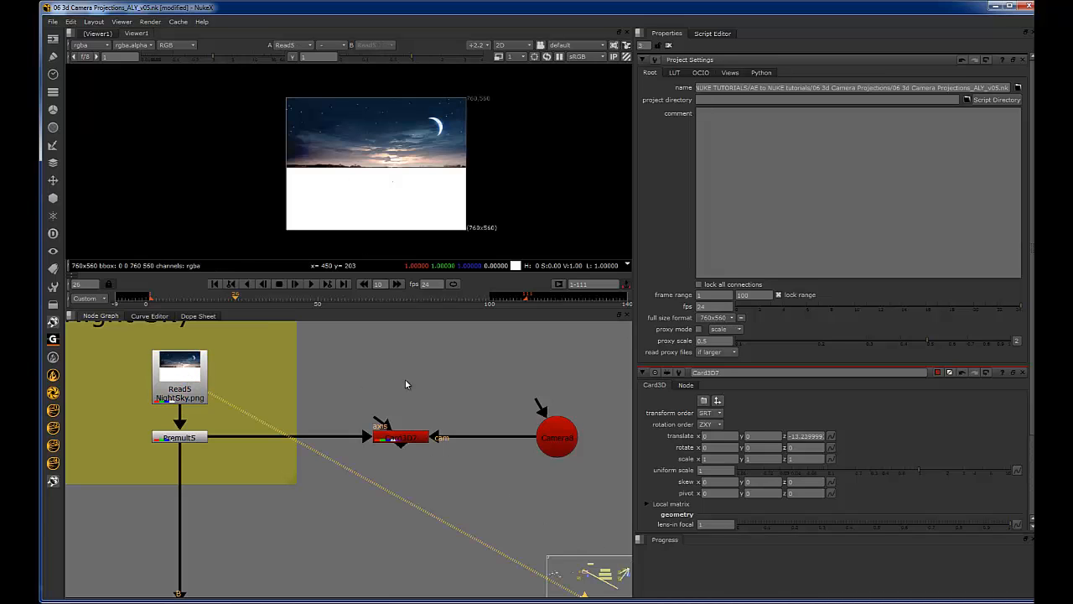
pyautogui.moveTo(443, 367); pyautogui.dragTo(338, 473)
pyautogui.press('1')
pyautogui.scroll(3, 374, 176)
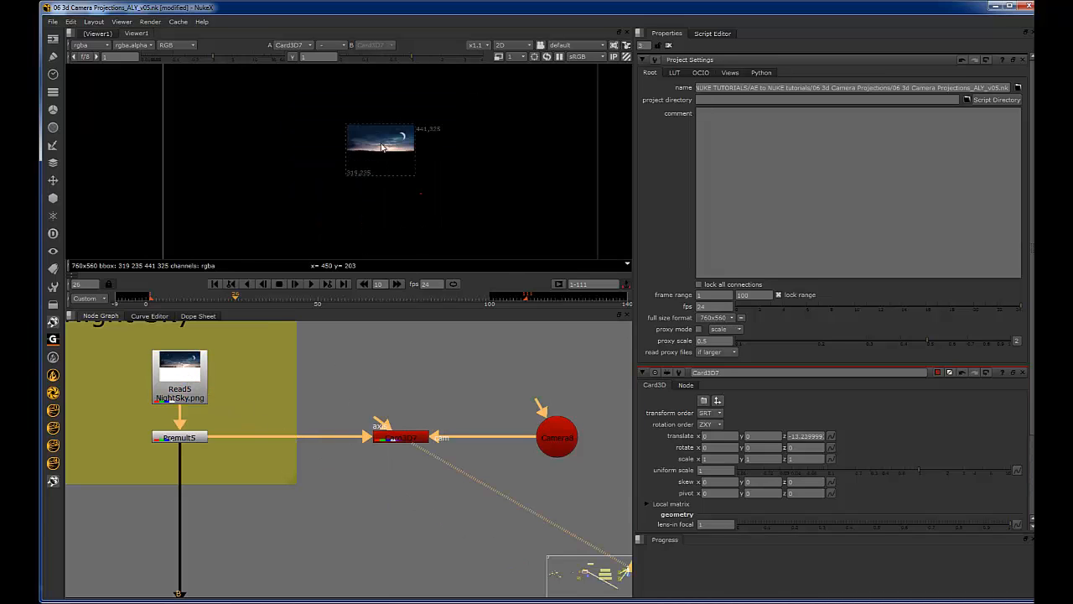
pyautogui.scroll(-3, 466, 152)
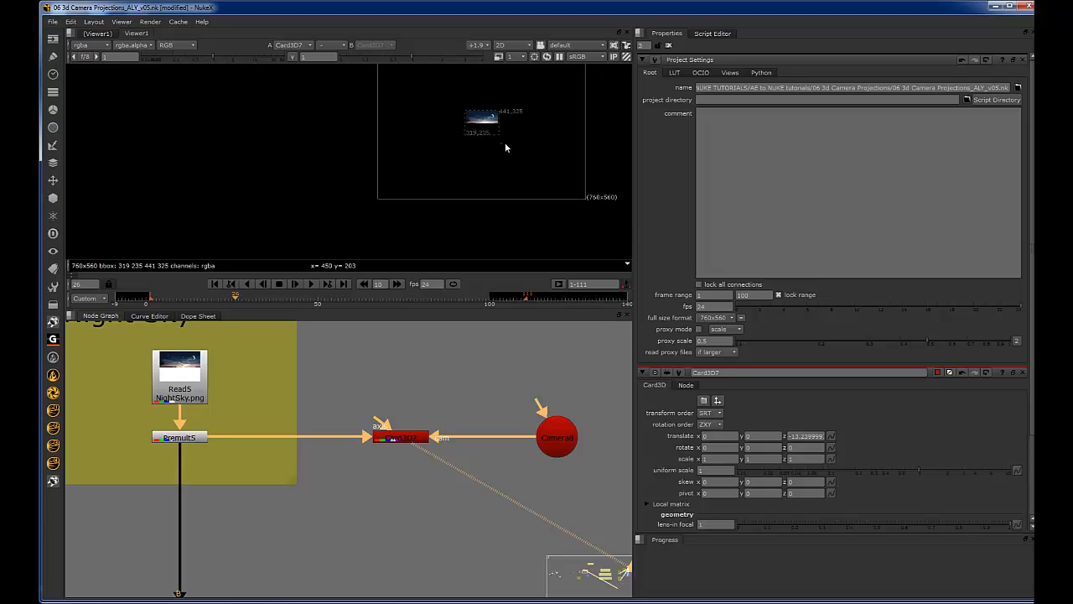
pyautogui.moveTo(463, 155); pyautogui.dragTo(457, 176, button='middle')
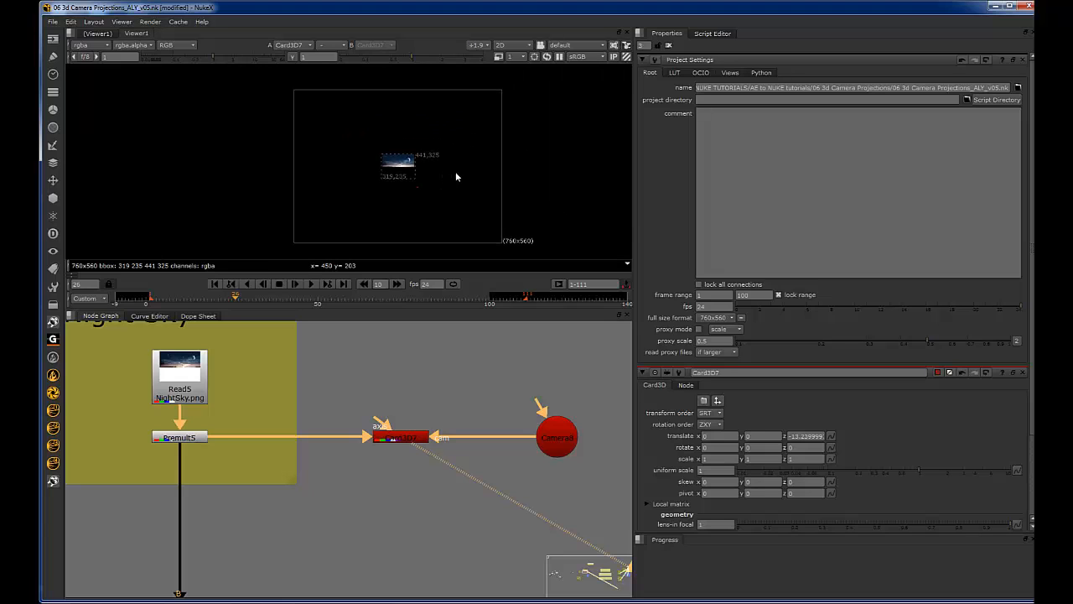
# Step: Open the Card3D node's properties and raise its uniform scale in whole units until the card nearly fills the frame
pyautogui.doubleClick(403, 442)
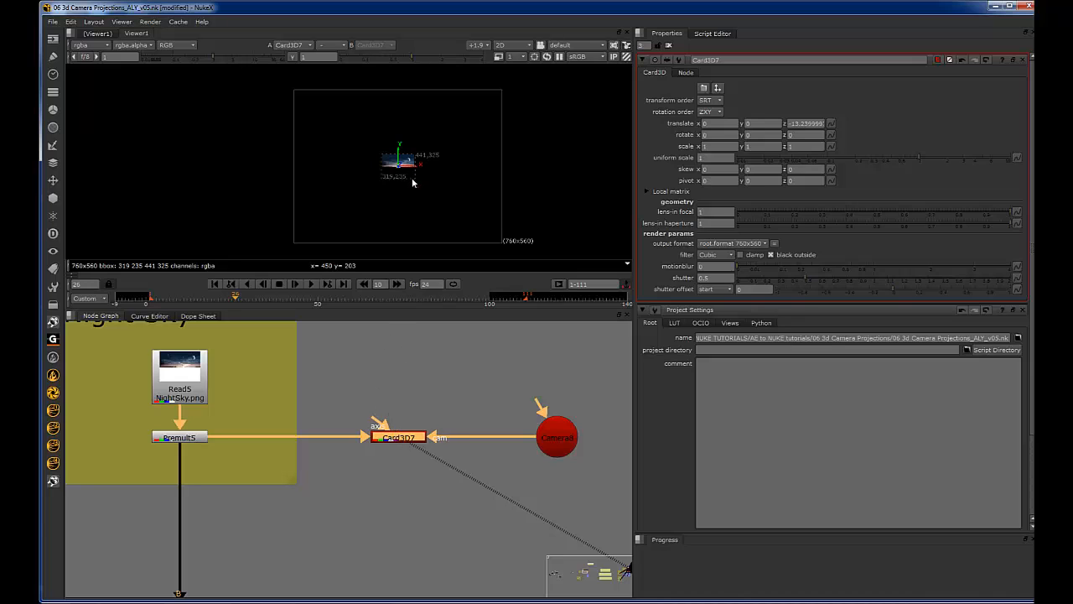
pyautogui.press('ctrl')
pyautogui.click(718, 159)
pyautogui.press('Up')
pyautogui.press('Up')
pyautogui.press('Up')
pyautogui.press('Up')
pyautogui.press('Up')
pyautogui.press('Up')
pyautogui.press('Up')
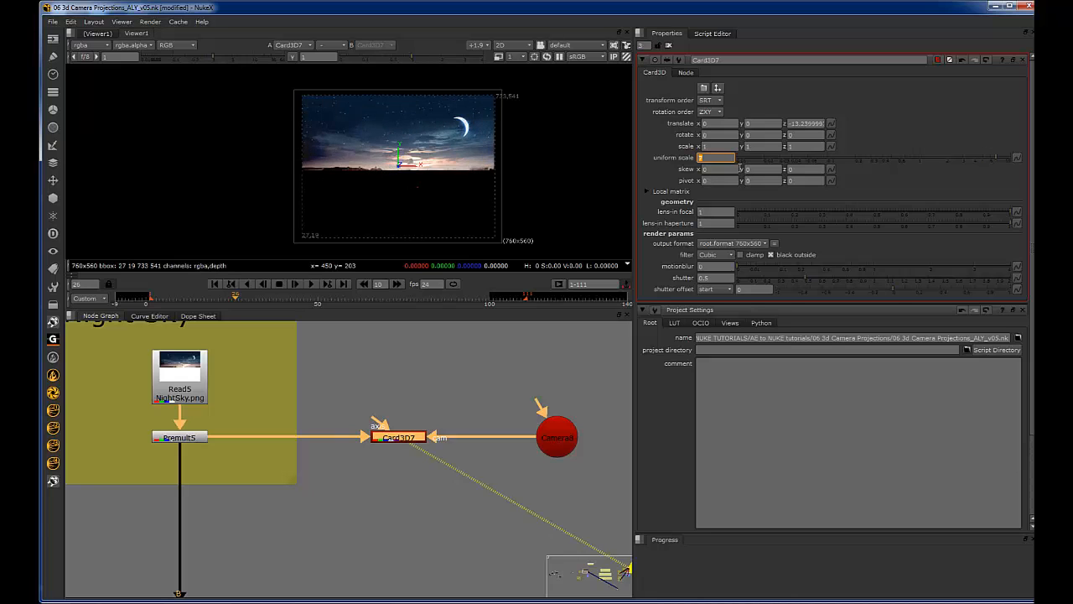
# Step: Fine-tune the card's uniform scale to 6.4 and check its corner against the edge of the 760x560 frame
pyautogui.click(716, 157)
pyautogui.press('Down')
pyautogui.press('Down')
pyautogui.press('Down')
pyautogui.press('Down')
pyautogui.press('Down')
pyautogui.press('Down')
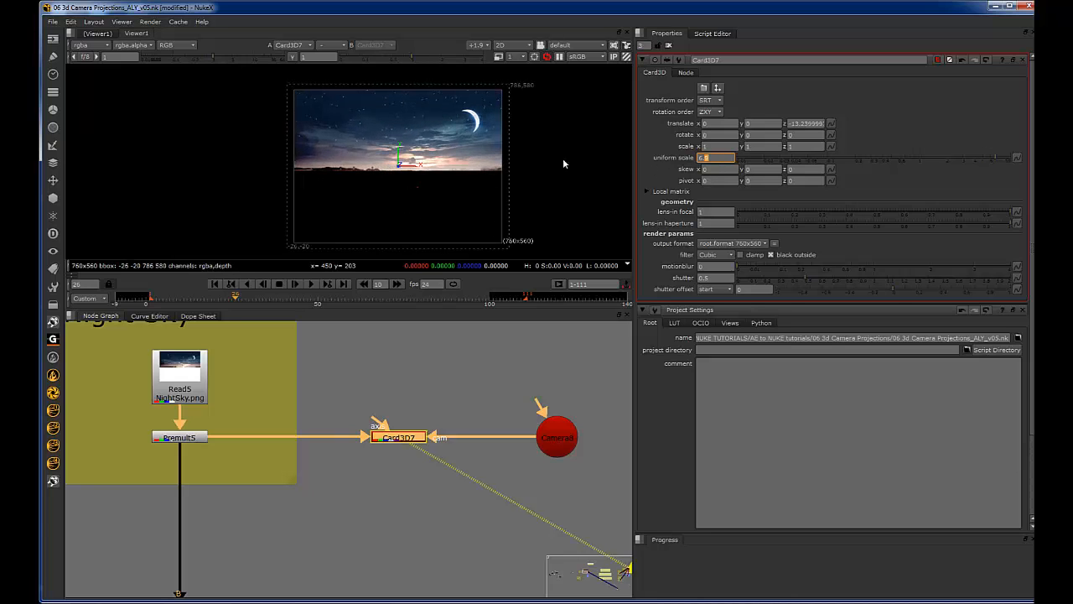
pyautogui.scroll(6, 499, 110)
pyautogui.moveTo(531, 81); pyautogui.dragTo(538, 131, button='middle')
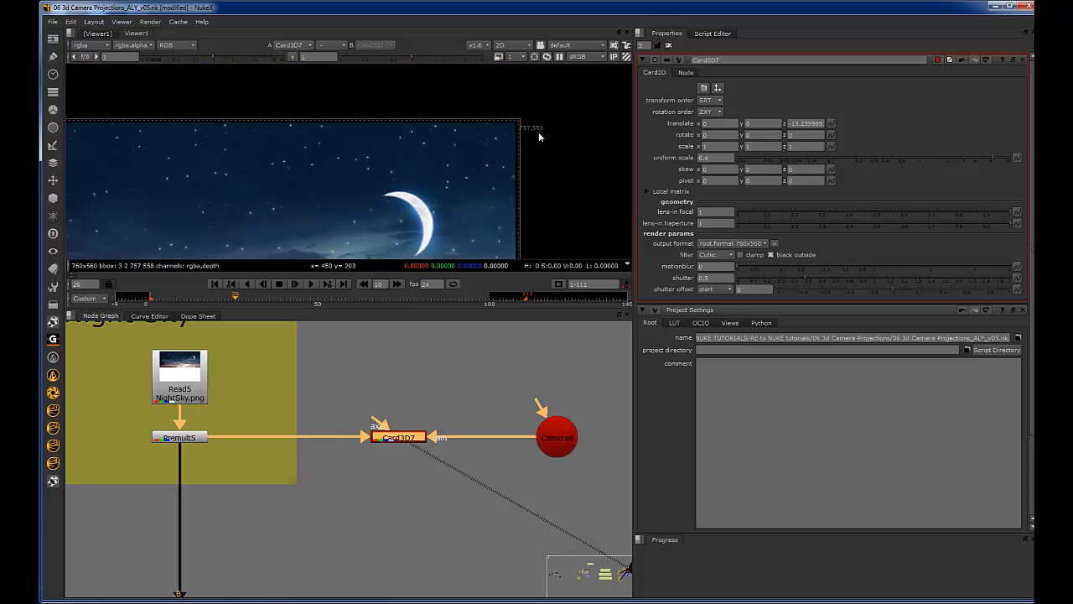
pyautogui.scroll(3, 538, 132)
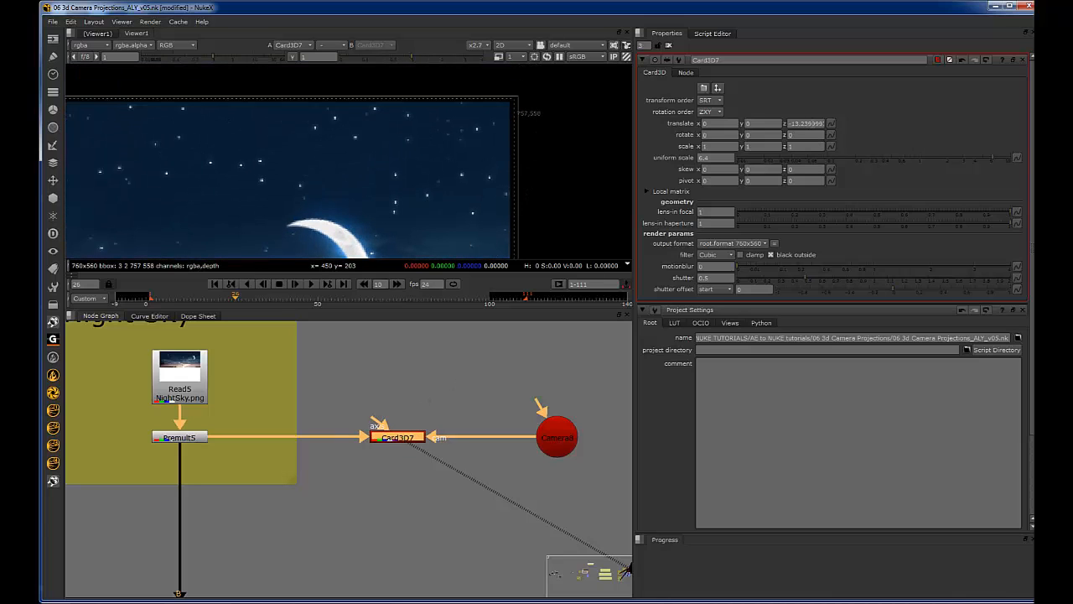
# Step: Push the card farther from the camera by setting its translate z to about -23.24
pyautogui.click(790, 123)
pyautogui.press('Delete')
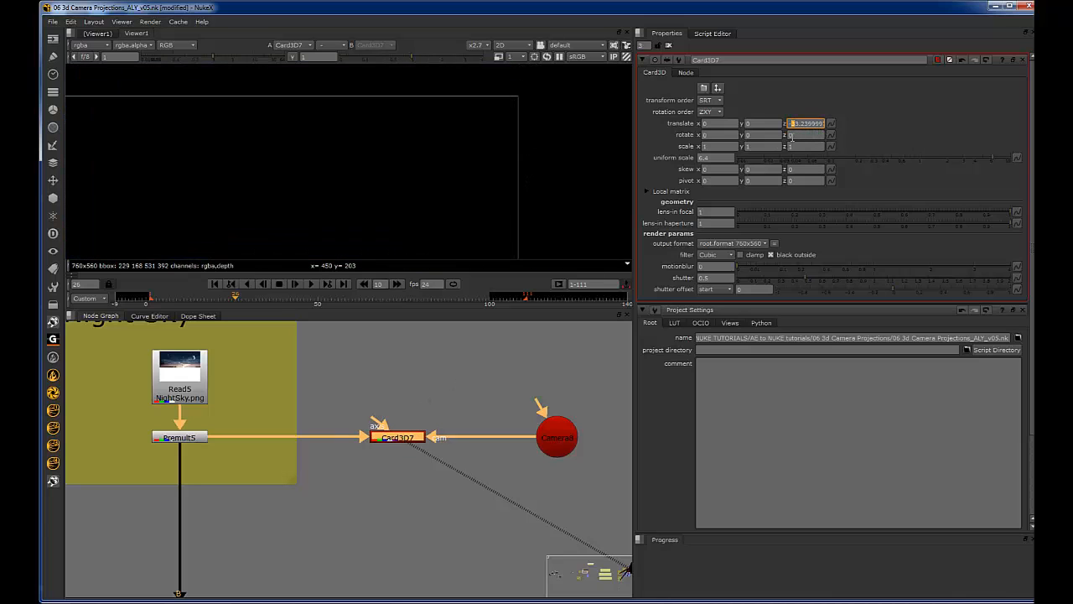
pyautogui.press('Up')
pyautogui.scroll(-4, 470, 161)
pyautogui.moveTo(486, 154); pyautogui.dragTo(538, 108, button='middle')
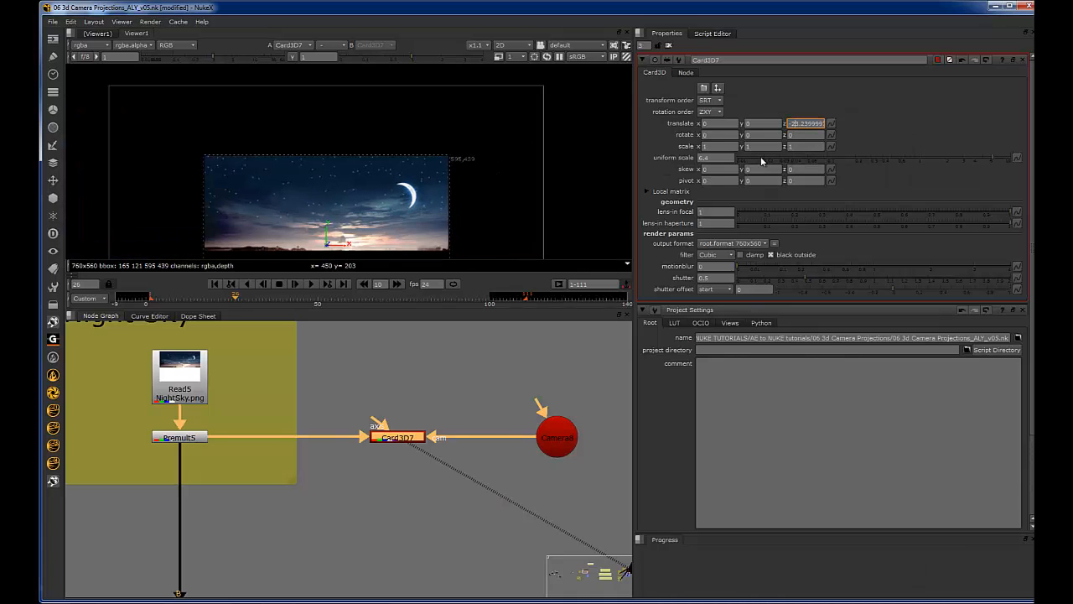
# Step: Enlarge the more distant card to a uniform scale of 11 to nearly fill the frame, and deselect the node
pyautogui.moveTo(993, 158); pyautogui.dragTo(1012, 158)
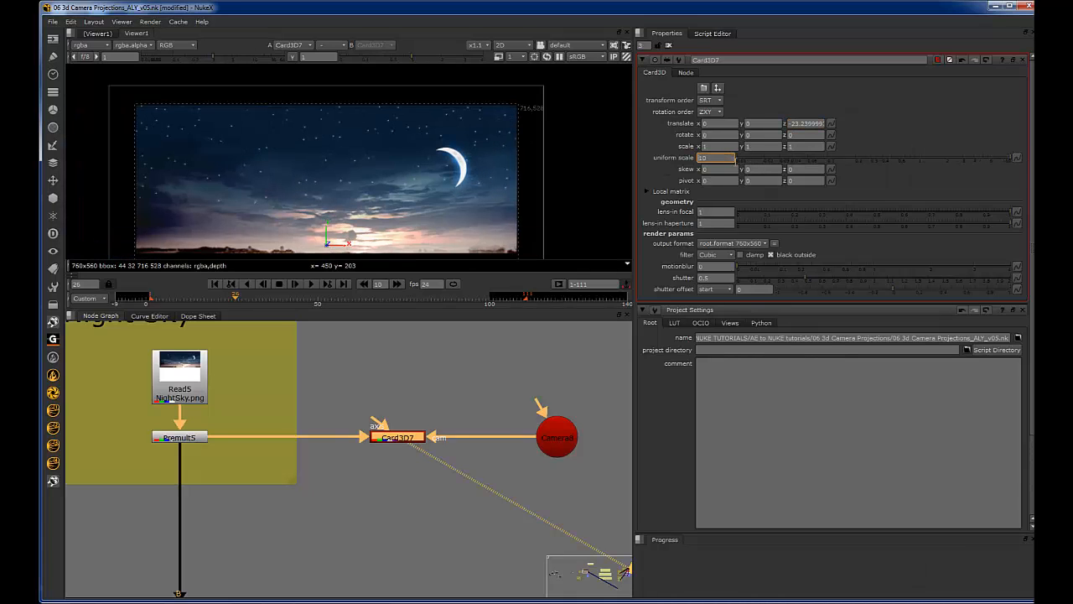
pyautogui.press('Up')
pyautogui.press('Down')
pyautogui.press('Right')
pyautogui.press('Up')
pyautogui.press('Up')
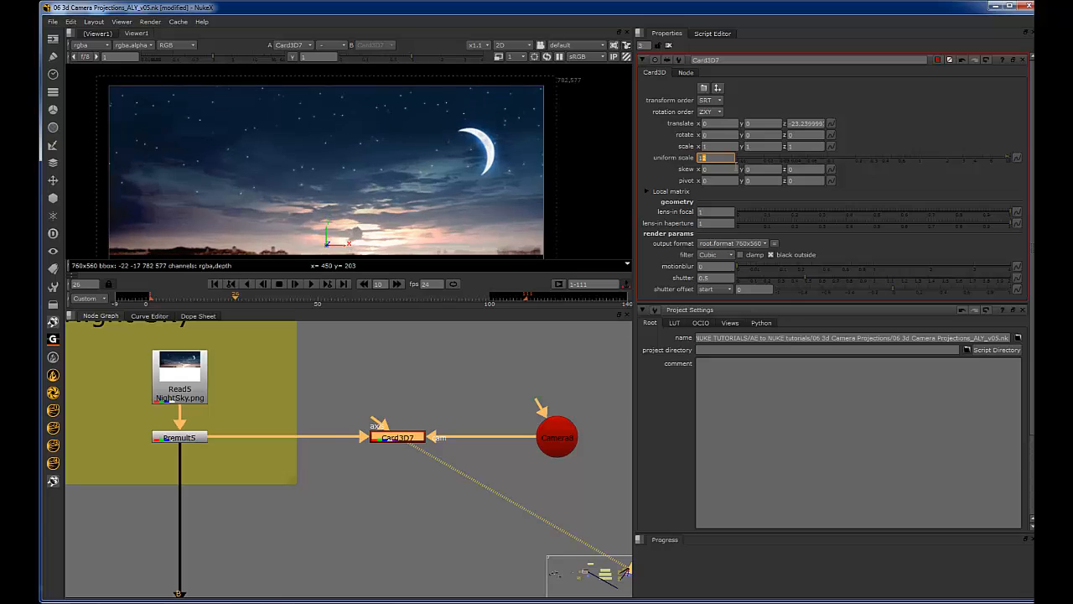
pyautogui.press('Down')
pyautogui.click(414, 422)
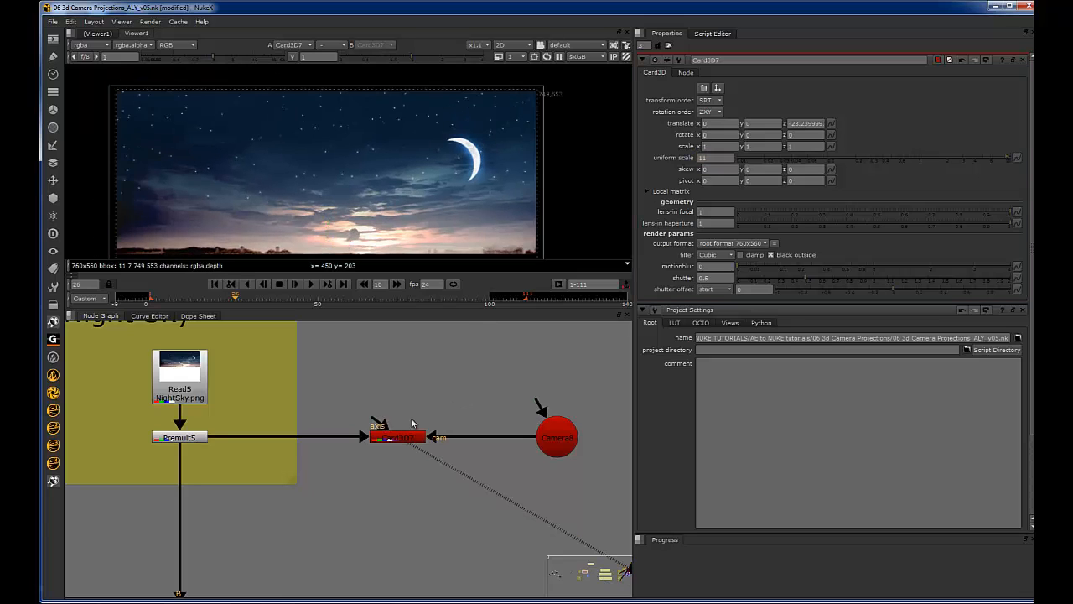
# Step: Reset the card's uniform scale to 1 and set its translate z to -20
pyautogui.keyDown('ctrl'); pyautogui.click(909, 158); pyautogui.keyUp('ctrl')
pyautogui.scroll(-5, 470, 192)
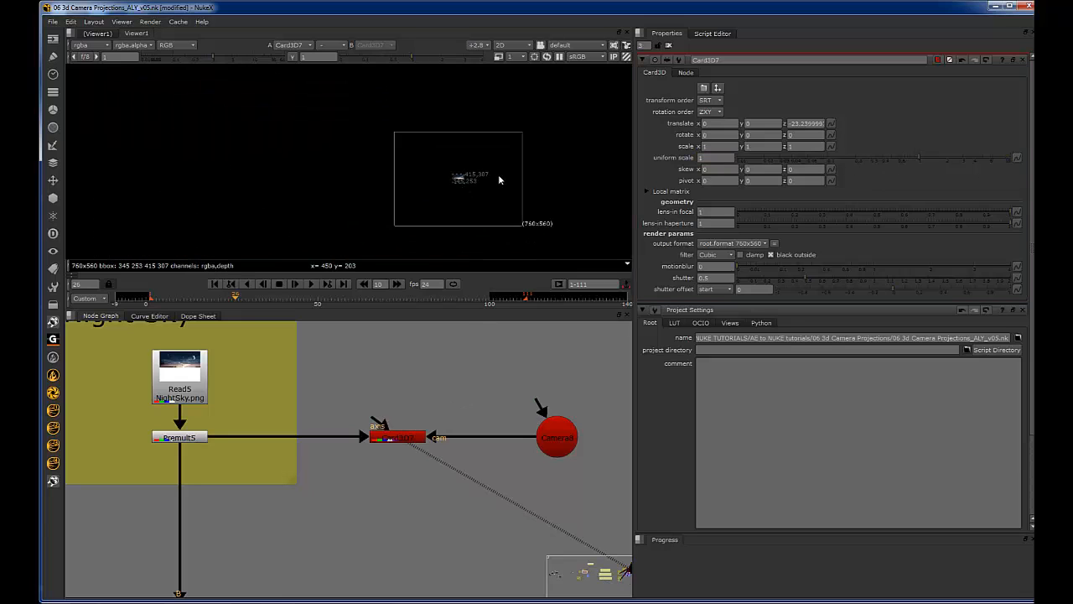
pyautogui.scroll(2, 529, 168)
pyautogui.moveTo(790, 124); pyautogui.dragTo(851, 122)
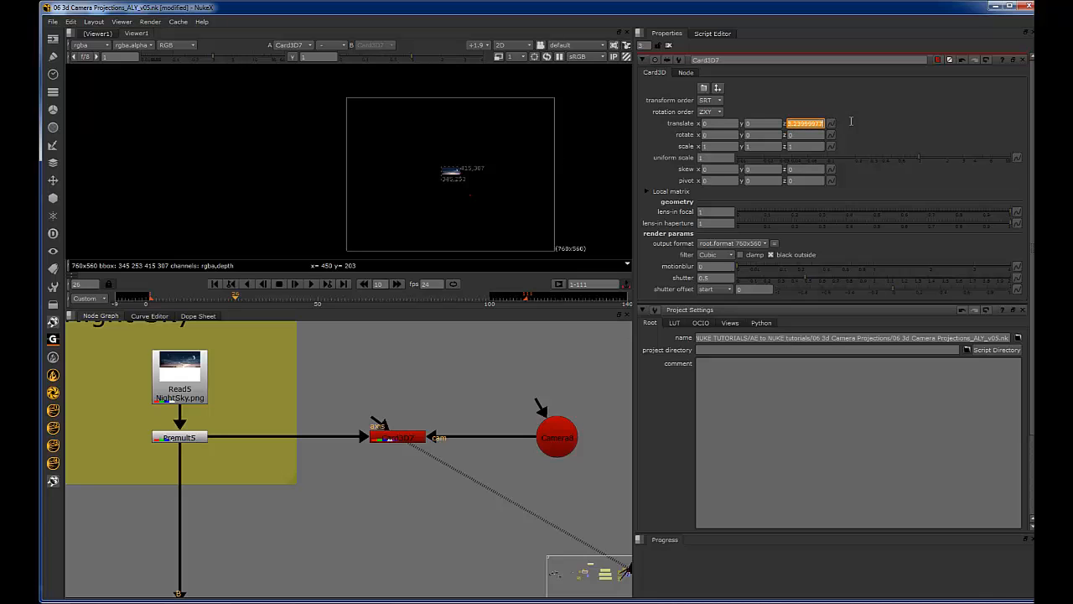
pyautogui.write('20')
pyautogui.press('Return')
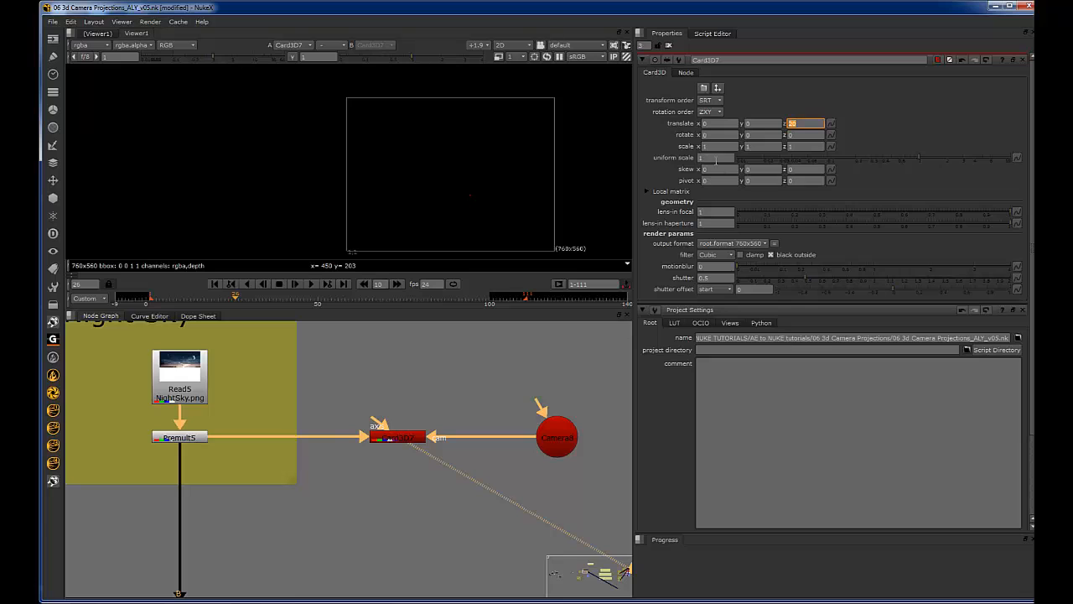
pyautogui.click(716, 160)
pyautogui.click(814, 125)
pyautogui.click(414, 432)
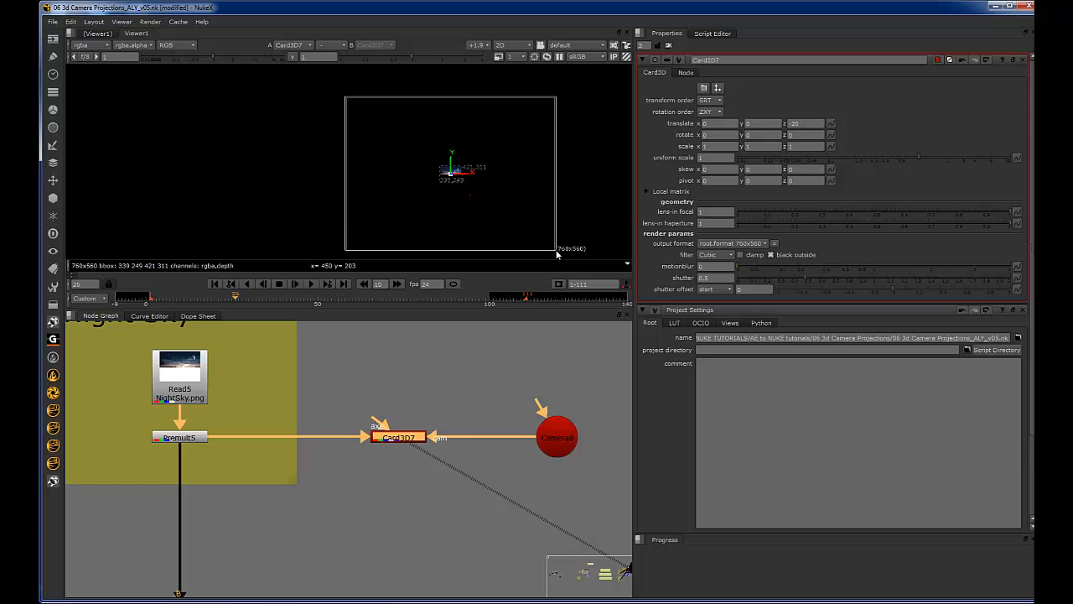
# Step: In the 3D view, move the card along the camera's axis to a translate z of about -8.33
pyautogui.press('Tab')
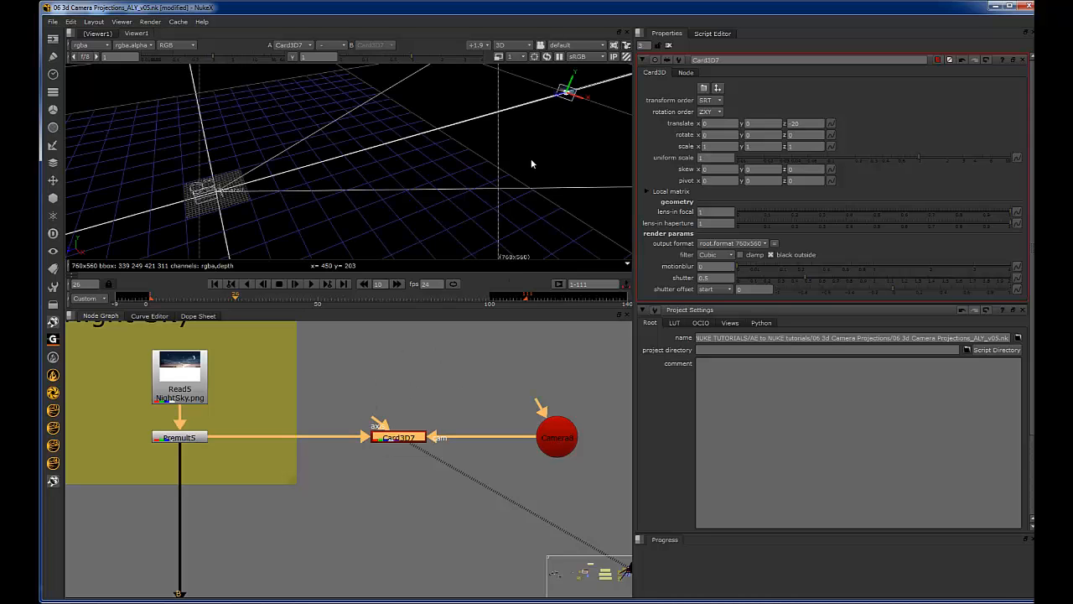
pyautogui.scroll(-3, 547, 145)
pyautogui.keyDown('ctrl'); pyautogui.moveTo(549, 143); pyautogui.dragTo(391, 139); pyautogui.keyUp('ctrl')
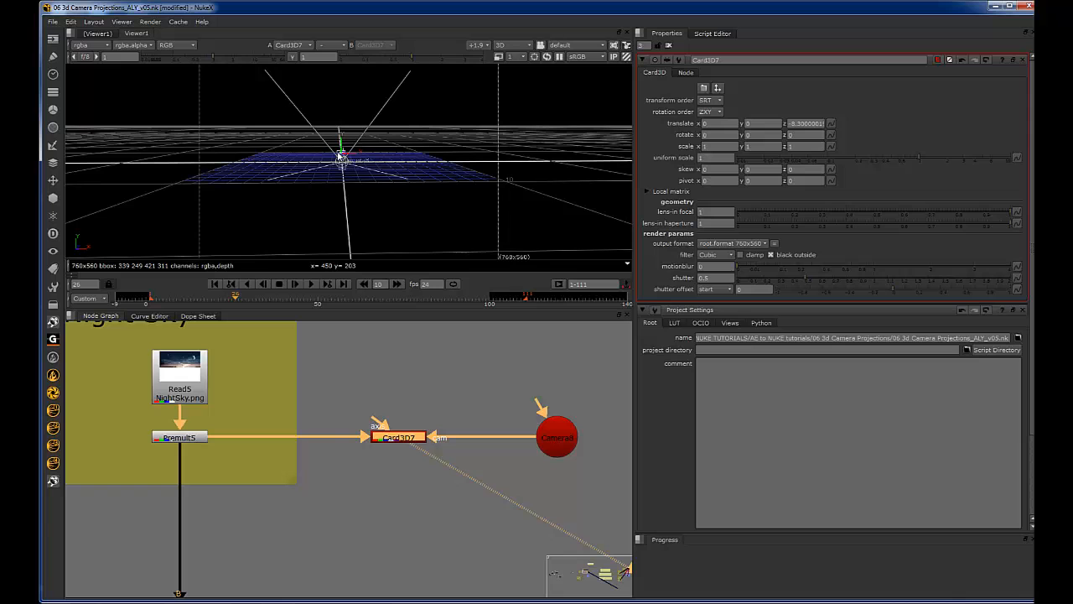
pyautogui.keyDown('ctrl'); pyautogui.moveTo(441, 147); pyautogui.dragTo(449, 170); pyautogui.keyUp('ctrl')
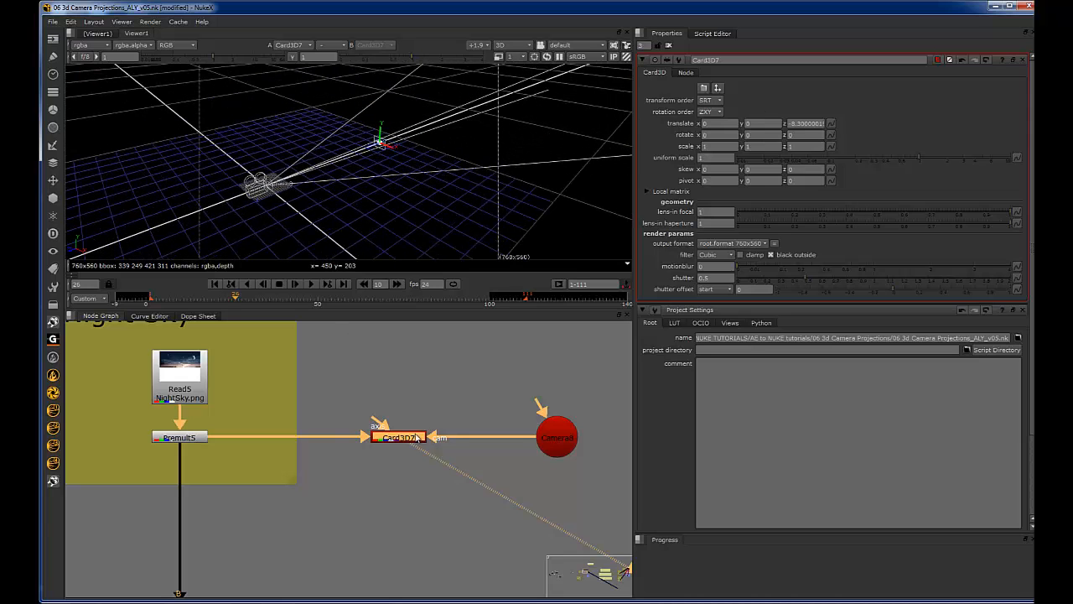
# Step: Find the uniform scale expression note in the node graph and relate its terms to the card's uniform scale and translate z
pyautogui.scroll(-5, 476, 411)
pyautogui.moveTo(477, 411); pyautogui.dragTo(364, 440, button='middle')
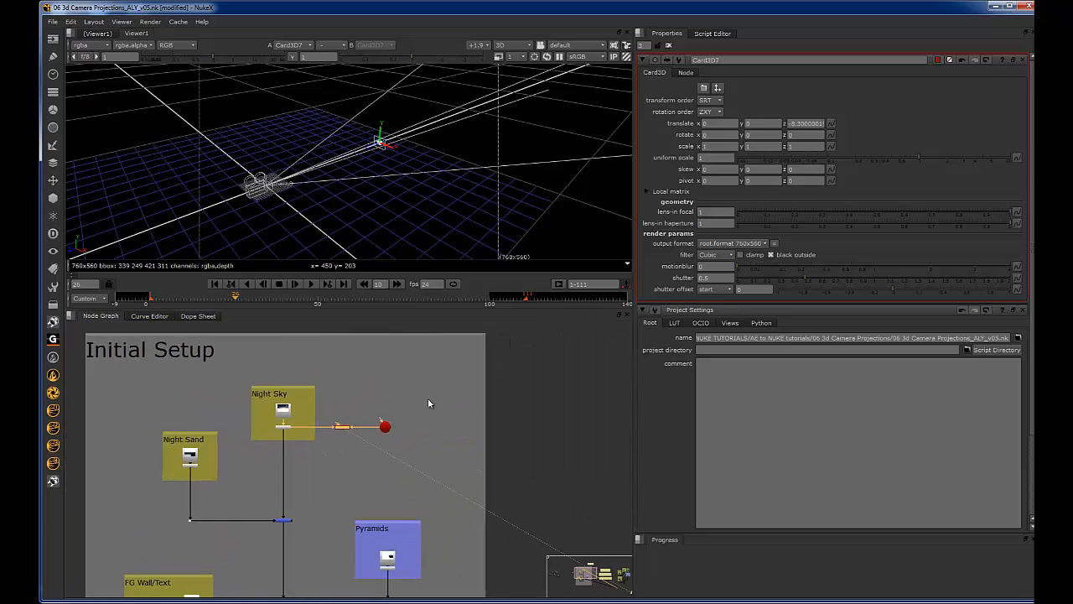
pyautogui.scroll(-3, 426, 398)
pyautogui.moveTo(407, 401); pyautogui.dragTo(220, 387, button='middle')
pyautogui.scroll(3, 514, 378)
pyautogui.keyDown('alt'); pyautogui.moveTo(545, 366); pyautogui.dragTo(480, 415, button='middle'); pyautogui.keyUp('alt')
pyautogui.scroll(1, 403, 384)
pyautogui.moveTo(463, 420); pyautogui.dragTo(464, 362)
pyautogui.moveTo(466, 366); pyautogui.dragTo(452, 422, button='middle')
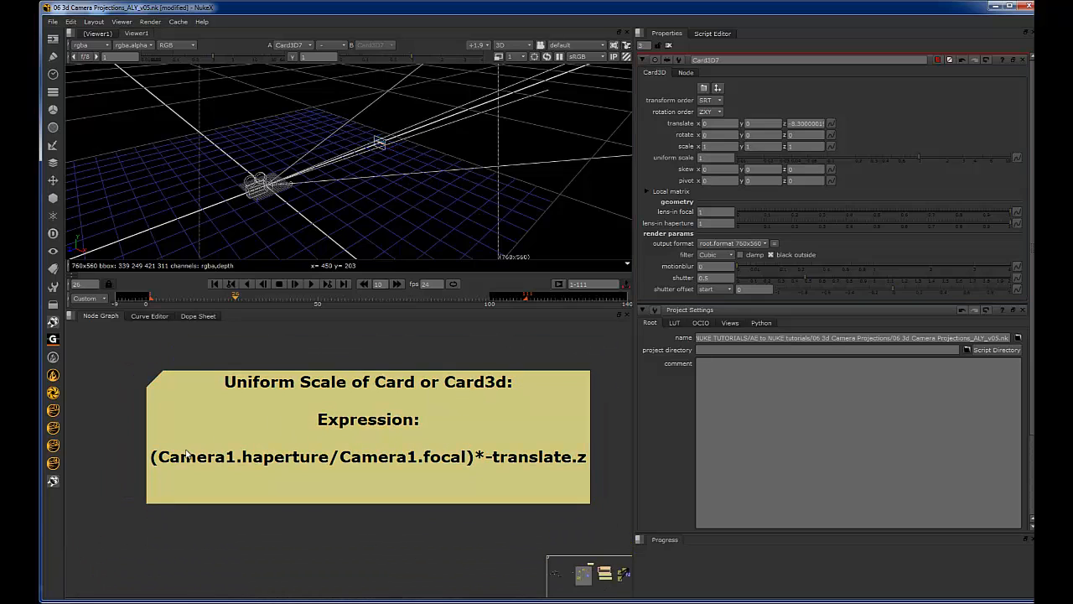
pyautogui.click(713, 157)
pyautogui.moveTo(792, 119); pyautogui.dragTo(834, 122)
pyautogui.write('-')
pyautogui.click(493, 349)
# Step: Return to the Night Sky nodes, open the camera and Card3D properties, collapse Project Settings, and show the camera's projection settings
pyautogui.scroll(-8, 490, 348)
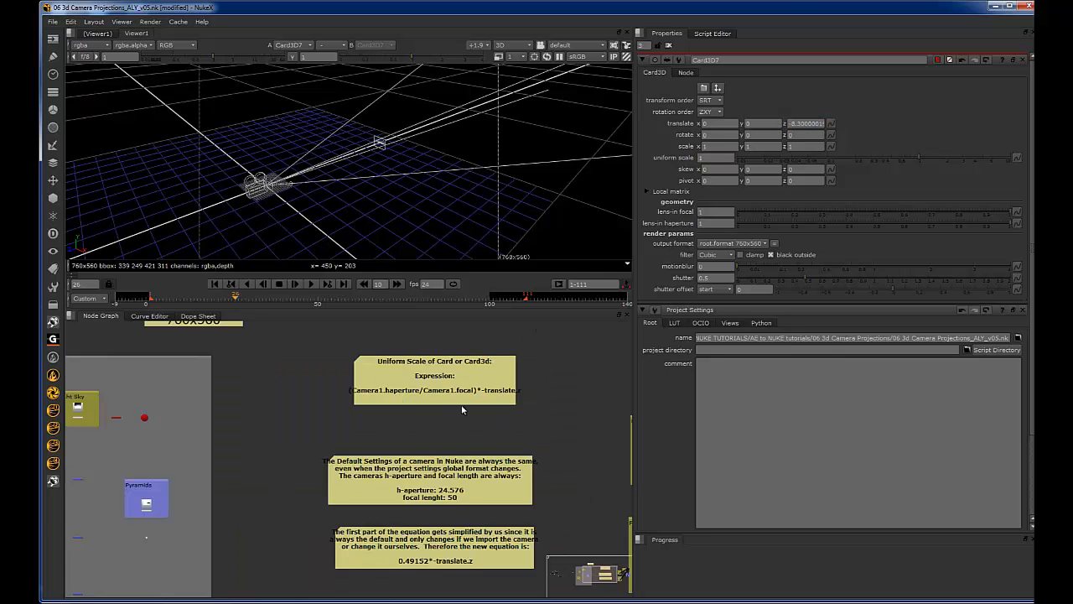
pyautogui.moveTo(344, 408); pyautogui.dragTo(484, 366, button='middle')
pyautogui.scroll(3, 484, 367)
pyautogui.scroll(5, 483, 367)
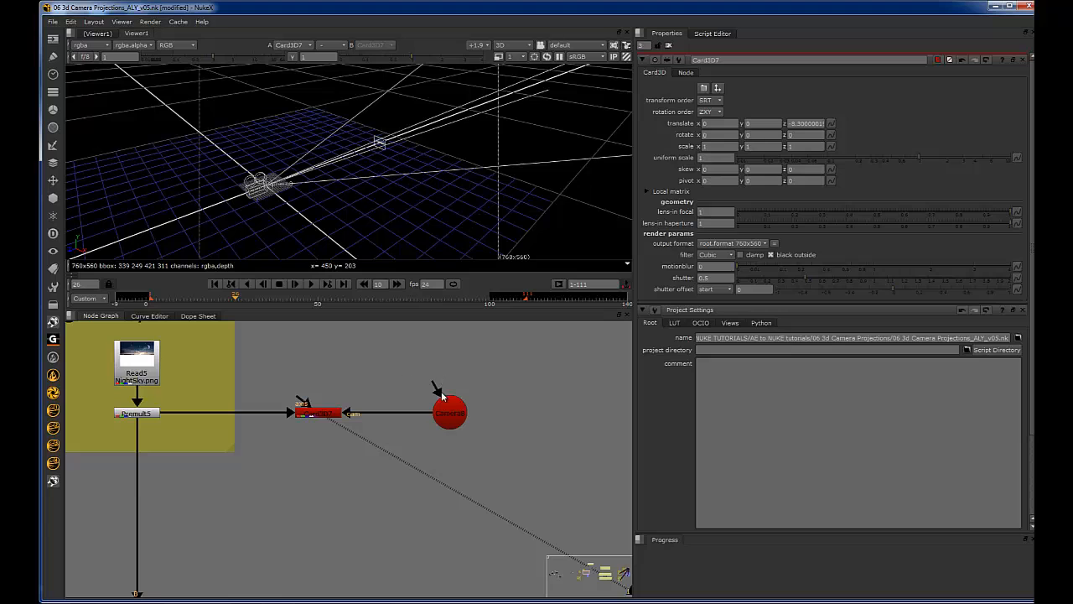
pyautogui.doubleClick(462, 416)
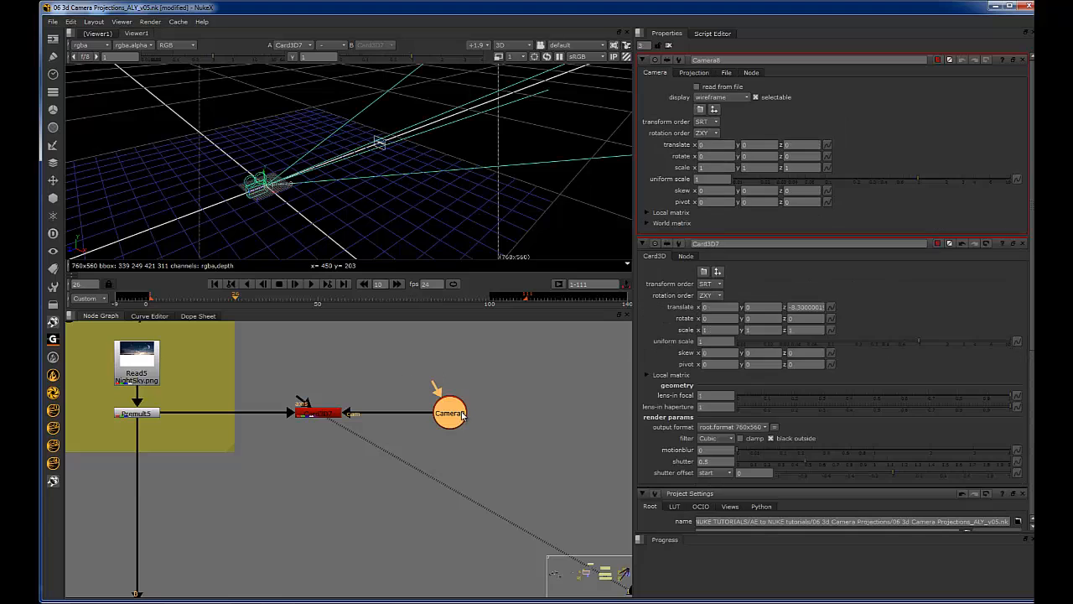
pyautogui.scroll(2, 359, 408)
pyautogui.doubleClick(365, 412)
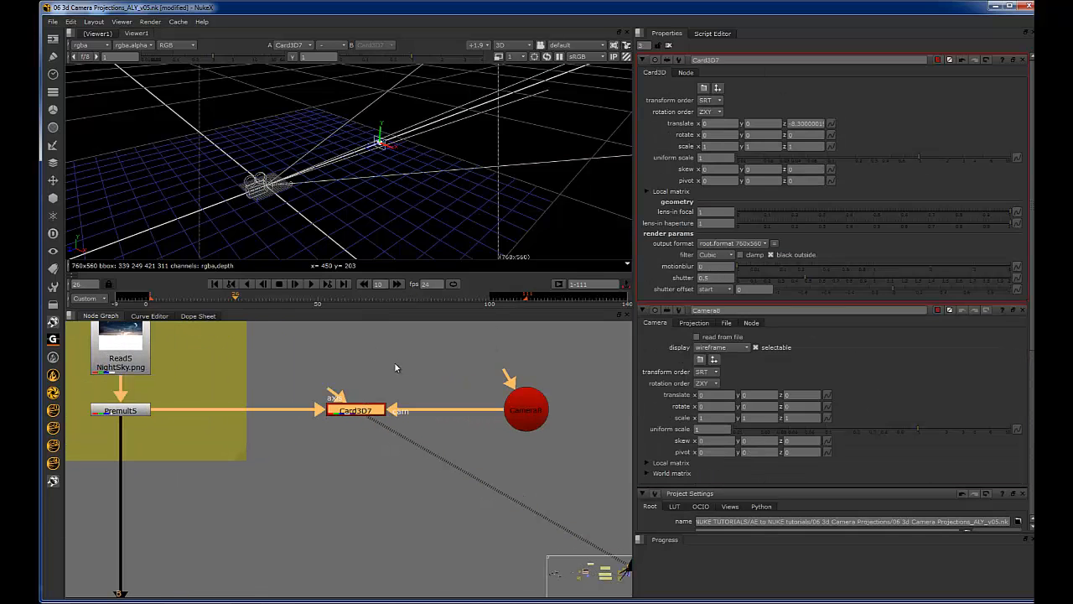
pyautogui.click(642, 493)
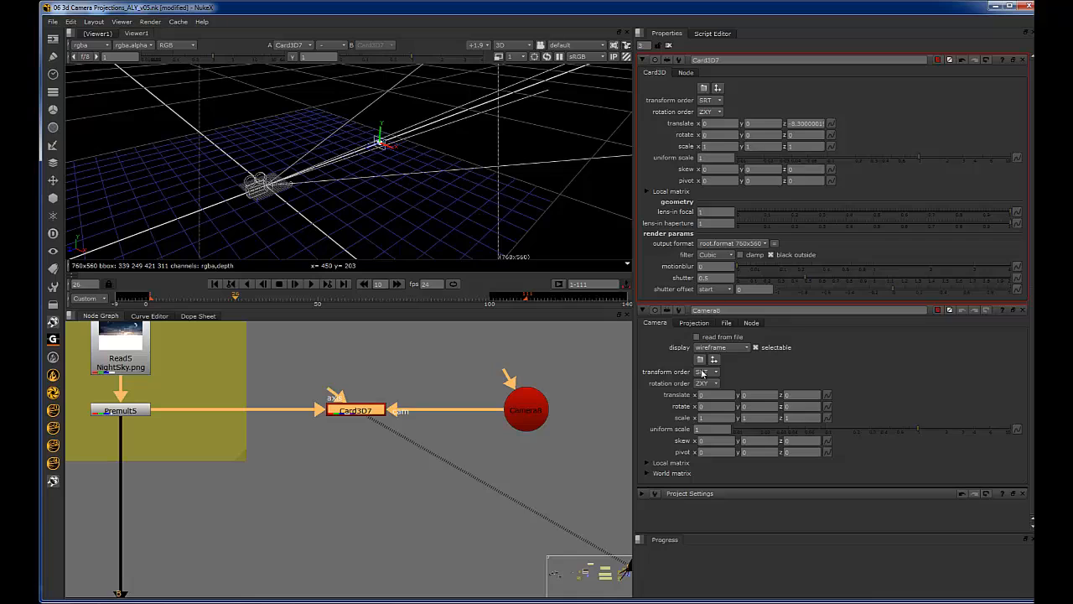
pyautogui.click(703, 326)
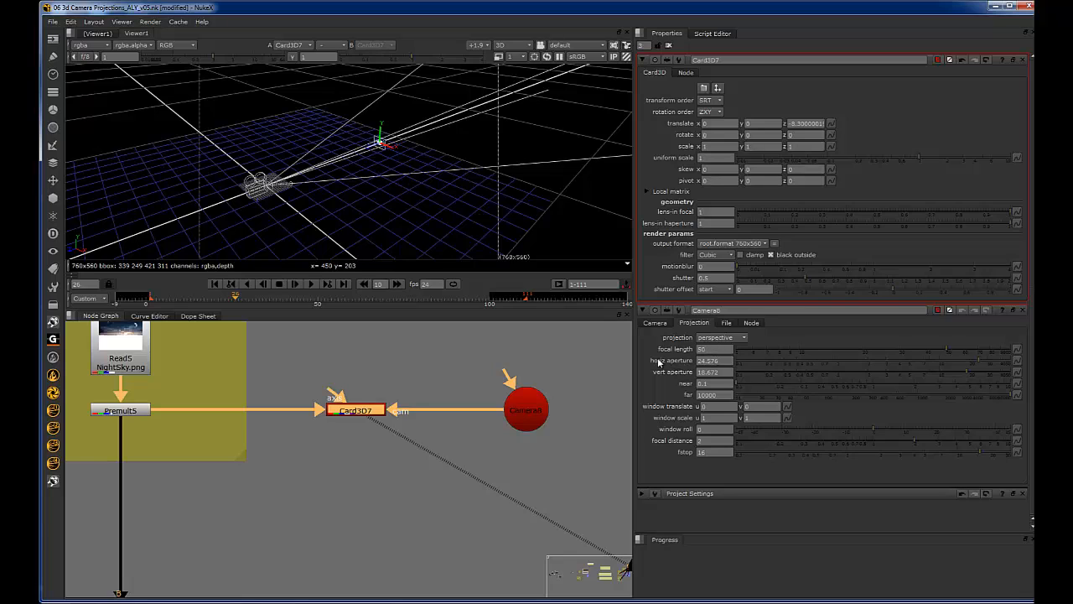
pyautogui.click(710, 359)
# Step: Start an expression on the Night Sky card's uniform scale that divides the camera's apertures by its focal length: (Camera8.haperture/Camera8.focal)
pyautogui.click(723, 157)
pyautogui.press('=')
pyautogui.moveTo(704, 131); pyautogui.dragTo(483, 156)
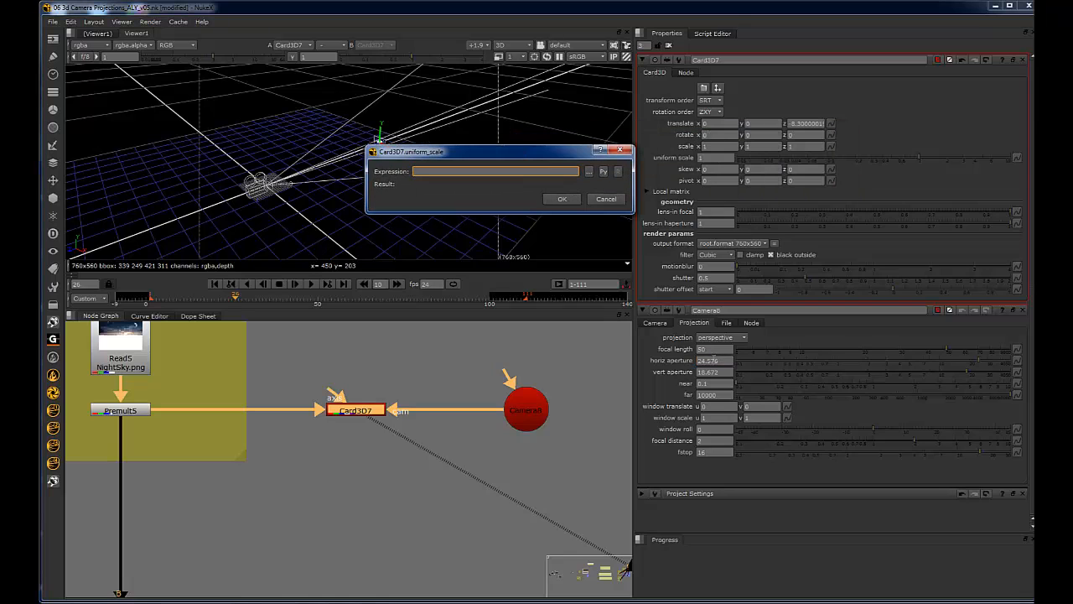
pyautogui.moveTo(719, 359); pyautogui.dragTo(404, 172)
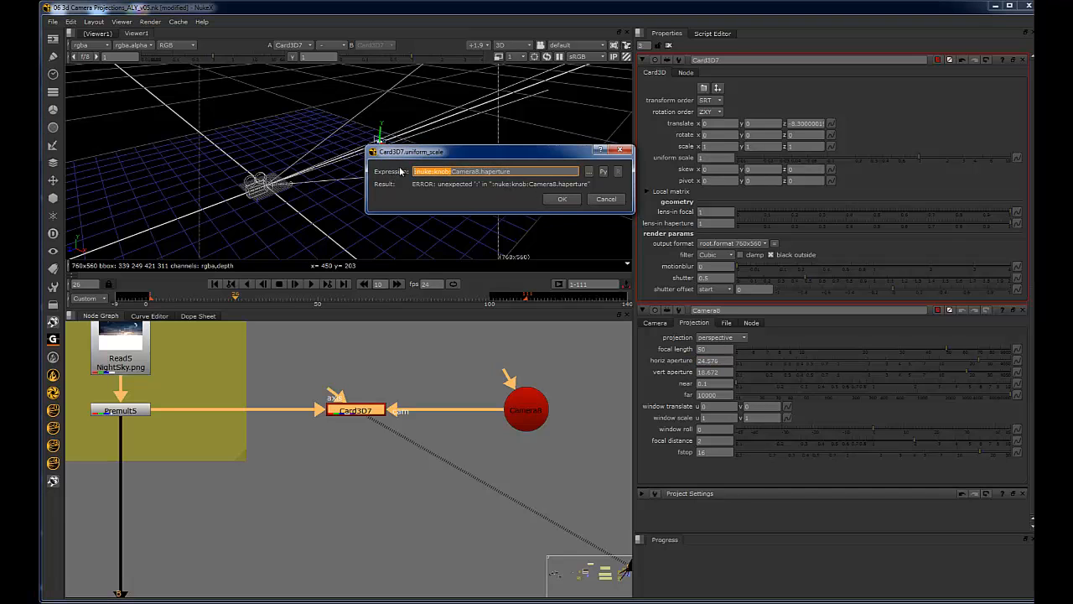
pyautogui.press('Delete')
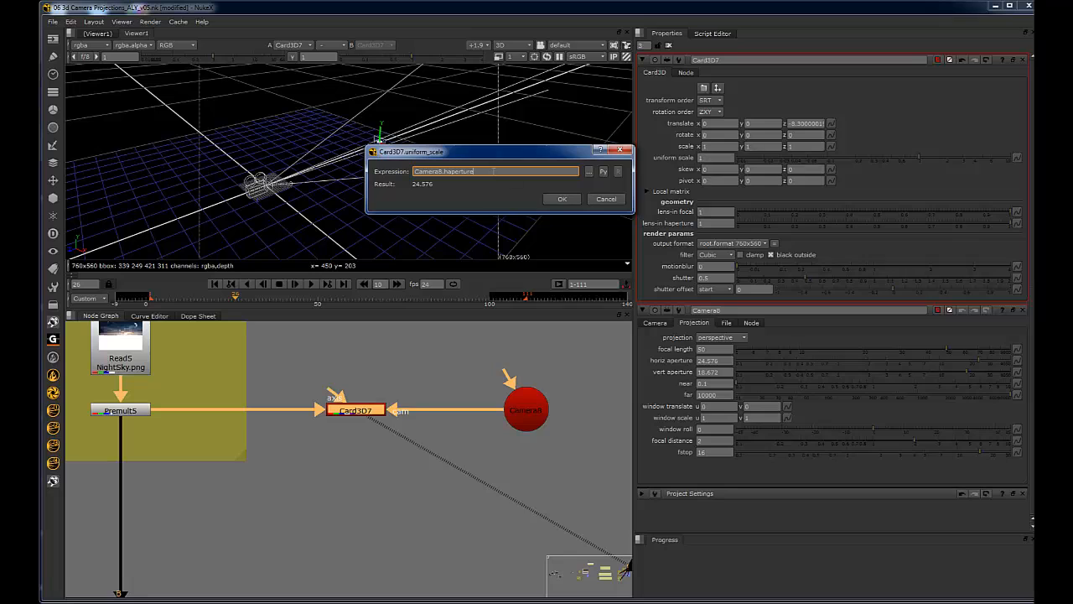
pyautogui.write('/')
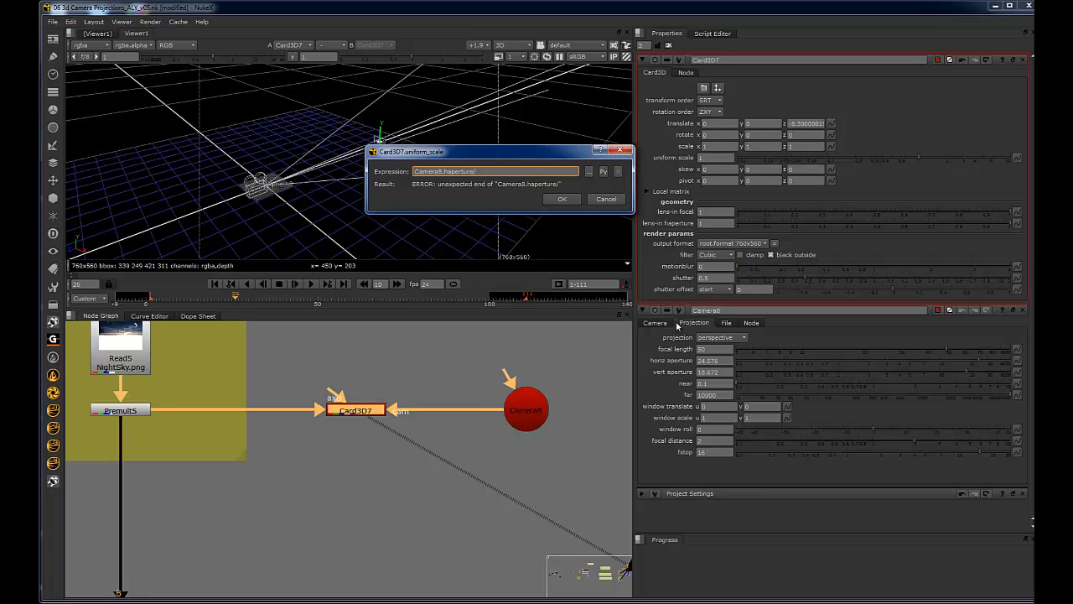
pyautogui.moveTo(711, 351); pyautogui.dragTo(480, 172)
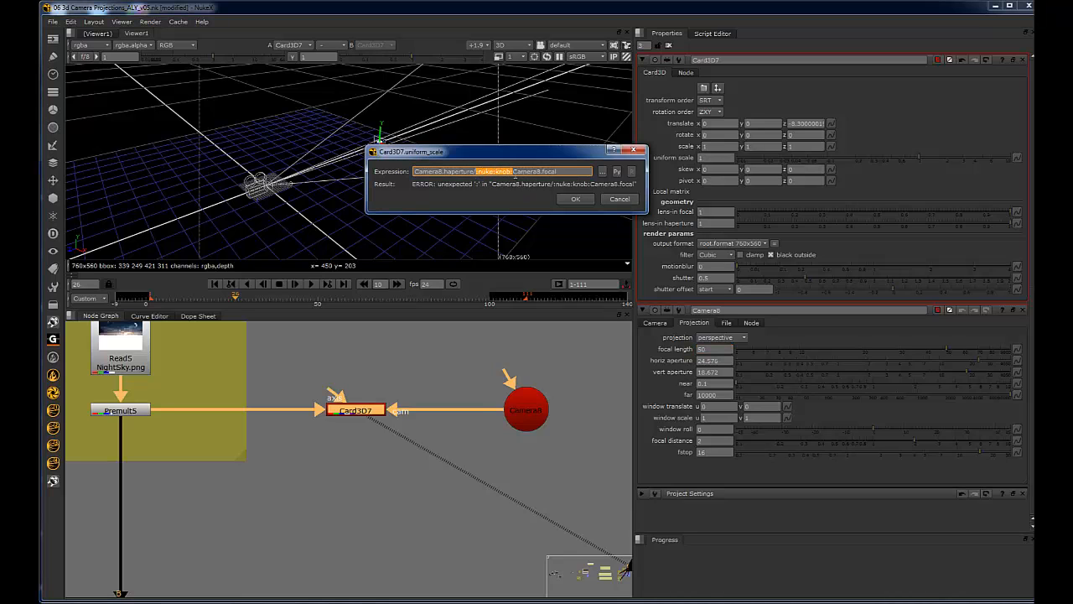
pyautogui.press('BackSpace')
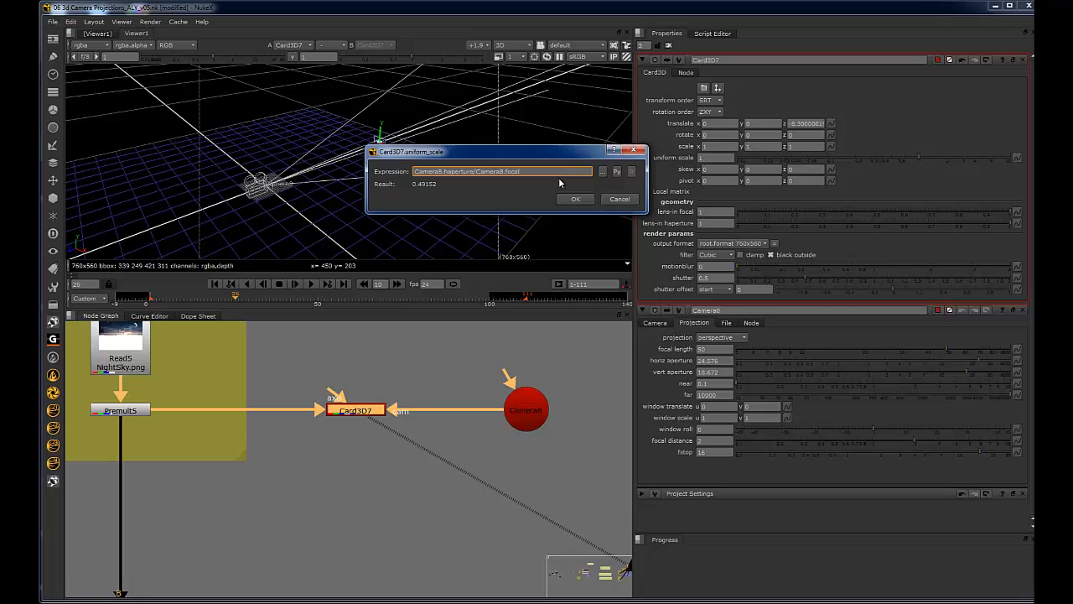
pyautogui.write(')')
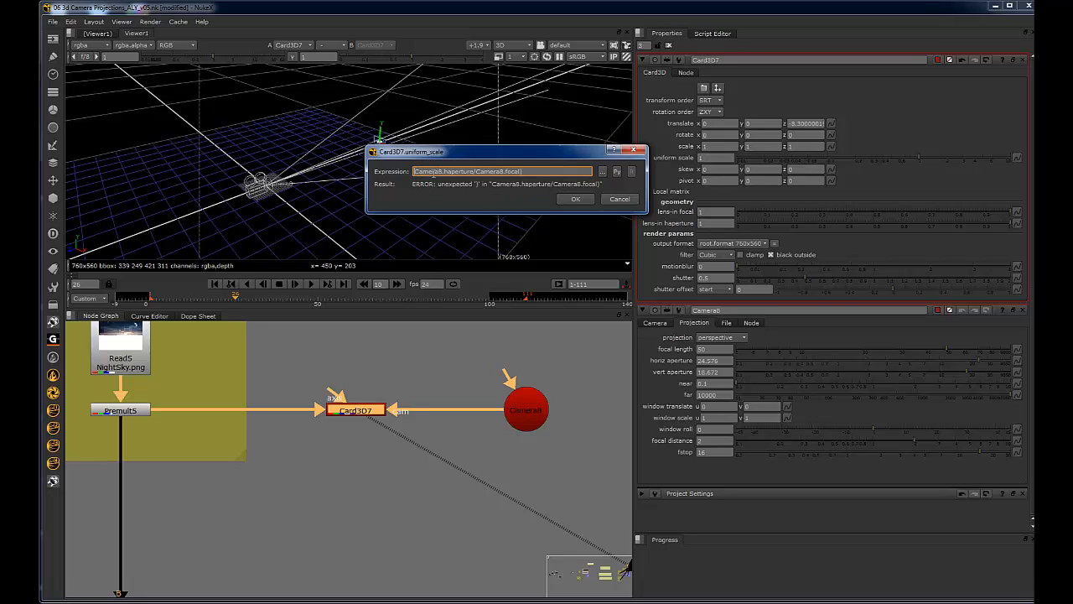
pyautogui.write('(')
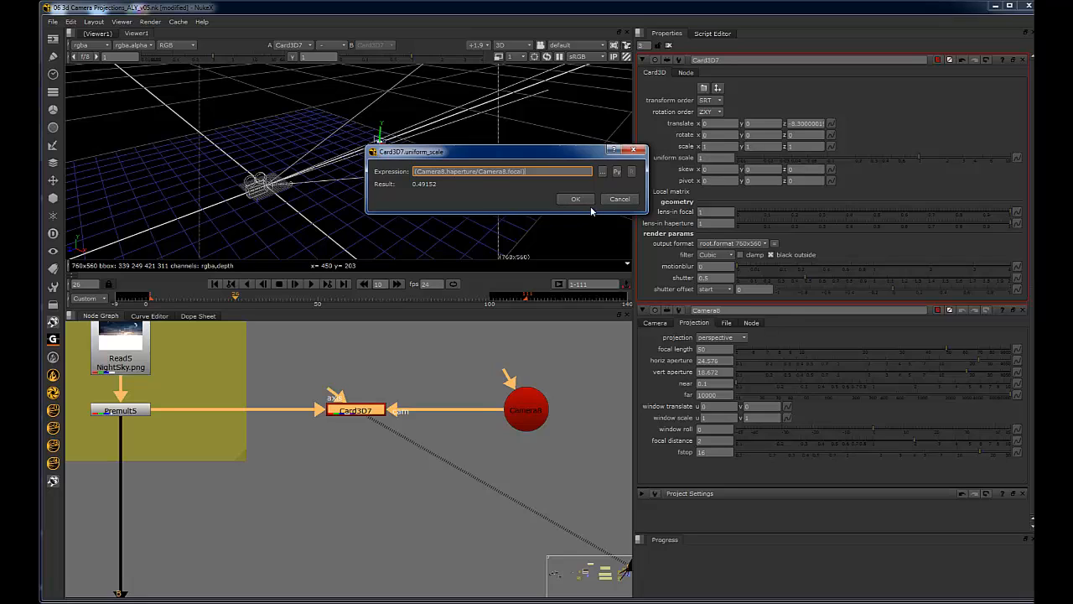
# Step: Multiply the expression by the card's negated translate z, -Card3D7.translate.z, and apply it to the uniform scale
pyautogui.write('*')
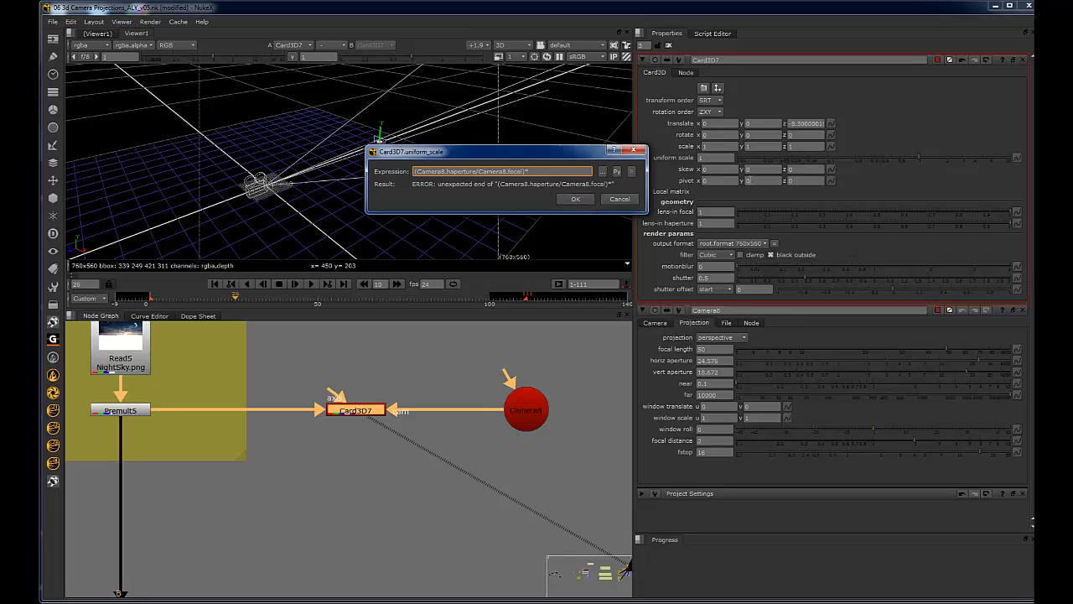
pyautogui.keyDown('ctrl'); pyautogui.moveTo(803, 127); pyautogui.dragTo(801, 127); pyautogui.keyUp('ctrl')
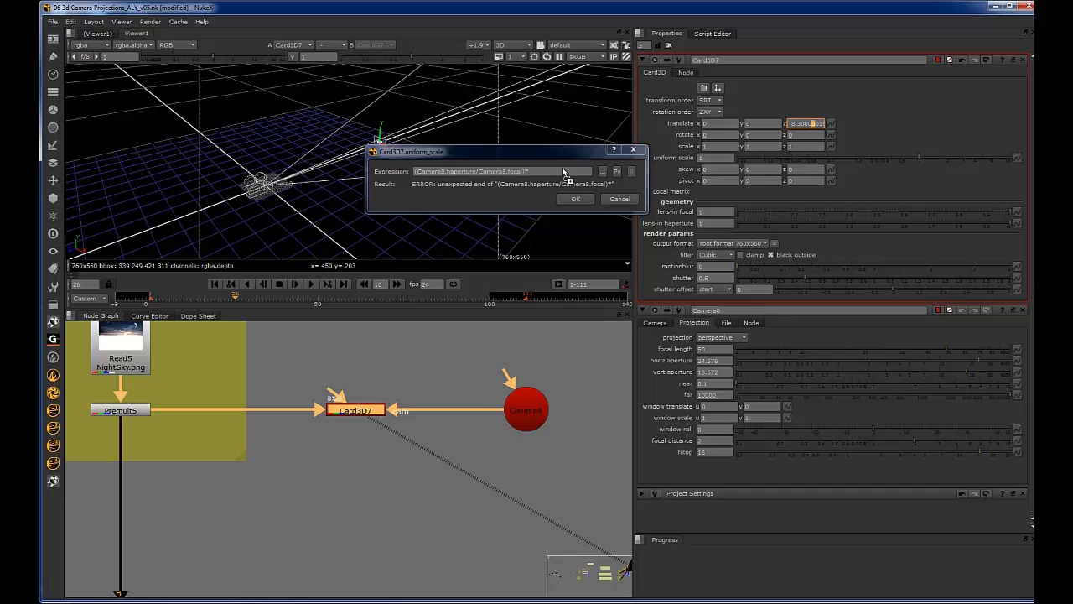
pyautogui.moveTo(564, 172)
pyautogui.mouseDown()
pyautogui.moveTo(534, 174)
pyautogui.moveTo(573, 171)
pyautogui.mouseUp()
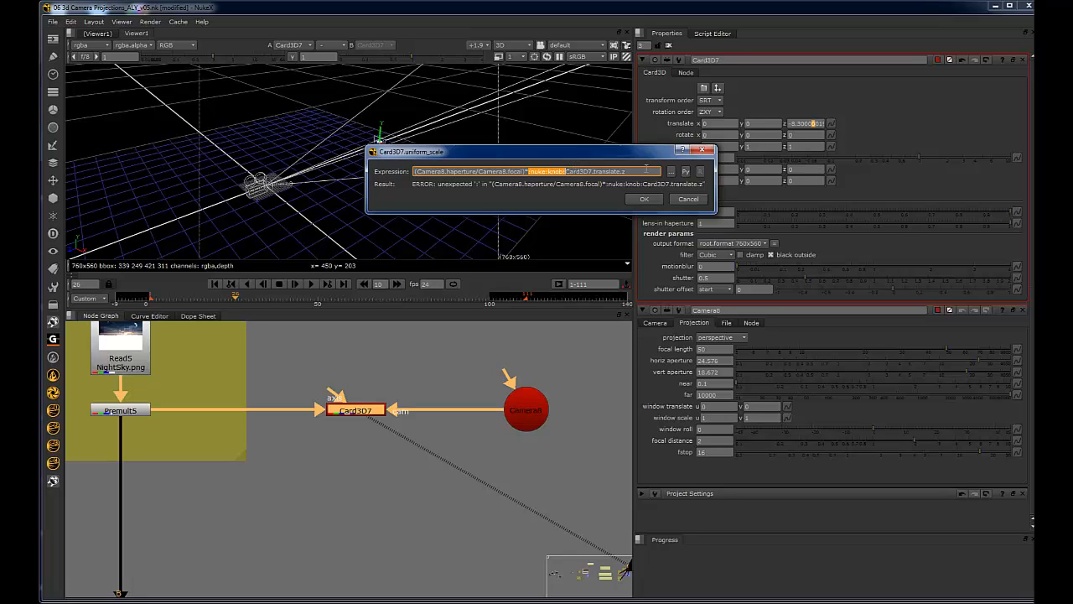
pyautogui.press('BackSpace')
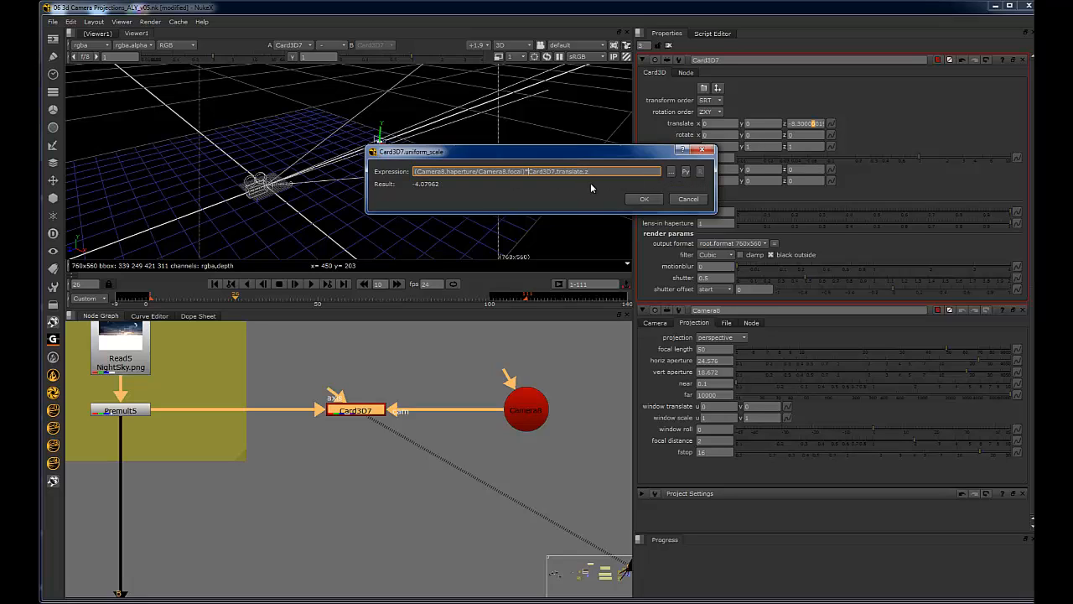
pyautogui.write('-')
pyautogui.press('BackSpace')
pyautogui.write('-')
pyautogui.click(646, 199)
# Step: Inspect the scaled Night Sky card against the camera's frustum from several angles in the 3D view
pyautogui.keyDown('alt'); pyautogui.moveTo(413, 152); pyautogui.dragTo(477, 153, button='middle'); pyautogui.keyUp('alt')
pyautogui.keyDown('ctrl'); pyautogui.moveTo(477, 154); pyautogui.dragTo(367, 151); pyautogui.keyUp('ctrl')
pyautogui.keyDown('alt'); pyautogui.moveTo(378, 151); pyautogui.dragTo(501, 125, button='middle'); pyautogui.keyUp('alt')
pyautogui.keyDown('ctrl'); pyautogui.moveTo(421, 168); pyautogui.dragTo(472, 141); pyautogui.keyUp('ctrl')
pyautogui.keyDown('alt'); pyautogui.moveTo(408, 145); pyautogui.dragTo(525, 119, button='middle'); pyautogui.keyUp('alt')
pyautogui.keyDown('ctrl'); pyautogui.moveTo(525, 119); pyautogui.dragTo(415, 186); pyautogui.keyUp('ctrl')
pyautogui.keyDown('alt'); pyautogui.moveTo(486, 151); pyautogui.dragTo(357, 183, button='middle'); pyautogui.keyUp('alt')
pyautogui.keyDown('alt'); pyautogui.moveTo(358, 183); pyautogui.dragTo(446, 165); pyautogui.keyUp('alt')
pyautogui.keyDown('alt'); pyautogui.moveTo(446, 165); pyautogui.dragTo(417, 193, button='middle'); pyautogui.keyUp('alt')
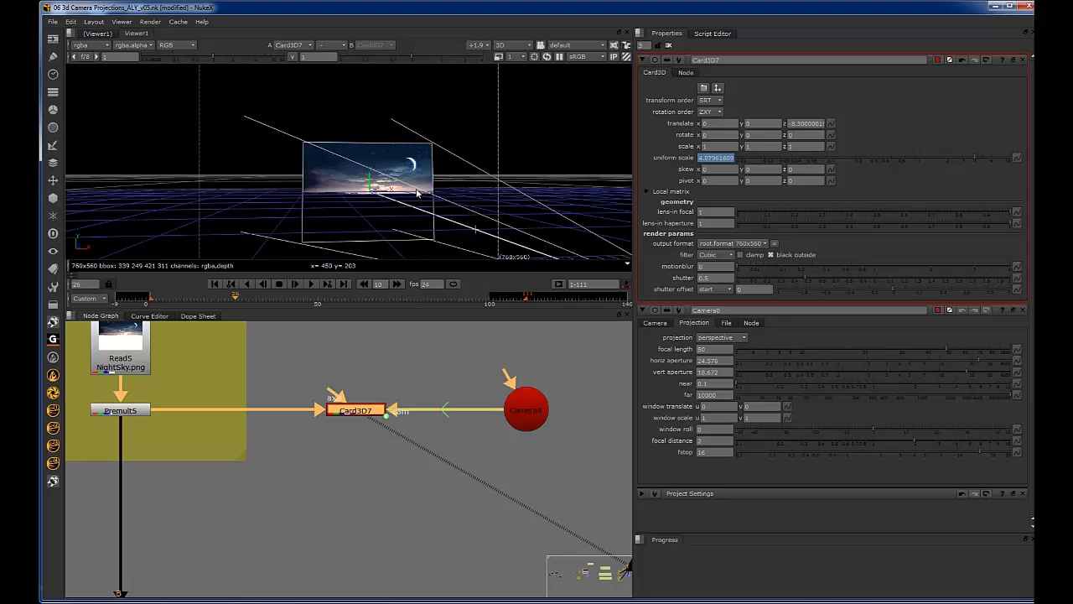
pyautogui.keyDown('ctrl'); pyautogui.moveTo(417, 192); pyautogui.dragTo(425, 195); pyautogui.keyUp('ctrl')
pyautogui.press('f')
pyautogui.keyDown('ctrl'); pyautogui.moveTo(463, 164); pyautogui.dragTo(359, 213); pyautogui.keyUp('ctrl')
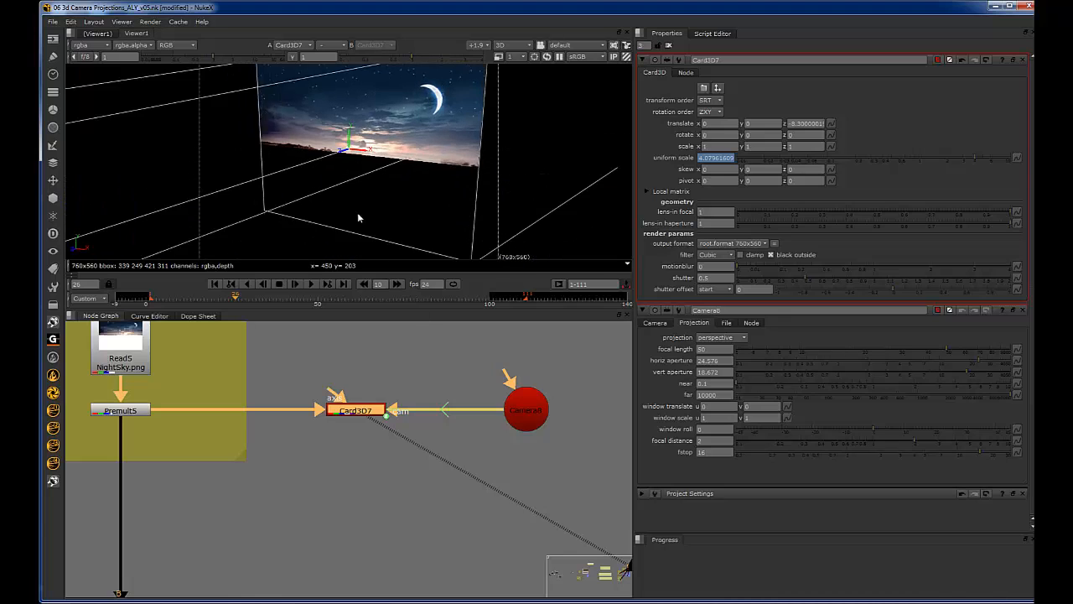
# Step: Move the Night Sky card along the camera's axis to a translate z of about -6.71
pyautogui.keyDown('alt'); pyautogui.moveTo(359, 214); pyautogui.dragTo(354, 198, button='middle'); pyautogui.keyUp('alt')
pyautogui.keyDown('ctrl'); pyautogui.moveTo(354, 198); pyautogui.dragTo(352, 191); pyautogui.keyUp('ctrl')
pyautogui.keyDown('alt'); pyautogui.moveTo(352, 191); pyautogui.dragTo(493, 169, button='middle'); pyautogui.keyUp('alt')
pyautogui.keyDown('ctrl'); pyautogui.moveTo(494, 169); pyautogui.dragTo(468, 173); pyautogui.keyUp('ctrl')
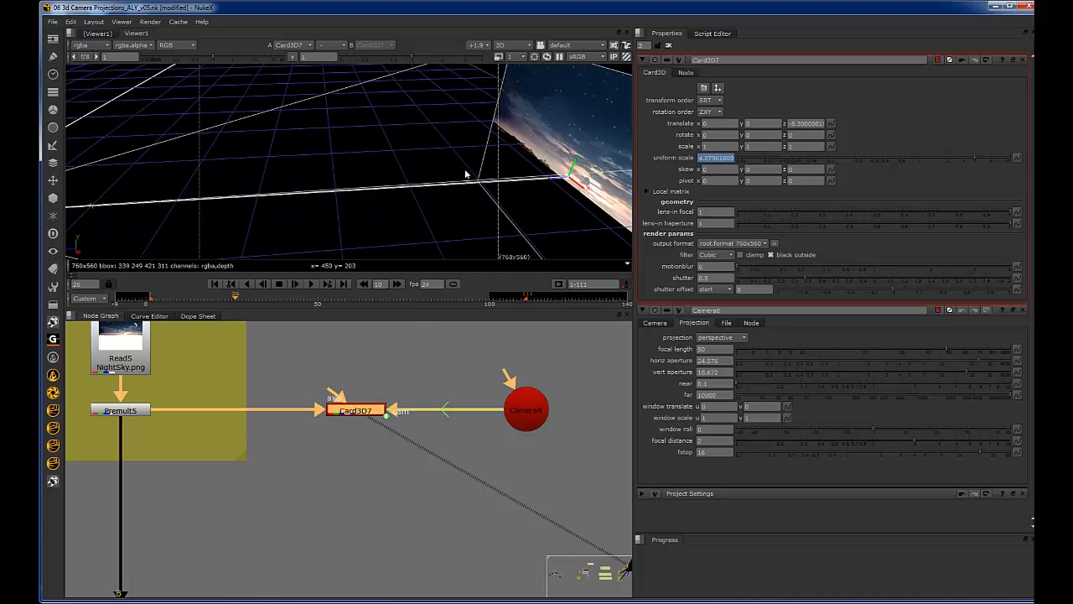
pyautogui.keyDown('alt'); pyautogui.moveTo(467, 173); pyautogui.dragTo(481, 173, button='middle'); pyautogui.keyUp('alt')
pyautogui.moveTo(484, 172); pyautogui.dragTo(368, 244)
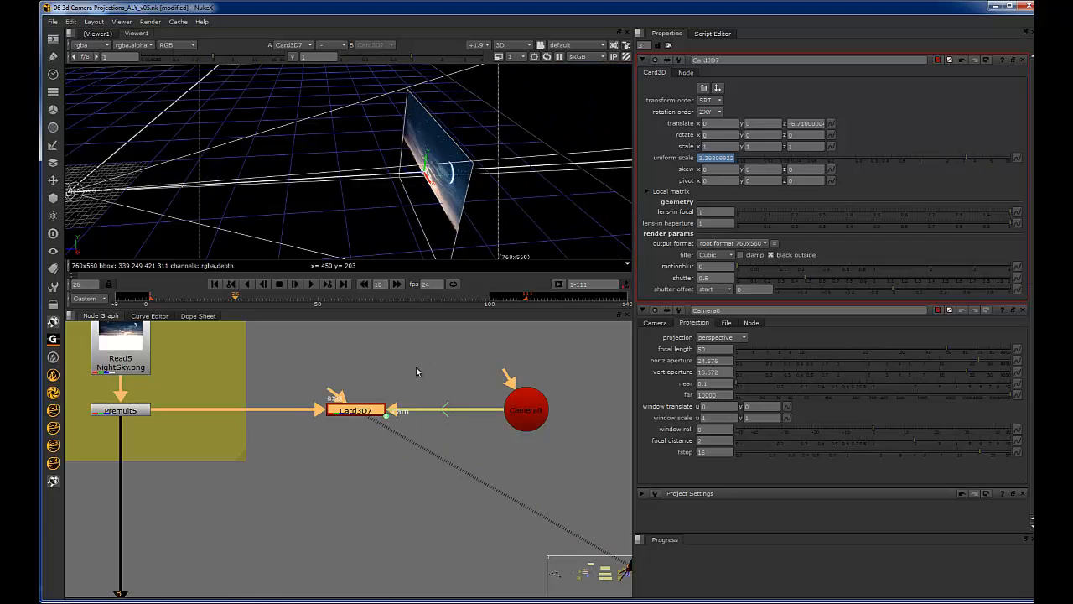
# Step: Compare the Night Sky card's 2D output with the original Premult5 image in the viewer
pyautogui.moveTo(438, 359); pyautogui.dragTo(317, 420)
pyautogui.press('Tab')
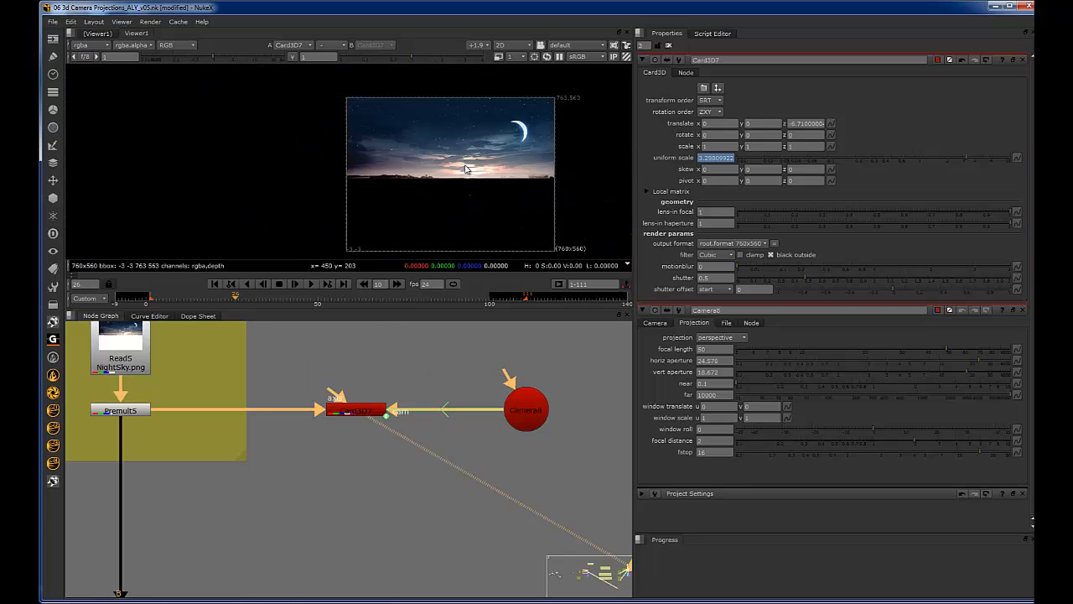
pyautogui.scroll(3, 555, 127)
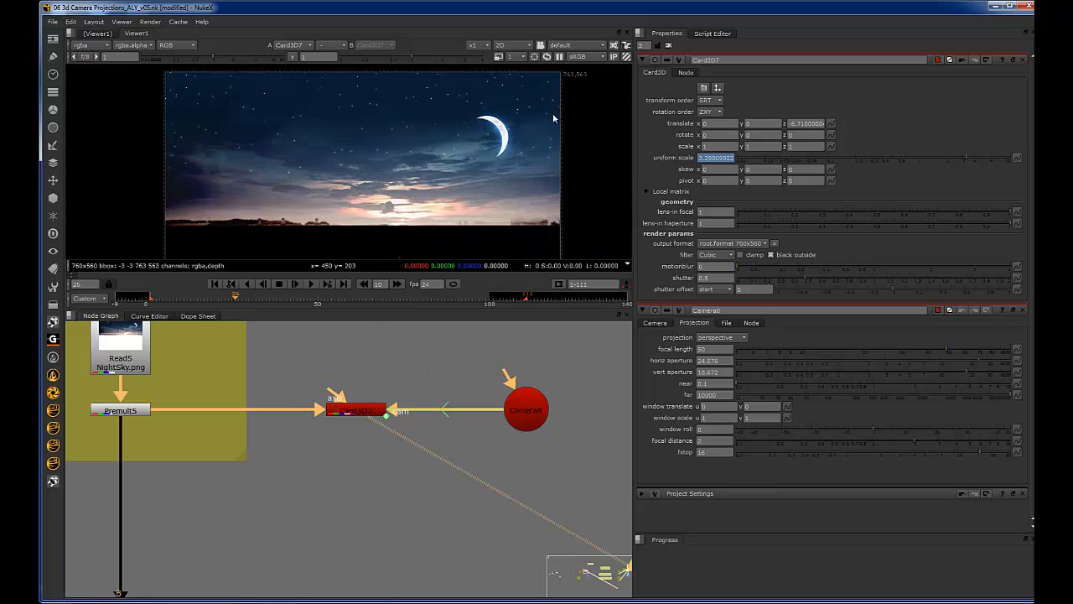
pyautogui.moveTo(180, 397); pyautogui.dragTo(113, 423)
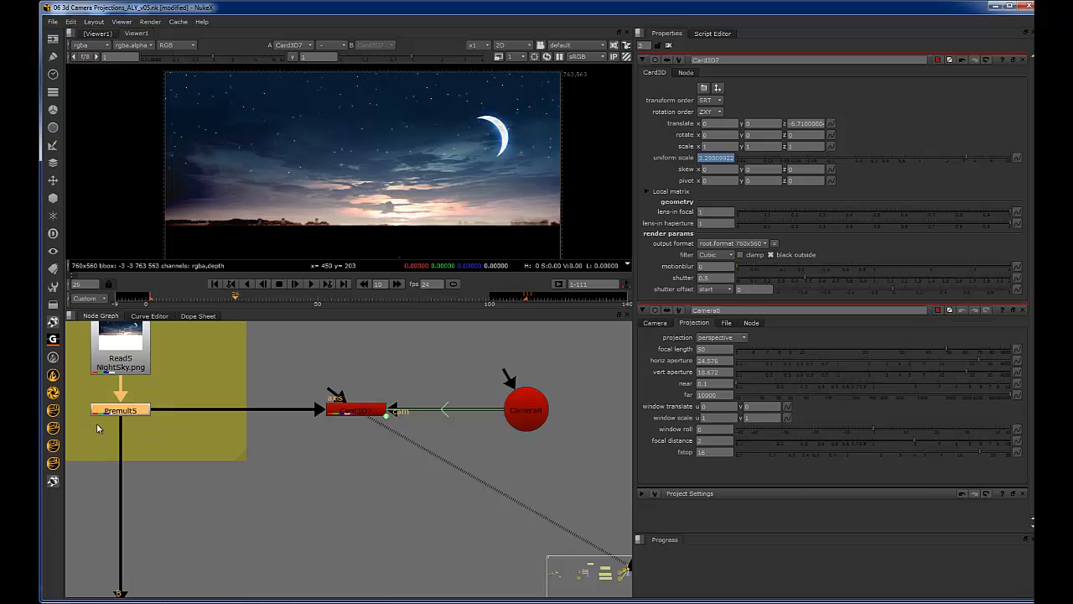
pyautogui.press('1')
pyautogui.moveTo(295, 361); pyautogui.dragTo(380, 451)
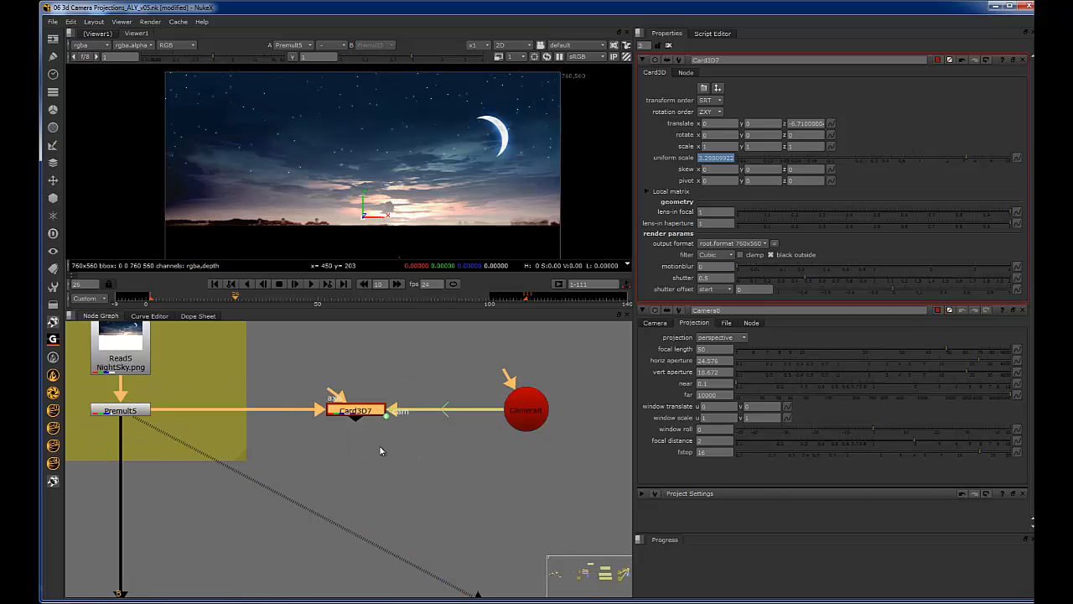
pyautogui.moveTo(180, 380); pyautogui.dragTo(92, 440)
pyautogui.moveTo(277, 358); pyautogui.dragTo(399, 438)
pyautogui.press('1')
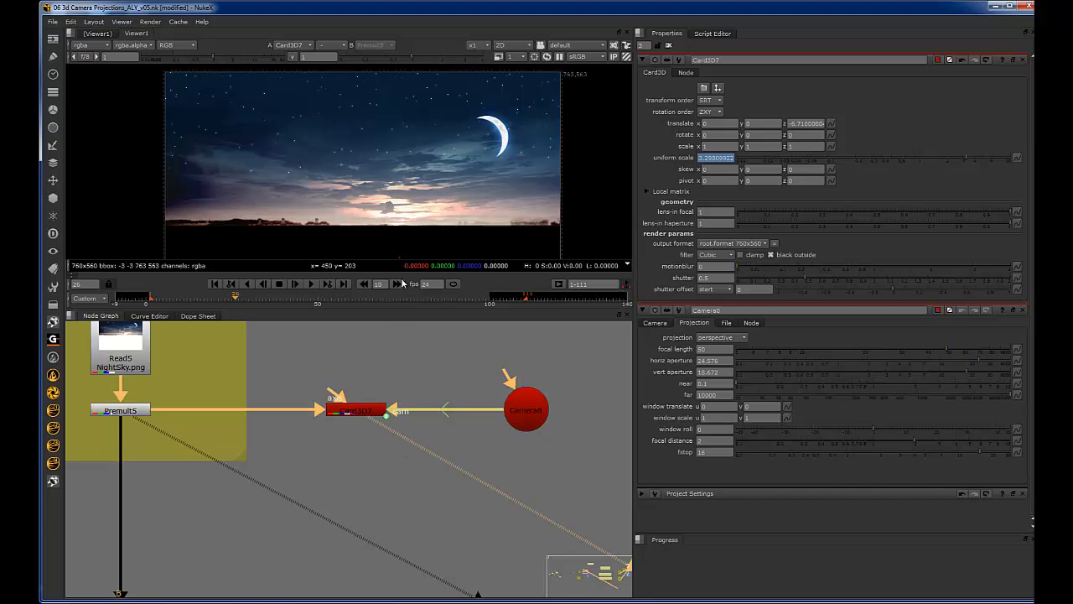
# Step: Examine the moon and stars up close in both images to compare their alignment and sharpness
pyautogui.scroll(10, 544, 115)
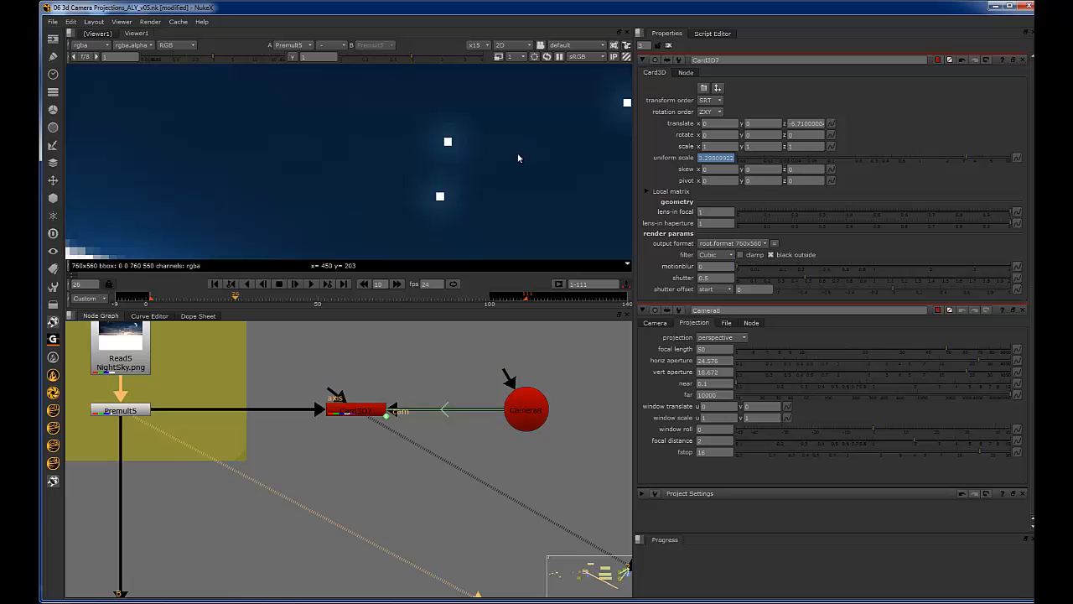
pyautogui.scroll(-3, 435, 184)
pyautogui.scroll(3, 470, 168)
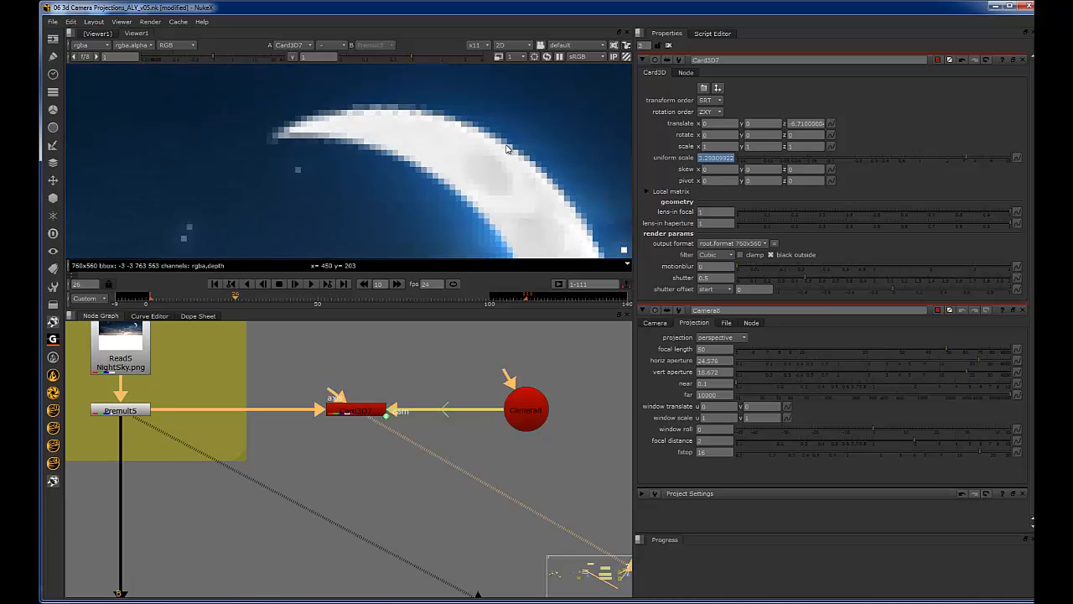
pyautogui.scroll(-4, 422, 182)
pyautogui.moveTo(422, 182); pyautogui.dragTo(463, 161, button='middle')
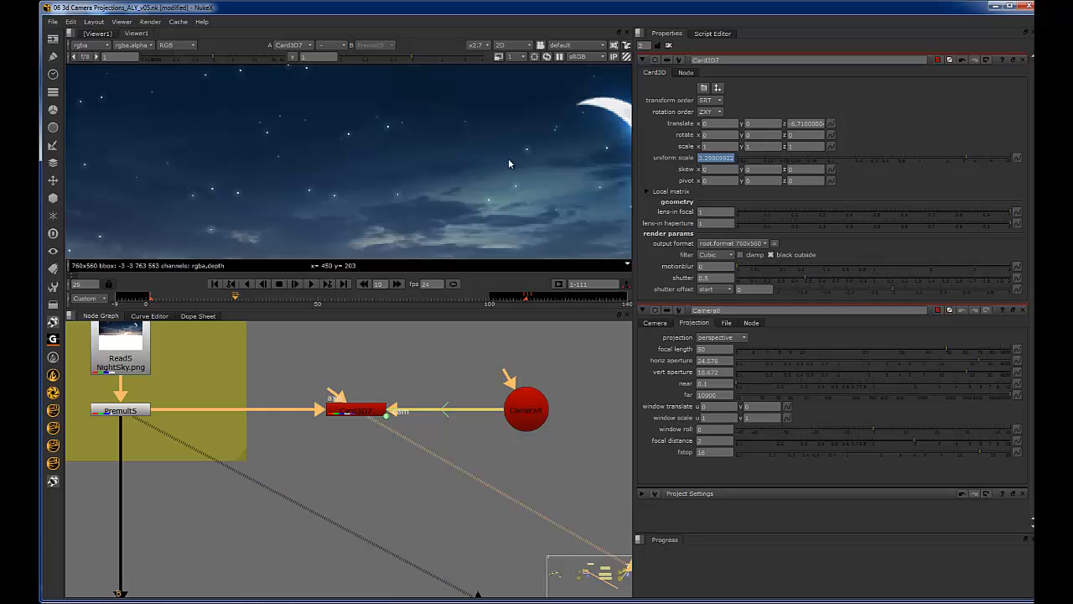
# Step: Set the Night Sky card's translate z to -826 and compare its output with the Premult5 image
pyautogui.click(801, 123)
pyautogui.doubleClick(805, 124)
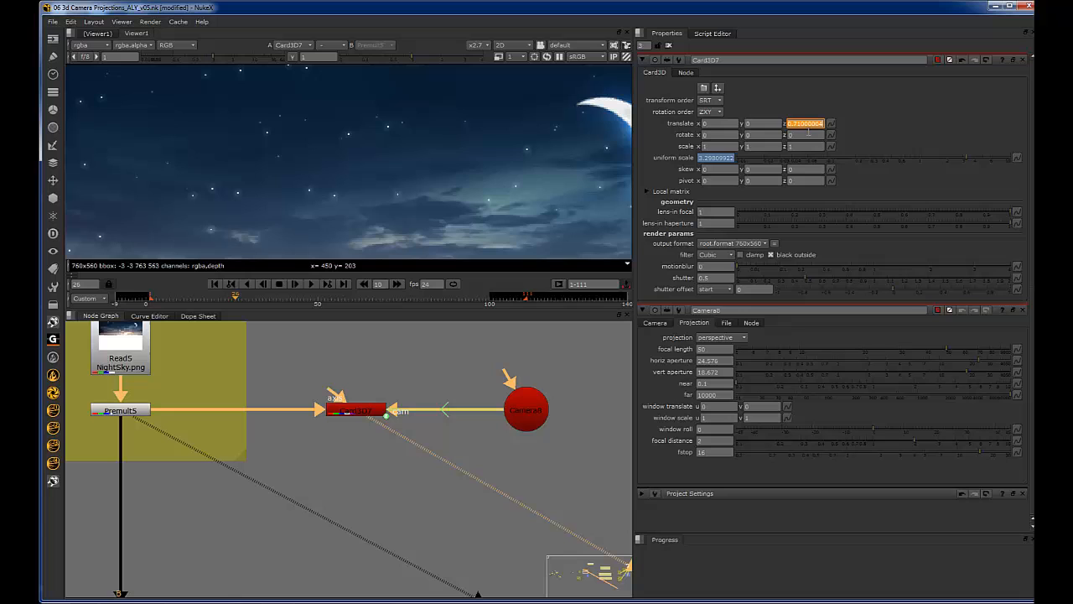
pyautogui.click(504, 164)
pyautogui.press('1')
pyautogui.press('2')
pyautogui.press('1')
pyautogui.press('2')
pyautogui.press('1')
# Step: Return to the 3D view and examine the distant Night Sky card within the camera's frustum
pyautogui.press('Tab')
pyautogui.scroll(-3, 504, 167)
pyautogui.moveTo(486, 168)
pyautogui.keyDown('ctrl'); pyautogui.mouseDown()
pyautogui.moveTo(470, 169)
pyautogui.moveTo(517, 142)
pyautogui.moveTo(453, 170)
pyautogui.moveTo(390, 163)
pyautogui.moveTo(491, 249)
pyautogui.moveTo(452, 146)
pyautogui.moveTo(403, 173)
pyautogui.moveTo(443, 201)
pyautogui.moveTo(439, 153)
pyautogui.moveTo(572, 139)
pyautogui.moveTo(435, 154)
pyautogui.mouseUp(); pyautogui.keyUp('ctrl')
pyautogui.click(492, 160)
# Step: Copy the Night Sky Card3D node into the Night Sand branch below Premult1 and connect its cam input to Camera8
pyautogui.moveTo(419, 345)
pyautogui.mouseDown()
pyautogui.moveTo(295, 457)
pyautogui.moveTo(314, 440)
pyautogui.mouseUp()
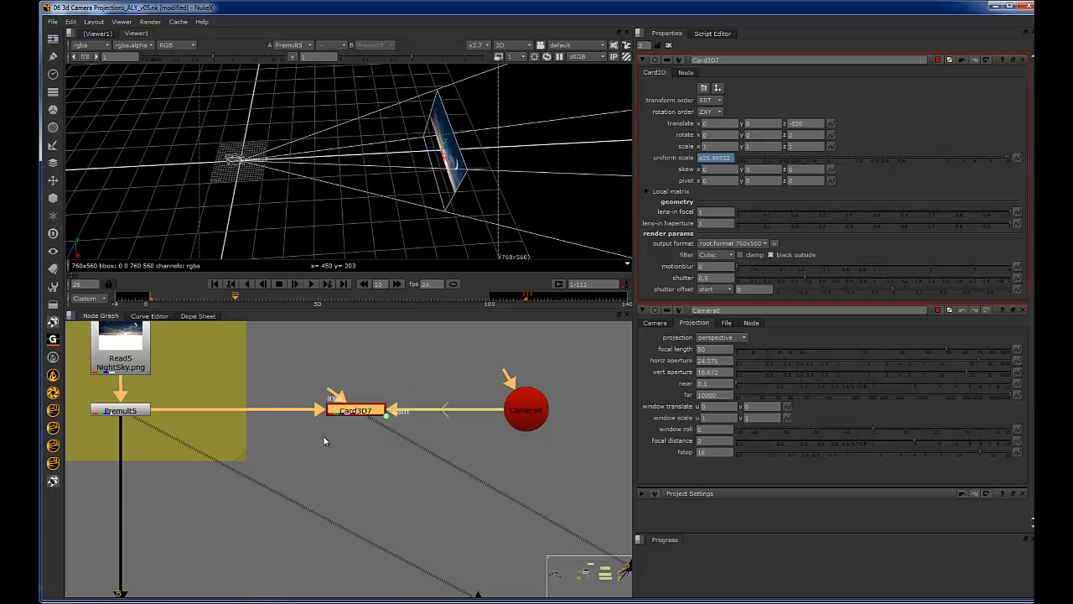
pyautogui.scroll(-5, 303, 439)
pyautogui.moveTo(135, 494); pyautogui.dragTo(413, 409, button='middle')
pyautogui.scroll(3, 386, 432)
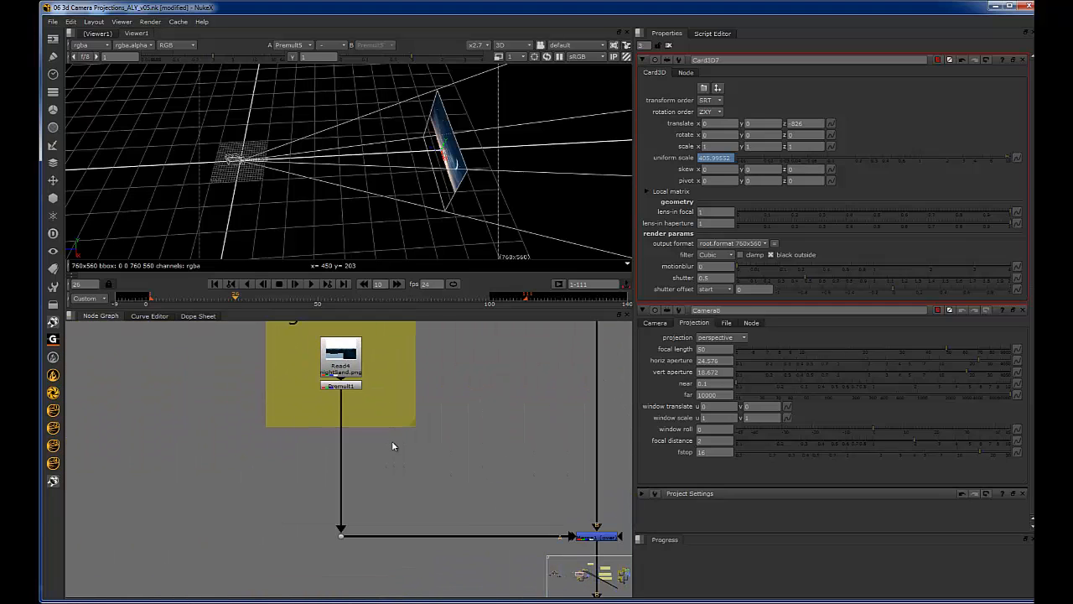
pyautogui.click(391, 441)
pyautogui.hotkey('ctrl', 'v')
pyautogui.moveTo(393, 445); pyautogui.dragTo(600, 339)
pyautogui.scroll(-1, 343, 429)
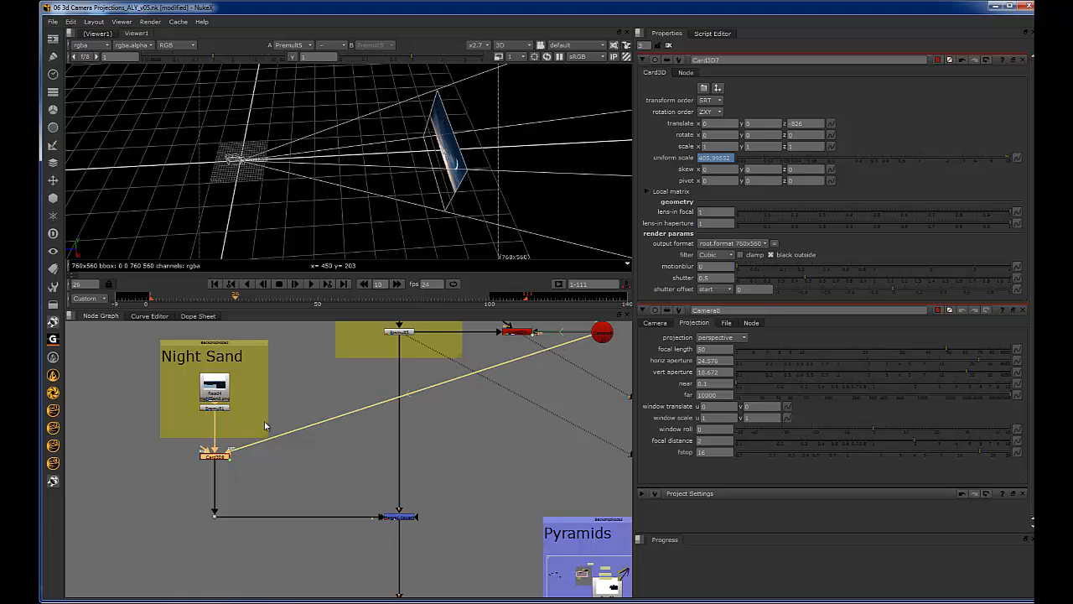
# Step: Show the Night Sand Card3D8 in the viewer and open its properties
pyautogui.scroll(3, 214, 435)
pyautogui.moveTo(361, 413); pyautogui.dragTo(187, 532)
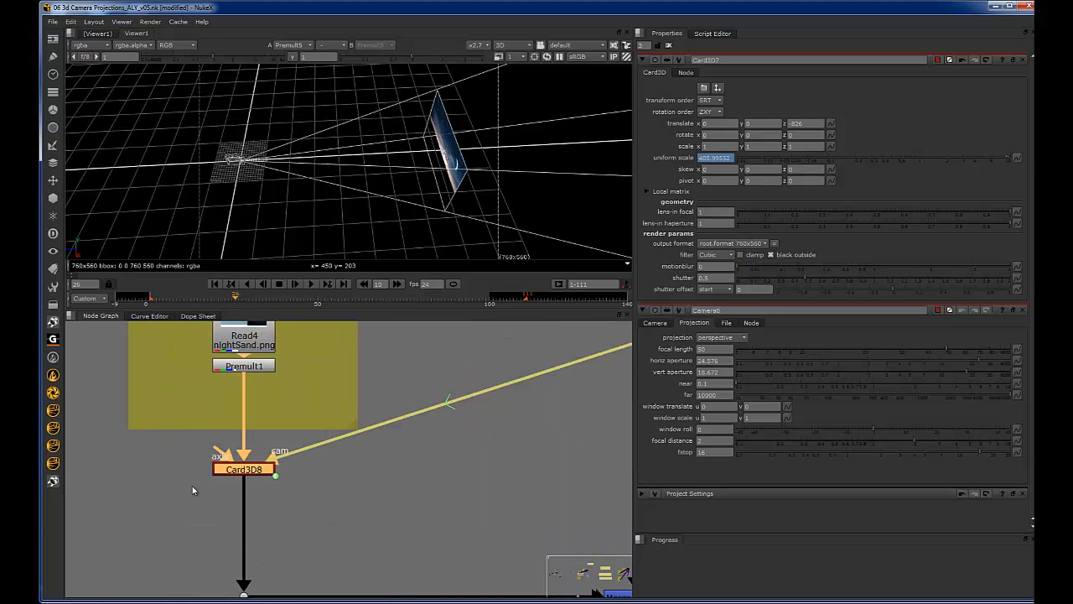
pyautogui.press('1')
pyautogui.doubleClick(245, 471)
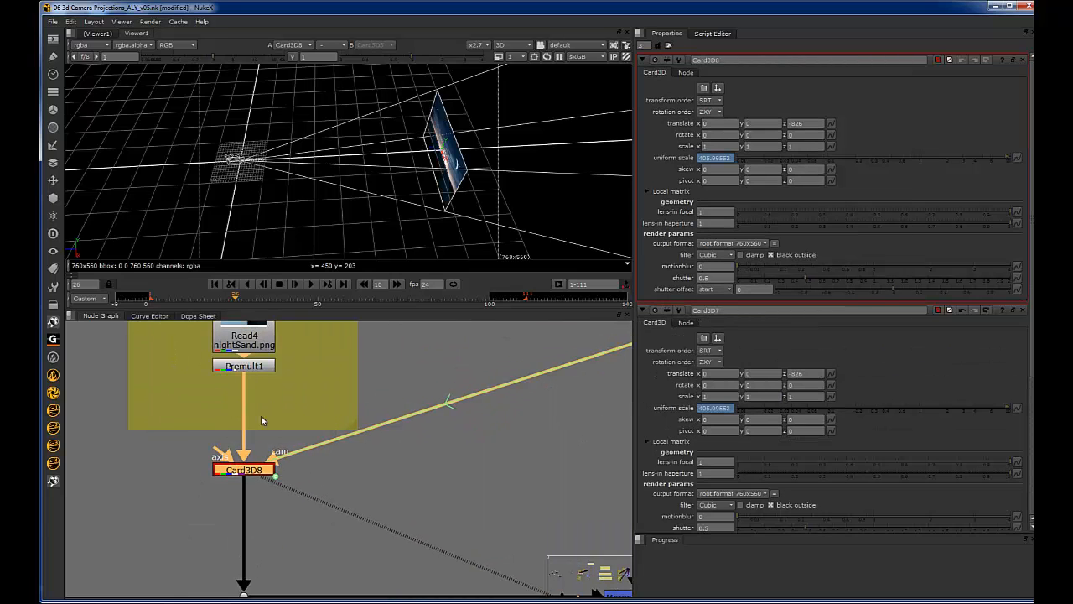
pyautogui.scroll(-2, 337, 344)
pyautogui.scroll(3, 439, 183)
pyautogui.keyDown('ctrl'); pyautogui.moveTo(439, 182); pyautogui.dragTo(524, 151); pyautogui.keyUp('ctrl')
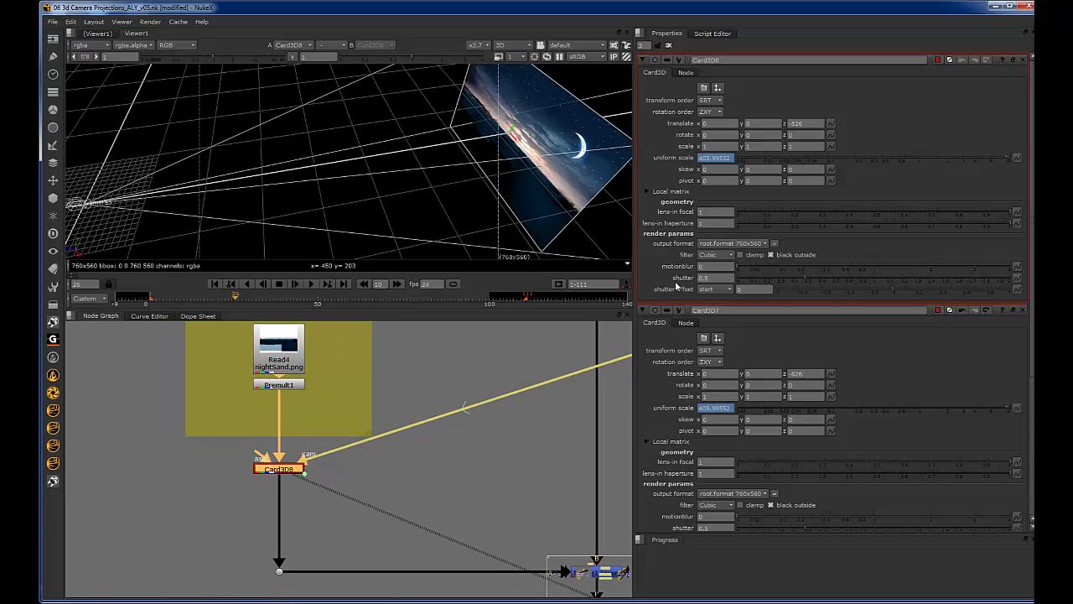
# Step: Collapse the Card3D7 and Camera8 properties, and move the Night Sand card towards the camera to a translate z of -592
pyautogui.click(642, 310)
pyautogui.click(642, 326)
pyautogui.click(515, 172)
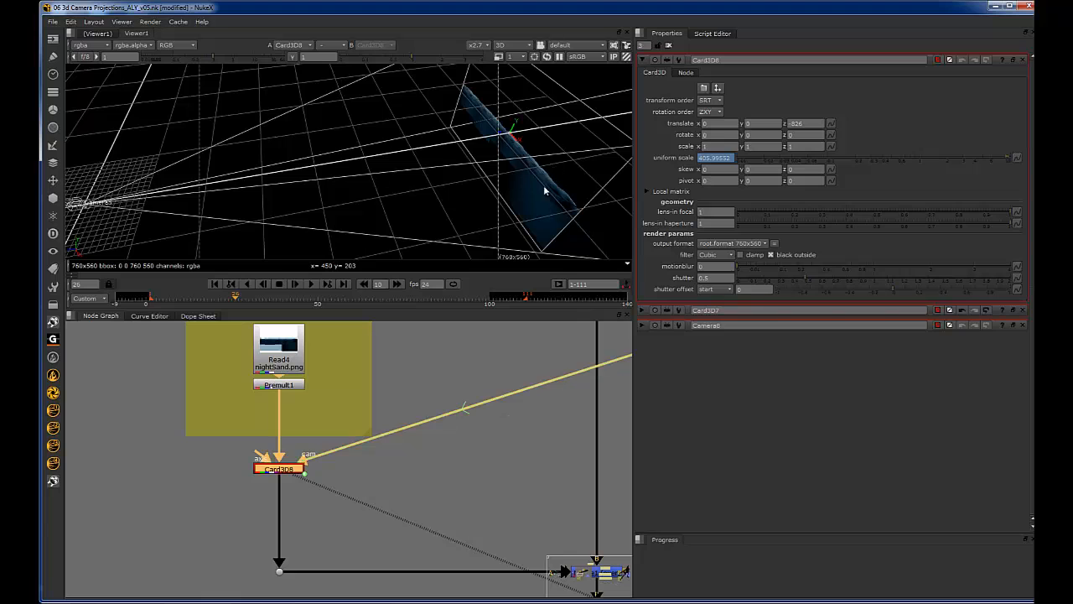
pyautogui.moveTo(501, 135); pyautogui.dragTo(394, 163)
# Step: Open the Night Sky card's properties so that both cards are displayed together in the 3D view
pyautogui.scroll(-5, 381, 397)
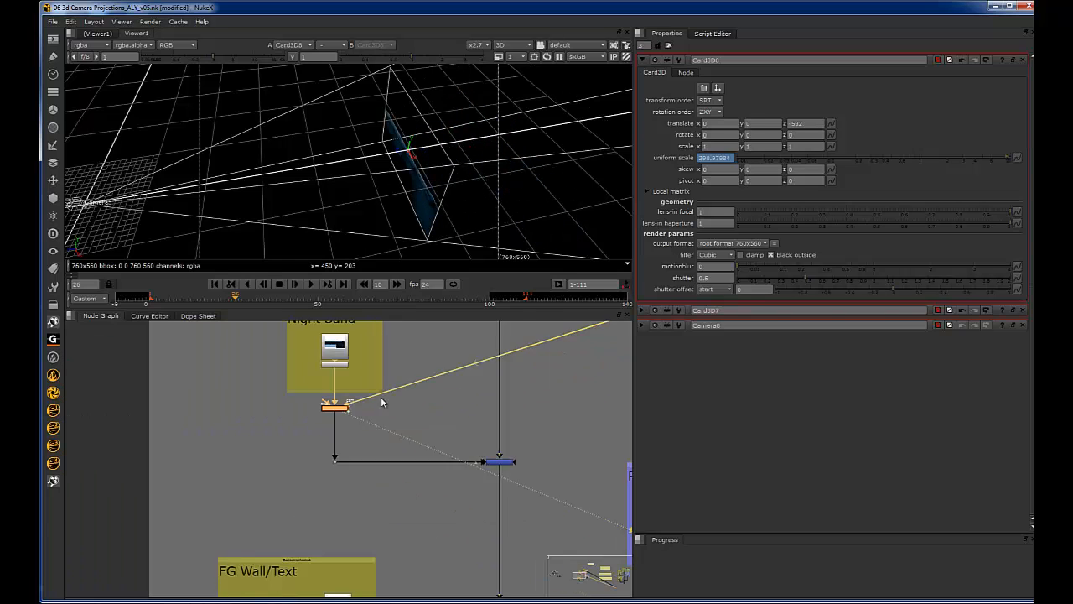
pyautogui.moveTo(313, 395); pyautogui.dragTo(247, 443)
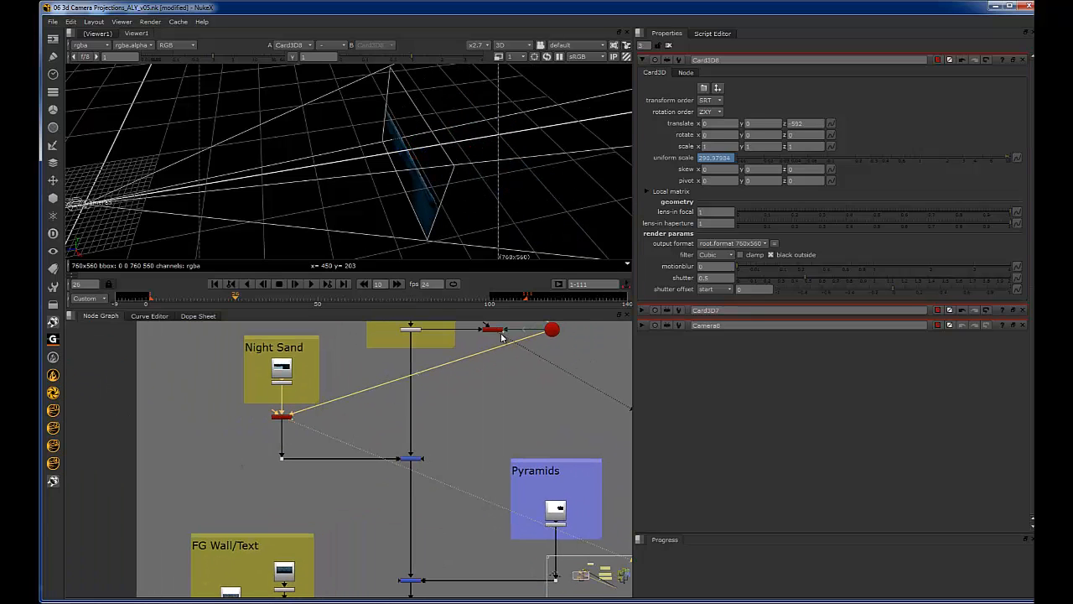
pyautogui.doubleClick(493, 328)
pyautogui.click(425, 179)
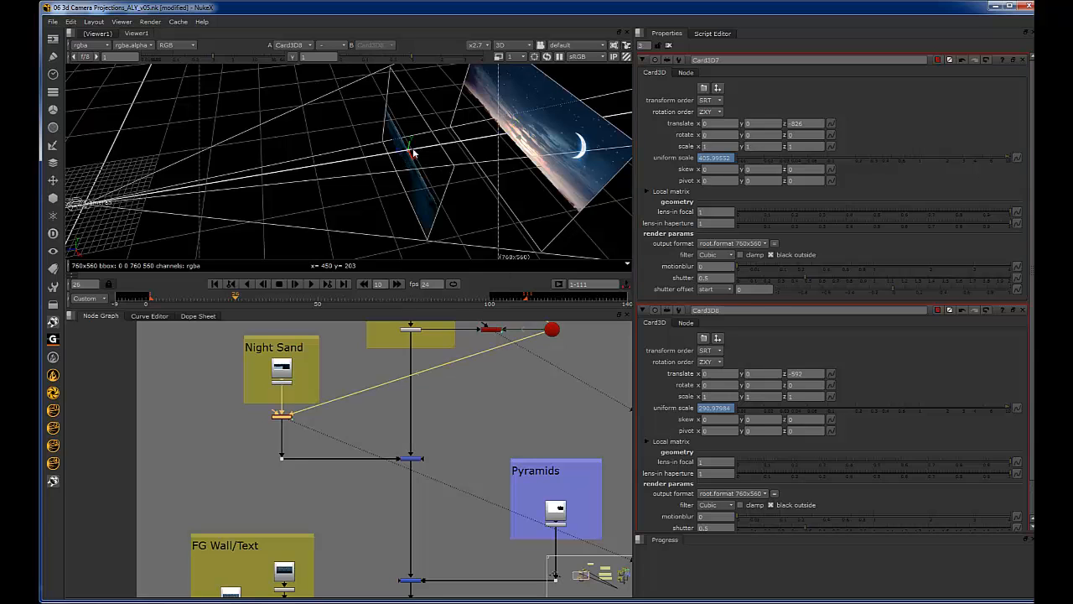
# Step: Move the Night Sand card away from the camera to a translate z of about -679
pyautogui.moveTo(414, 154); pyautogui.dragTo(424, 263)
pyautogui.scroll(-3, 449, 149)
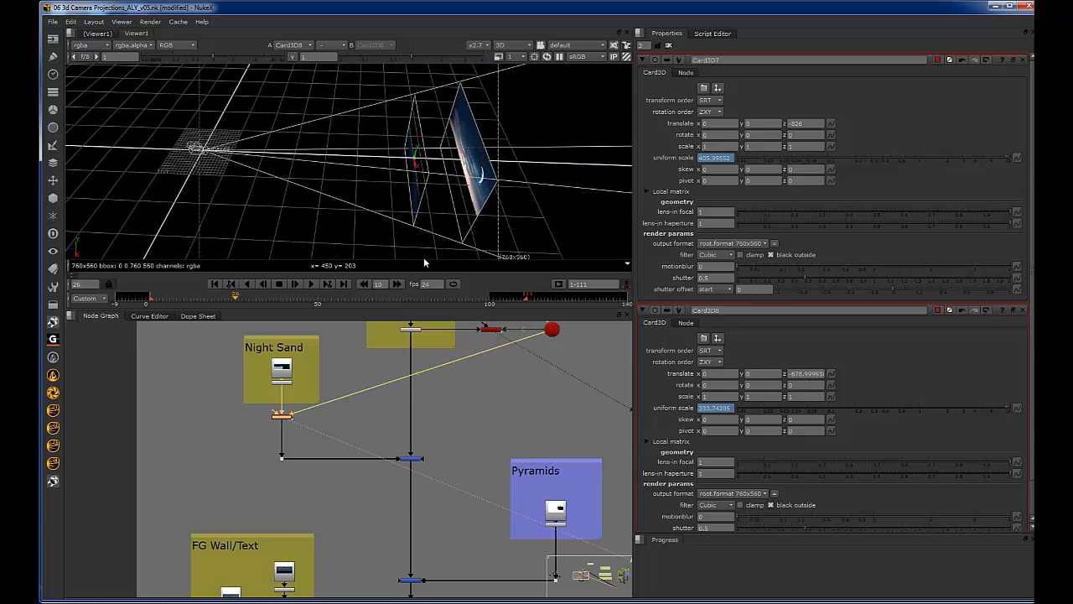
# Step: Examine the Night Sky camera and card nodes together with the note giving the uniform scale expression for Card3D
pyautogui.moveTo(534, 375); pyautogui.dragTo(427, 448, button='middle')
pyautogui.scroll(-4, 475, 378)
pyautogui.scroll(3, 482, 391)
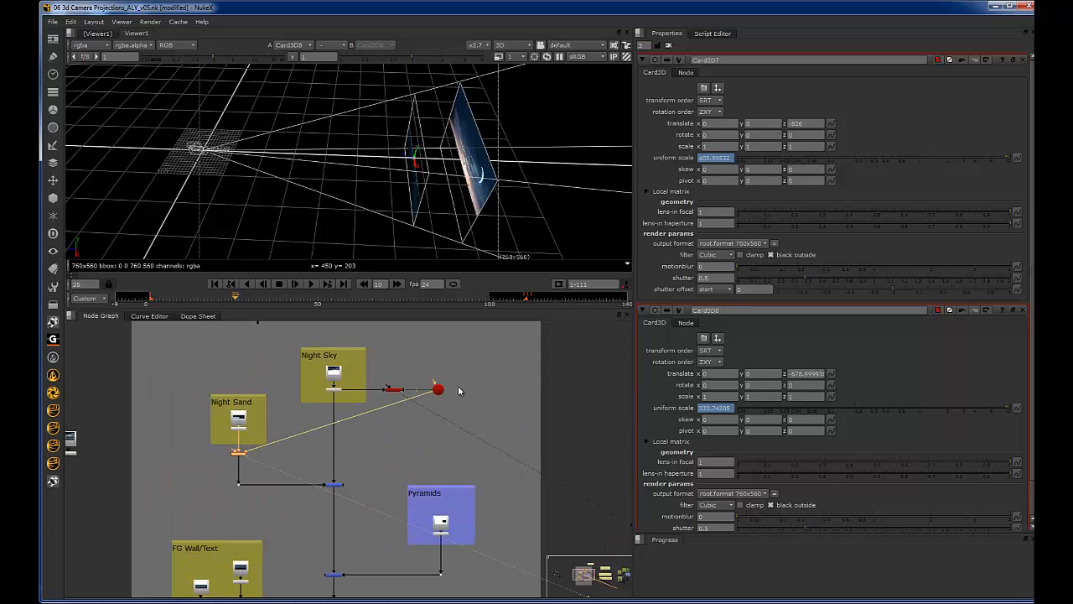
pyautogui.moveTo(430, 402); pyautogui.dragTo(171, 412, button='middle')
pyautogui.moveTo(459, 389); pyautogui.dragTo(427, 404, button='middle')
pyautogui.moveTo(229, 425)
pyautogui.mouseDown(button='middle')
pyautogui.moveTo(479, 398)
pyautogui.moveTo(229, 419)
pyautogui.mouseUp(button='middle')
pyautogui.scroll(-3, 537, 406)
pyautogui.scroll(2, 513, 424)
pyautogui.moveTo(619, 346); pyautogui.dragTo(419, 392, button='middle')
pyautogui.scroll(3, 428, 392)
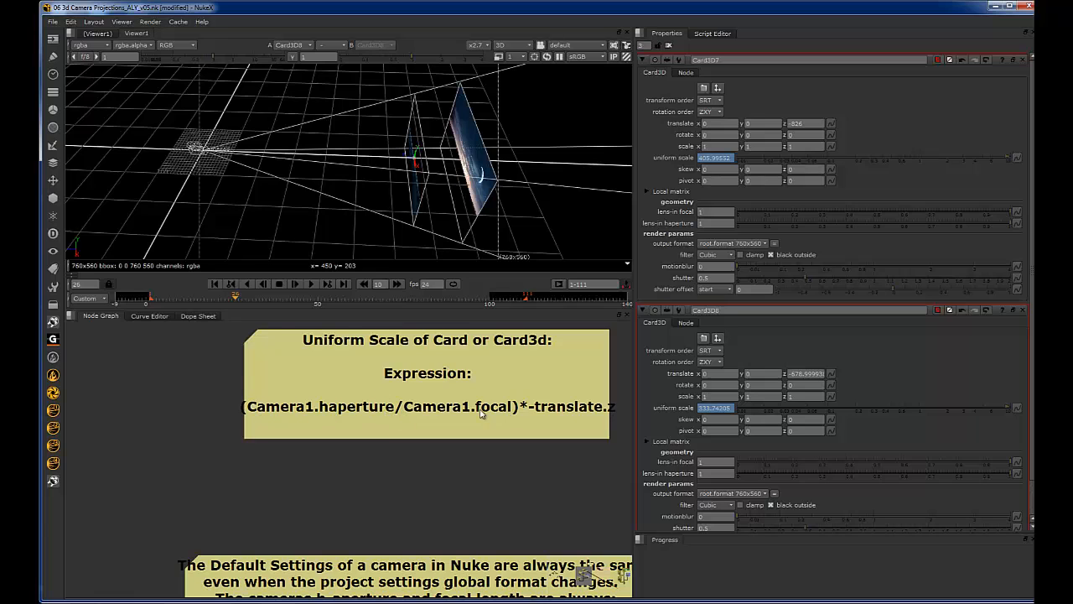
pyautogui.scroll(-5, 442, 376)
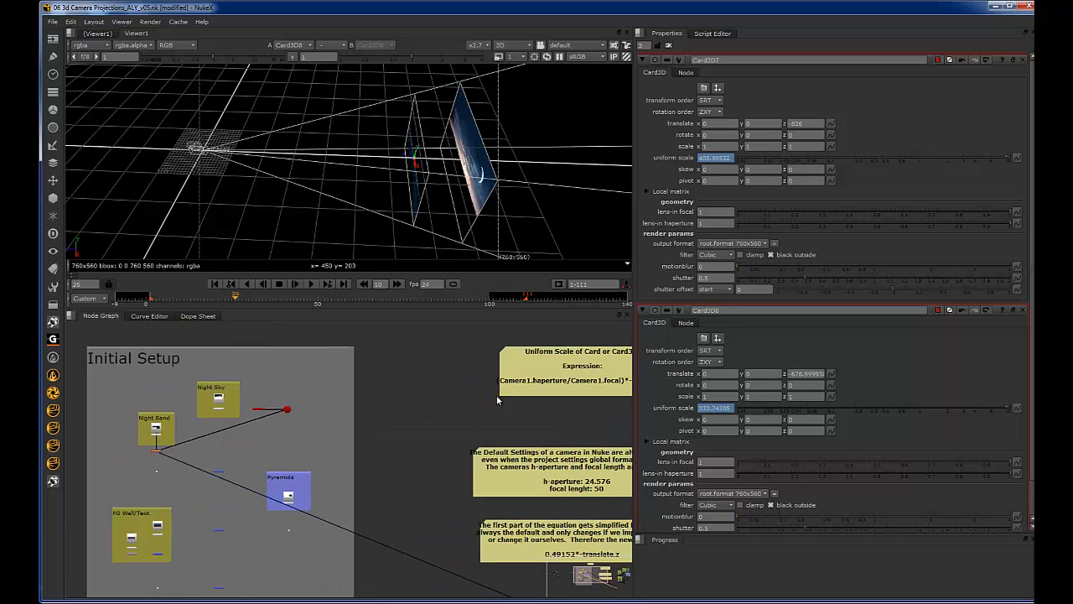
pyautogui.moveTo(368, 403); pyautogui.dragTo(430, 409, button='middle')
pyautogui.scroll(5, 368, 429)
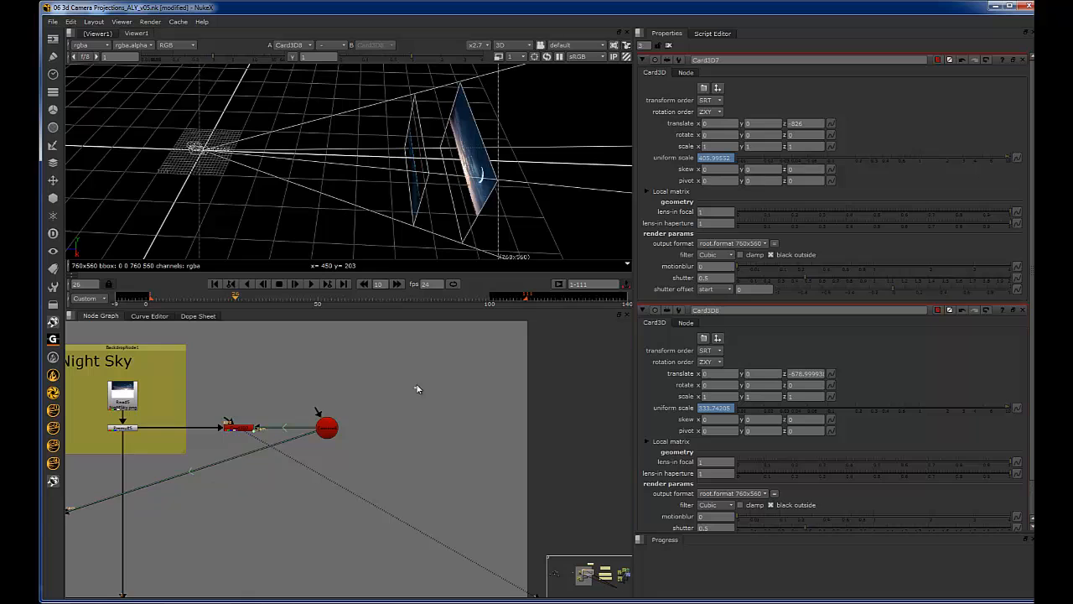
pyautogui.scroll(-4, 508, 376)
pyautogui.moveTo(625, 370)
pyautogui.mouseDown(button='middle')
pyautogui.moveTo(405, 396)
pyautogui.moveTo(347, 416)
pyautogui.moveTo(270, 368)
pyautogui.mouseUp(button='middle')
pyautogui.scroll(3, 313, 413)
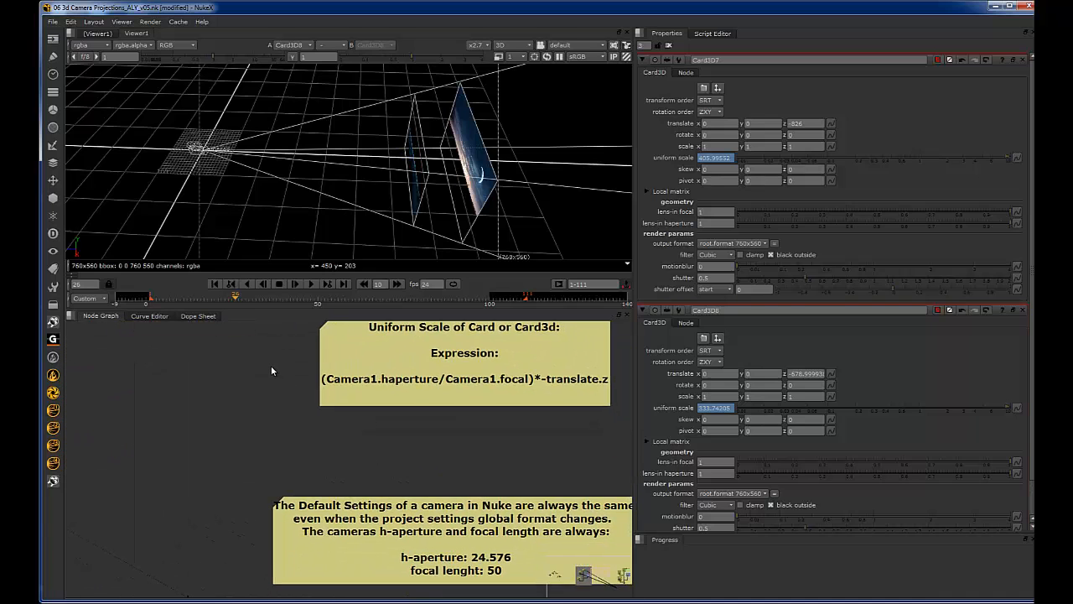
# Step: Read the note about a camera's default horizontal aperture and focal length
pyautogui.moveTo(355, 404)
pyautogui.mouseDown(button='middle')
pyautogui.moveTo(276, 324)
pyautogui.moveTo(341, 371)
pyautogui.moveTo(319, 363)
pyautogui.mouseUp(button='middle')
pyautogui.scroll(3, 356, 388)
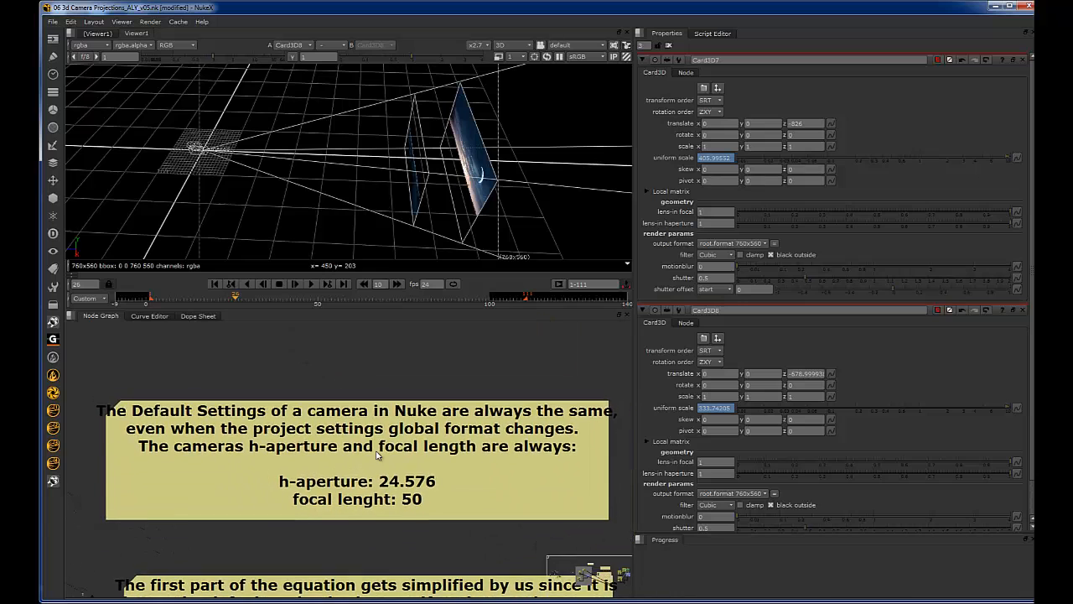
pyautogui.moveTo(376, 451); pyautogui.dragTo(386, 513, button='middle')
pyautogui.moveTo(407, 449); pyautogui.dragTo(411, 389)
pyautogui.scroll(-3, 410, 390)
pyautogui.moveTo(407, 359); pyautogui.dragTo(404, 403, button='middle')
pyautogui.moveTo(403, 403); pyautogui.dragTo(407, 354)
pyautogui.scroll(3, 403, 420)
pyautogui.moveTo(388, 506); pyautogui.dragTo(393, 455, button='middle')
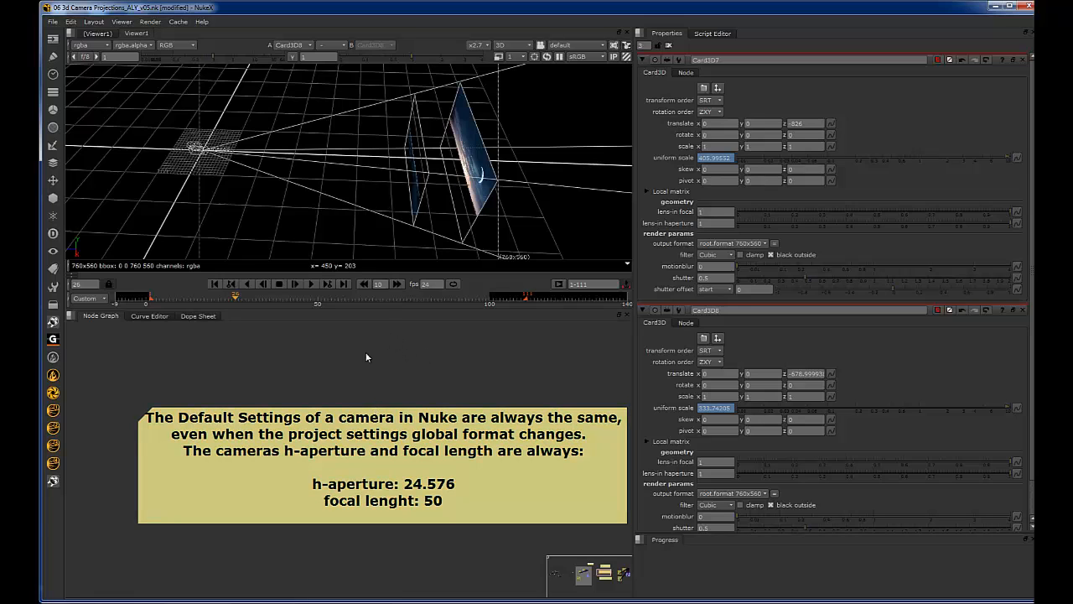
# Step: Add a Camera node above the default-settings note and check its focal length and horizontal aperture in its projection settings
pyautogui.scroll(-2, 339, 382)
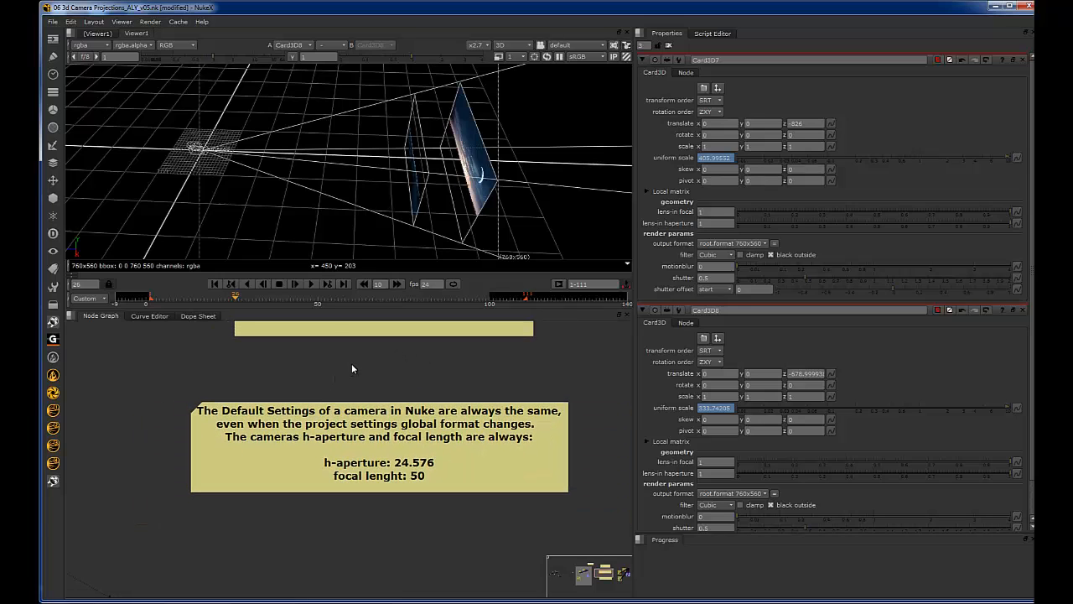
pyautogui.press('Tab')
pyautogui.write('camer')
pyautogui.click(349, 379)
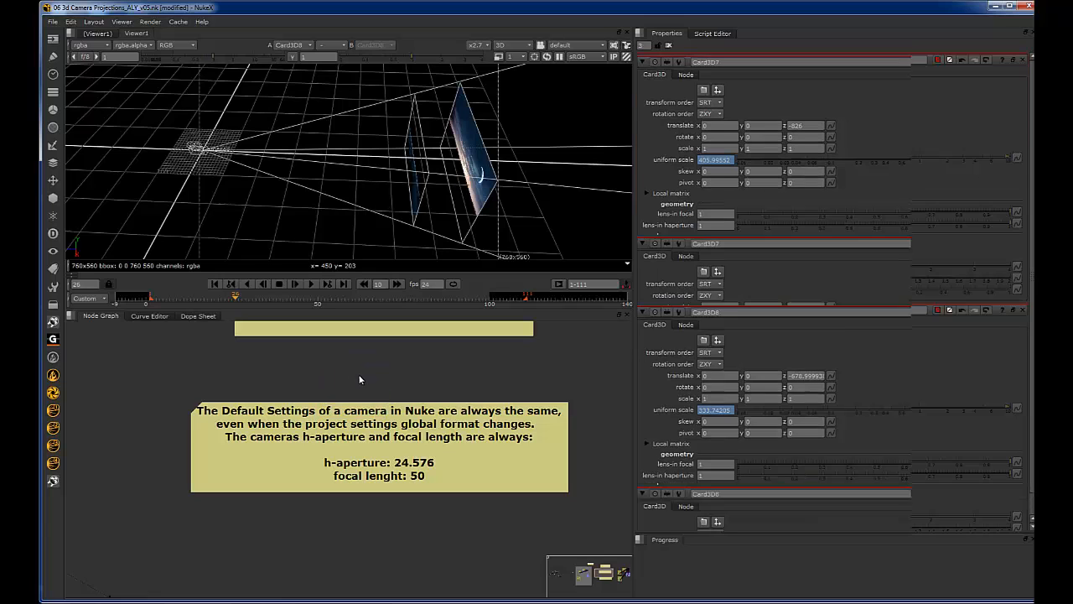
pyautogui.click(693, 73)
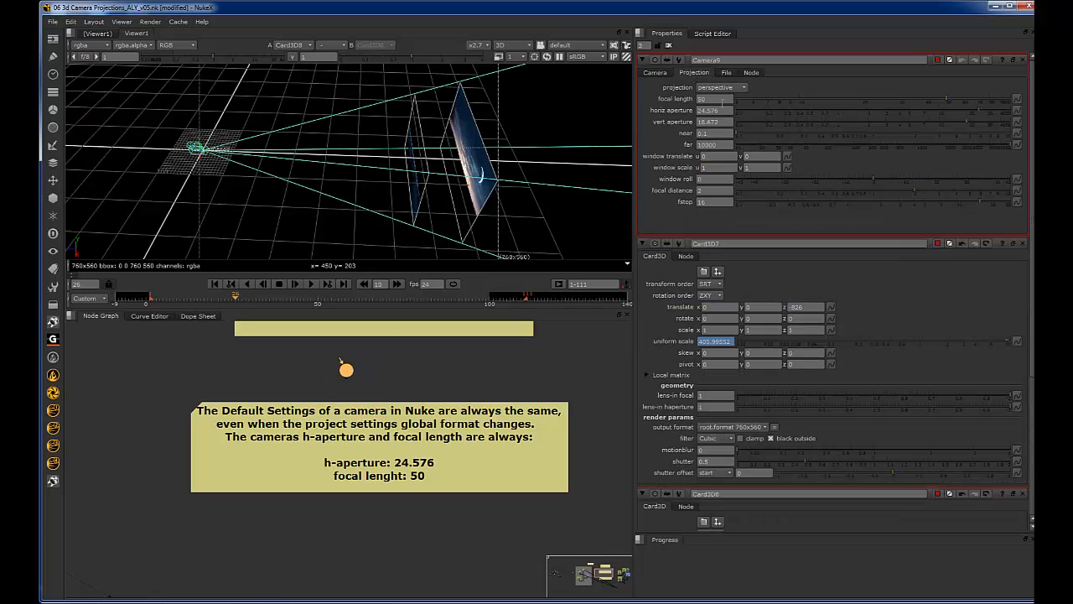
pyautogui.click(680, 99)
pyautogui.click(678, 110)
pyautogui.click(701, 98)
pyautogui.click(718, 109)
pyautogui.click(713, 99)
pyautogui.click(546, 355)
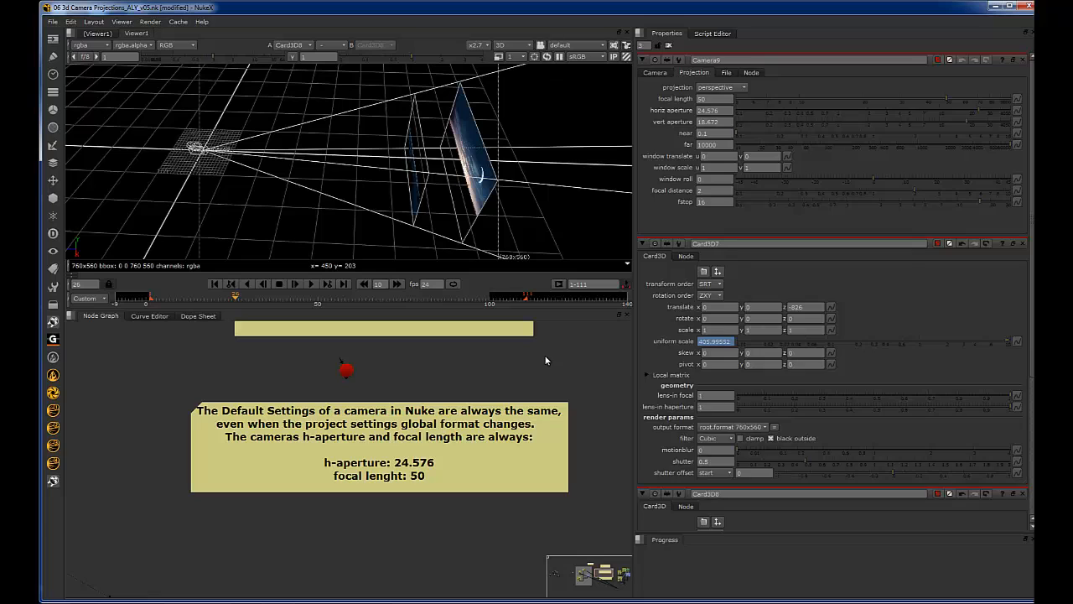
# Step: Set the project's full size format to 4K_Super_35(full-ap) 4096x3112
pyautogui.press('s')
pyautogui.click(719, 318)
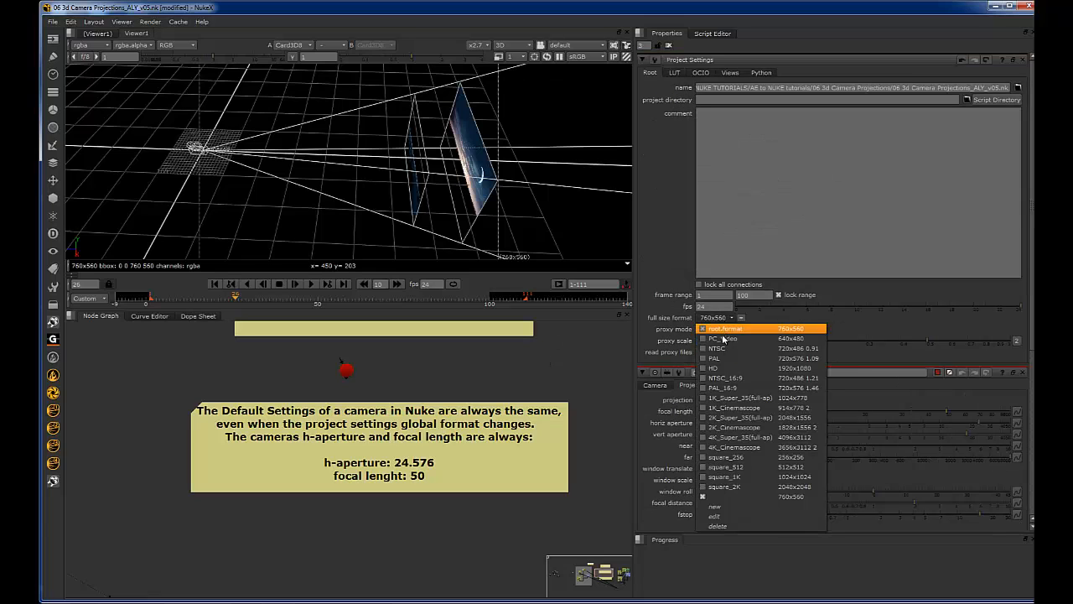
pyautogui.click(751, 439)
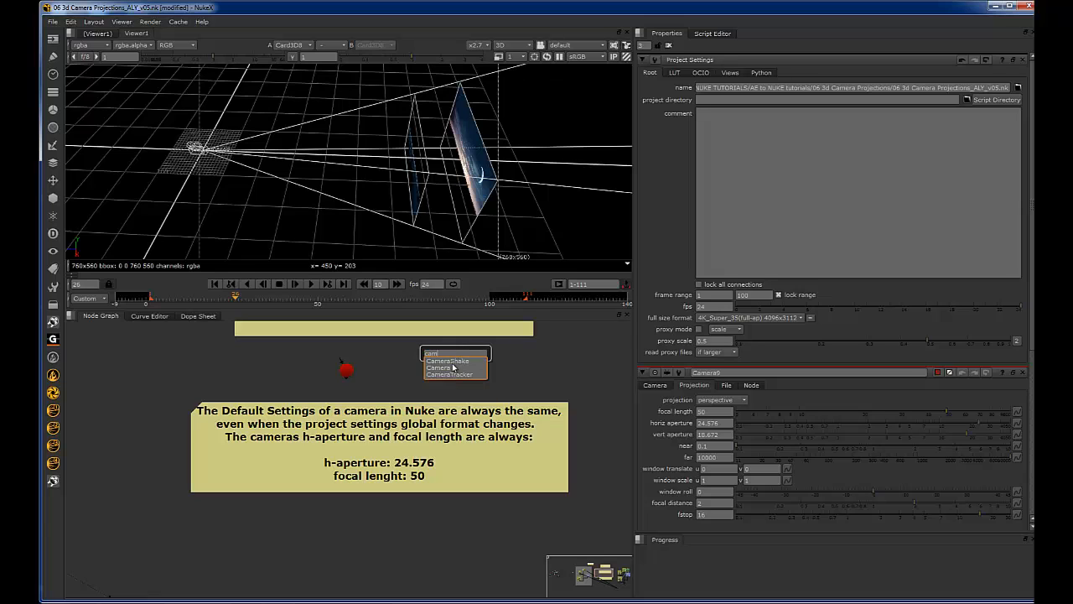
# Step: Add a second Camera node to check its default focal length and horizontal aperture, and delete it again
pyautogui.press('Return')
pyautogui.click(696, 73)
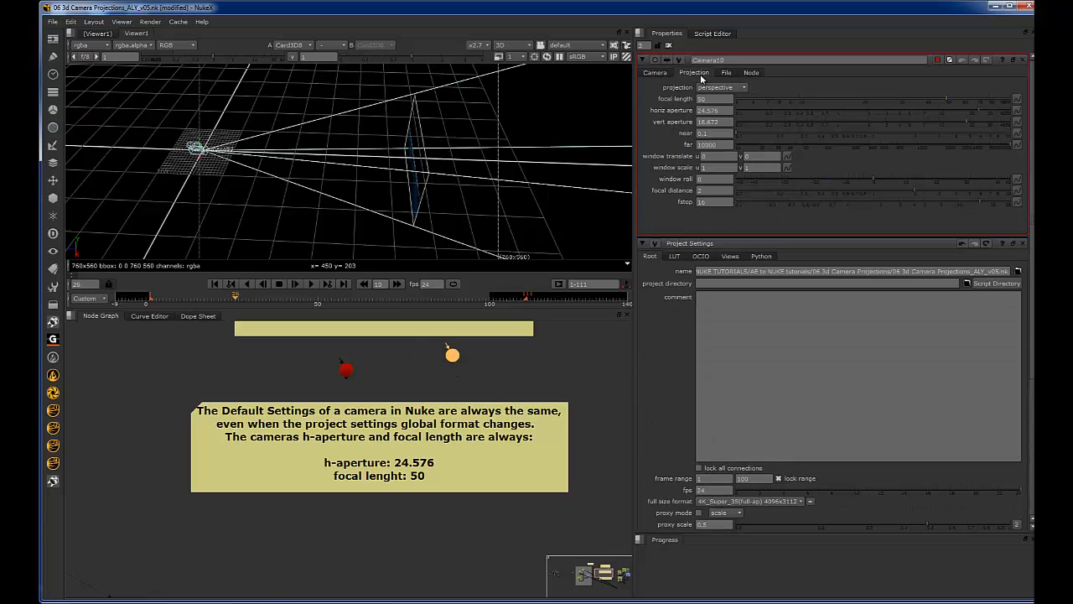
pyautogui.doubleClick(712, 98)
pyautogui.doubleClick(723, 110)
pyautogui.scroll(4, 441, 362)
pyautogui.moveTo(471, 350); pyautogui.dragTo(390, 356)
pyautogui.press('Delete')
# Step: Read the note with the simplified scale equation and compare the test camera's file and projection settings
pyautogui.scroll(-3, 399, 361)
pyautogui.moveTo(400, 374); pyautogui.dragTo(409, 334, button='middle')
pyautogui.scroll(-2, 390, 373)
pyautogui.scroll(-3, 429, 337)
pyautogui.scroll(4, 441, 419)
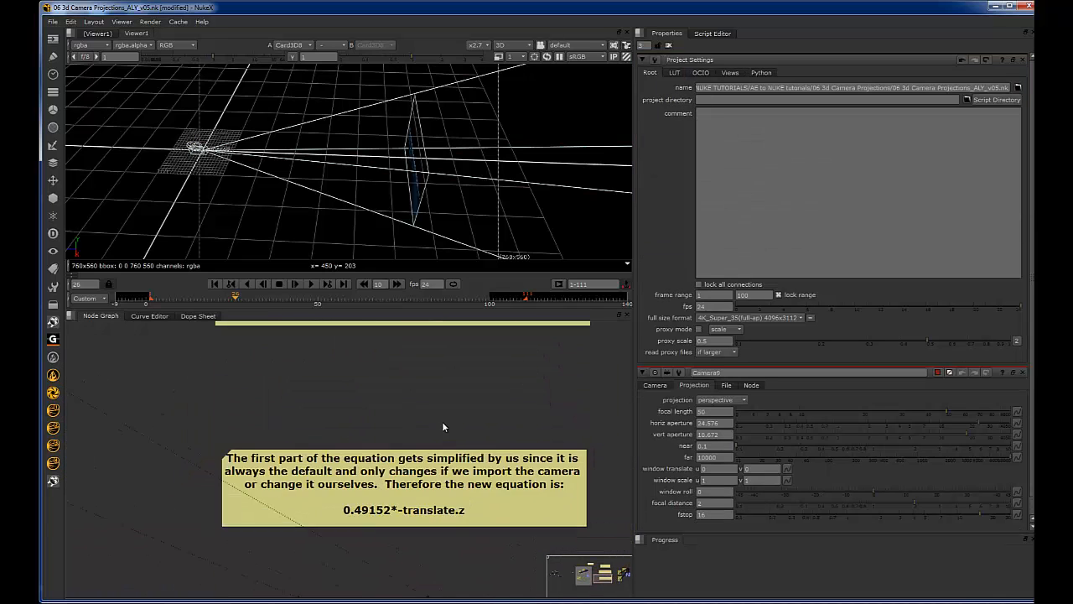
pyautogui.moveTo(439, 417); pyautogui.dragTo(421, 377, button='middle')
pyautogui.scroll(1, 379, 396)
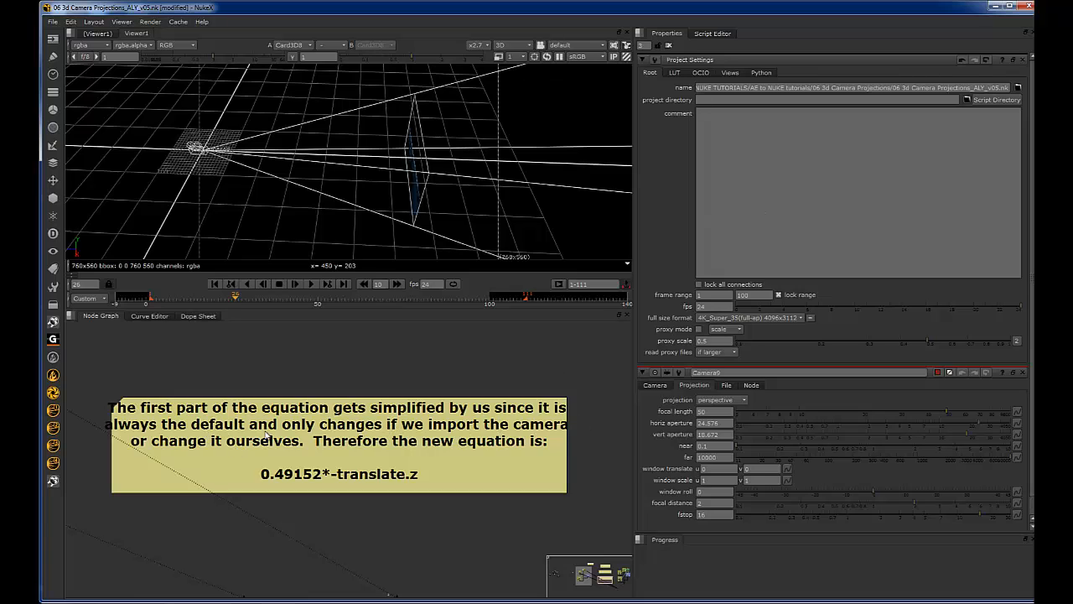
pyautogui.click(727, 385)
pyautogui.click(694, 386)
pyautogui.click(727, 386)
pyautogui.click(701, 388)
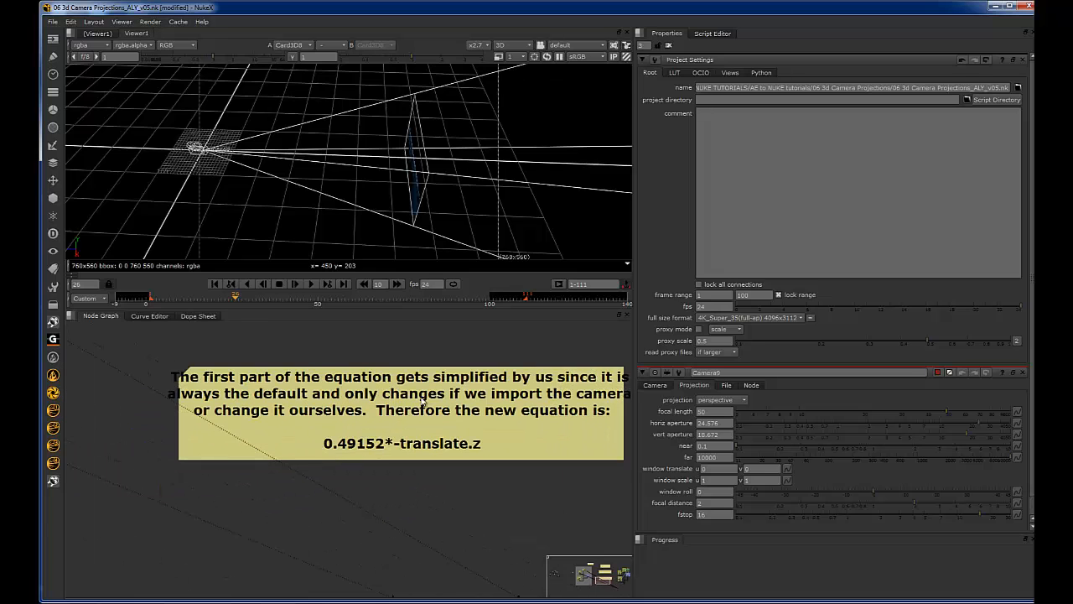
# Step: Compare the full uniform scale expression and the default camera values with the simplified equation in the notes
pyautogui.scroll(-2, 422, 402)
pyautogui.moveTo(416, 414); pyautogui.dragTo(363, 542, button='middle')
pyautogui.scroll(1, 367, 435)
pyautogui.scroll(-5, 415, 388)
pyautogui.scroll(3, 406, 387)
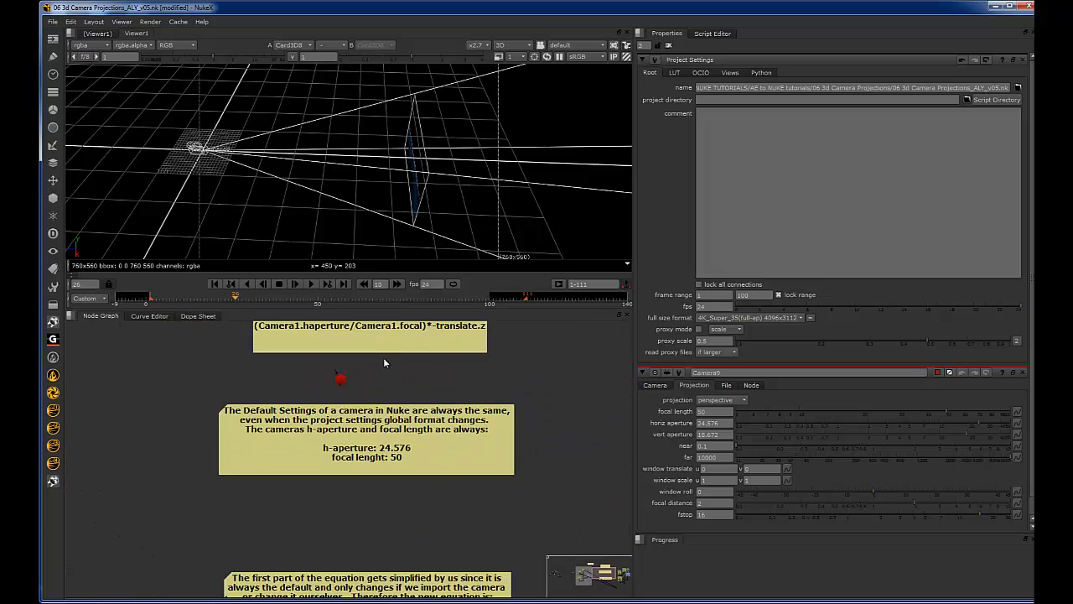
pyautogui.moveTo(384, 362); pyautogui.dragTo(350, 400, button='middle')
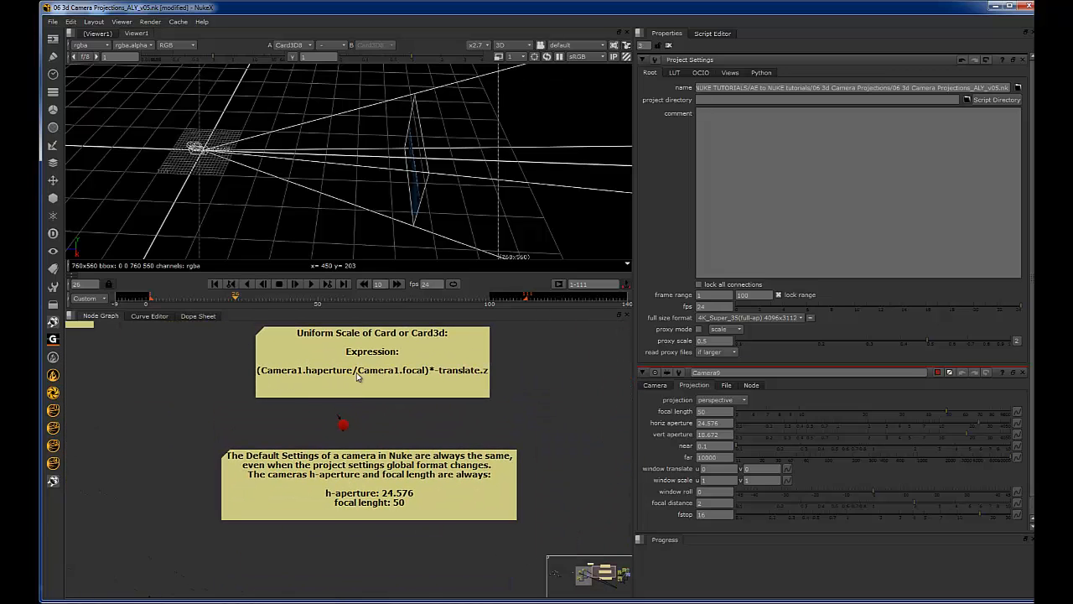
pyautogui.scroll(-5, 394, 378)
pyautogui.moveTo(369, 471); pyautogui.dragTo(378, 419, button='middle')
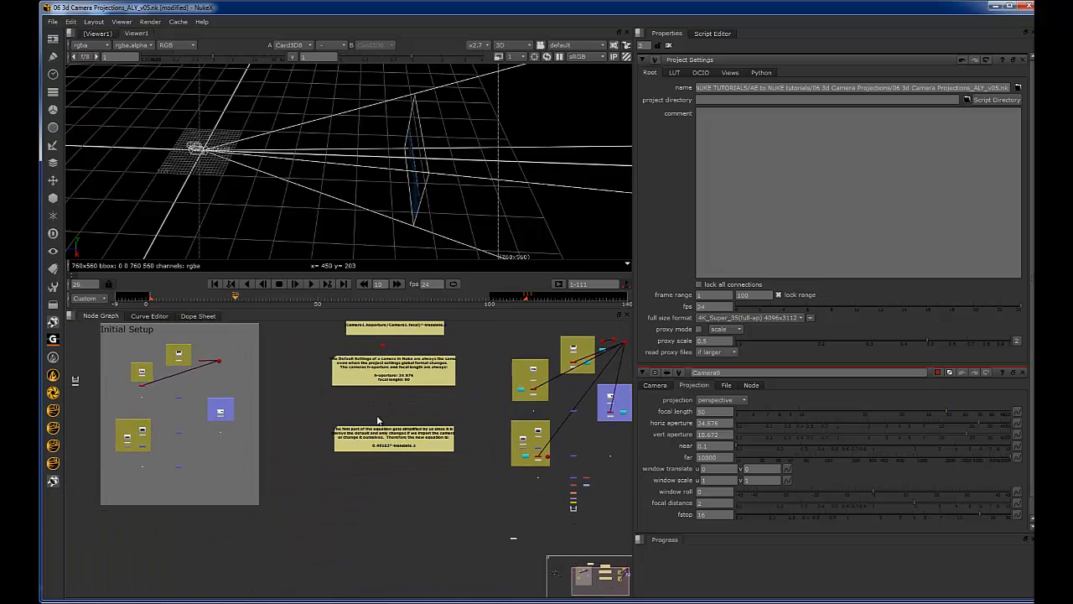
pyautogui.scroll(7, 377, 422)
pyautogui.moveTo(423, 497); pyautogui.dragTo(319, 446, button='middle')
pyautogui.scroll(2, 320, 445)
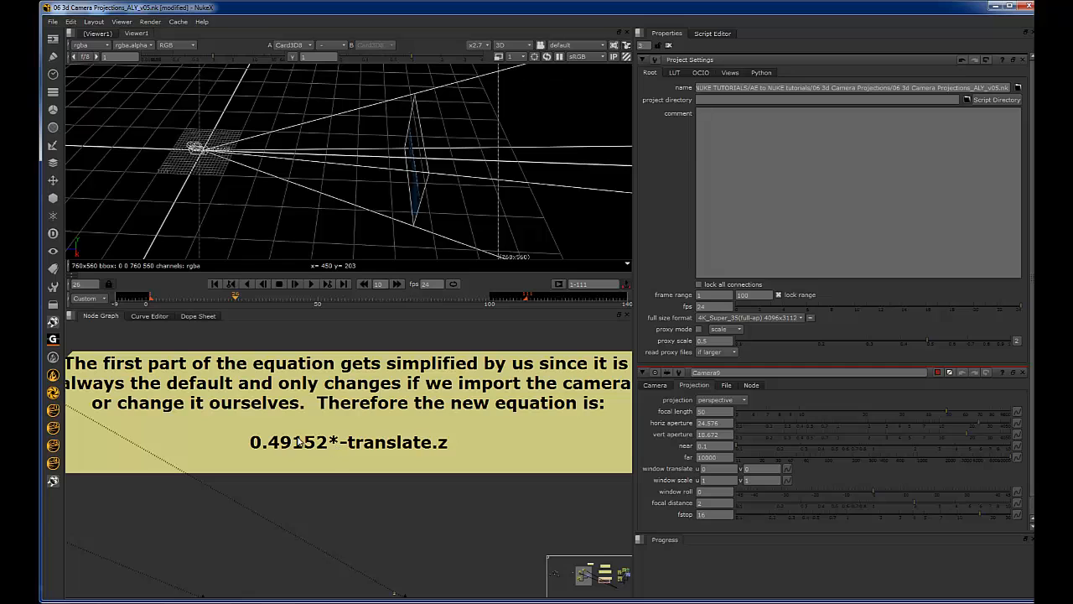
pyautogui.scroll(-6, 330, 452)
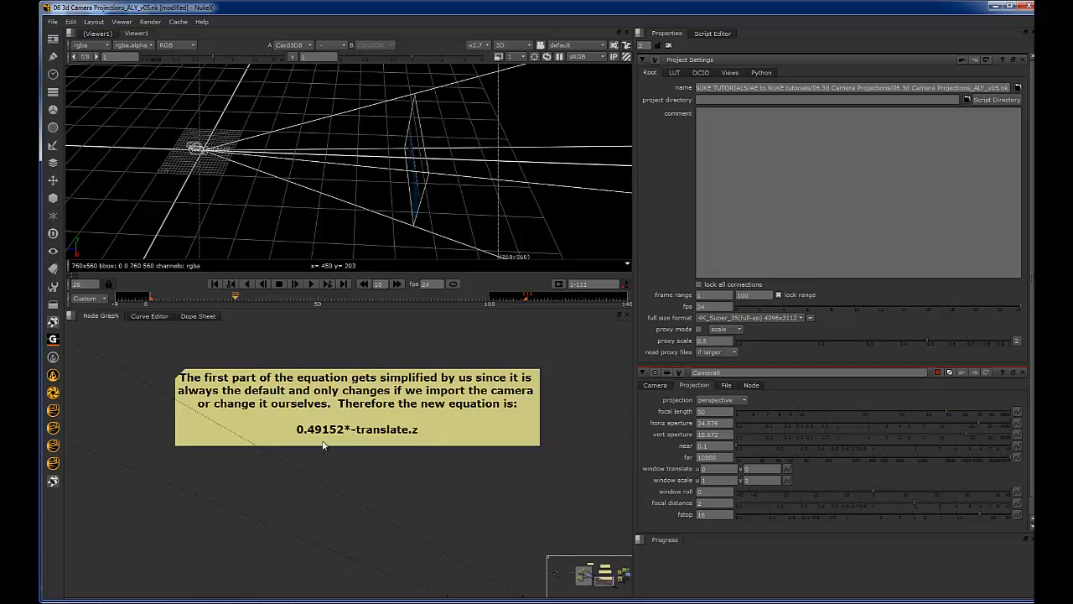
pyautogui.scroll(2, 383, 429)
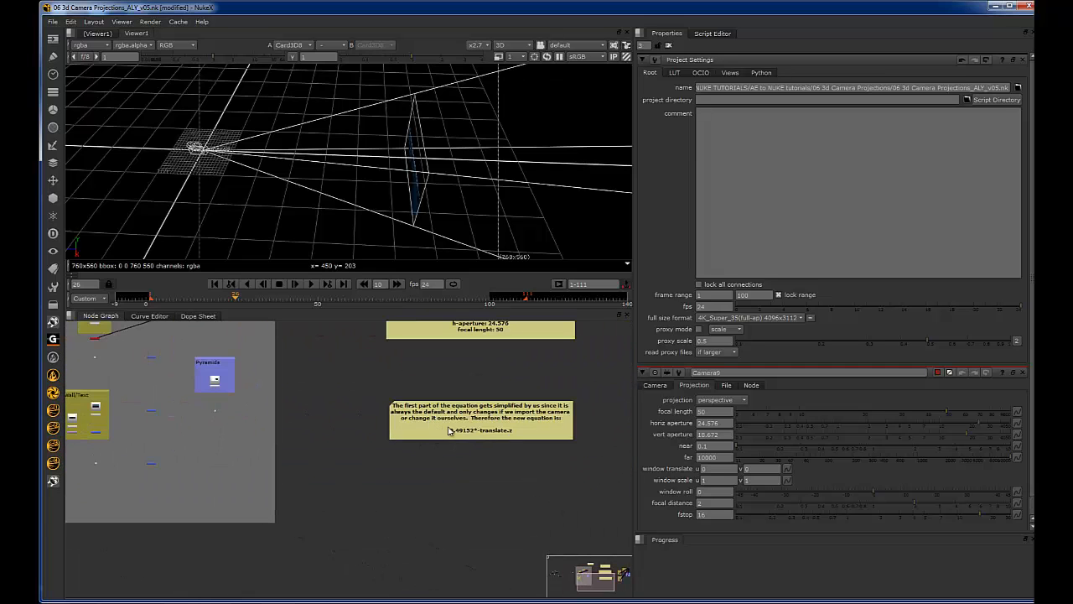
# Step: Open the simplified equation note's properties, enlarge its label text area and copy the factor 0.49152
pyautogui.doubleClick(468, 428)
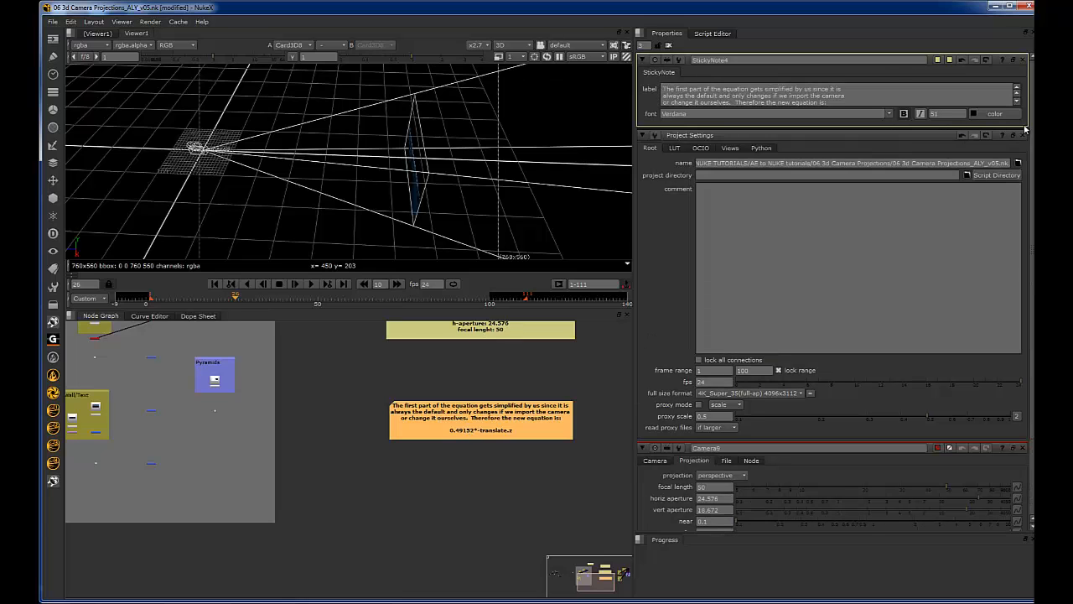
pyautogui.moveTo(1024, 128); pyautogui.dragTo(1025, 171)
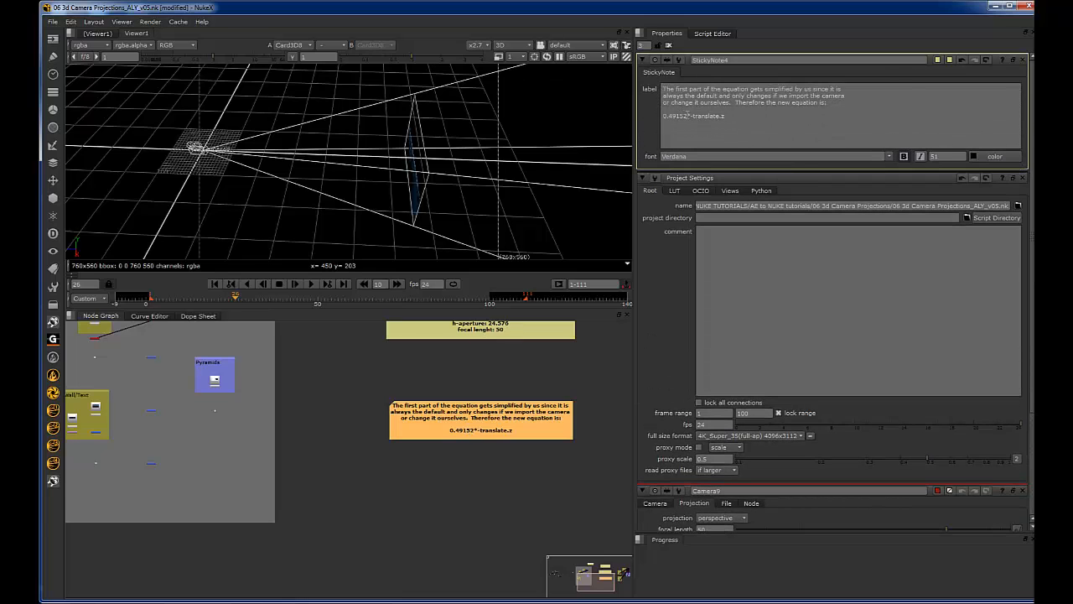
pyautogui.moveTo(687, 116); pyautogui.dragTo(661, 116)
pyautogui.hotkey('ctrl', 'c')
# Step: Delete the copied Card3D node from the Night Sand branch
pyautogui.moveTo(243, 380); pyautogui.dragTo(426, 459, button='middle')
pyautogui.scroll(8, 327, 399)
pyautogui.moveTo(328, 383); pyautogui.dragTo(338, 408, button='middle')
pyautogui.click(365, 444)
pyautogui.click(294, 394)
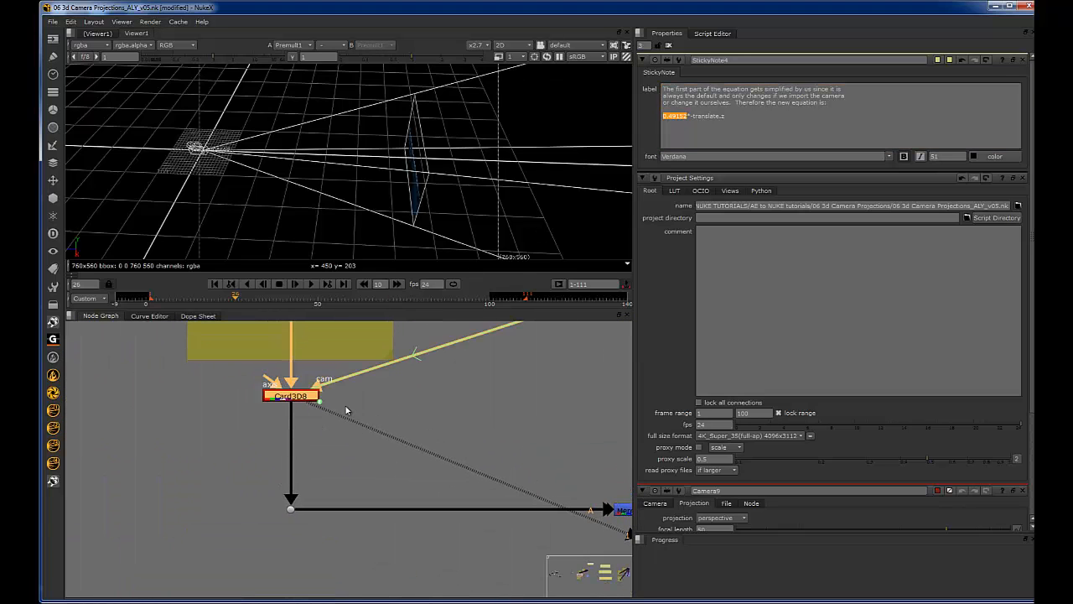
pyautogui.press('Delete')
# Step: Insert a new Card3D node into the Night Sand branch and connect its cam input to Camera8
pyautogui.press('Tab')
pyautogui.write('car')
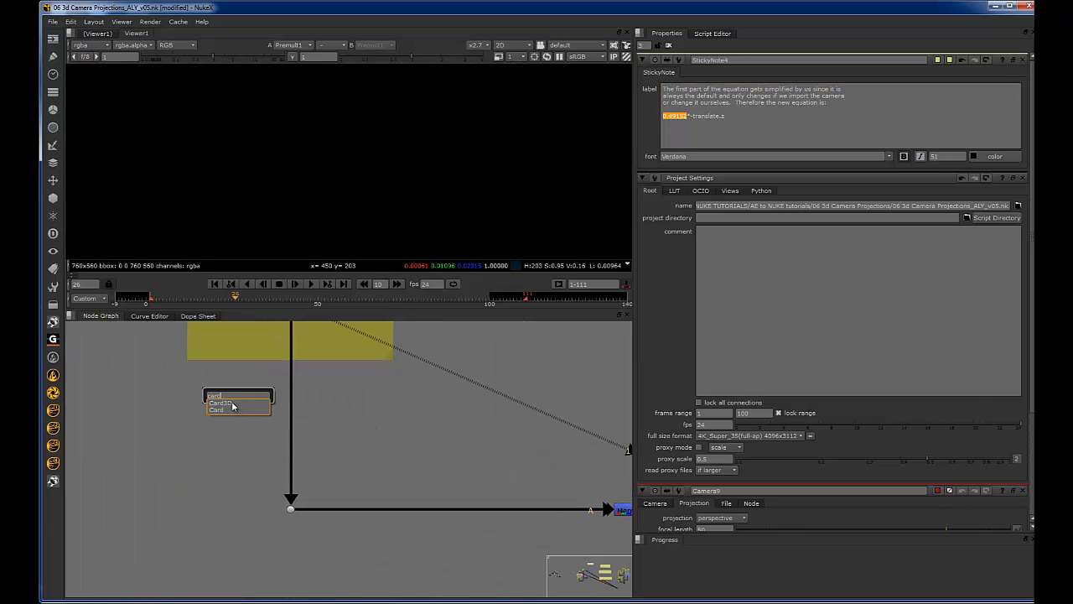
pyautogui.click(232, 403)
pyautogui.moveTo(228, 384); pyautogui.dragTo(489, 357)
pyautogui.scroll(-2, 331, 401)
pyautogui.scroll(-2, 331, 400)
pyautogui.scroll(4, 321, 452)
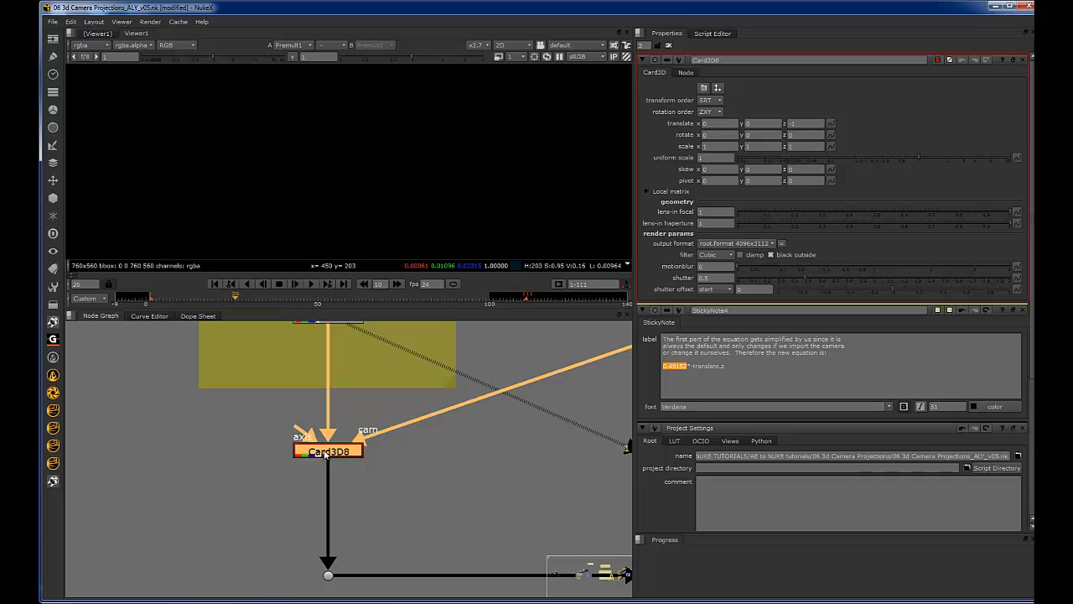
# Step: Show the new Night Sand Card3D in the viewer and collapse the sticky note and Project Settings properties
pyautogui.press('1')
pyautogui.click(644, 311)
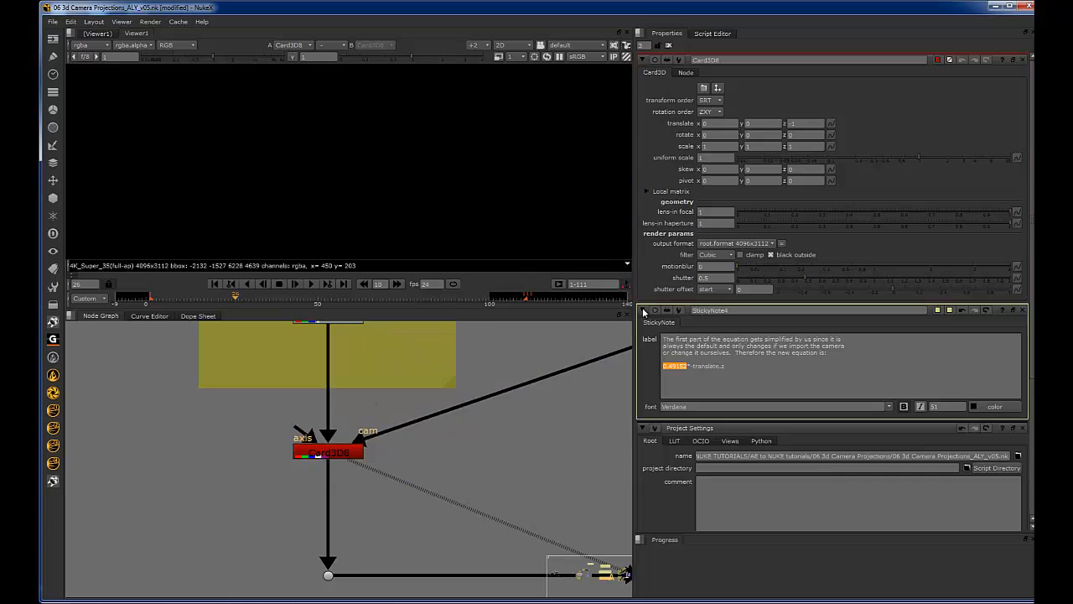
pyautogui.click(643, 311)
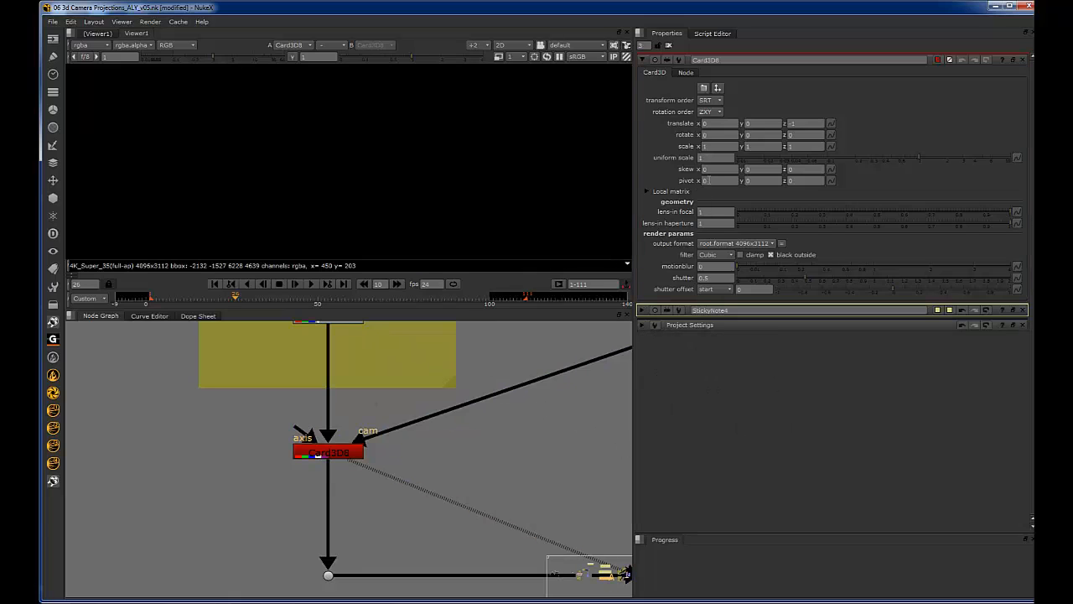
# Step: Set the Night Sand card's uniform scale to the expression 0.49152*-translate.z and select the card node
pyautogui.click(711, 157)
pyautogui.press('=')
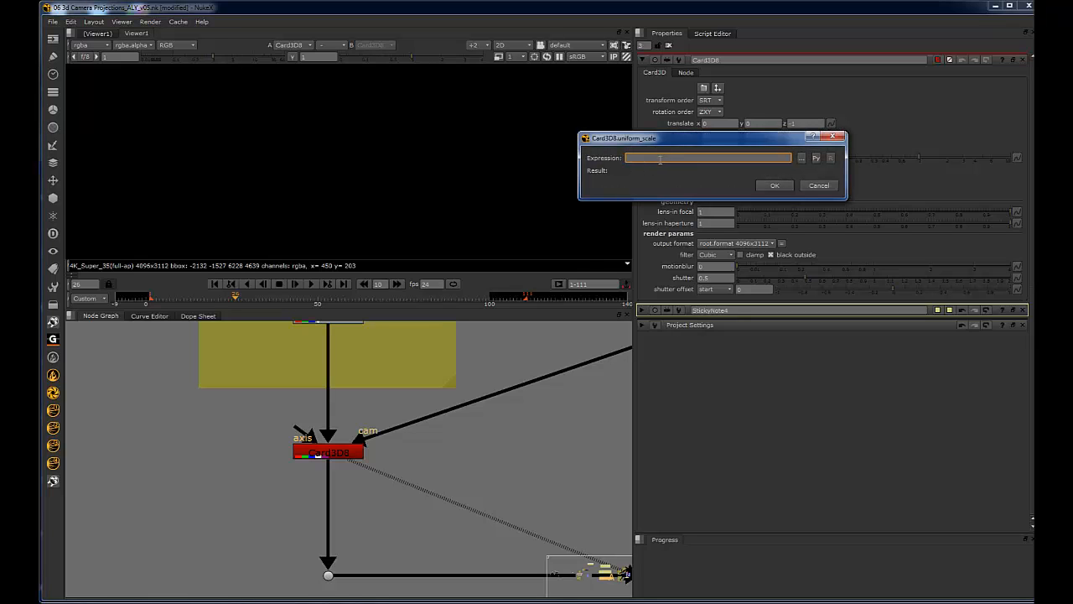
pyautogui.hotkey('ctrl', 'v')
pyautogui.write('*')
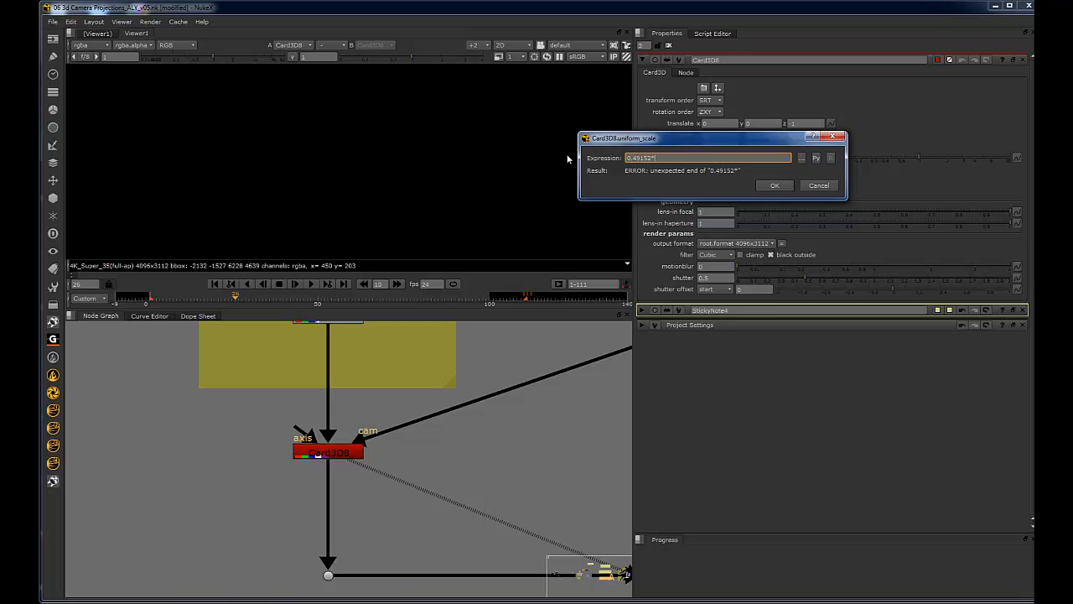
pyautogui.write('-translate.z')
pyautogui.click(773, 186)
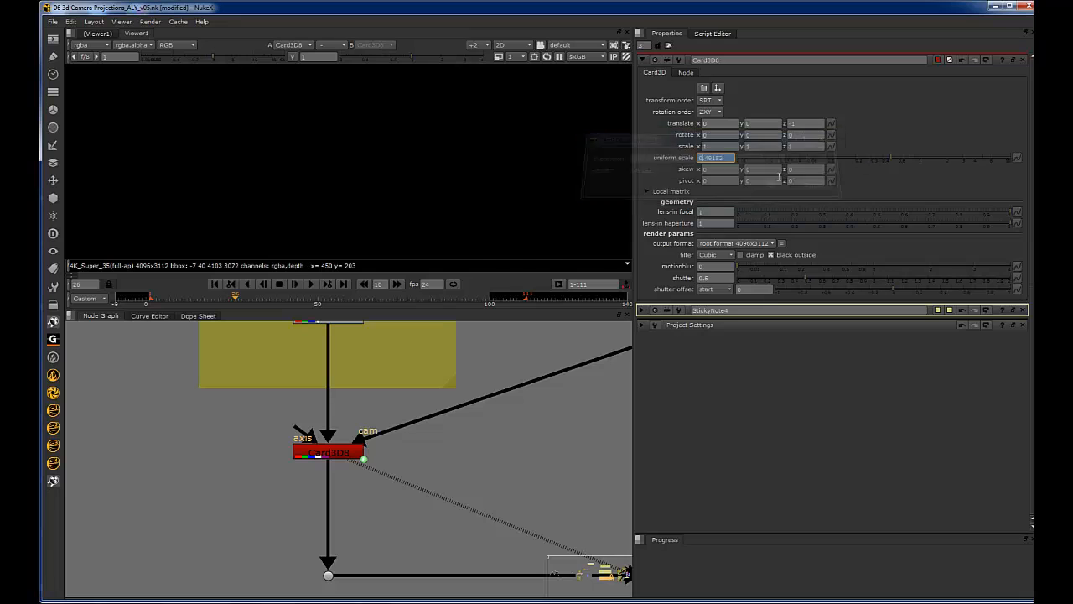
pyautogui.moveTo(397, 405); pyautogui.dragTo(250, 494)
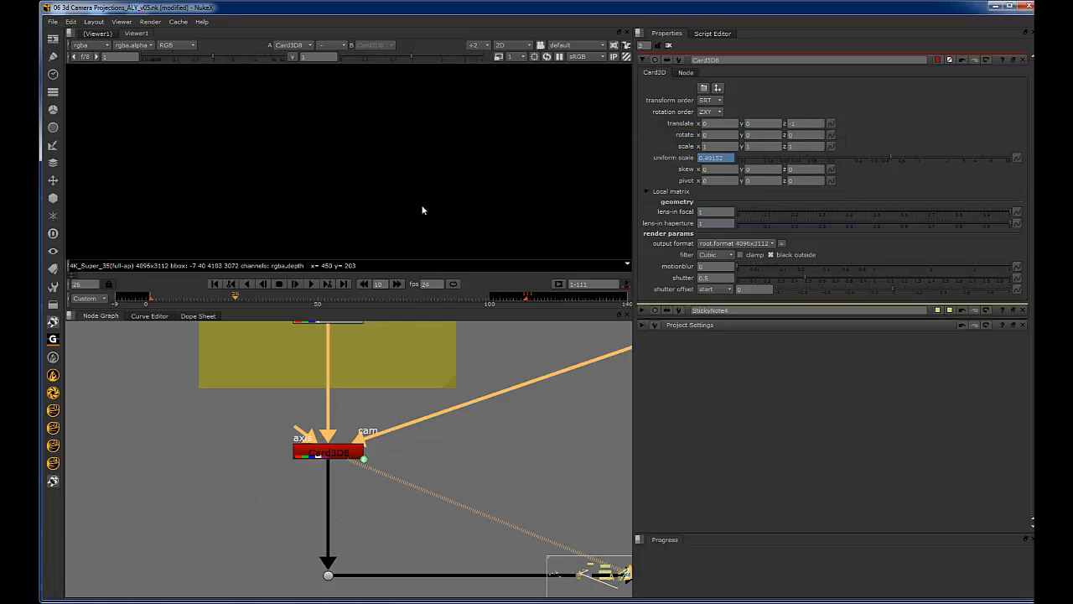
# Step: Move the Night Sand card back along Z to about -10 in the 3D viewer
pyautogui.press('Tab')
pyautogui.keyDown('ctrl'); pyautogui.moveTo(334, 172); pyautogui.dragTo(318, 201); pyautogui.keyUp('ctrl')
pyautogui.press('f')
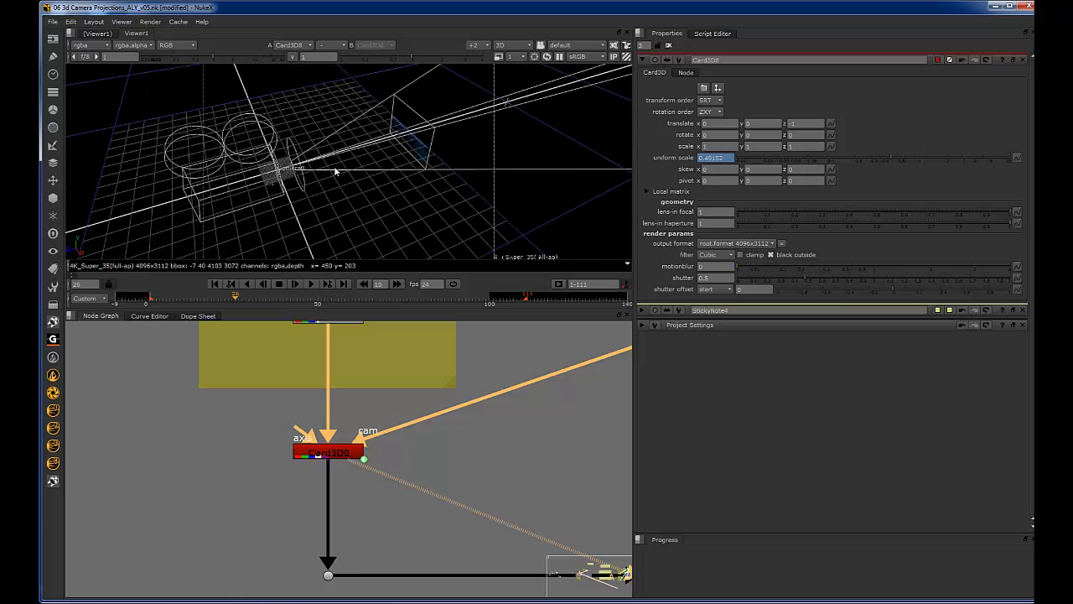
pyautogui.click(426, 148)
pyautogui.moveTo(401, 137); pyautogui.dragTo(437, 161)
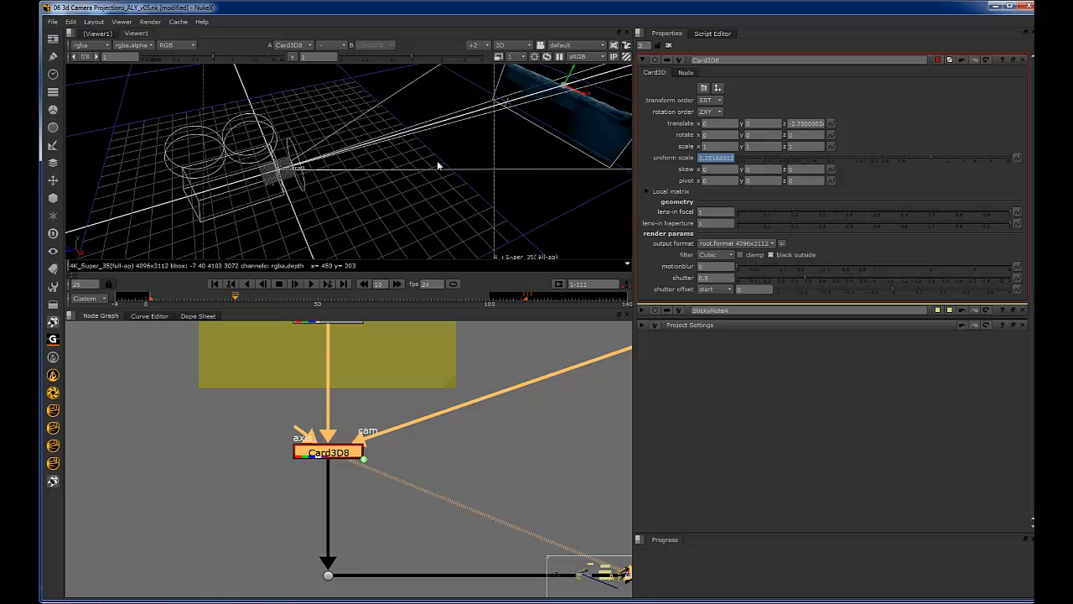
pyautogui.scroll(-5, 395, 151)
pyautogui.keyDown('ctrl'); pyautogui.moveTo(353, 191); pyautogui.dragTo(514, 98); pyautogui.keyUp('ctrl')
pyautogui.moveTo(419, 388); pyautogui.dragTo(286, 483)
# Step: Compare the Night Sand Premult1 image with its Card3D result by alternating between them in the 2D viewer
pyautogui.press('Tab')
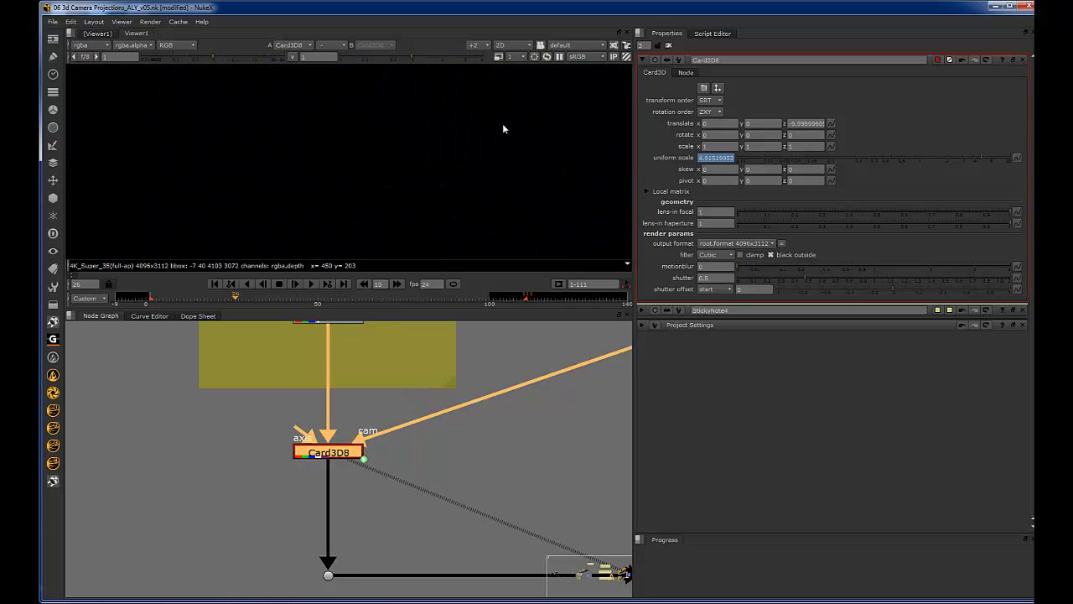
pyautogui.moveTo(345, 348); pyautogui.dragTo(349, 395, button='middle')
pyautogui.moveTo(431, 331); pyautogui.dragTo(290, 393)
pyautogui.press('1')
pyautogui.moveTo(403, 409); pyautogui.dragTo(254, 527)
pyautogui.press('2')
pyautogui.press('1')
pyautogui.press('2')
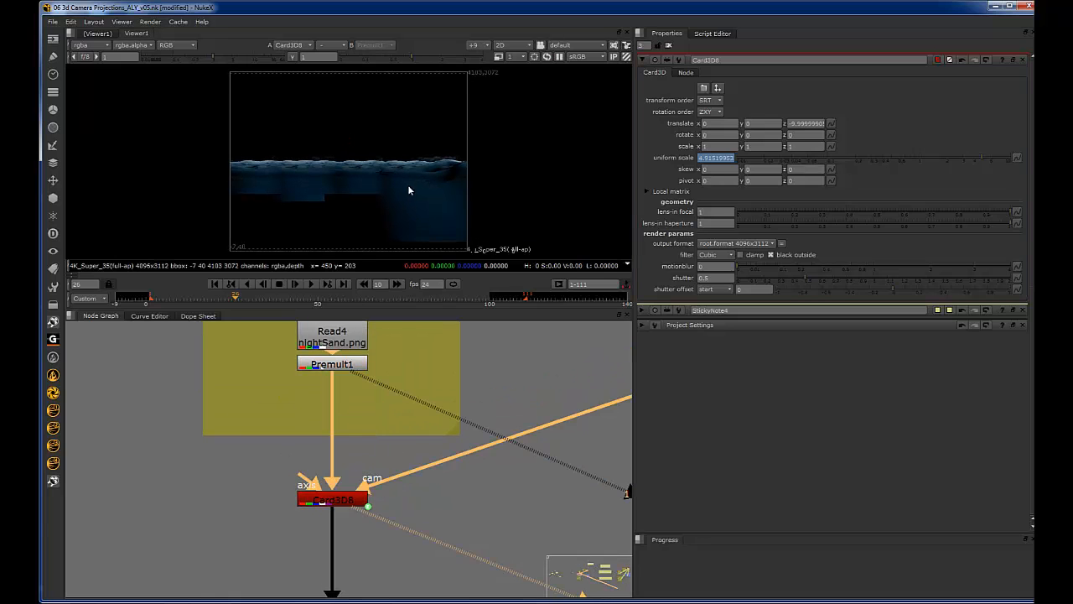
pyautogui.press('1')
pyautogui.press('2')
pyautogui.press('1')
pyautogui.press('2')
# Step: Set the project's full size format to 760x560 and check the Night Sand card in the viewer
pyautogui.press('s')
pyautogui.click(788, 321)
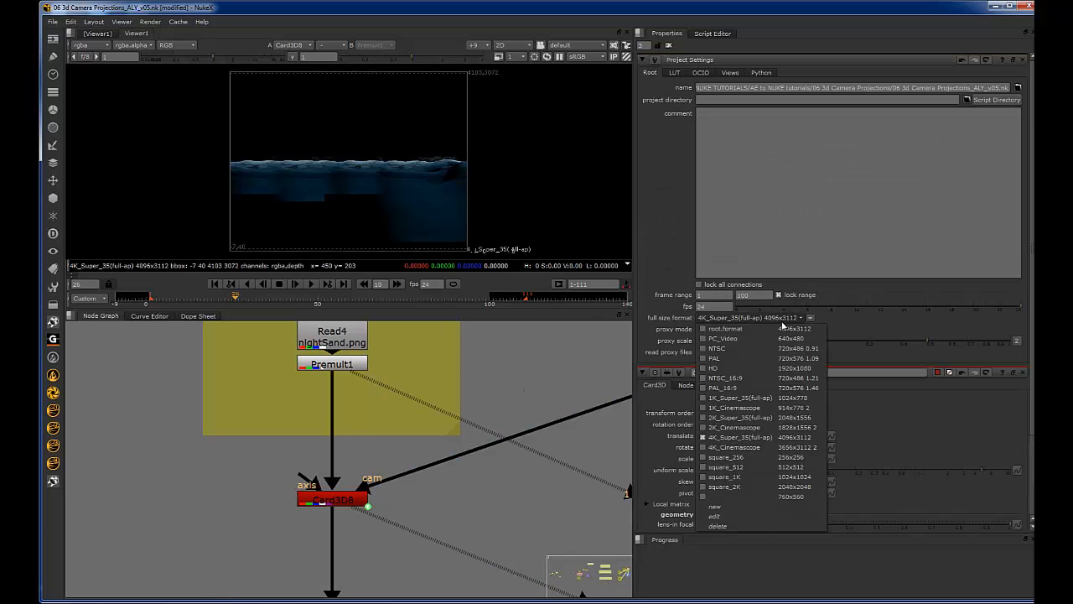
pyautogui.click(740, 497)
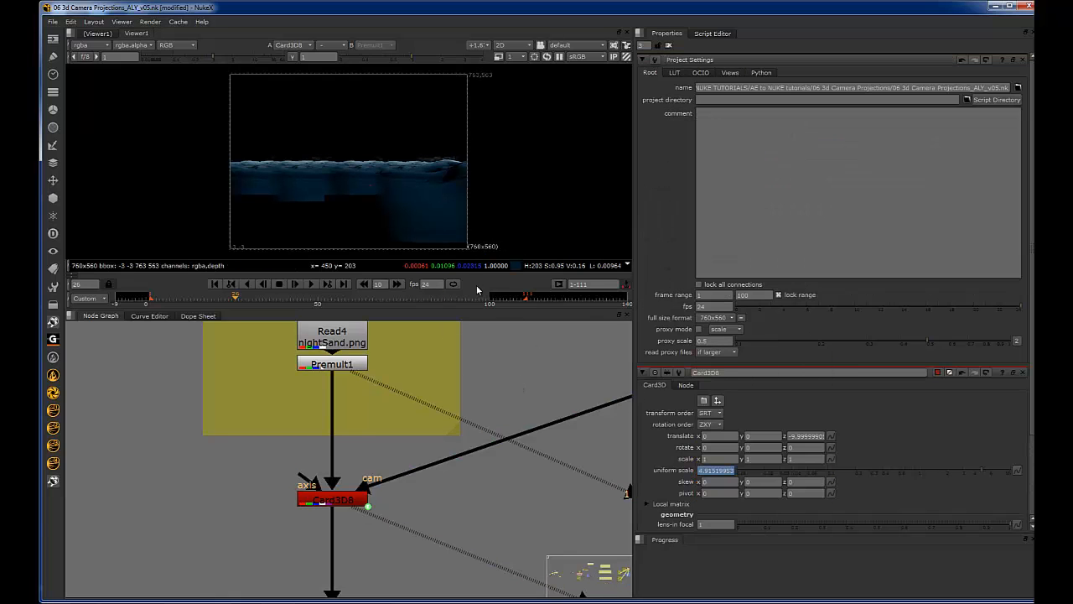
pyautogui.click(338, 499)
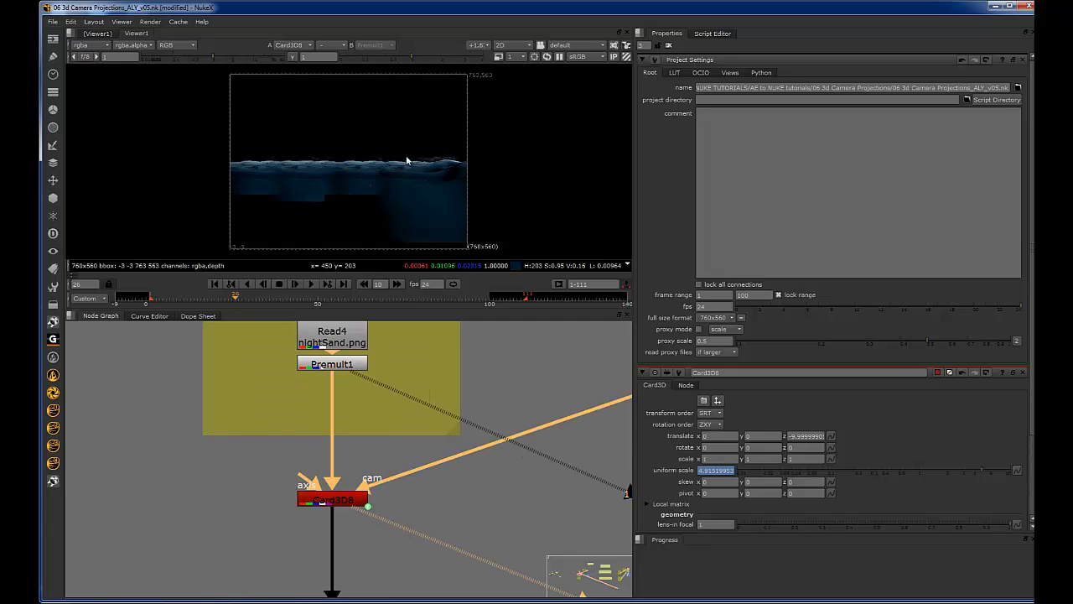
pyautogui.scroll(8, 416, 157)
pyautogui.scroll(-8, 445, 152)
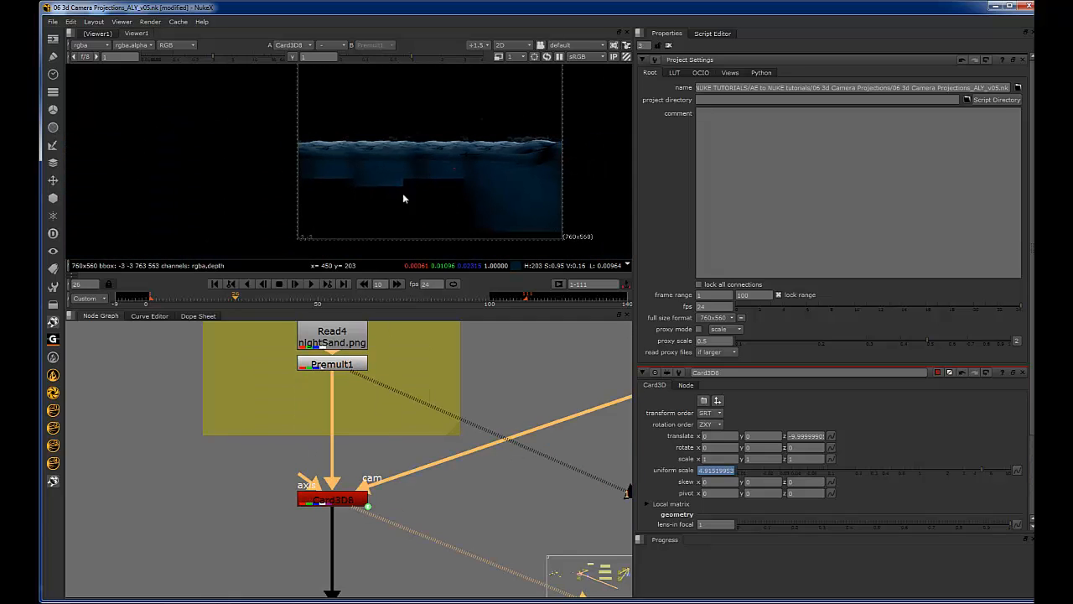
# Step: Review the sticky note with the simplified scale expression and the Night Sand card's place in the node graph
pyautogui.scroll(-2, 369, 433)
pyautogui.moveTo(478, 410); pyautogui.dragTo(351, 397, button='middle')
pyautogui.scroll(-8, 339, 390)
pyautogui.moveTo(297, 443); pyautogui.dragTo(172, 457, button='middle')
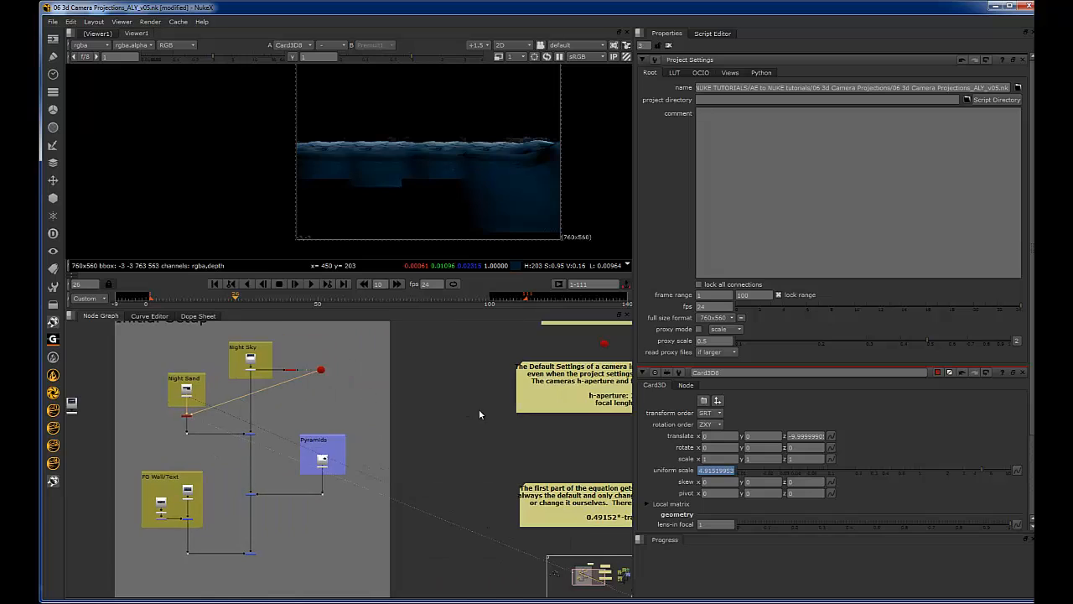
pyautogui.moveTo(629, 474); pyautogui.dragTo(406, 444, button='middle')
pyautogui.scroll(4, 410, 486)
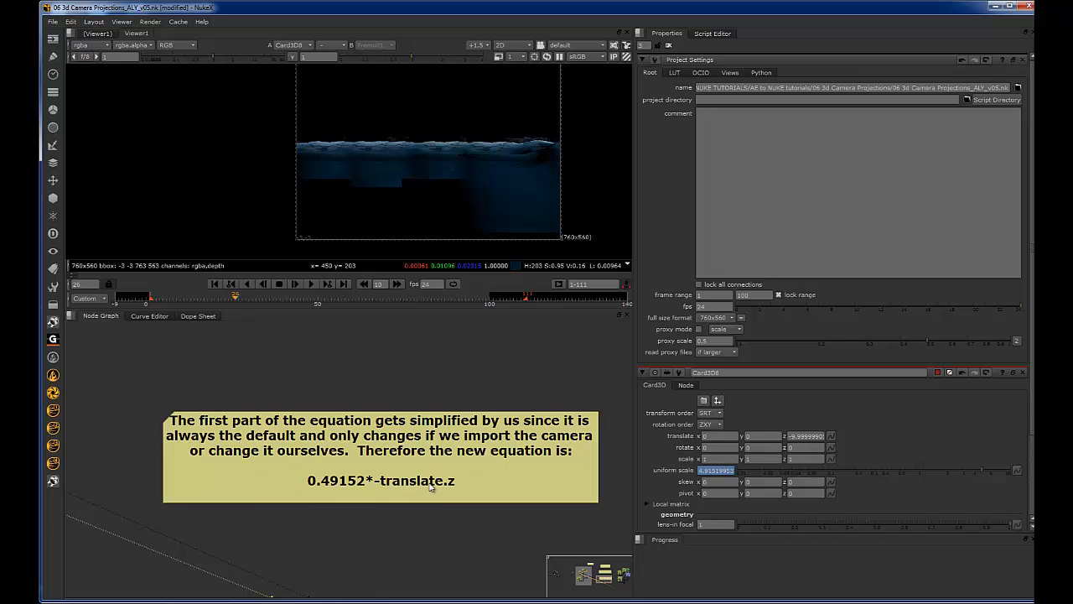
pyautogui.scroll(-7, 394, 483)
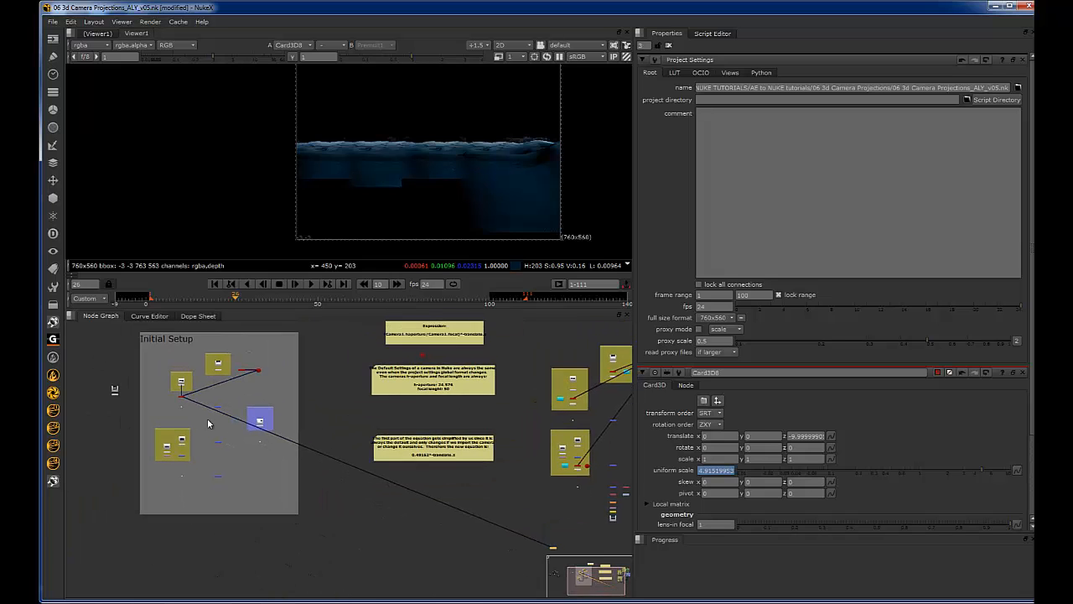
pyautogui.scroll(6, 316, 427)
pyautogui.moveTo(316, 427); pyautogui.dragTo(248, 429, button='middle')
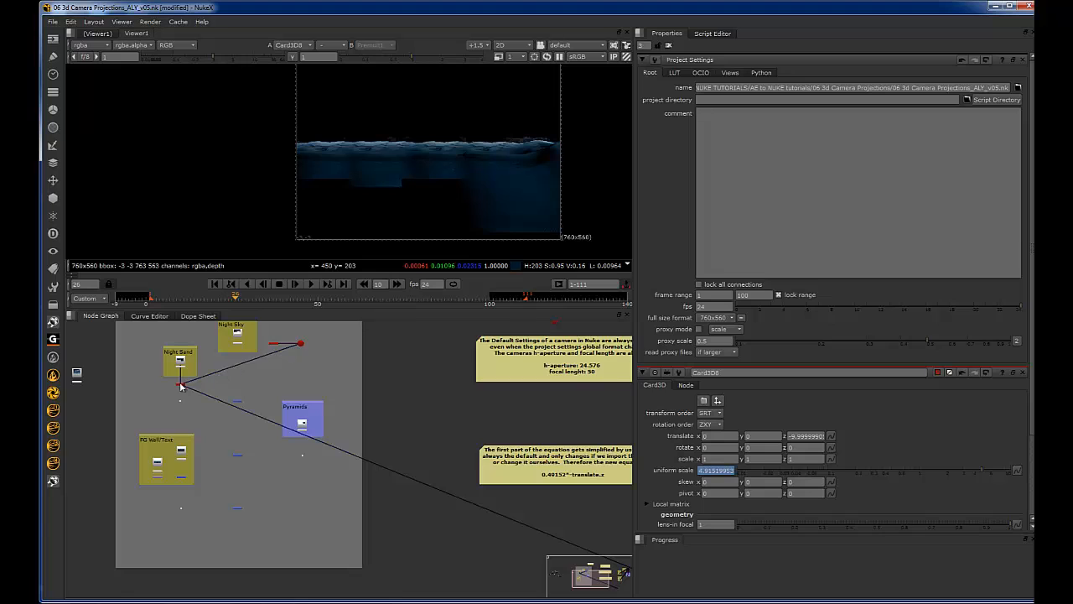
pyautogui.scroll(6, 181, 387)
pyautogui.moveTo(455, 354); pyautogui.dragTo(281, 419, button='middle')
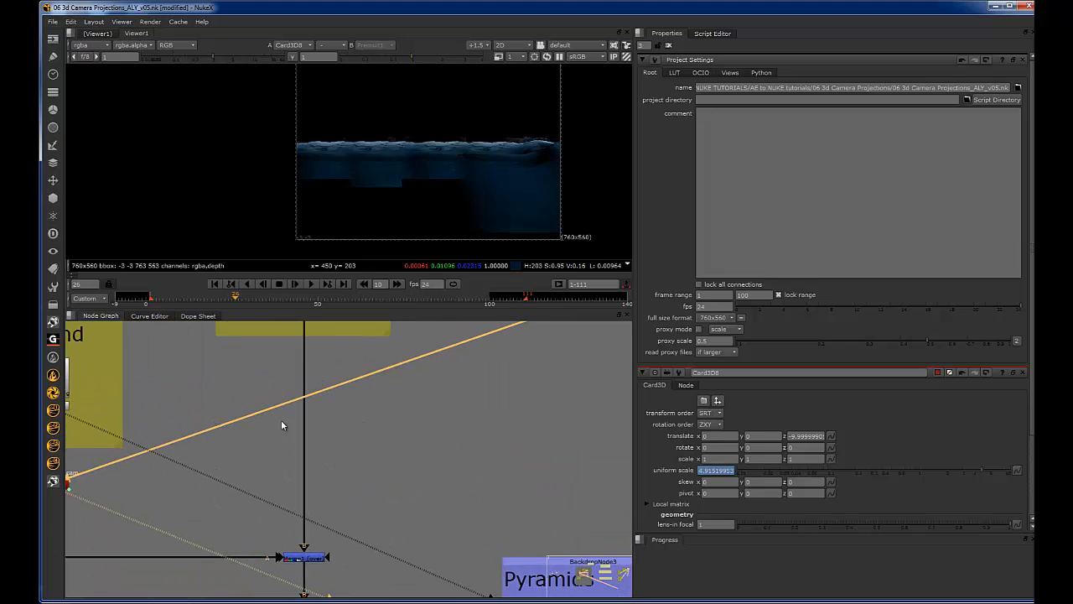
# Step: Add a plain Card node below the camera to inspect its uniform scale, and delete it again
pyautogui.click(504, 398)
pyautogui.press('Tab')
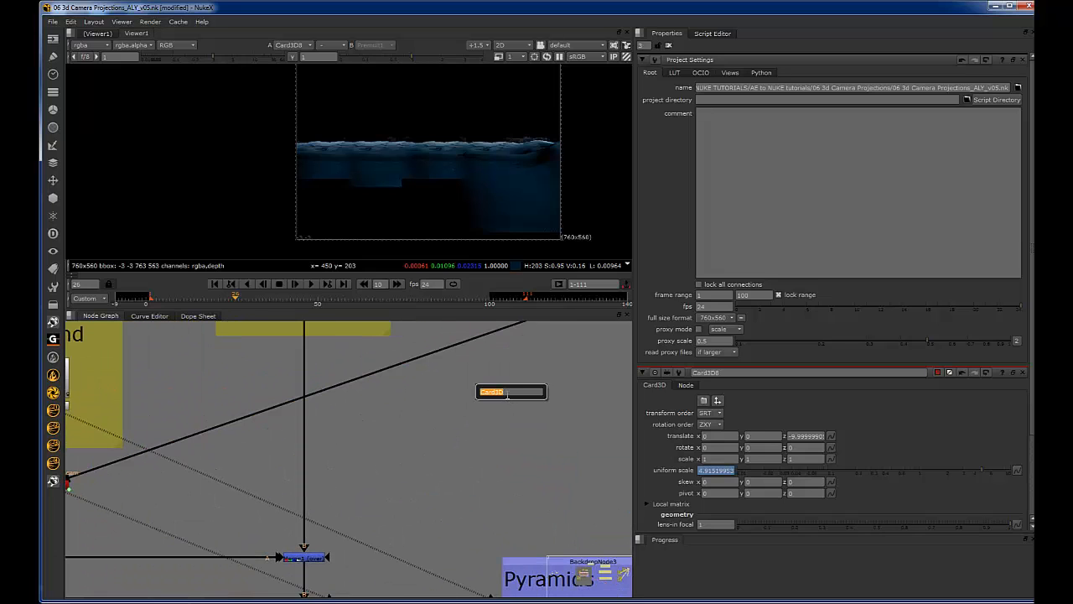
pyautogui.write('card')
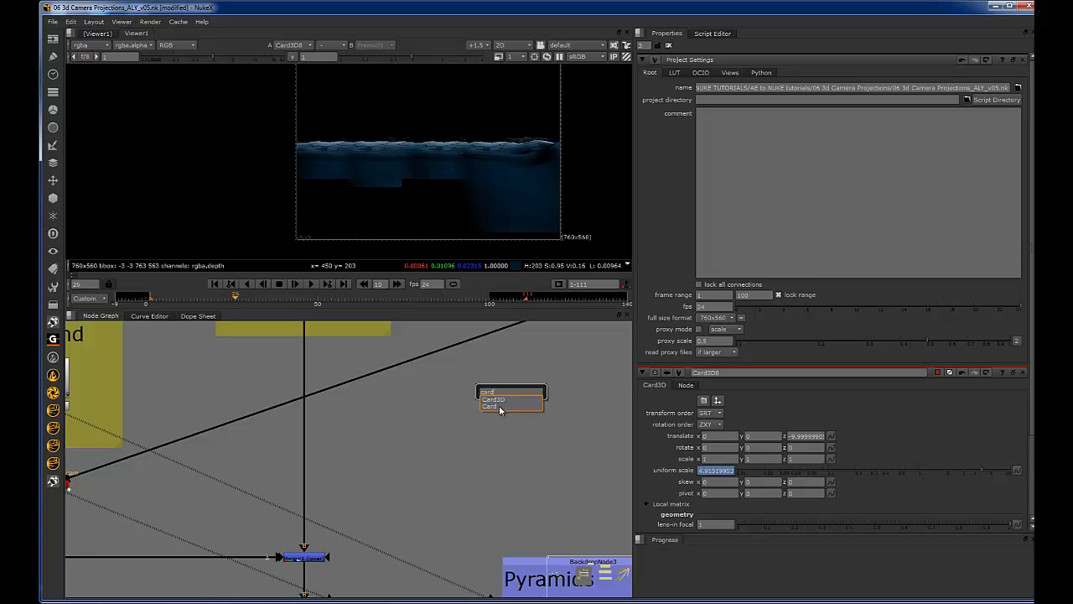
pyautogui.click(500, 407)
pyautogui.scroll(-3, 510, 398)
pyautogui.moveTo(512, 399); pyautogui.dragTo(430, 436, button='middle')
pyautogui.moveTo(423, 429); pyautogui.dragTo(509, 400)
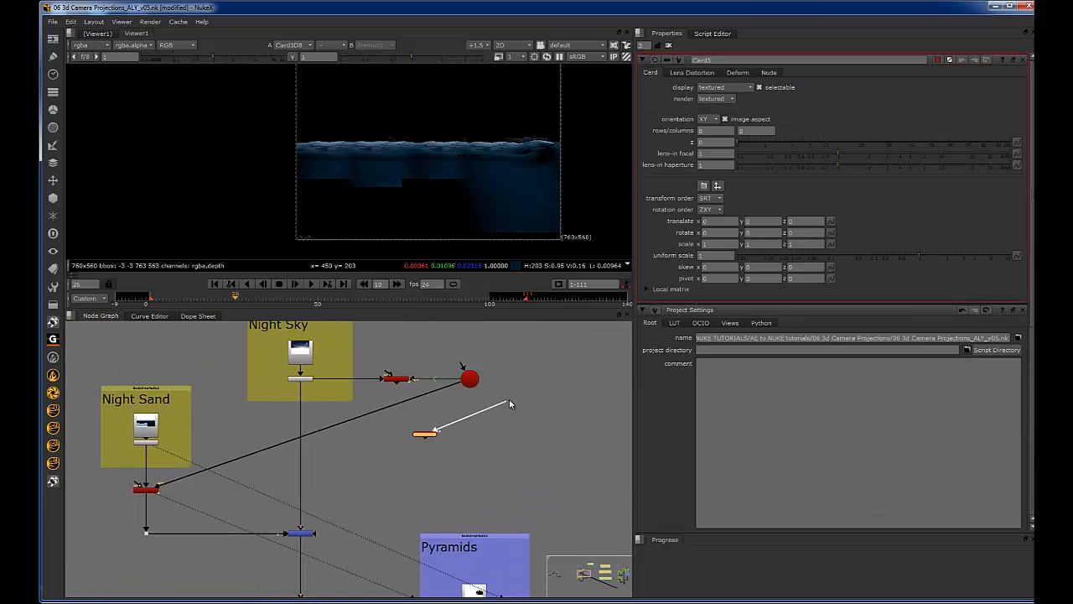
pyautogui.moveTo(432, 434); pyautogui.dragTo(526, 394)
pyautogui.click(725, 255)
pyautogui.moveTo(585, 358); pyautogui.dragTo(499, 415)
pyautogui.press('Delete')
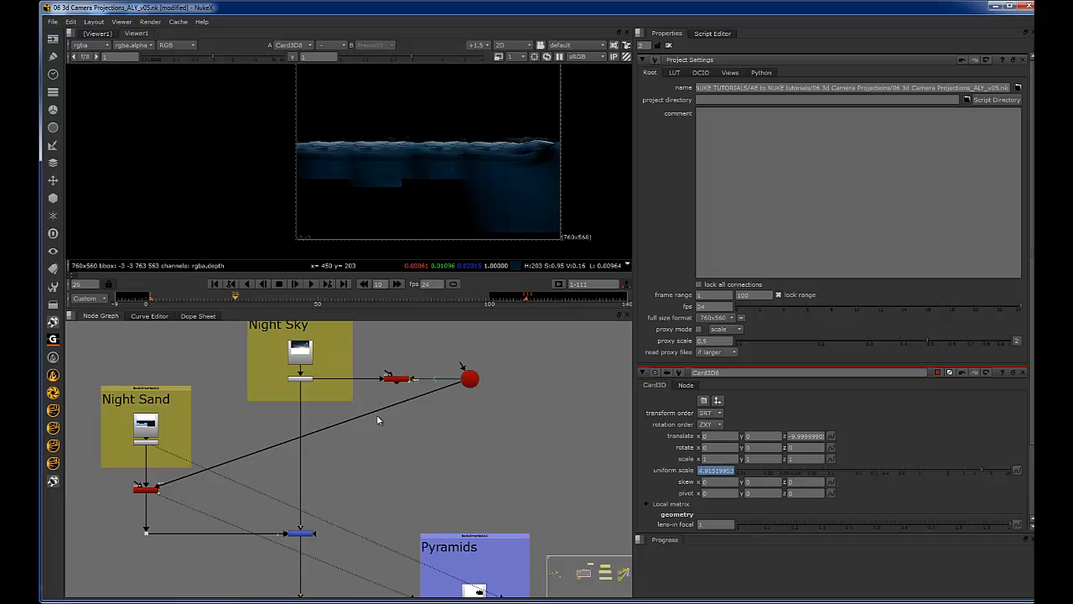
# Step: Move the camera node up, clear of the Night Sky card
pyautogui.scroll(-5, 377, 419)
pyautogui.scroll(4, 364, 430)
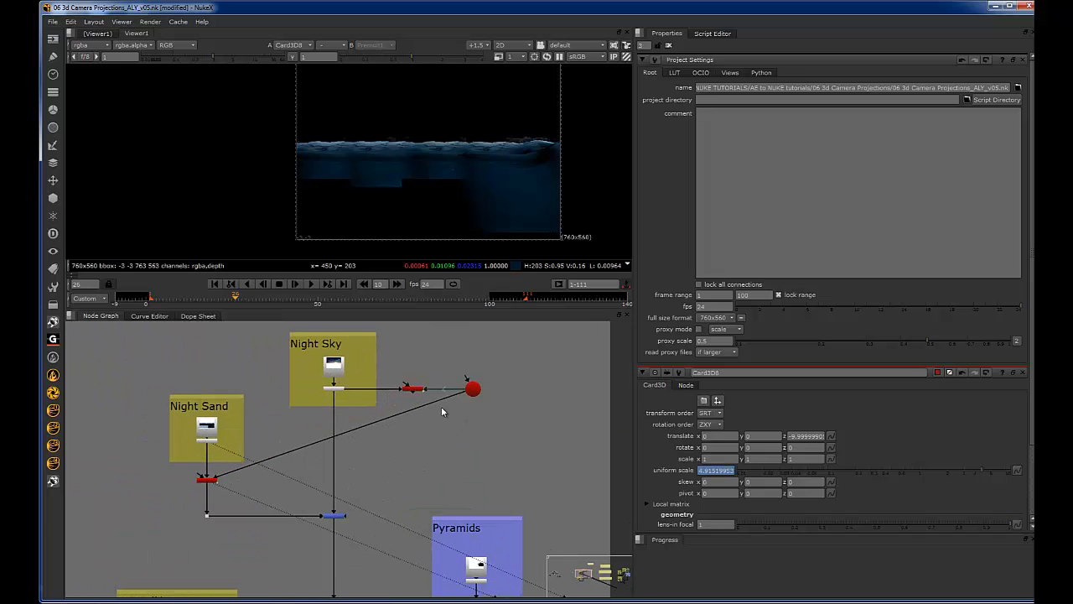
pyautogui.scroll(-5, 442, 410)
pyautogui.scroll(4, 336, 422)
pyautogui.scroll(4, 372, 417)
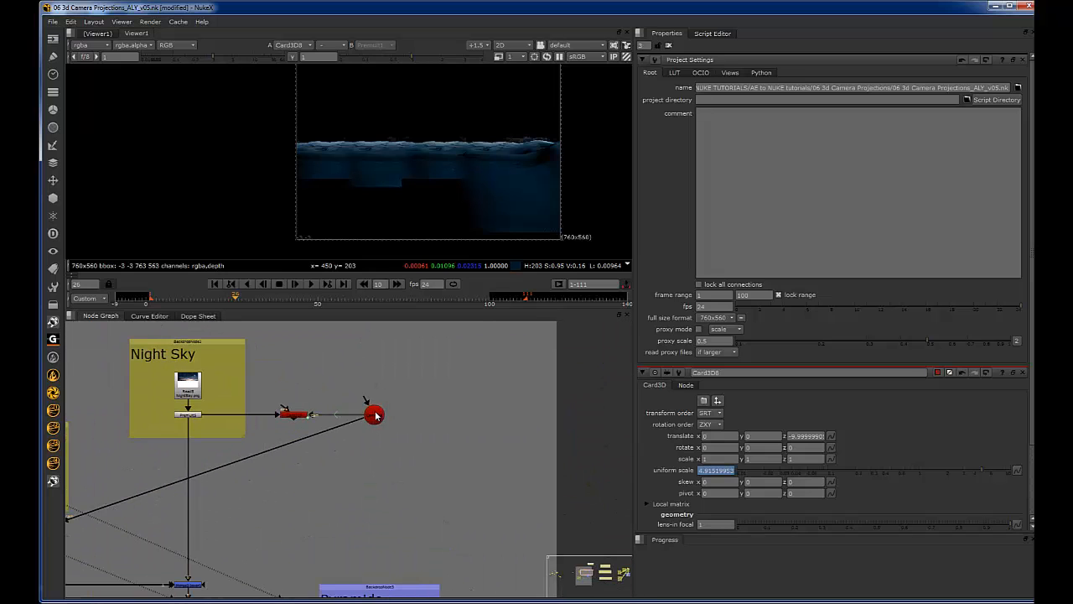
pyautogui.click(379, 377)
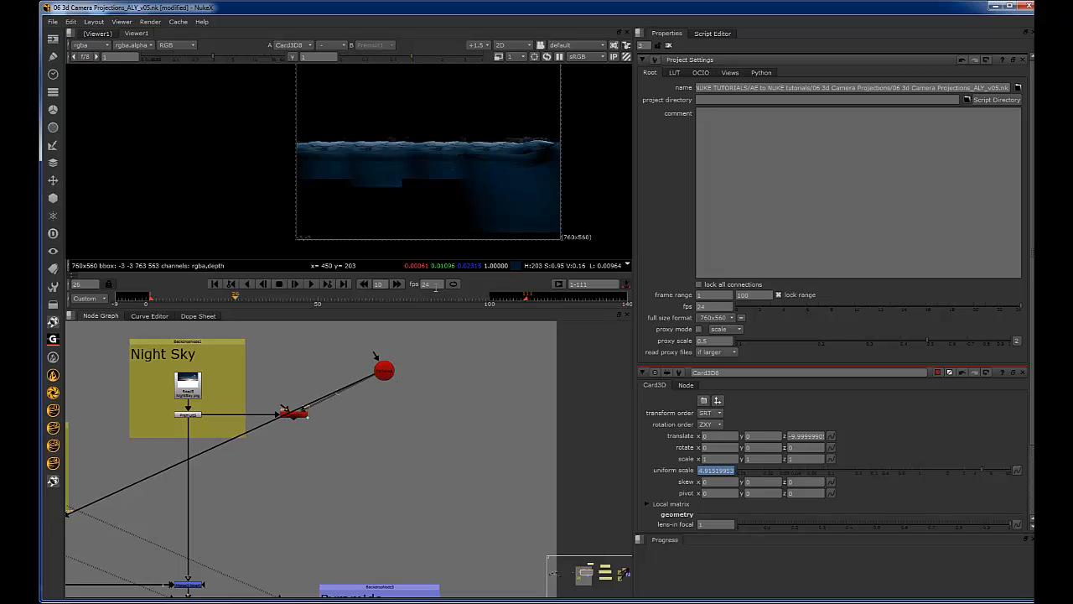
# Step: Review the Initial Setup layout together with the project format and scale expression notes
pyautogui.scroll(-3, 425, 377)
pyautogui.moveTo(508, 352); pyautogui.dragTo(350, 423, button='middle')
pyautogui.scroll(-4, 361, 391)
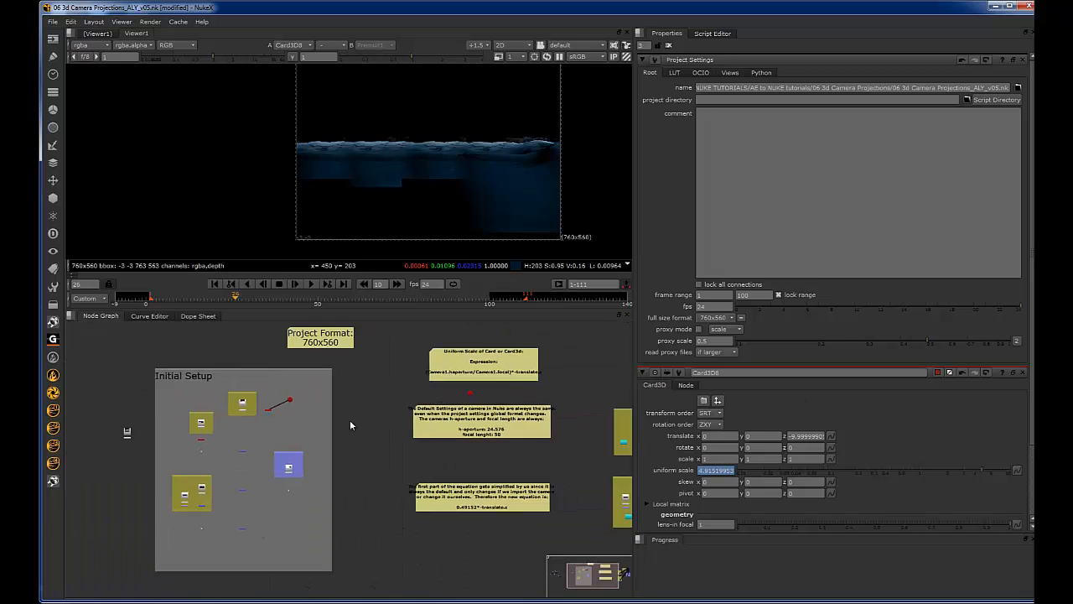
pyautogui.moveTo(490, 395); pyautogui.dragTo(325, 407, button='middle')
pyautogui.moveTo(535, 410); pyautogui.dragTo(500, 423, button='middle')
pyautogui.moveTo(133, 414); pyautogui.dragTo(442, 402, button='middle')
pyautogui.scroll(5, 321, 423)
pyautogui.scroll(-3, 355, 407)
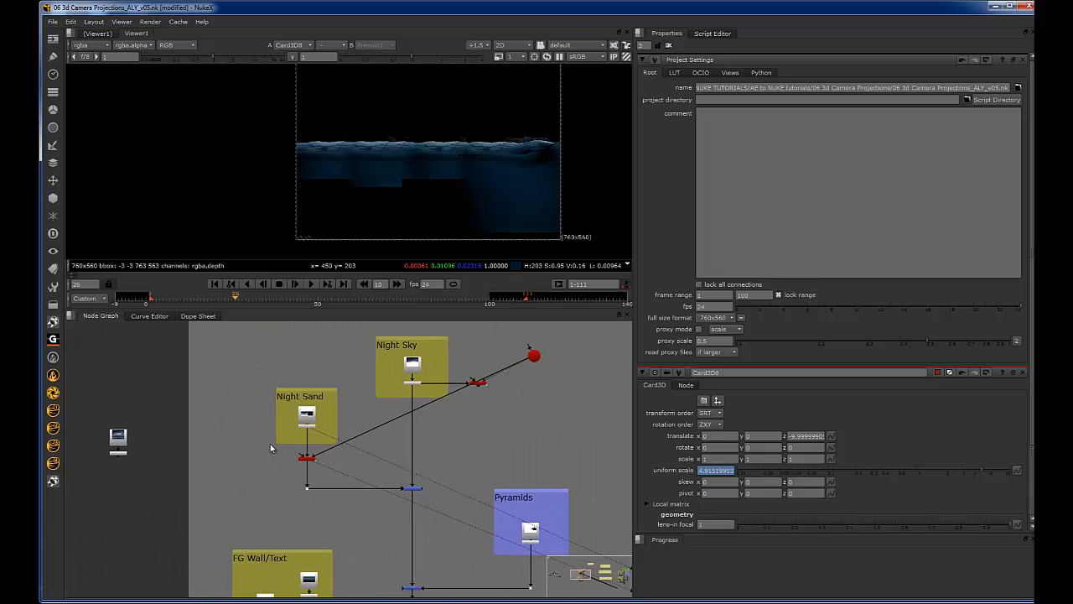
# Step: Copy the Night Sand Card3D node into the Pyramids branch and connect its cam input to the camera
pyautogui.moveTo(267, 440); pyautogui.dragTo(350, 460)
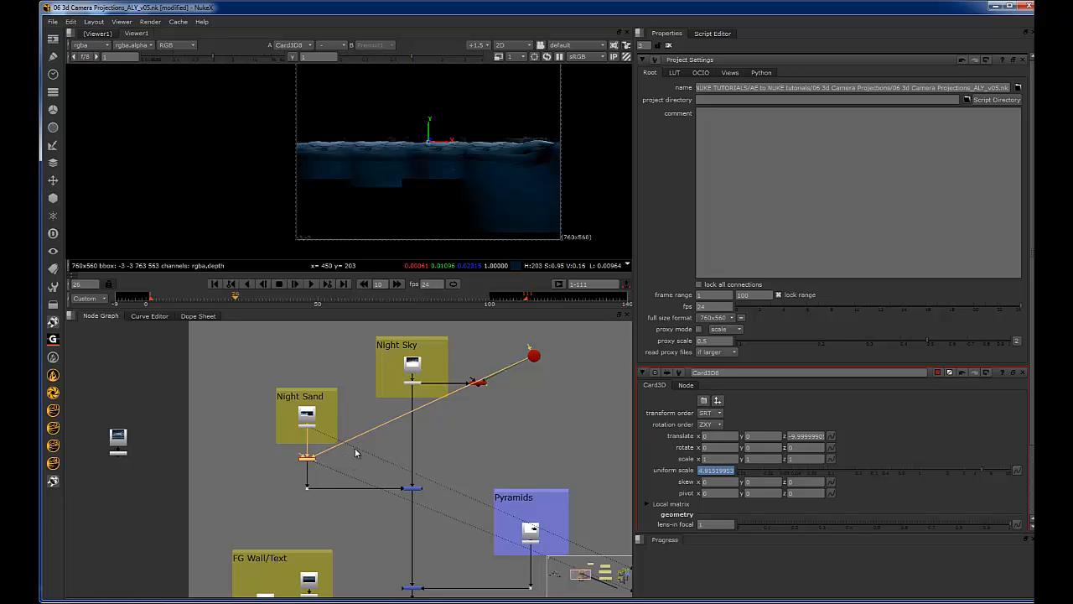
pyautogui.scroll(3, 275, 455)
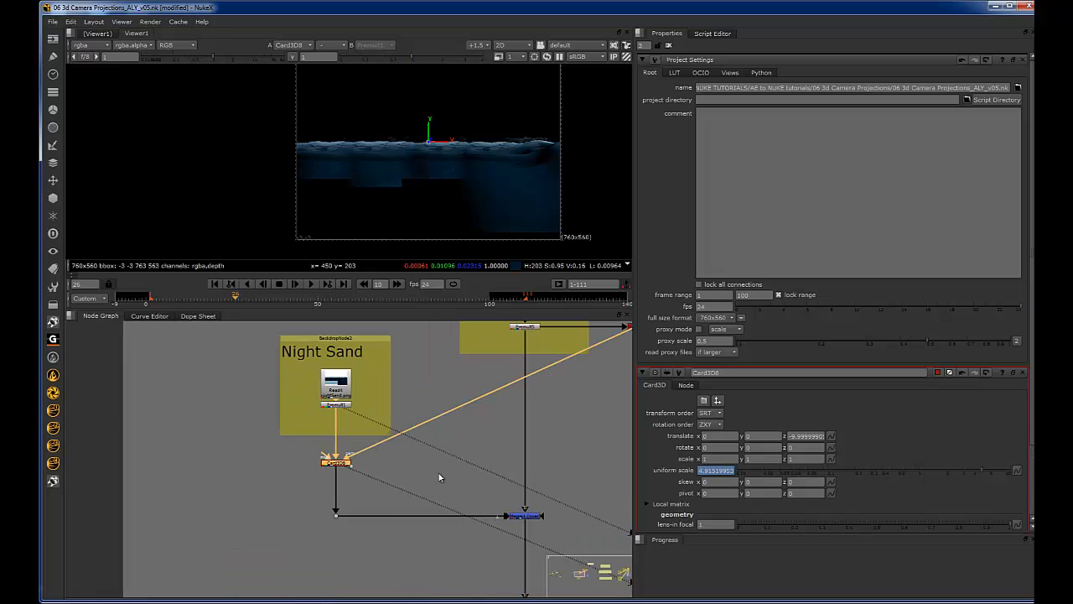
pyautogui.scroll(-4, 439, 473)
pyautogui.scroll(4, 464, 450)
pyautogui.moveTo(465, 454); pyautogui.dragTo(453, 365)
pyautogui.moveTo(453, 364); pyautogui.dragTo(425, 484, button='middle')
pyautogui.moveTo(424, 484); pyautogui.dragTo(474, 426)
pyautogui.scroll(-4, 481, 446)
pyautogui.moveTo(456, 462); pyautogui.dragTo(489, 403, button='middle')
pyautogui.scroll(3, 526, 441)
pyautogui.moveTo(555, 431); pyautogui.dragTo(483, 469)
pyautogui.hotkey('ctrl', 'z')
# Step: Paste another Card3D copy below the FG Wall/Text merge and connect its cam input to the camera
pyautogui.moveTo(292, 524); pyautogui.dragTo(393, 492, button='middle')
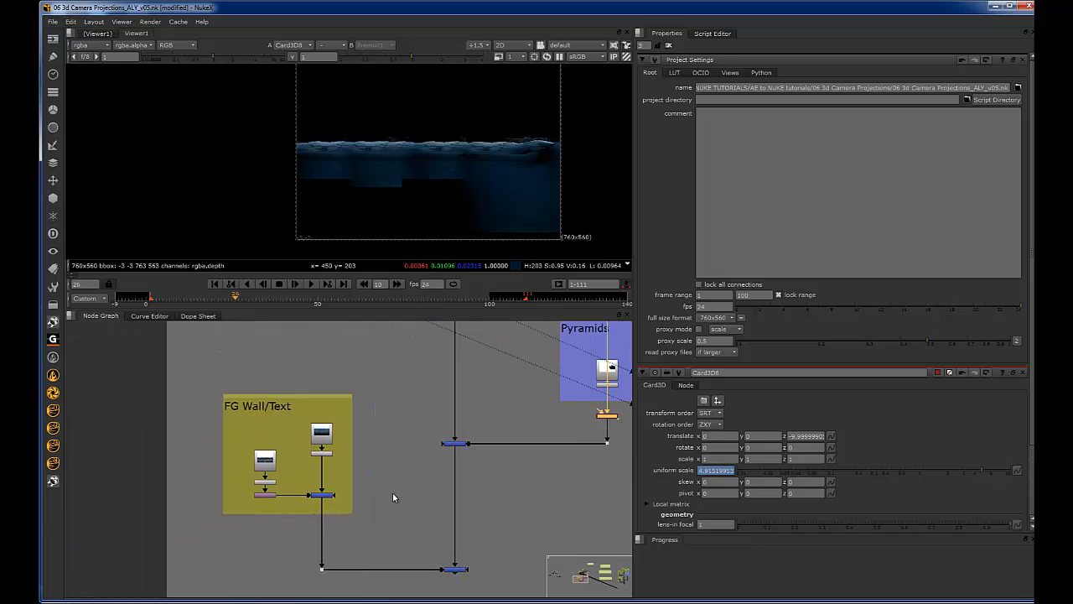
pyautogui.click(392, 495)
pyautogui.hotkey('ctrl', 'v')
pyautogui.moveTo(386, 505); pyautogui.dragTo(493, 423)
pyautogui.scroll(4, 356, 511)
pyautogui.moveTo(293, 534); pyautogui.dragTo(453, 352)
pyautogui.scroll(-8, 457, 365)
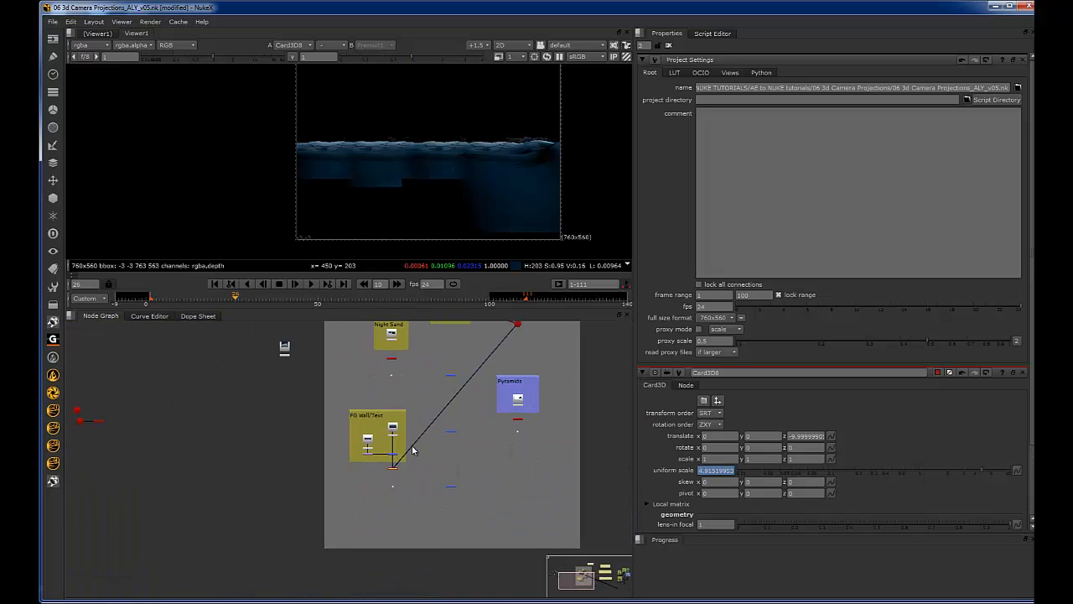
# Step: Show the FG Wall/Text card in the viewer and switch to the 3D view
pyautogui.scroll(5, 411, 448)
pyautogui.press('1')
pyautogui.press('Tab')
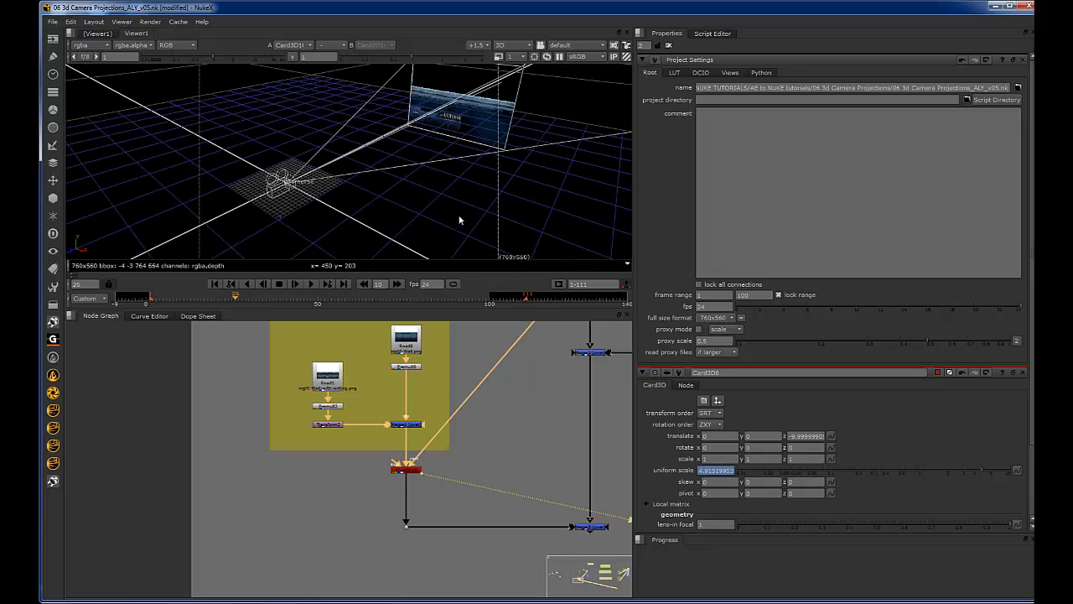
pyautogui.scroll(-6, 522, 432)
pyautogui.moveTo(561, 362); pyautogui.dragTo(438, 381, button='middle')
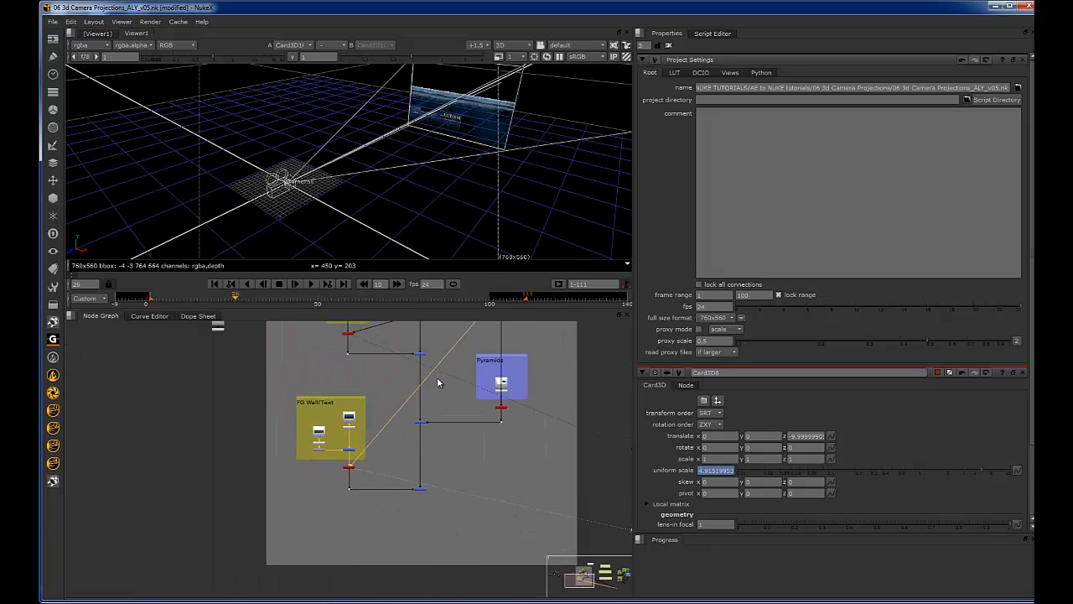
pyautogui.scroll(-3, 420, 427)
pyautogui.scroll(4, 480, 380)
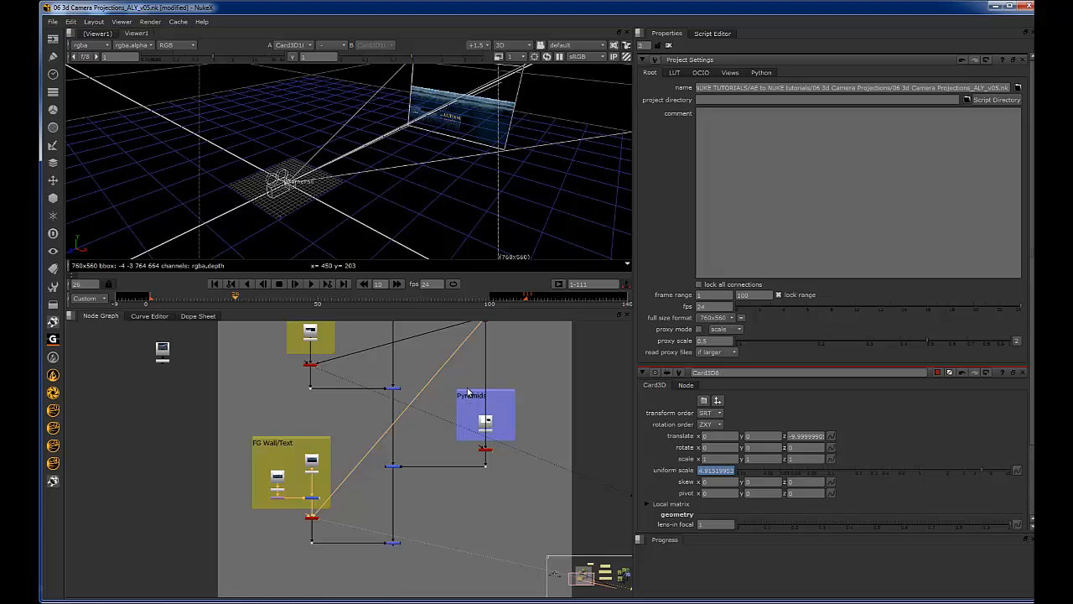
pyautogui.scroll(-2, 411, 399)
pyautogui.scroll(3, 400, 403)
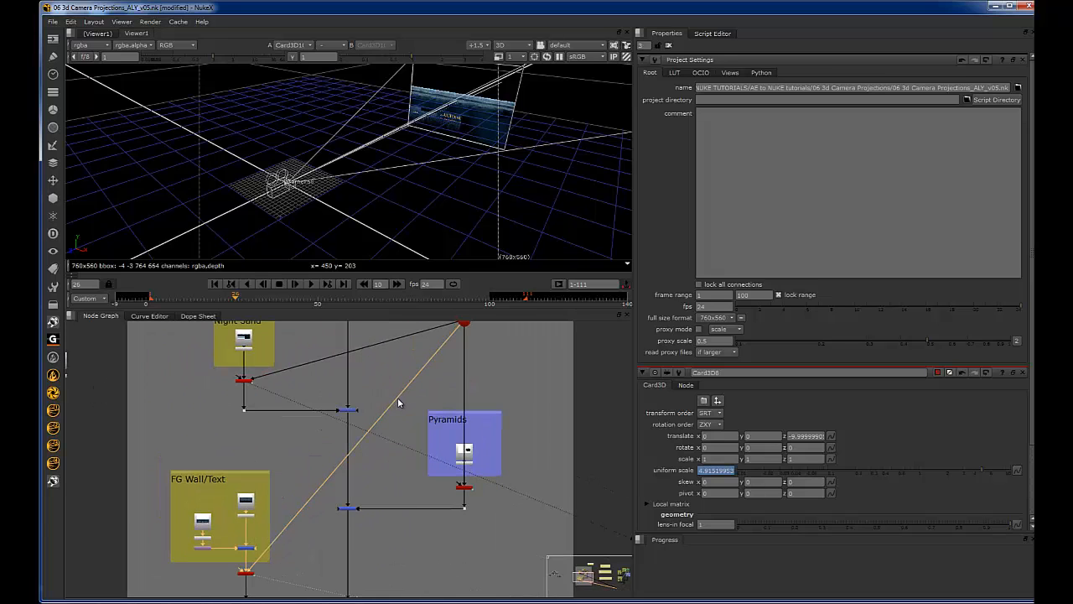
pyautogui.scroll(-1, 405, 417)
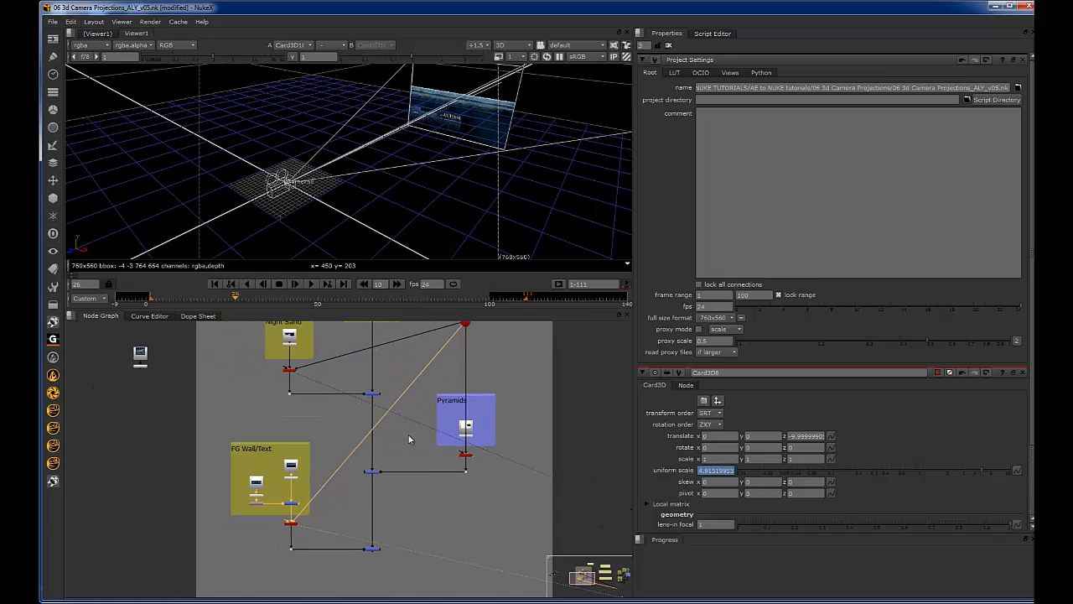
pyautogui.scroll(2, 394, 435)
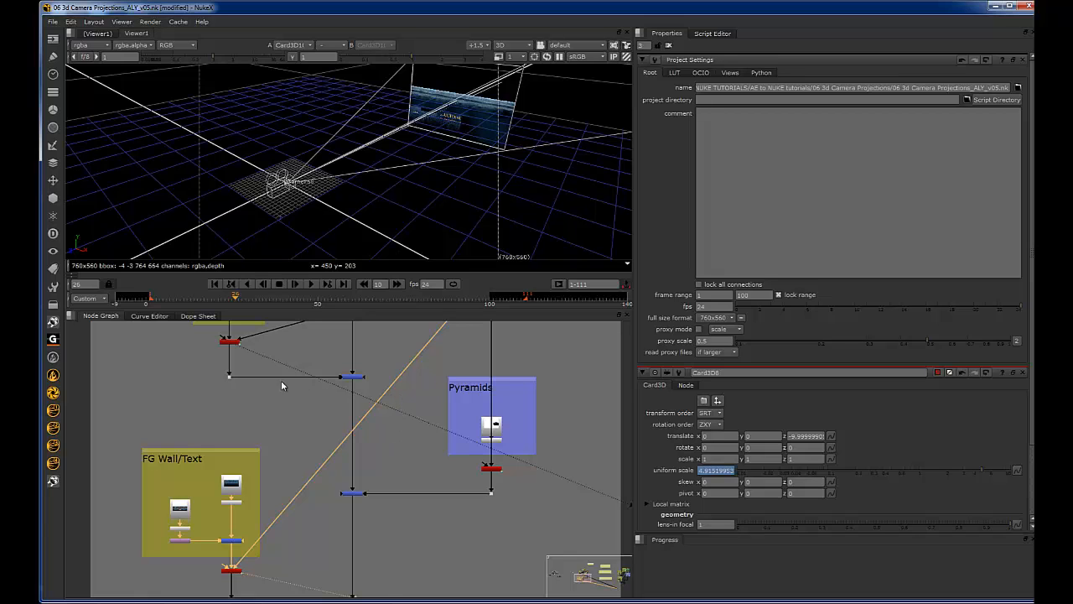
pyautogui.scroll(-2, 404, 407)
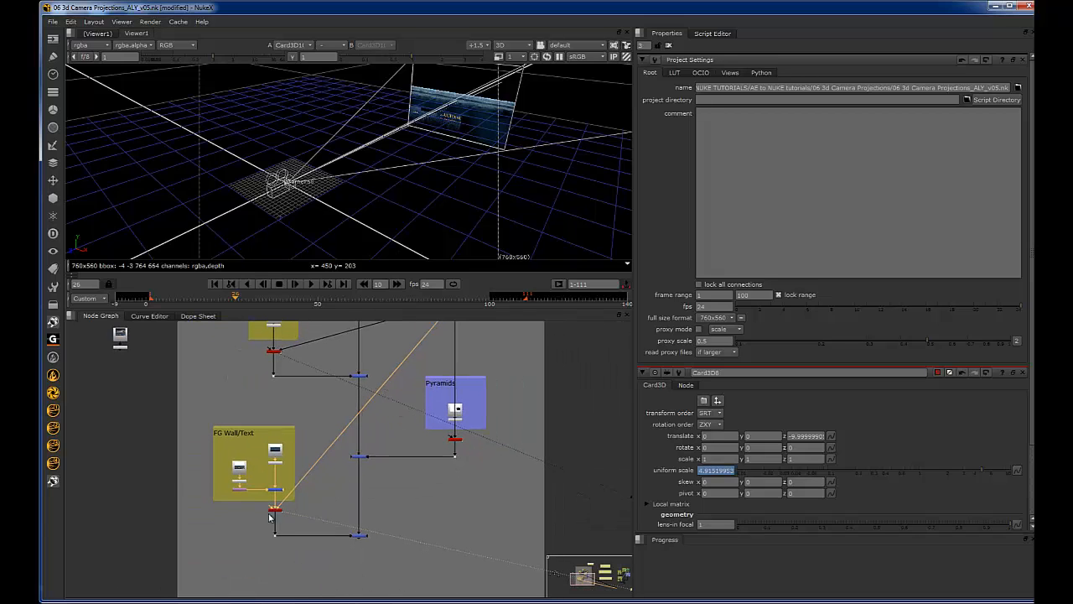
# Step: Add a Scene node beside the FG Wall/Text card
pyautogui.scroll(3, 269, 518)
pyautogui.click(361, 501)
pyautogui.press('Tab')
pyautogui.write('sc')
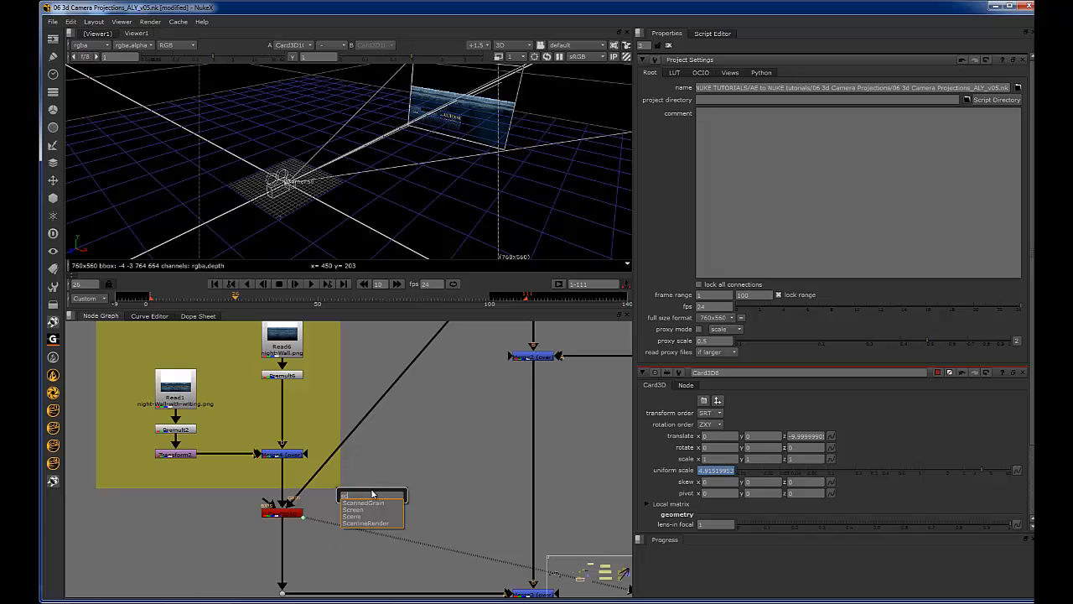
pyautogui.click(359, 509)
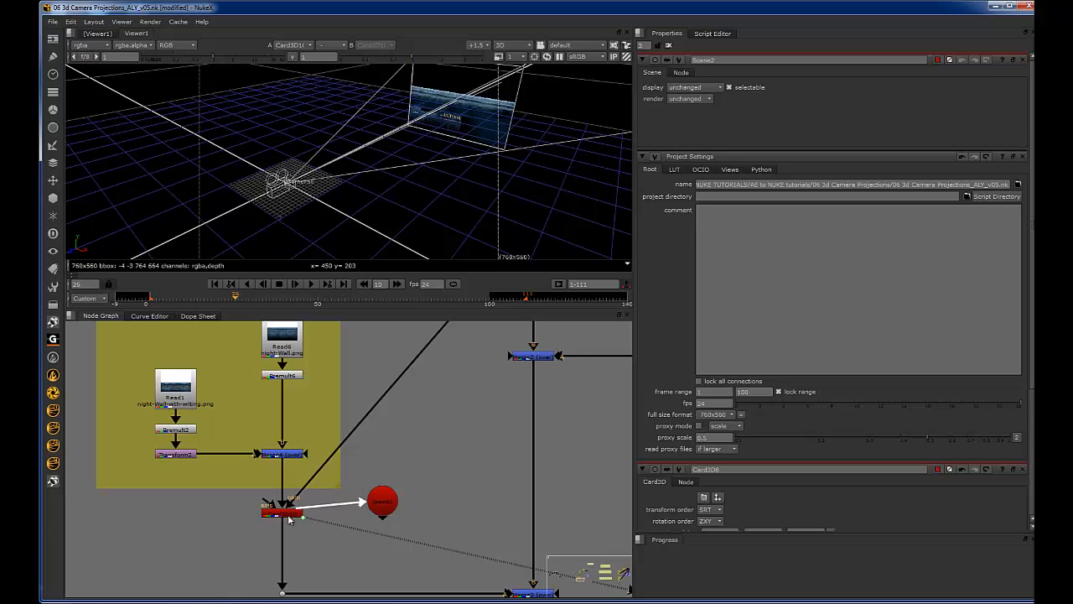
# Step: Replace the Scene node with a Merge node and connect one of its inputs to the FG Wall/Text card
pyautogui.press('Delete')
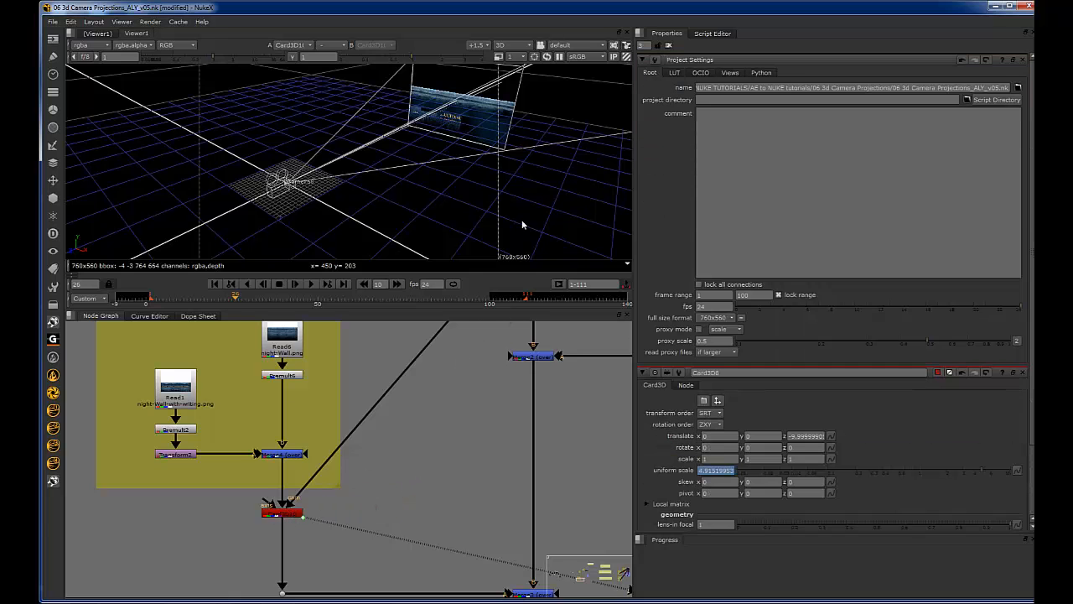
pyautogui.keyDown('ctrl'); pyautogui.moveTo(495, 178); pyautogui.dragTo(290, 206); pyautogui.keyUp('ctrl')
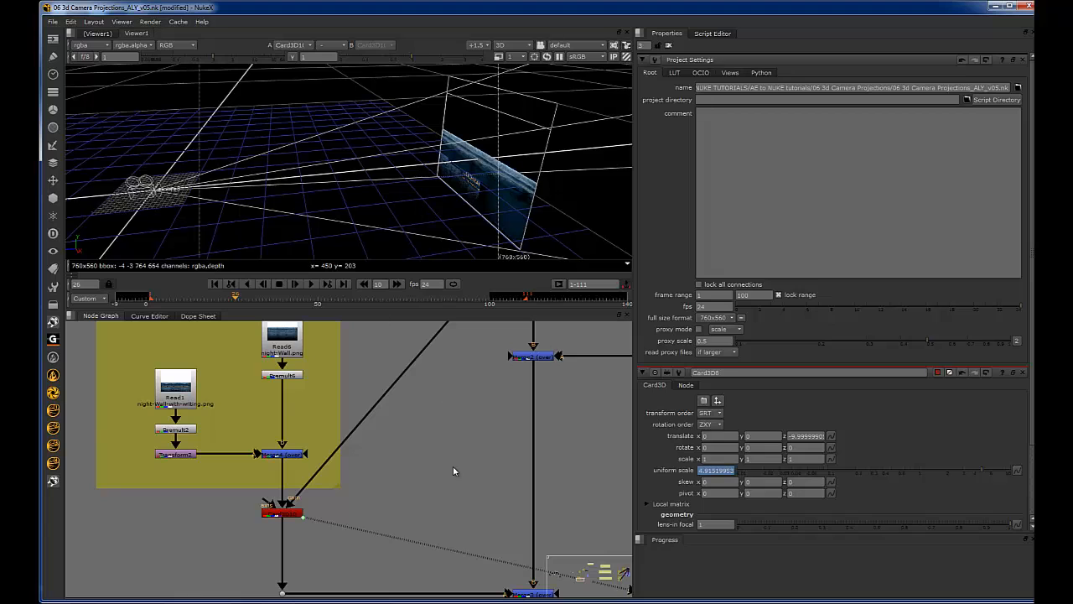
pyautogui.press('m')
pyautogui.scroll(-4, 461, 439)
pyautogui.scroll(2, 430, 468)
pyautogui.moveTo(430, 468); pyautogui.dragTo(360, 511, button='middle')
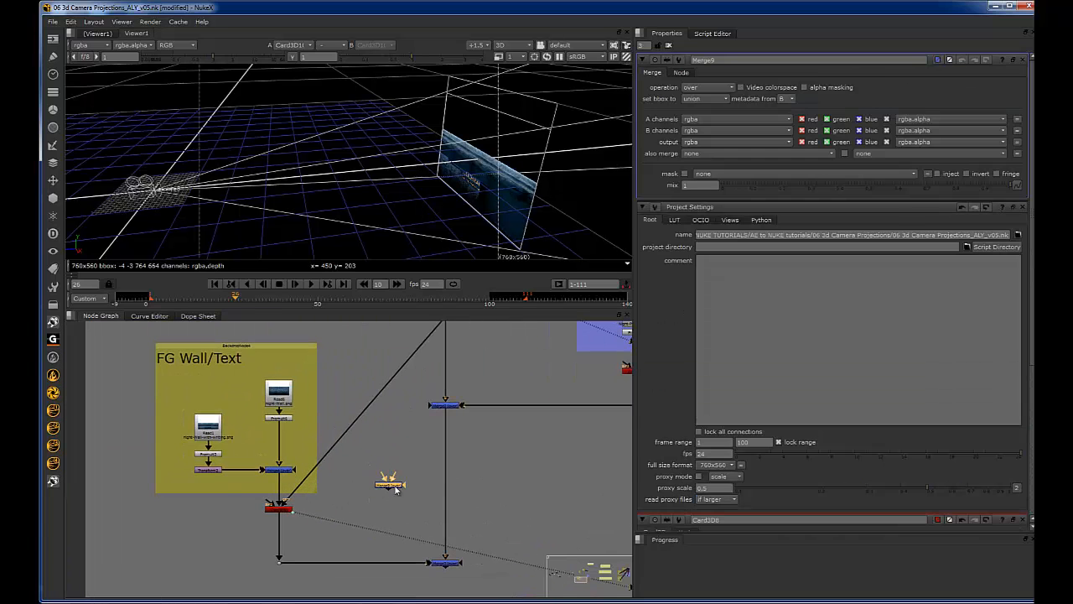
pyautogui.moveTo(391, 490); pyautogui.dragTo(280, 506)
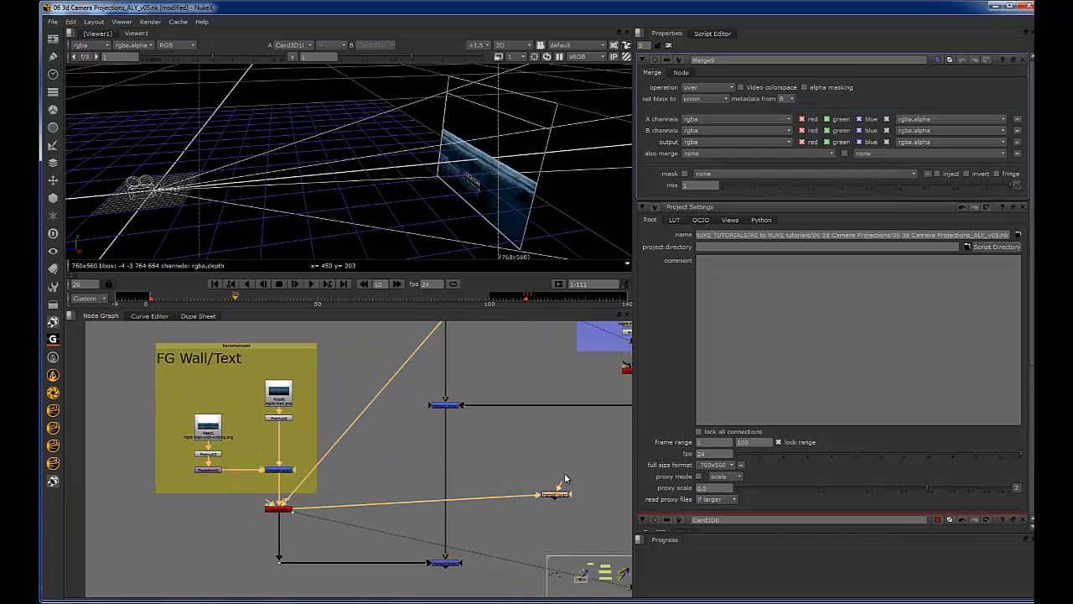
# Step: Connect the new Merge's other input to the Pyramids card and move the node up beside the main branch
pyautogui.moveTo(588, 347); pyautogui.dragTo(470, 438, button='middle')
pyautogui.moveTo(449, 507); pyautogui.dragTo(509, 433)
pyautogui.moveTo(511, 424)
pyautogui.mouseDown(button='middle')
pyautogui.moveTo(495, 478)
pyautogui.moveTo(501, 443)
pyautogui.mouseUp(button='middle')
pyautogui.moveTo(501, 470); pyautogui.dragTo(503, 485)
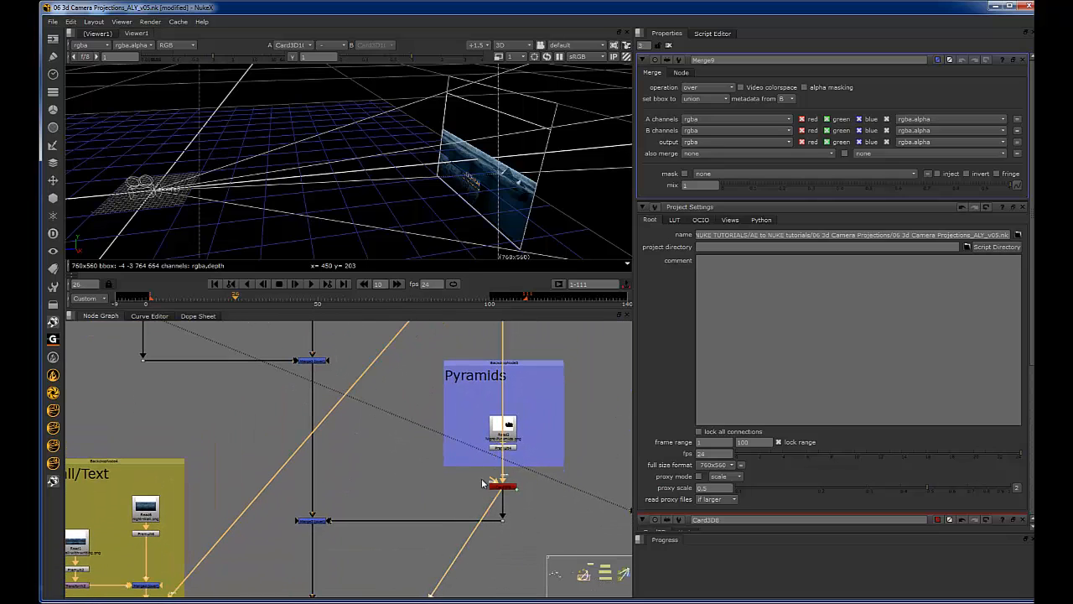
pyautogui.scroll(-2, 443, 560)
pyautogui.moveTo(442, 560); pyautogui.dragTo(467, 487, button='middle')
pyautogui.moveTo(450, 522); pyautogui.dragTo(293, 383)
pyautogui.scroll(4, 285, 385)
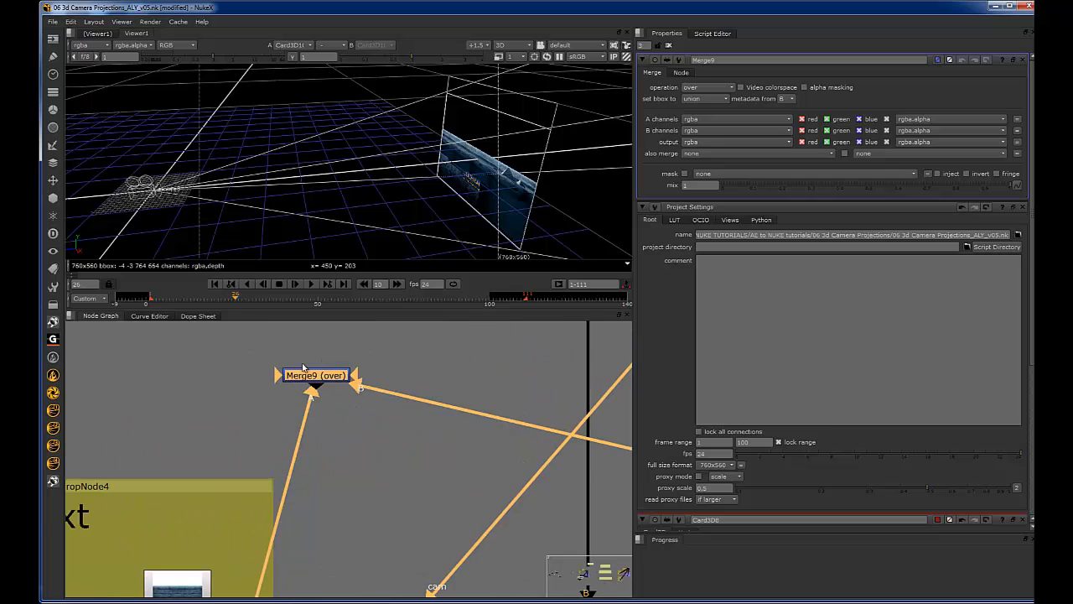
# Step: Connect additional inputs of the new Merge to the Night Sand card and the Night Sky card
pyautogui.moveTo(226, 361); pyautogui.dragTo(219, 374)
pyautogui.moveTo(220, 375); pyautogui.dragTo(280, 528, button='middle')
pyautogui.moveTo(280, 527); pyautogui.dragTo(286, 448)
pyautogui.moveTo(286, 448); pyautogui.dragTo(324, 590, button='middle')
pyautogui.moveTo(325, 590); pyautogui.dragTo(281, 431)
pyautogui.scroll(-2, 289, 457)
pyautogui.moveTo(310, 512); pyautogui.dragTo(269, 448, button='middle')
pyautogui.moveTo(307, 547); pyautogui.dragTo(616, 327)
pyautogui.moveTo(617, 327); pyautogui.dragTo(374, 439, button='middle')
pyautogui.moveTo(375, 439); pyautogui.dragTo(458, 358)
pyautogui.moveTo(458, 358); pyautogui.dragTo(451, 402, button='middle')
pyautogui.moveTo(450, 403); pyautogui.dragTo(241, 428)
# Step: Move the new Merge to free space below the Pyramids branch and show it in the viewer
pyautogui.scroll(-2, 239, 427)
pyautogui.scroll(-4, 220, 478)
pyautogui.moveTo(151, 549); pyautogui.dragTo(323, 458, button='middle')
pyautogui.scroll(4, 324, 457)
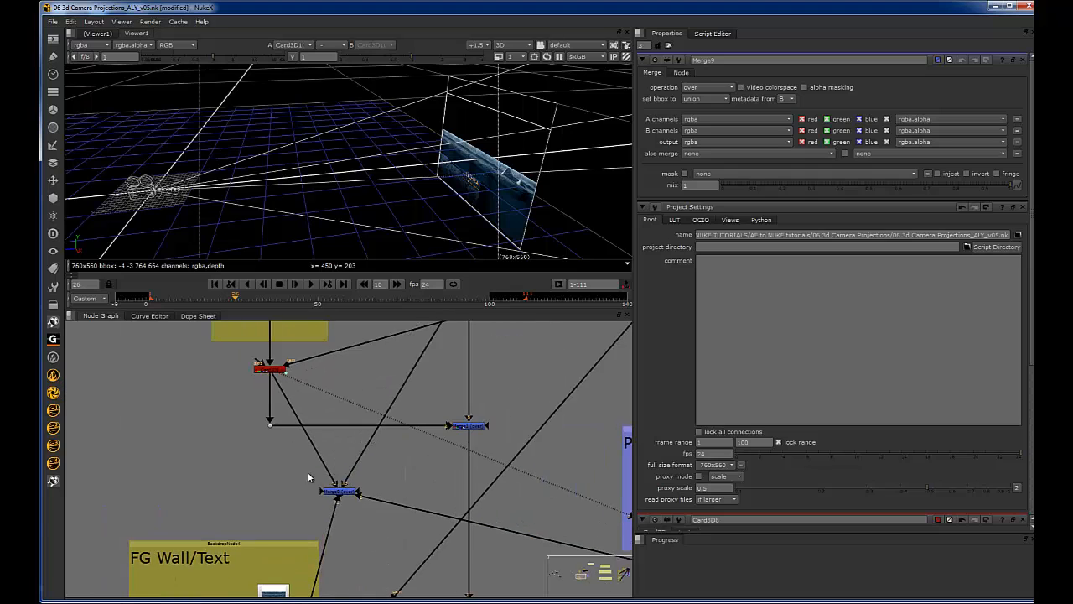
pyautogui.click(343, 494)
pyautogui.scroll(-5, 342, 495)
pyautogui.moveTo(347, 475); pyautogui.dragTo(474, 521)
pyautogui.moveTo(475, 521); pyautogui.dragTo(421, 453, button='middle')
pyautogui.moveTo(421, 454); pyautogui.dragTo(423, 494)
pyautogui.press('1')
pyautogui.scroll(5, 422, 495)
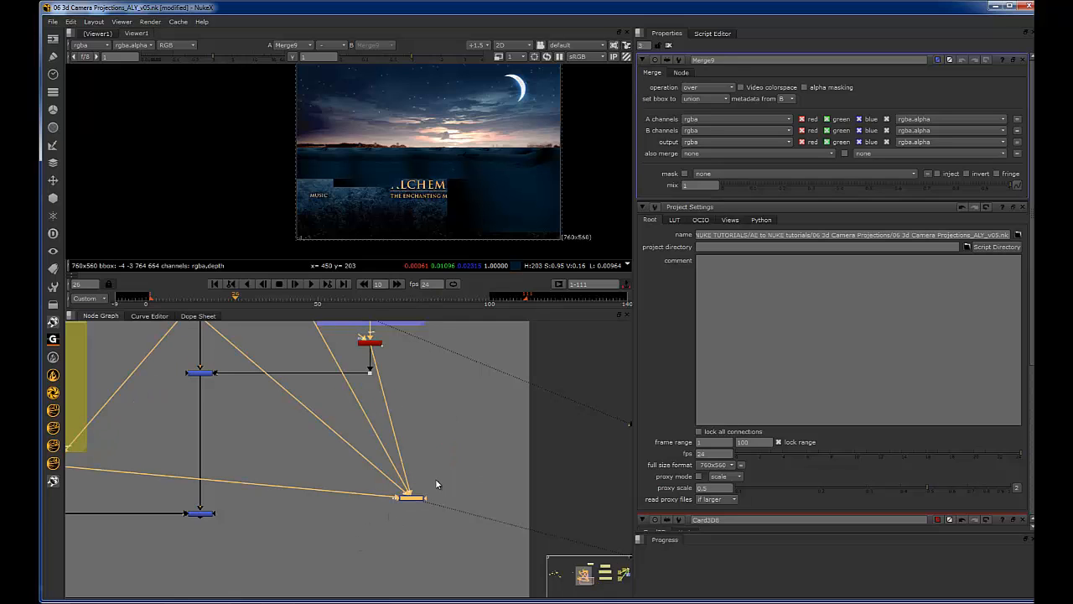
# Step: Hide the Merge's input connection lines and switch the viewer to the 3D view of the combined cards
pyautogui.press('d')
pyautogui.press('d')
pyautogui.click(365, 500)
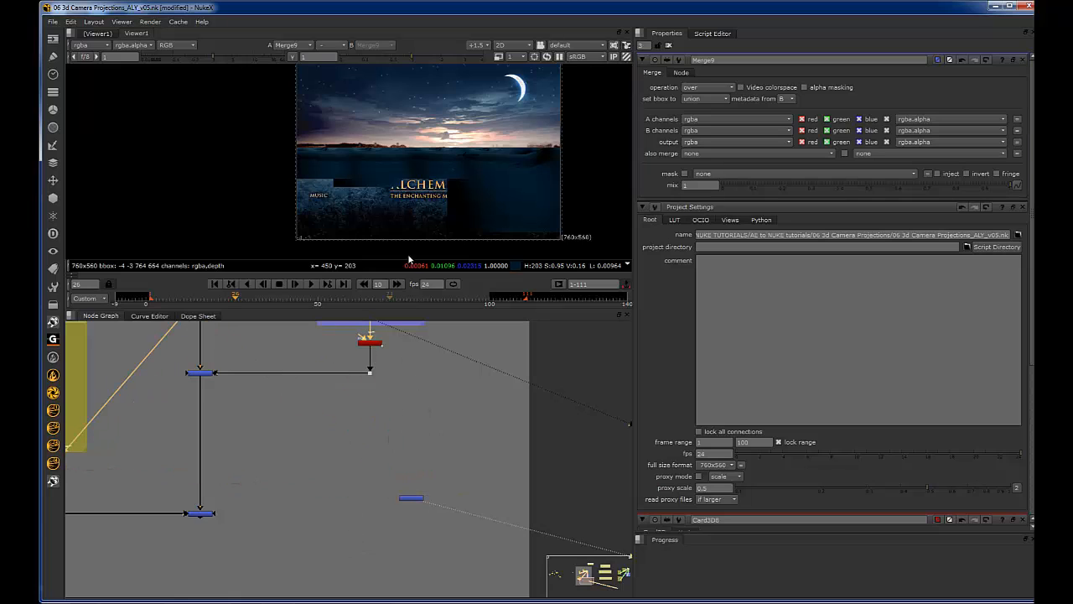
pyautogui.press('Tab')
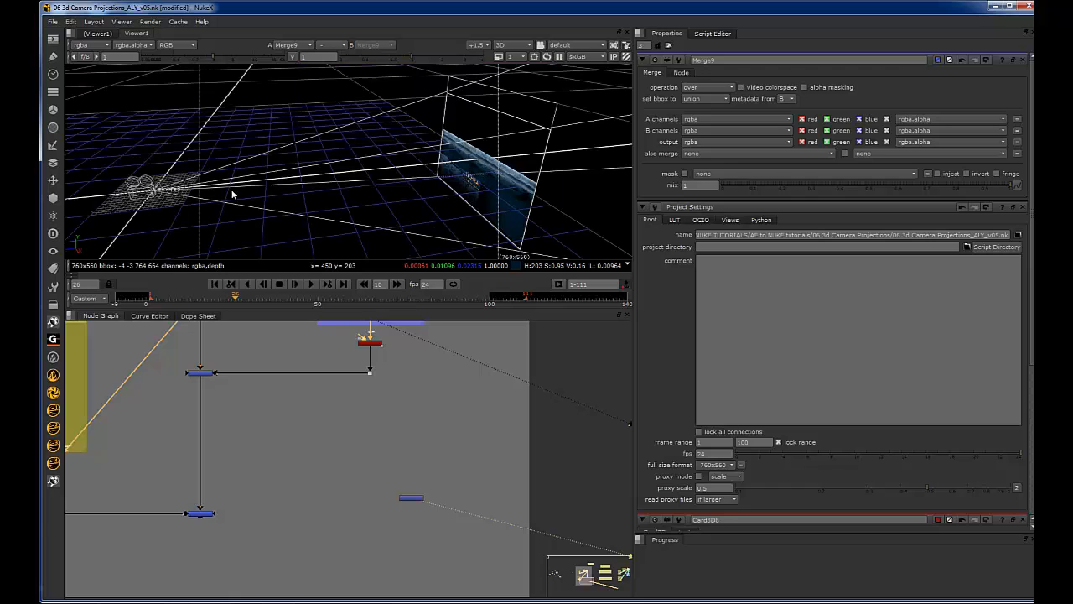
pyautogui.keyDown('ctrl'); pyautogui.moveTo(260, 198); pyautogui.dragTo(364, 143); pyautogui.keyUp('ctrl')
pyautogui.keyDown('alt'); pyautogui.moveTo(289, 171); pyautogui.dragTo(338, 157, button='middle'); pyautogui.keyUp('alt')
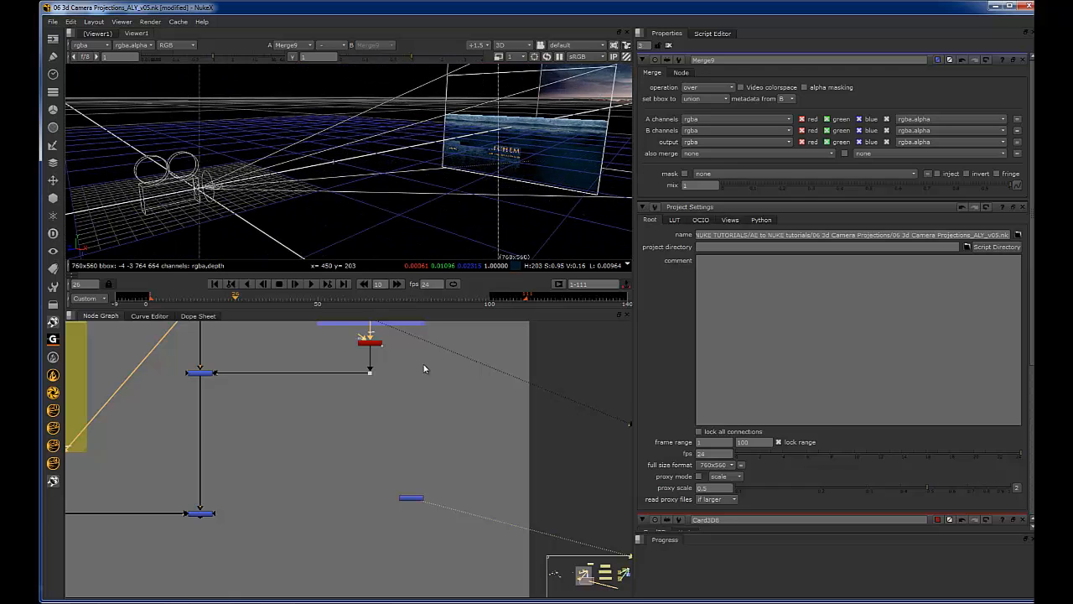
# Step: Open the Night Sky Card3D properties and set its Z translate to -826
pyautogui.scroll(-5, 389, 453)
pyautogui.scroll(5, 352, 376)
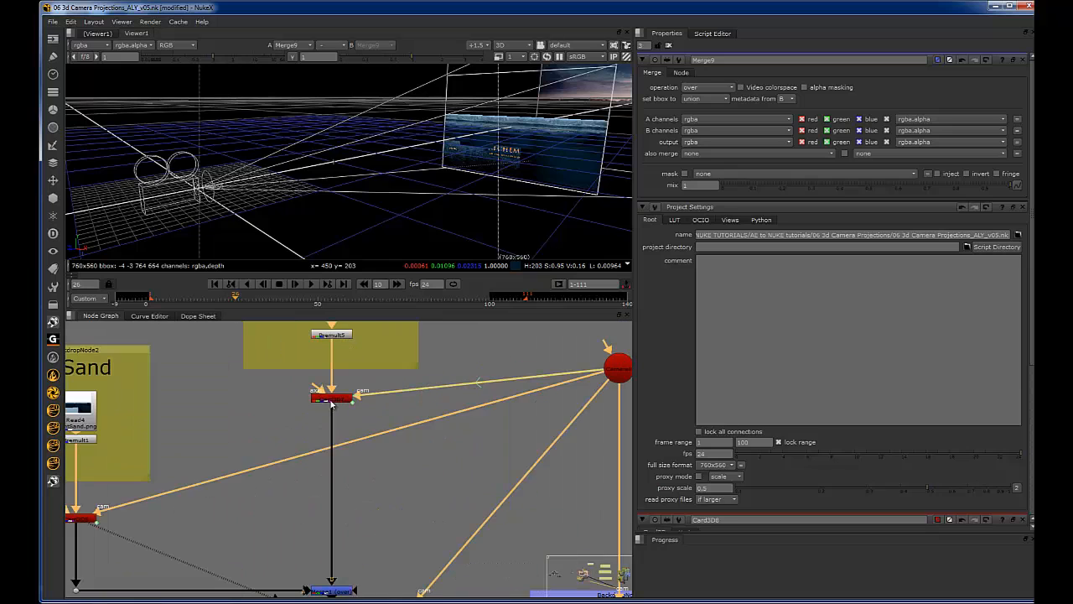
pyautogui.doubleClick(333, 399)
pyautogui.keyDown('ctrl'); pyautogui.moveTo(536, 145); pyautogui.dragTo(470, 165); pyautogui.keyUp('ctrl')
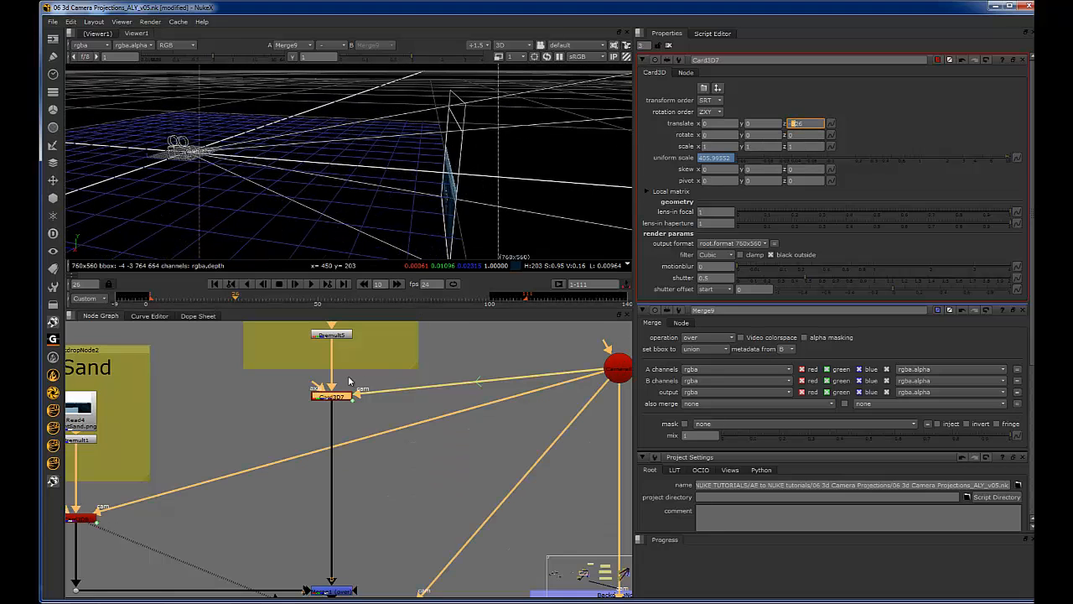
# Step: Clear the Merge and Project Settings properties out of the way so both open Card3D property sets show together
pyautogui.click(646, 311)
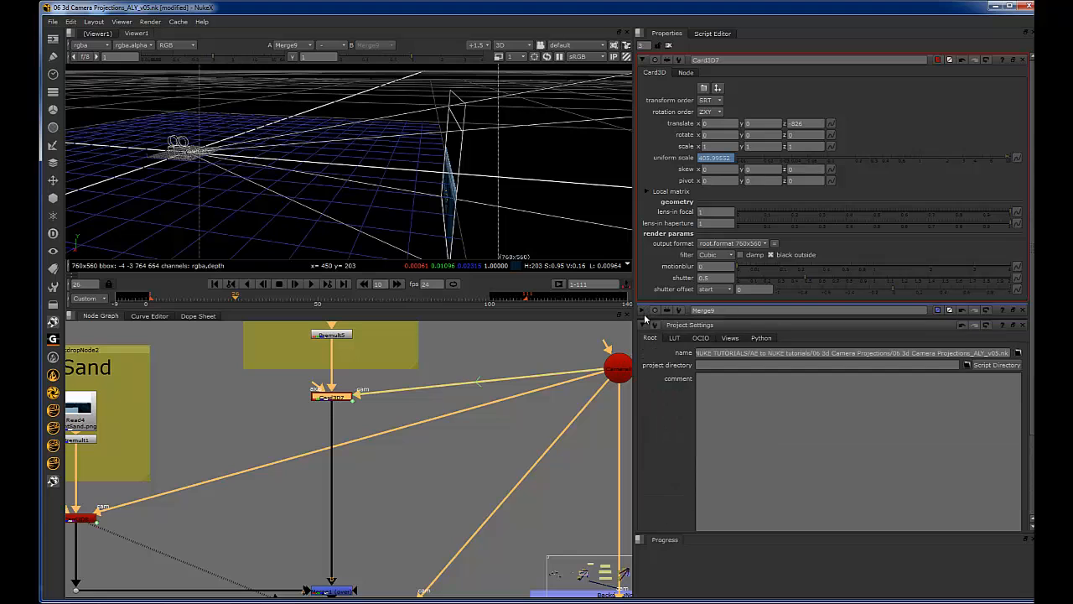
pyautogui.click(643, 324)
pyautogui.click(643, 310)
pyautogui.click(458, 163)
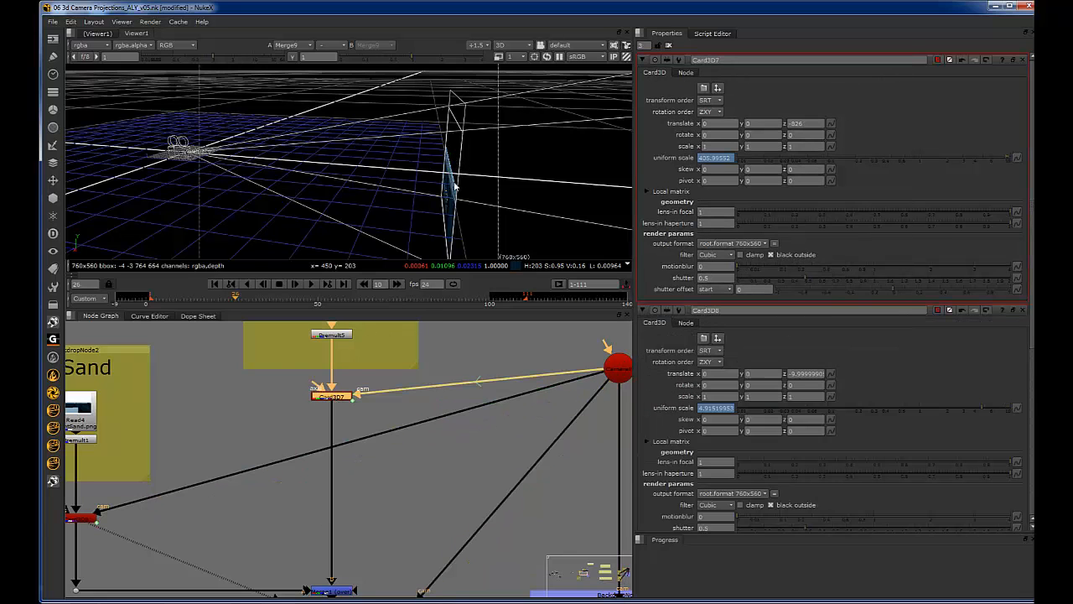
# Step: Set the Night Sky card's Z translate to -806
pyautogui.keyDown('ctrl'); pyautogui.moveTo(455, 188); pyautogui.dragTo(475, 188); pyautogui.keyUp('ctrl')
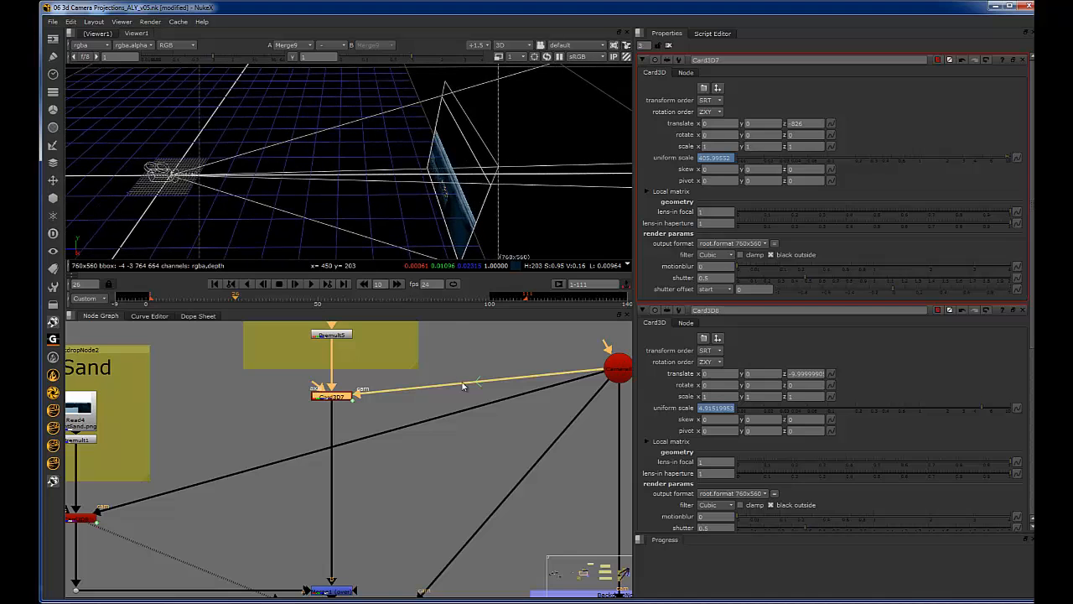
pyautogui.scroll(-4, 431, 423)
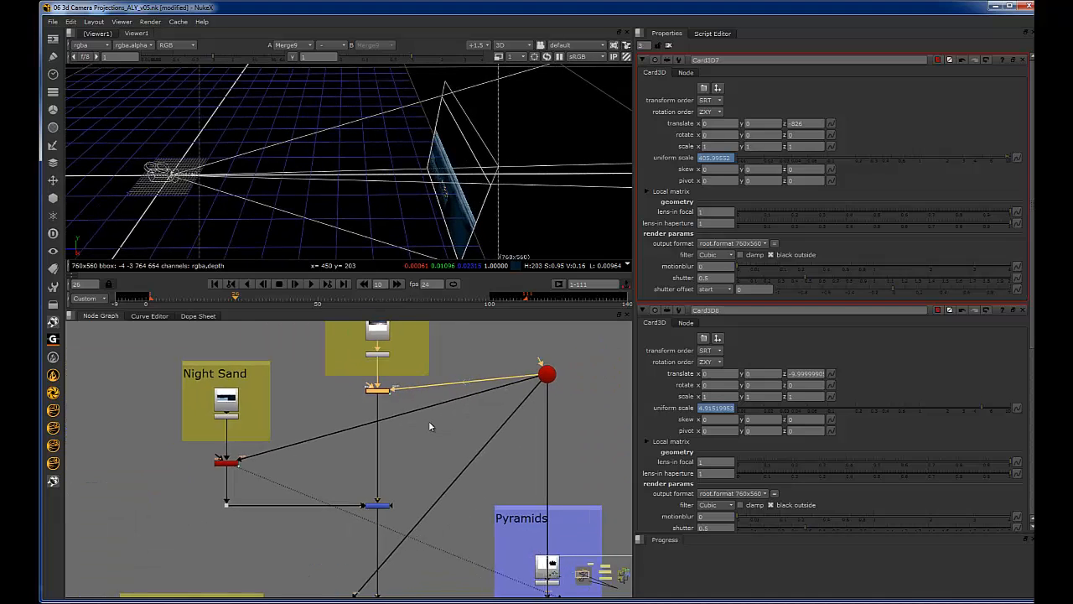
pyautogui.click(798, 124)
pyautogui.scroll(4, 798, 123)
pyautogui.scroll(-4, 288, 390)
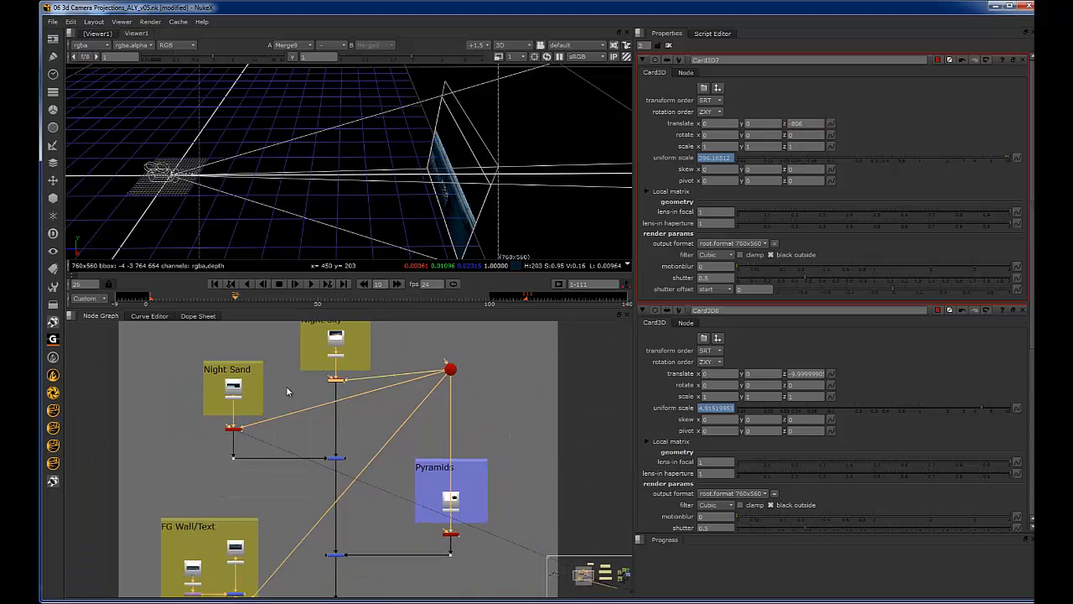
# Step: Show the Night Sand card in the viewer and move the FG Wall/Text card toward the camera, to Z about -2.58
pyautogui.click(224, 413)
pyautogui.moveTo(208, 429); pyautogui.dragTo(205, 430)
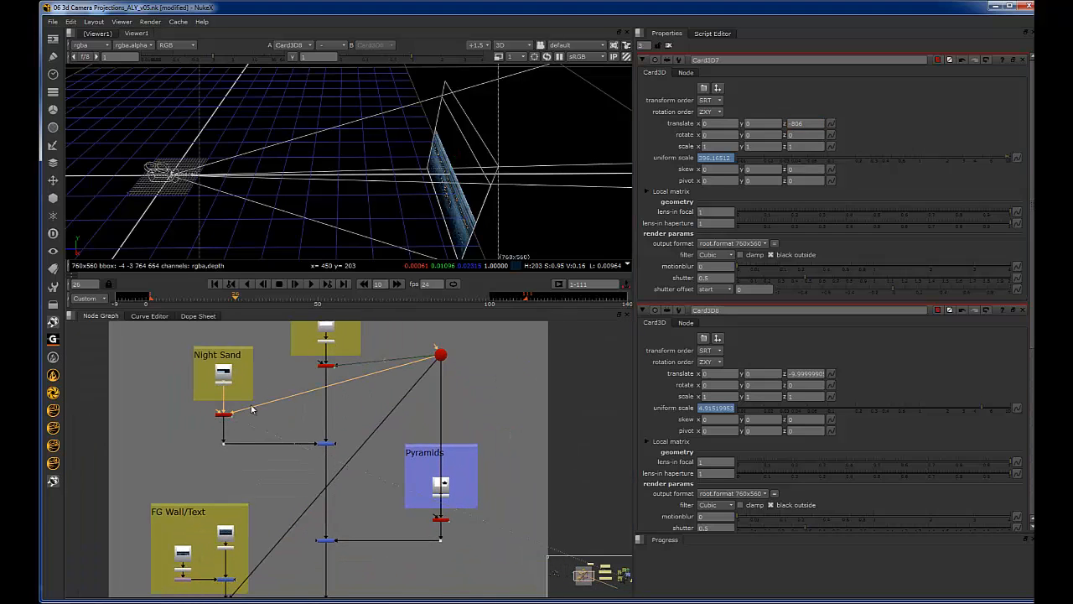
pyautogui.keyDown('ctrl'); pyautogui.moveTo(504, 173); pyautogui.dragTo(394, 181); pyautogui.keyUp('ctrl')
pyautogui.click(468, 174)
pyautogui.keyDown('ctrl'); pyautogui.moveTo(394, 181); pyautogui.dragTo(388, 245); pyautogui.keyUp('ctrl')
pyautogui.keyDown('ctrl'); pyautogui.moveTo(363, 205); pyautogui.dragTo(274, 194); pyautogui.keyUp('ctrl')
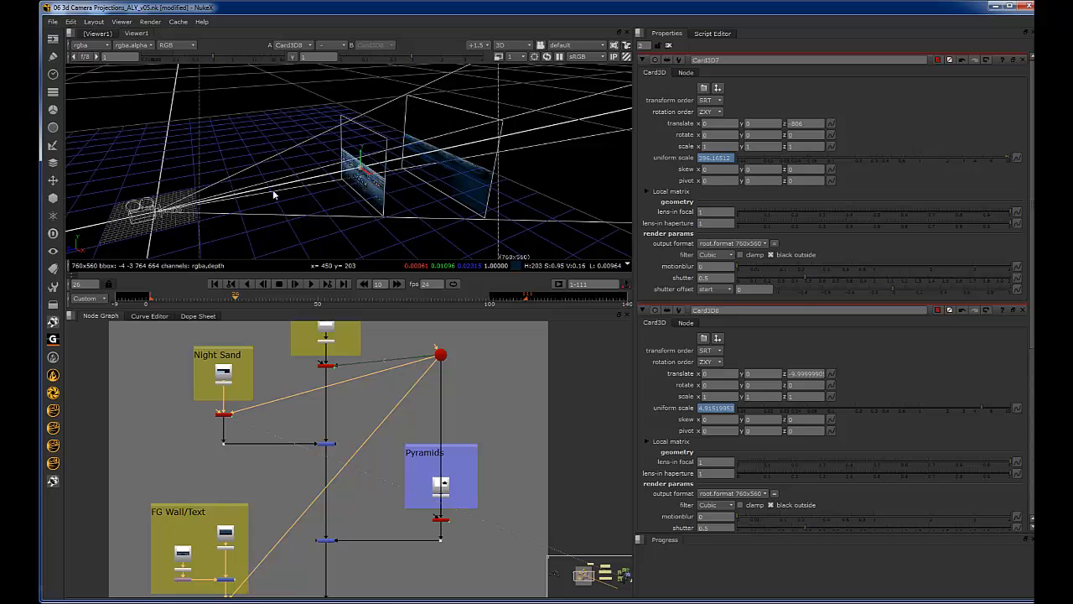
pyautogui.keyDown('ctrl'); pyautogui.moveTo(189, 220); pyautogui.dragTo(369, 193); pyautogui.keyUp('ctrl')
pyautogui.moveTo(270, 469); pyautogui.dragTo(277, 445, button='middle')
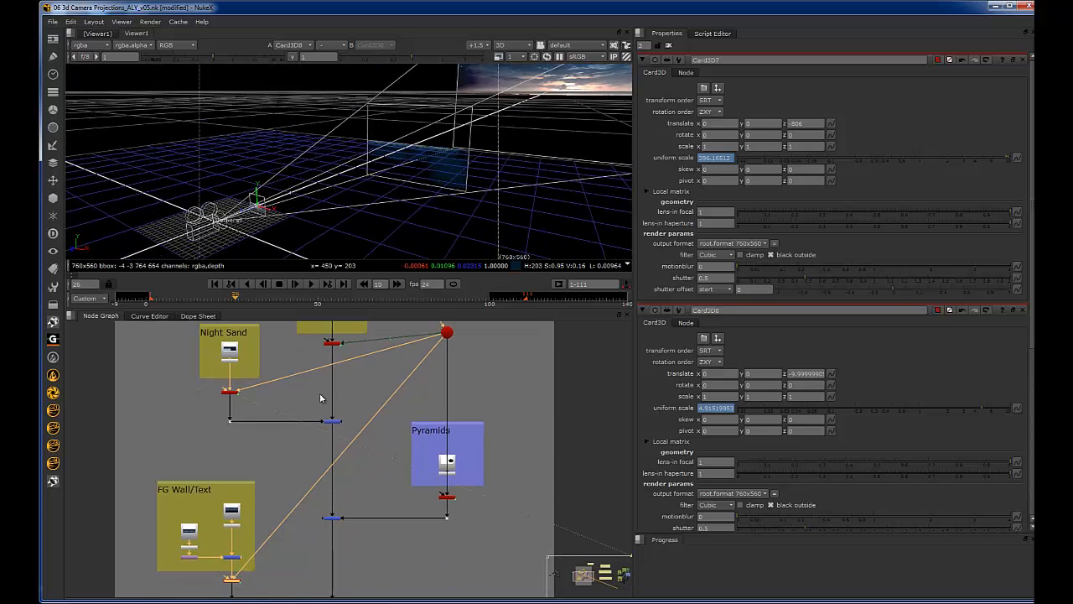
# Step: Bring the Night Sky card forward to Z about -237 and push the Night Sand card back to Z -202
pyautogui.click(333, 344)
pyautogui.keyDown('ctrl'); pyautogui.moveTo(528, 177); pyautogui.dragTo(482, 155); pyautogui.keyUp('ctrl')
pyautogui.click(310, 171)
pyautogui.keyDown('alt'); pyautogui.moveTo(299, 176); pyautogui.dragTo(348, 188, button='middle'); pyautogui.keyUp('alt')
pyautogui.click(309, 202)
pyautogui.moveTo(292, 198)
pyautogui.mouseDown()
pyautogui.moveTo(319, 185)
pyautogui.moveTo(442, 183)
pyautogui.moveTo(478, 158)
pyautogui.moveTo(299, 178)
pyautogui.mouseUp()
pyautogui.moveTo(196, 181); pyautogui.dragTo(528, 131)
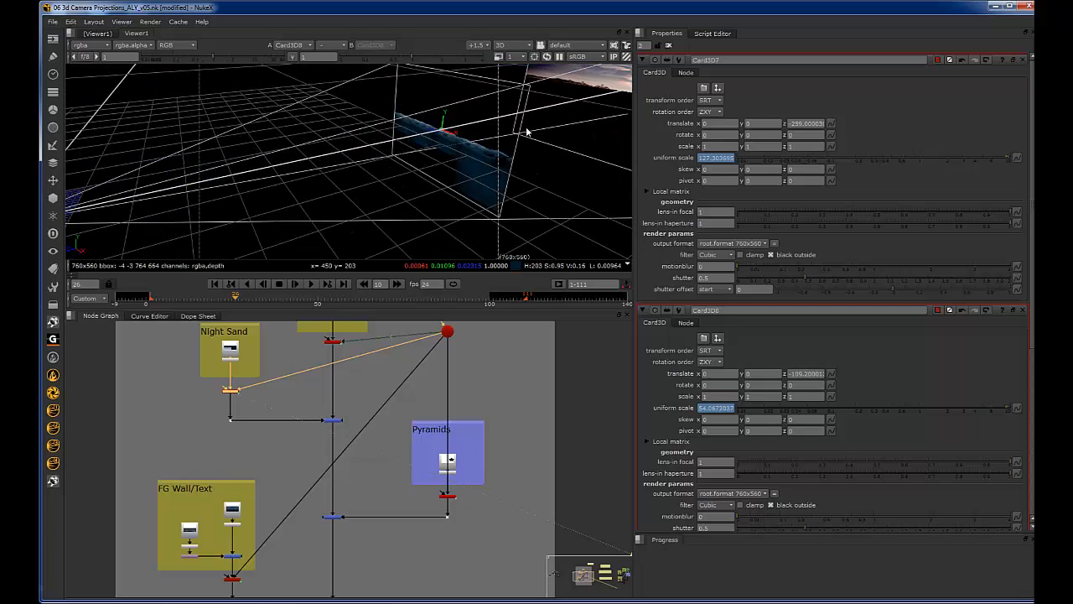
pyautogui.keyDown('alt'); pyautogui.moveTo(528, 132); pyautogui.dragTo(458, 151, button='middle'); pyautogui.keyUp('alt')
pyautogui.keyDown('ctrl'); pyautogui.moveTo(516, 141); pyautogui.dragTo(485, 153); pyautogui.keyUp('ctrl')
pyautogui.click(509, 162)
pyautogui.keyDown('ctrl'); pyautogui.moveTo(411, 145); pyautogui.dragTo(410, 188); pyautogui.keyUp('ctrl')
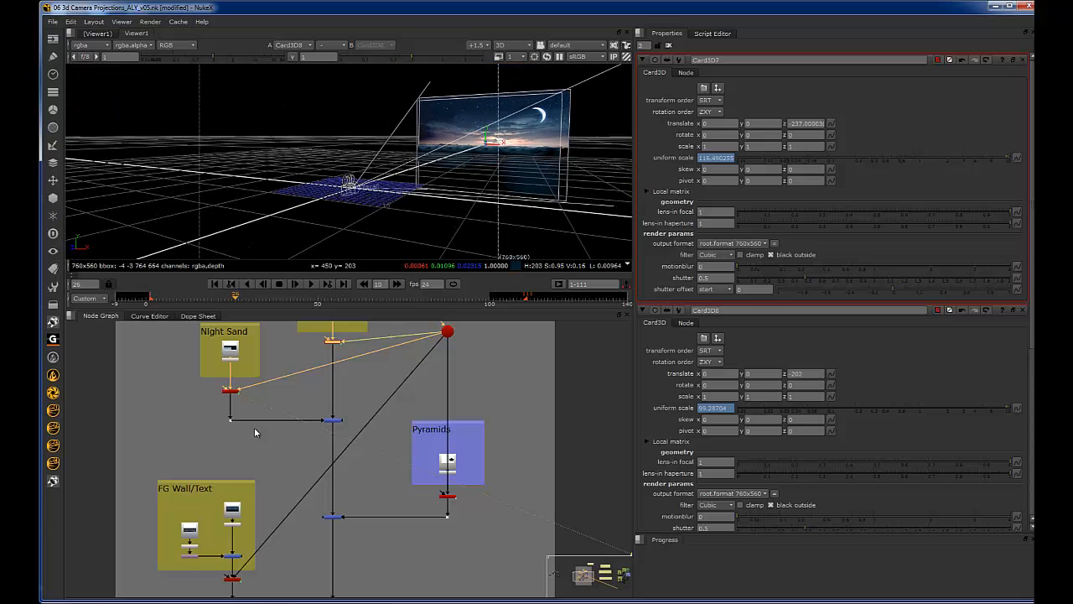
# Step: Open the properties of the Card3D node below the Pyramids branch and select that card
pyautogui.moveTo(371, 453); pyautogui.dragTo(338, 414, button='middle')
pyautogui.scroll(2, 396, 434)
pyautogui.doubleClick(426, 463)
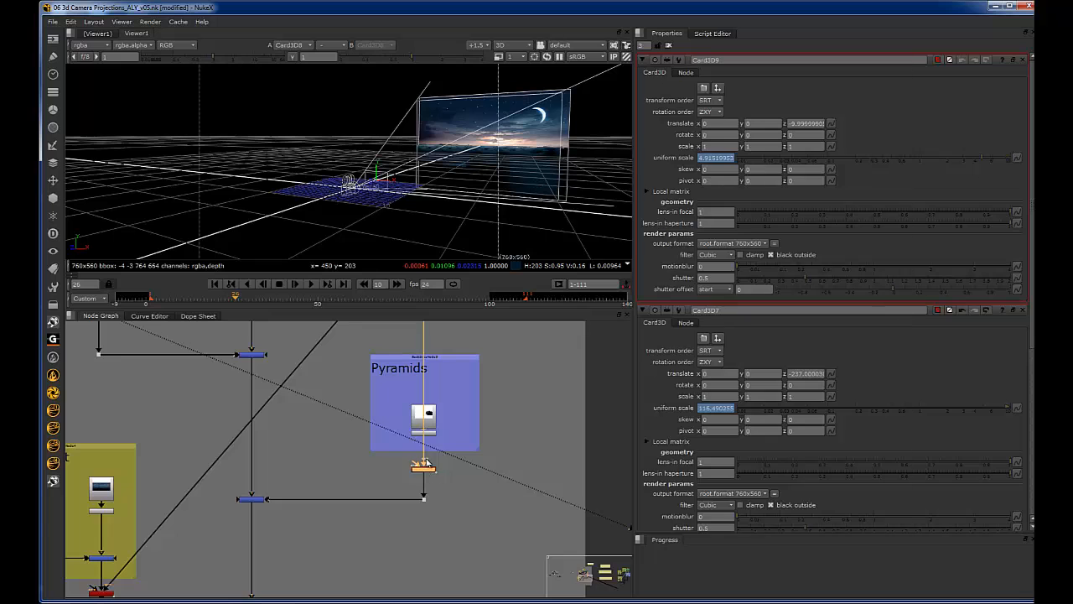
pyautogui.scroll(-4, 428, 461)
pyautogui.click(429, 500)
pyautogui.scroll(4, 426, 438)
pyautogui.click(407, 434)
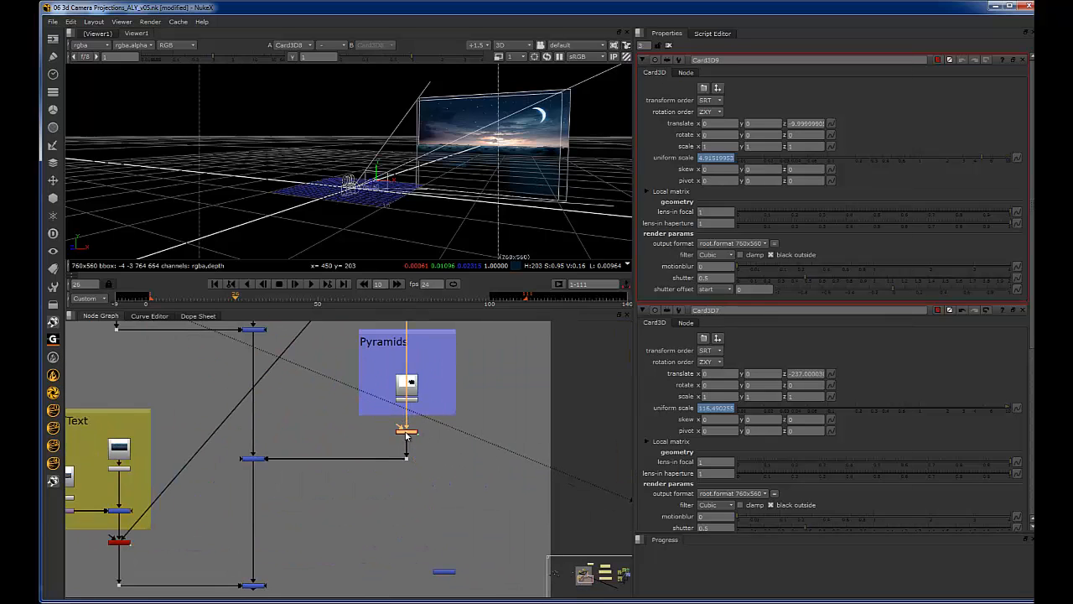
# Step: Push the Pyramids card away from the camera to Z -101
pyautogui.keyDown('ctrl'); pyautogui.moveTo(457, 163); pyautogui.dragTo(519, 114); pyautogui.keyUp('ctrl')
pyautogui.scroll(4, 374, 189)
pyautogui.scroll(-3, 374, 194)
pyautogui.scroll(-3, 439, 139)
pyautogui.keyDown('ctrl'); pyautogui.moveTo(438, 139); pyautogui.dragTo(386, 171); pyautogui.keyUp('ctrl')
pyautogui.scroll(-3, 385, 185)
pyautogui.scroll(-4, 513, 159)
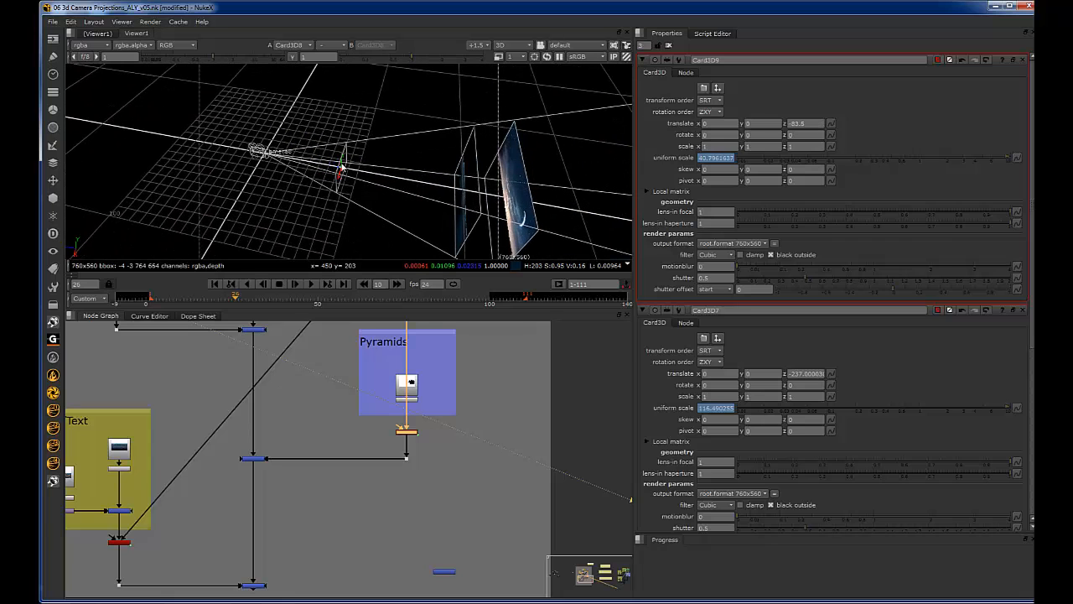
# Step: Push the Night Sand card slightly farther back and bring the Night Sky card forward to Z about -230.4
pyautogui.click(449, 186)
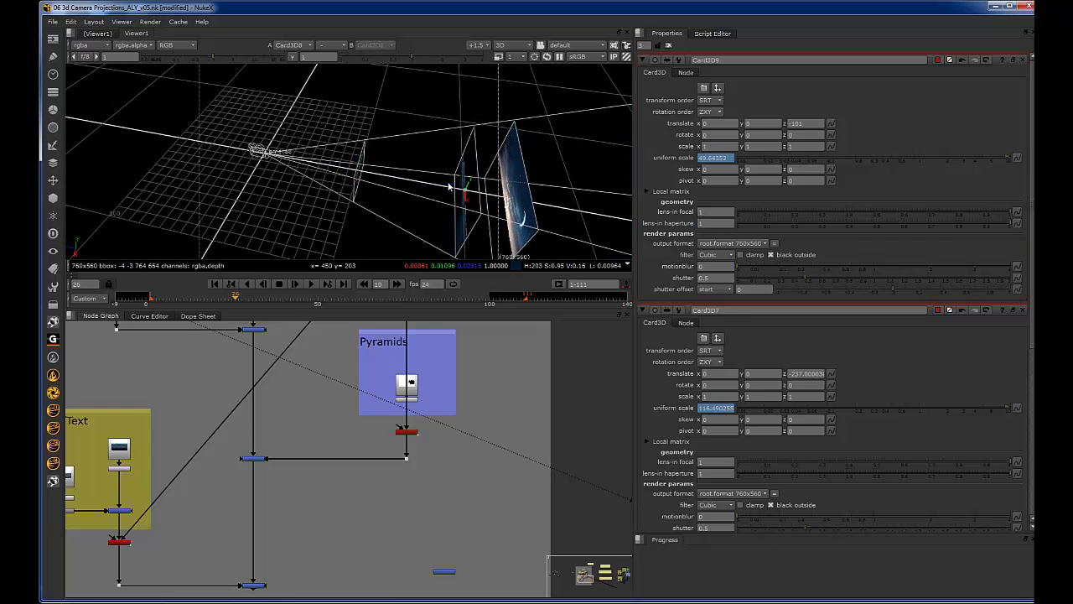
pyautogui.moveTo(451, 190); pyautogui.dragTo(478, 194)
pyautogui.click(515, 178)
pyautogui.keyDown('ctrl'); pyautogui.moveTo(478, 191); pyautogui.dragTo(344, 191); pyautogui.keyUp('ctrl')
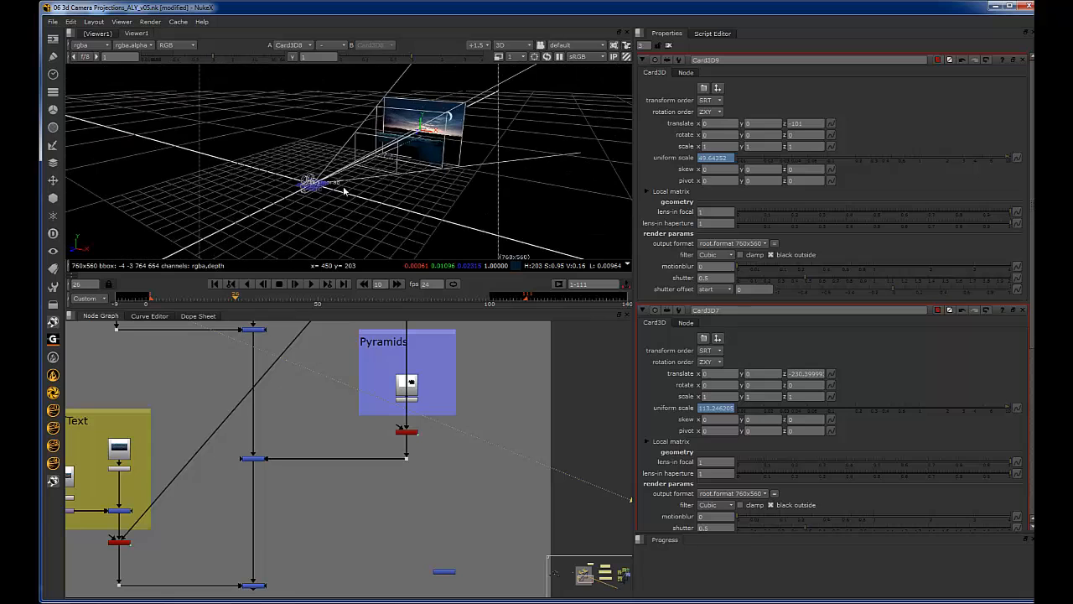
pyautogui.keyDown('alt'); pyautogui.moveTo(344, 190); pyautogui.dragTo(407, 176, button='middle'); pyautogui.keyUp('alt')
pyautogui.keyDown('alt'); pyautogui.moveTo(384, 190); pyautogui.dragTo(441, 123); pyautogui.keyUp('alt')
pyautogui.keyDown('alt'); pyautogui.moveTo(441, 123); pyautogui.dragTo(401, 169, button='middle'); pyautogui.keyUp('alt')
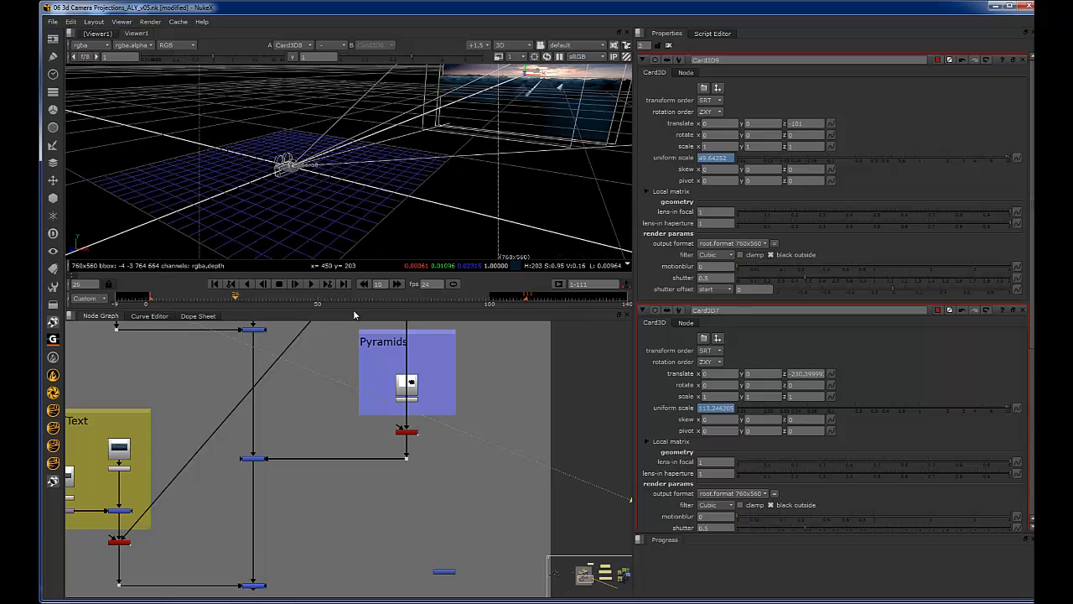
# Step: Open the FG Wall/Text card's properties and push the card back to Z about -7.2
pyautogui.keyDown('alt'); pyautogui.moveTo(257, 386); pyautogui.dragTo(294, 473); pyautogui.keyUp('alt')
pyautogui.keyDown('alt'); pyautogui.moveTo(147, 592); pyautogui.dragTo(156, 514); pyautogui.keyUp('alt')
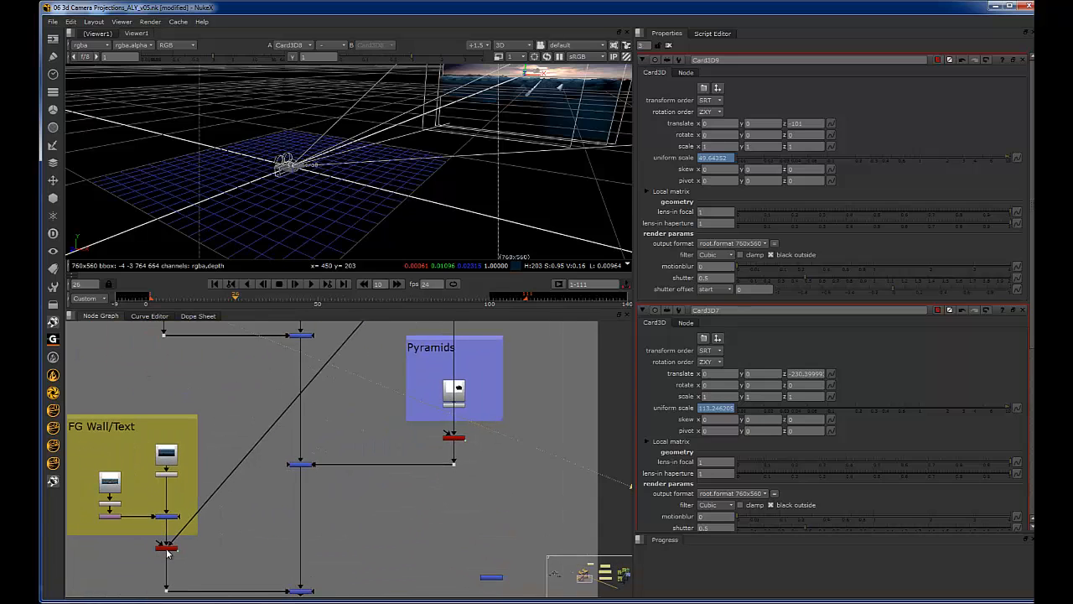
pyautogui.click(167, 547)
pyautogui.press('f')
pyautogui.keyDown('ctrl'); pyautogui.moveTo(336, 158); pyautogui.dragTo(555, 91); pyautogui.keyUp('ctrl')
pyautogui.scroll(-3, 451, 139)
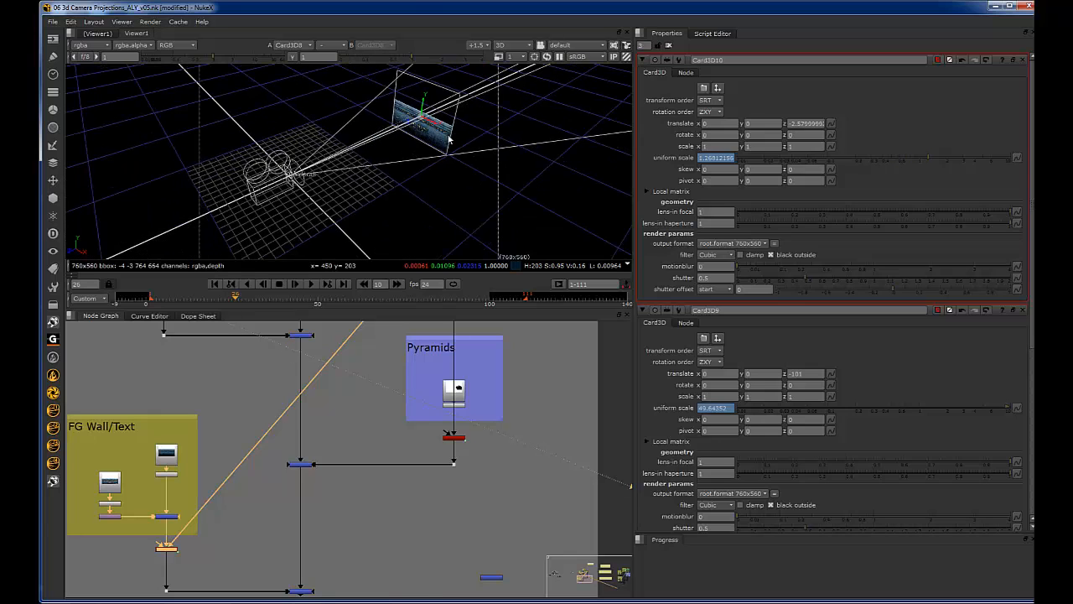
pyautogui.keyDown('ctrl'); pyautogui.moveTo(449, 139); pyautogui.dragTo(415, 146); pyautogui.keyUp('ctrl')
pyautogui.scroll(-5, 328, 160)
pyautogui.keyDown('ctrl'); pyautogui.moveTo(328, 159); pyautogui.dragTo(350, 153); pyautogui.keyUp('ctrl')
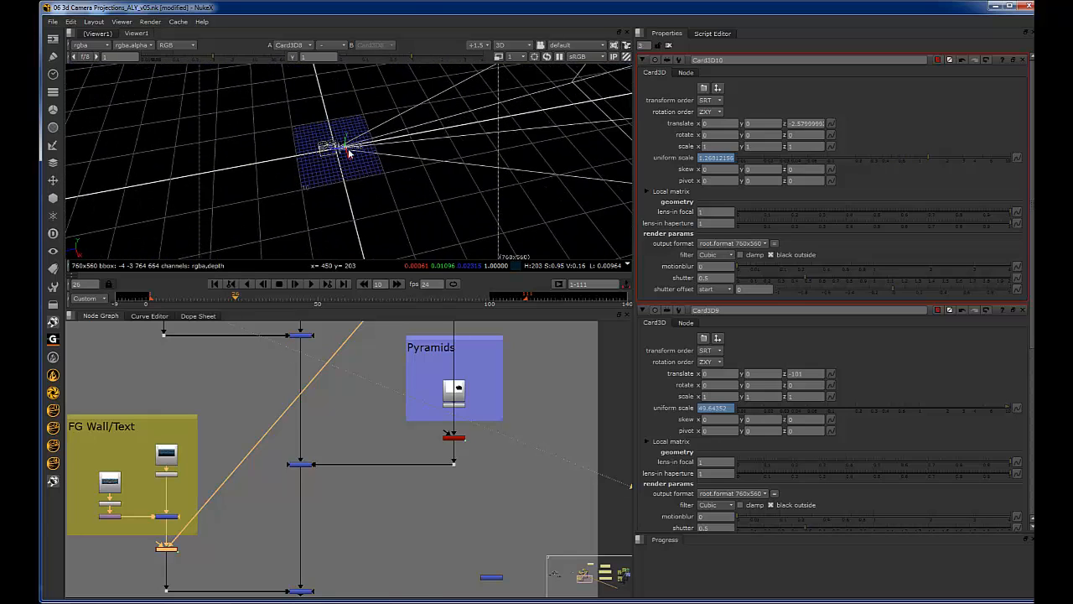
pyautogui.keyDown('ctrl'); pyautogui.moveTo(424, 136); pyautogui.dragTo(411, 155); pyautogui.keyUp('ctrl')
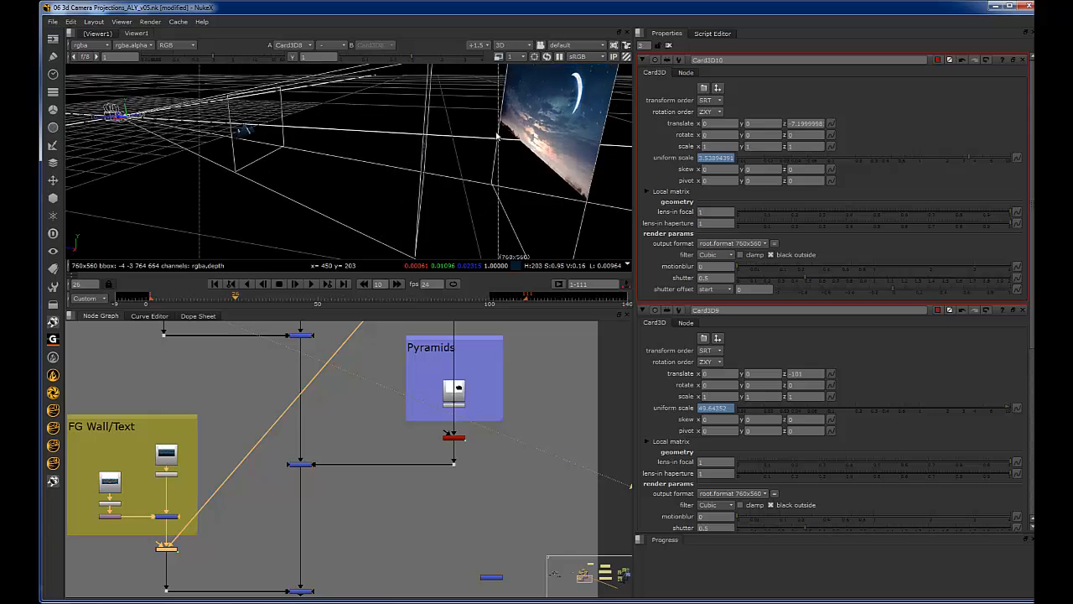
# Step: Select the Night Sky card in the 3D view and inspect the spacing of all cards from behind the camera
pyautogui.click(545, 142)
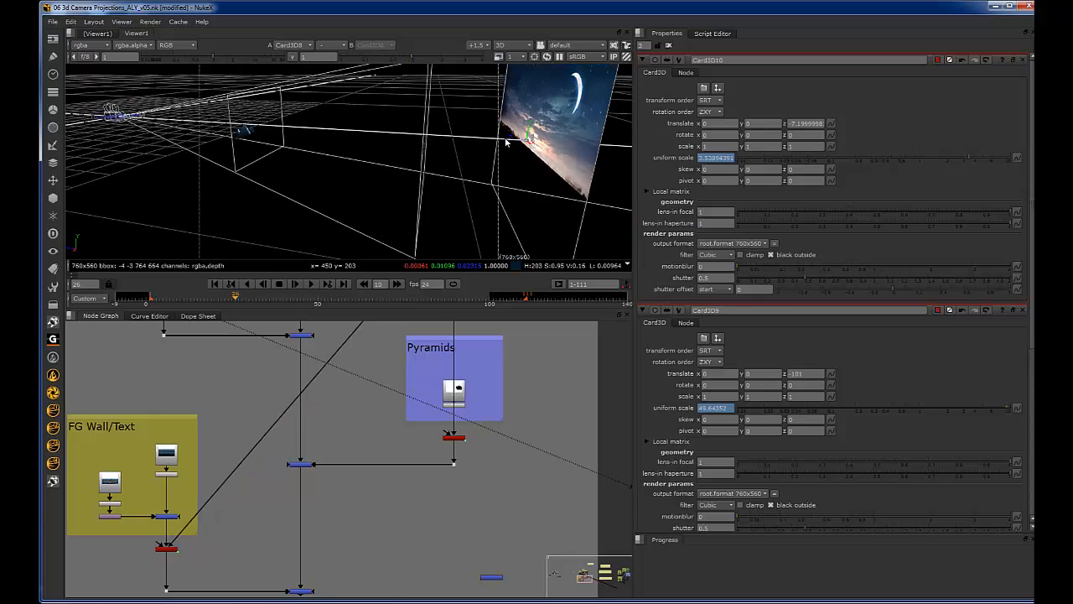
pyautogui.keyDown('ctrl'); pyautogui.moveTo(505, 143); pyautogui.dragTo(342, 249); pyautogui.keyUp('ctrl')
pyautogui.scroll(-3, 386, 385)
pyautogui.moveTo(394, 325); pyautogui.dragTo(366, 401, button='middle')
pyautogui.moveTo(275, 510); pyautogui.dragTo(312, 463, button='middle')
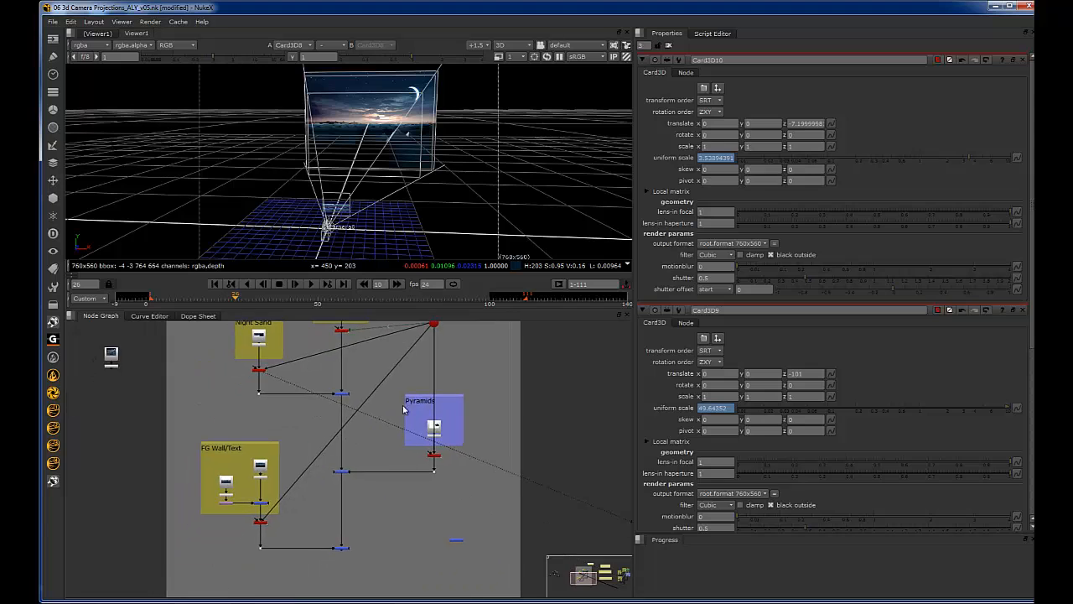
# Step: Insert a Dot directly below the camera node so the cards' camera connections branch from it
pyautogui.moveTo(440, 347); pyautogui.dragTo(413, 415, button='middle')
pyautogui.scroll(4, 413, 413)
pyautogui.moveTo(396, 377); pyautogui.dragTo(397, 363)
pyautogui.moveTo(414, 354); pyautogui.dragTo(426, 380, button='middle')
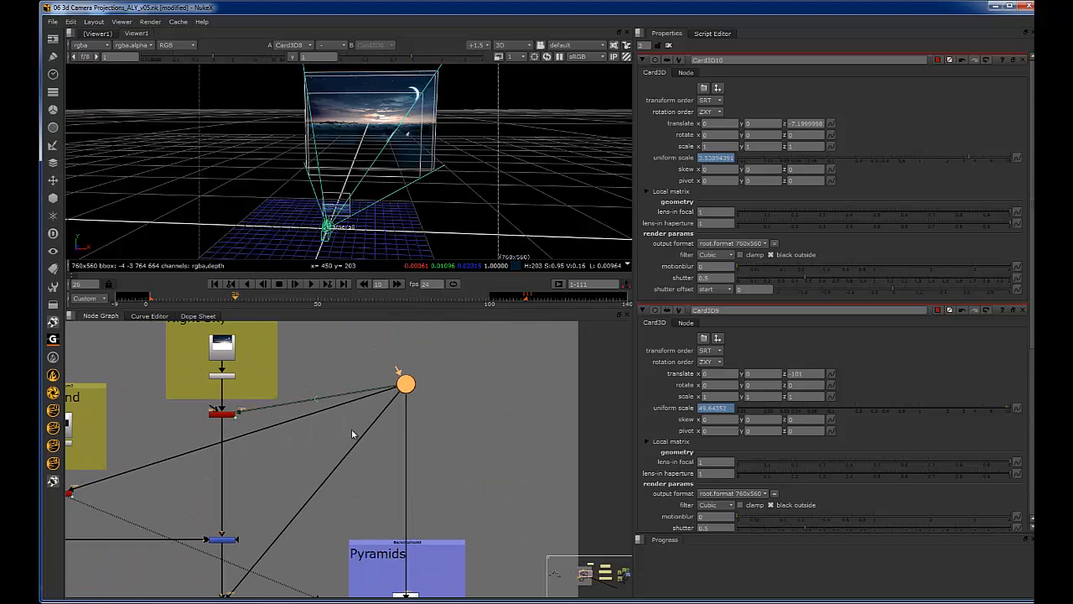
pyautogui.scroll(-4, 395, 383)
pyautogui.moveTo(241, 486); pyautogui.dragTo(315, 424, button='middle')
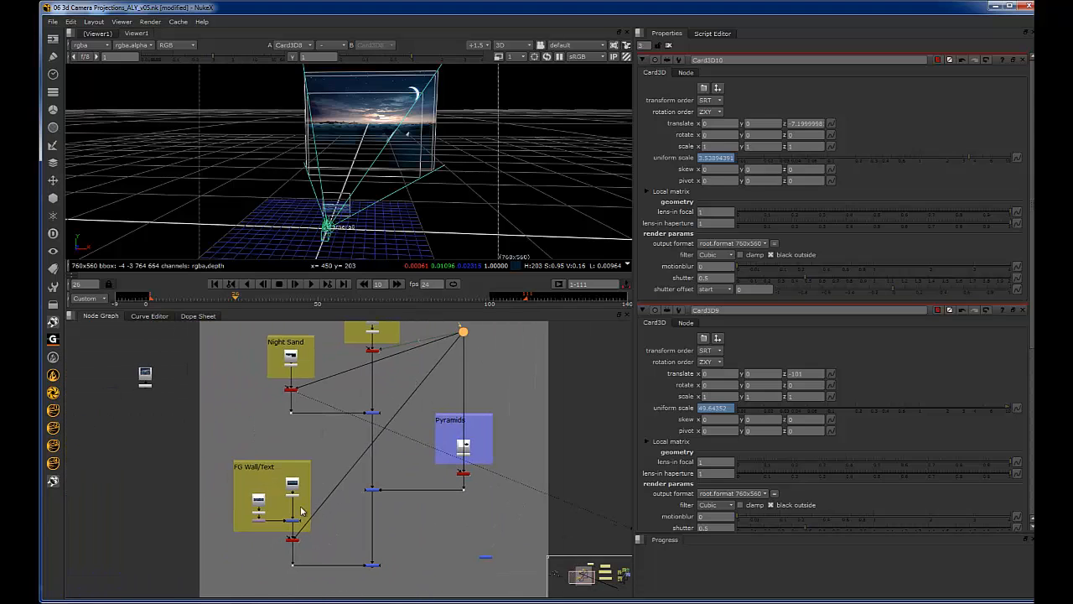
pyautogui.moveTo(470, 327); pyautogui.dragTo(420, 412, button='middle')
pyautogui.scroll(3, 420, 413)
pyautogui.click(418, 432)
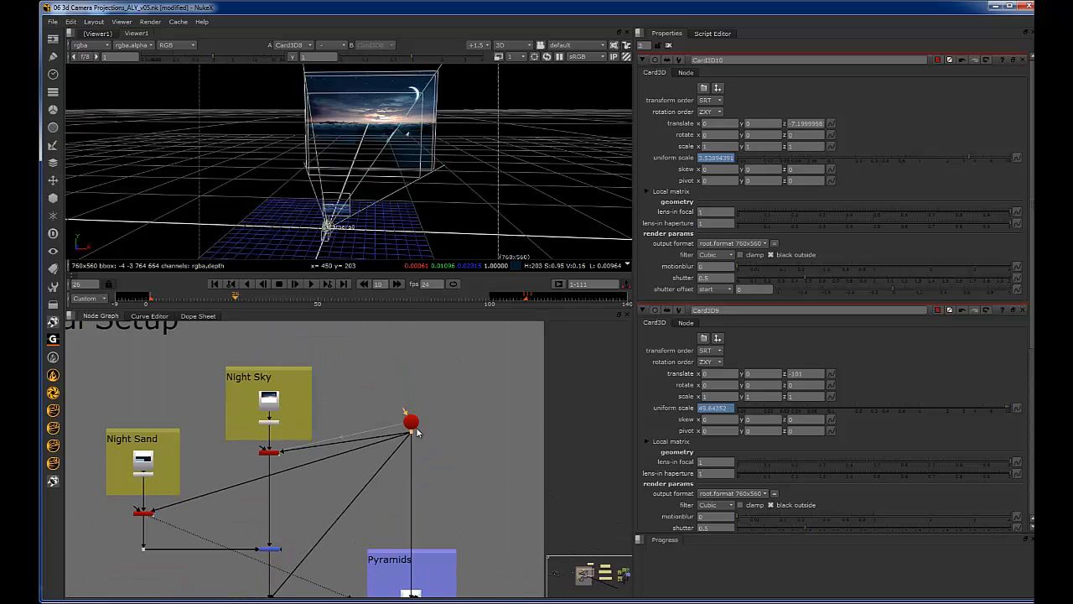
pyautogui.scroll(1, 437, 386)
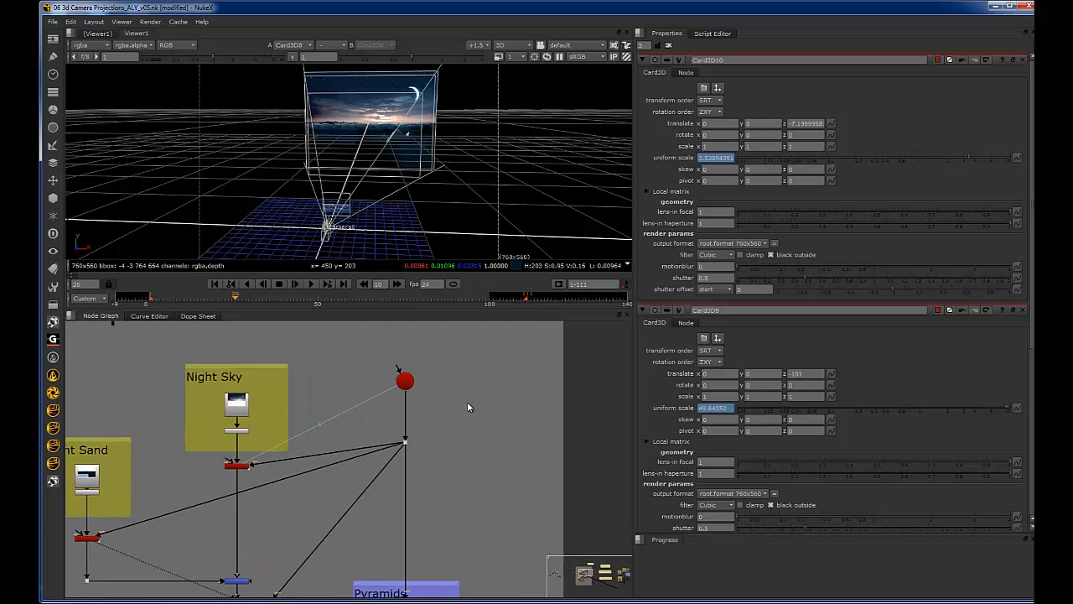
# Step: Add a single Output_Pipe node beside the camera, removing the duplicate, and connect it to the dot
pyautogui.click(62, 288)
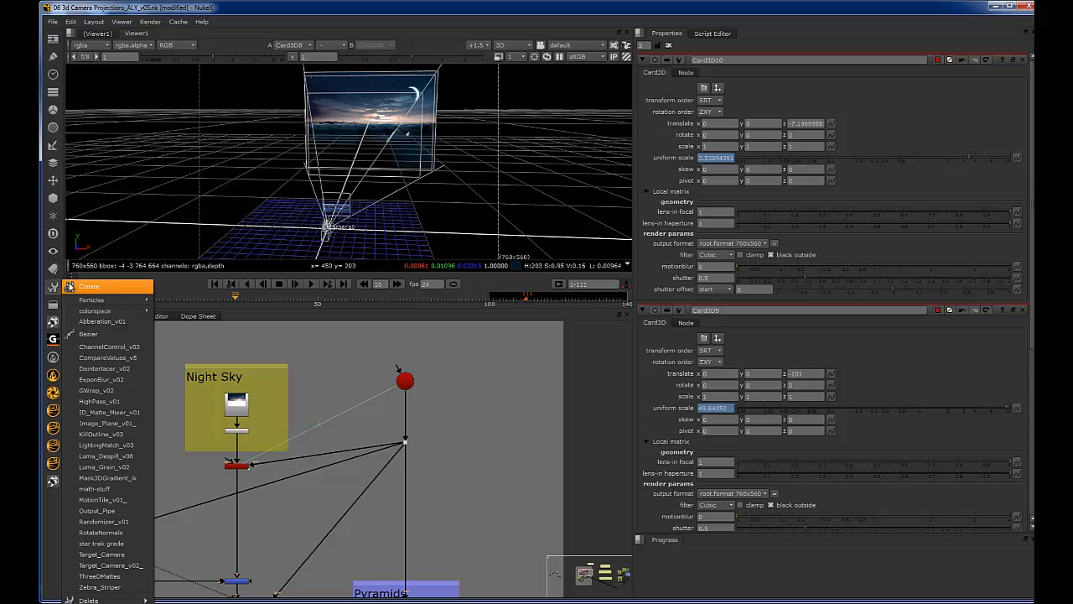
pyautogui.click(105, 511)
pyautogui.scroll(4, 454, 409)
pyautogui.click(522, 355)
pyautogui.press('Tab')
pyautogui.write('ou')
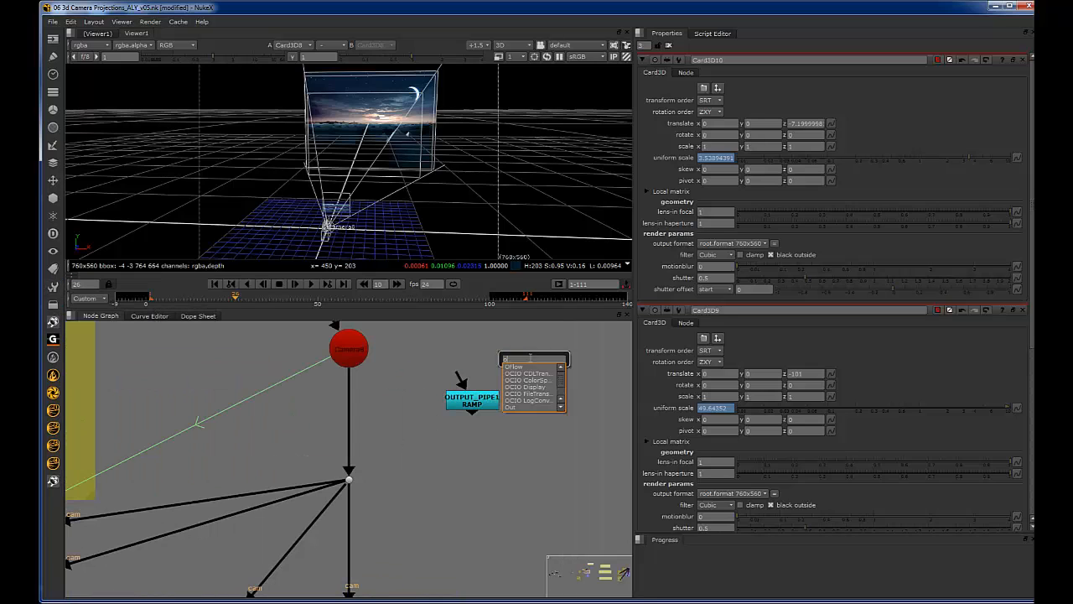
pyautogui.click(538, 378)
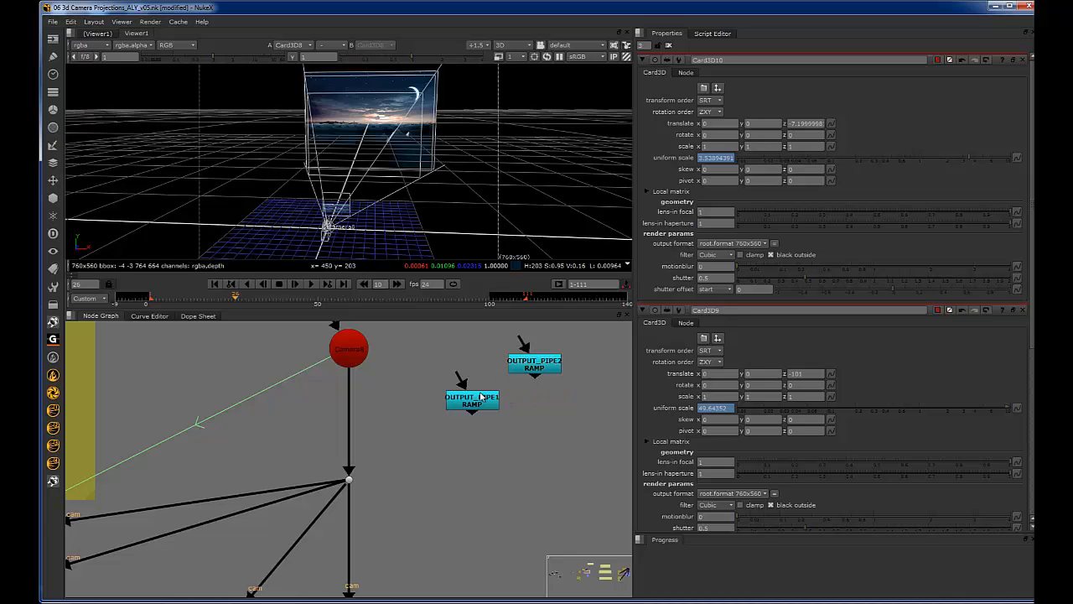
pyautogui.click(482, 398)
pyautogui.press('Delete')
pyautogui.moveTo(537, 363); pyautogui.dragTo(459, 477)
# Step: Set the Output_Pipe node's Name to Camera
pyautogui.doubleClick(462, 407)
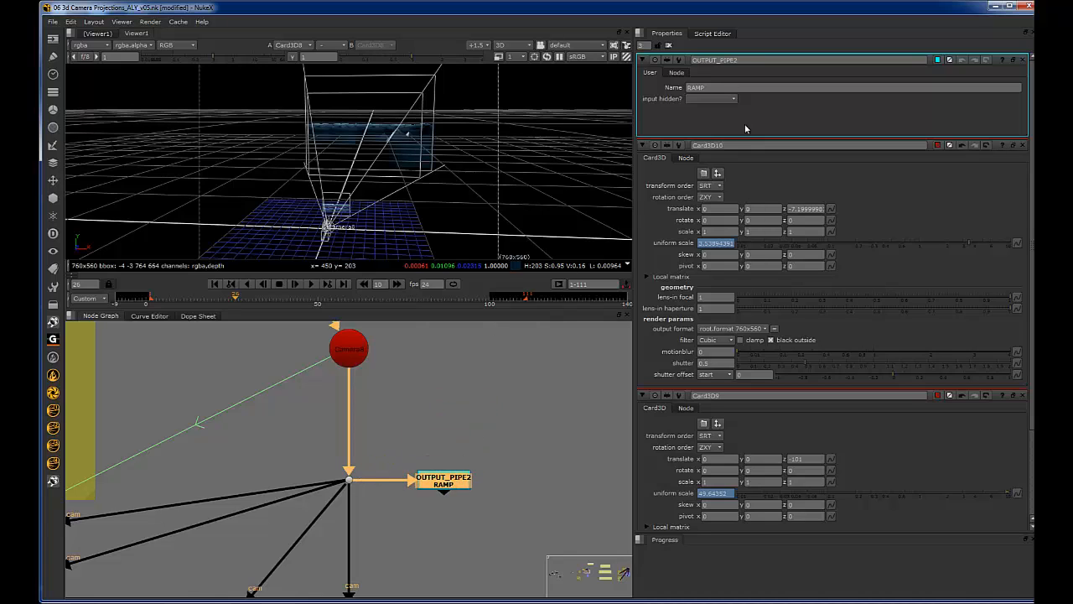
pyautogui.click(676, 87)
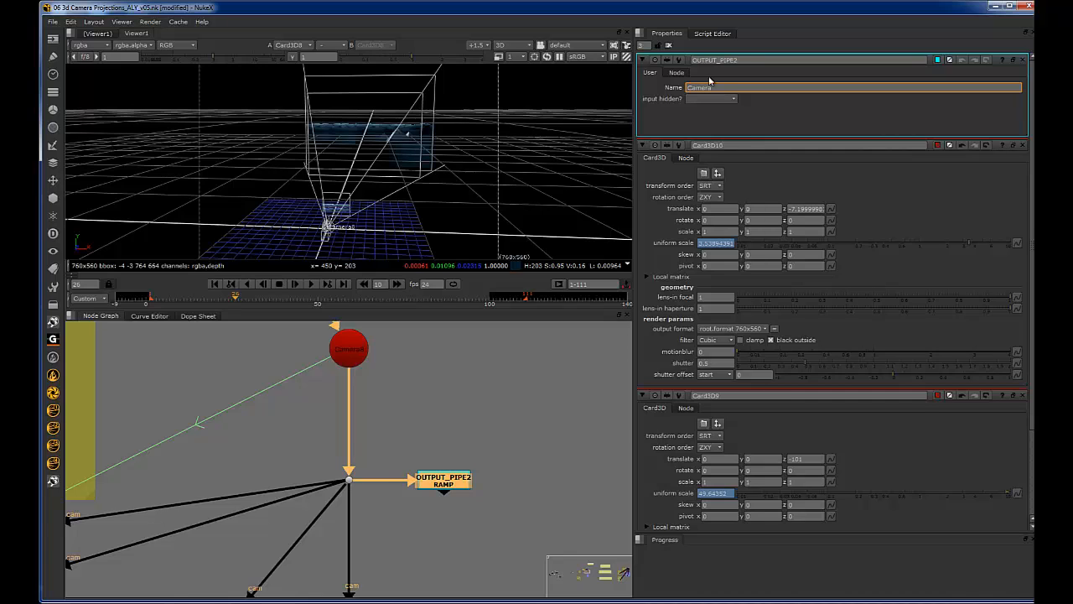
pyautogui.write('Camera')
pyautogui.press('Return')
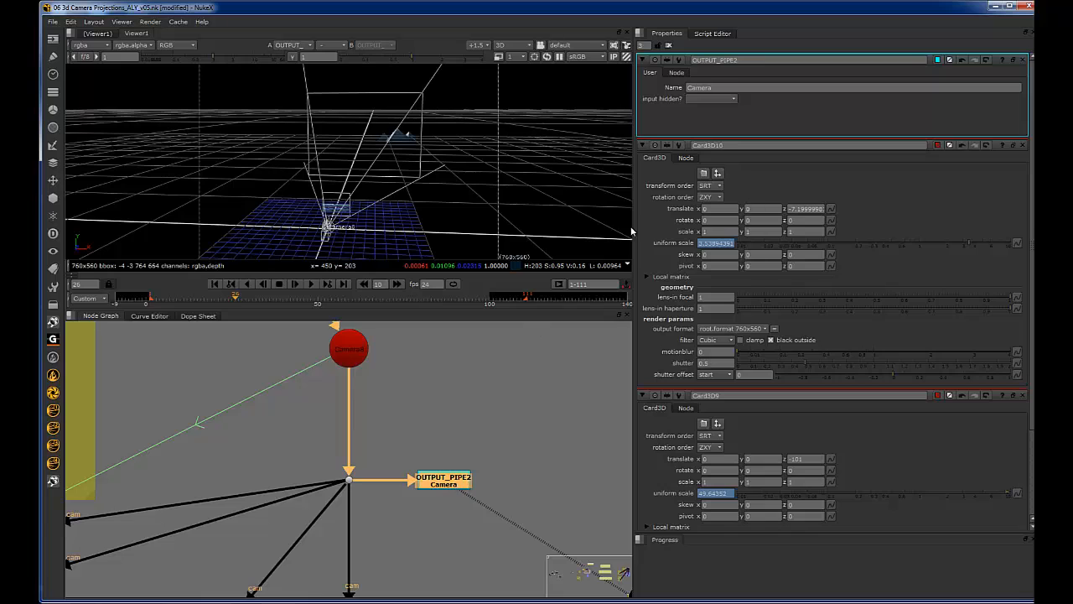
pyautogui.click(718, 89)
# Step: Move the dot closer to the camera and place the Camera pipe just below it
pyautogui.moveTo(455, 484); pyautogui.dragTo(425, 484)
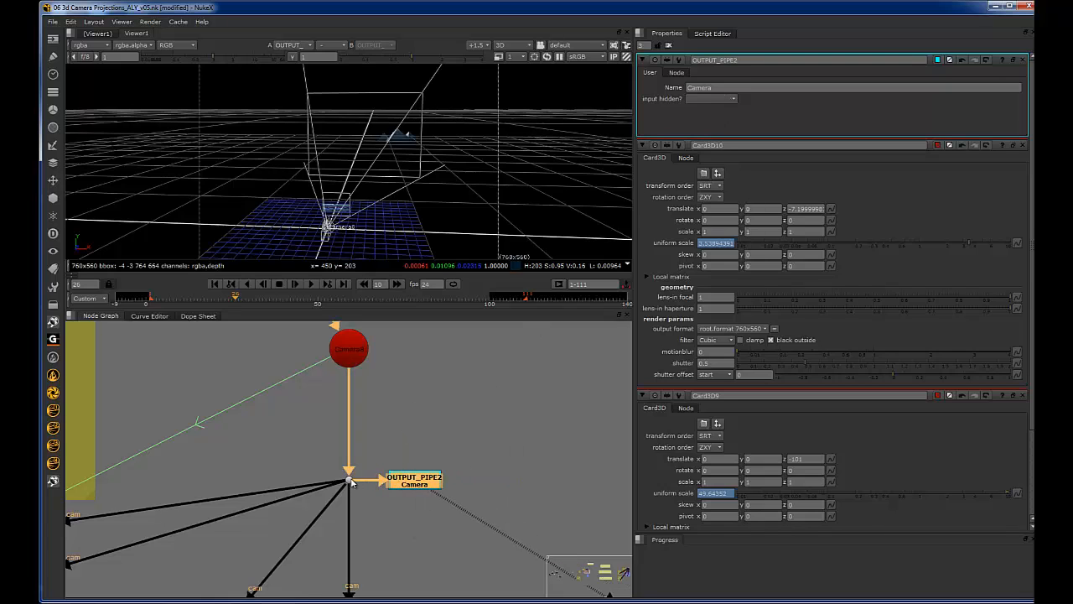
pyautogui.moveTo(351, 482); pyautogui.dragTo(351, 400)
pyautogui.moveTo(398, 479); pyautogui.dragTo(371, 443)
# Step: Duplicate the Camera pipe below the original and set the copy's input option to Input Hidden
pyautogui.hotkey('ctrl', 'c')
pyautogui.hotkey('ctrl', 'v')
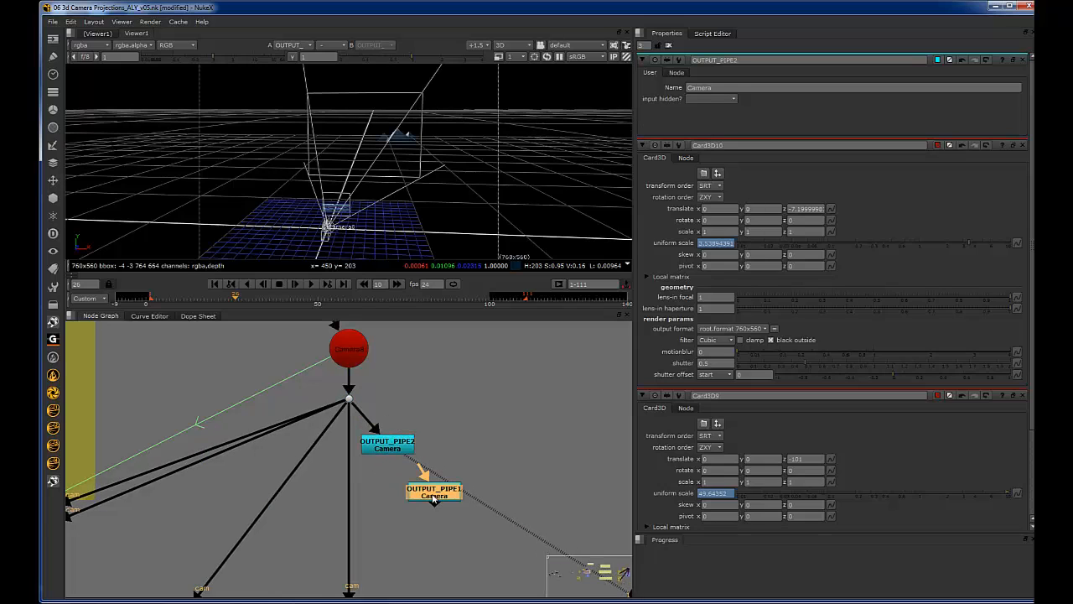
pyautogui.moveTo(434, 487); pyautogui.dragTo(434, 508)
pyautogui.doubleClick(439, 513)
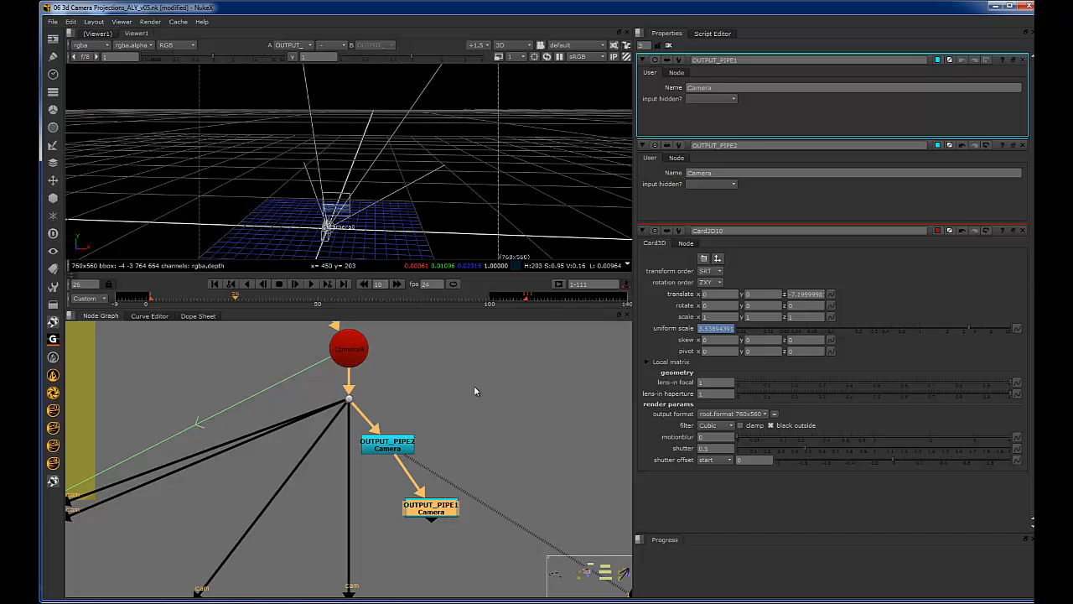
pyautogui.click(718, 109)
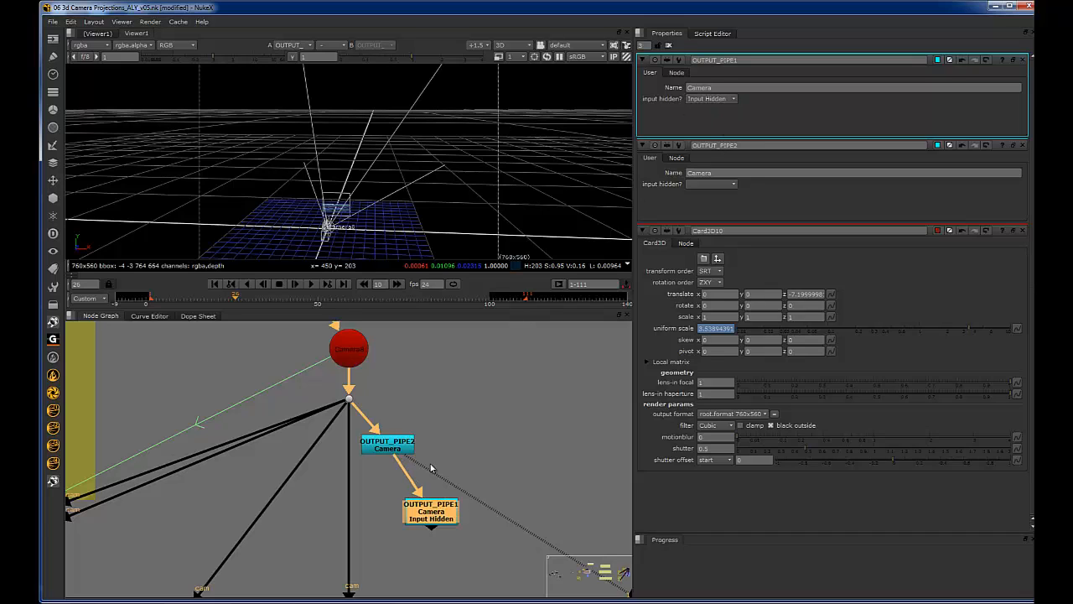
# Step: Move the Input Hidden pipe beside the Night Sand card and connect it to that card's cam input
pyautogui.scroll(-4, 513, 379)
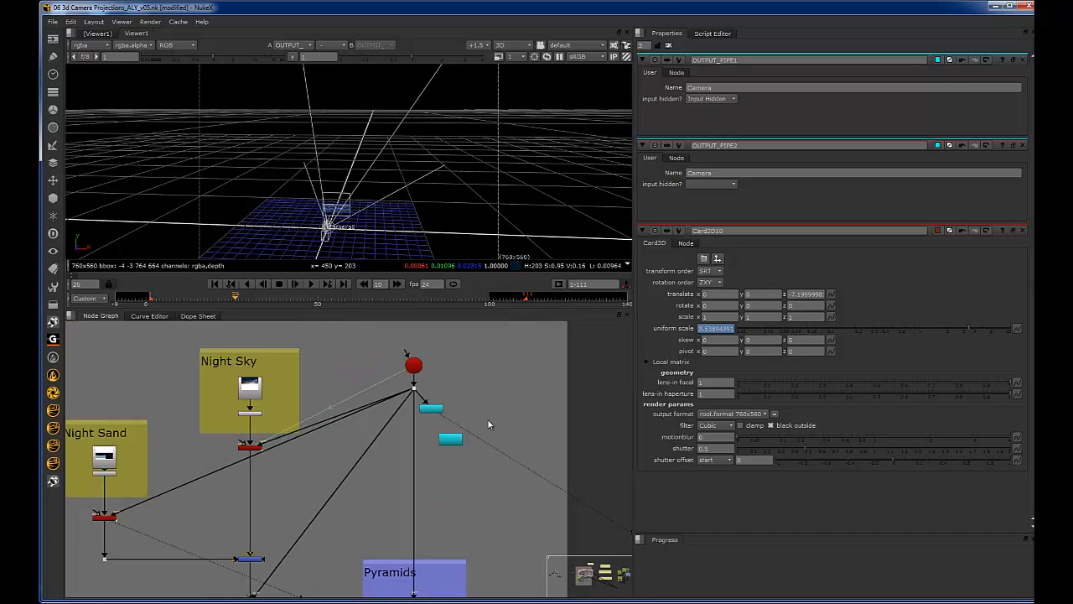
pyautogui.moveTo(502, 442); pyautogui.dragTo(204, 510)
pyautogui.scroll(2, 189, 464)
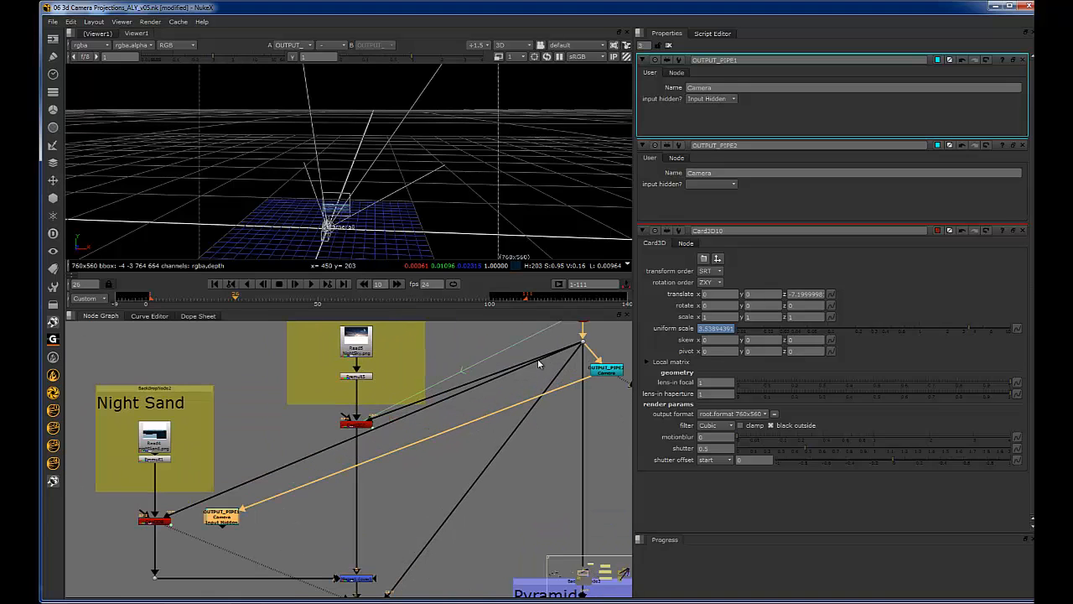
pyautogui.moveTo(176, 508); pyautogui.dragTo(262, 447, button='middle')
pyautogui.scroll(3, 259, 451)
pyautogui.moveTo(252, 461); pyautogui.dragTo(335, 472)
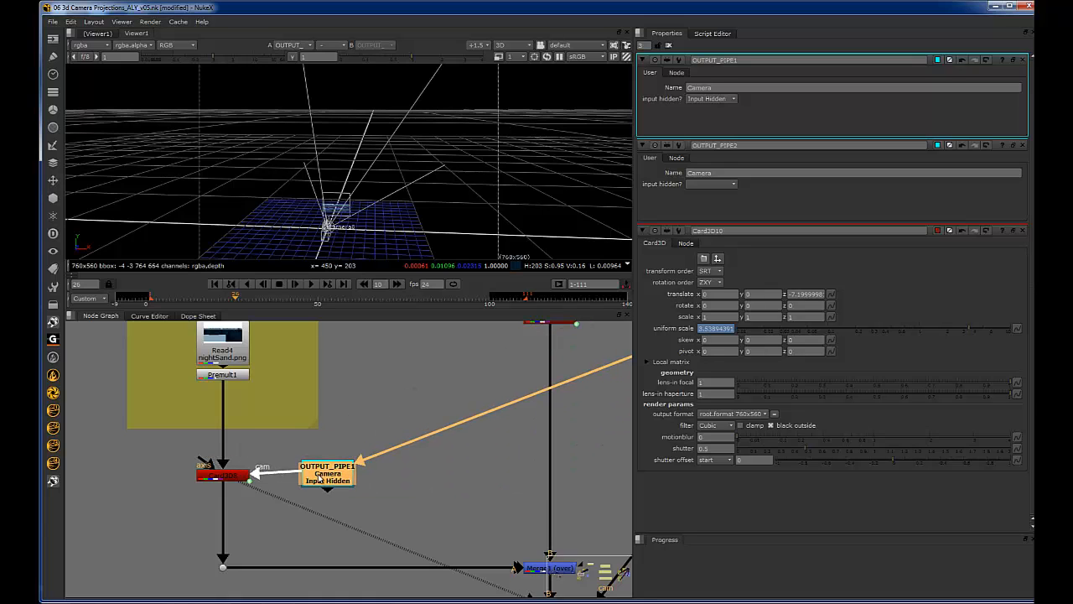
# Step: Examine the Night Sand card's hidden camera connection by selecting and deselecting its Camera pipe
pyautogui.click(380, 417)
pyautogui.scroll(-2, 369, 415)
pyautogui.scroll(5, 294, 441)
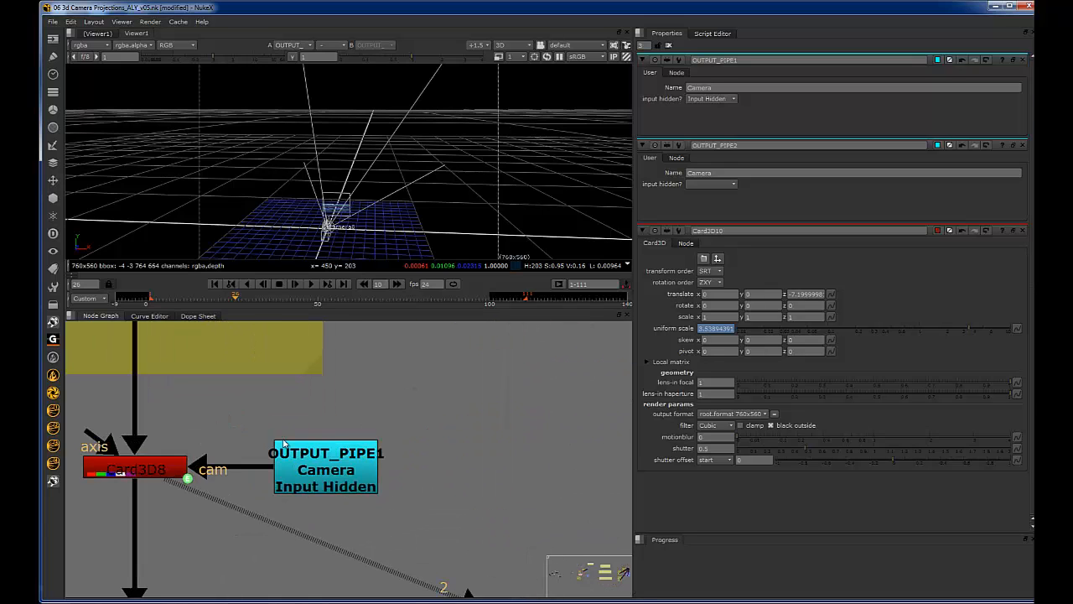
pyautogui.moveTo(368, 495); pyautogui.dragTo(421, 523)
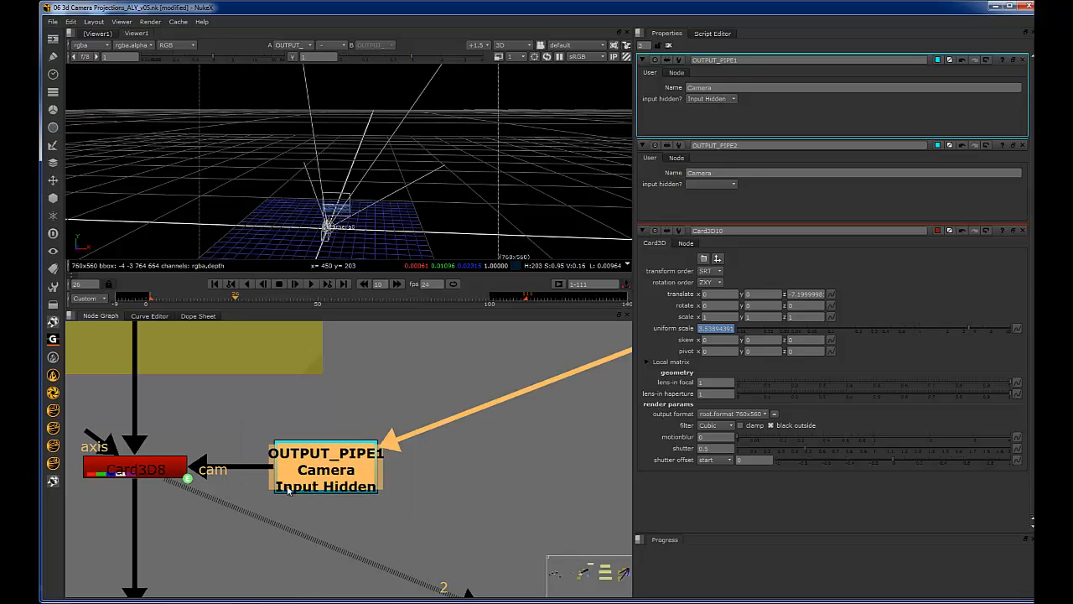
pyautogui.scroll(-2, 418, 405)
pyautogui.click(348, 411)
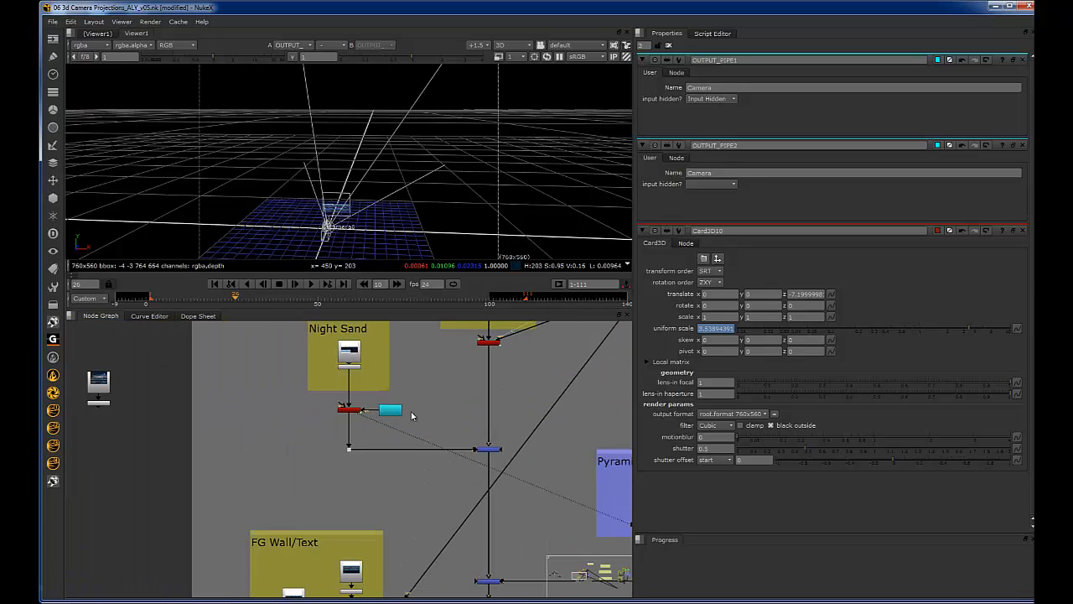
pyautogui.scroll(-3, 344, 411)
pyautogui.click(318, 431)
pyautogui.scroll(4, 360, 415)
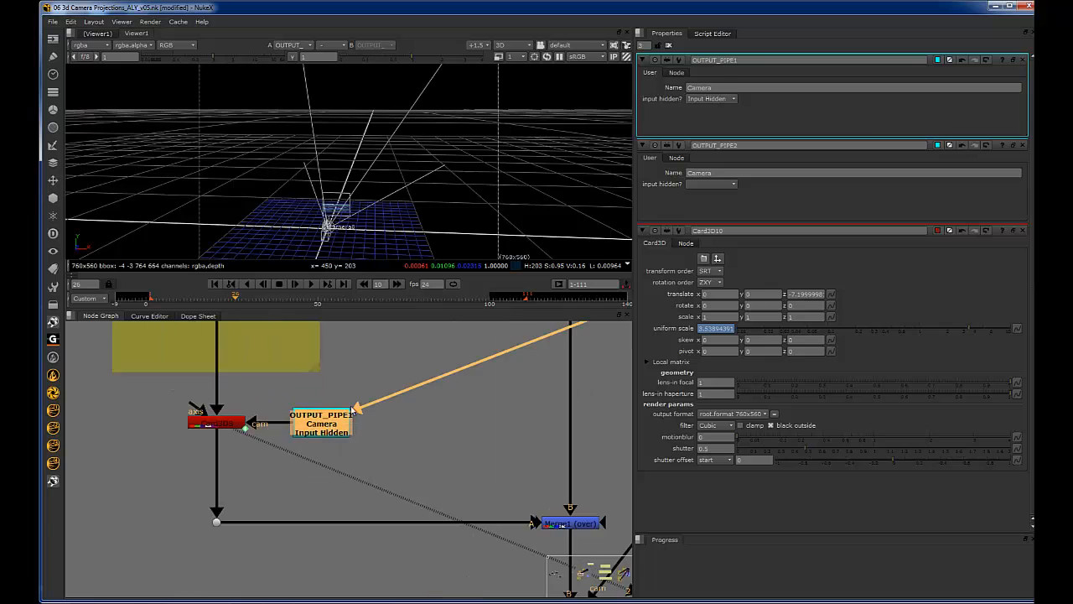
pyautogui.scroll(-4, 318, 436)
# Step: Align the source Camera pipe horizontally beside the dot under the camera
pyautogui.moveTo(589, 327); pyautogui.dragTo(433, 398, button='middle')
pyautogui.click(497, 340)
pyautogui.scroll(3, 444, 351)
pyautogui.moveTo(432, 398); pyautogui.dragTo(450, 374)
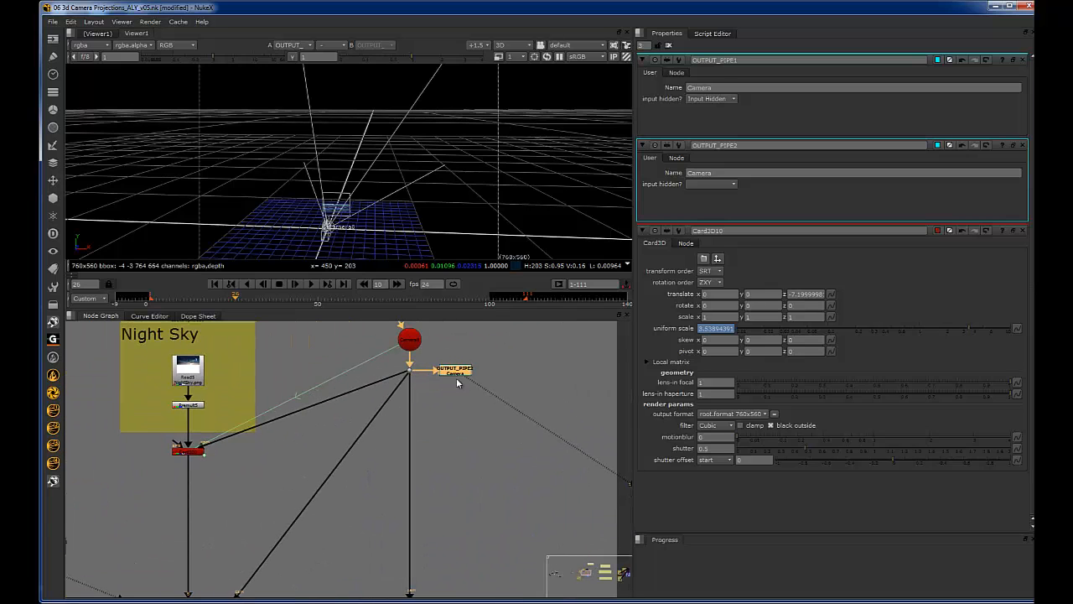
pyautogui.scroll(4, 458, 376)
pyautogui.scroll(-10, 435, 405)
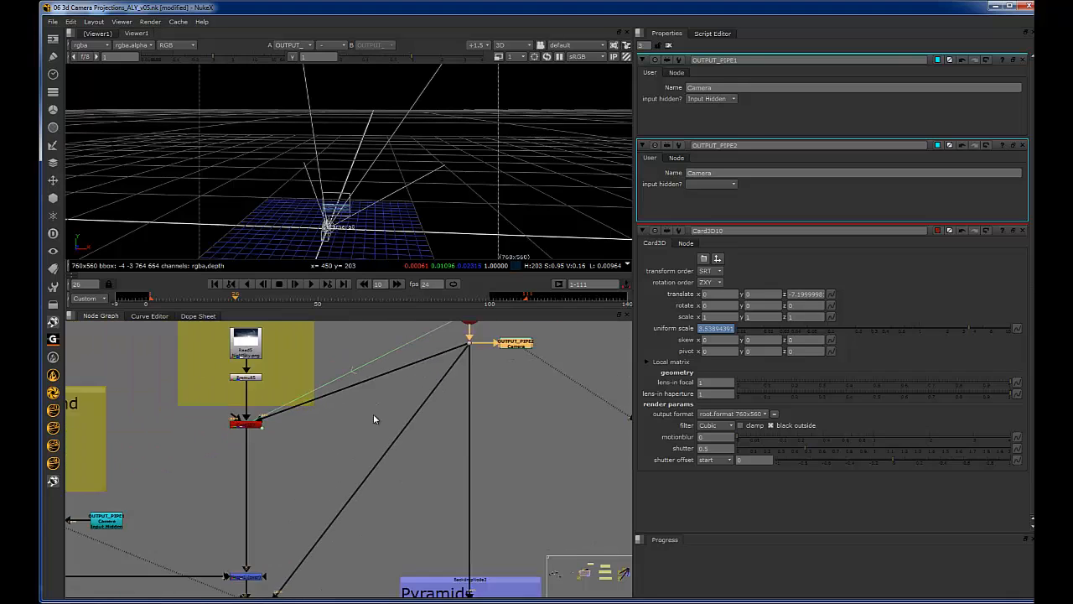
# Step: Copy the Input Hidden Camera pipe to the Night Sky and Pyramids cards and connect each to the card's cam input
pyautogui.click(289, 453)
pyautogui.click(433, 411)
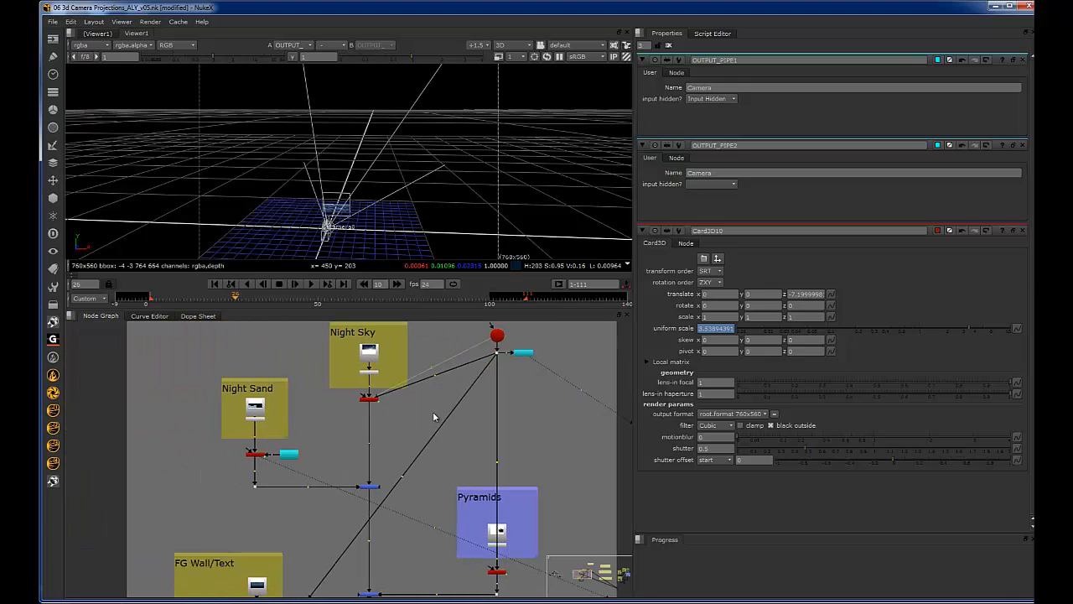
pyautogui.hotkey('ctrl', 'v')
pyautogui.moveTo(423, 406); pyautogui.dragTo(414, 387)
pyautogui.moveTo(545, 438); pyautogui.dragTo(539, 456)
pyautogui.moveTo(539, 455); pyautogui.dragTo(520, 348, button='middle')
pyautogui.moveTo(520, 348); pyautogui.dragTo(517, 470)
# Step: Paste another Input Hidden Camera pipe beside the FG Wall/Text card and connect it to the card's cam input
pyautogui.scroll(-8, 457, 448)
pyautogui.scroll(7, 457, 442)
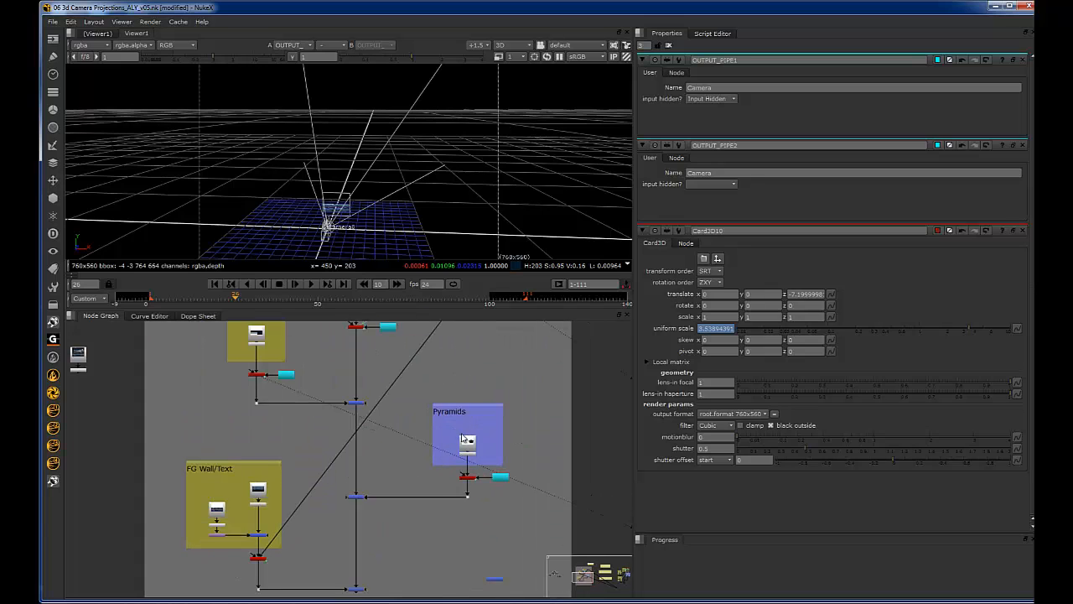
pyautogui.click(299, 542)
pyautogui.hotkey('ctrl', 'v')
pyautogui.moveTo(302, 545); pyautogui.dragTo(291, 514)
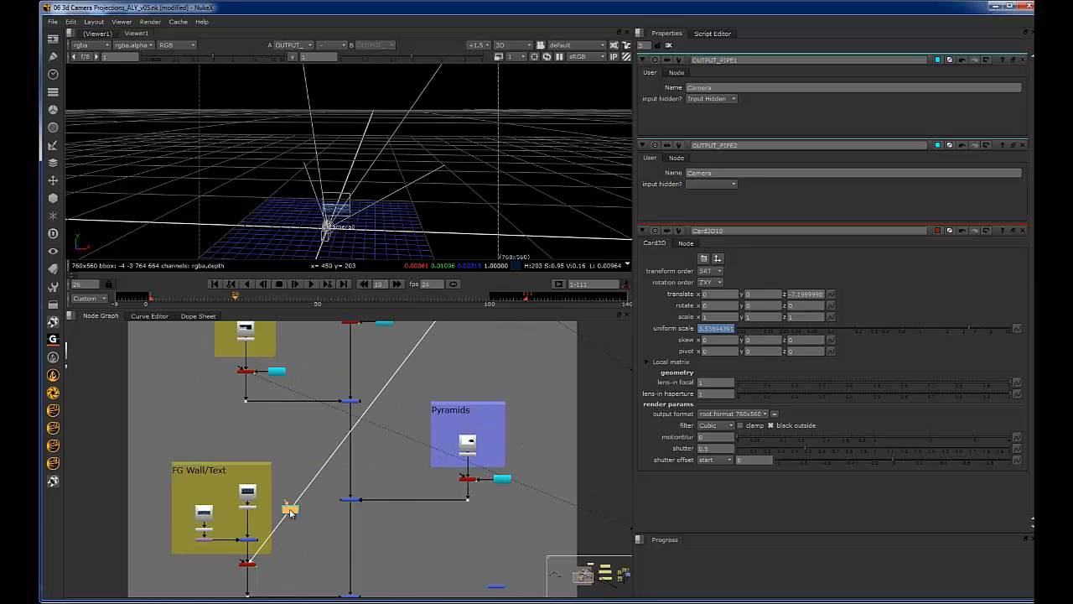
pyautogui.moveTo(287, 559); pyautogui.dragTo(283, 570)
pyautogui.scroll(-5, 312, 456)
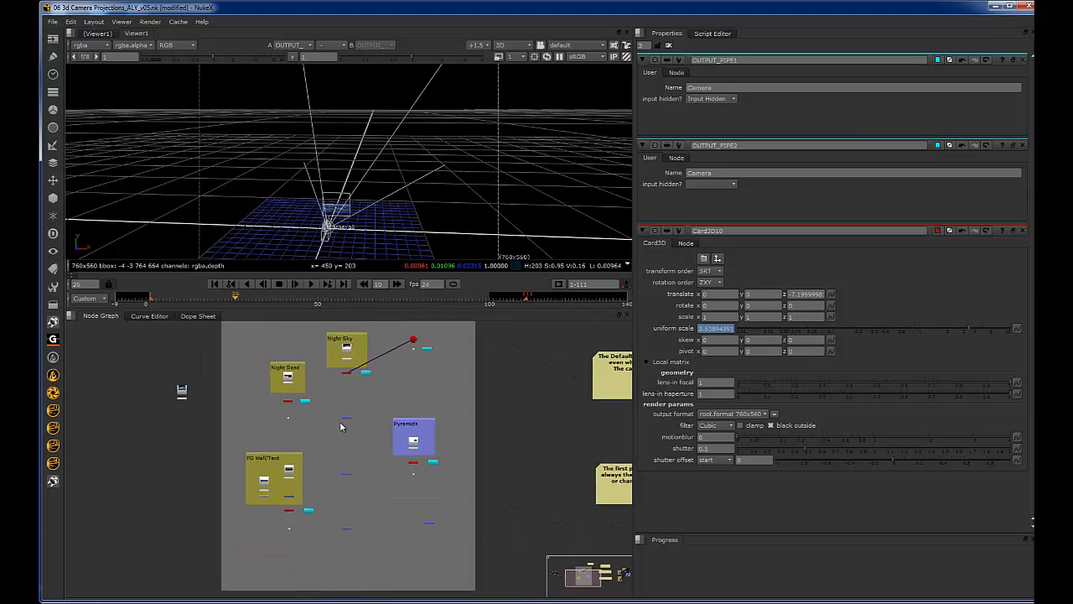
# Step: Select all nodes of the initial setup to examine their hidden connections, and deselect them
pyautogui.moveTo(254, 357); pyautogui.dragTo(421, 518)
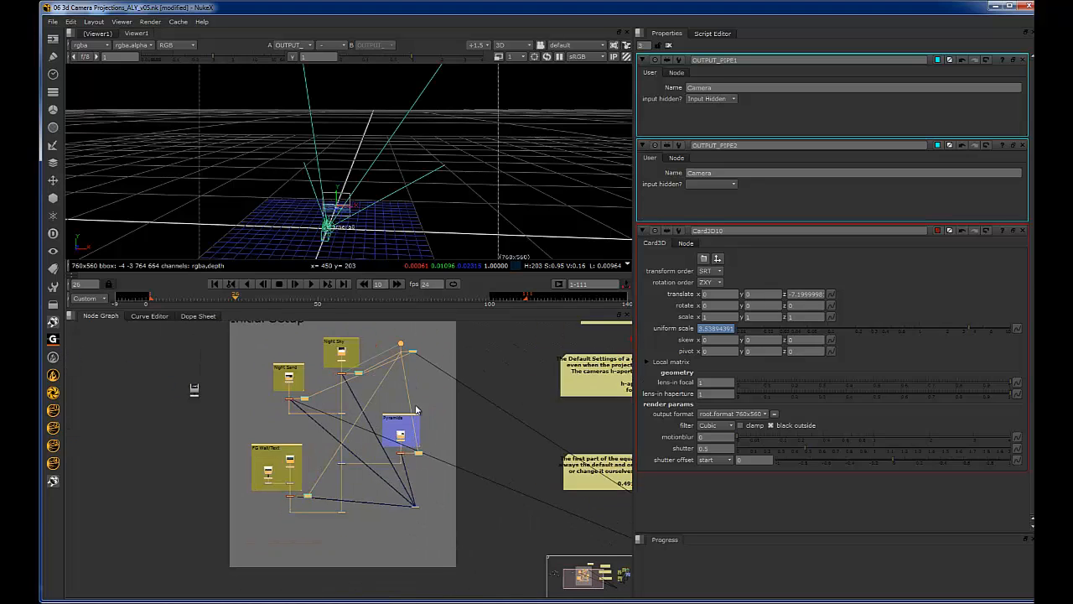
pyautogui.press('f')
pyautogui.click(502, 402)
pyautogui.scroll(3, 456, 442)
pyautogui.moveTo(404, 444); pyautogui.dragTo(513, 508)
pyautogui.click(479, 446)
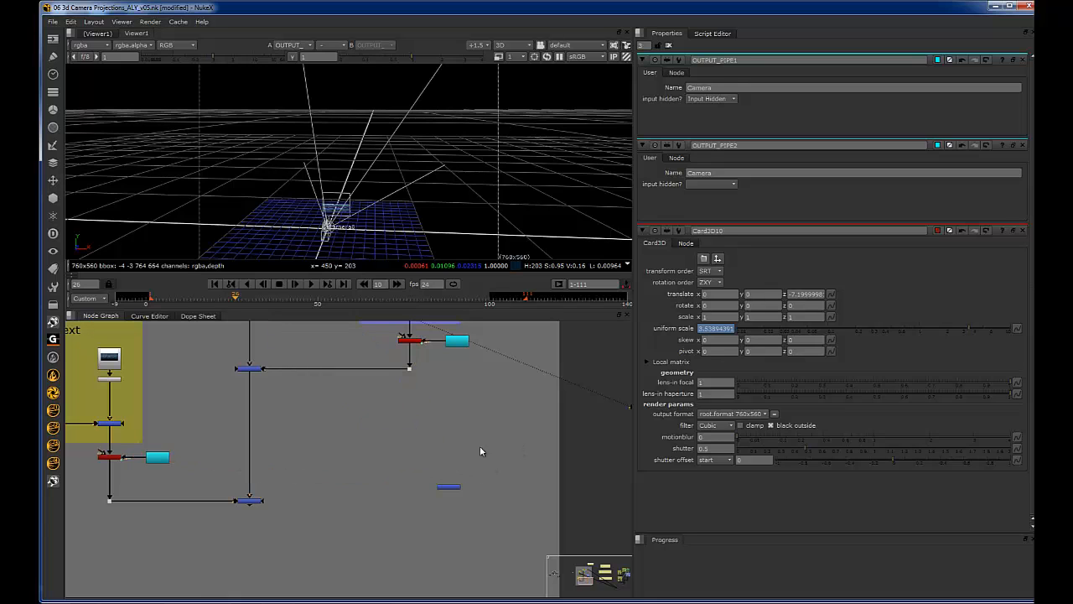
# Step: Label the separate merge node that combines all the Card3D layers as "3d scene"
pyautogui.scroll(-4, 415, 428)
pyautogui.moveTo(374, 457); pyautogui.dragTo(392, 457, button='middle')
pyautogui.scroll(5, 430, 455)
pyautogui.doubleClick(487, 436)
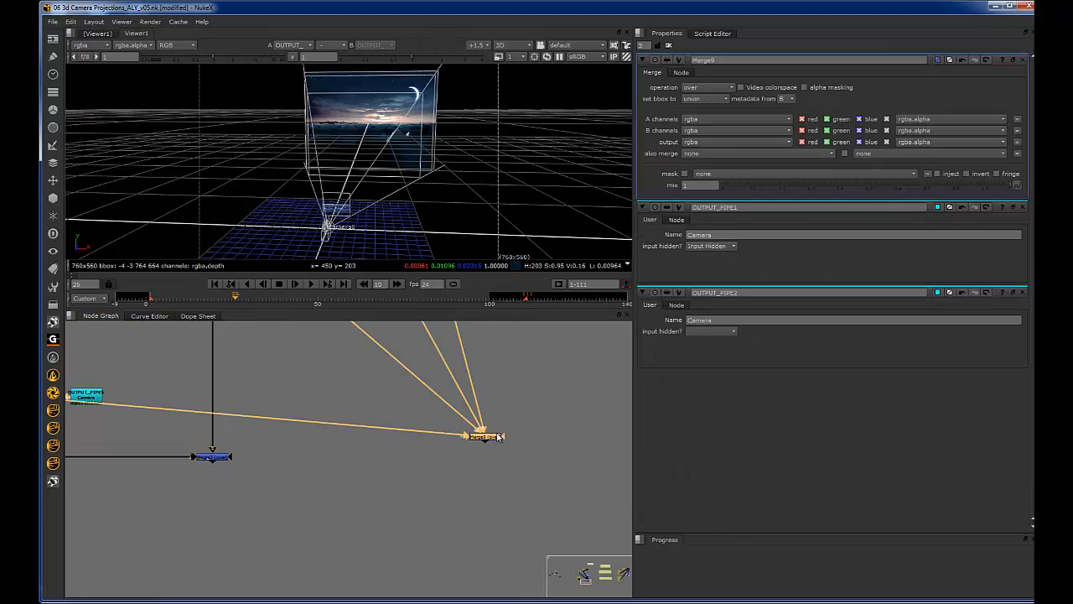
pyautogui.scroll(2, 520, 437)
pyautogui.click(684, 73)
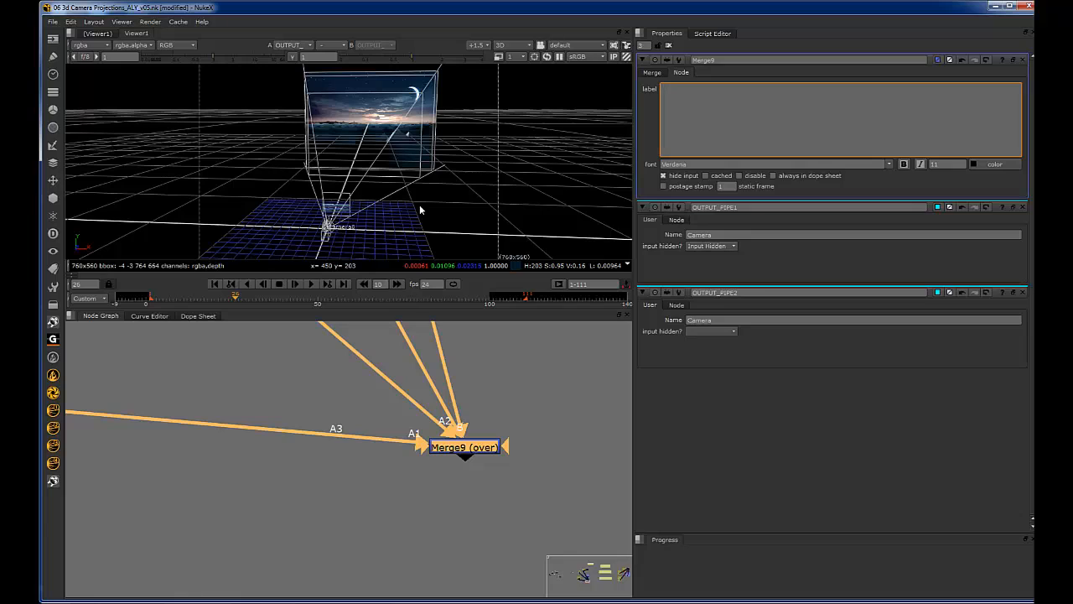
pyautogui.write('3d viw')
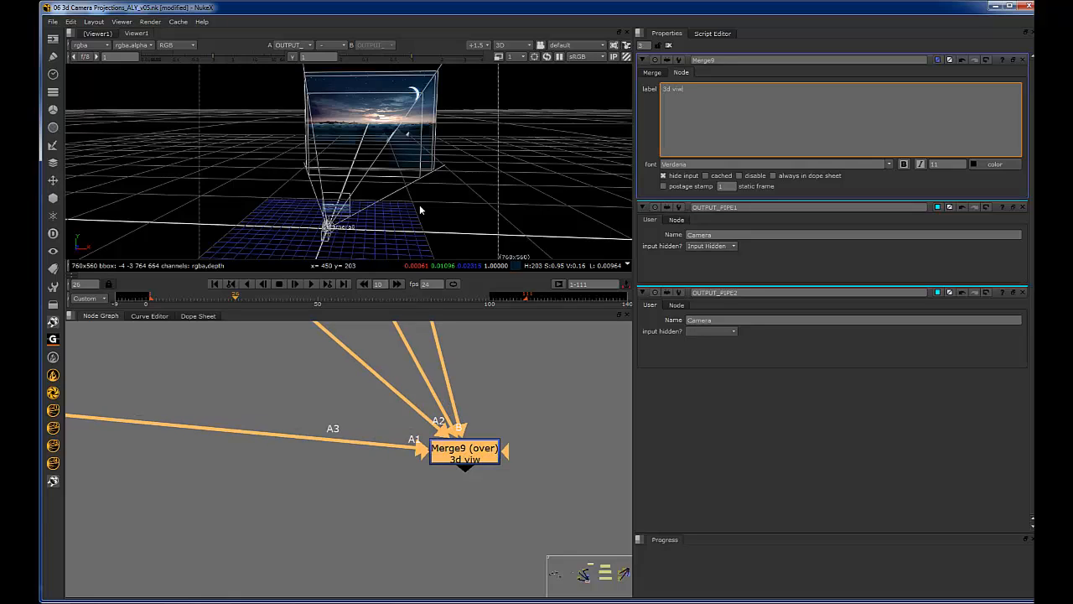
pyautogui.press('BackSpace')
pyautogui.write('ewr')
pyautogui.press('BackSpace')
pyautogui.press('BackSpace')
pyautogui.press('BackSpace')
pyautogui.press('BackSpace')
pyautogui.write('cene')
# Step: Set the 3d scene merge node's label font size to 31
pyautogui.click(946, 163)
pyautogui.scroll(20, 946, 164)
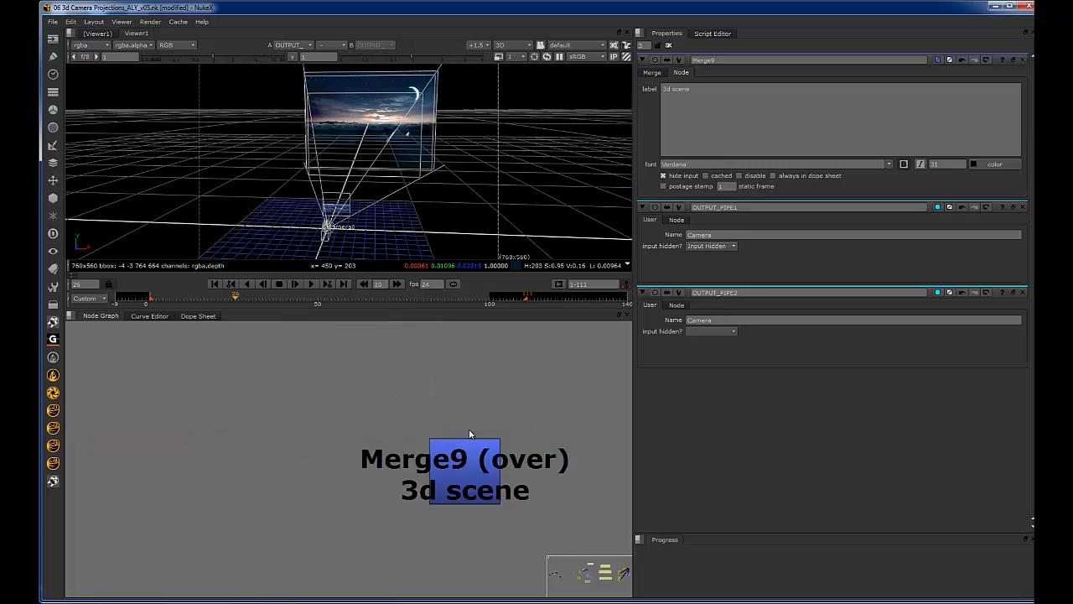
pyautogui.moveTo(469, 446); pyautogui.dragTo(488, 419)
# Step: Review the reorganized card branches and select the Night Sand card's Camera pipe to check its hidden link
pyautogui.scroll(-7, 486, 418)
pyautogui.click(380, 384)
pyautogui.moveTo(396, 334); pyautogui.dragTo(408, 472, button='middle')
pyautogui.scroll(-3, 449, 413)
pyautogui.scroll(4, 426, 442)
pyautogui.moveTo(426, 442); pyautogui.dragTo(476, 602, button='middle')
pyautogui.scroll(5, 463, 404)
pyautogui.moveTo(513, 408); pyautogui.dragTo(416, 421, button='middle')
pyautogui.scroll(-5, 495, 419)
pyautogui.moveTo(332, 445); pyautogui.dragTo(352, 408, button='middle')
pyautogui.click(284, 457)
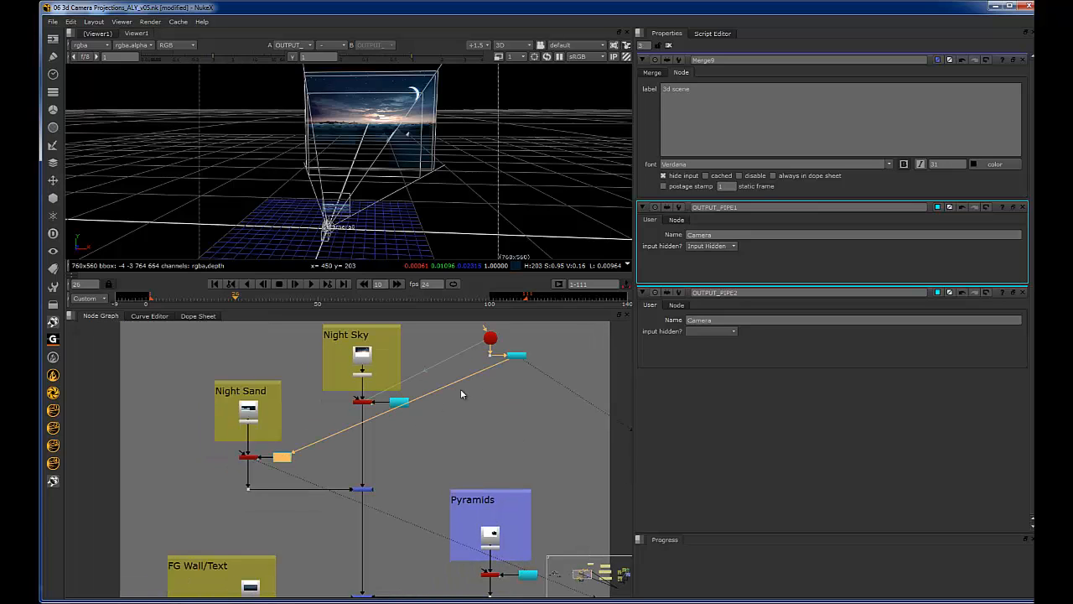
# Step: Move the source Camera pipe directly below the dot under the camera
pyautogui.scroll(5, 514, 356)
pyautogui.moveTo(522, 358); pyautogui.dragTo(458, 394)
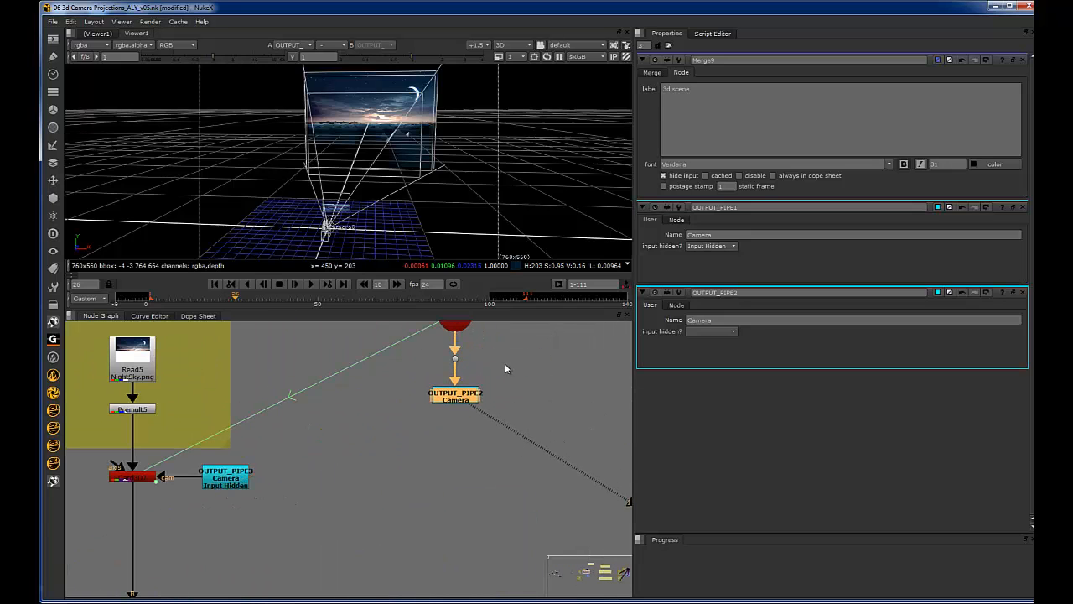
# Step: View the merge that combines the Night Sand and Night Sky cards in the viewer
pyautogui.click(504, 364)
pyautogui.scroll(-2, 500, 361)
pyautogui.scroll(-8, 489, 412)
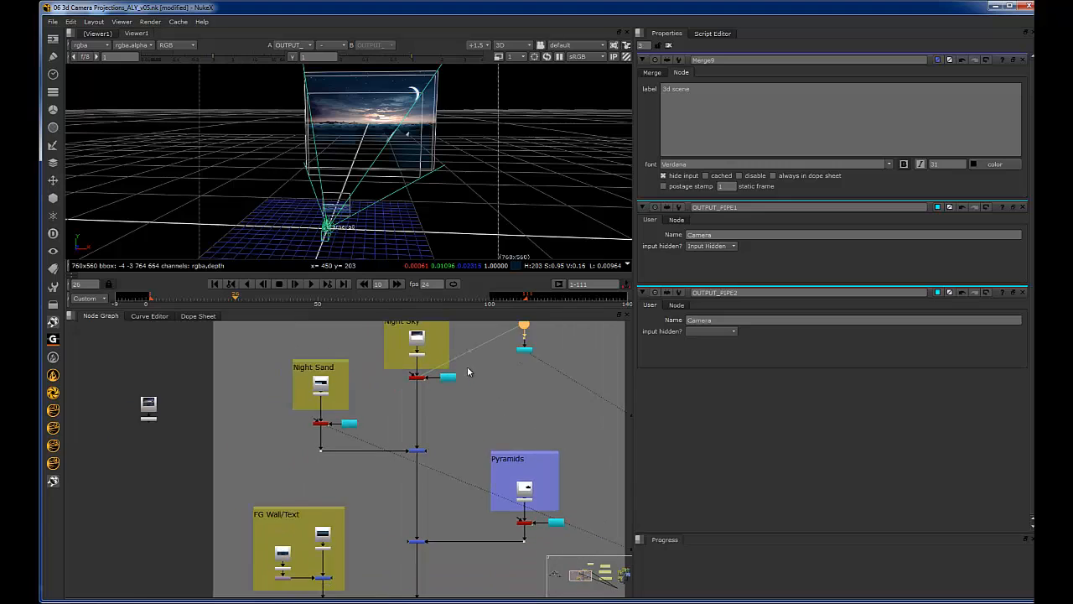
pyautogui.scroll(6, 445, 389)
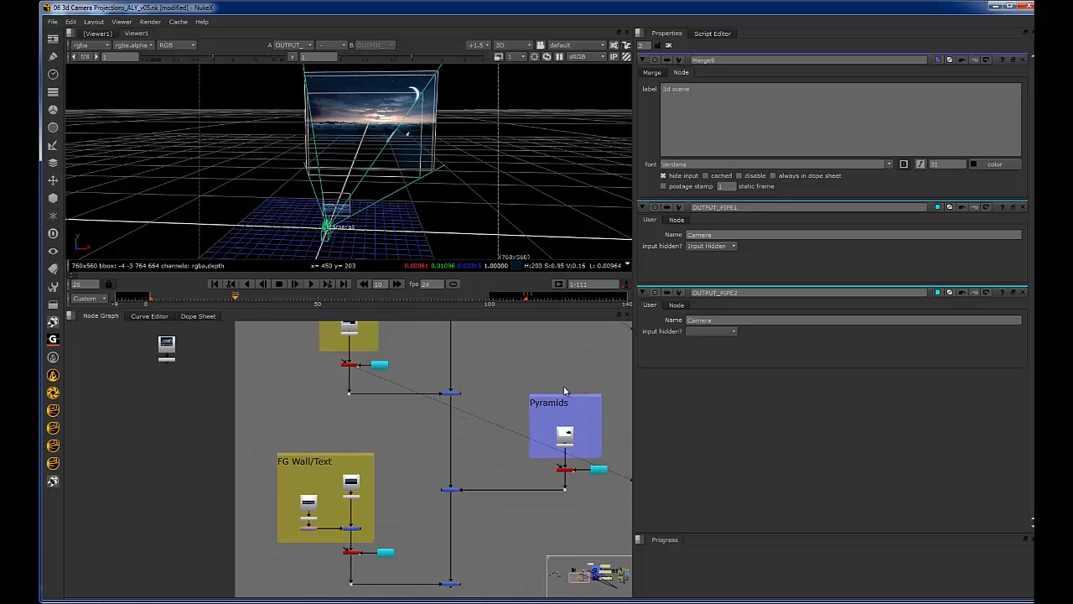
pyautogui.moveTo(480, 327); pyautogui.dragTo(413, 369, button='middle')
pyautogui.scroll(-3, 388, 389)
pyautogui.moveTo(414, 462); pyautogui.dragTo(407, 444, button='middle')
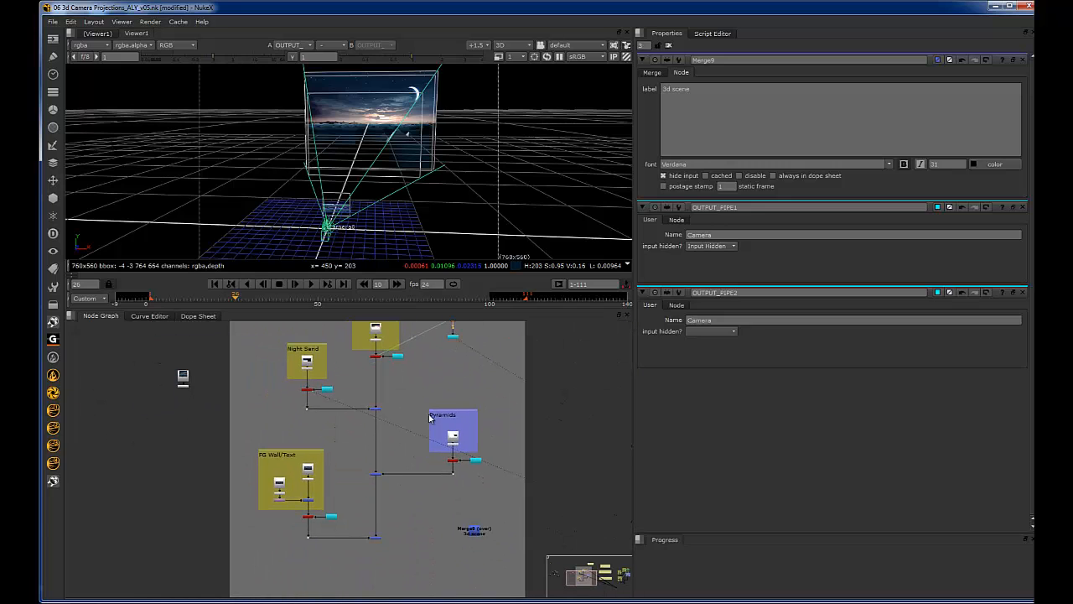
pyautogui.scroll(3, 367, 409)
pyautogui.click(382, 407)
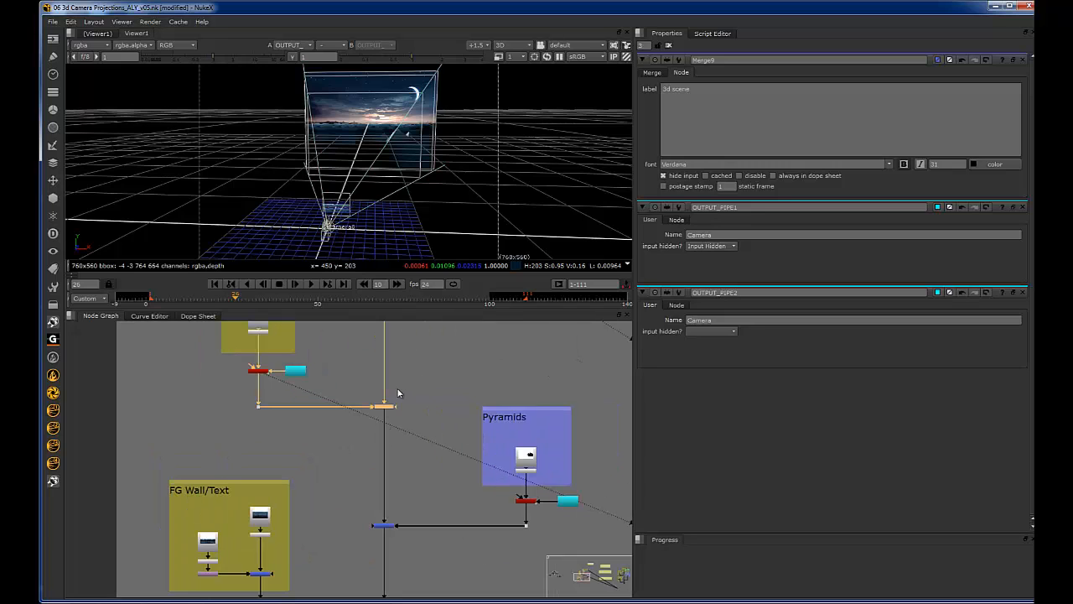
pyautogui.press('1')
# Step: Select the Pyramids card's Camera pipe to check its hidden link to the camera
pyautogui.moveTo(416, 493); pyautogui.dragTo(421, 451, button='middle')
pyautogui.scroll(5, 340, 431)
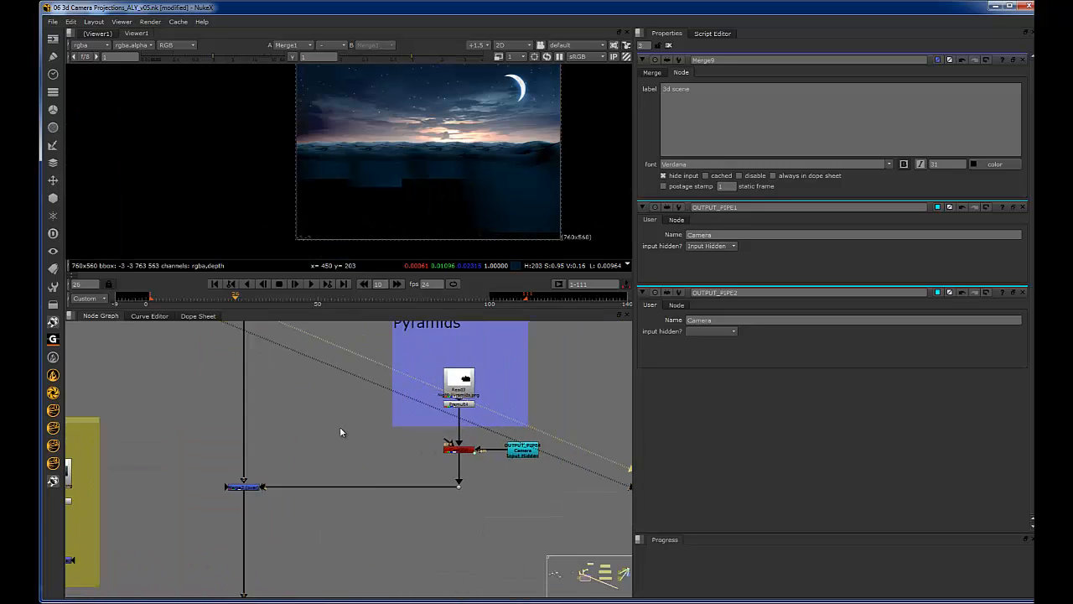
pyautogui.click(421, 411)
pyautogui.scroll(-5, 401, 417)
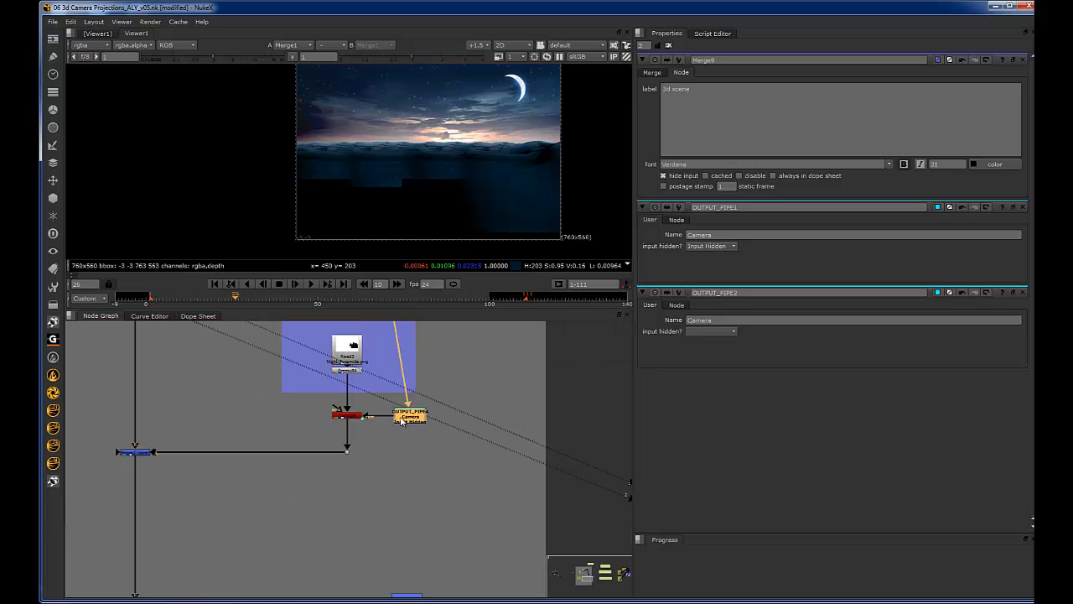
pyautogui.click(453, 445)
pyautogui.click(416, 417)
pyautogui.scroll(-3, 419, 413)
pyautogui.scroll(4, 406, 426)
pyautogui.click(453, 432)
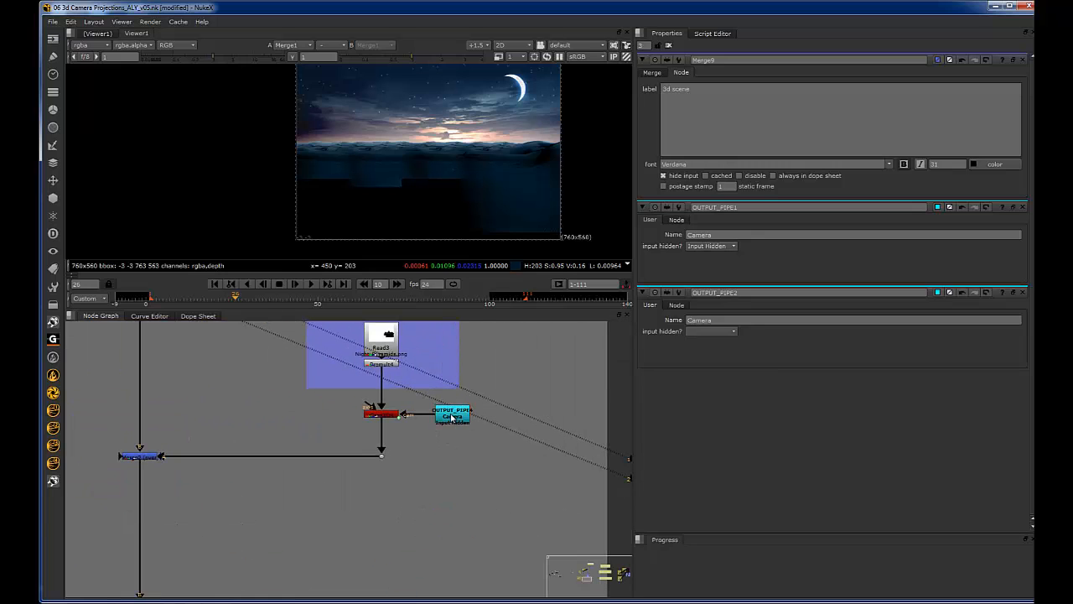
pyautogui.click(466, 418)
pyautogui.scroll(-3, 459, 428)
pyautogui.moveTo(352, 423); pyautogui.dragTo(416, 404, button='middle')
pyautogui.scroll(3, 417, 402)
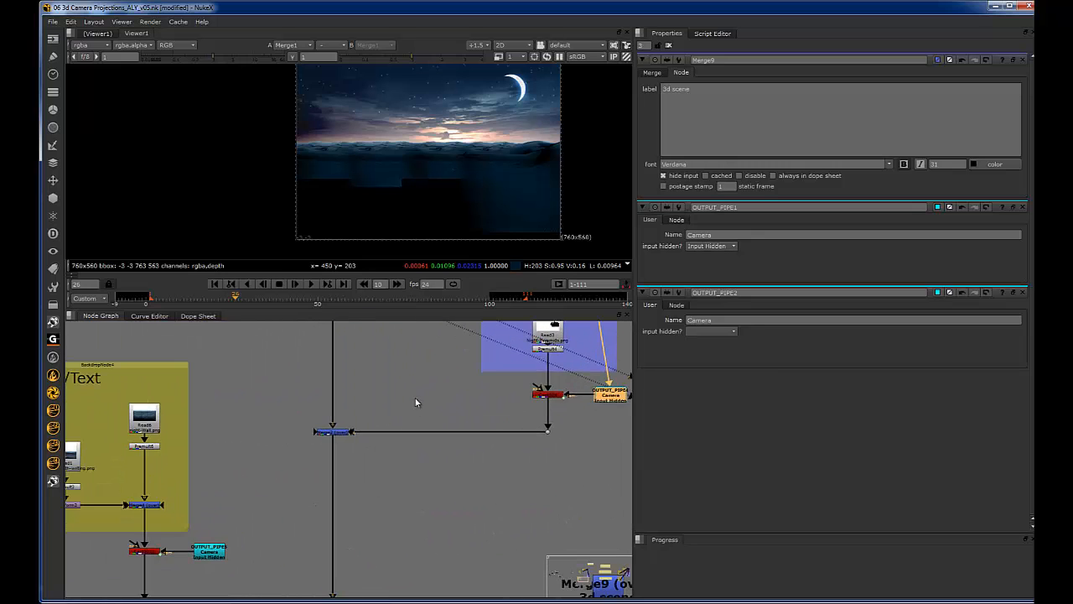
# Step: View the merge that adds the Pyramids layer, and select the FG Wall/Text merge below it
pyautogui.click(334, 431)
pyautogui.press('1')
pyautogui.scroll(-4, 391, 445)
pyautogui.moveTo(403, 445); pyautogui.dragTo(447, 379, button='middle')
pyautogui.scroll(2, 447, 379)
pyautogui.click(385, 484)
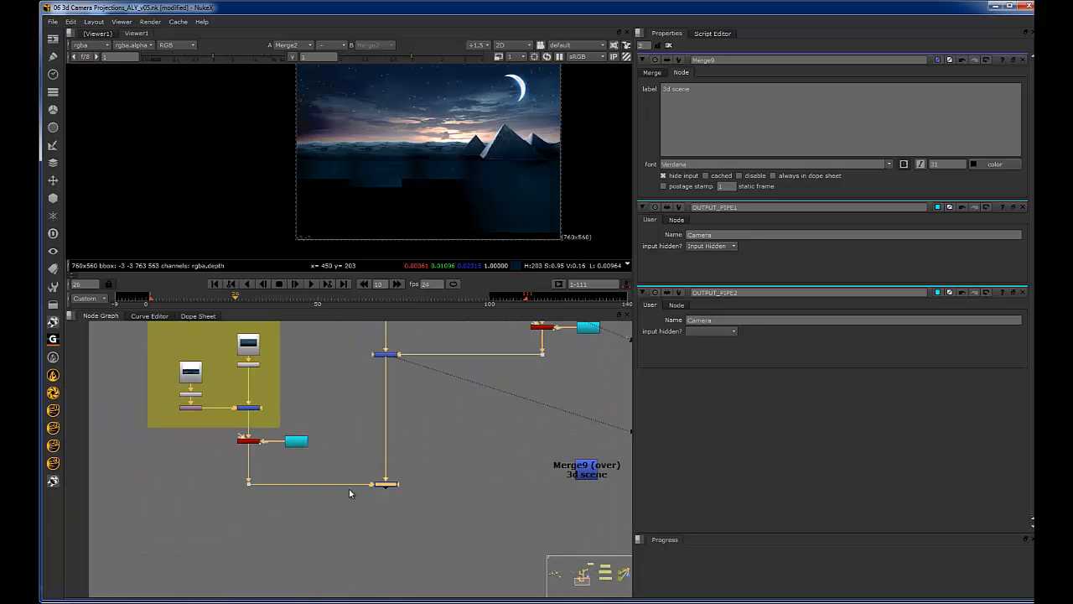
# Step: Examine the other card projection setup beyond the equation notes to compare its layout with Initial Setup
pyautogui.click(458, 419)
pyautogui.scroll(-3, 462, 421)
pyautogui.moveTo(525, 420); pyautogui.dragTo(389, 440, button='middle')
pyautogui.scroll(-2, 388, 440)
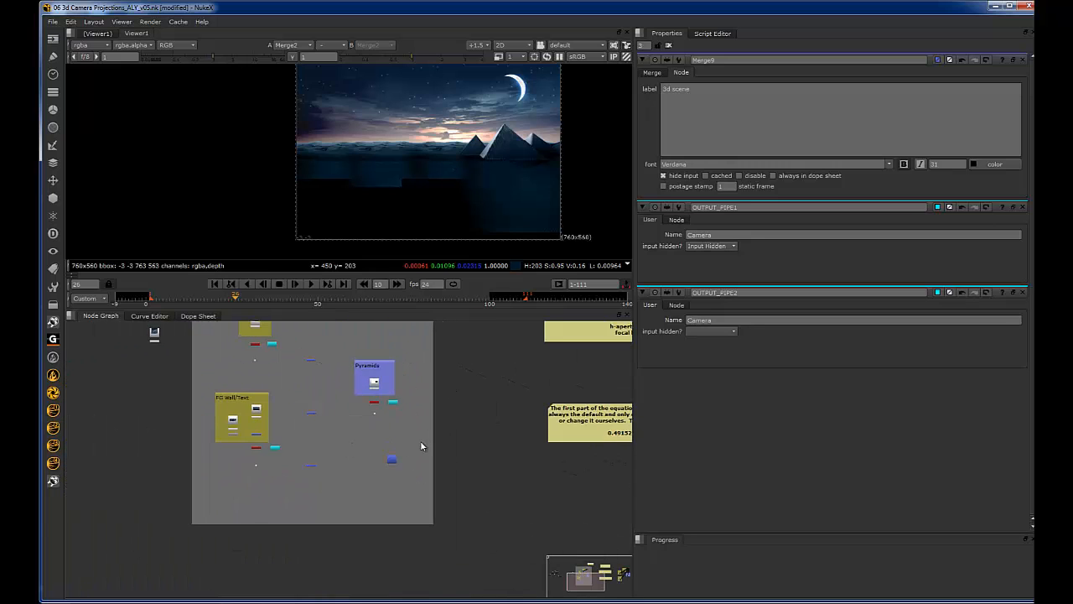
pyautogui.moveTo(485, 414); pyautogui.dragTo(243, 450, button='middle')
pyautogui.moveTo(313, 412); pyautogui.dragTo(235, 390, button='middle')
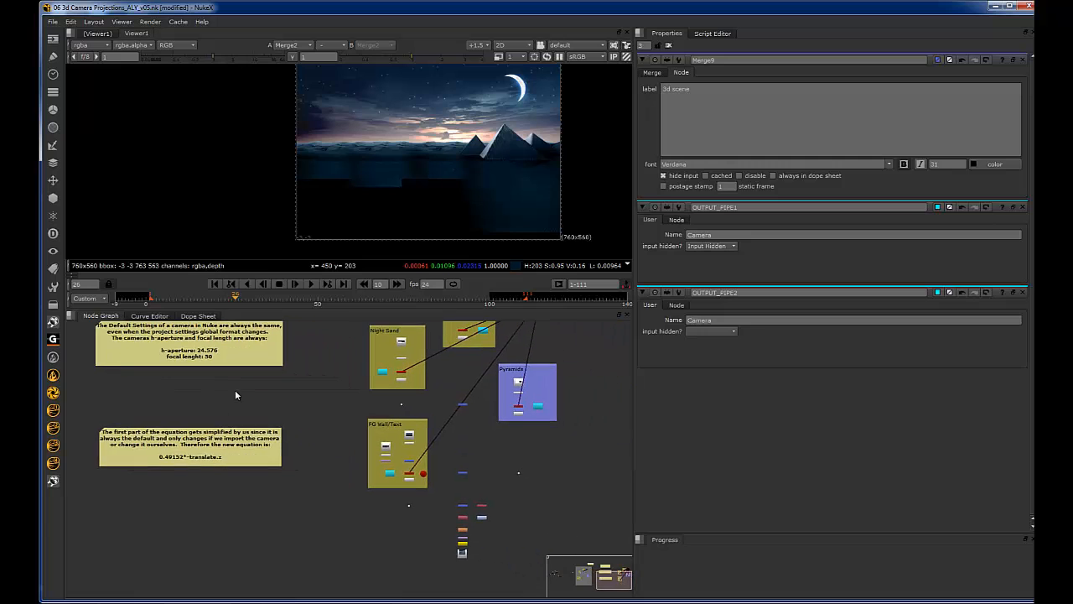
pyautogui.scroll(-2, 289, 386)
pyautogui.scroll(3, 331, 397)
pyautogui.moveTo(298, 438); pyautogui.dragTo(283, 407, button='middle')
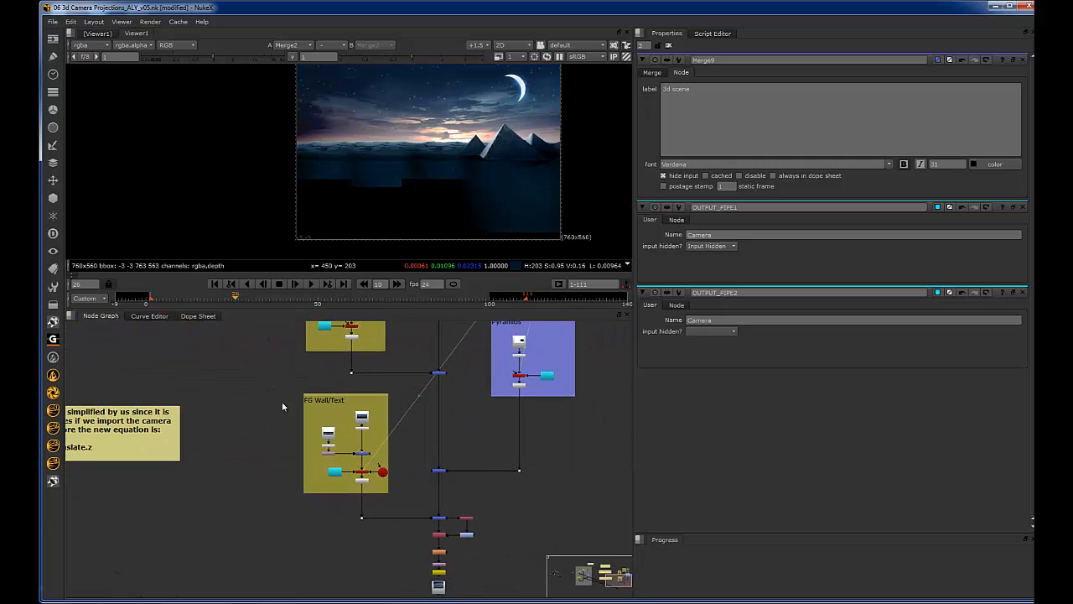
pyautogui.scroll(-2, 300, 441)
pyautogui.moveTo(283, 451); pyautogui.dragTo(424, 460, button='middle')
pyautogui.scroll(-1, 424, 460)
pyautogui.moveTo(252, 411); pyautogui.dragTo(388, 417, button='middle')
pyautogui.scroll(-3, 388, 417)
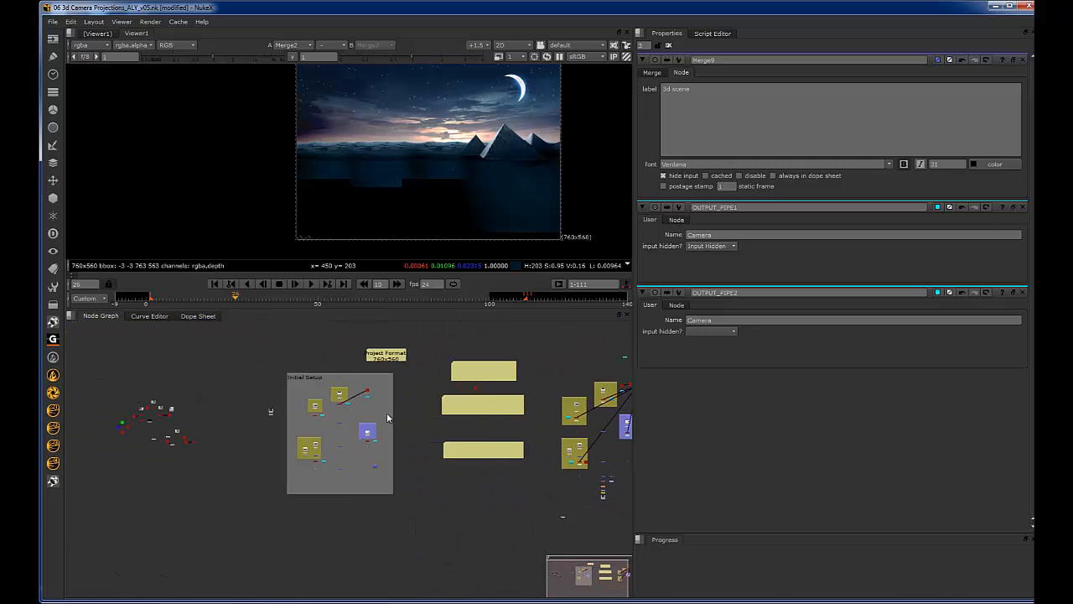
# Step: Open the properties of the camera beside the Night Sky branch in Initial Setup
pyautogui.scroll(7, 348, 413)
pyautogui.moveTo(371, 380); pyautogui.dragTo(297, 426)
pyautogui.moveTo(418, 435); pyautogui.dragTo(338, 562, button='middle')
pyautogui.scroll(5, 389, 385)
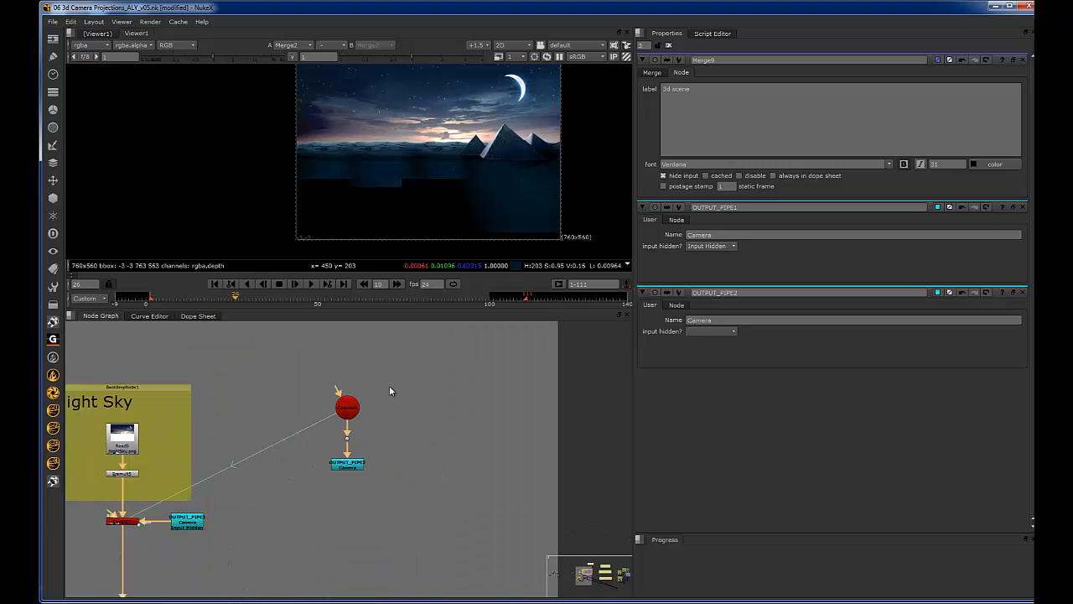
pyautogui.doubleClick(347, 410)
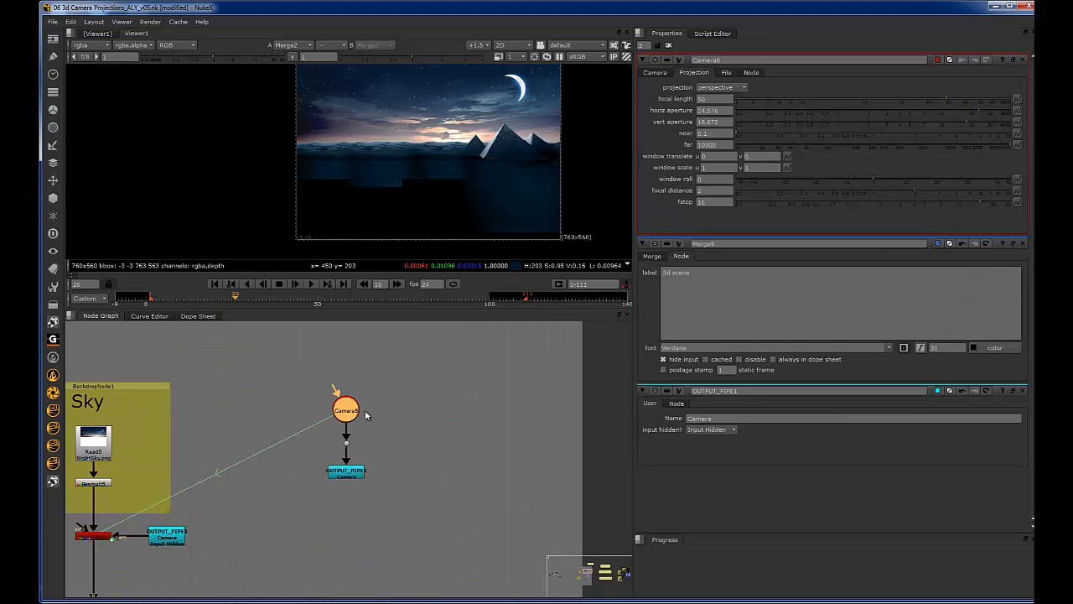
pyautogui.click(293, 404)
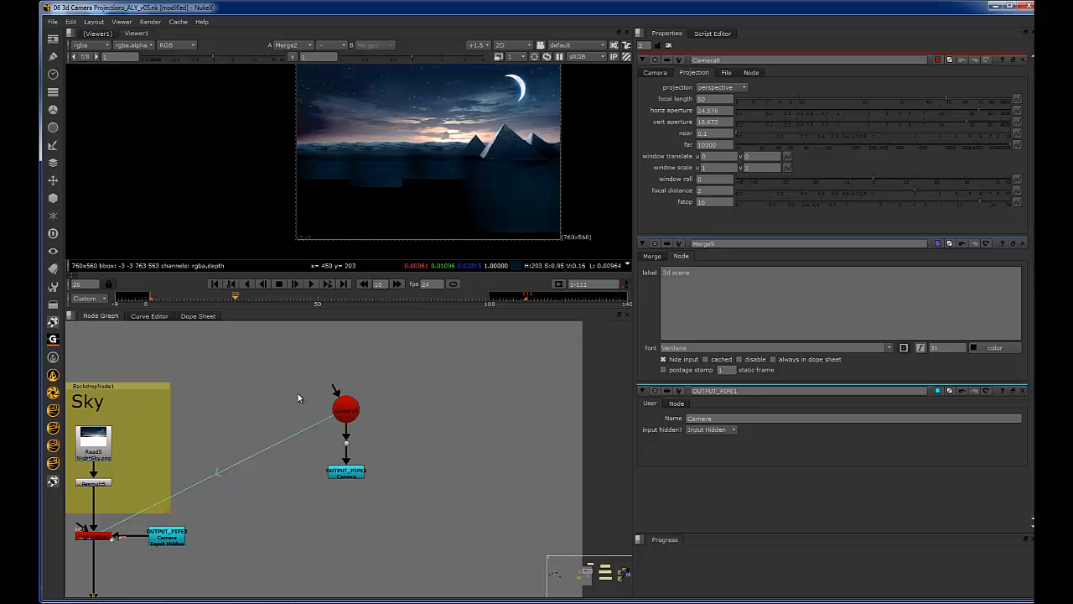
pyautogui.scroll(-2, 295, 404)
pyautogui.moveTo(293, 413); pyautogui.dragTo(373, 383, button='middle')
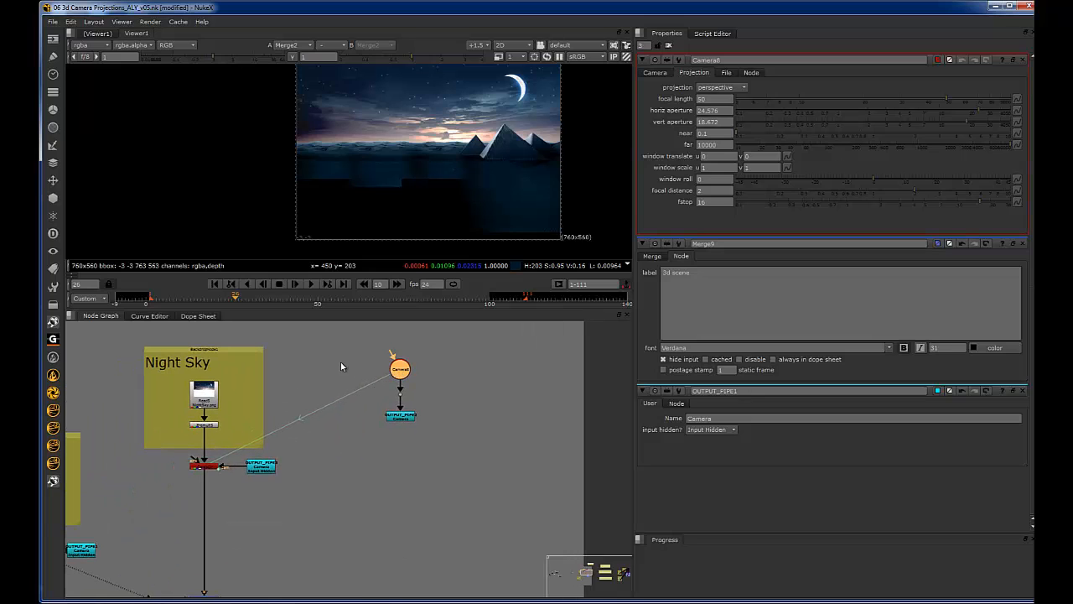
# Step: Set keyframes on the camera's translate and rotate values at frame 80
pyautogui.moveTo(323, 302); pyautogui.dragTo(423, 303)
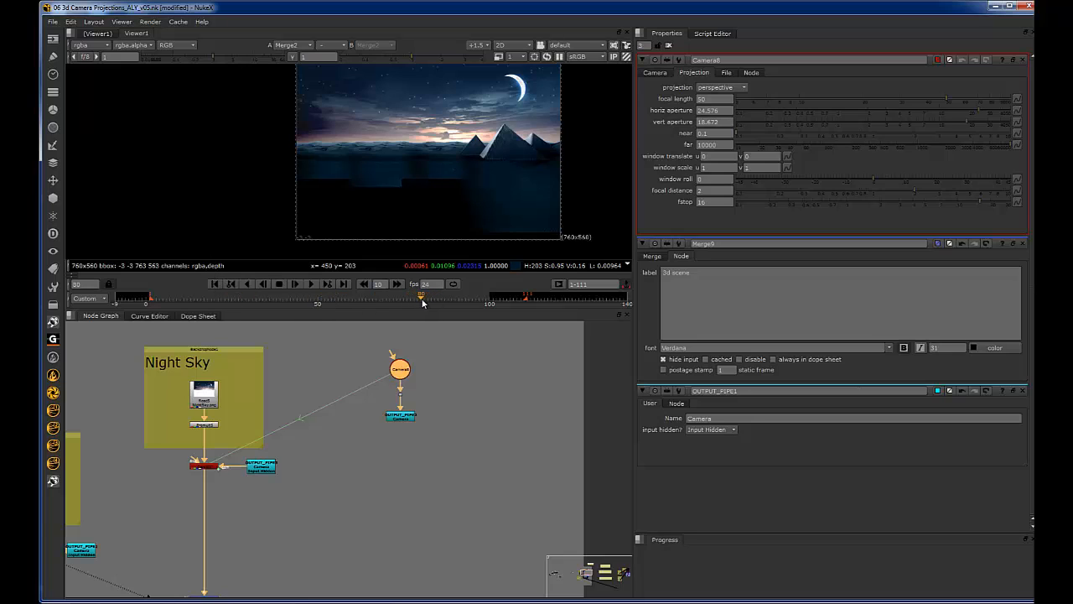
pyautogui.click(657, 74)
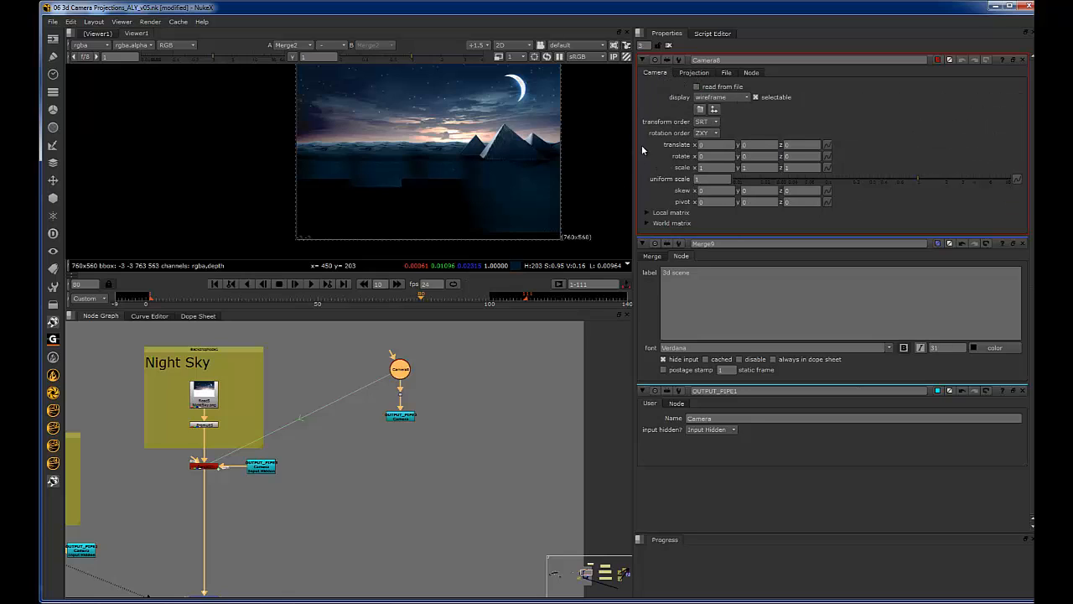
pyautogui.click(830, 145)
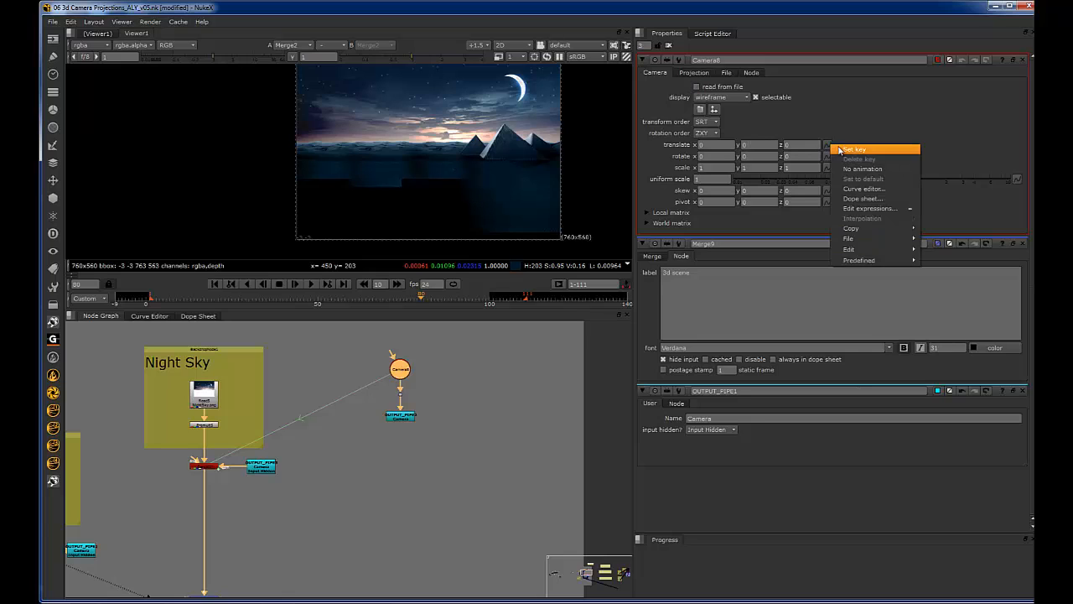
pyautogui.click(837, 149)
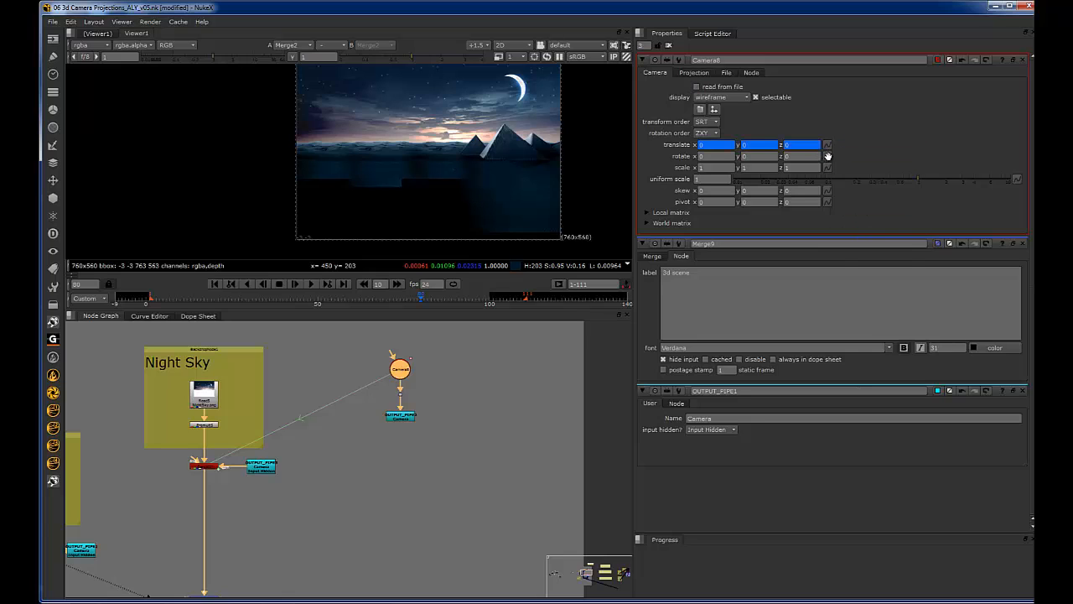
pyautogui.click(828, 157)
pyautogui.click(847, 163)
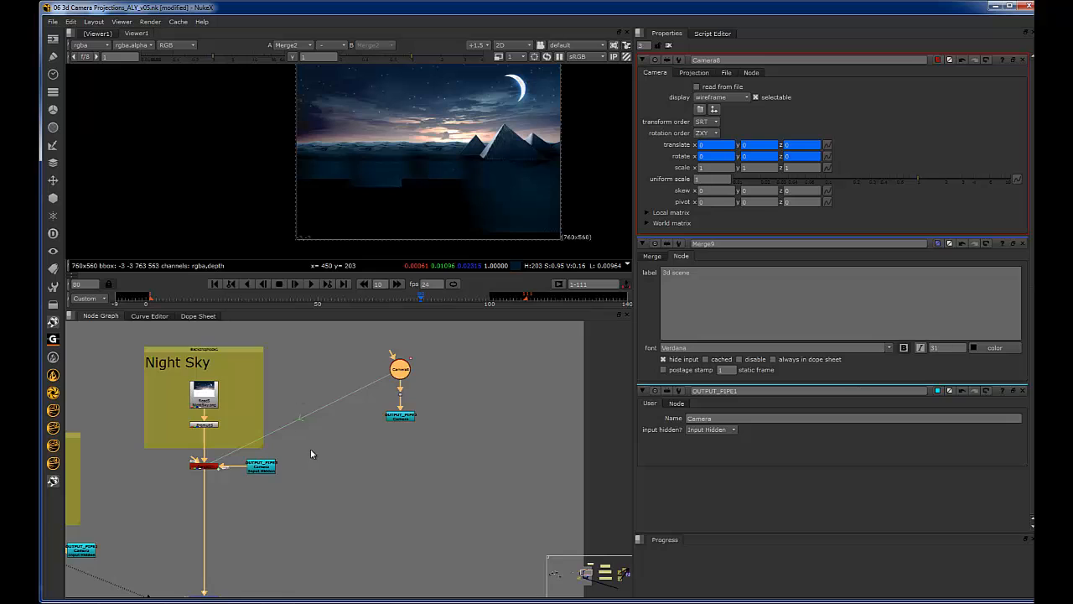
# Step: View the last merge, which adds the FG Wall/Text layer to the composite, in the viewer
pyautogui.scroll(-5, 306, 469)
pyautogui.moveTo(300, 575); pyautogui.dragTo(315, 479, button='middle')
pyautogui.moveTo(384, 479); pyautogui.dragTo(373, 580, button='middle')
pyautogui.moveTo(376, 396); pyautogui.dragTo(365, 445, button='middle')
pyautogui.scroll(2, 340, 438)
pyautogui.scroll(-5, 330, 444)
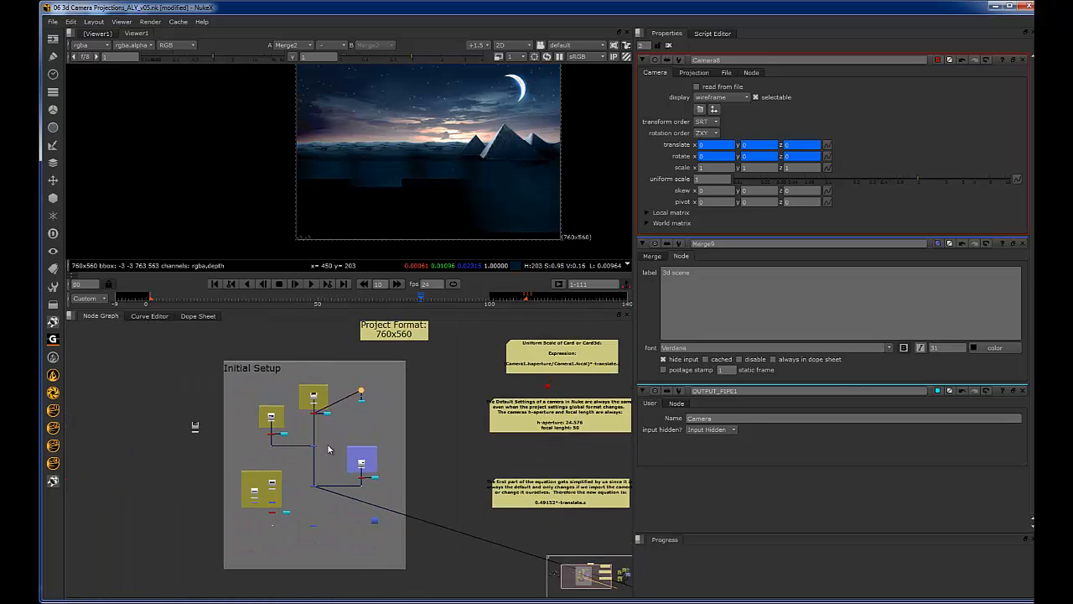
pyautogui.scroll(5, 330, 447)
pyautogui.moveTo(361, 528); pyautogui.dragTo(286, 584)
pyautogui.press('1')
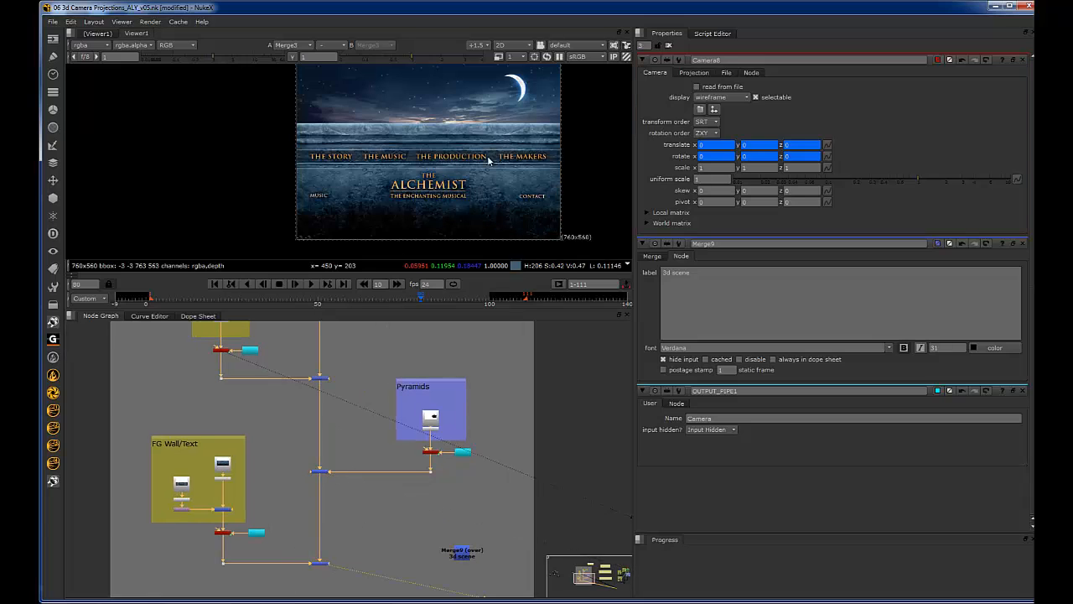
# Step: Go to frame 1 and disable the merge that places the text over the foreground wall
pyautogui.click(214, 284)
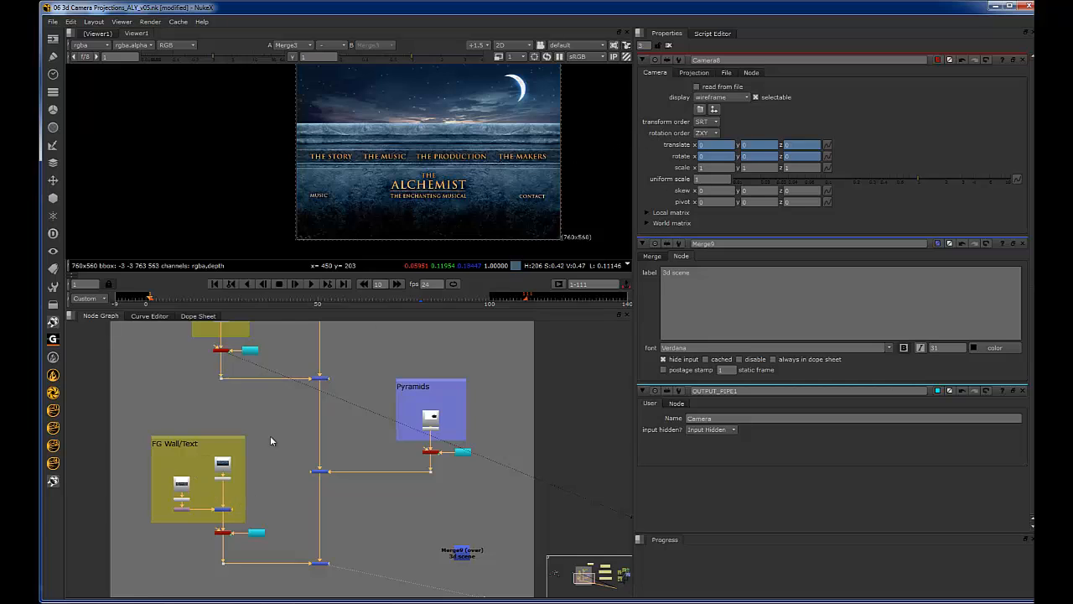
pyautogui.click(222, 509)
pyautogui.press('d')
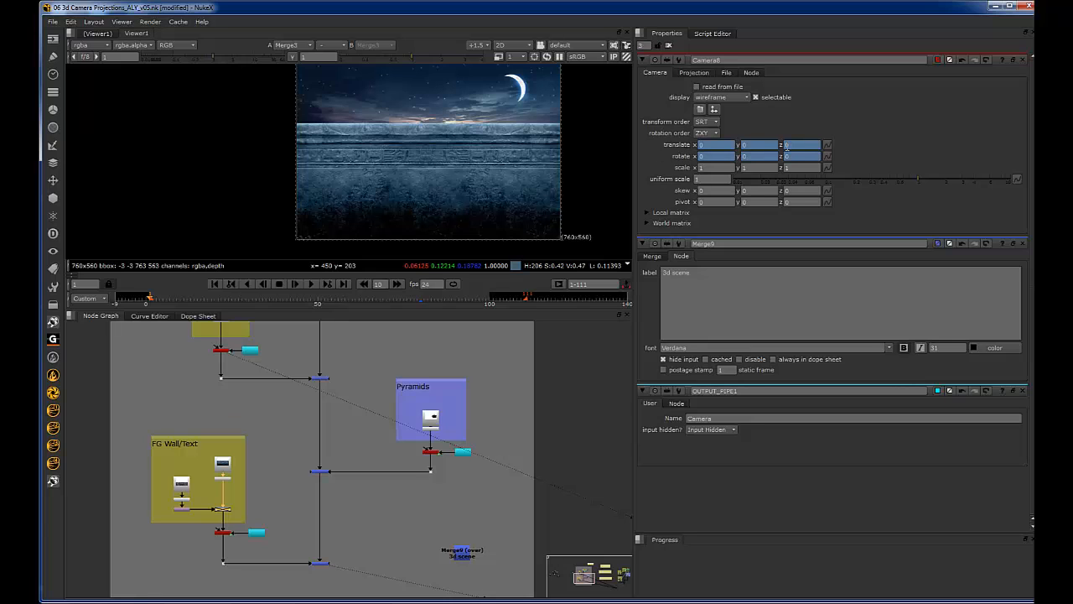
# Step: Set the camera's Z translation to -2.4 at frame 1, trying forward and backward positions first
pyautogui.click(788, 145)
pyautogui.press('Up')
pyautogui.press('Down')
pyautogui.press('Up')
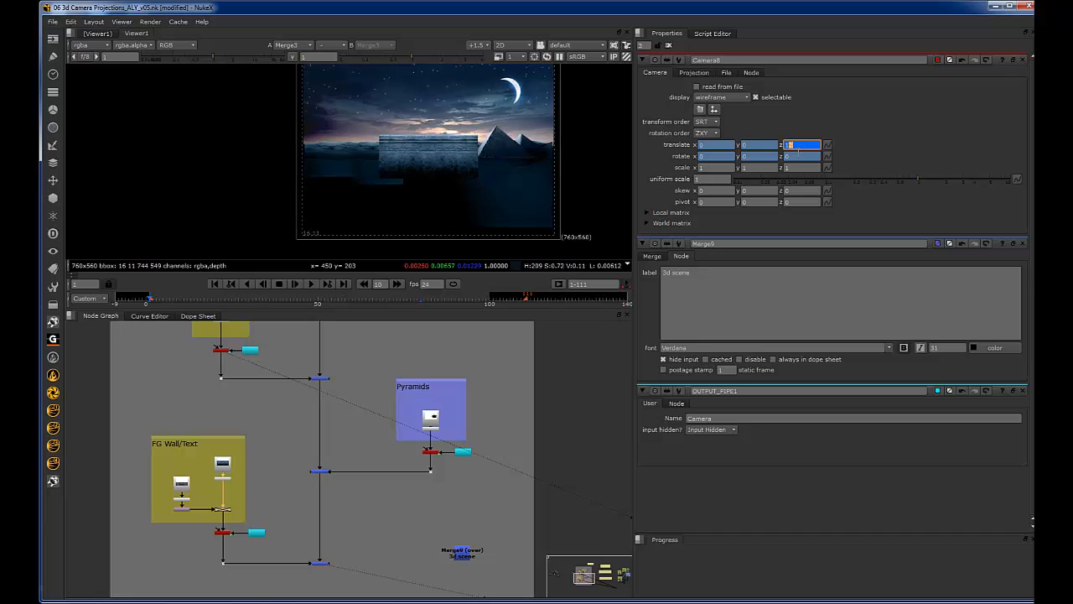
pyautogui.press('Down')
pyautogui.press('Down')
pyautogui.press('Down')
pyautogui.press('Down')
pyautogui.press('Down')
pyautogui.press('Down')
pyautogui.press('Down')
pyautogui.press('Down')
pyautogui.press('Down')
pyautogui.press('Down')
pyautogui.press('Down')
pyautogui.press('Down')
pyautogui.press('Down')
pyautogui.press('Down')
pyautogui.press('Down')
pyautogui.press('Down')
pyautogui.press('Down')
pyautogui.press('Up')
pyautogui.press('Up')
pyautogui.press('Up')
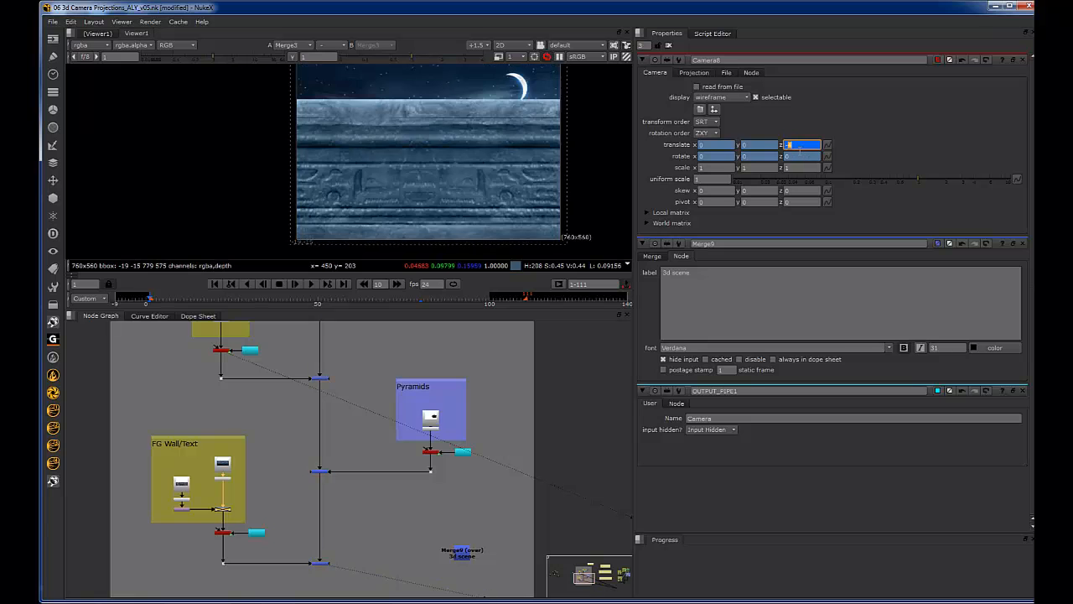
pyautogui.press('Up')
pyautogui.press('Up')
pyautogui.press('Up')
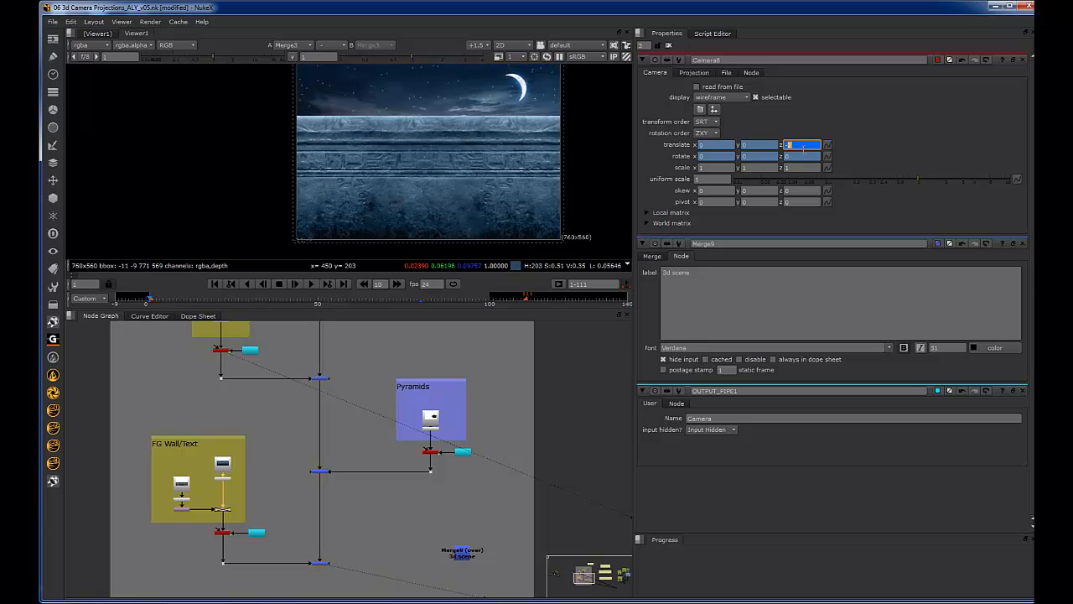
pyautogui.press('Right')
pyautogui.press('Down')
pyautogui.press('Down')
pyautogui.press('Down')
pyautogui.press('Down')
# Step: Set the camera's Y translation to -0.12 at frame 1
pyautogui.click(762, 145)
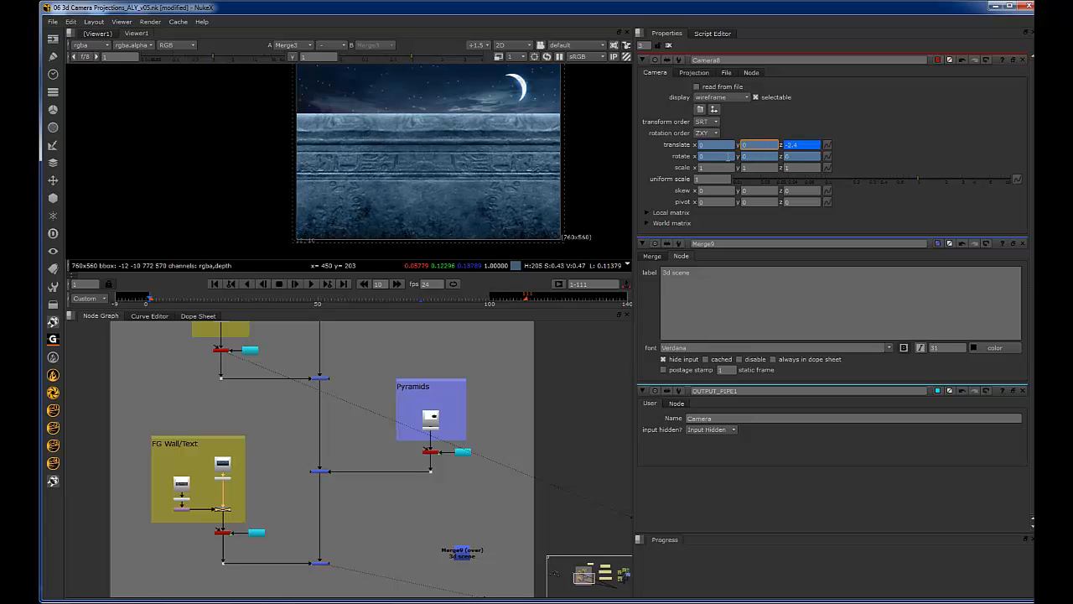
pyautogui.press('Right')
pyautogui.press('Down')
pyautogui.press('Down')
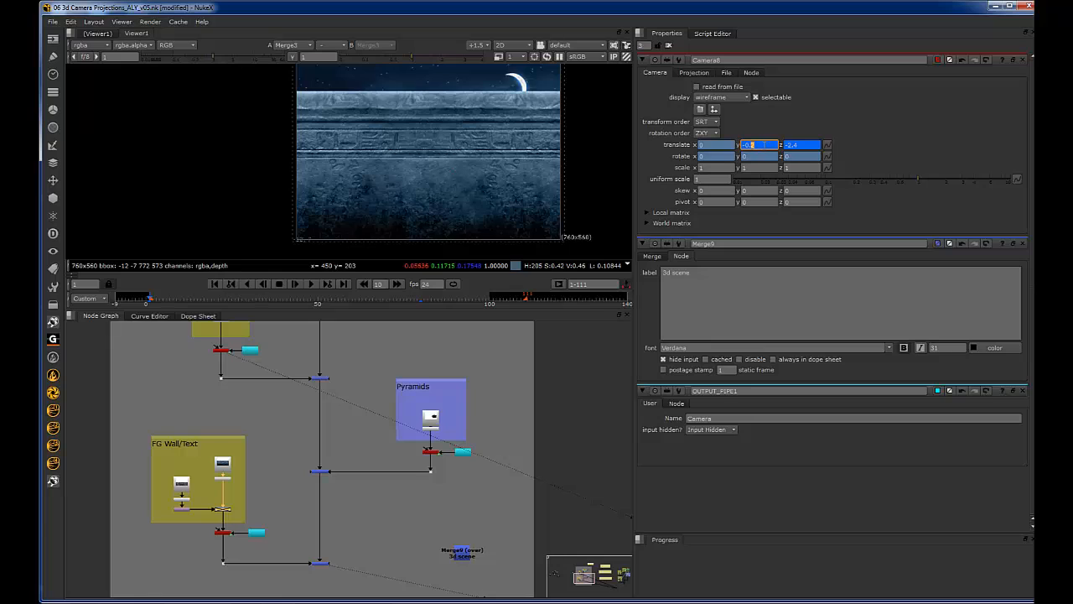
pyautogui.press('Down')
pyautogui.press('Down')
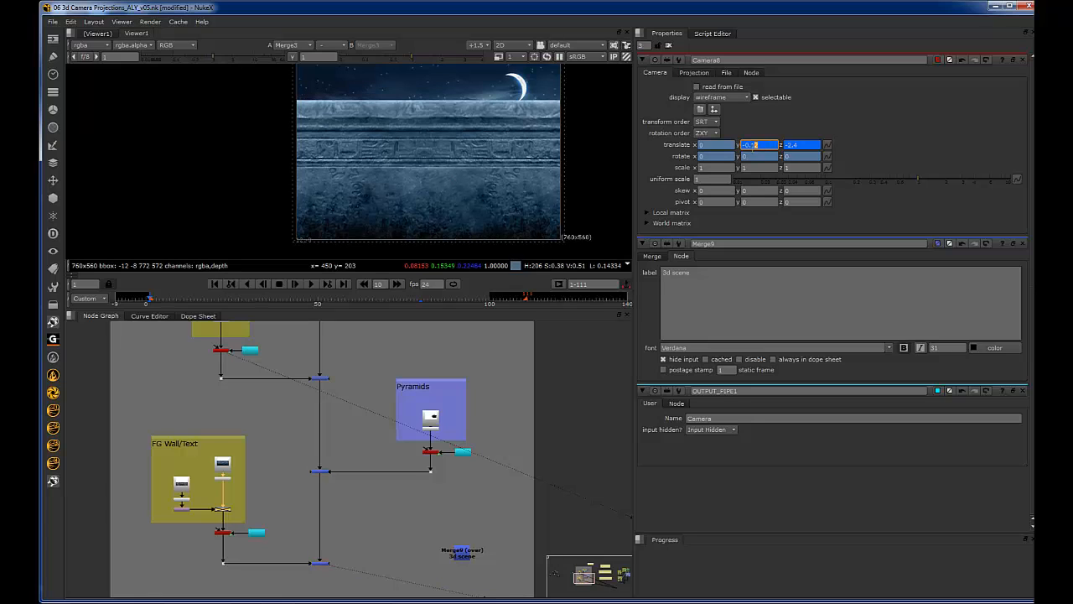
# Step: Offset the camera's X translation slightly in the positive direction at frame 1, trying both directions first
pyautogui.click(732, 146)
pyautogui.press('Down')
pyautogui.press('Down')
pyautogui.press('Down')
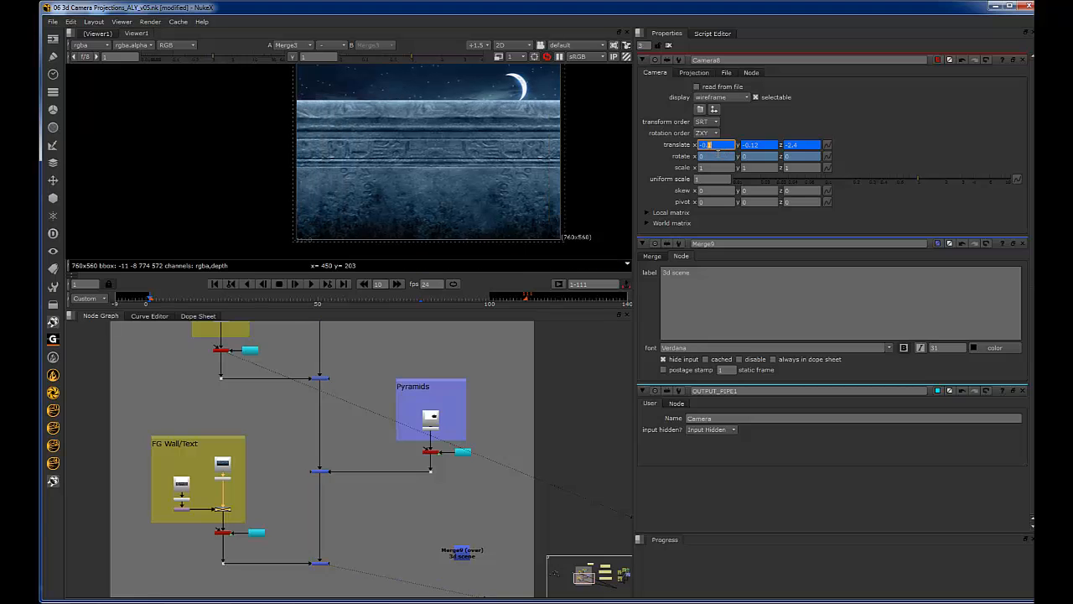
pyautogui.press('Up')
pyautogui.press('Up')
pyautogui.press('Up')
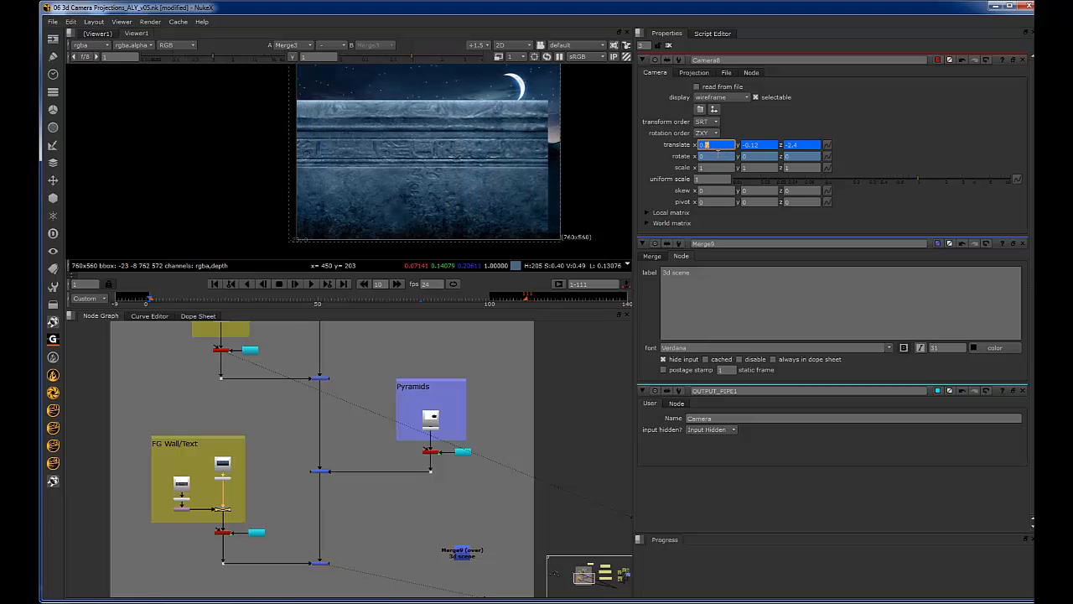
pyautogui.press('Down')
pyautogui.press('Up')
pyautogui.press('Down')
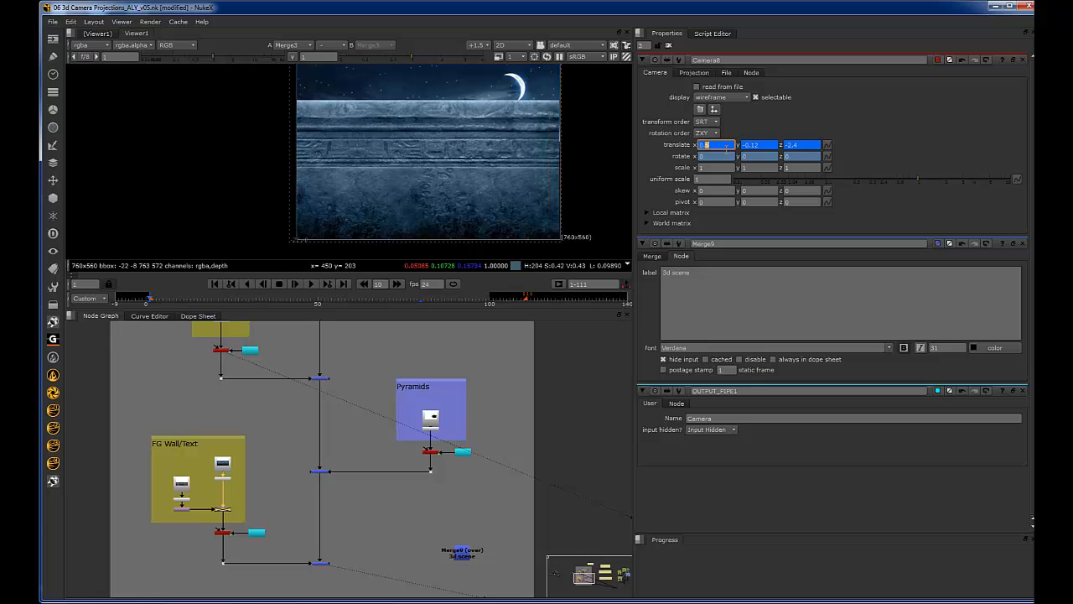
# Step: Go to frame 80 and view the animated camera beside the Night Sky layer in the 3D viewer
pyautogui.click(421, 303)
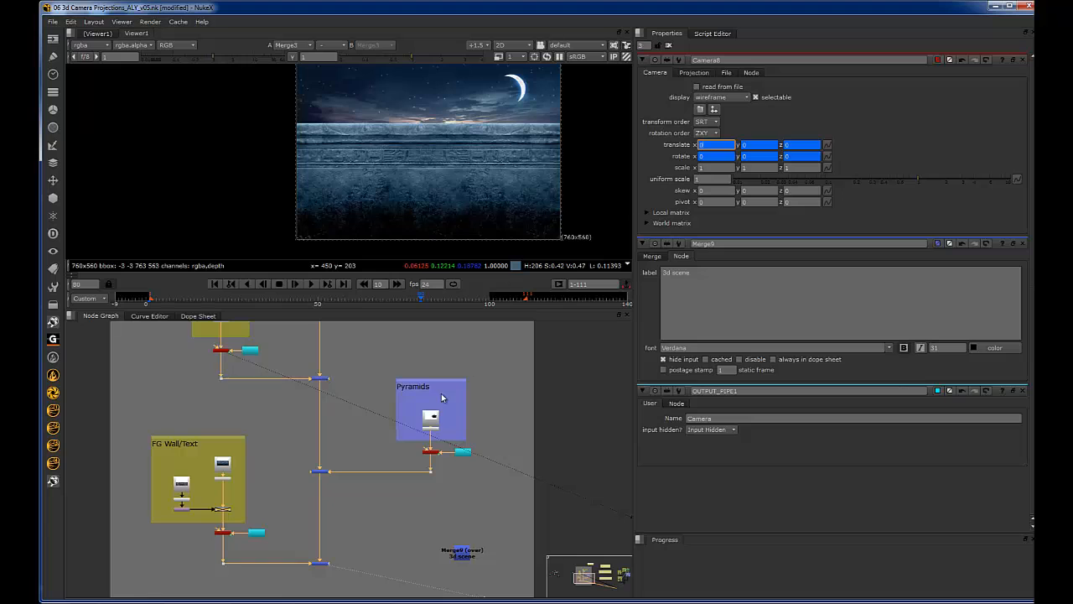
pyautogui.moveTo(466, 474); pyautogui.dragTo(498, 596, button='middle')
pyautogui.scroll(4, 409, 382)
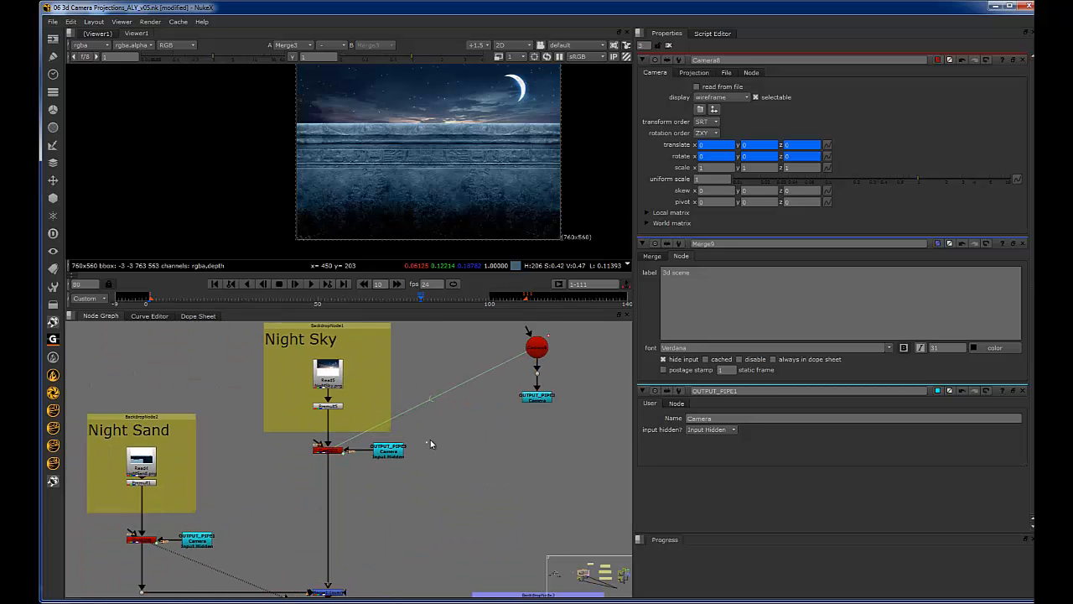
pyautogui.scroll(3, 354, 444)
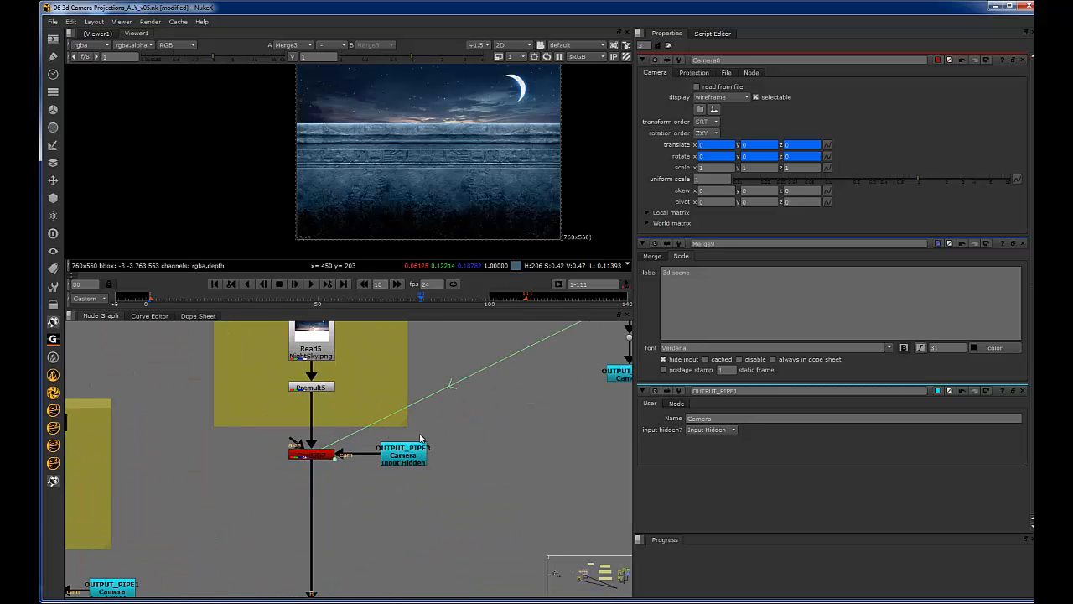
pyautogui.click(314, 453)
pyautogui.moveTo(535, 376); pyautogui.dragTo(359, 462, button='middle')
pyautogui.click(447, 379)
pyautogui.press('1')
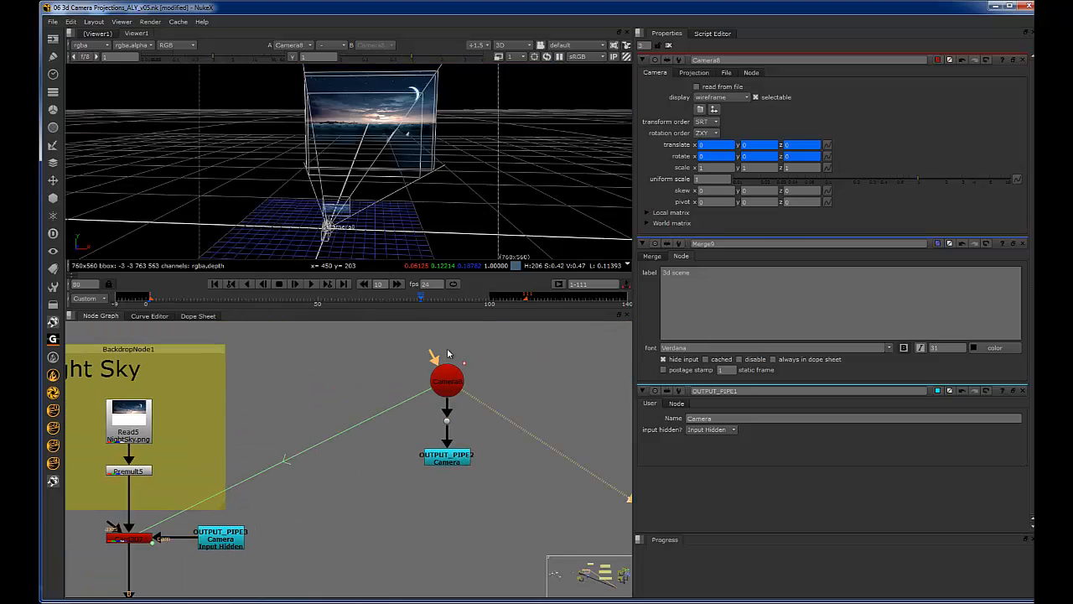
pyautogui.click(438, 381)
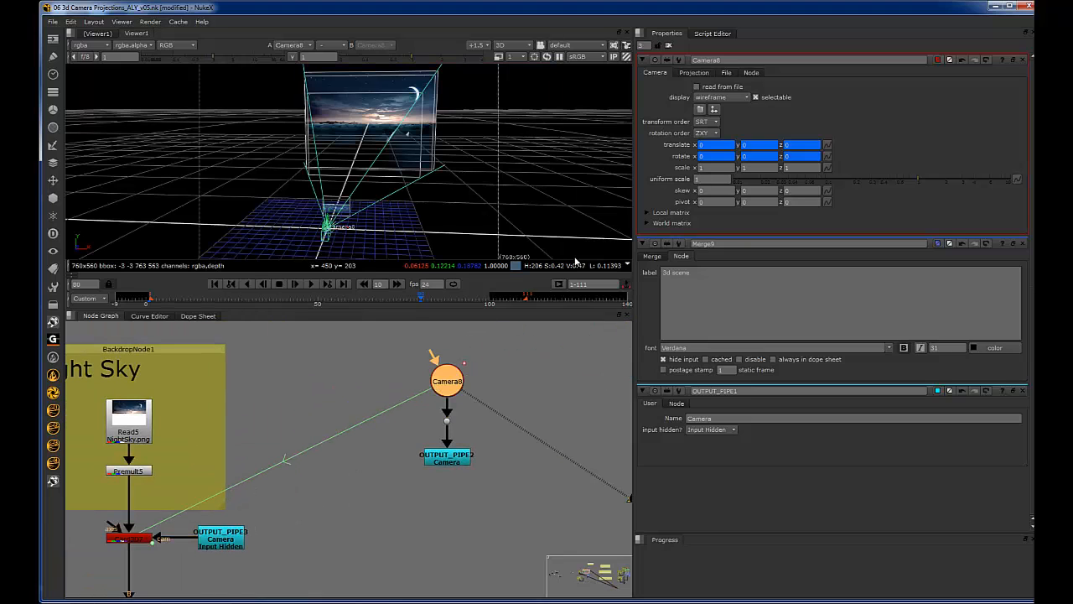
# Step: Collapse the OUTPUT_PIPE1 properties and examine the camera and the card in front of it from the side in 3D
pyautogui.click(644, 244)
pyautogui.click(644, 259)
pyautogui.keyDown('ctrl'); pyautogui.moveTo(398, 212); pyautogui.dragTo(443, 201); pyautogui.keyUp('ctrl')
pyautogui.scroll(-6, 447, 352)
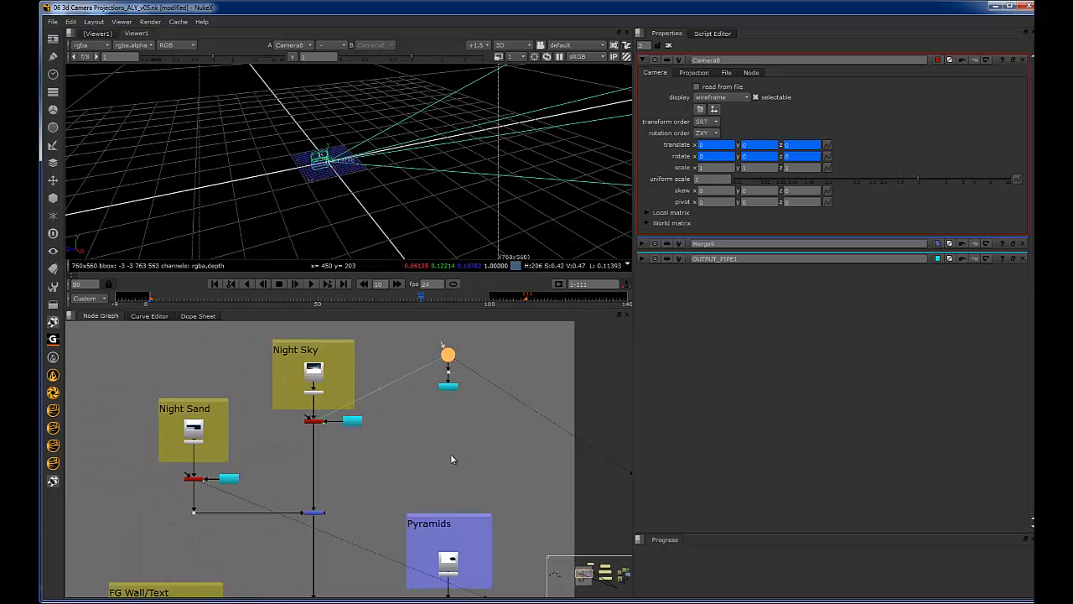
pyautogui.moveTo(459, 475); pyautogui.dragTo(456, 475, button='middle')
pyautogui.click(643, 244)
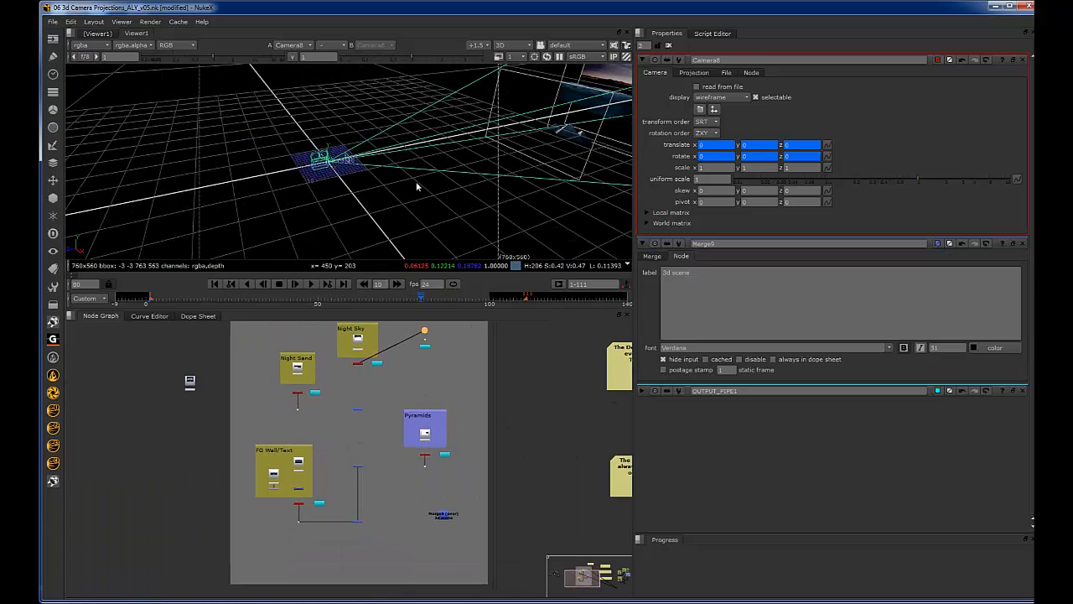
pyautogui.keyDown('ctrl'); pyautogui.moveTo(416, 181); pyautogui.dragTo(348, 154); pyautogui.keyUp('ctrl')
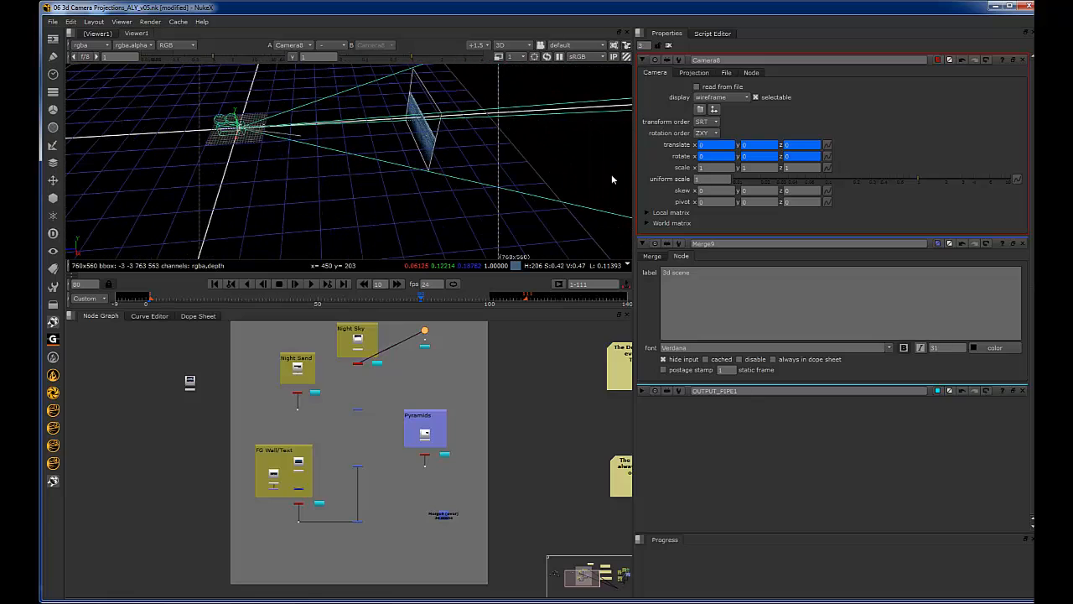
# Step: Try setting the camera's X pivot to 3 and rotating the camera about it, and undo the rotation
pyautogui.click(713, 203)
pyautogui.press('Up')
pyautogui.press('Up')
pyautogui.press('Up')
pyautogui.press('Up')
pyautogui.press('Down')
pyautogui.moveTo(240, 187)
pyautogui.keyDown('ctrl'); pyautogui.mouseDown()
pyautogui.moveTo(266, 183)
pyautogui.moveTo(247, 187)
pyautogui.mouseUp(); pyautogui.keyUp('ctrl')
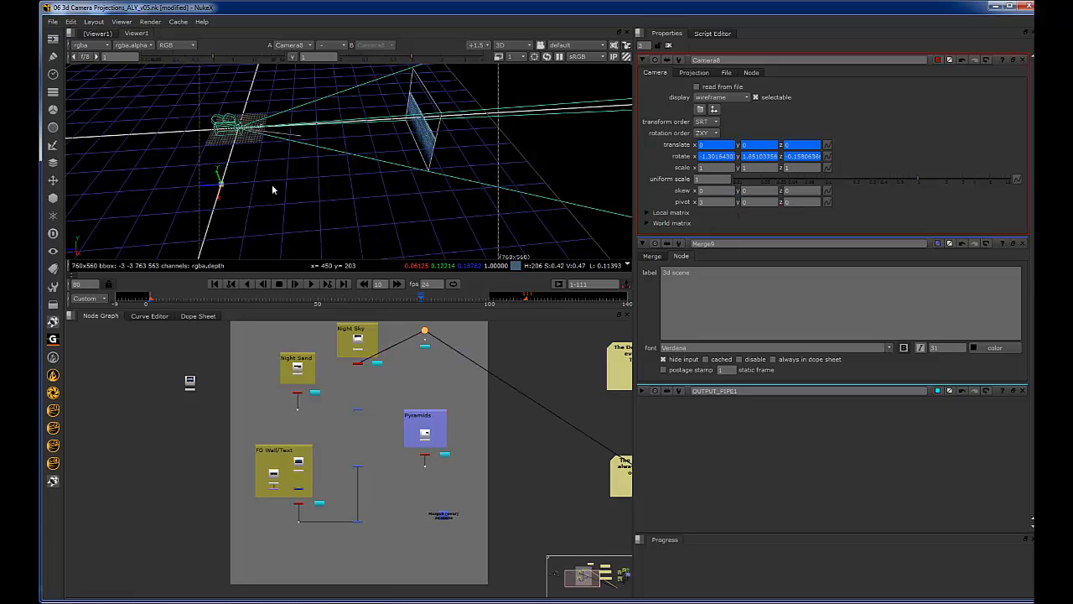
pyautogui.hotkey('ctrl', 'z')
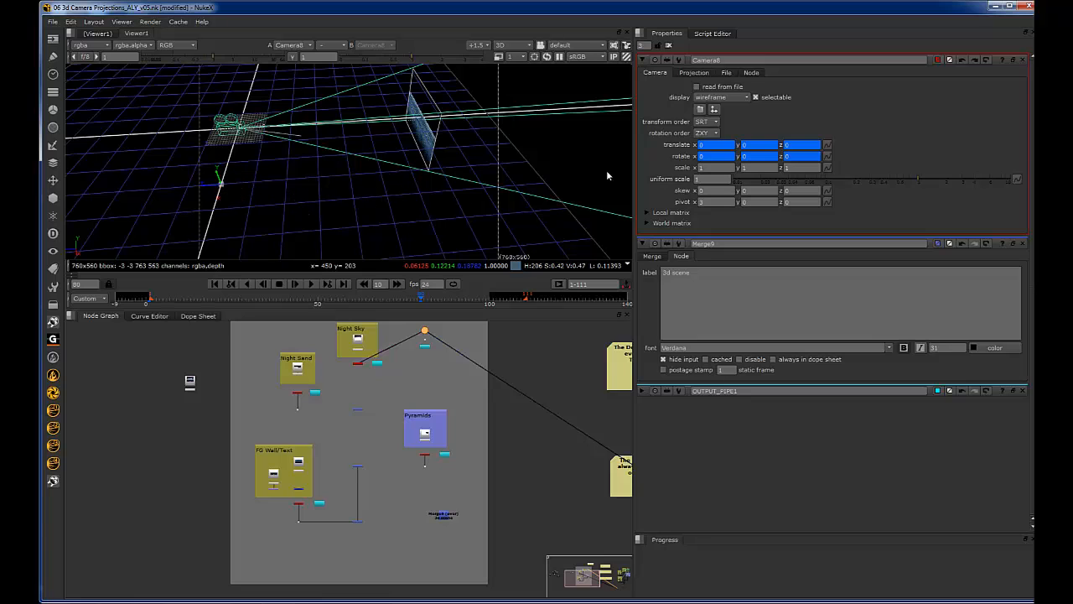
# Step: Add an Axis node to the node graph and place it beside the animated camera
pyautogui.moveTo(438, 330); pyautogui.dragTo(427, 389, button='middle')
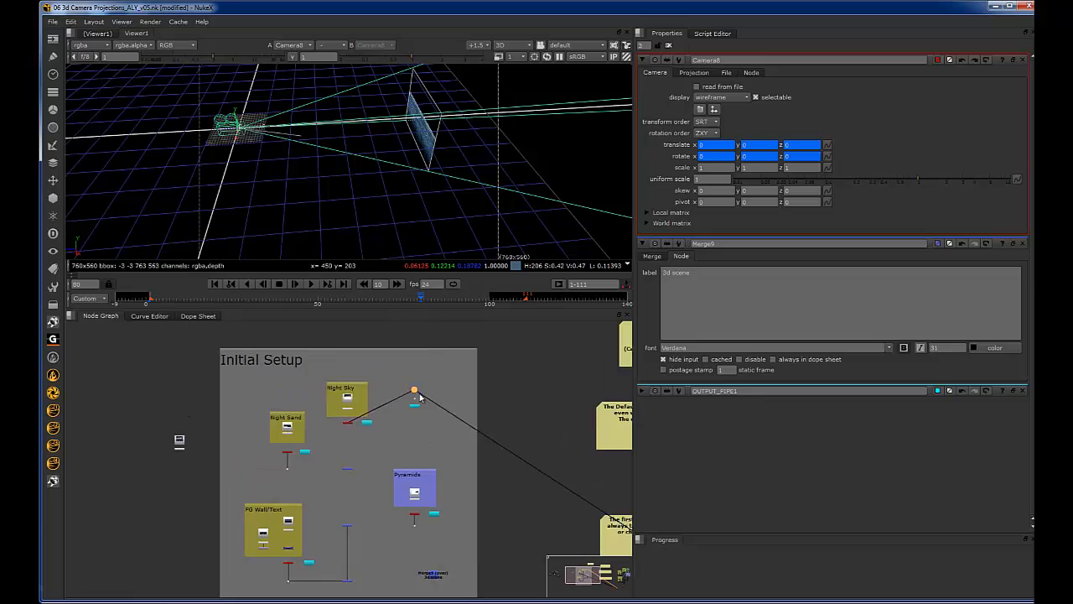
pyautogui.scroll(6, 429, 389)
pyautogui.click(475, 370)
pyautogui.press('Tab')
pyautogui.write('ax')
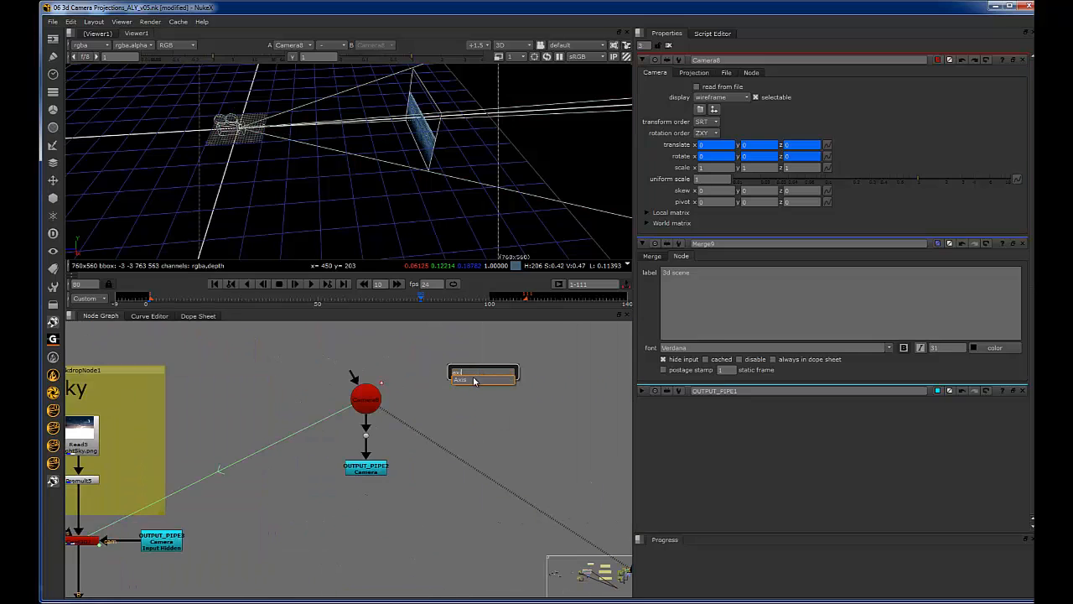
pyautogui.press('Return')
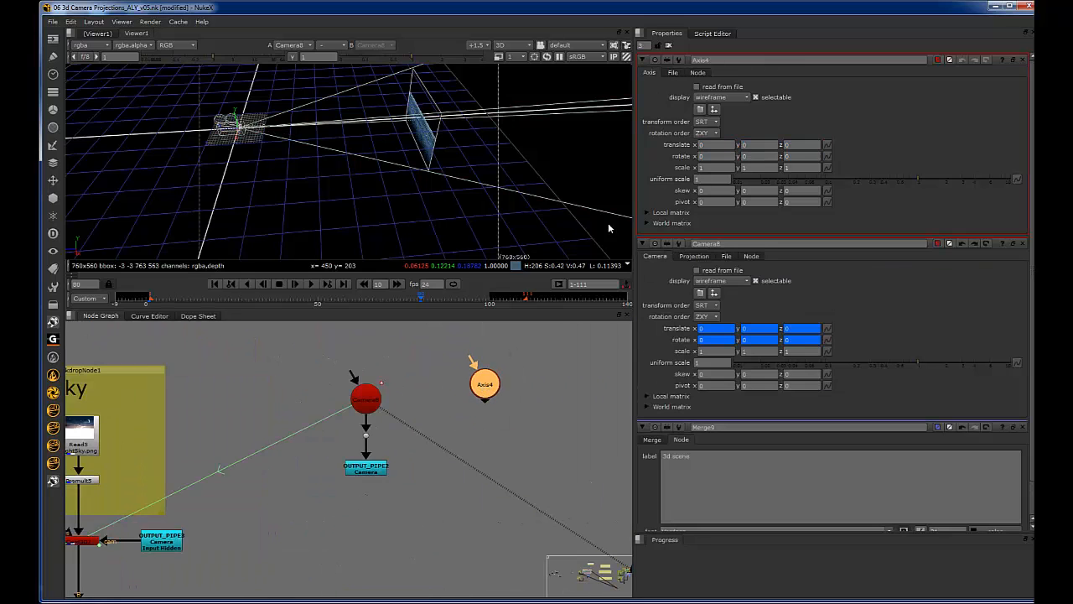
pyautogui.moveTo(489, 383); pyautogui.dragTo(506, 354)
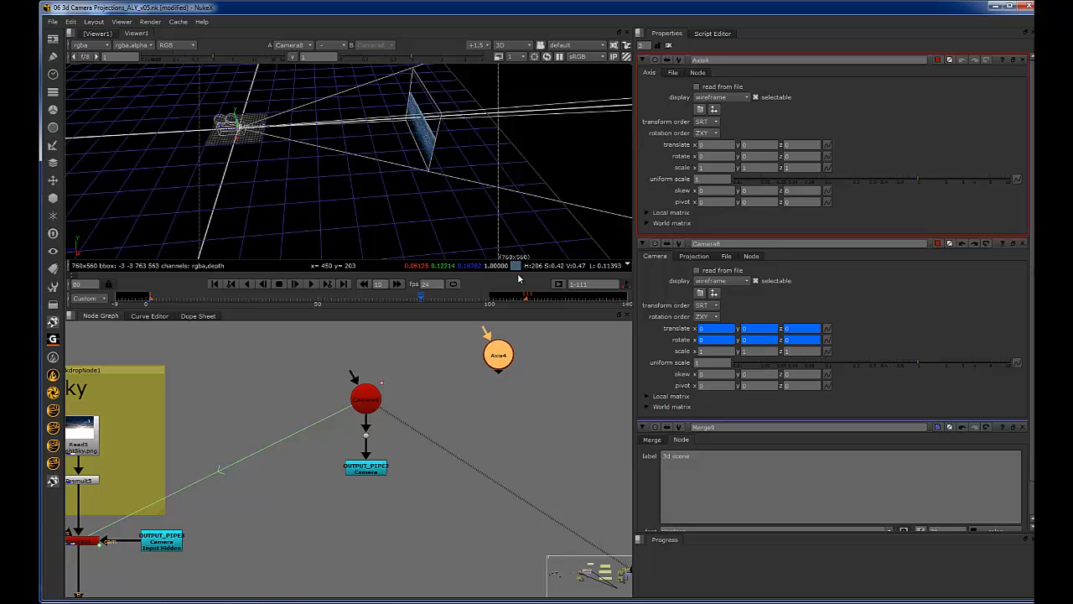
pyautogui.moveTo(505, 359); pyautogui.dragTo(513, 369)
# Step: Rename the new Axis node camera_pivot and adjust its place beside the camera
pyautogui.moveTo(740, 61); pyautogui.dragTo(563, 114)
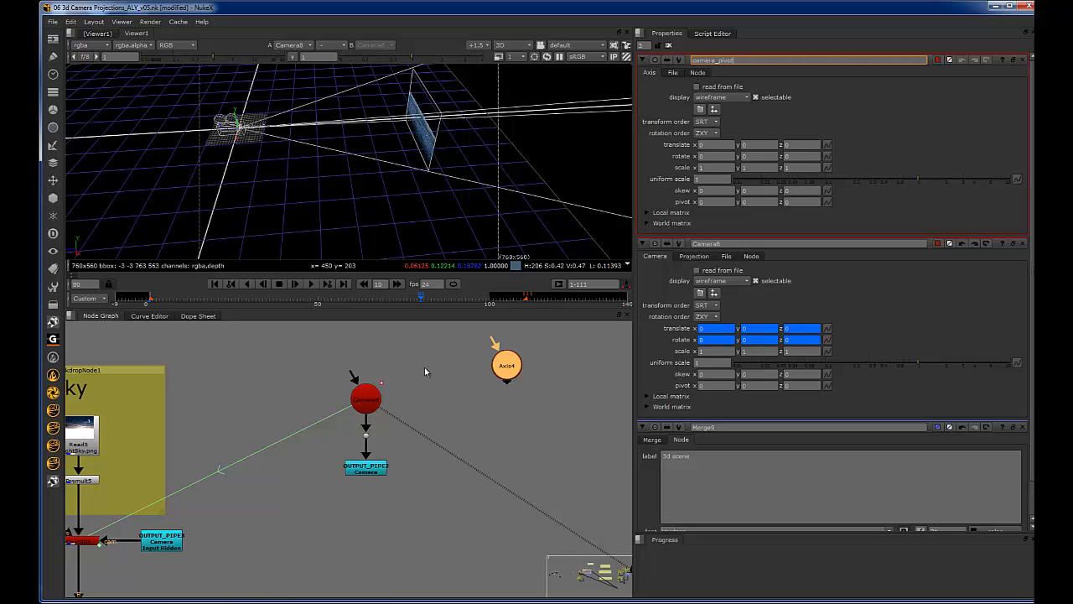
pyautogui.press('Return')
pyautogui.moveTo(520, 368); pyautogui.dragTo(517, 380)
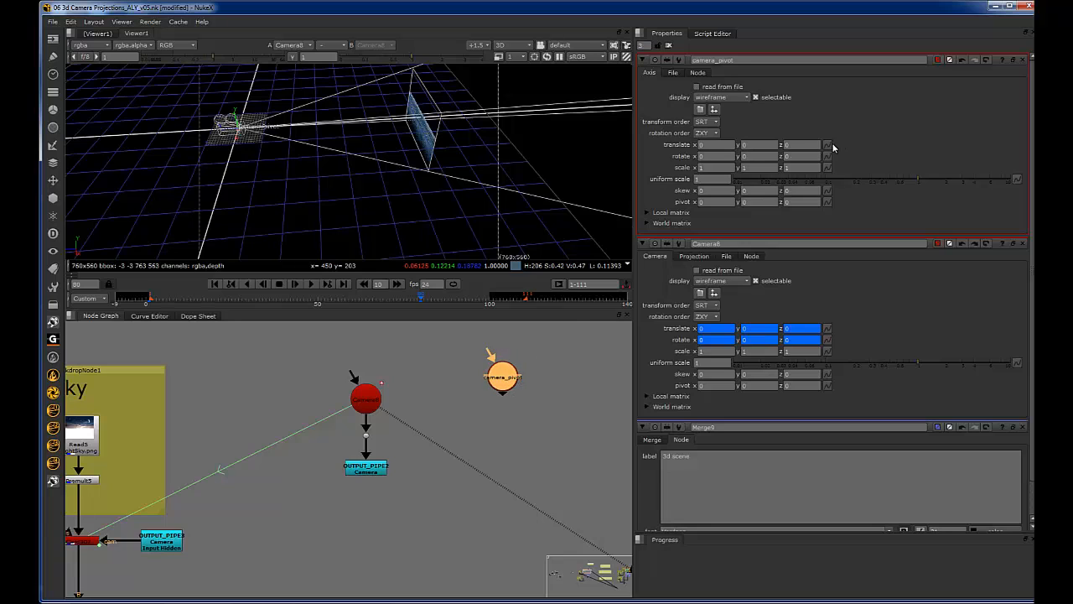
# Step: Link the camera's pivot values to the camera_pivot axis's translate values and place the axis node beside the camera node
pyautogui.keyDown('ctrl'); pyautogui.moveTo(828, 144); pyautogui.dragTo(828, 383); pyautogui.keyUp('ctrl')
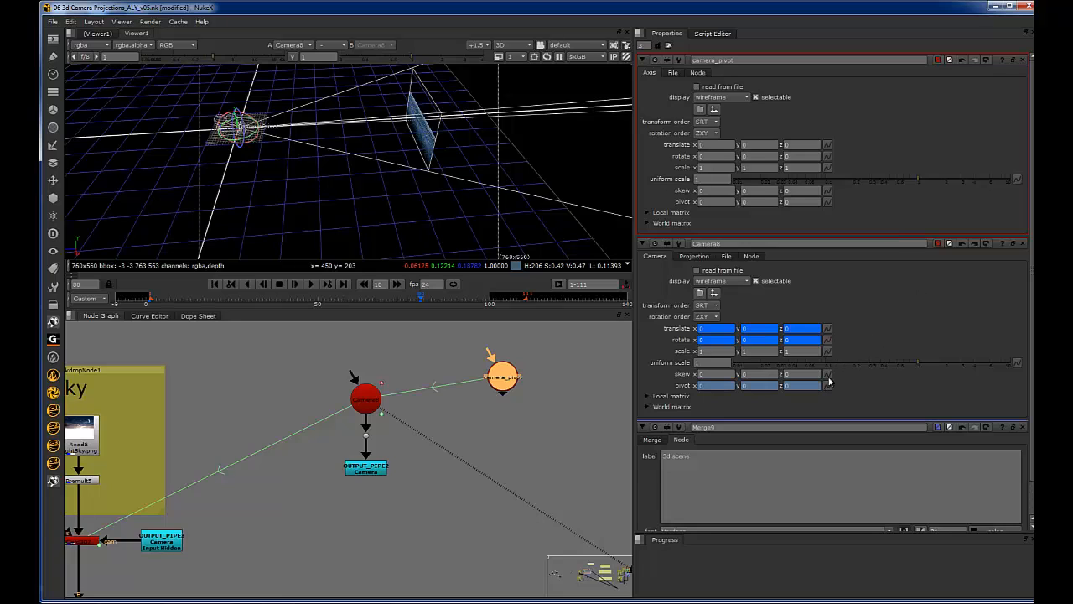
pyautogui.click(558, 378)
pyautogui.moveTo(505, 378); pyautogui.dragTo(476, 403)
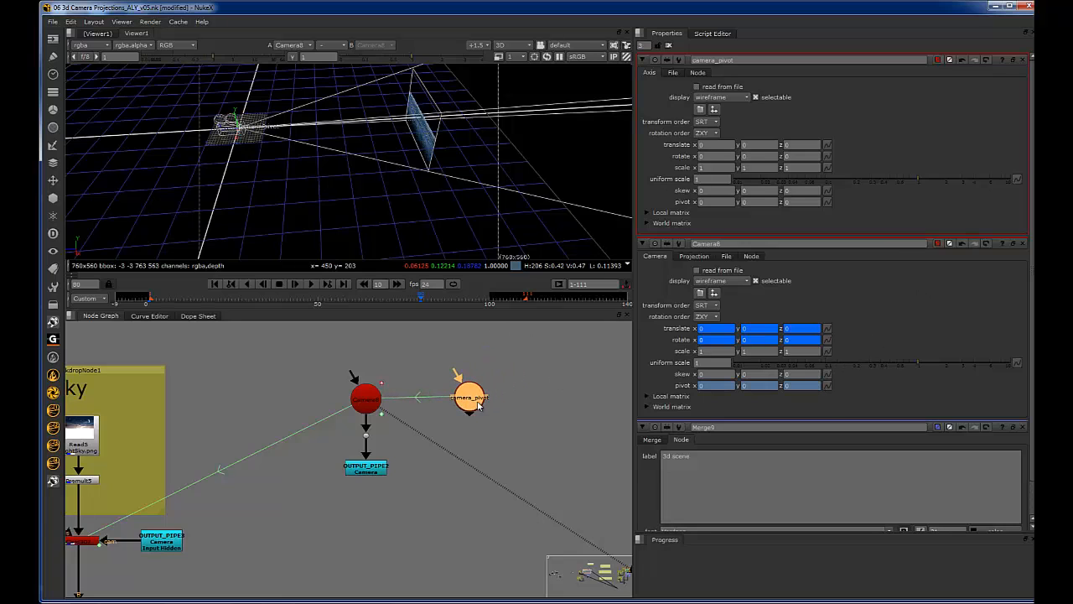
# Step: Move the camera_pivot axis back along Z to about -213.1, just in front of the sky card
pyautogui.keyDown('ctrl'); pyautogui.moveTo(298, 138); pyautogui.dragTo(324, 153); pyautogui.keyUp('ctrl')
pyautogui.scroll(-5, 393, 136)
pyautogui.keyDown('ctrl'); pyautogui.moveTo(392, 136); pyautogui.dragTo(349, 153); pyautogui.keyUp('ctrl')
pyautogui.click(340, 152)
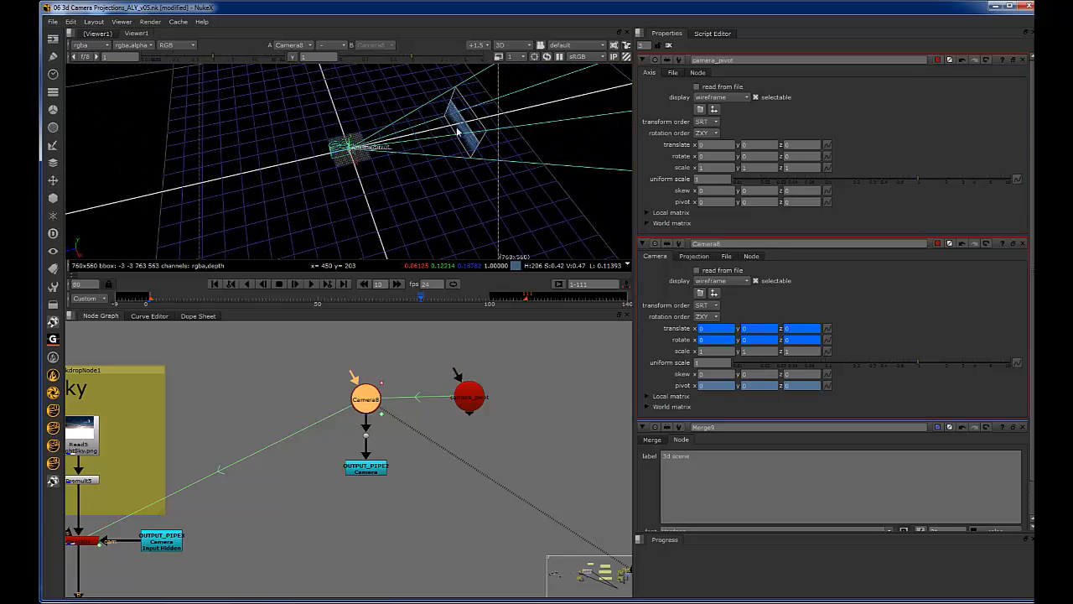
pyautogui.click(471, 398)
pyautogui.moveTo(339, 151); pyautogui.dragTo(335, 179)
pyautogui.scroll(-5, 335, 179)
pyautogui.keyDown('ctrl'); pyautogui.moveTo(451, 170); pyautogui.dragTo(577, 137); pyautogui.keyUp('ctrl')
pyautogui.scroll(-2, 393, 165)
pyautogui.keyDown('alt'); pyautogui.moveTo(469, 151); pyautogui.dragTo(260, 174); pyautogui.keyUp('alt')
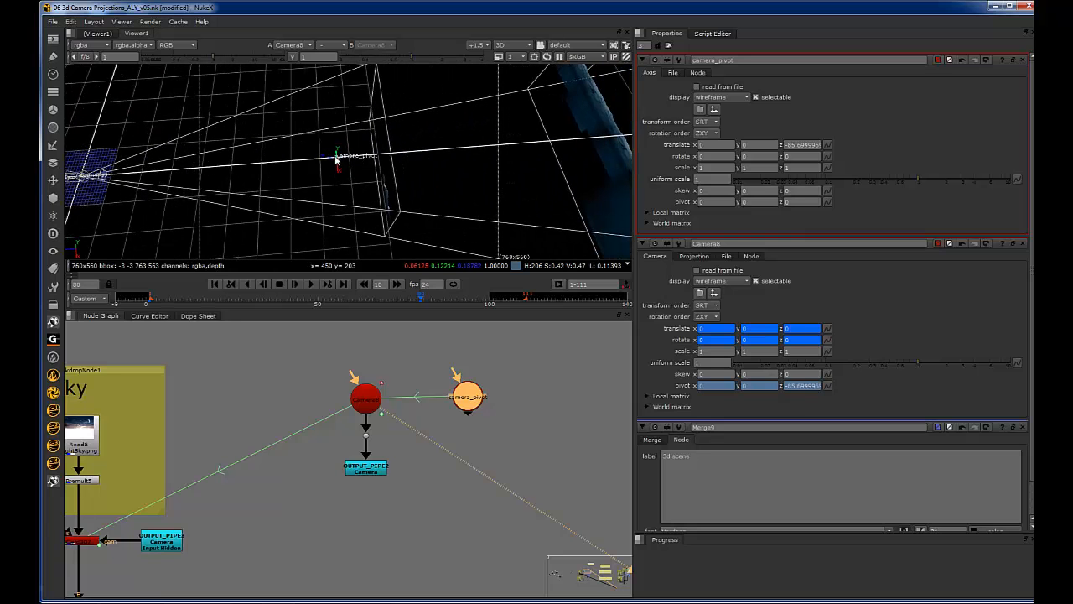
pyautogui.moveTo(325, 159); pyautogui.dragTo(598, 138)
pyautogui.keyDown('alt'); pyautogui.moveTo(586, 140); pyautogui.dragTo(475, 156); pyautogui.keyUp('alt')
pyautogui.moveTo(486, 153); pyautogui.dragTo(428, 140)
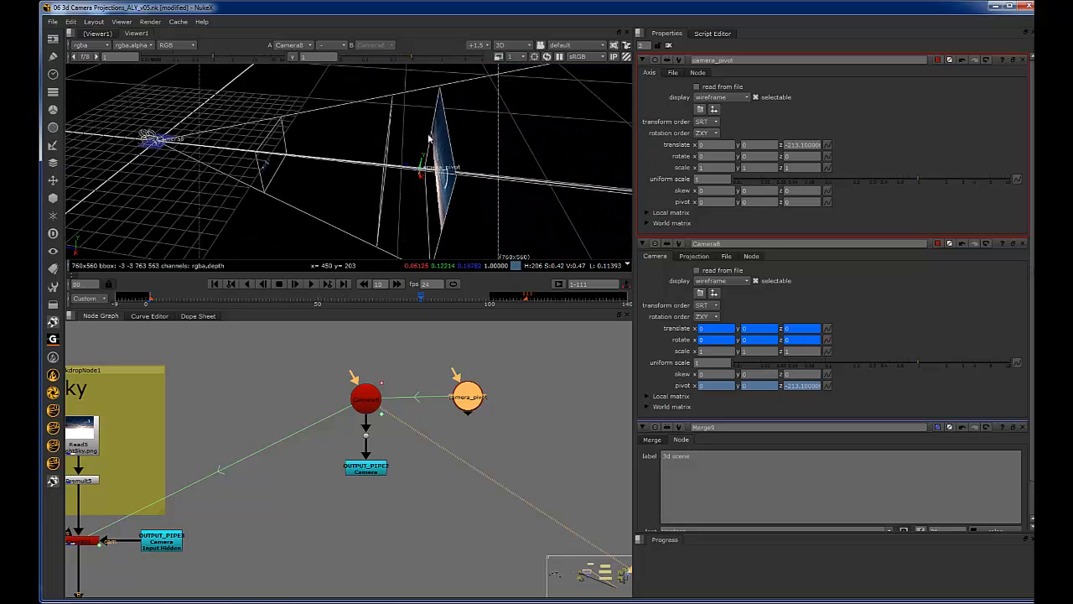
# Step: Try rotating the camera around its pivot by setting its Y rotation to -14 at frame 80, and check frame 1
pyautogui.moveTo(749, 340); pyautogui.dragTo(40, 288, button='middle')
pyautogui.keyDown('ctrl'); pyautogui.moveTo(203, 198); pyautogui.dragTo(361, 209); pyautogui.keyUp('ctrl')
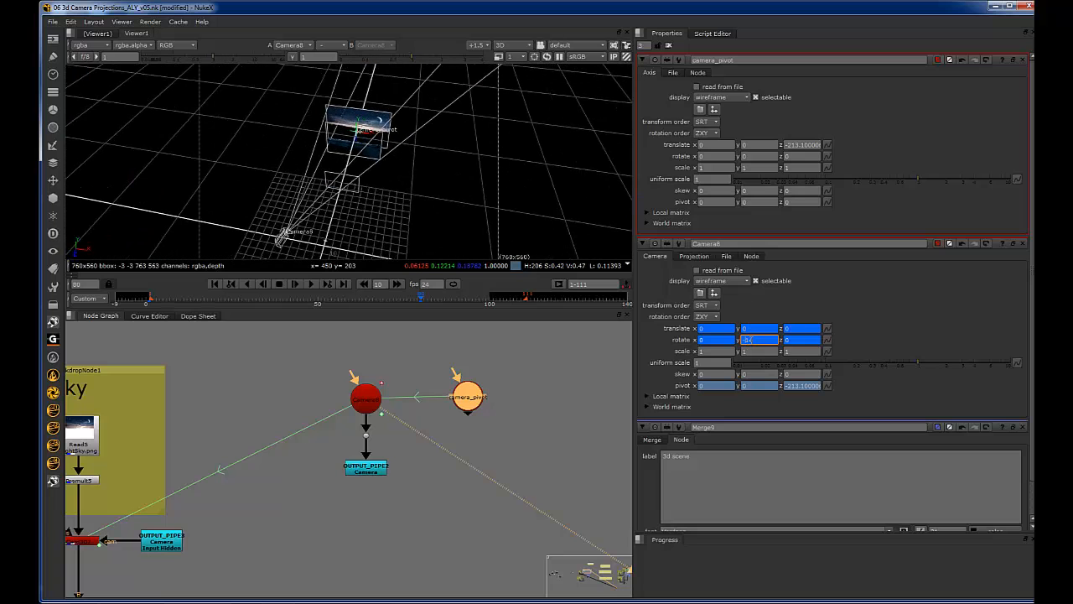
pyautogui.moveTo(751, 340); pyautogui.dragTo(648, 312, button='middle')
pyautogui.write('-')
pyautogui.click(151, 304)
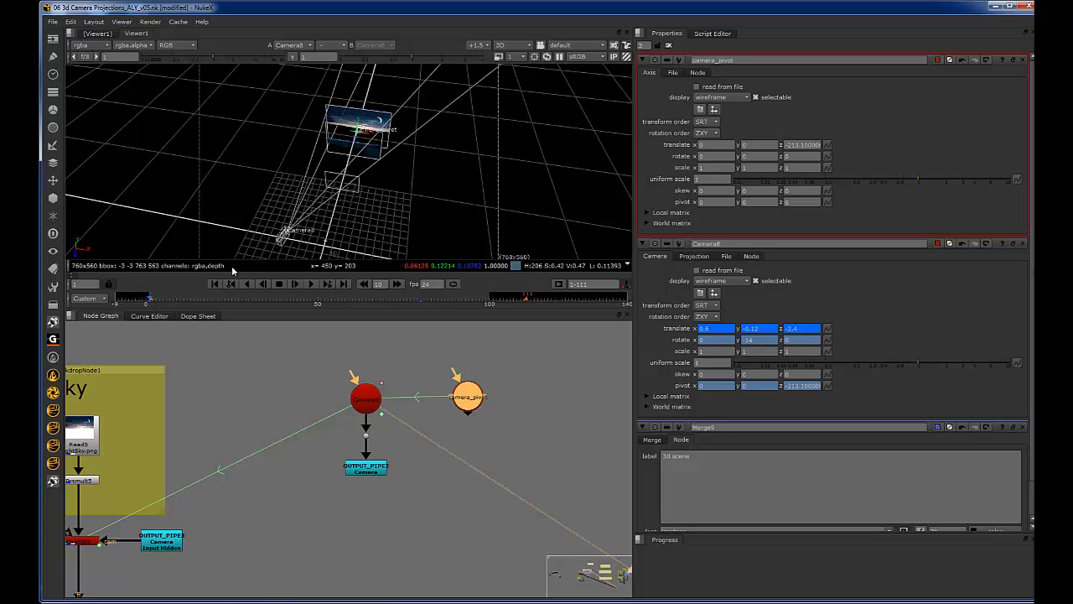
# Step: Restore the camera's Y rotation to 0 at frame 80
pyautogui.click(421, 303)
pyautogui.click(744, 340)
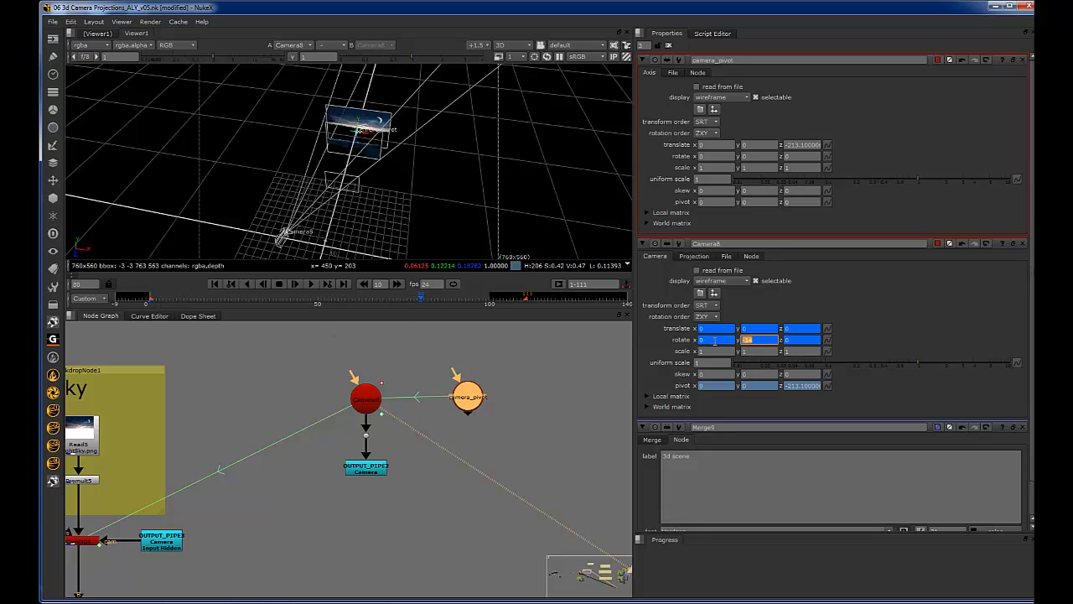
pyautogui.write('0')
pyautogui.press('Return')
# Step: Clear the camera's -14 Y rotation at frame 1
pyautogui.moveTo(156, 300); pyautogui.dragTo(151, 297)
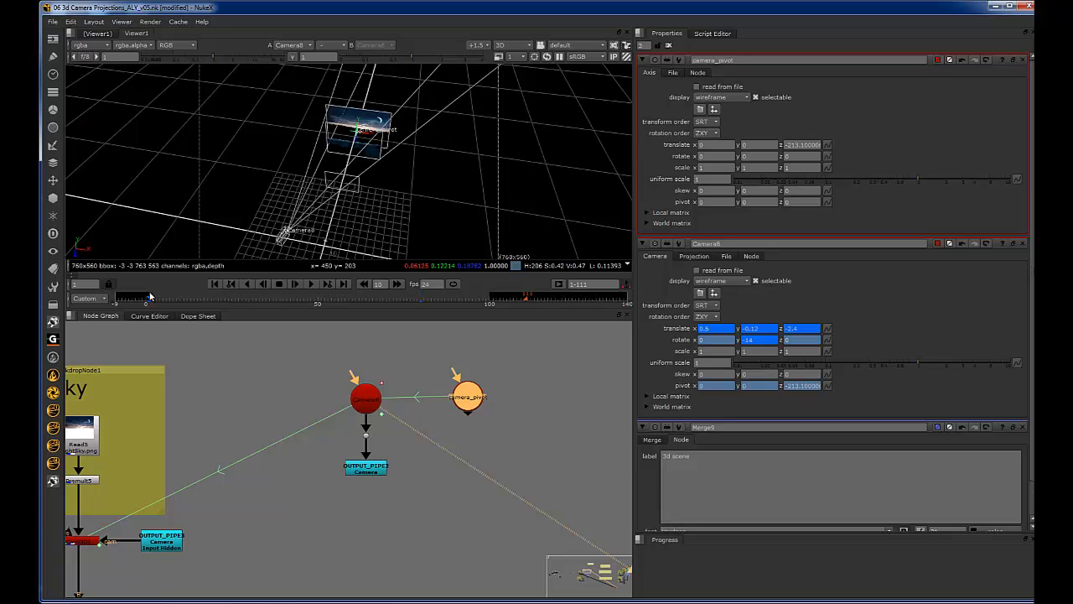
pyautogui.keyDown('ctrl'); pyautogui.moveTo(335, 186); pyautogui.dragTo(397, 163); pyautogui.keyUp('ctrl')
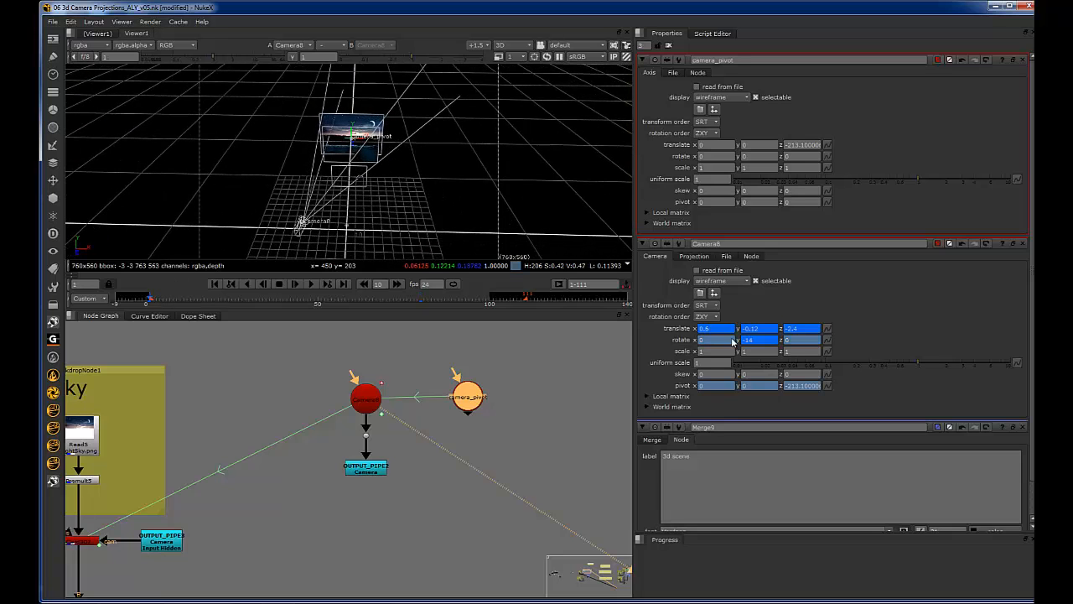
pyautogui.doubleClick(763, 338)
pyautogui.rightClick(760, 340)
pyautogui.click(787, 354)
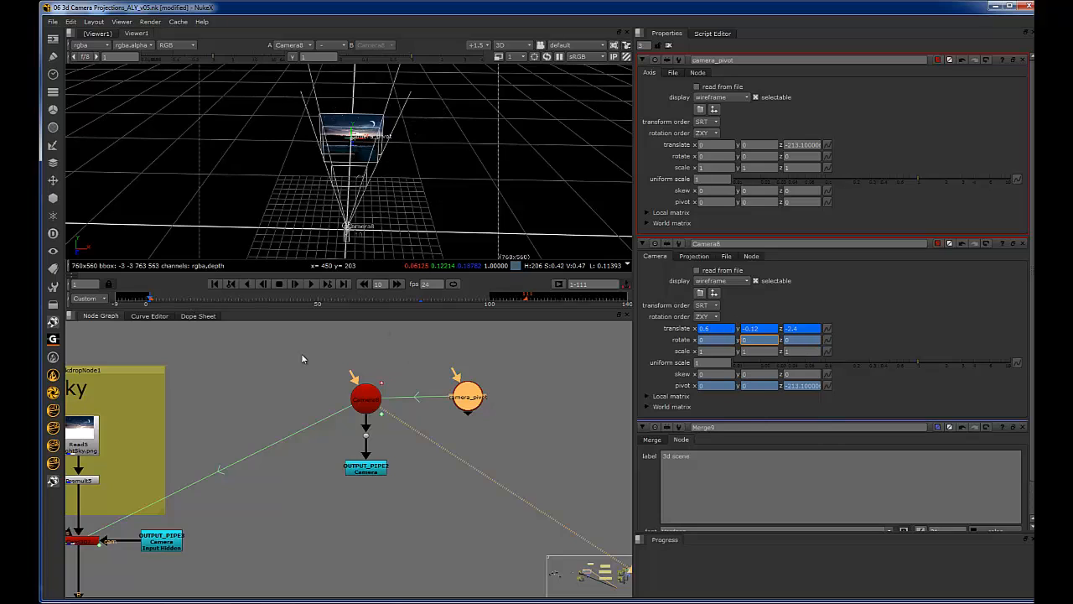
# Step: Display the final Merge3 composite in the viewer at frame 1 and test nudging the camera's Y rotation
pyautogui.scroll(-7, 286, 409)
pyautogui.moveTo(228, 587); pyautogui.dragTo(257, 472, button='middle')
pyautogui.scroll(2, 258, 470)
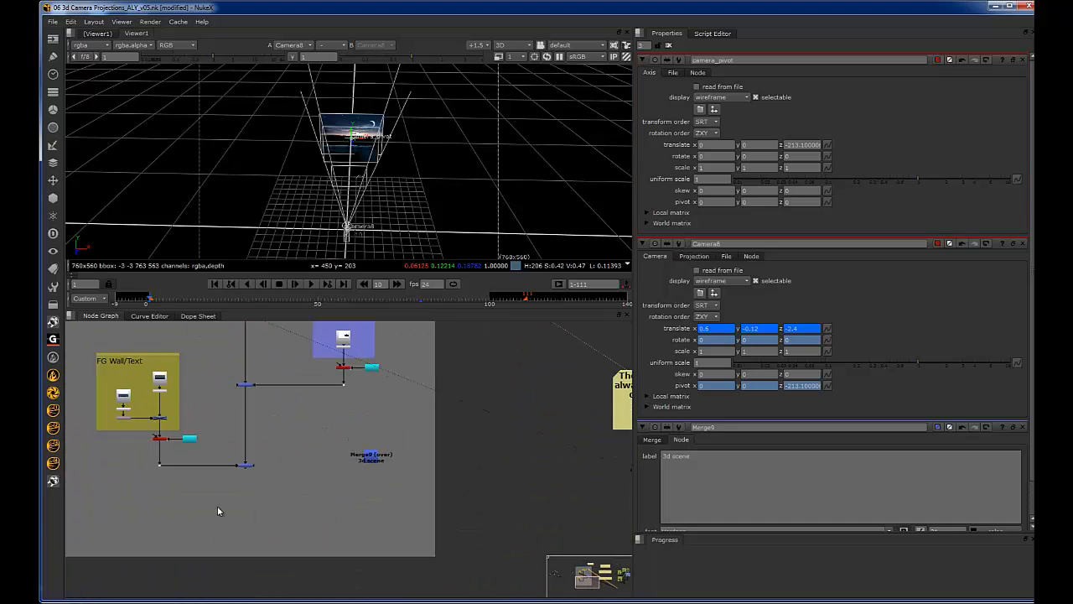
pyautogui.click(245, 465)
pyautogui.press('1')
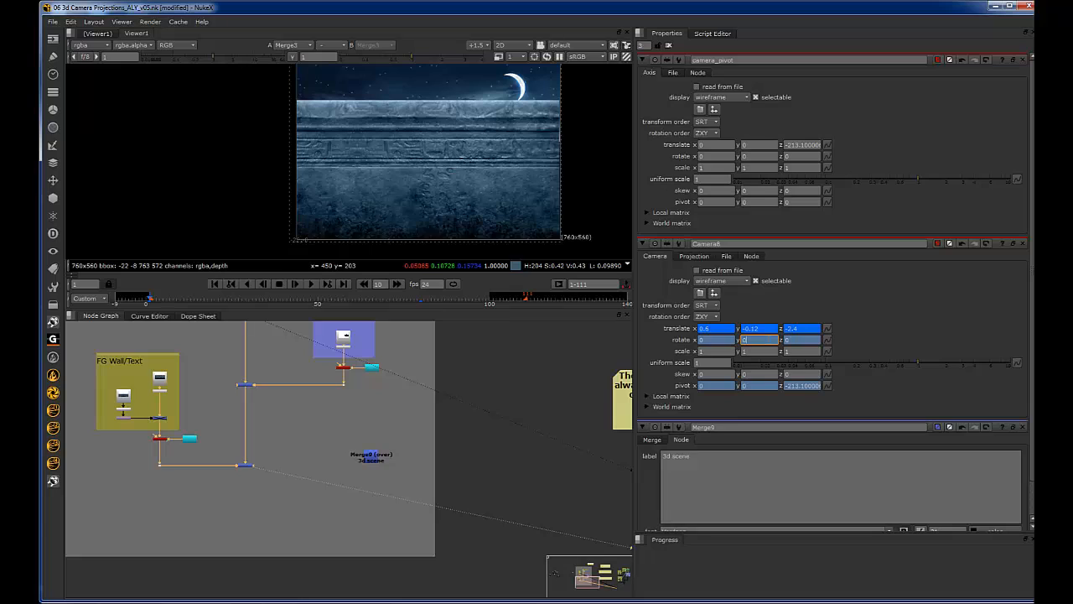
pyautogui.press('Up')
pyautogui.press('Down')
# Step: Set the camera's Y translation to 0 at frame 1
pyautogui.click(799, 338)
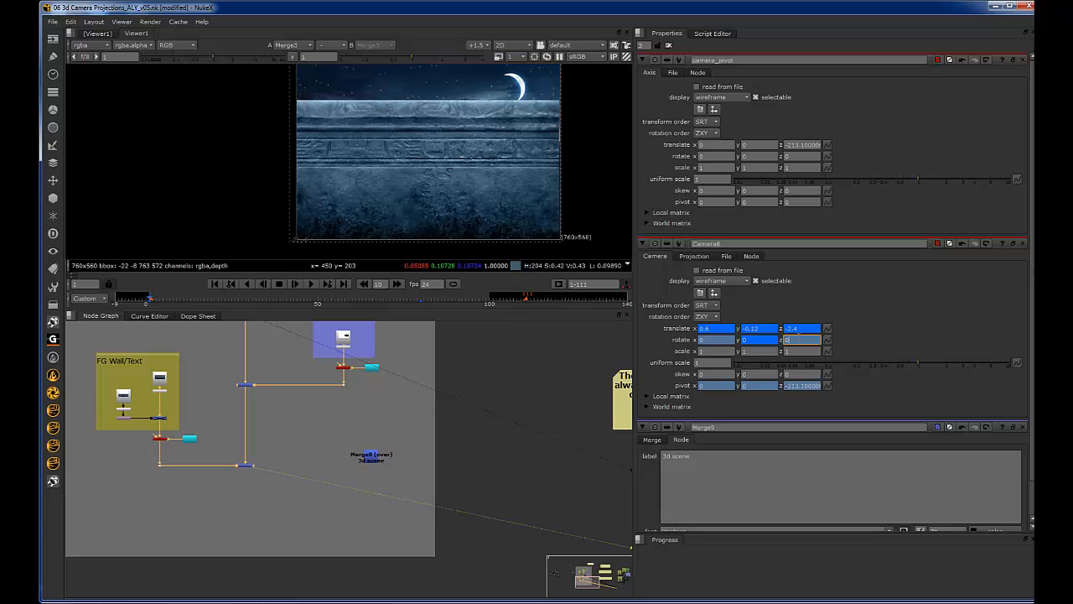
pyautogui.click(770, 328)
pyautogui.write('0')
# Step: Try small negative X rotations on the camera at frame 1 to test how the framing tilts
pyautogui.click(761, 339)
pyautogui.click(805, 340)
pyautogui.click(731, 339)
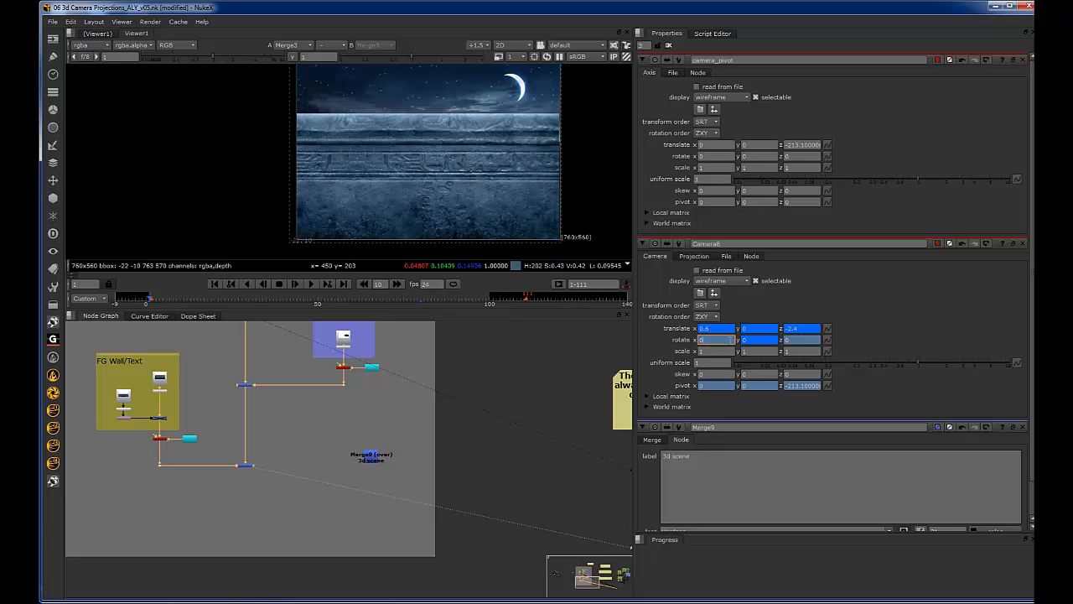
pyautogui.press('Down')
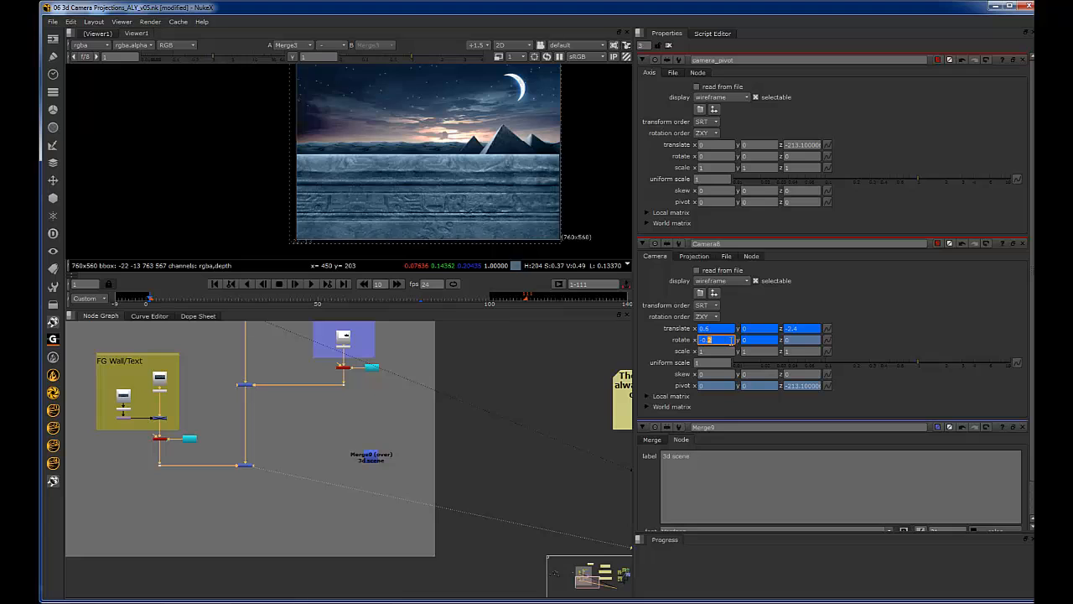
pyautogui.press('Down')
pyautogui.press('Down')
pyautogui.press('Down')
pyautogui.press('Down')
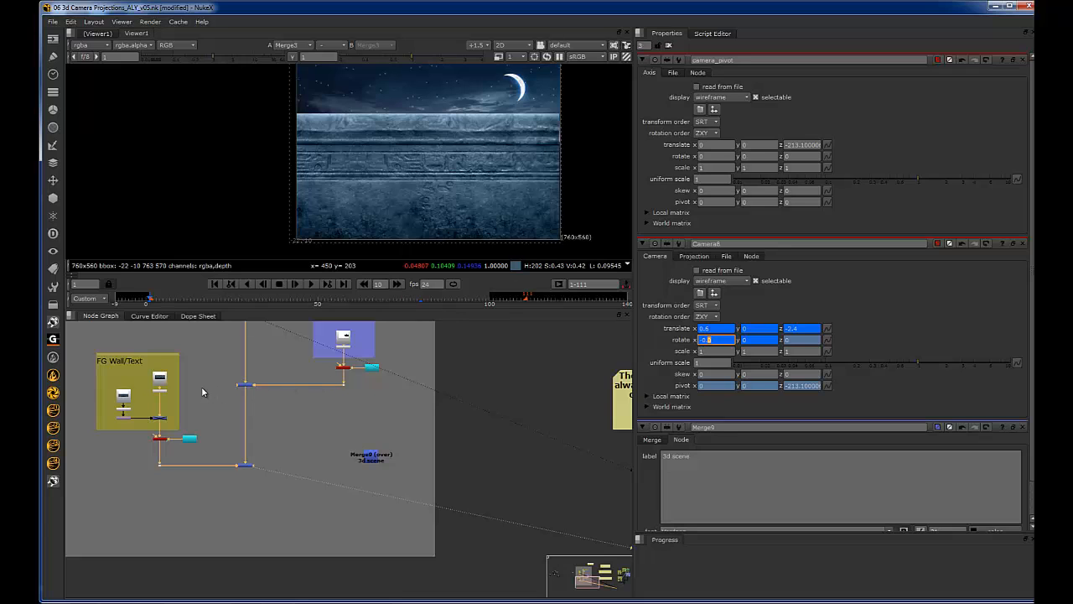
# Step: Go to frame 80 to check the composite's end framing
pyautogui.moveTo(218, 375); pyautogui.dragTo(263, 383, button='middle')
pyautogui.moveTo(315, 411); pyautogui.dragTo(276, 464, button='middle')
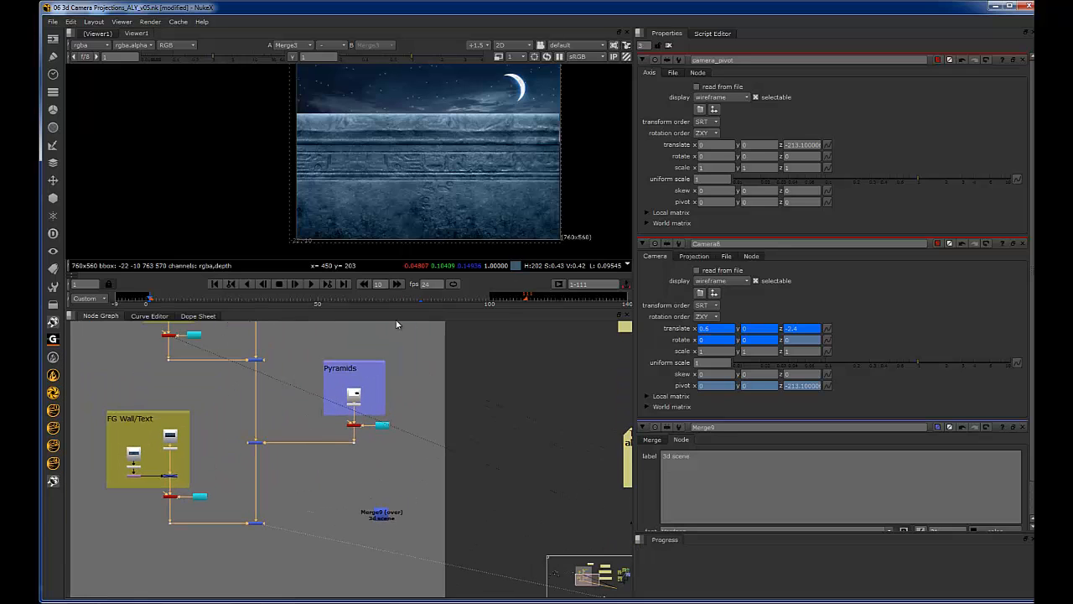
pyautogui.scroll(-3, 340, 328)
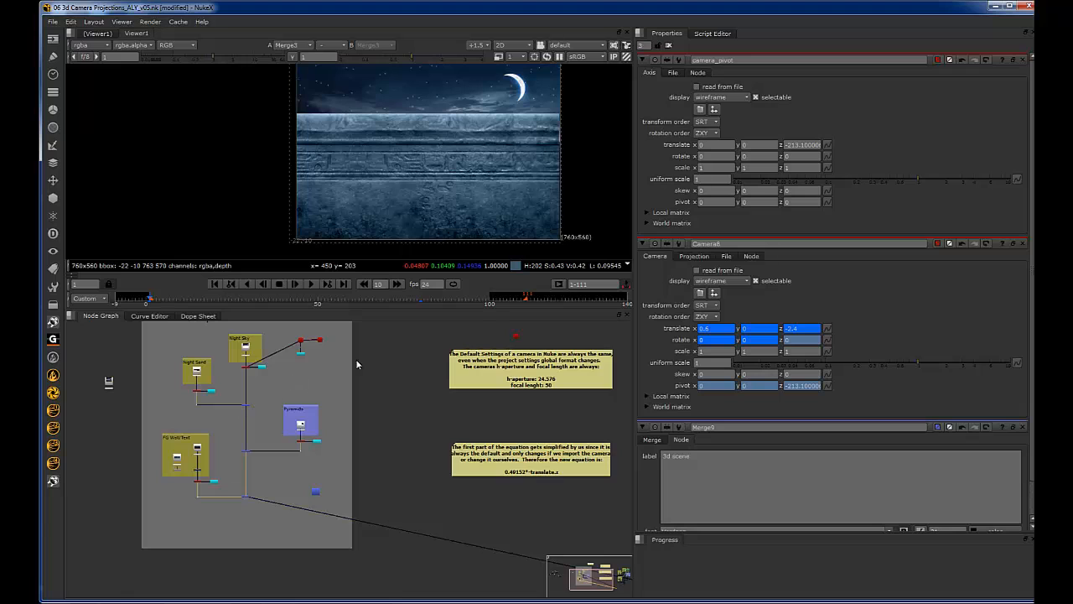
pyautogui.scroll(-1, 274, 432)
pyautogui.scroll(3, 277, 432)
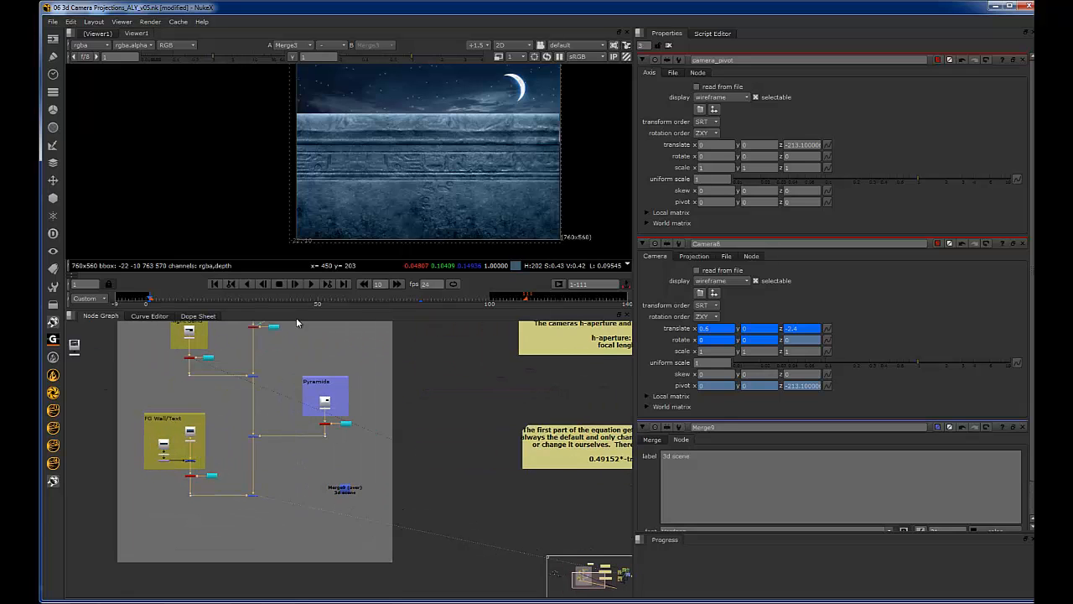
pyautogui.click(421, 302)
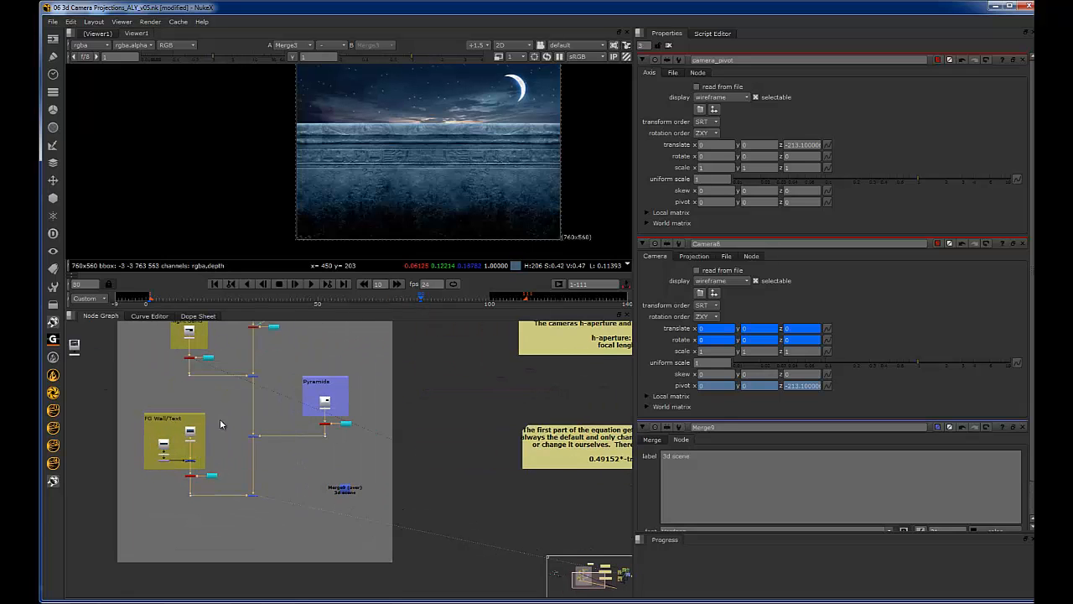
# Step: View the night-Wall-with-writing.png image and its Premult2 output in the viewer
pyautogui.scroll(5, 220, 423)
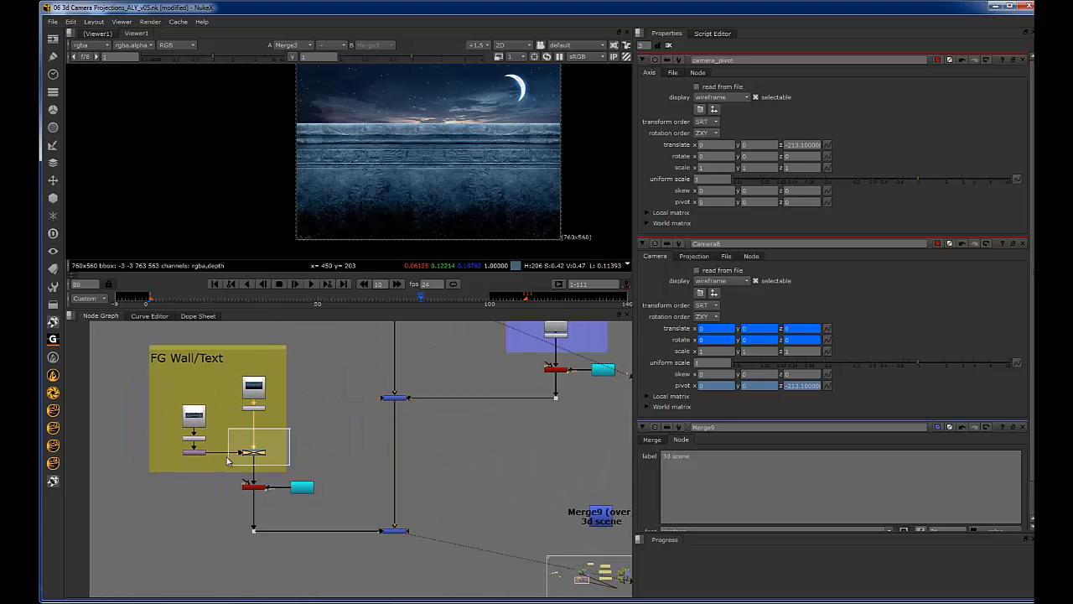
pyautogui.scroll(3, 265, 398)
pyautogui.click(155, 414)
pyautogui.press('1')
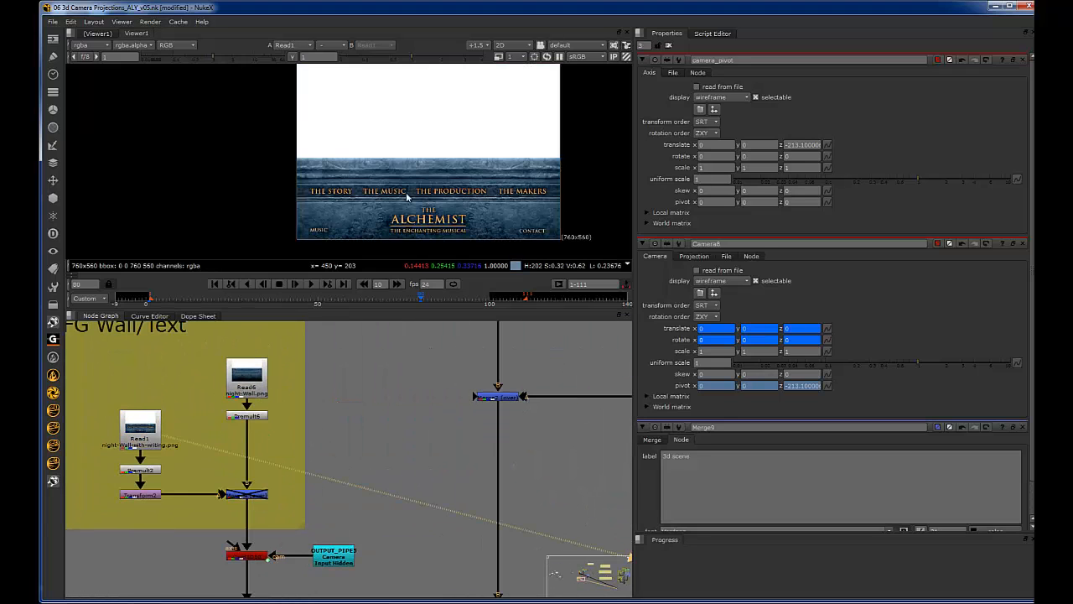
pyautogui.click(136, 436)
pyautogui.click(149, 470)
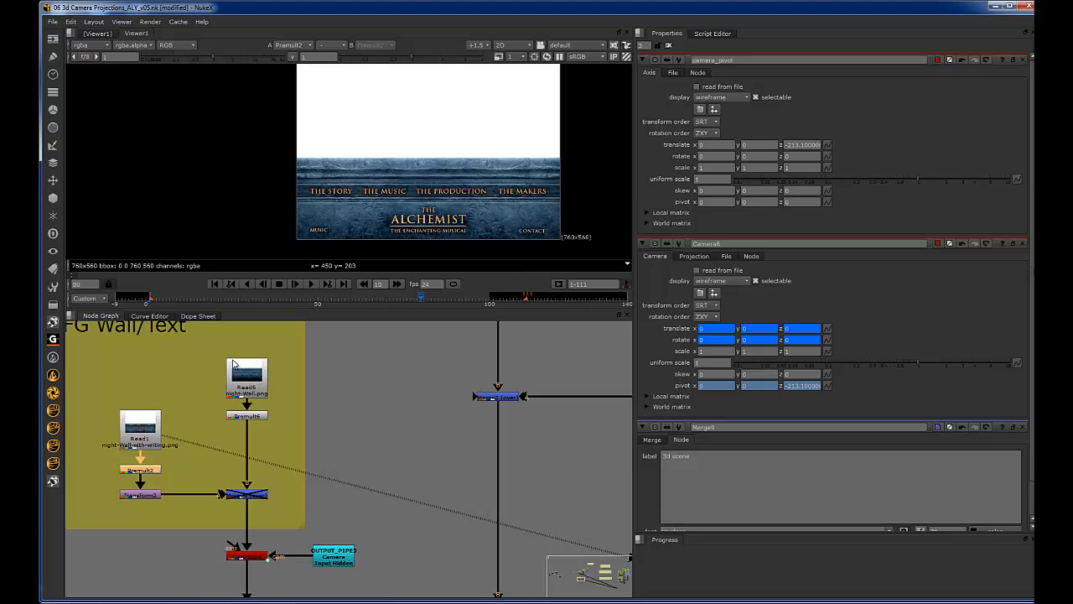
pyautogui.press('1')
# Step: Compare the plain wall from Premult6 with the lettered wall from Premult2 by alternating them in the viewer
pyautogui.moveTo(196, 402); pyautogui.dragTo(291, 440)
pyautogui.press('1')
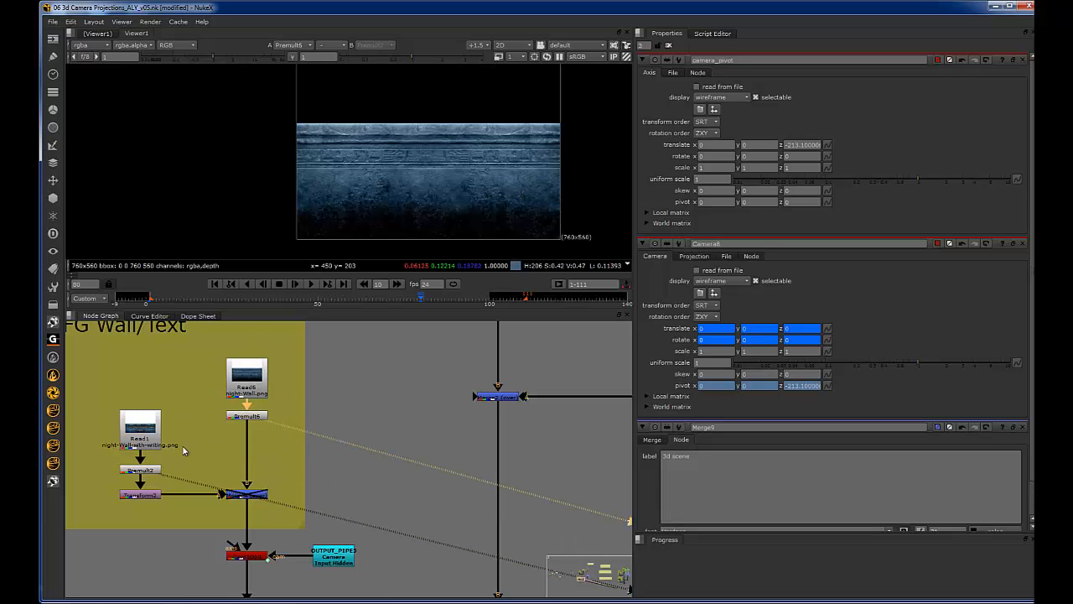
pyautogui.moveTo(87, 443); pyautogui.dragTo(192, 495)
pyautogui.press('1')
pyautogui.press('2')
pyautogui.press('1')
pyautogui.press('2')
pyautogui.scroll(-3, 247, 407)
pyautogui.scroll(3, 202, 426)
pyautogui.press('1')
pyautogui.scroll(3, 166, 407)
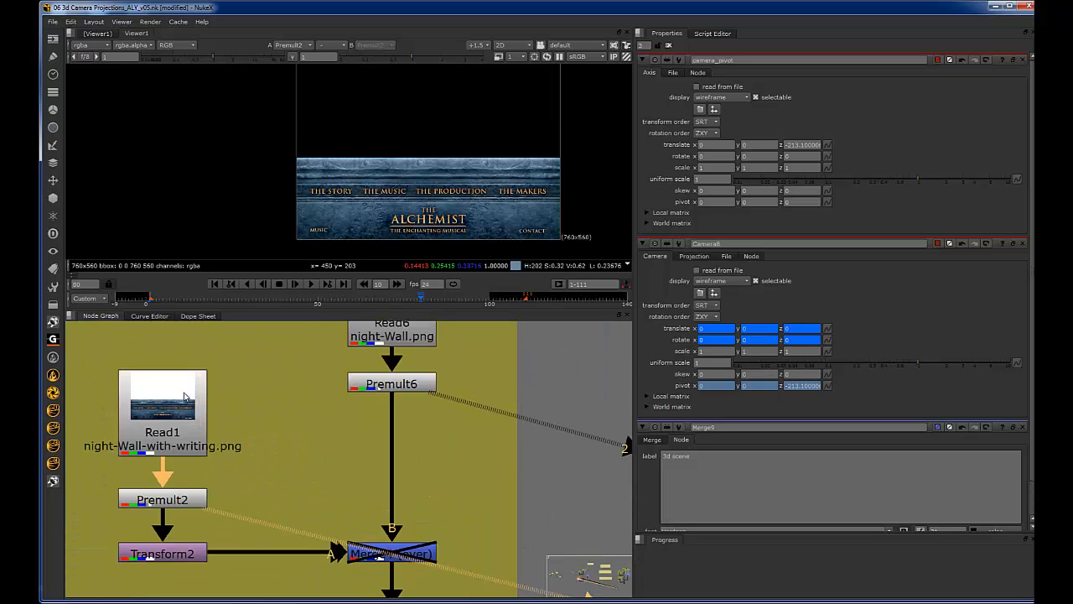
pyautogui.scroll(1, 183, 398)
pyautogui.click(173, 406)
pyautogui.moveTo(494, 353); pyautogui.dragTo(313, 416)
pyautogui.press('2')
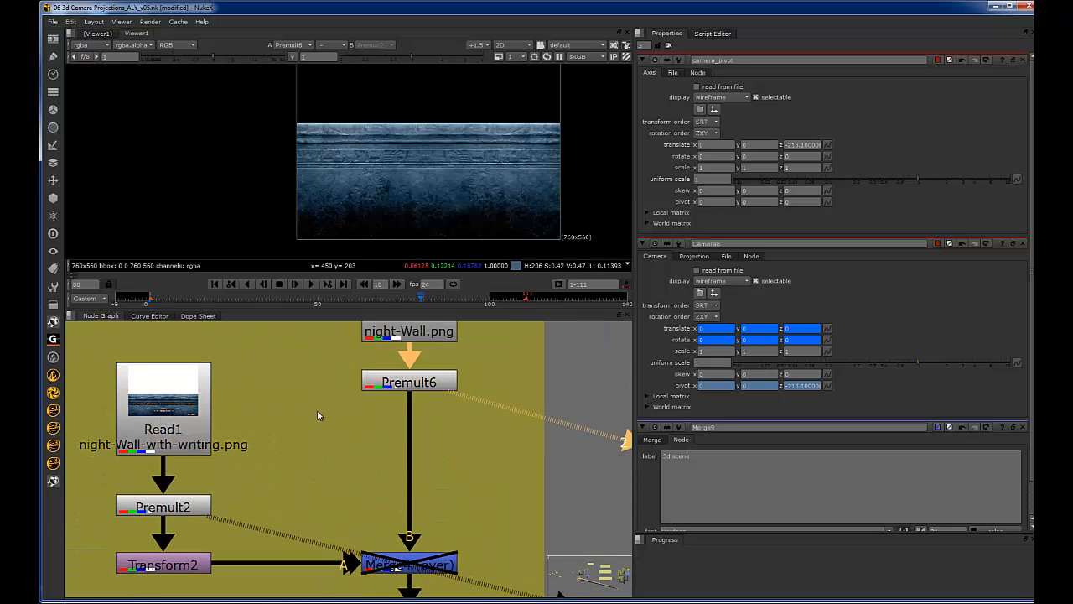
# Step: Show the final merge of the composite in the viewer and turn on the wipe comparison
pyautogui.scroll(-5, 352, 395)
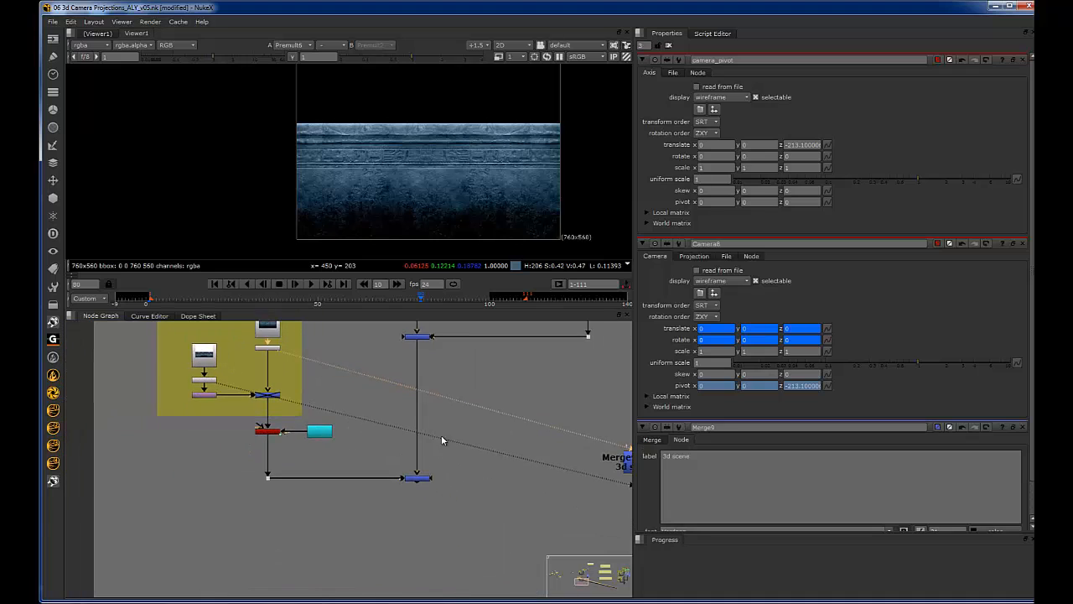
pyautogui.press('1')
pyautogui.scroll(5, 358, 404)
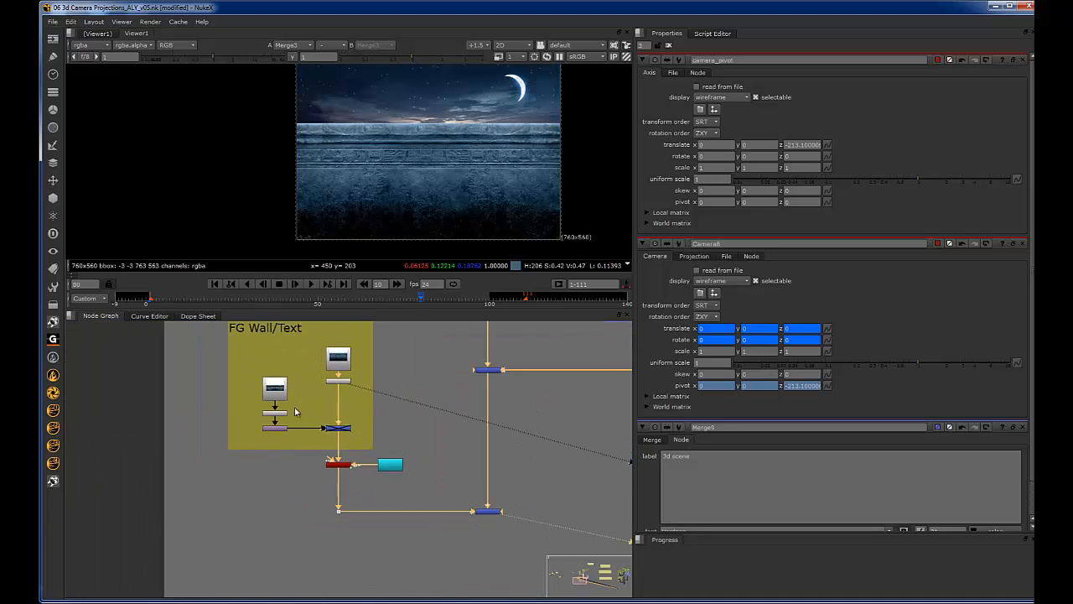
pyautogui.press('w')
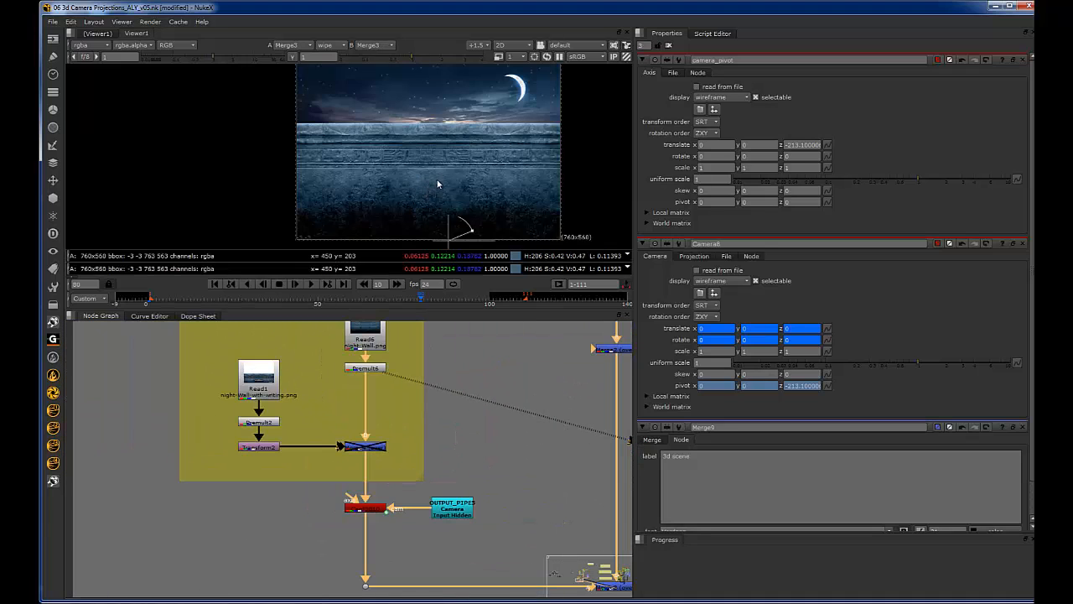
# Step: Wipe between the Merge3 composite and Premult2, placing the split near the middle of the wall
pyautogui.click(258, 421)
pyautogui.press('1')
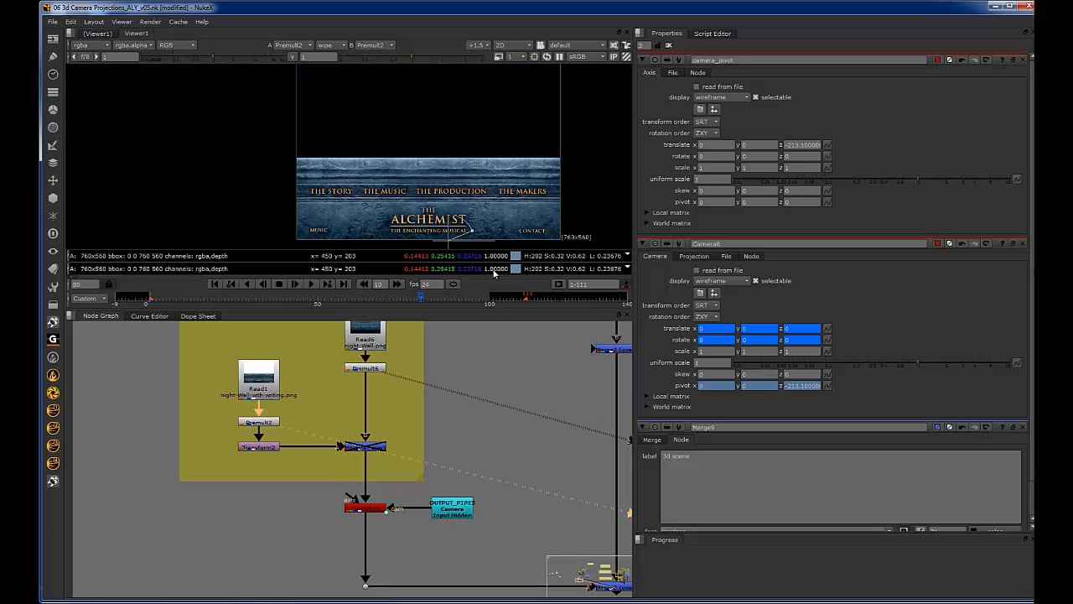
pyautogui.moveTo(412, 404); pyautogui.dragTo(348, 377, button='middle')
pyautogui.scroll(-5, 348, 376)
pyautogui.scroll(2, 421, 458)
pyautogui.click(475, 483)
pyautogui.press('1')
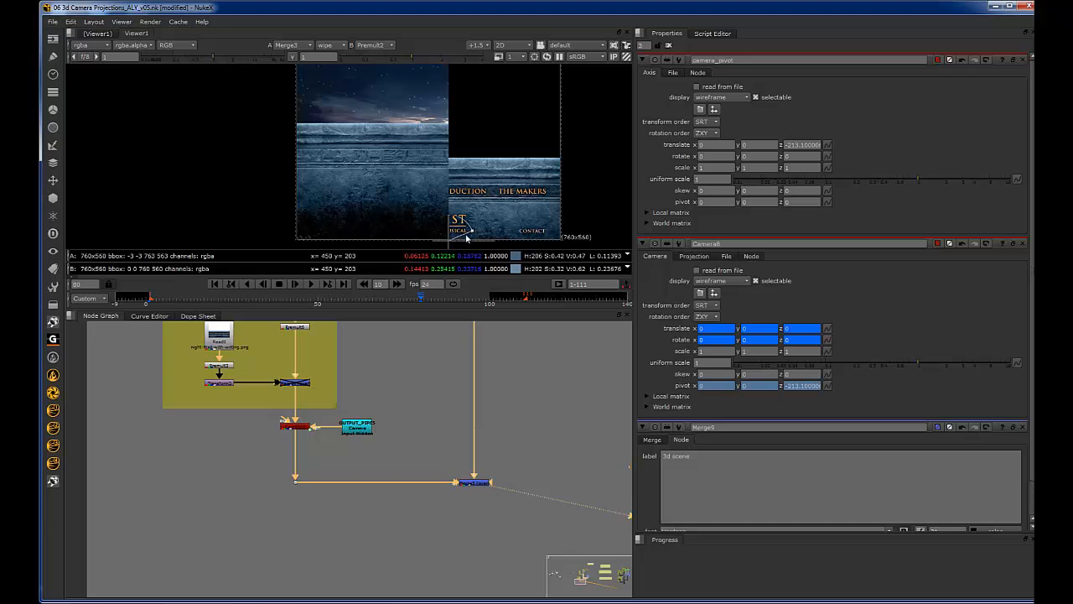
pyautogui.moveTo(453, 233); pyautogui.dragTo(433, 183)
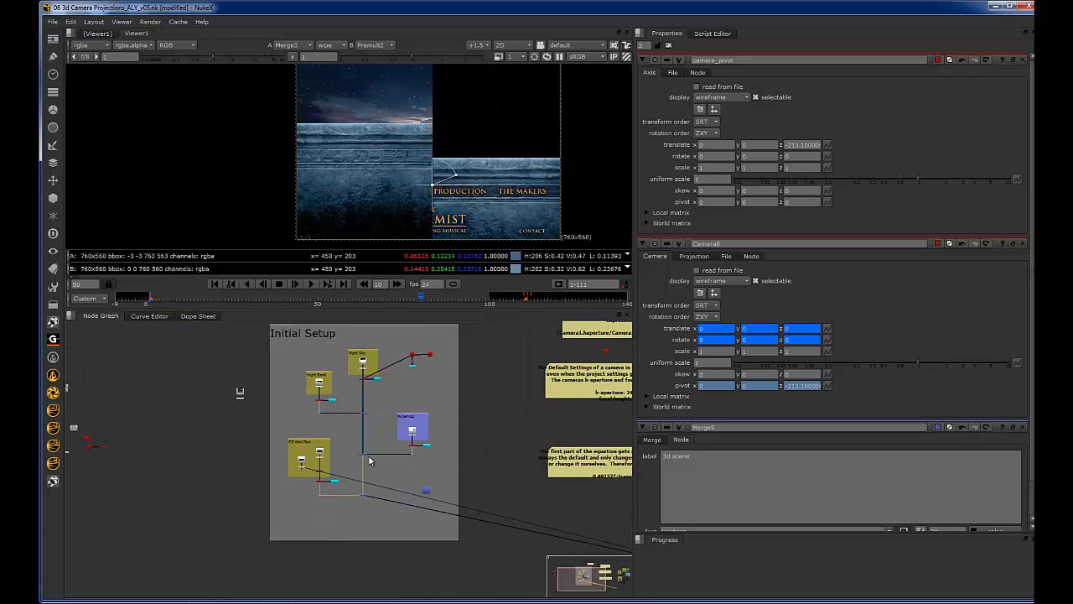
# Step: Open the Card3D10 node below the wall group and adjust its translate y to -0.6
pyautogui.moveTo(403, 381); pyautogui.dragTo(383, 413, button='middle')
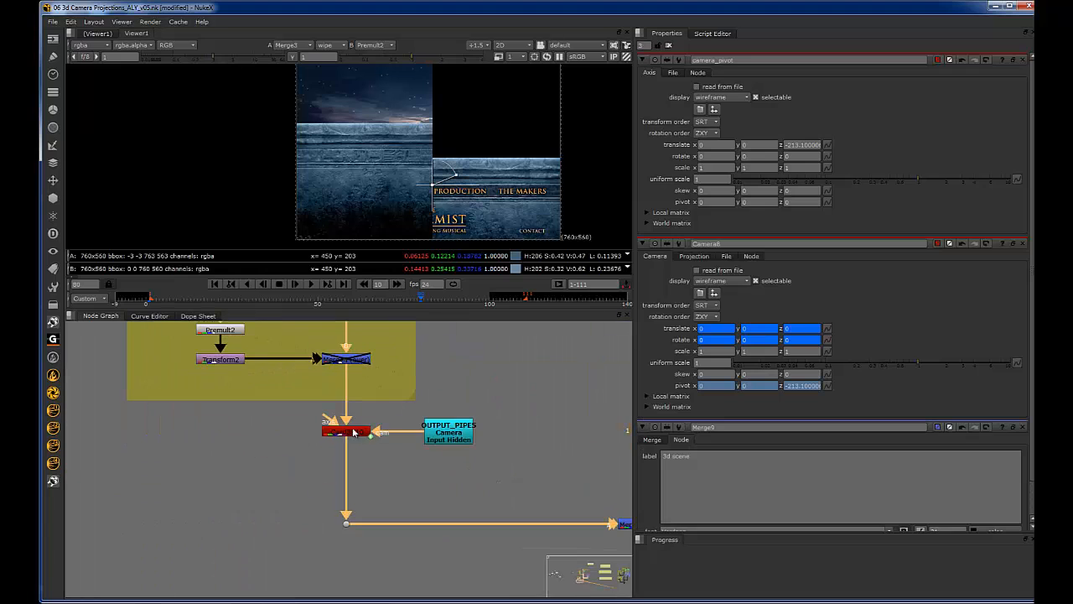
pyautogui.doubleClick(349, 432)
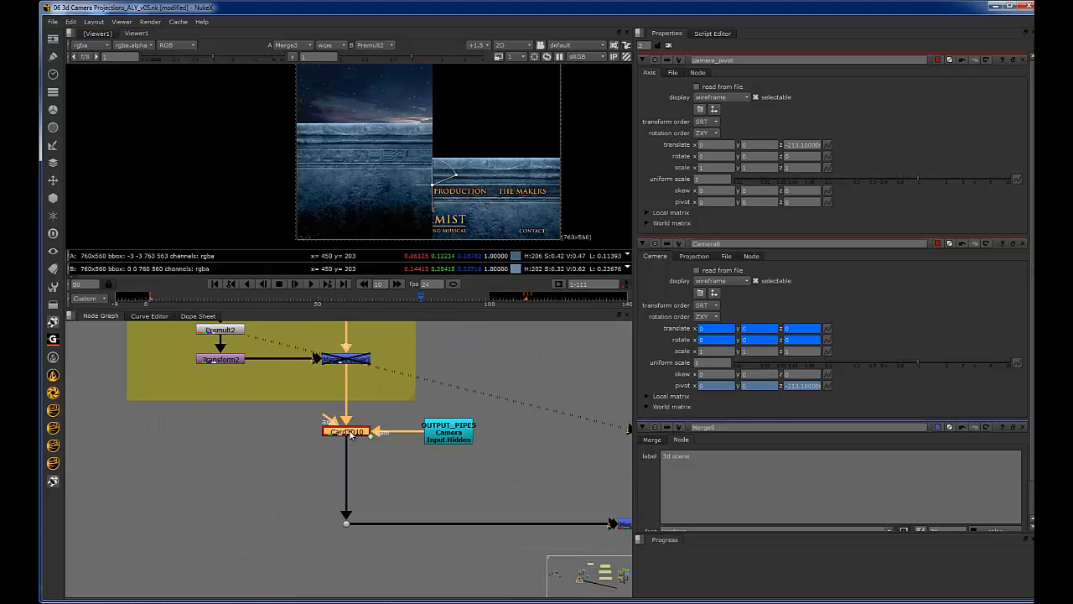
pyautogui.click(769, 125)
pyautogui.press('Down')
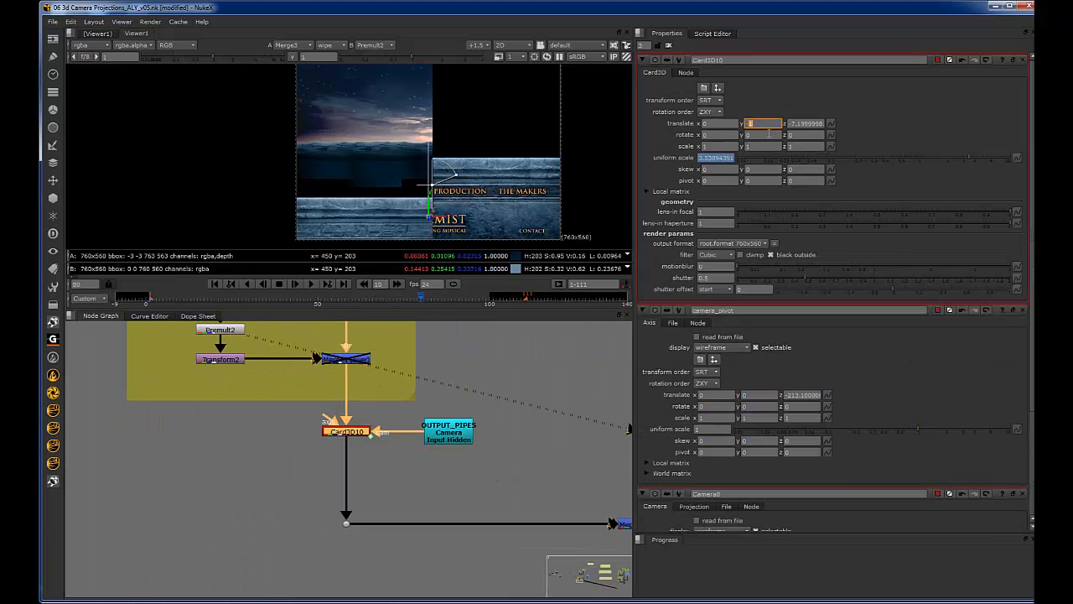
pyautogui.press('Up')
pyautogui.press('Up')
pyautogui.press('Up')
pyautogui.press('Up')
pyautogui.press('Up')
pyautogui.press('Up')
pyautogui.press('Up')
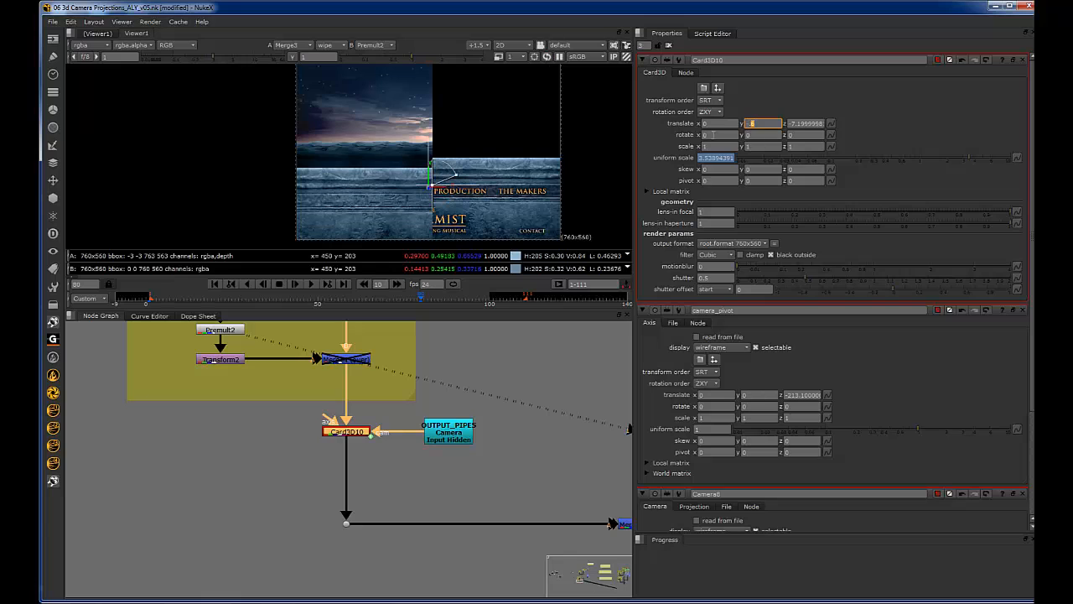
# Step: Fine-tune Card3D10's translate y to -0.466 so its wall edge lines up with the lettered wall
pyautogui.scroll(5, 448, 169)
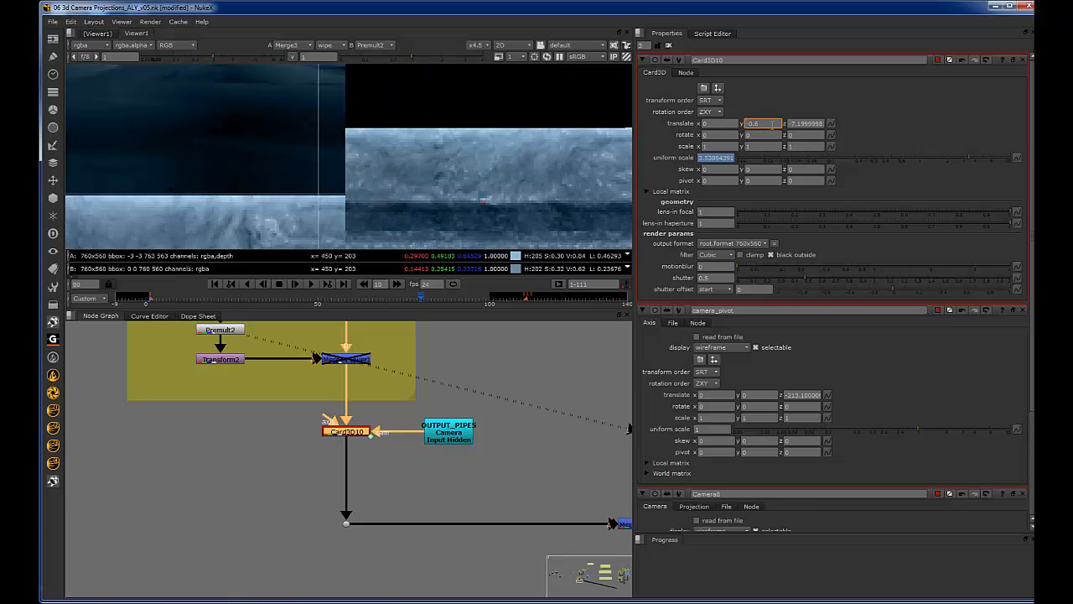
pyautogui.press('Up')
pyautogui.press('Up')
pyautogui.press('Up')
pyautogui.press('Up')
pyautogui.press('Up')
pyautogui.press('Up')
pyautogui.press('Up')
pyautogui.press('Up')
pyautogui.press('Up')
pyautogui.press('Up')
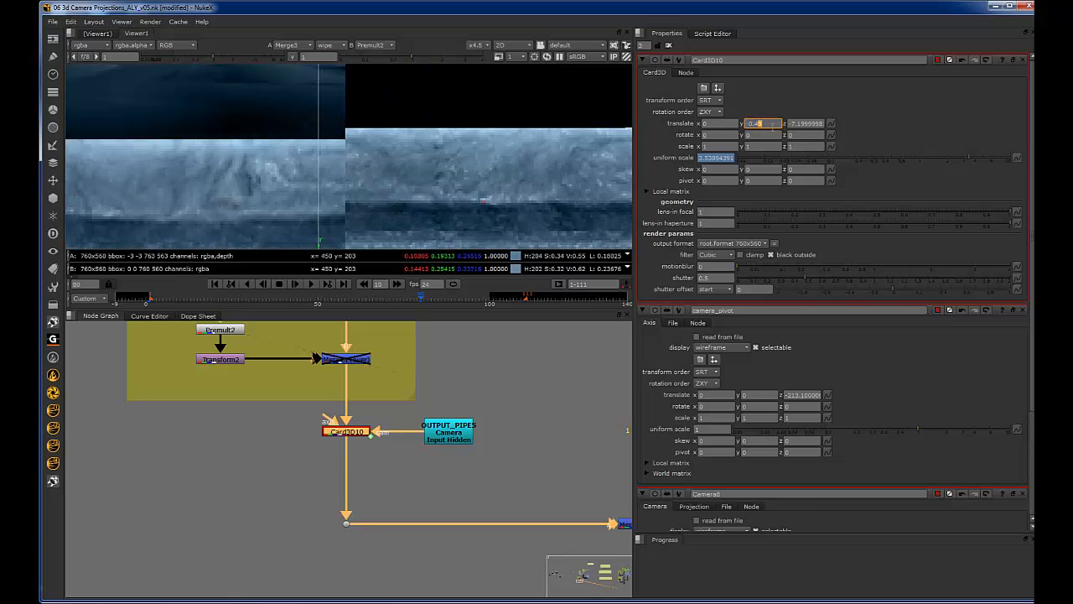
pyautogui.press('Up')
pyautogui.press('Up')
pyautogui.press('Up')
pyautogui.press('Up')
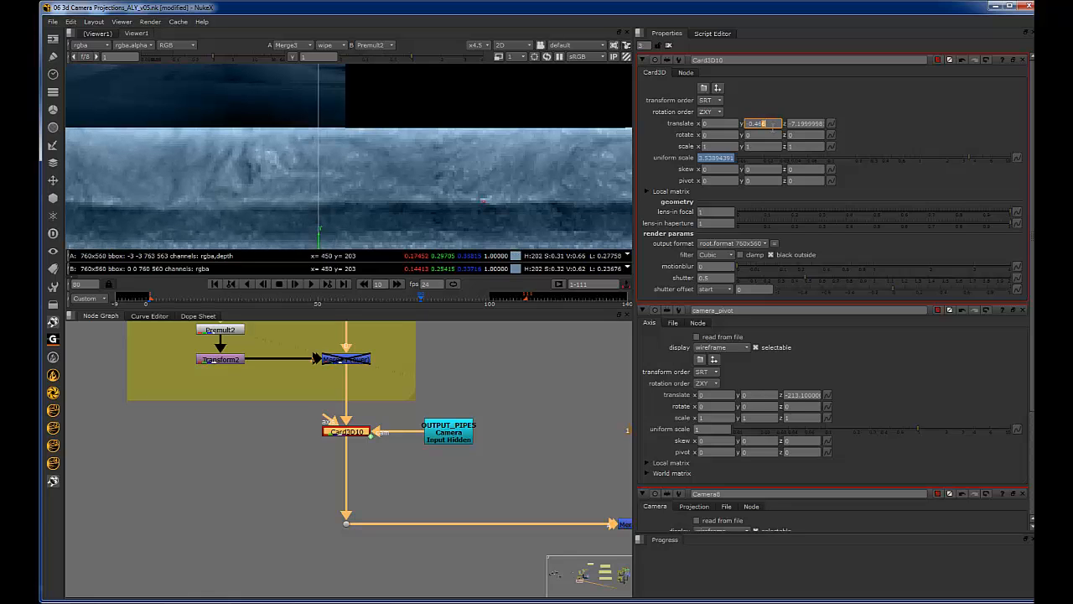
# Step: Move the wipe split down over the title text to check the alignment of the whole wall
pyautogui.scroll(-5, 422, 212)
pyautogui.scroll(-3, 433, 180)
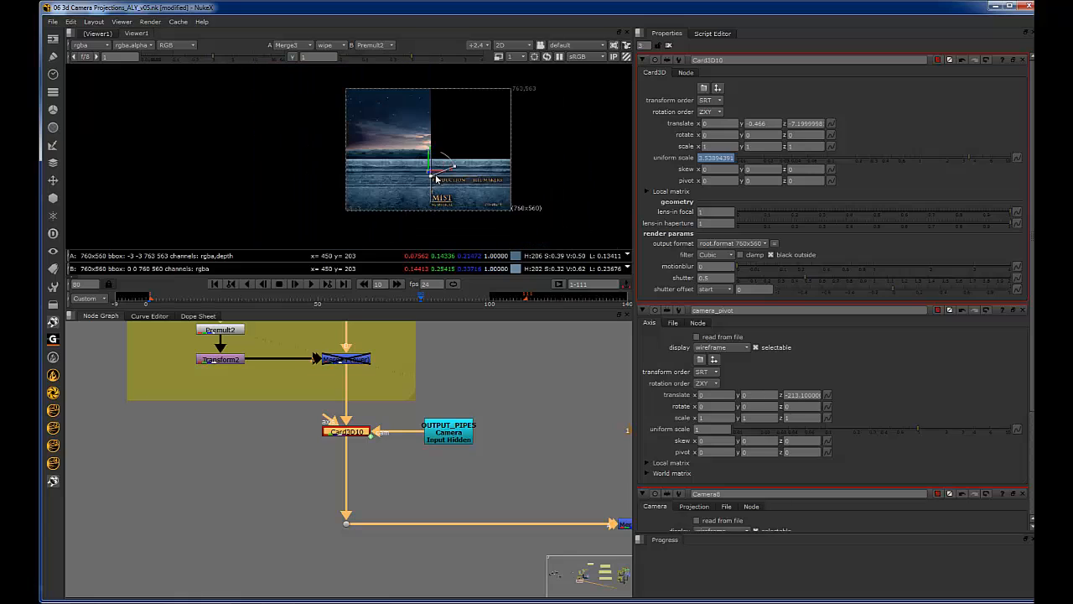
pyautogui.moveTo(432, 175); pyautogui.dragTo(418, 199)
pyautogui.scroll(3, 442, 184)
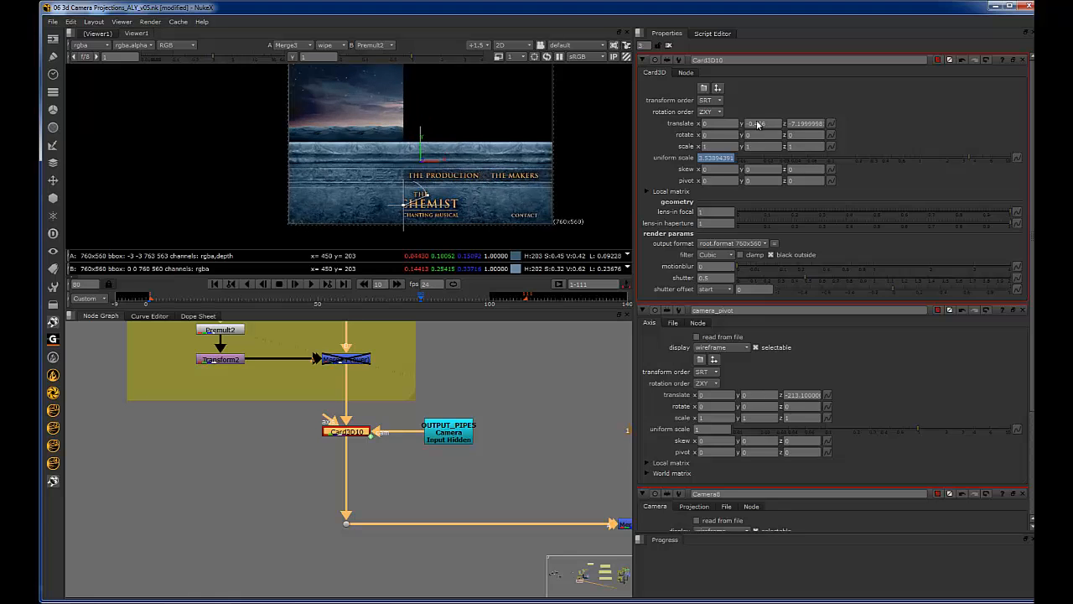
# Step: Enable the Merge4 node with its mix at 1, and turn off the viewer's wipe comparison
pyautogui.doubleClick(353, 361)
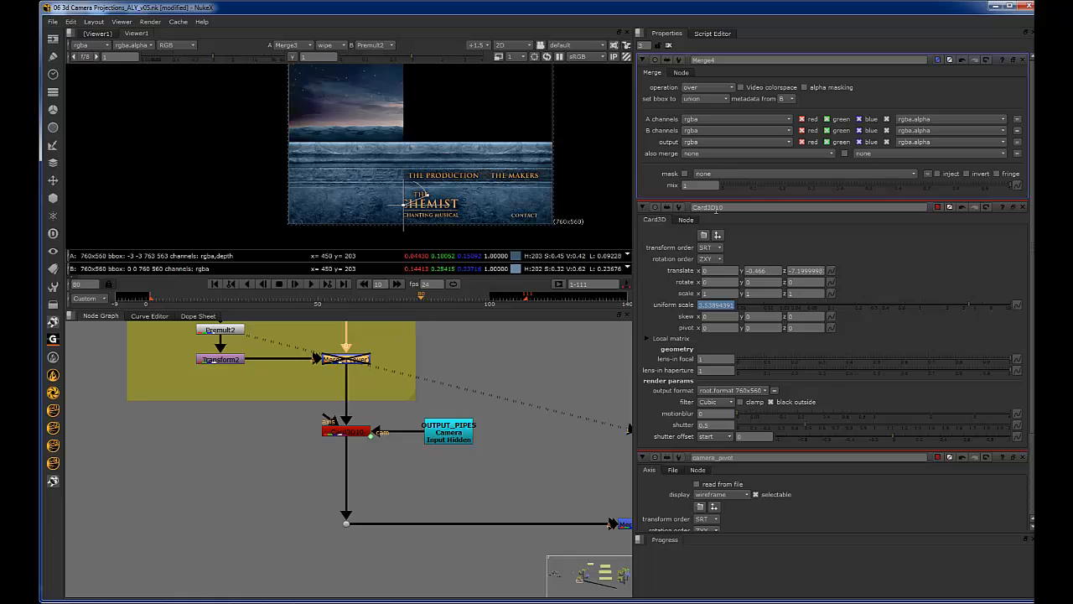
pyautogui.press('d')
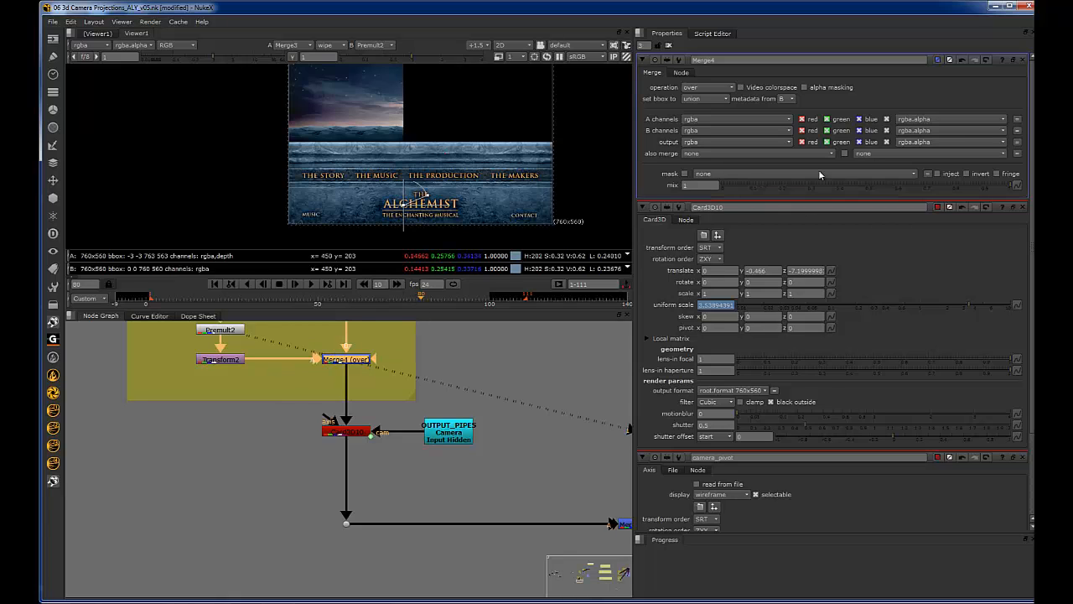
pyautogui.moveTo(846, 186); pyautogui.dragTo(1017, 189)
pyautogui.press('w')
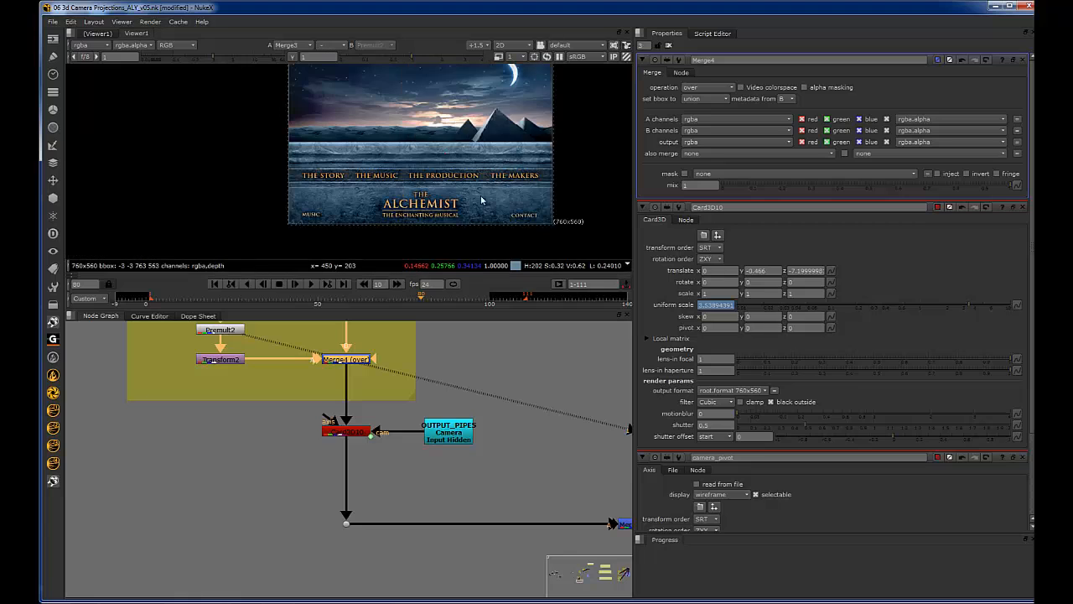
# Step: Go to frame 1 and open the properties of Camera8 beside the Night Sky group
pyautogui.scroll(-3, 482, 194)
pyautogui.scroll(-3, 389, 412)
pyautogui.moveTo(389, 412); pyautogui.dragTo(417, 473, button='middle')
pyautogui.press('1')
pyautogui.scroll(-3, 457, 361)
pyautogui.click(151, 298)
pyautogui.moveTo(476, 403)
pyautogui.mouseDown(button='middle')
pyautogui.moveTo(455, 514)
pyautogui.moveTo(438, 512)
pyautogui.mouseUp(button='middle')
pyautogui.scroll(5, 433, 424)
pyautogui.doubleClick(411, 386)
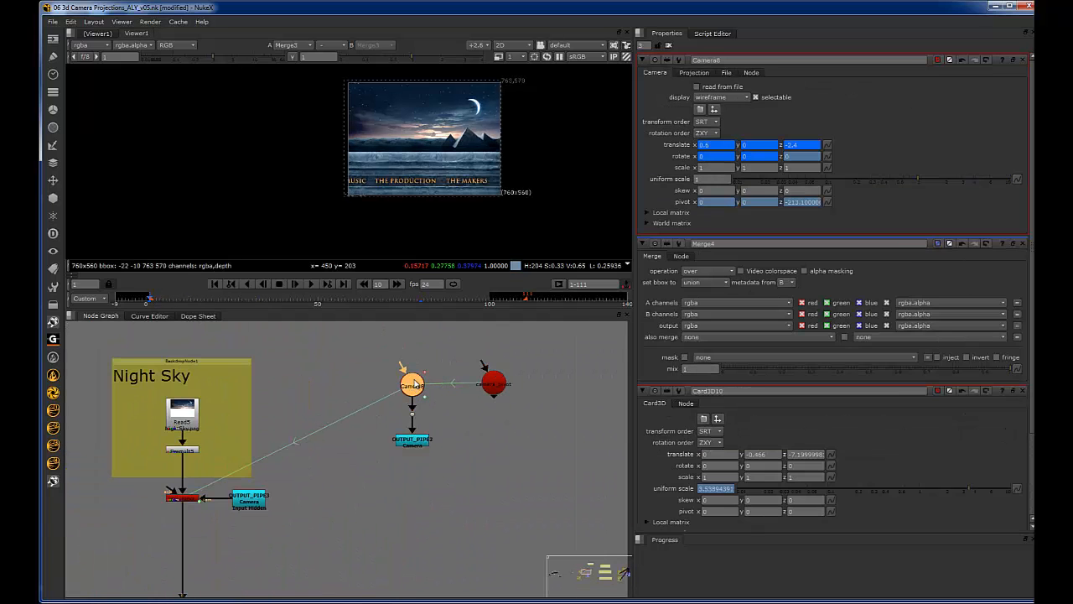
# Step: Delete Camera8's rotate y and rotate x keys at frame 1
pyautogui.click(758, 156)
pyautogui.rightClick(752, 157)
pyautogui.click(775, 173)
pyautogui.rightClick(715, 156)
pyautogui.click(743, 172)
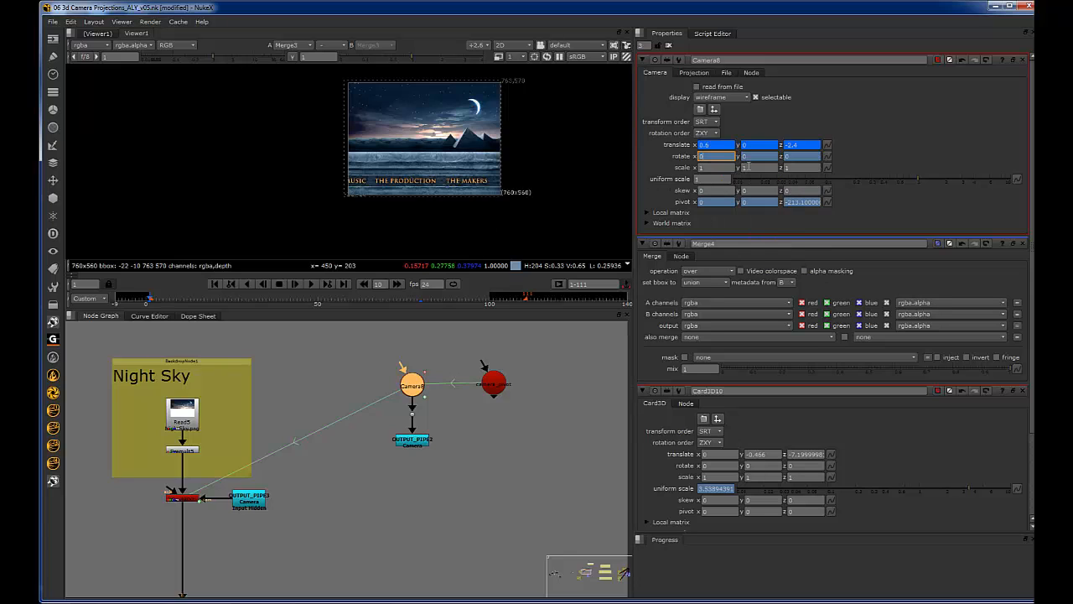
# Step: Try small changes to Camera8's rotate z and return it to 0
pyautogui.click(746, 156)
pyautogui.click(804, 157)
pyautogui.press('Down')
pyautogui.press('Up')
pyautogui.press('Down')
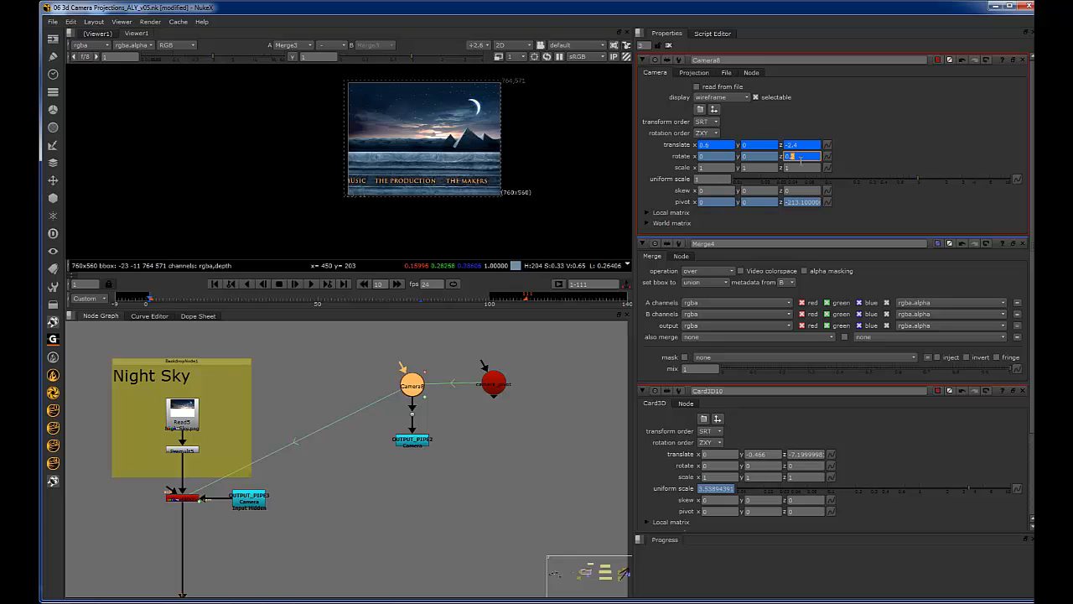
pyautogui.press('Up')
# Step: Tilt Camera8 at frame 1 by setting its rotate x to 0.14
pyautogui.click(703, 157)
pyautogui.press('Down')
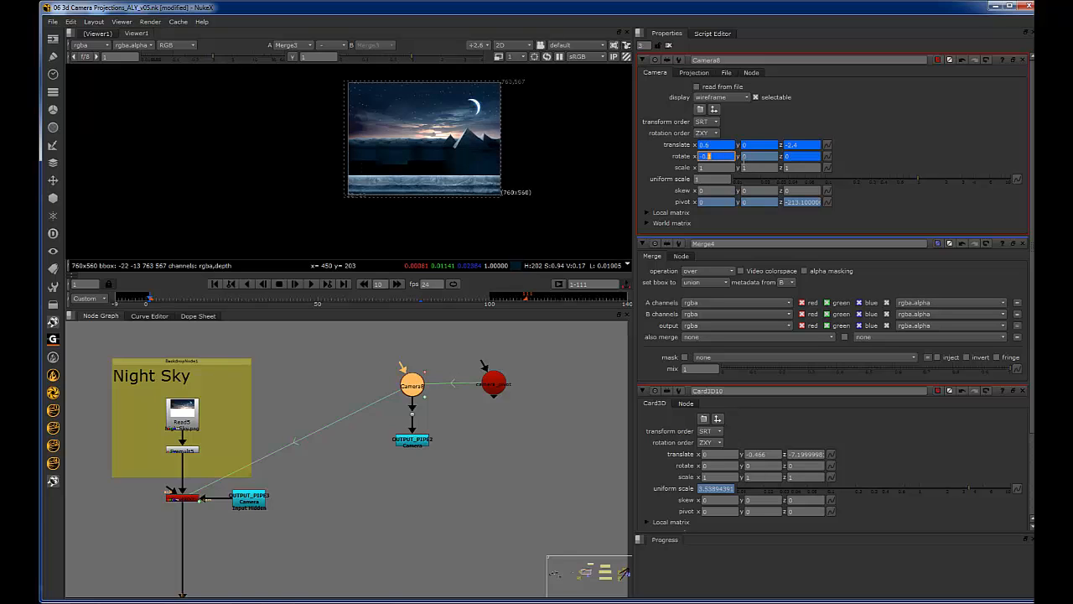
pyautogui.press('Up')
pyautogui.press('Up')
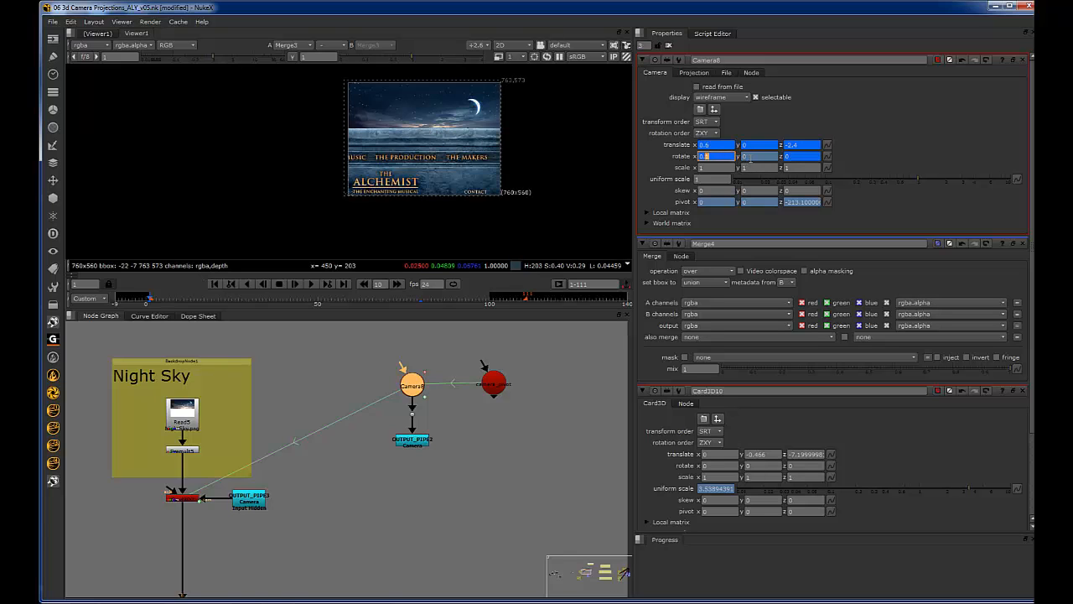
pyautogui.press('Up')
pyautogui.press('Up')
pyautogui.press('Up')
pyautogui.press('Up')
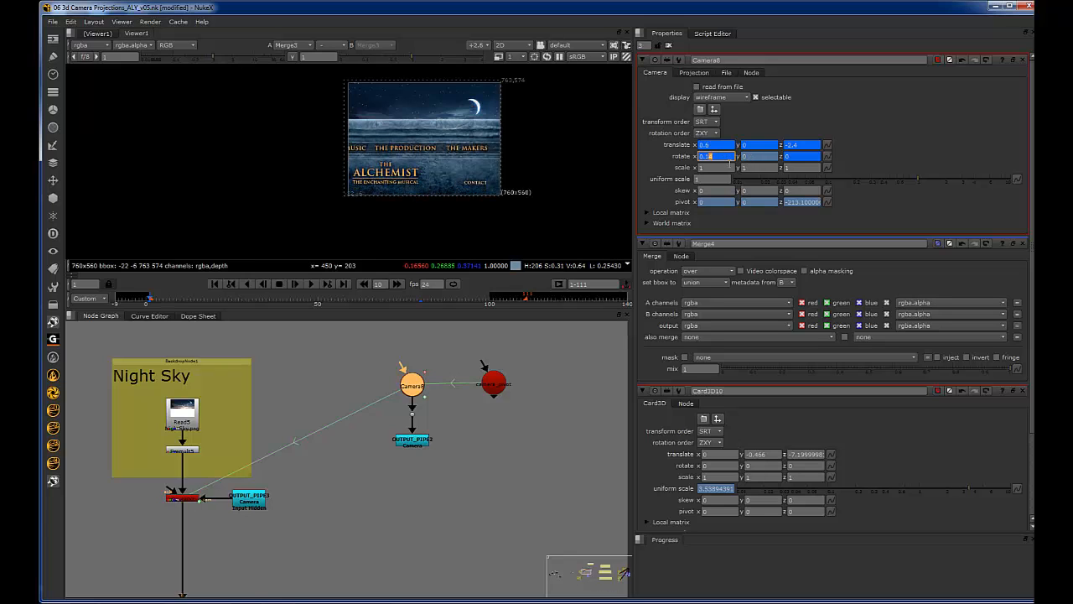
pyautogui.press('Up')
pyautogui.press('Down')
pyautogui.press('Up')
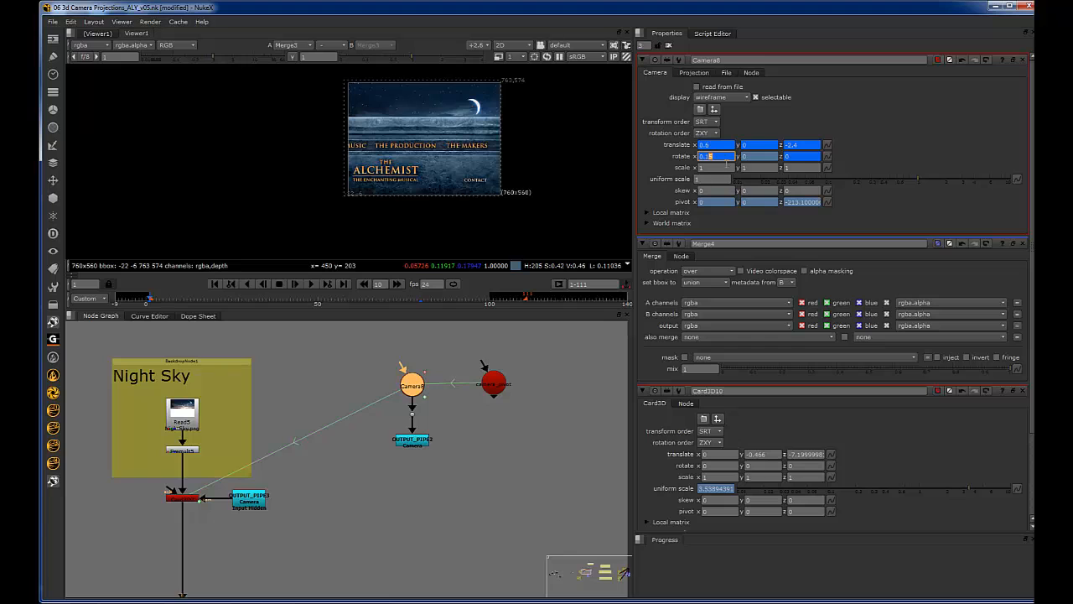
pyautogui.press('Down')
# Step: At frame 80, set the mix of Merge4 in the FG Wall/Text group to 0 and key it
pyautogui.scroll(-6, 256, 441)
pyautogui.moveTo(280, 467); pyautogui.dragTo(342, 415, button='middle')
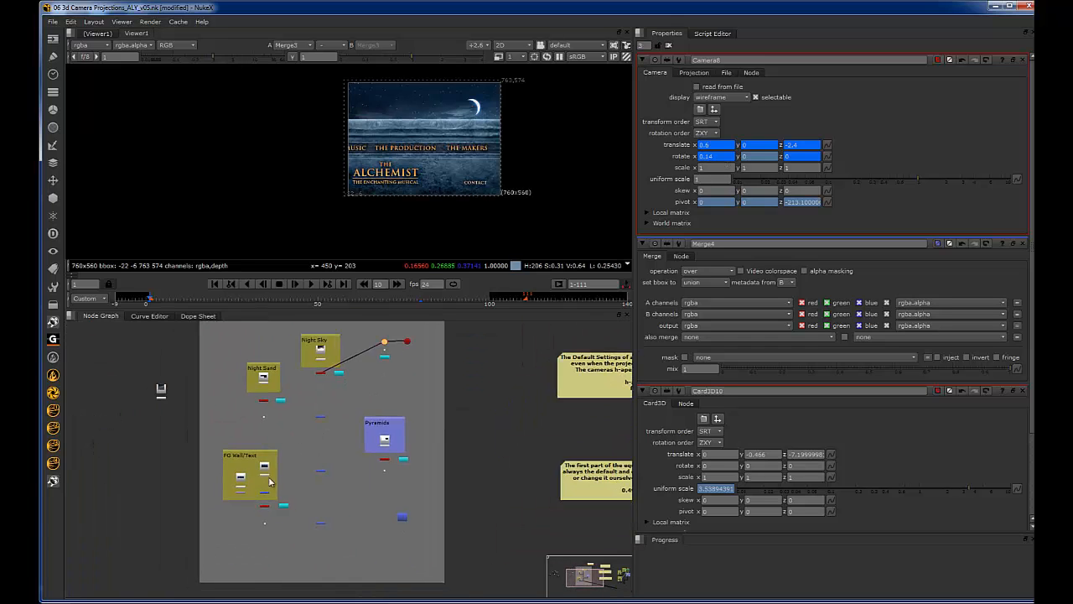
pyautogui.scroll(6, 270, 480)
pyautogui.click(295, 489)
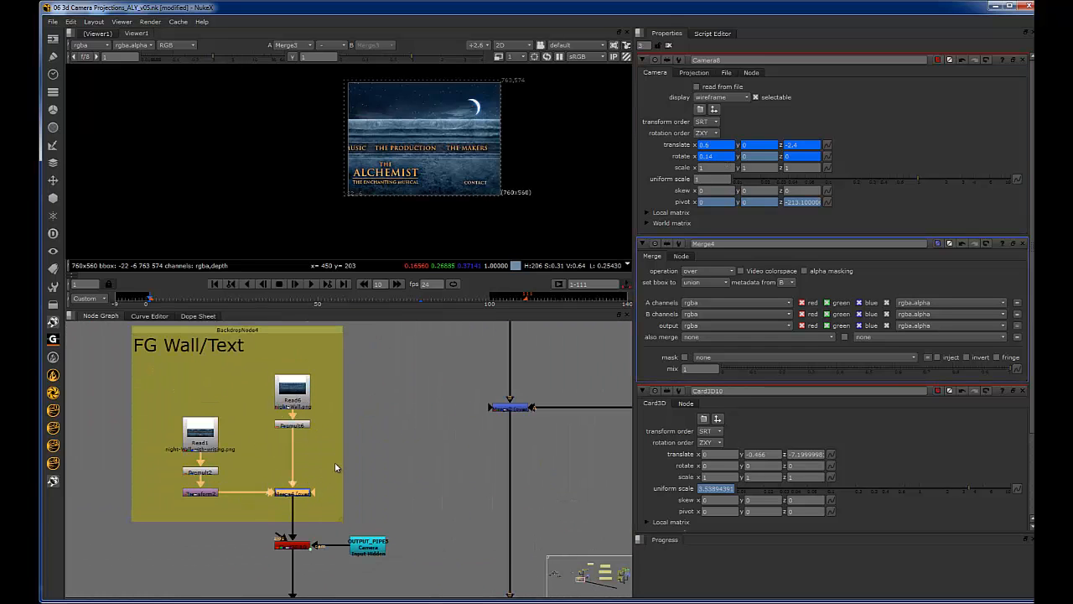
pyautogui.doubleClick(292, 493)
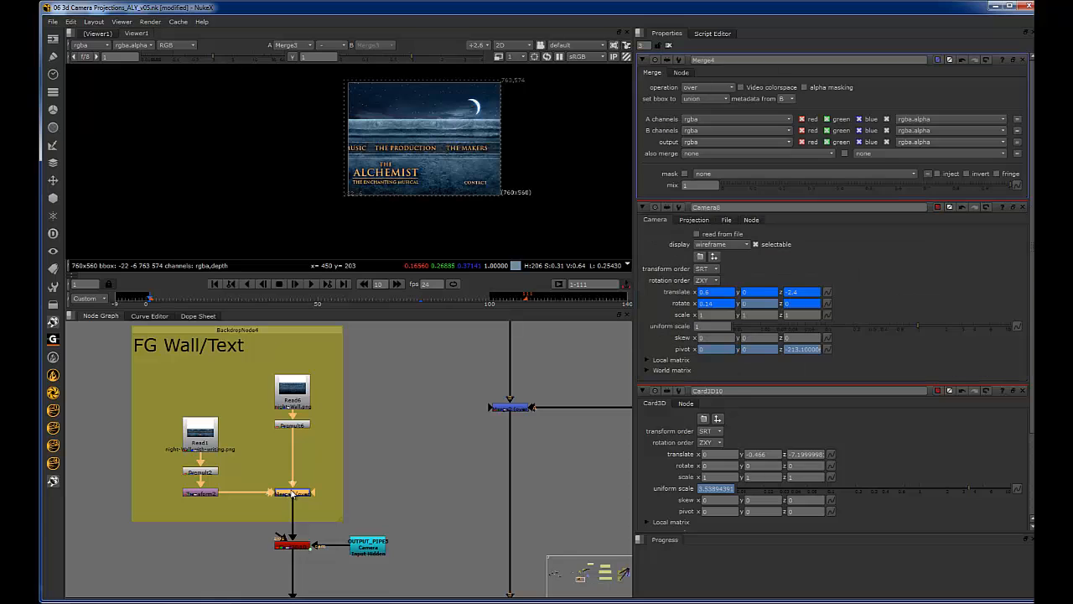
pyautogui.click(419, 300)
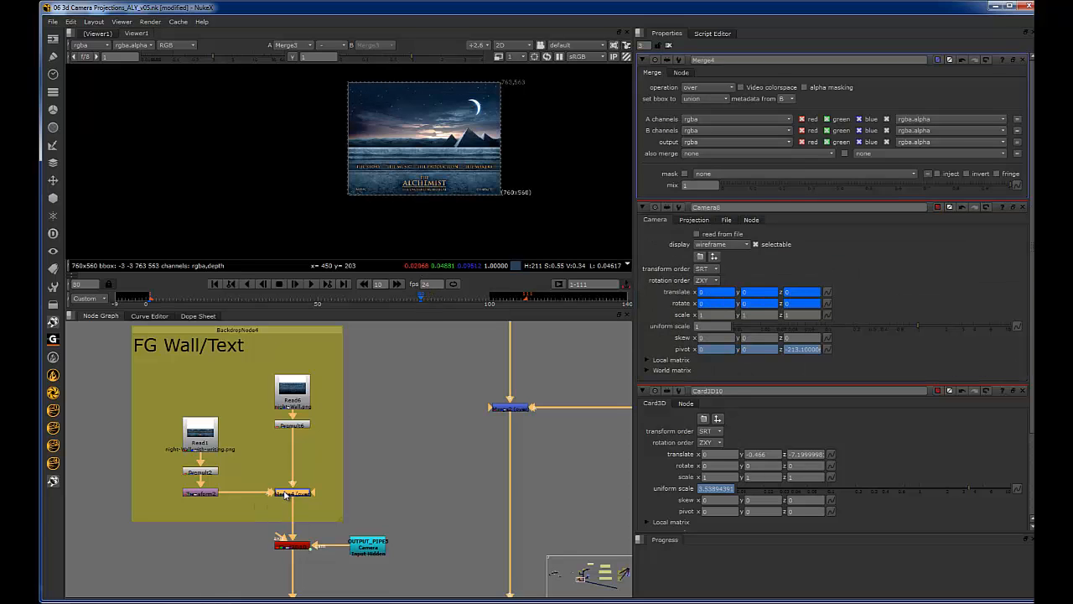
pyautogui.moveTo(755, 186); pyautogui.dragTo(721, 186)
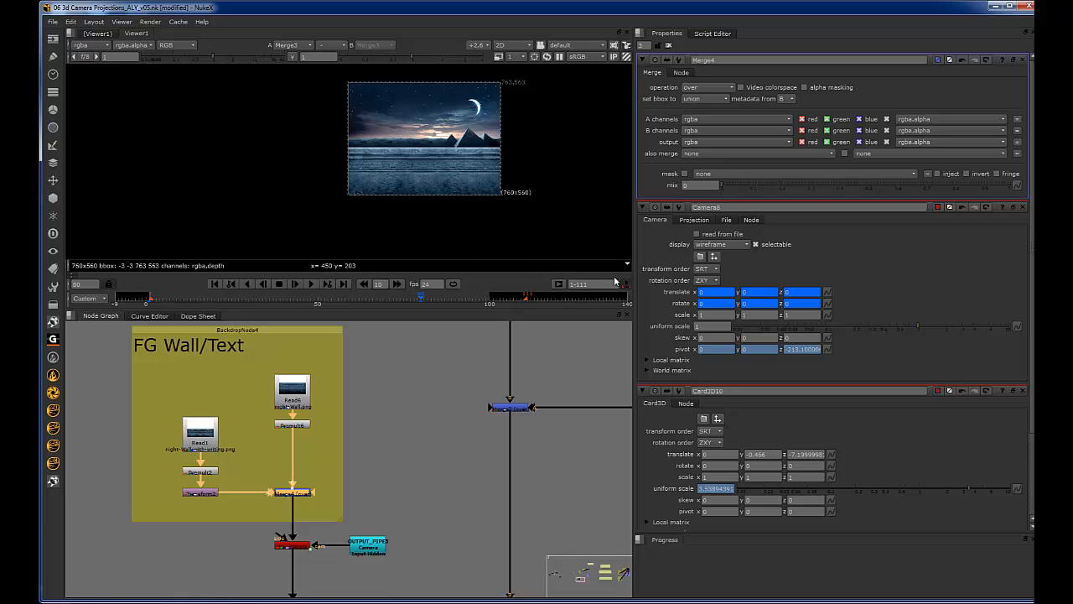
pyautogui.click(1020, 185)
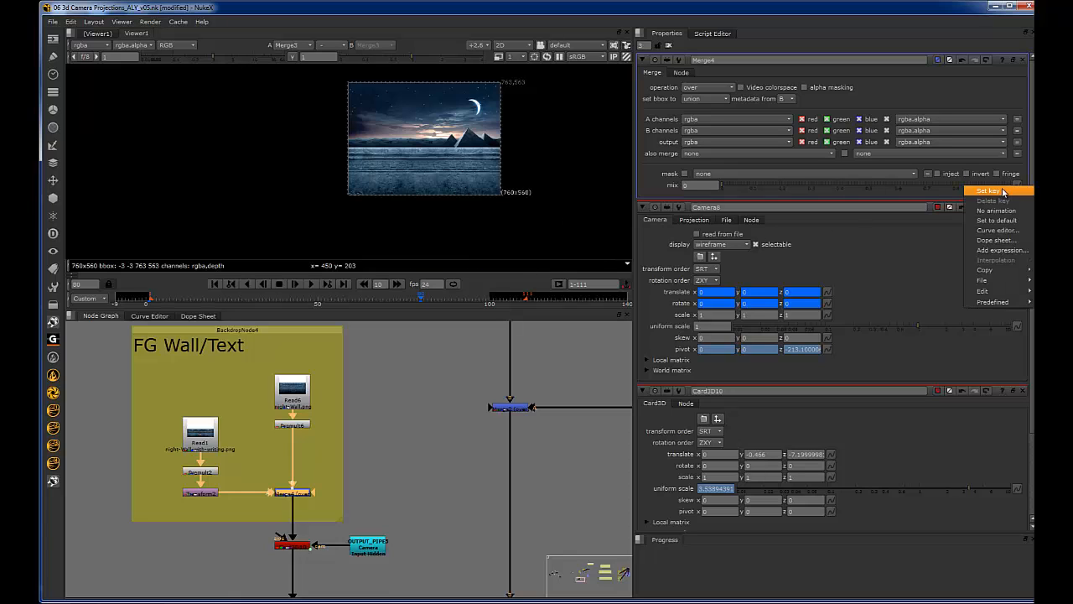
pyautogui.click(1000, 192)
# Step: Set Merge4's mix to 1 at frame 90 to fade in the wall lettering
pyautogui.click(443, 300)
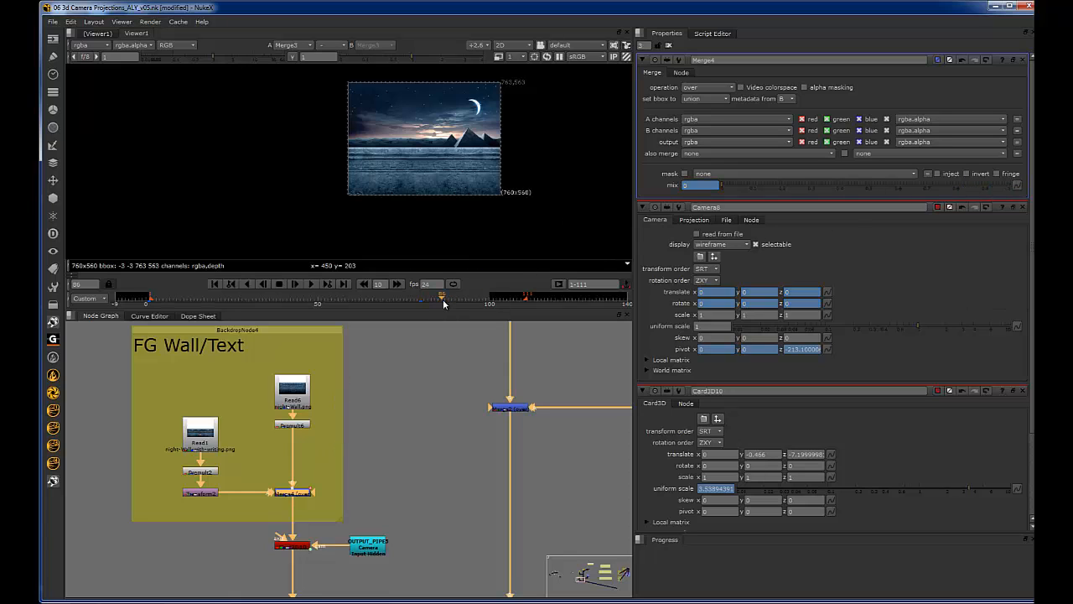
pyautogui.moveTo(453, 304); pyautogui.dragTo(457, 305)
pyautogui.moveTo(910, 186); pyautogui.dragTo(1013, 186)
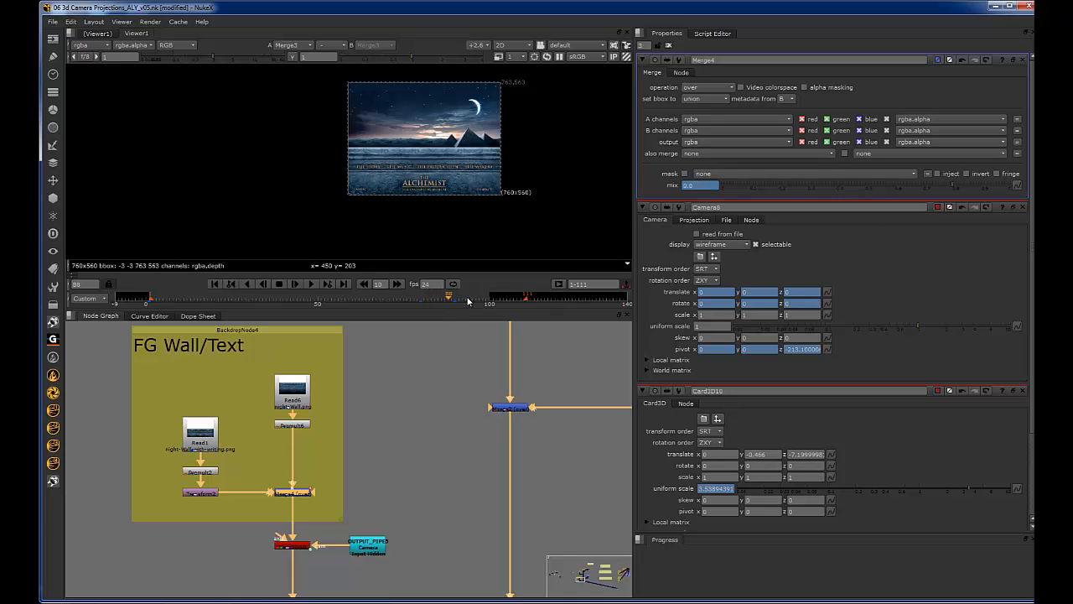
# Step: Return to frame 1, set the viewer's downsampling to 2 and fit the image in the viewer
pyautogui.click(151, 301)
pyautogui.moveTo(151, 300)
pyautogui.mouseDown()
pyautogui.moveTo(357, 298)
pyautogui.moveTo(151, 300)
pyautogui.mouseUp()
pyautogui.click(518, 58)
pyautogui.click(520, 72)
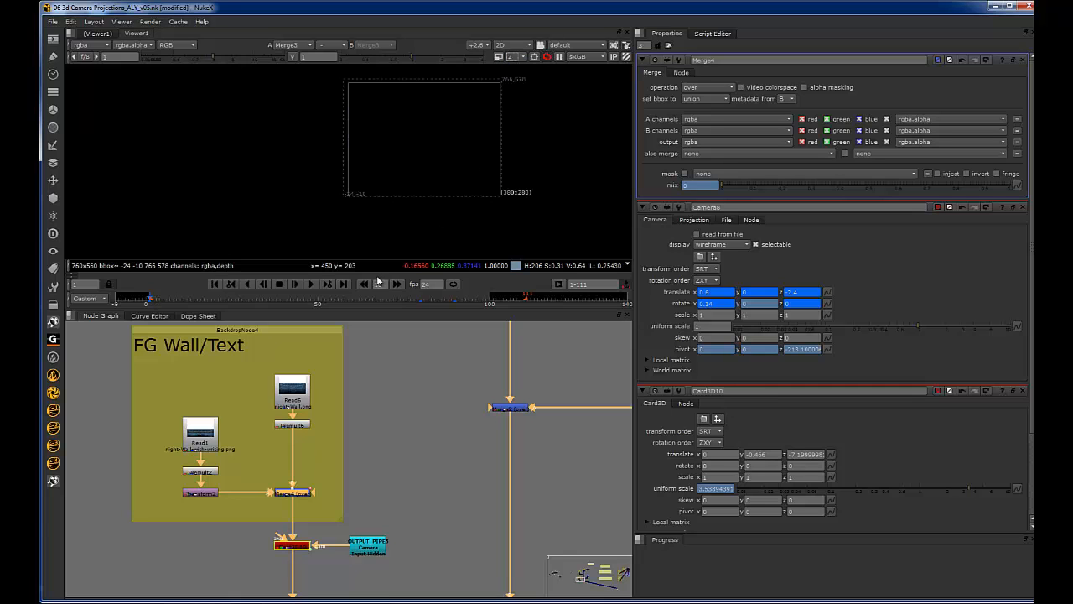
pyautogui.press('f')
# Step: Play the camera move and lettering fade, and scrub from the start to frame 56
pyautogui.click(313, 285)
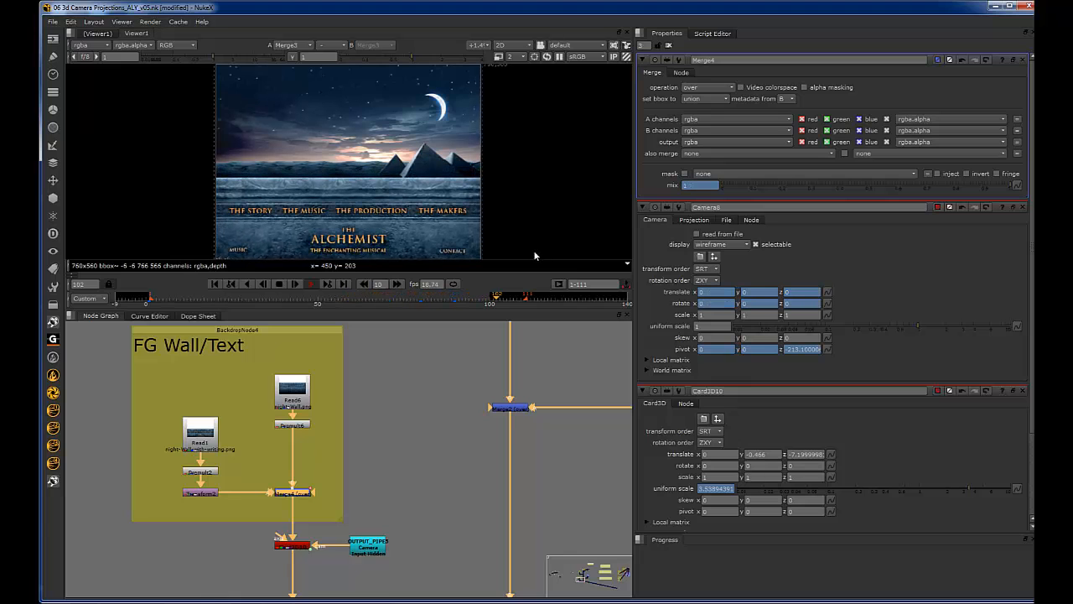
pyautogui.click(313, 286)
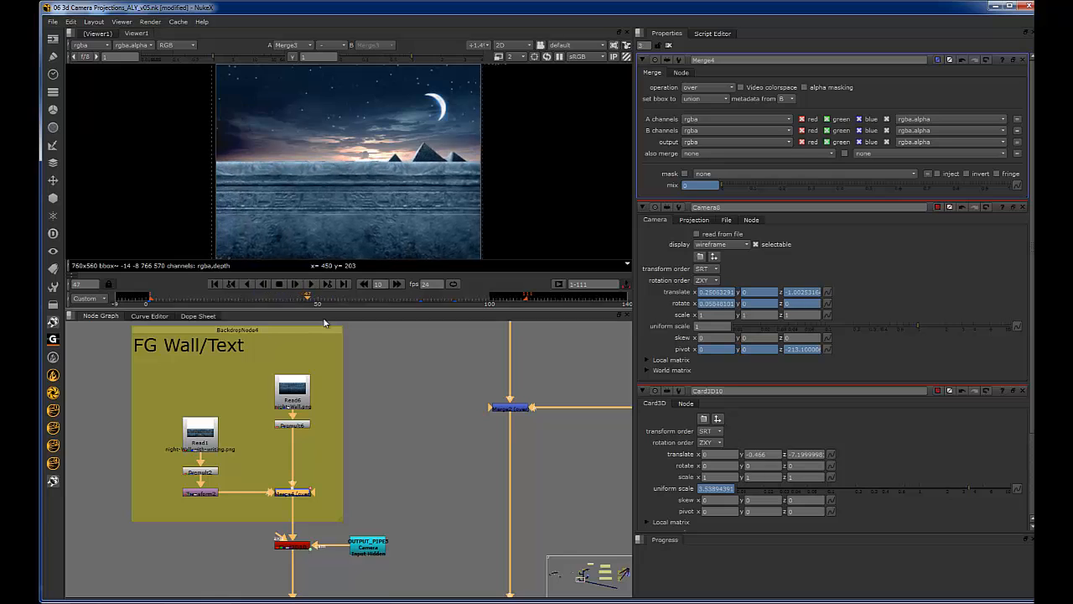
pyautogui.click(151, 304)
pyautogui.moveTo(152, 304); pyautogui.dragTo(359, 303)
pyautogui.moveTo(219, 301); pyautogui.dragTo(338, 303)
# Step: Open the properties of the Card3D7 node below the Night Sky group
pyautogui.scroll(-6, 520, 385)
pyautogui.moveTo(550, 441); pyautogui.dragTo(470, 411, button='middle')
pyautogui.scroll(4, 470, 410)
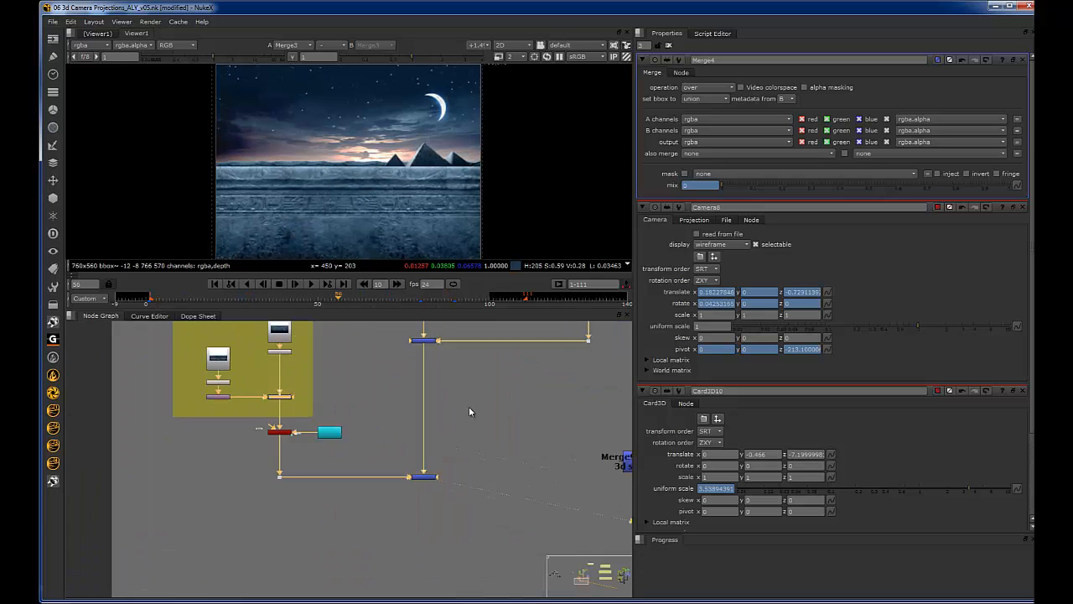
pyautogui.click(518, 419)
pyautogui.scroll(-6, 519, 419)
pyautogui.moveTo(539, 386); pyautogui.dragTo(446, 474, button='middle')
pyautogui.scroll(3, 447, 476)
pyautogui.moveTo(534, 445); pyautogui.dragTo(488, 431, button='middle')
pyautogui.scroll(-4, 413, 436)
pyautogui.scroll(4, 488, 431)
pyautogui.scroll(10, 488, 430)
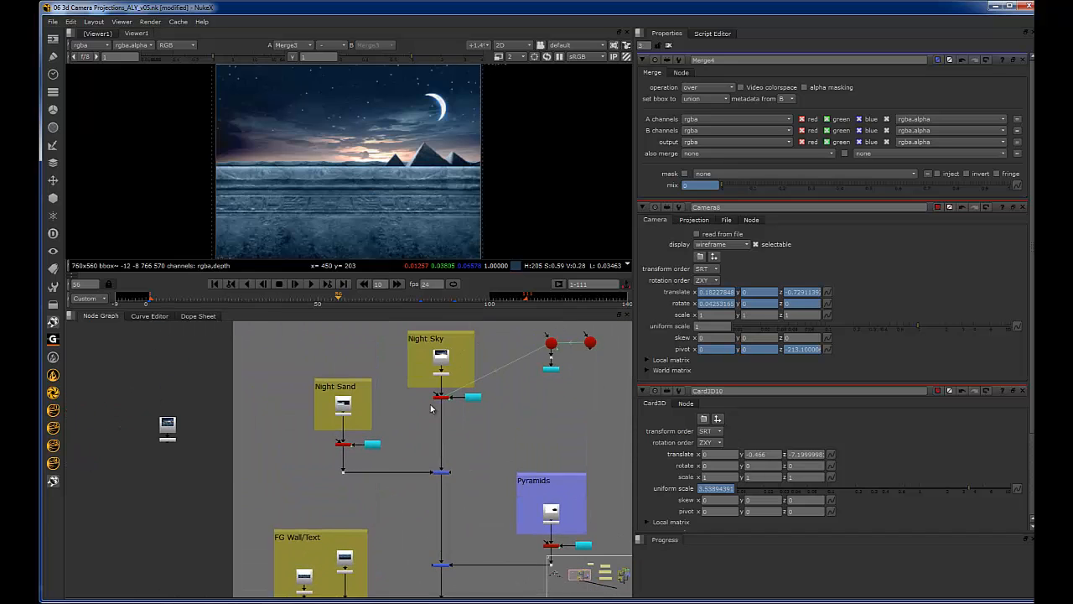
pyautogui.click(451, 402)
pyautogui.scroll(3, 453, 396)
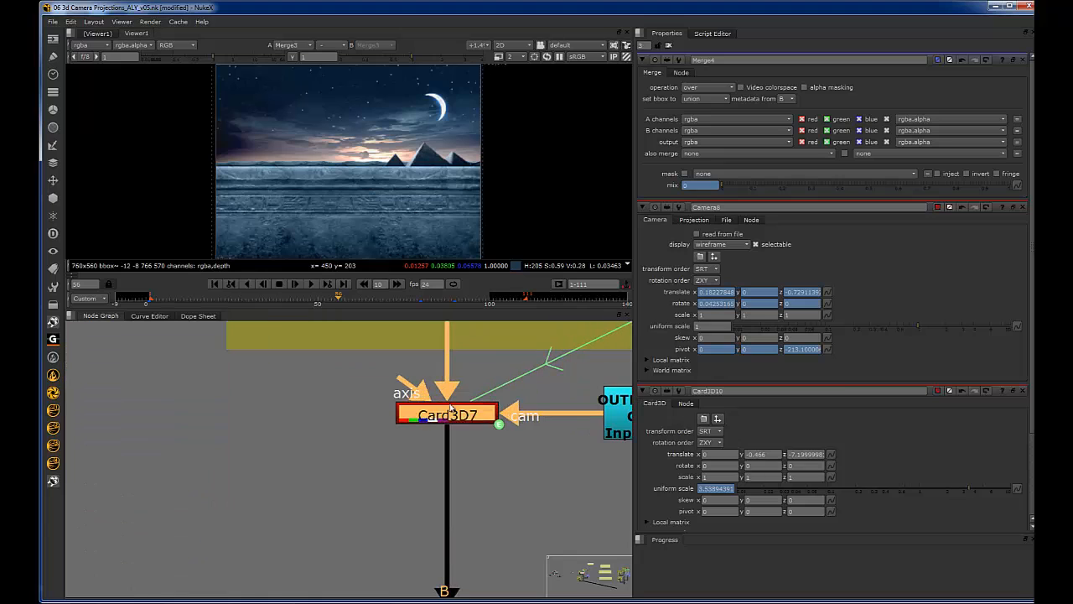
pyautogui.doubleClick(453, 415)
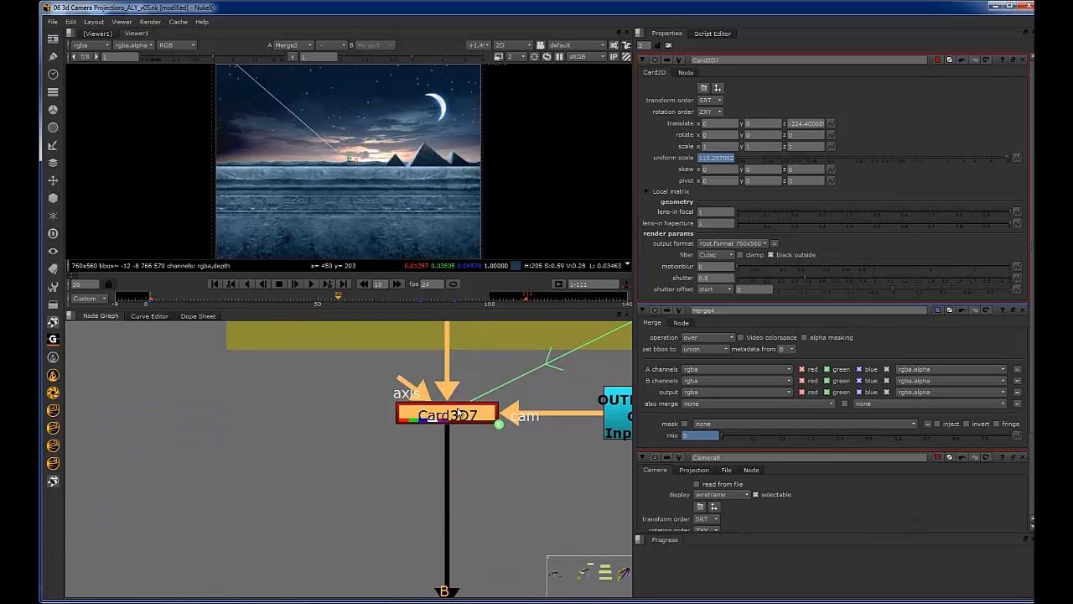
# Step: Collapse the Merge4 and Camera8 properties and show the Card3D7 output in the viewer
pyautogui.click(641, 310)
pyautogui.click(642, 326)
pyautogui.click(345, 471)
pyautogui.click(451, 415)
pyautogui.press('1')
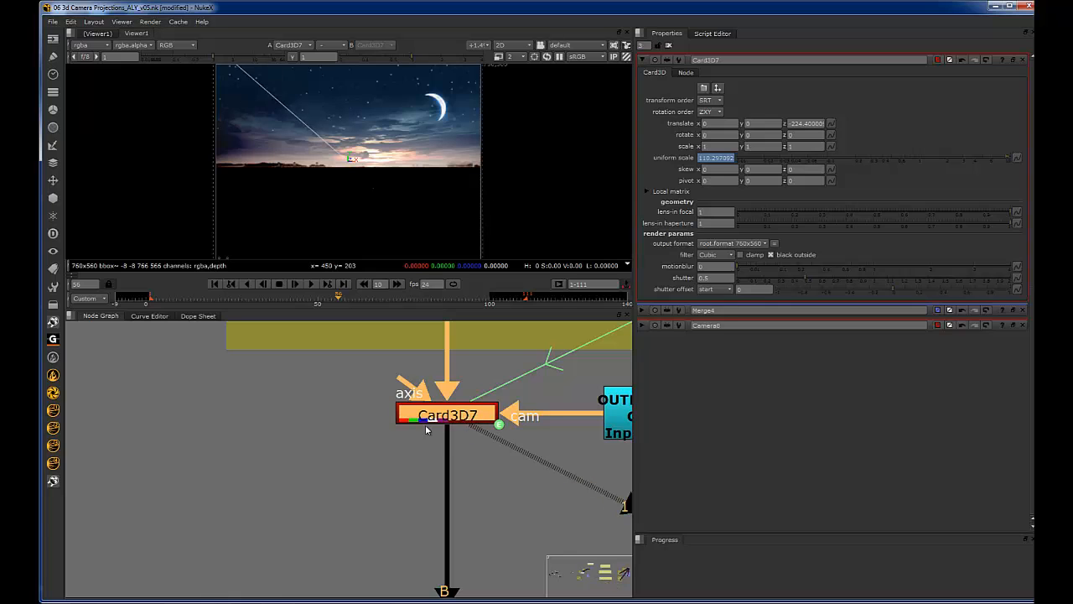
# Step: Set the Card3D7 node's motion blur to 1 and its shutter offset to centred
pyautogui.click(456, 409)
pyautogui.scroll(-5, 454, 403)
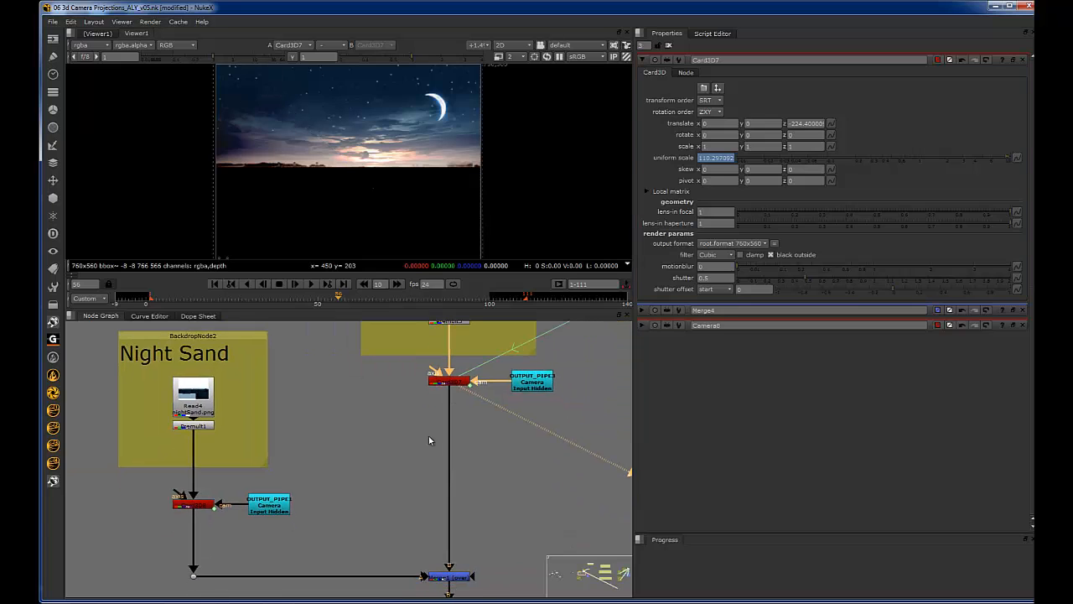
pyautogui.moveTo(429, 437); pyautogui.dragTo(391, 517, button='middle')
pyautogui.scroll(5, 429, 390)
pyautogui.click(431, 390)
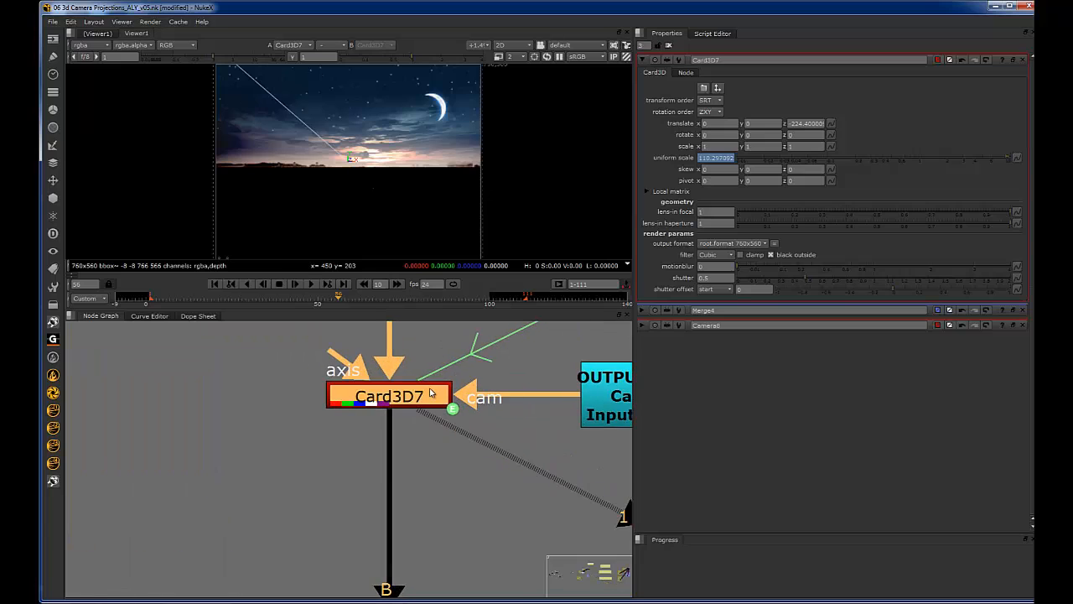
pyautogui.click(712, 265)
pyautogui.write('1')
pyautogui.click(729, 289)
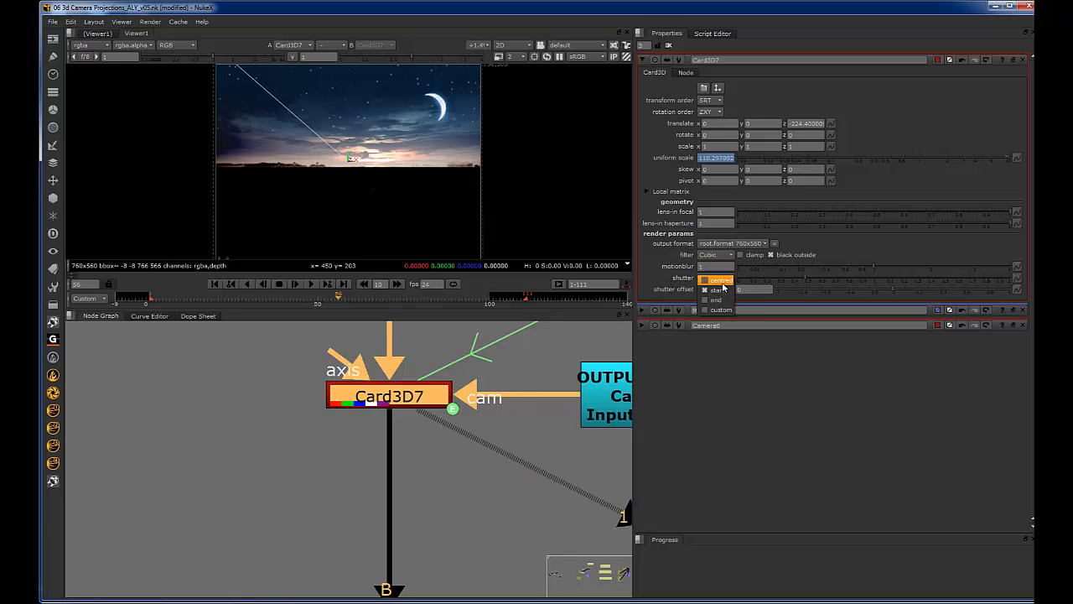
pyautogui.click(714, 300)
# Step: Set the motion blur of Card3D8, below the Night Sand group, to 1 and its shutter offset to centred
pyautogui.scroll(-5, 434, 422)
pyautogui.moveTo(153, 500); pyautogui.dragTo(278, 399, button='middle')
pyautogui.scroll(4, 235, 450)
pyautogui.doubleClick(239, 451)
pyautogui.click(711, 290)
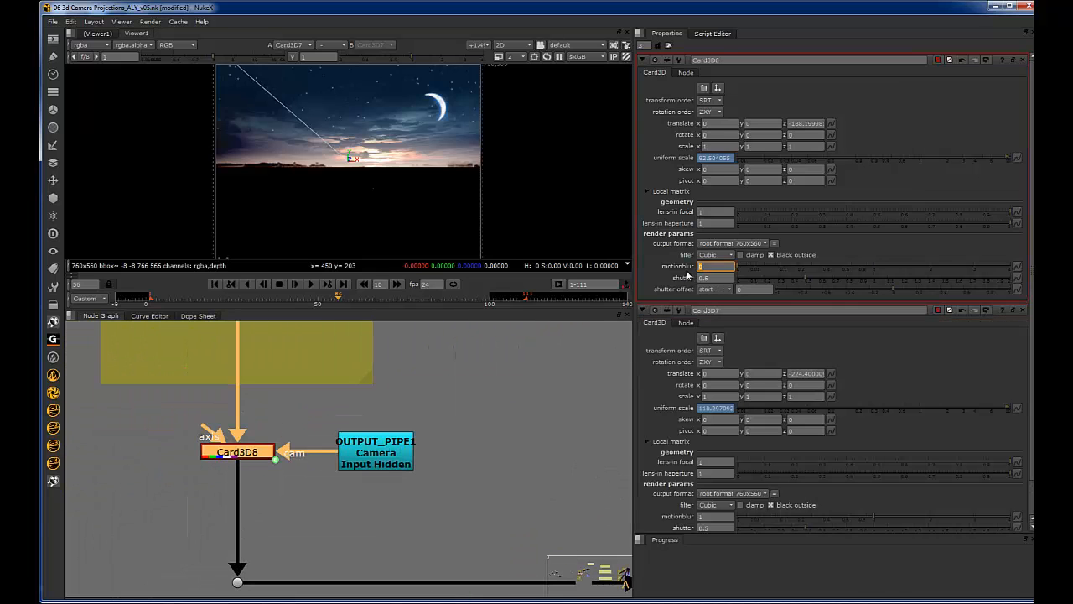
pyautogui.click(715, 300)
# Step: Set the motion blur of Card3D9, below the Pyramids group, to 1 and its shutter offset to centred
pyautogui.scroll(-5, 525, 376)
pyautogui.moveTo(589, 563); pyautogui.dragTo(390, 416, button='middle')
pyautogui.scroll(5, 547, 380)
pyautogui.doubleClick(541, 379)
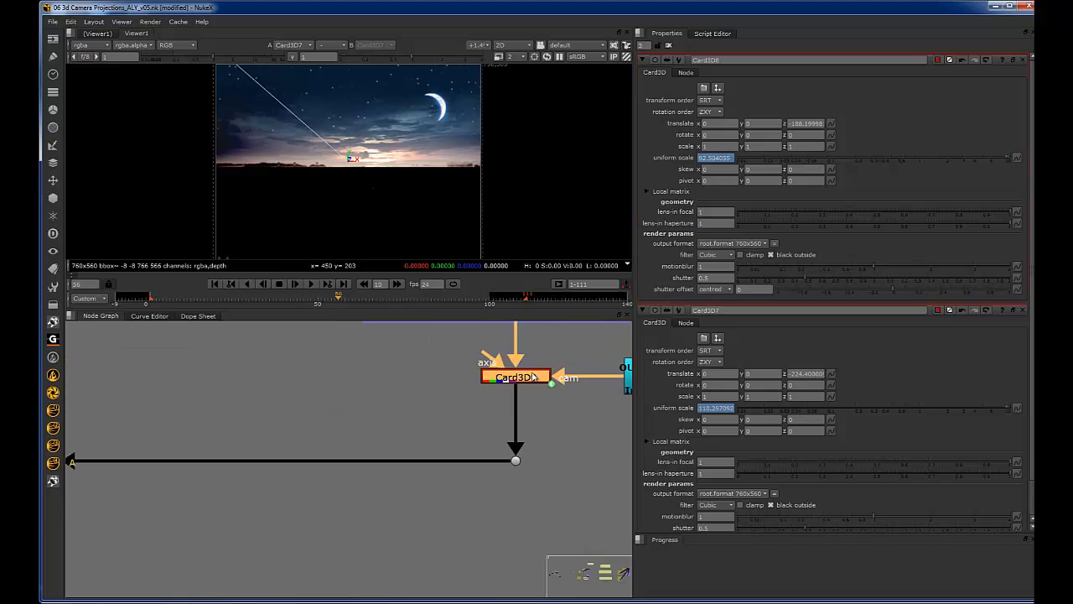
pyautogui.click(712, 290)
pyautogui.click(715, 300)
pyautogui.click(717, 266)
pyautogui.write('1')
# Step: Set the motion blur of Card3D10, below the FG Wall/Text group, to 1 and its shutter offset to centred
pyautogui.click(356, 402)
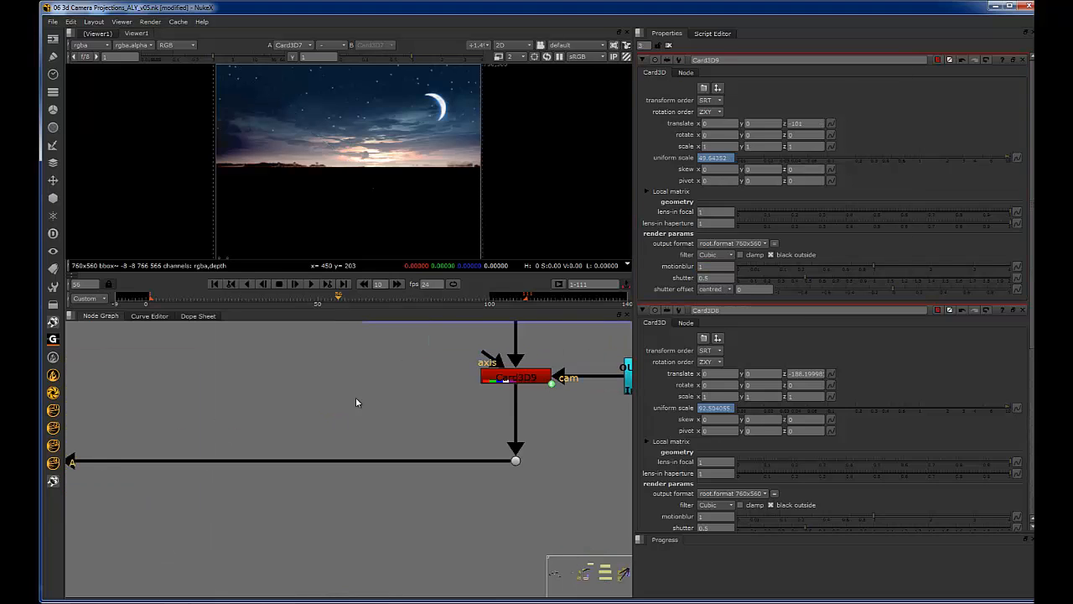
pyautogui.scroll(-5, 361, 402)
pyautogui.scroll(5, 380, 401)
pyautogui.doubleClick(500, 450)
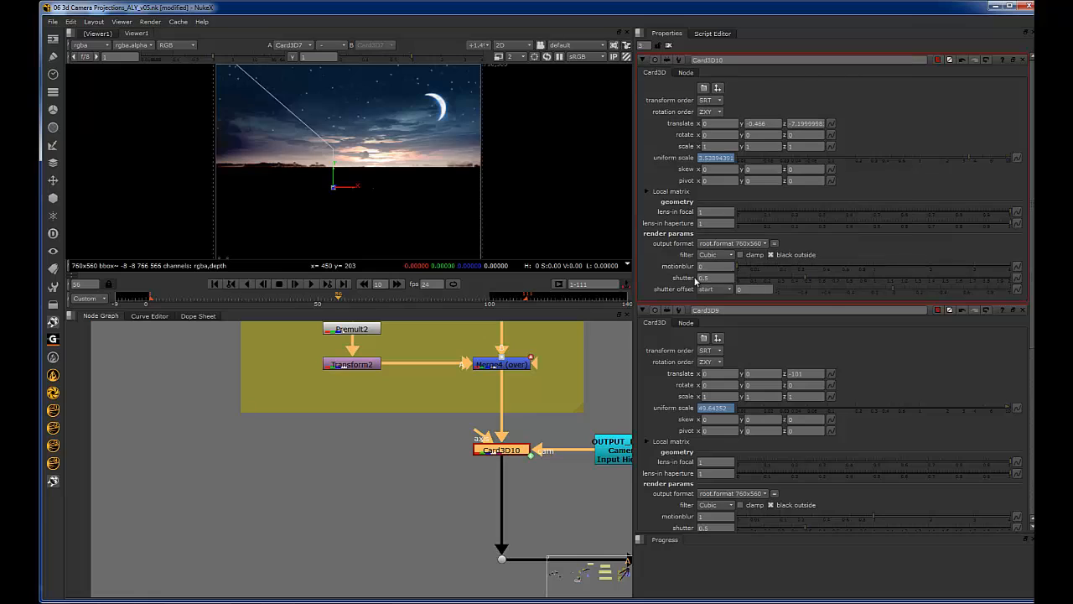
pyautogui.click(705, 266)
pyautogui.click(717, 279)
# Step: Show the Merge3 output in the viewer and go to frame 53 to check the motion-blurred scene
pyautogui.scroll(-3, 561, 355)
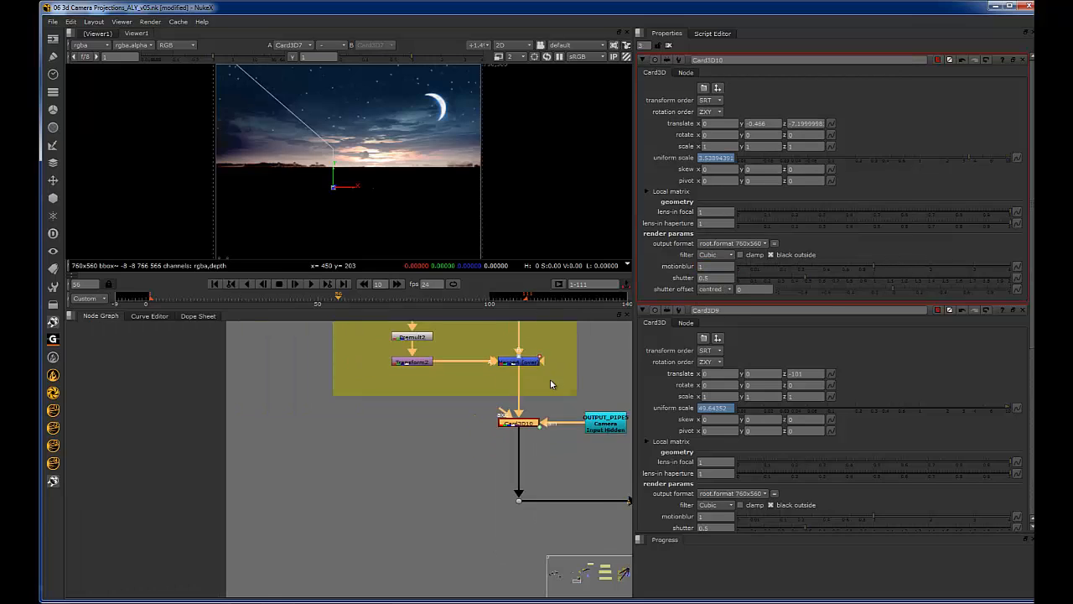
pyautogui.moveTo(284, 298); pyautogui.dragTo(271, 297)
pyautogui.click(428, 299)
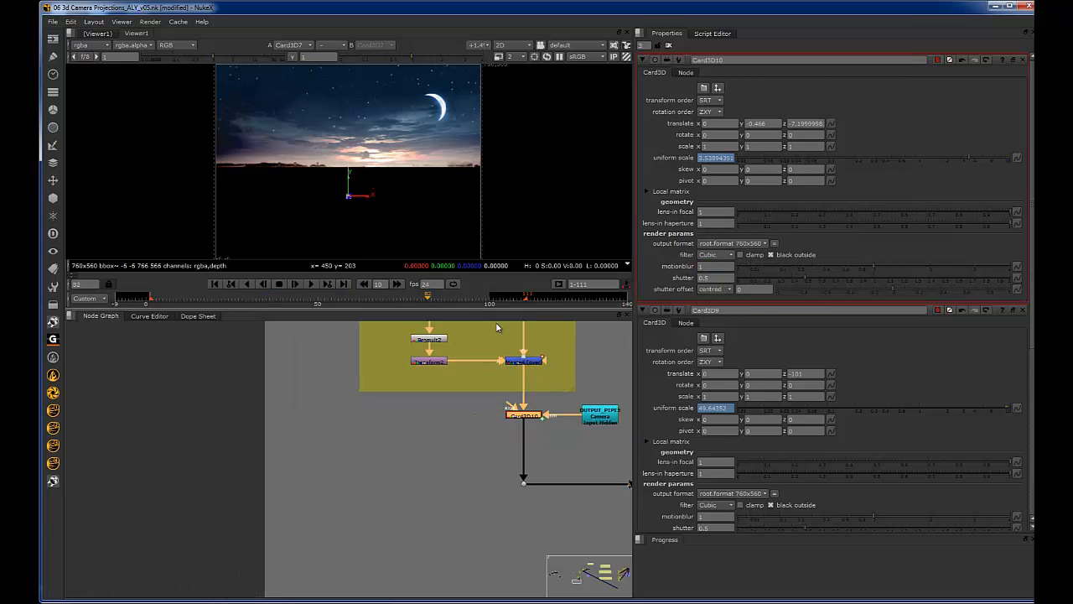
pyautogui.moveTo(570, 411); pyautogui.dragTo(295, 372, button='middle')
pyautogui.moveTo(510, 388); pyautogui.dragTo(388, 455)
pyautogui.press('1')
pyautogui.click(328, 299)
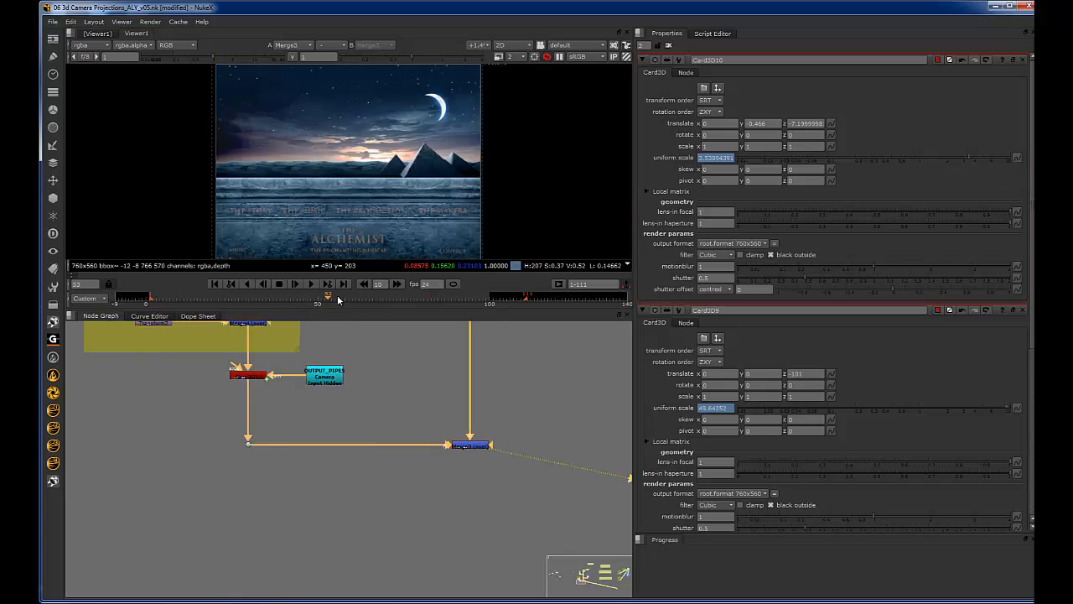
# Step: Open the Camera8 properties, collapse the Card3D10 and Card3D9 properties and return to frame 1
pyautogui.scroll(-3, 518, 367)
pyautogui.moveTo(488, 442); pyautogui.dragTo(446, 503, button='middle')
pyautogui.scroll(-3, 474, 440)
pyautogui.scroll(5, 462, 431)
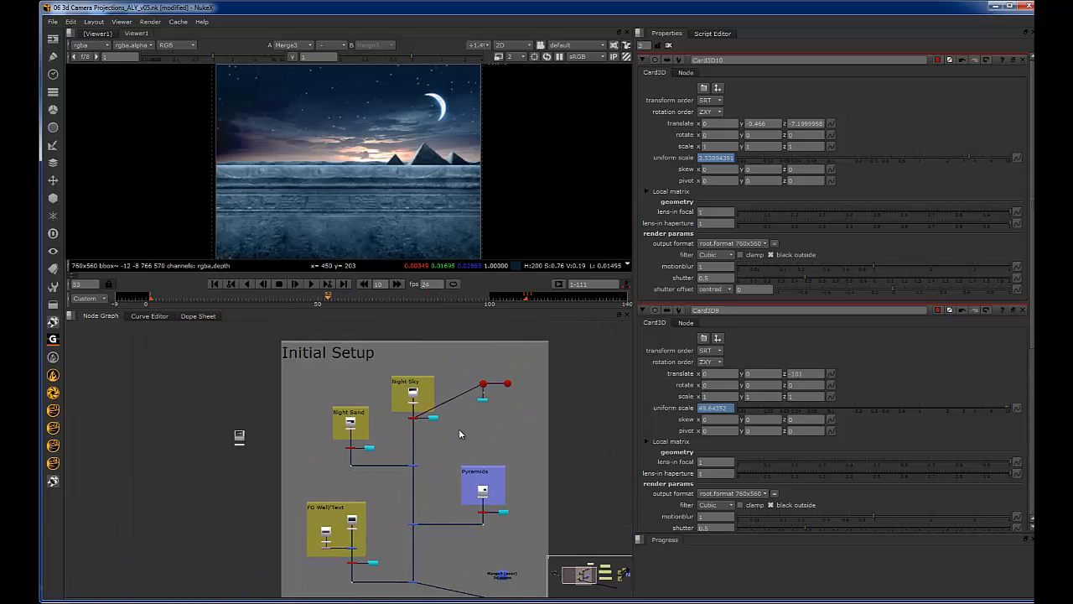
pyautogui.scroll(-4, 484, 424)
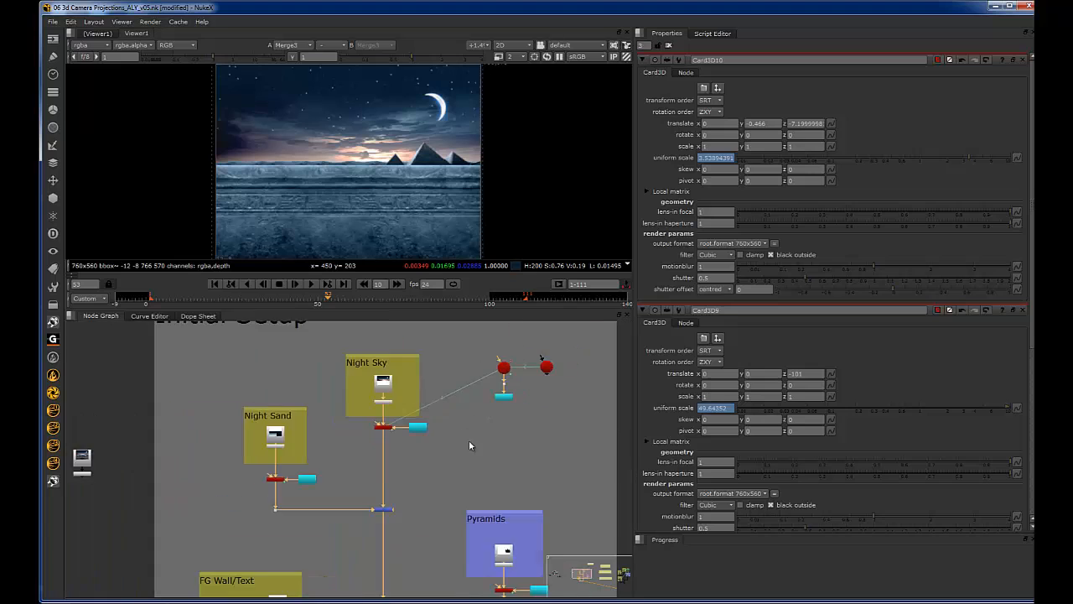
pyautogui.scroll(4, 469, 440)
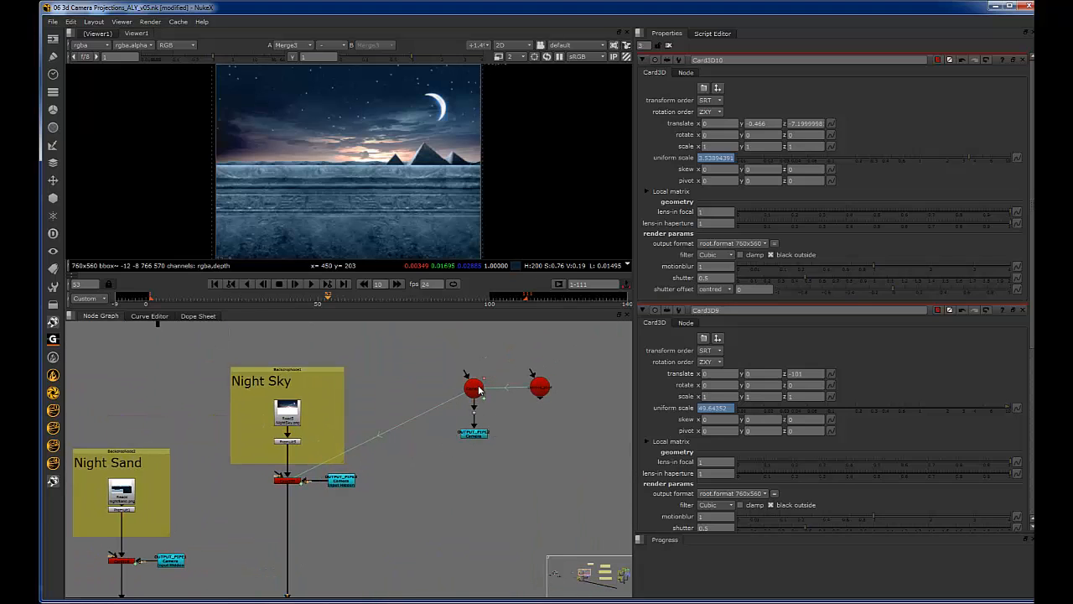
pyautogui.doubleClick(476, 388)
pyautogui.click(643, 244)
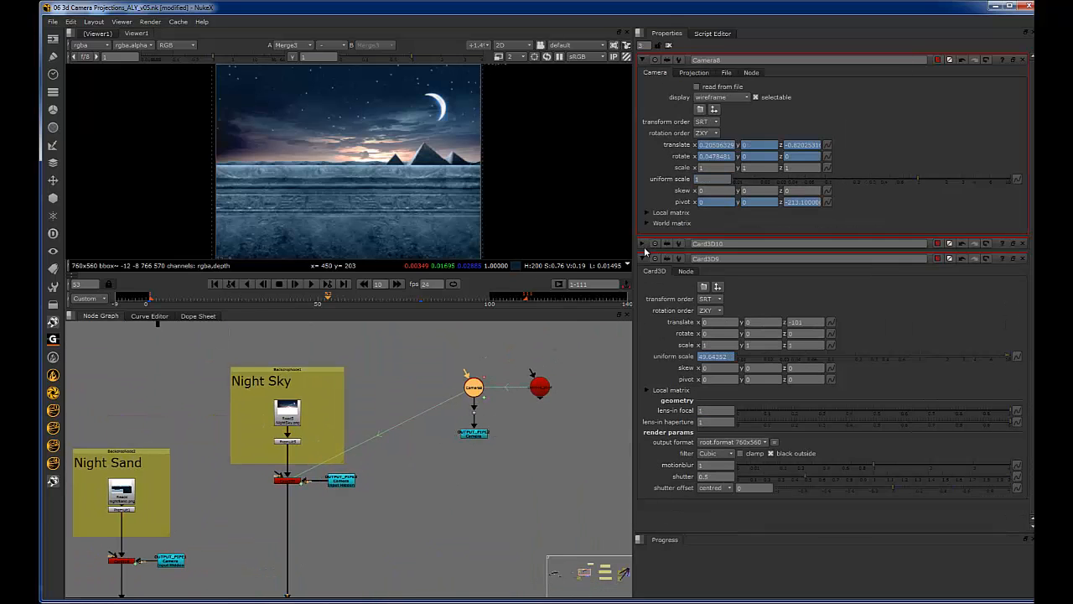
pyautogui.click(643, 259)
pyautogui.click(154, 300)
pyautogui.moveTo(154, 299); pyautogui.dragTo(149, 299)
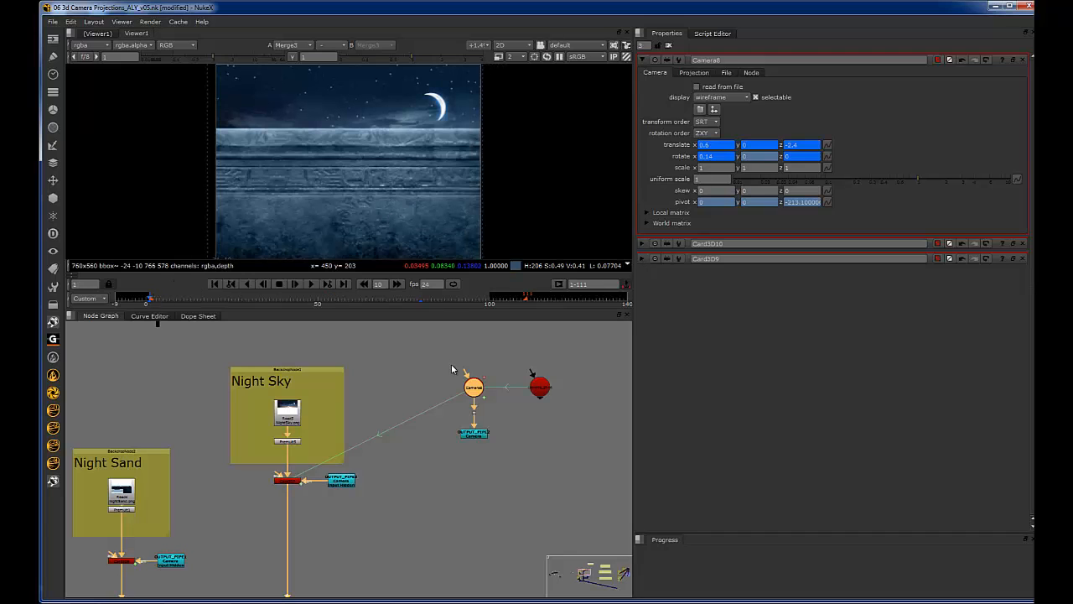
# Step: Give the first and last keyframes of Camera8's translate curves horizontal interpolation in the Curve Editor
pyautogui.click(166, 316)
pyautogui.click(108, 333)
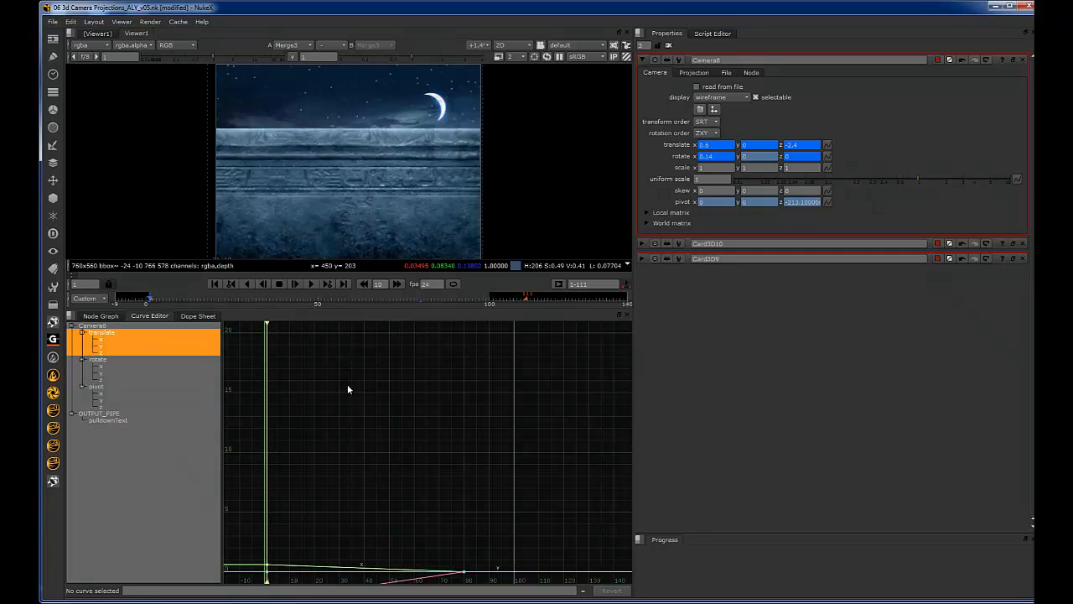
pyautogui.press('f')
pyautogui.moveTo(265, 324); pyautogui.dragTo(233, 580)
pyautogui.press('h')
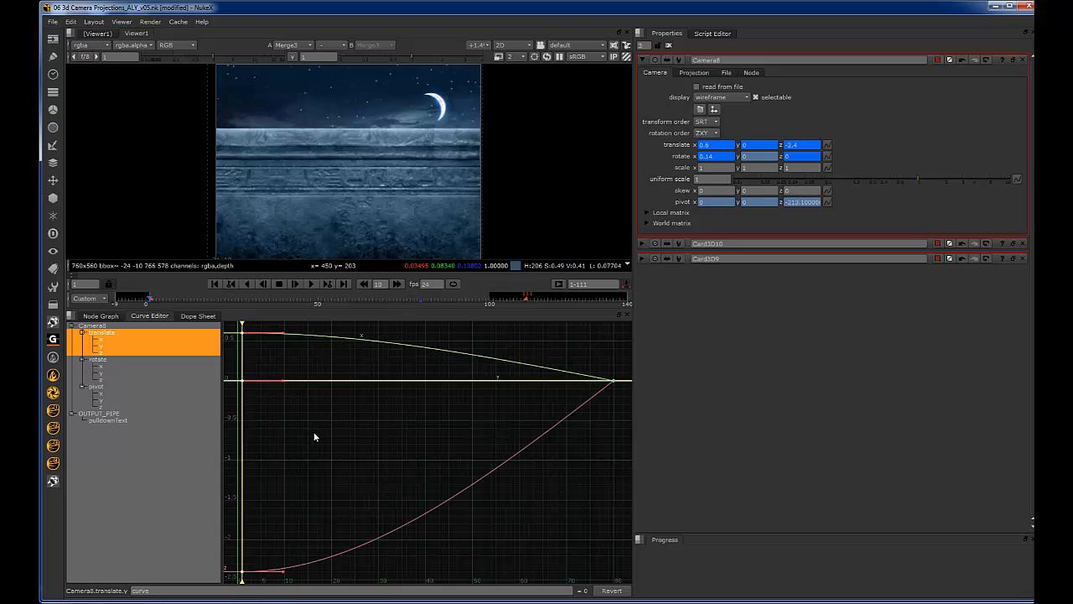
pyautogui.moveTo(597, 355); pyautogui.dragTo(626, 408)
pyautogui.press('h')
pyautogui.click(531, 342)
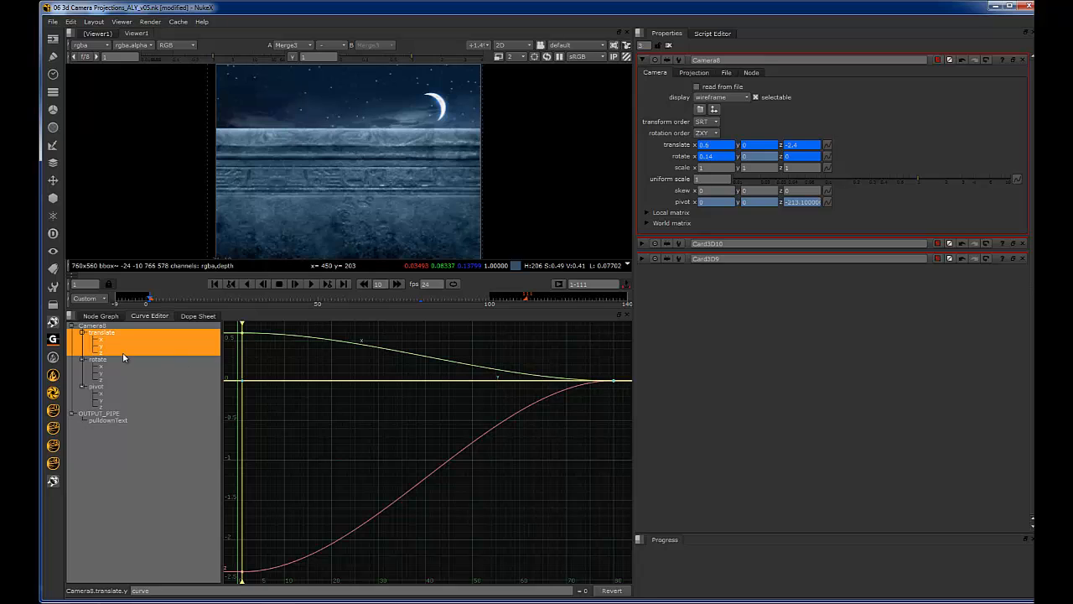
# Step: Frame Camera8's rotate curves and give their first and last keyframes horizontal interpolation
pyautogui.click(99, 360)
pyautogui.moveTo(306, 335); pyautogui.dragTo(227, 411)
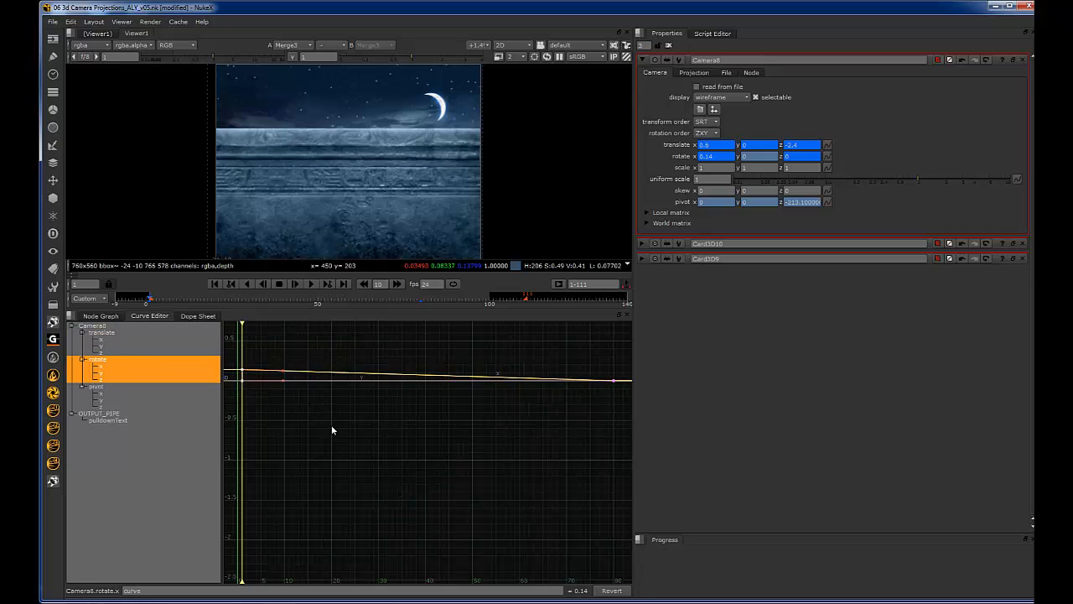
pyautogui.press('a')
pyautogui.moveTo(294, 323); pyautogui.dragTo(238, 588)
pyautogui.press('h')
pyautogui.moveTo(530, 470); pyautogui.dragTo(412, 583)
pyautogui.press('h')
# Step: Return to the node graph, play the eased camera move and scrub to frame 60
pyautogui.click(100, 316)
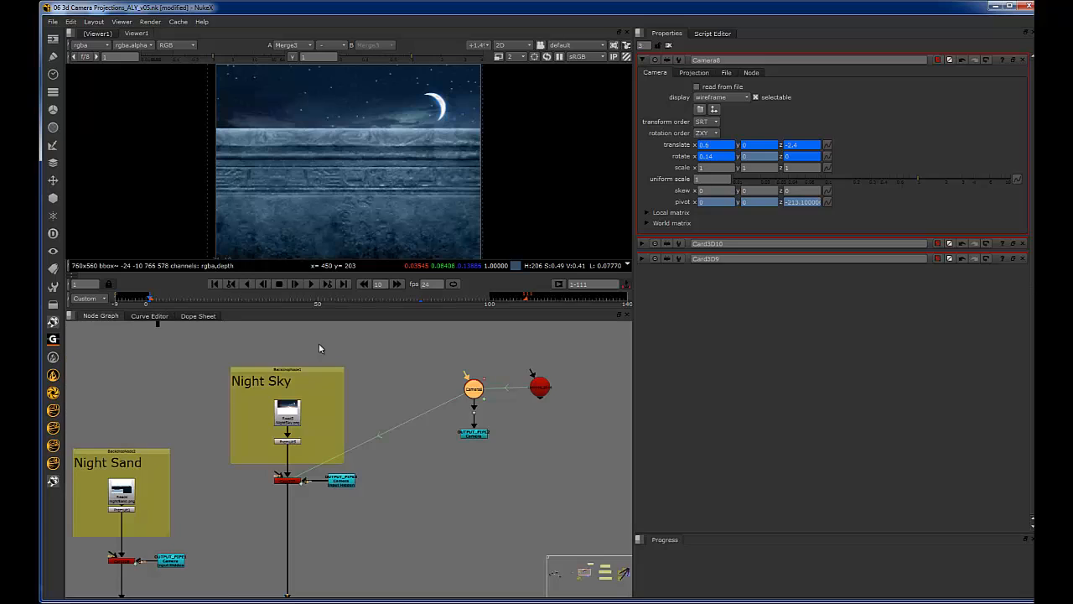
pyautogui.click(311, 283)
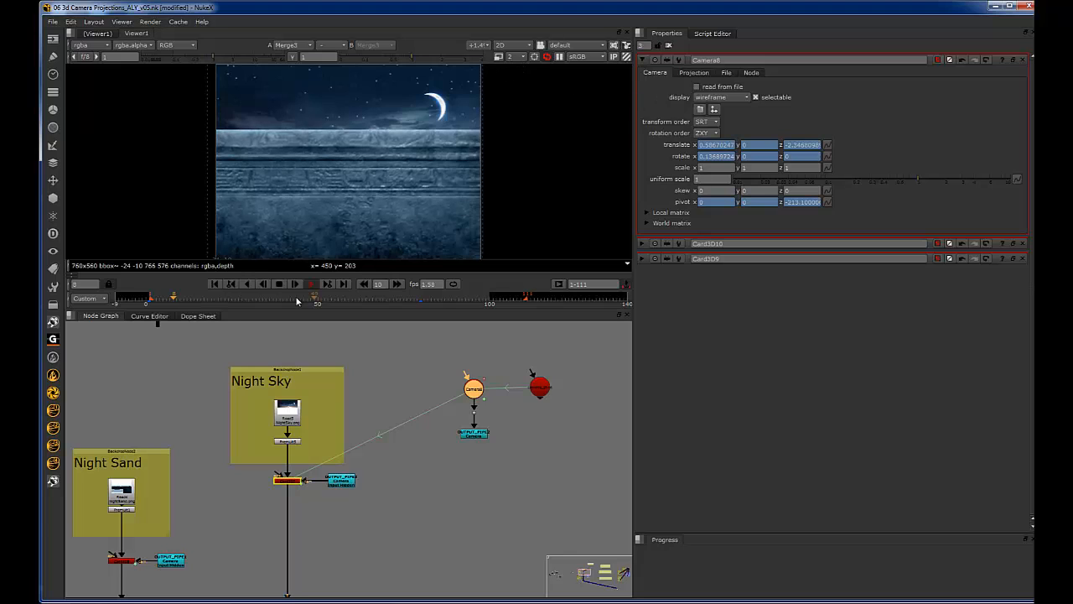
pyautogui.click(309, 285)
pyautogui.moveTo(196, 299); pyautogui.dragTo(350, 302)
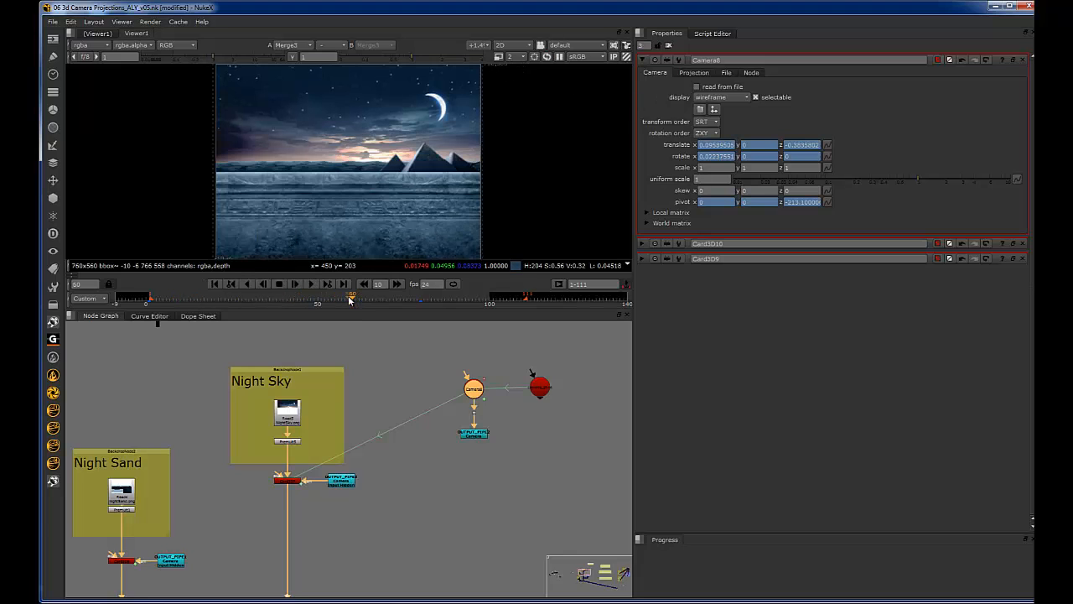
# Step: Close all node properties and show the output of Card3D10, below the FG Wall/Text group, in the viewer
pyautogui.click(668, 46)
pyautogui.scroll(-5, 431, 369)
pyautogui.click(385, 409)
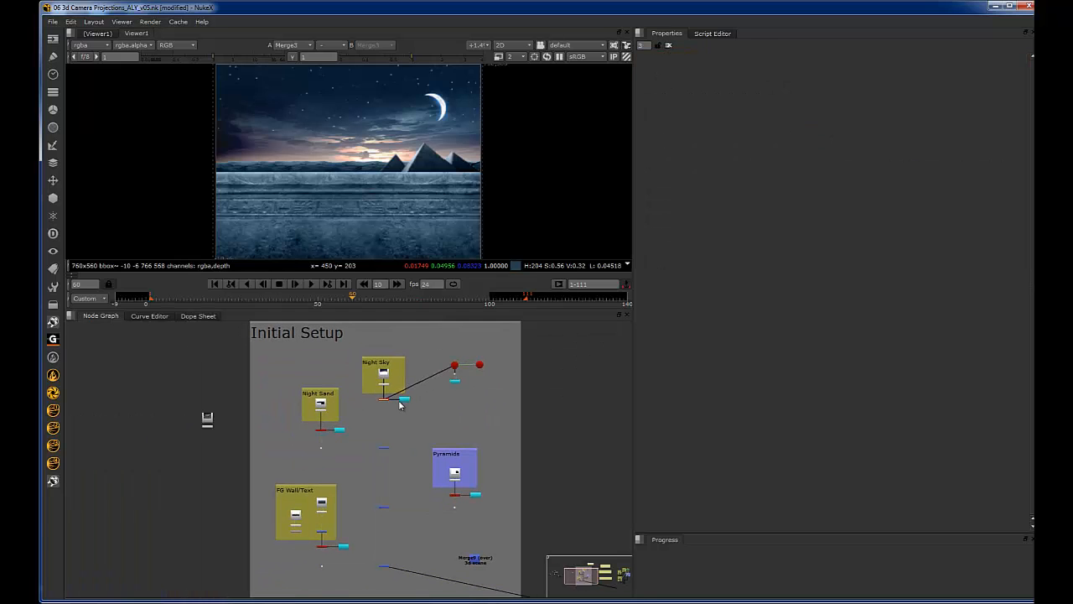
pyautogui.scroll(-3, 409, 431)
pyautogui.scroll(5, 382, 467)
pyautogui.click(318, 486)
pyautogui.press('2')
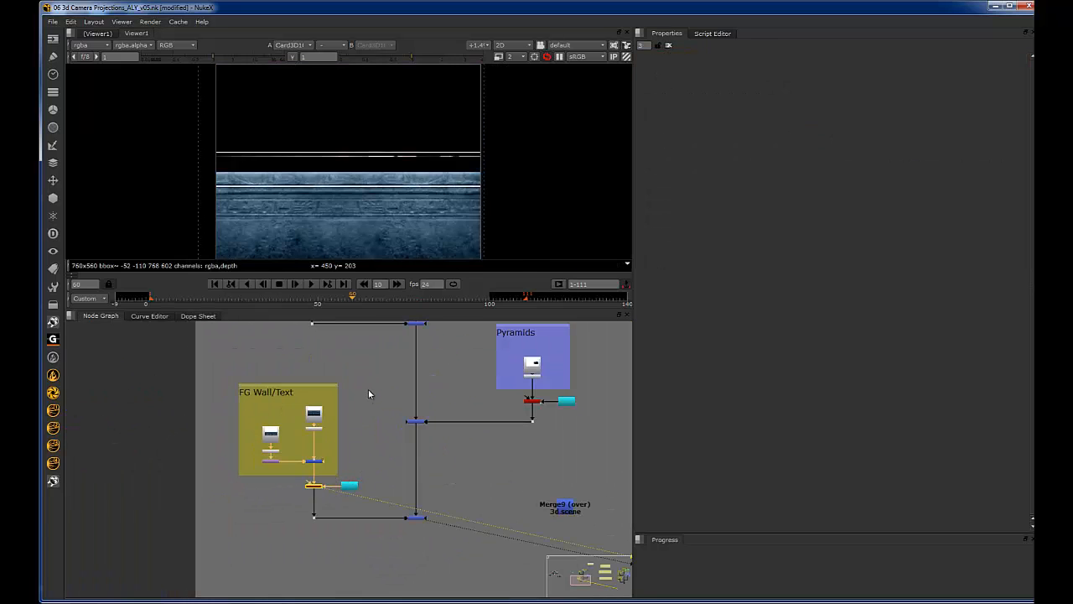
# Step: Show the Merge3 output in the viewer and open the Card3D7 properties
pyautogui.moveTo(466, 485); pyautogui.dragTo(386, 565)
pyautogui.press('1')
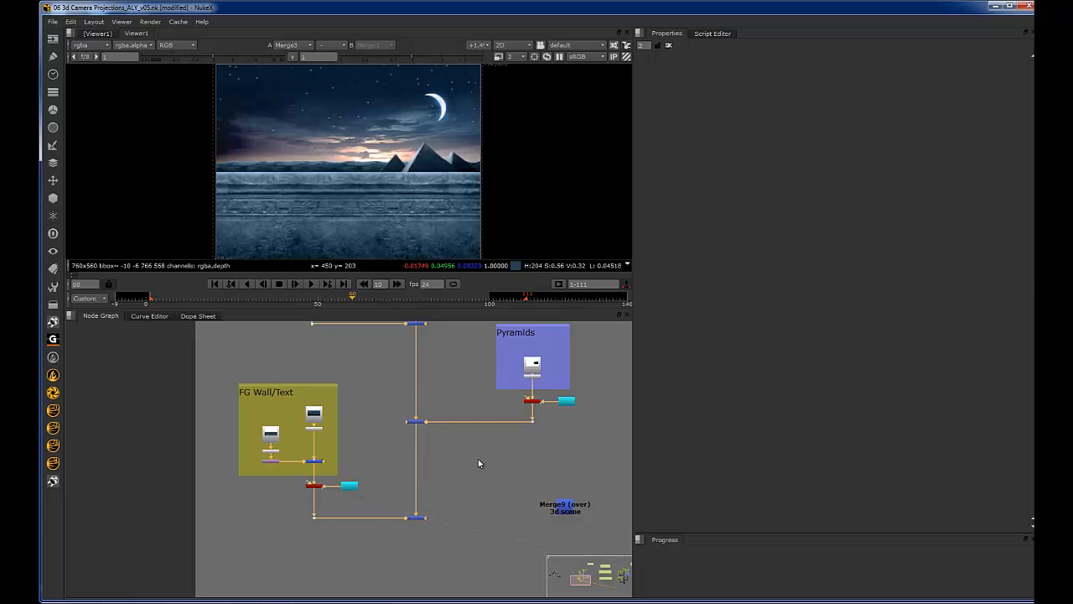
pyautogui.moveTo(443, 380); pyautogui.dragTo(465, 487, button='middle')
pyautogui.scroll(4, 440, 391)
pyautogui.scroll(4, 416, 402)
pyautogui.doubleClick(396, 432)
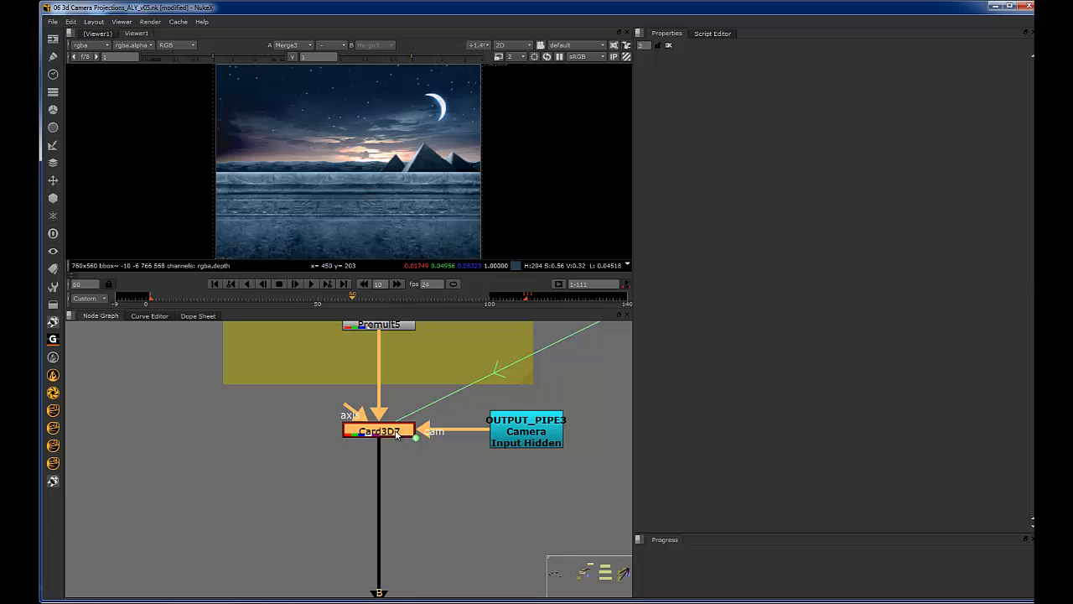
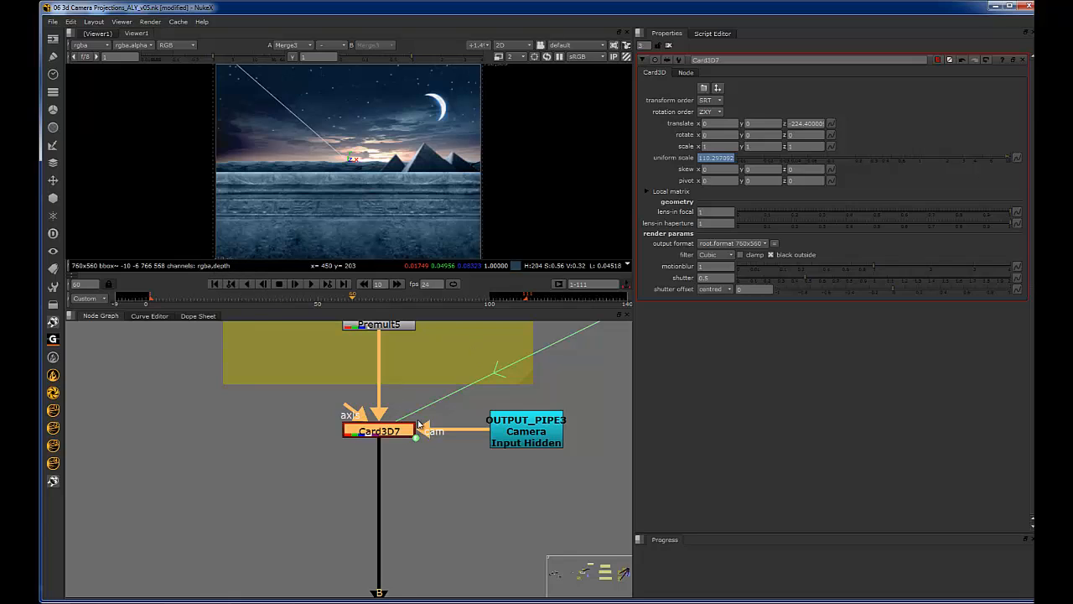
# Step: View the depth channel of the Card3D7 output, raise the viewer gain to 19 and sample a pixel
pyautogui.press('1')
pyautogui.click(96, 47)
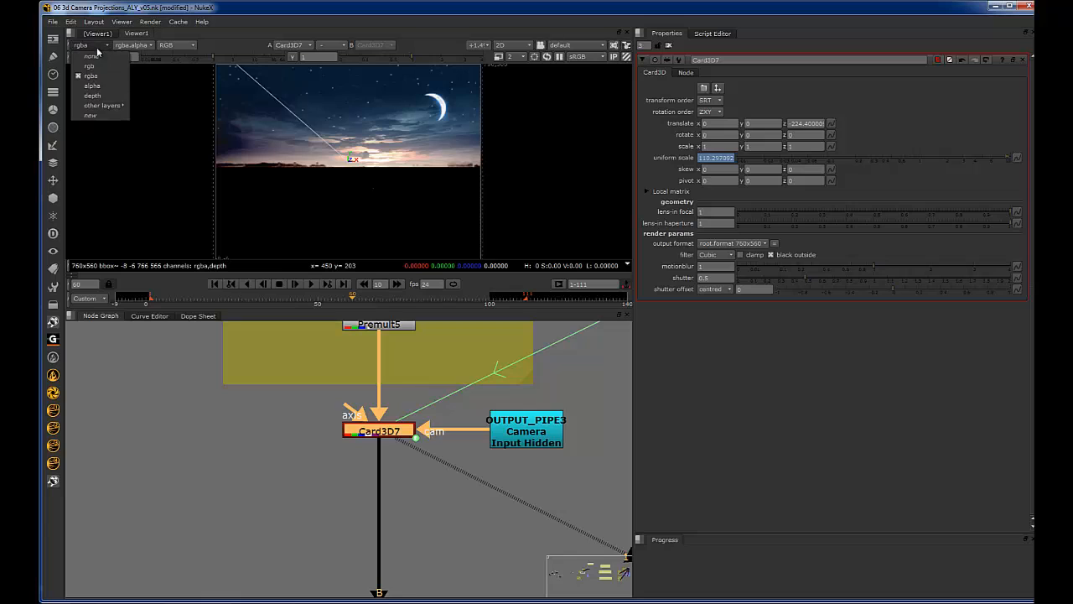
pyautogui.click(101, 91)
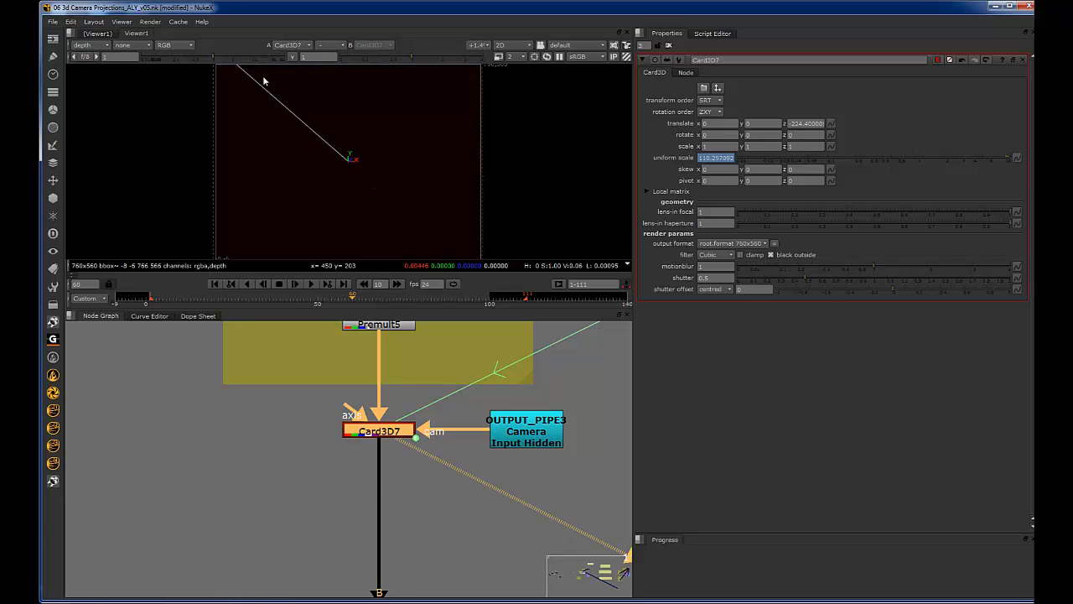
pyautogui.moveTo(220, 62); pyautogui.dragTo(279, 69)
pyautogui.keyDown('ctrl'); pyautogui.click(405, 130); pyautogui.keyUp('ctrl')
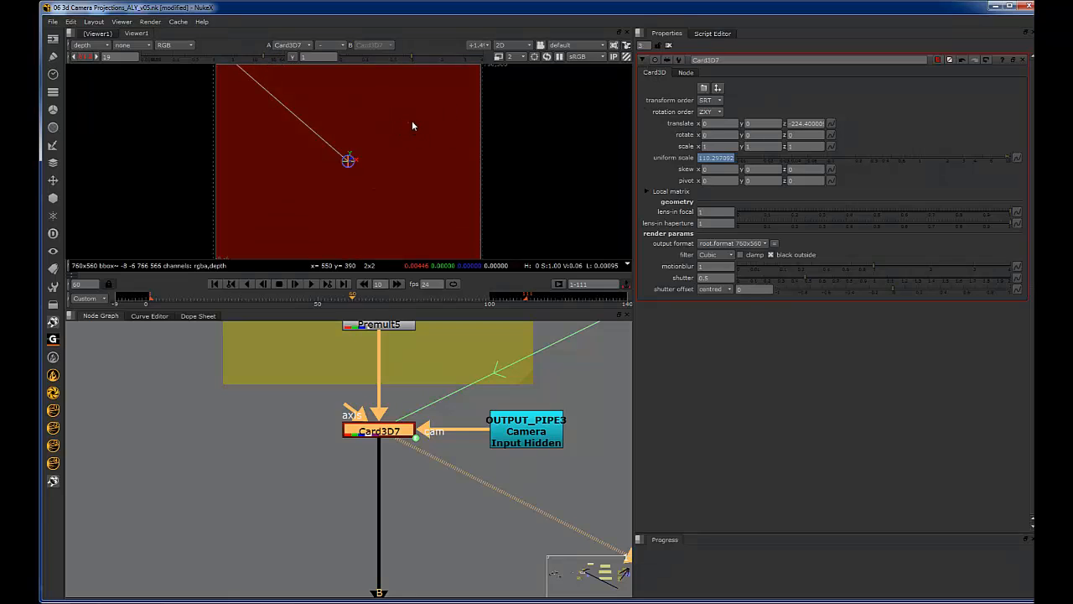
# Step: Collapse the Card3D7 properties and show the Premult5 output in the viewer to compare its depth channel
pyautogui.click(642, 60)
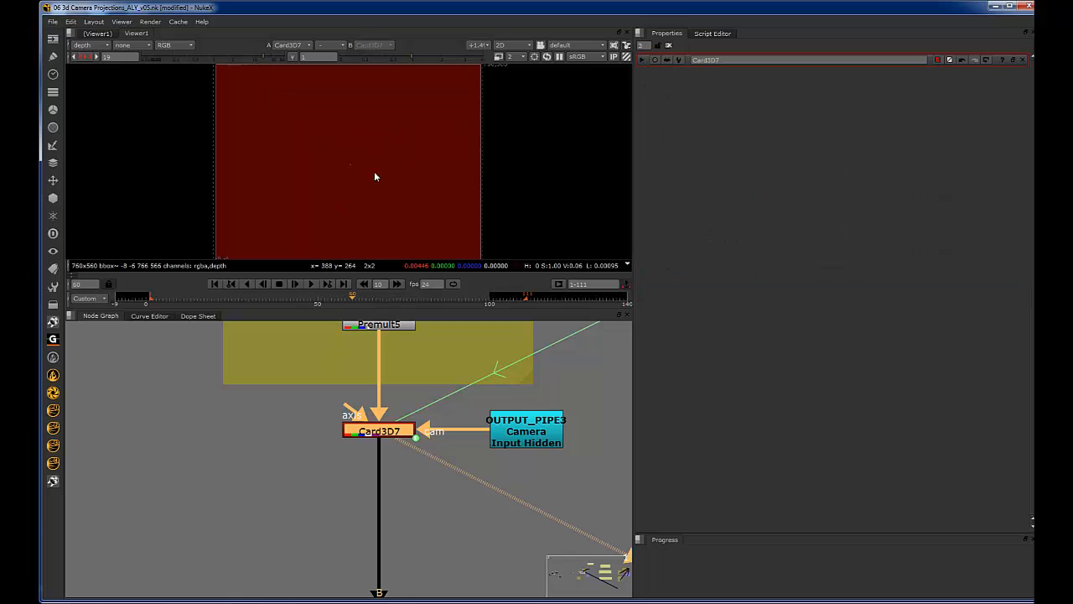
pyautogui.scroll(-2, 422, 200)
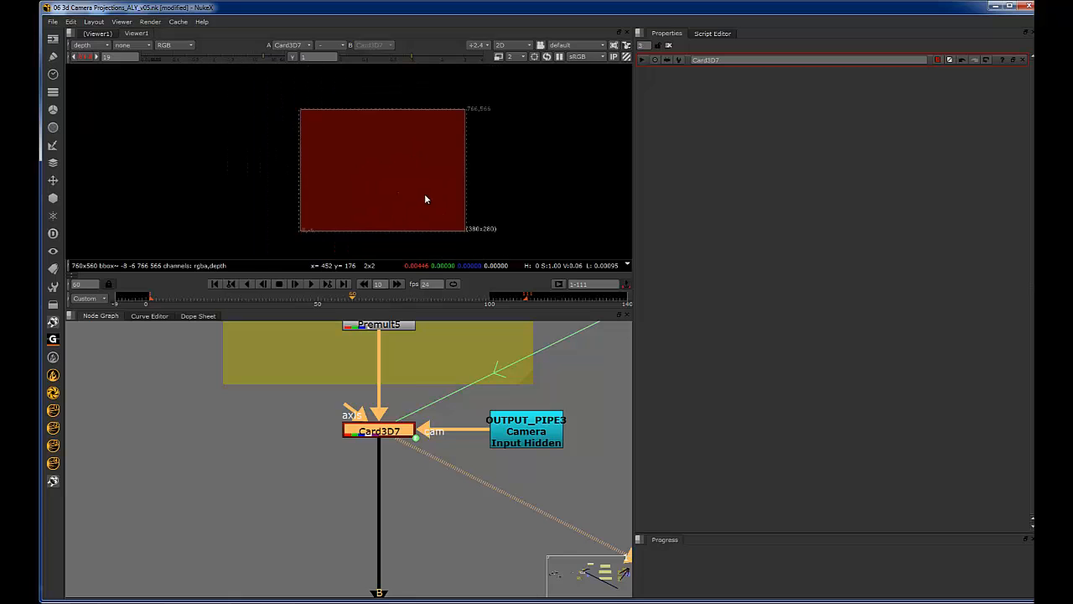
pyautogui.scroll(3, 428, 189)
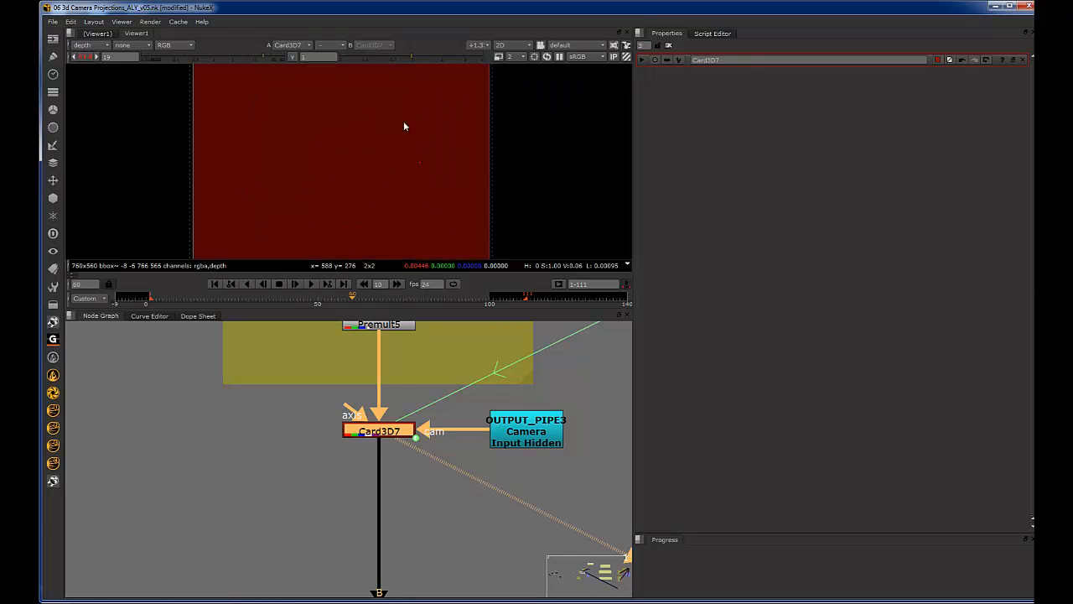
pyautogui.scroll(-3, 419, 146)
pyautogui.click(409, 353)
pyautogui.moveTo(410, 352); pyautogui.dragTo(404, 372, button='middle')
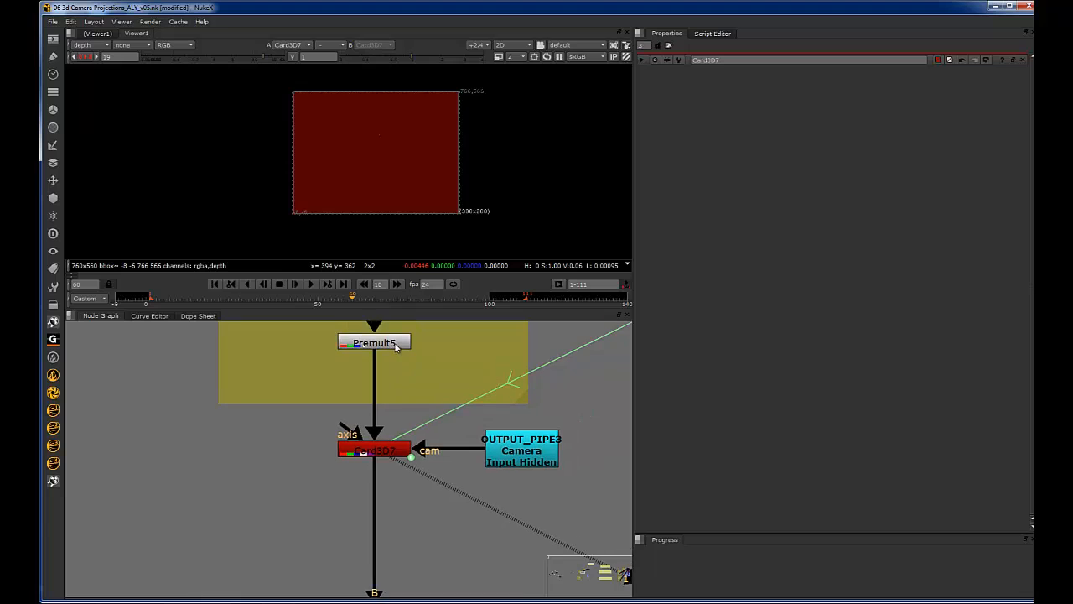
pyautogui.click(395, 344)
pyautogui.press('1')
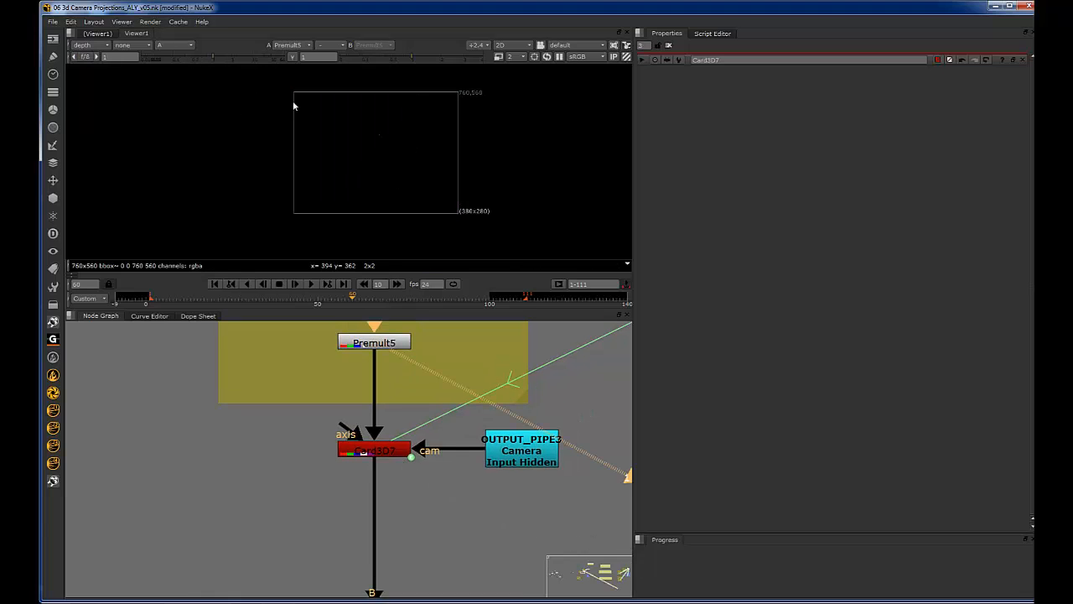
# Step: View the rgba layer of the Premult5 output and examine its alpha channel
pyautogui.click(92, 45)
pyautogui.click(94, 70)
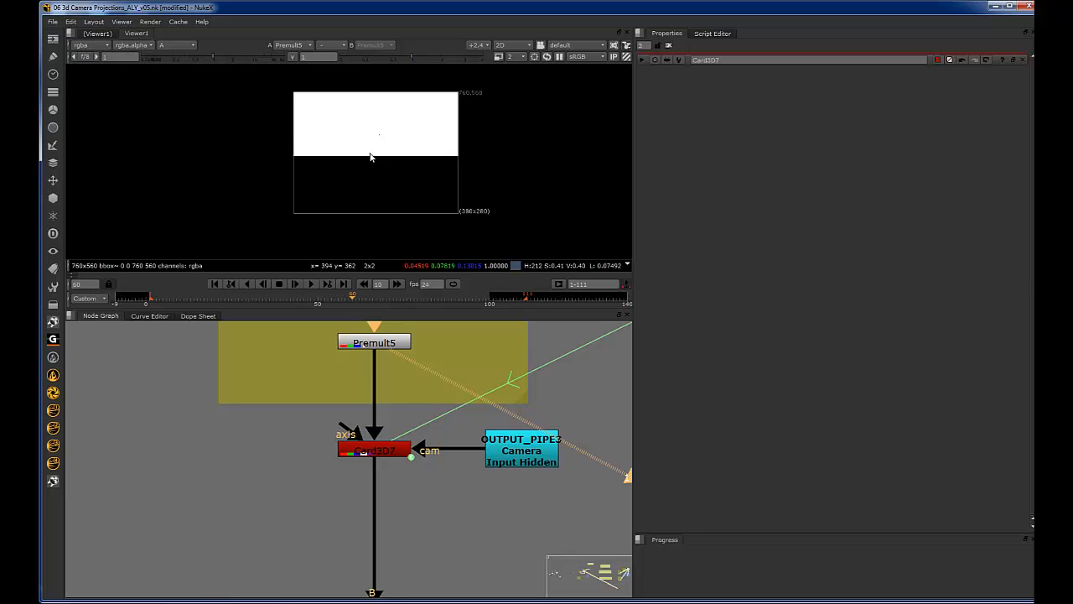
pyautogui.press('a')
pyautogui.press('a')
pyautogui.keyDown('alt'); pyautogui.moveTo(383, 157); pyautogui.dragTo(504, 104, button='middle'); pyautogui.keyUp('alt')
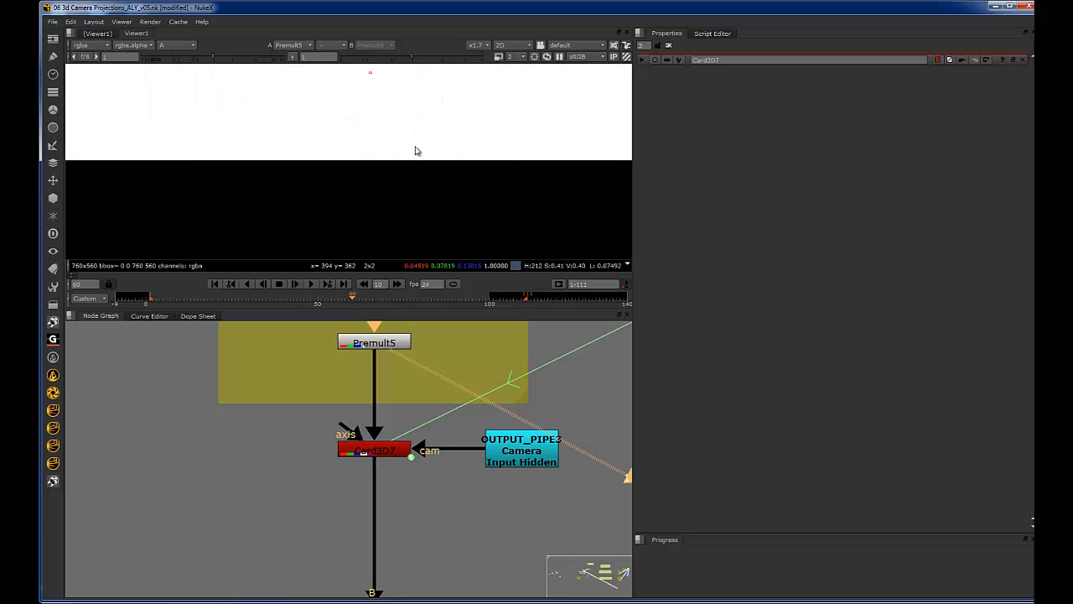
pyautogui.keyDown('alt'); pyautogui.moveTo(417, 147); pyautogui.dragTo(372, 295, button='middle'); pyautogui.keyUp('alt')
# Step: Show the Card3D7 output's depth layer in the viewer with gain 20 and RGB channel display
pyautogui.moveTo(454, 402); pyautogui.dragTo(333, 477)
pyautogui.press('1')
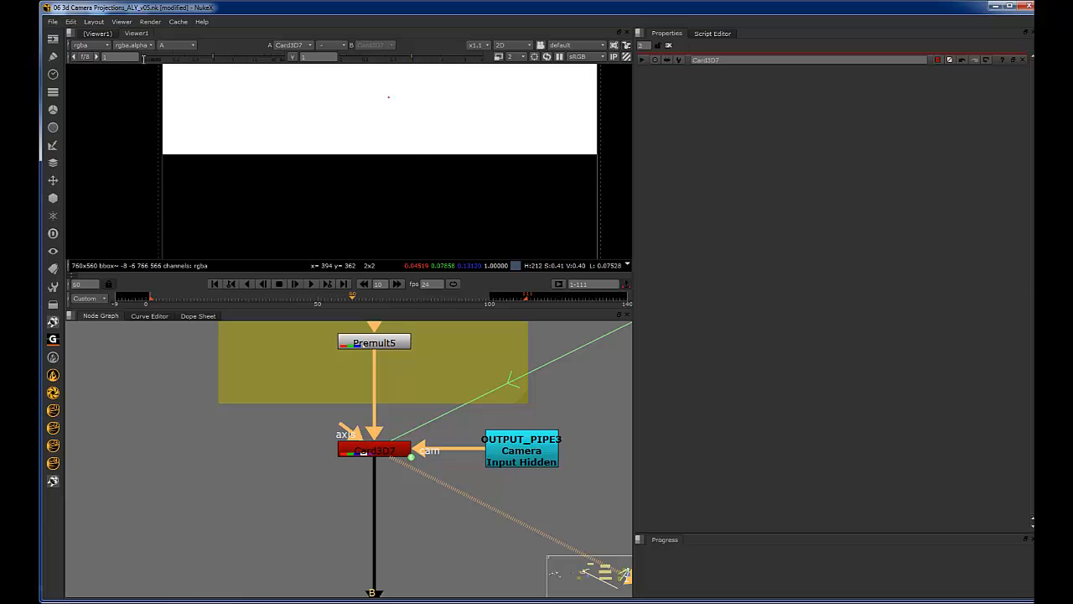
pyautogui.click(93, 46)
pyautogui.click(92, 96)
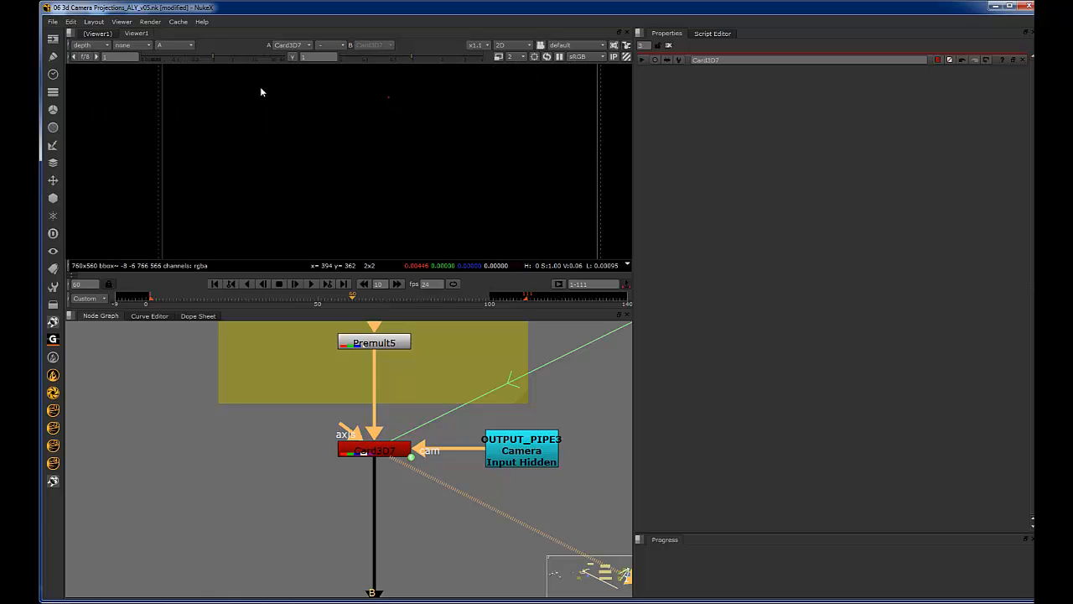
pyautogui.moveTo(234, 57); pyautogui.dragTo(267, 56)
pyautogui.press('-')
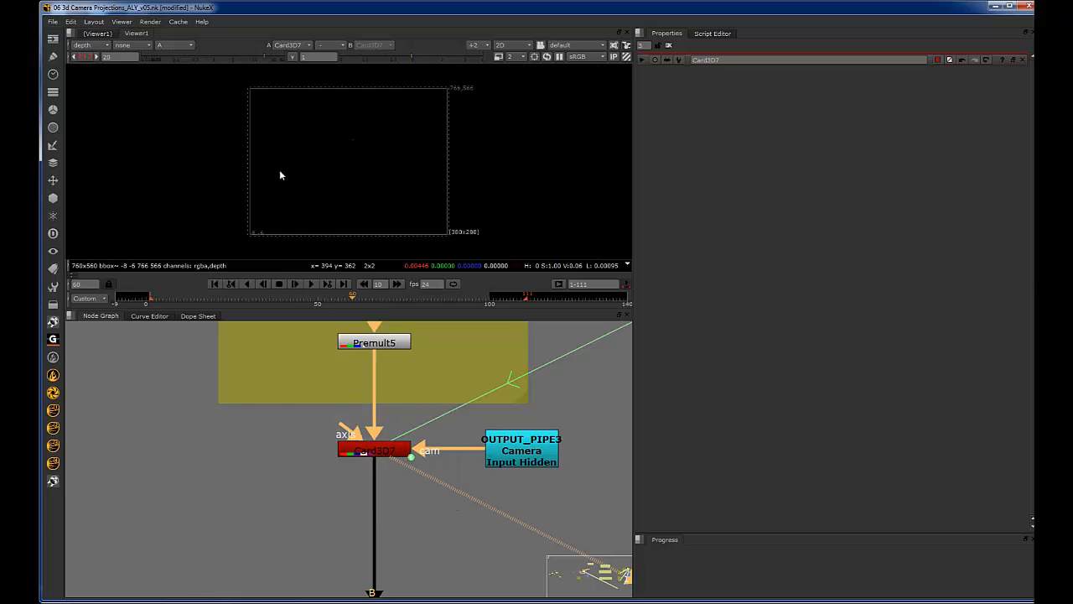
pyautogui.click(95, 46)
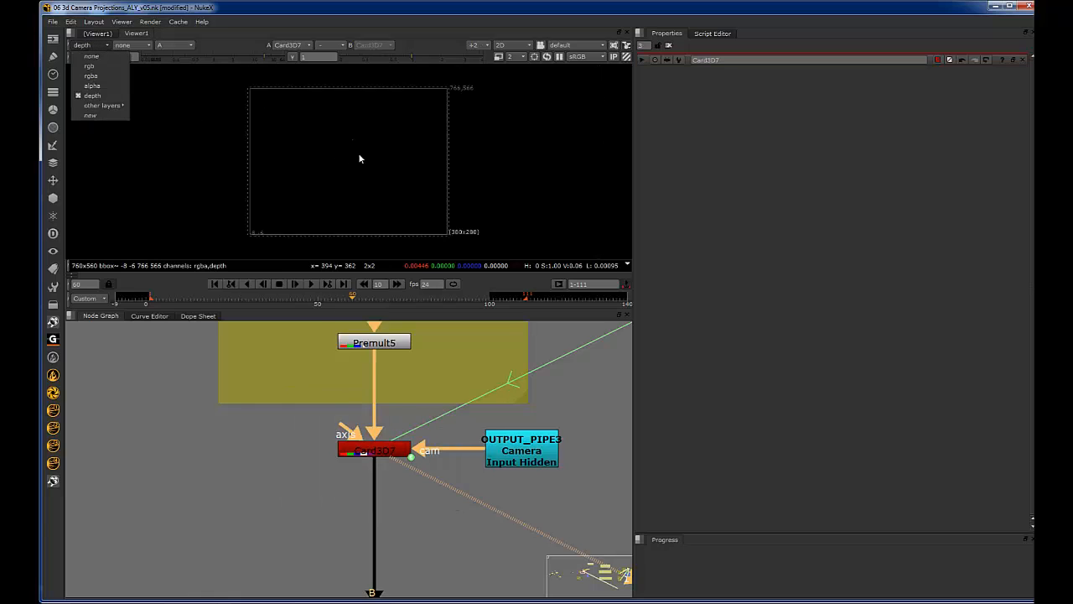
pyautogui.click(359, 155)
pyautogui.scroll(2, 379, 153)
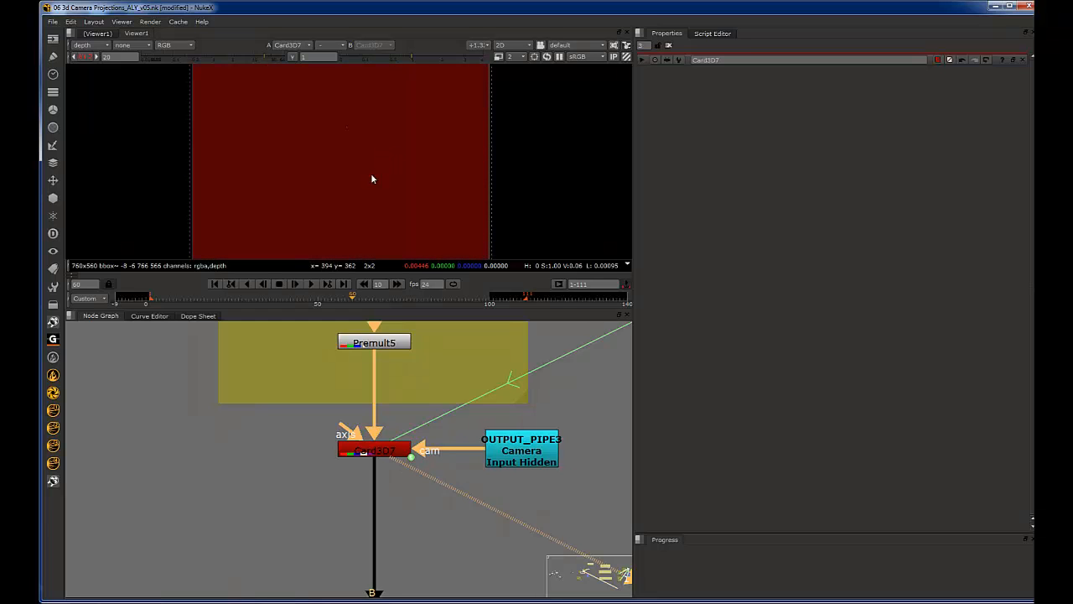
pyautogui.scroll(-4, 392, 428)
pyautogui.scroll(4, 416, 405)
# Step: Insert a Premult node directly below Card3D7, show it in the viewer and set it to multiply the depth channel
pyautogui.click(431, 421)
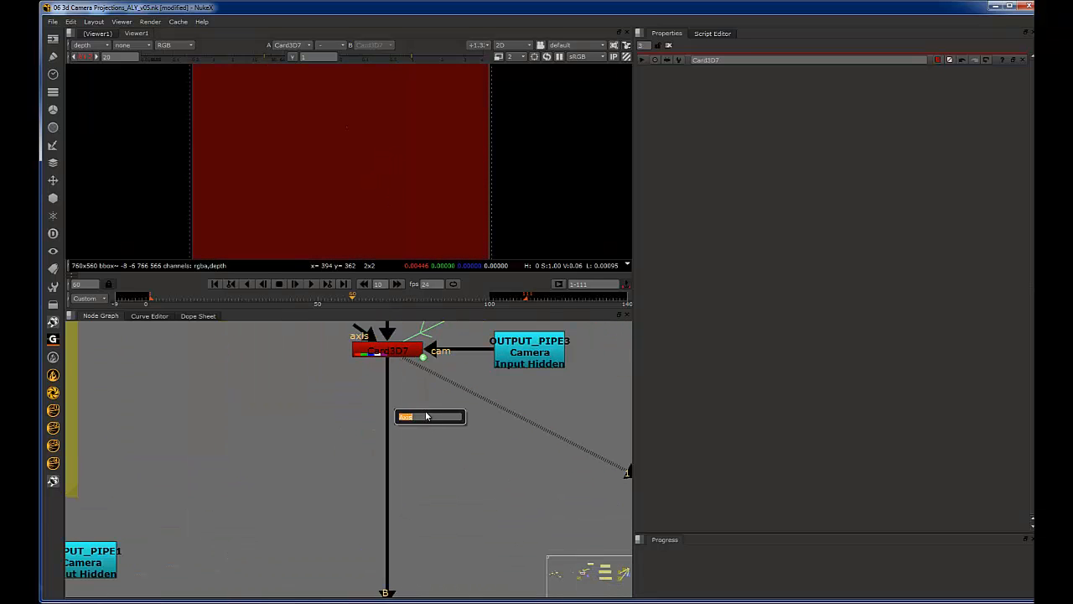
pyautogui.press('Return')
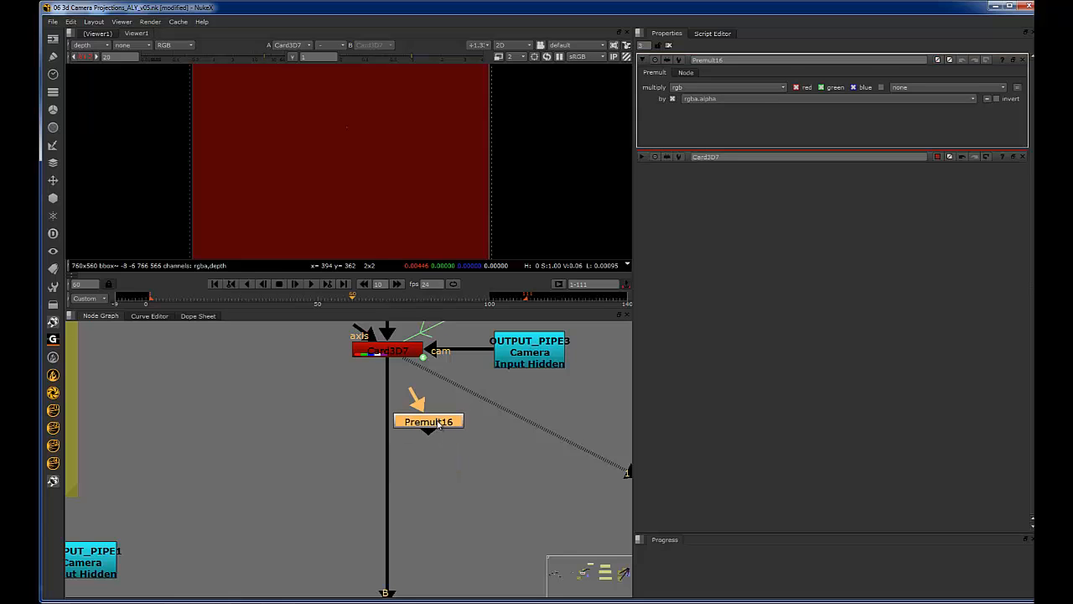
pyautogui.moveTo(438, 423); pyautogui.dragTo(396, 423)
pyautogui.press('1')
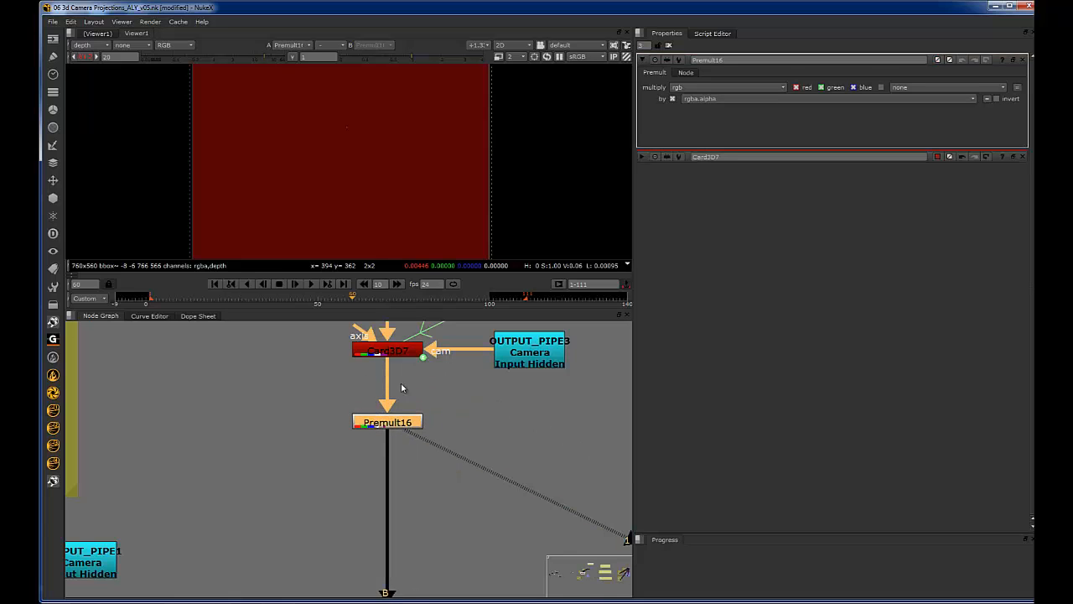
pyautogui.click(696, 86)
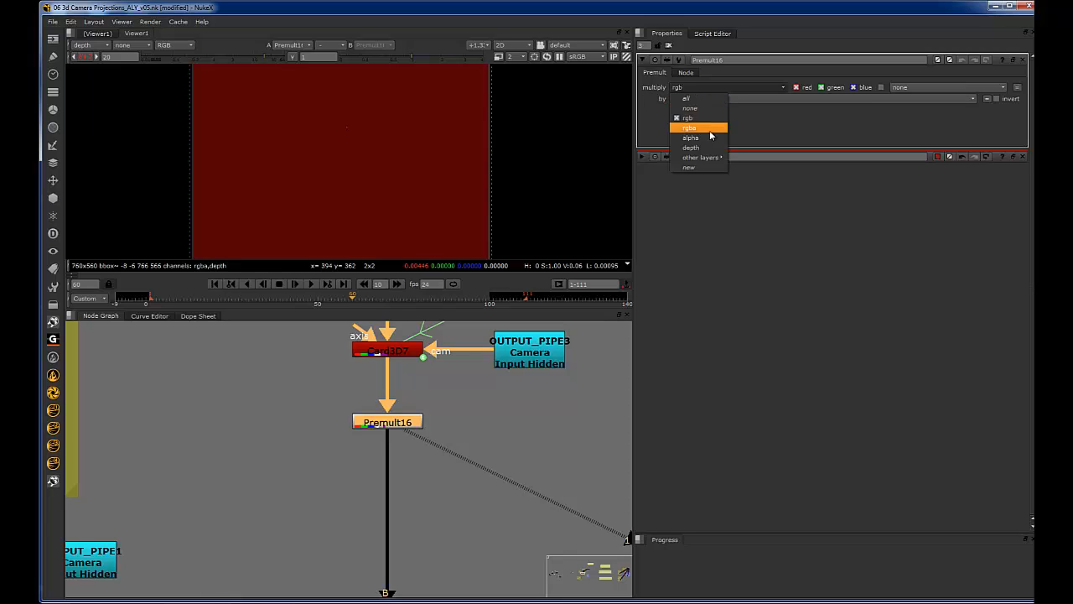
pyautogui.click(699, 149)
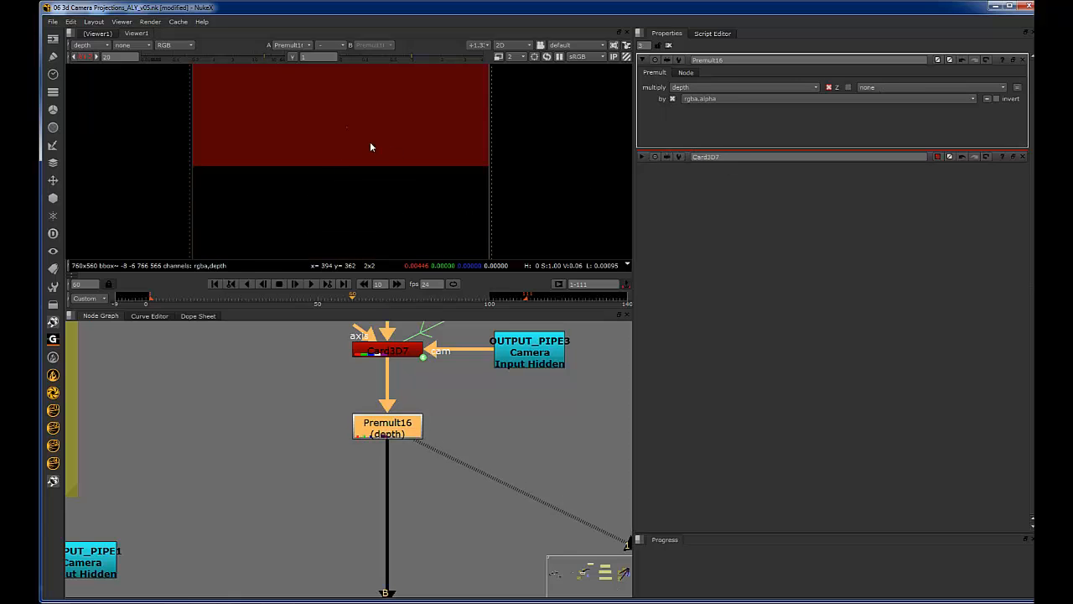
# Step: Toggle the new depth Premult off and on to compare its effect on the sky card's depth
pyautogui.scroll(-2, 379, 156)
pyautogui.moveTo(379, 159); pyautogui.dragTo(381, 194, button='middle')
pyautogui.scroll(2, 381, 195)
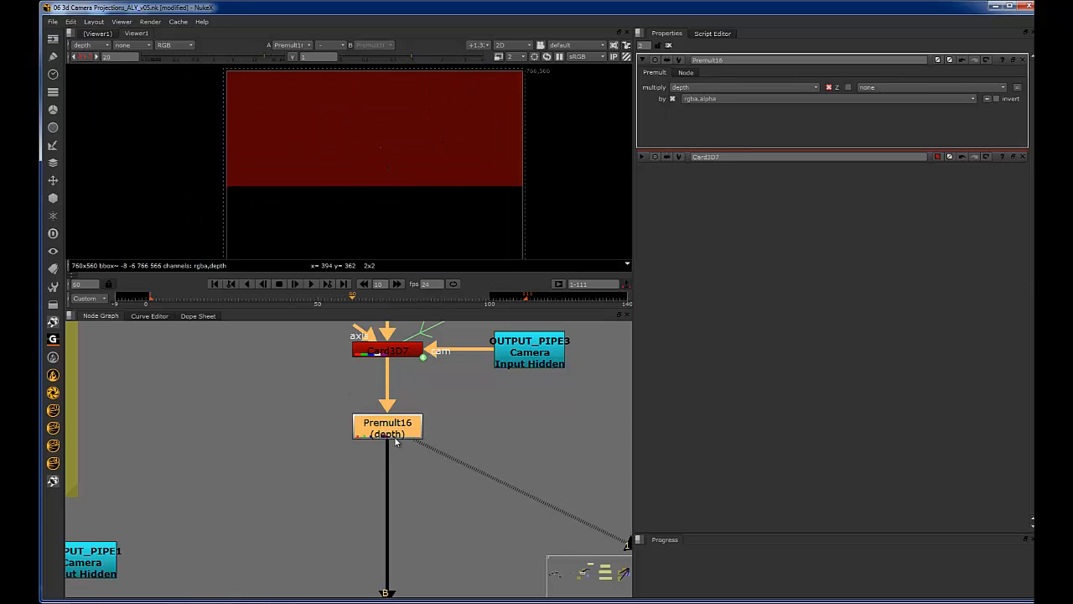
pyautogui.moveTo(395, 438); pyautogui.dragTo(396, 442)
pyautogui.press('d')
pyautogui.press('d')
pyautogui.moveTo(473, 391); pyautogui.dragTo(291, 488)
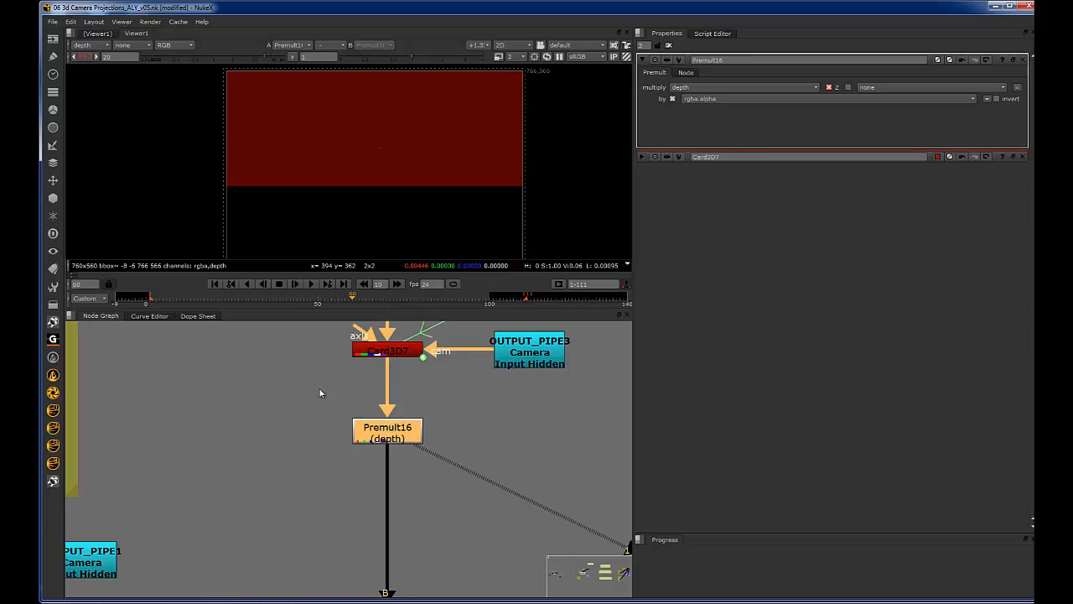
# Step: Copy the depth Premult to just below the Night Sand card and show its output in the viewer
pyautogui.scroll(-4, 319, 393)
pyautogui.moveTo(297, 425); pyautogui.dragTo(359, 394, button='middle')
pyautogui.click(235, 424)
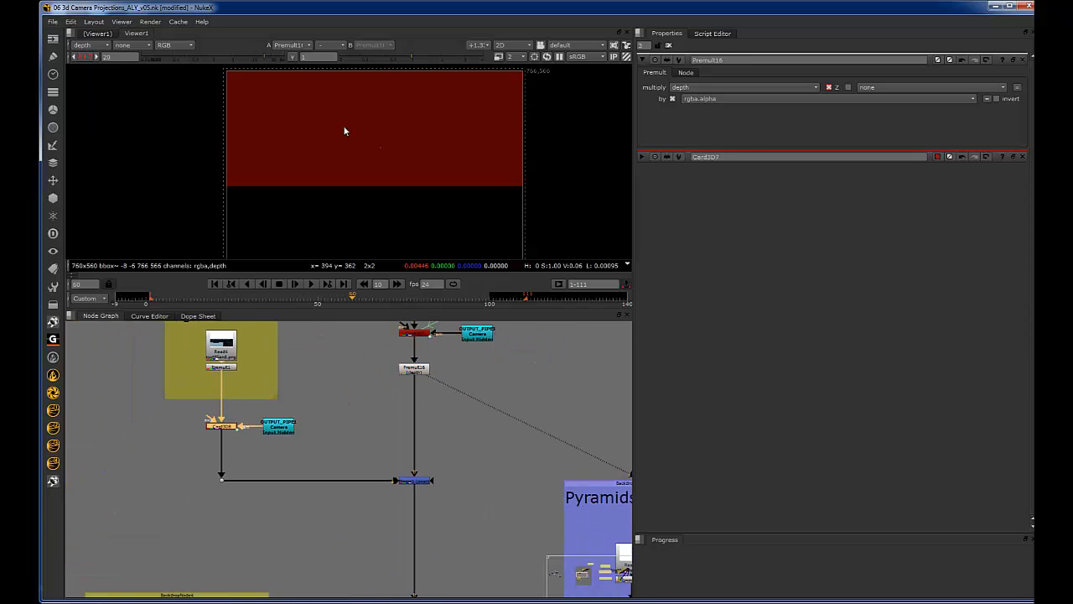
pyautogui.scroll(2, 424, 369)
pyautogui.click(377, 381)
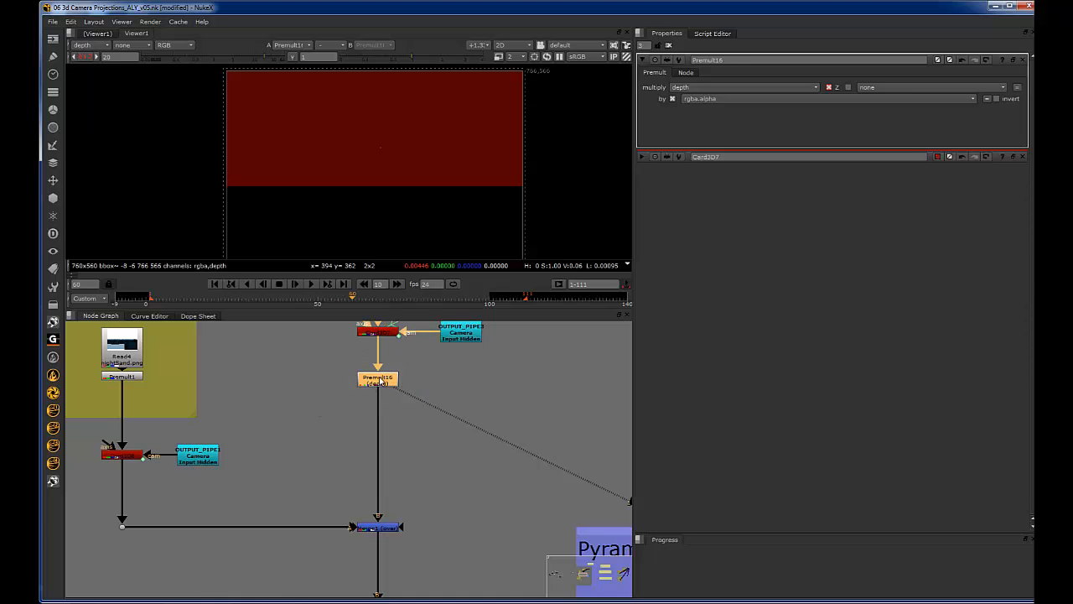
pyautogui.moveTo(379, 379); pyautogui.dragTo(412, 352)
pyautogui.moveTo(318, 400); pyautogui.dragTo(504, 336, button='middle')
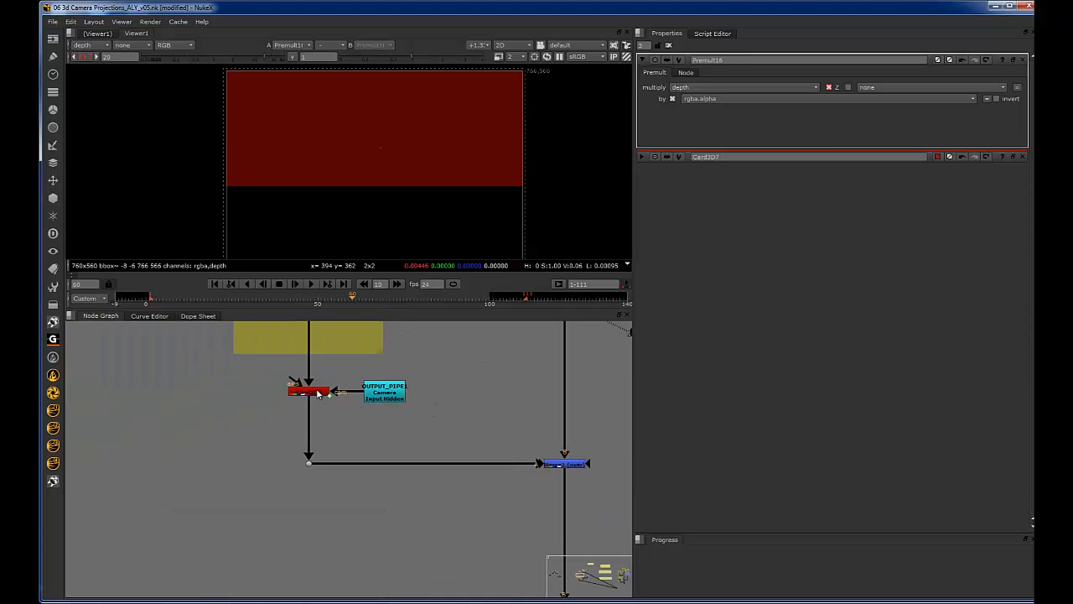
pyautogui.click(317, 391)
pyautogui.hotkey('ctrl', 'v')
pyautogui.moveTo(319, 409); pyautogui.dragTo(320, 417)
pyautogui.keyDown('ctrl'); pyautogui.keyDown('shift'); pyautogui.click(318, 416); pyautogui.keyUp('shift'); pyautogui.keyUp('ctrl')
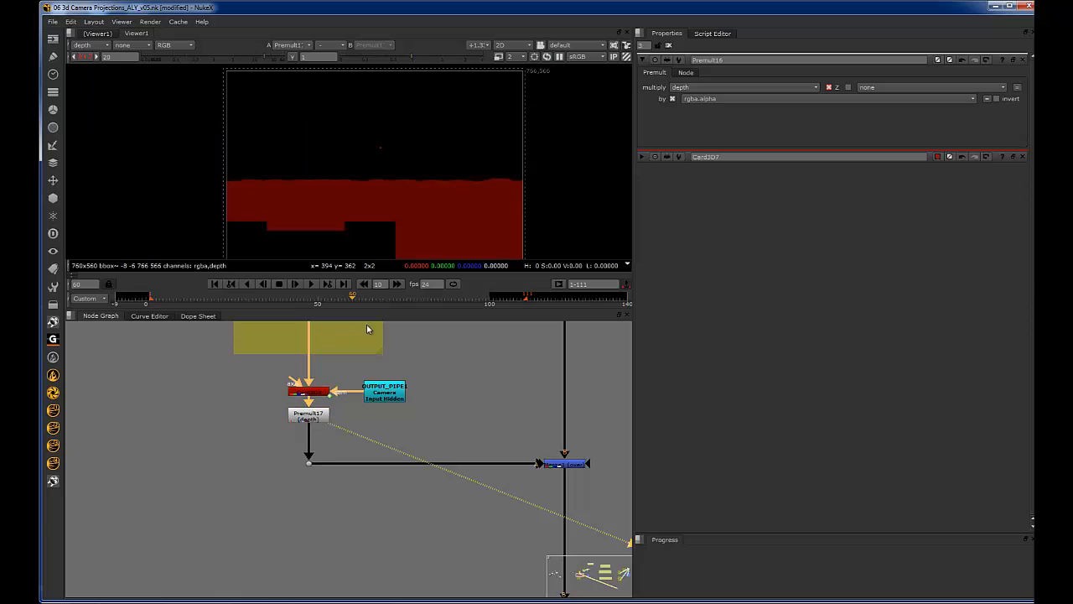
# Step: Paste a depth Premult below the Pyramids card, Card3D9, and view its output with its properties open
pyautogui.moveTo(441, 415); pyautogui.dragTo(386, 371, button='middle')
pyautogui.moveTo(547, 531); pyautogui.dragTo(408, 408, button='middle')
pyautogui.moveTo(461, 455); pyautogui.dragTo(213, 384, button='middle')
pyautogui.keyDown('ctrl'); pyautogui.keyDown('shift'); pyautogui.click(409, 423); pyautogui.keyUp('shift'); pyautogui.keyUp('ctrl')
pyautogui.click(414, 425)
pyautogui.hotkey('ctrl', 'v')
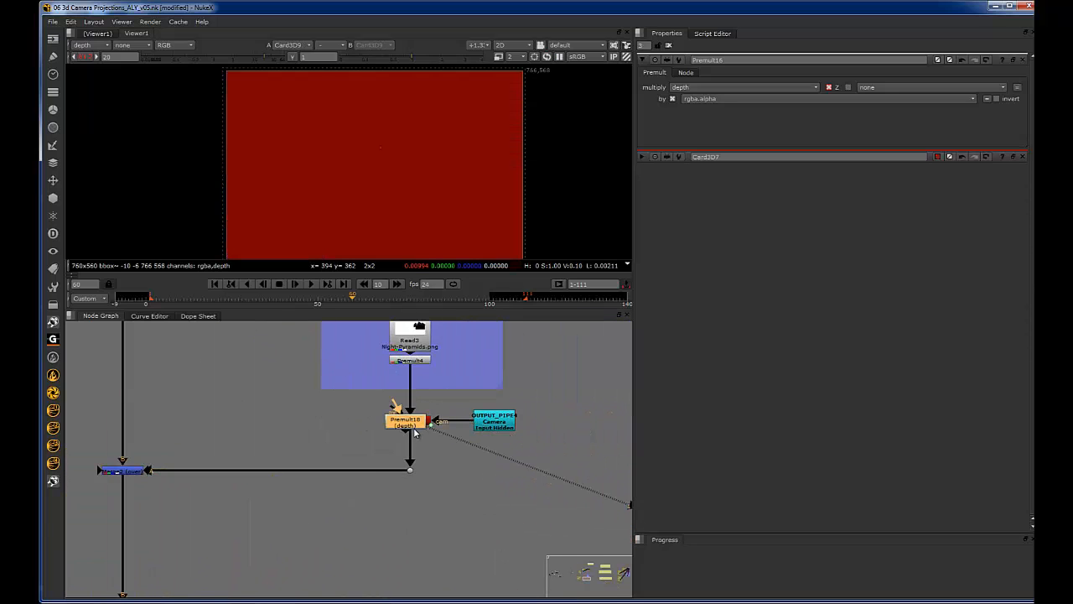
pyautogui.moveTo(410, 432)
pyautogui.mouseDown()
pyautogui.moveTo(395, 436)
pyautogui.moveTo(411, 443)
pyautogui.mouseUp()
pyautogui.keyDown('ctrl'); pyautogui.keyDown('shift'); pyautogui.click(410, 442); pyautogui.keyUp('shift'); pyautogui.keyUp('ctrl')
pyautogui.keyDown('ctrl'); pyautogui.keyDown('shift'); pyautogui.doubleClick(411, 443); pyautogui.keyUp('shift'); pyautogui.keyUp('ctrl')
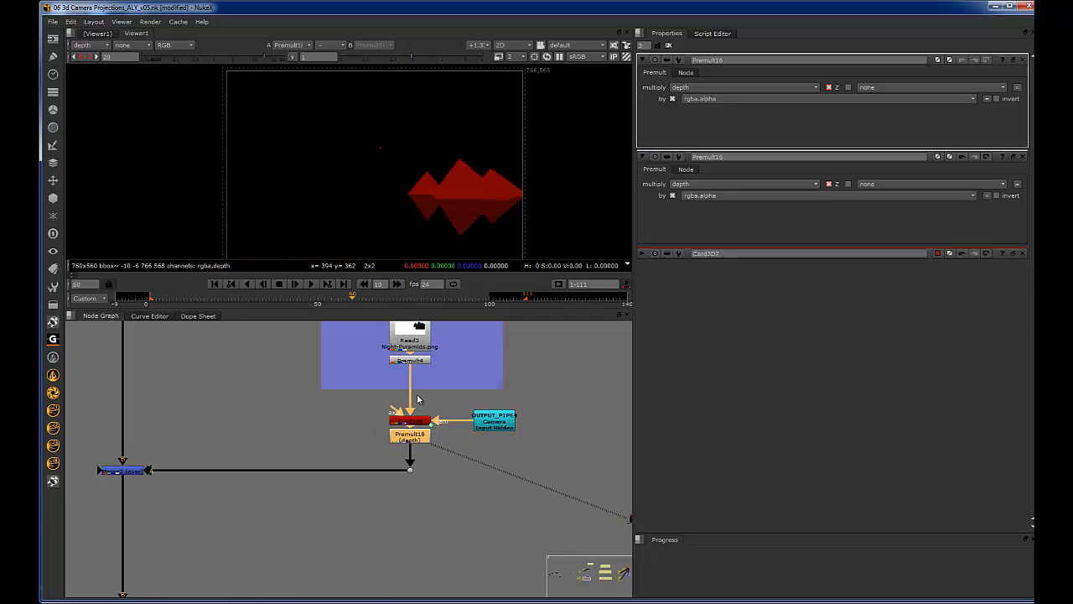
# Step: Paste a depth Premult below the FG Wall/Text card and show its output in the viewer
pyautogui.scroll(-4, 395, 399)
pyautogui.moveTo(283, 436); pyautogui.dragTo(414, 410, button='middle')
pyautogui.scroll(3, 289, 473)
pyautogui.moveTo(289, 473); pyautogui.dragTo(354, 451, button='middle')
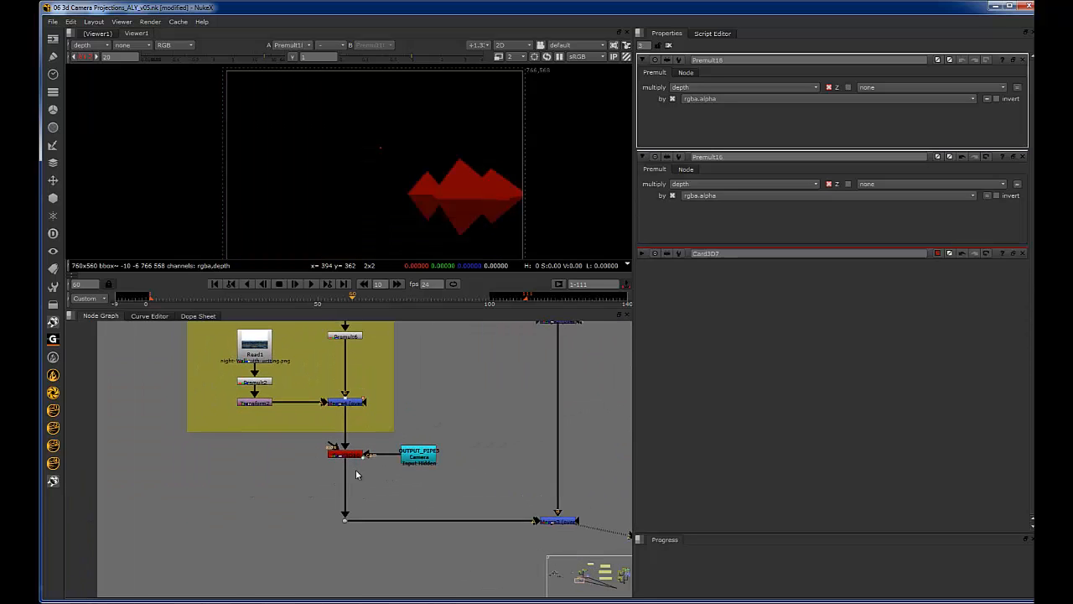
pyautogui.click(372, 478)
pyautogui.hotkey('ctrl', 'v')
pyautogui.moveTo(385, 482); pyautogui.dragTo(347, 481)
pyautogui.hotkey('ctrl', 'v')
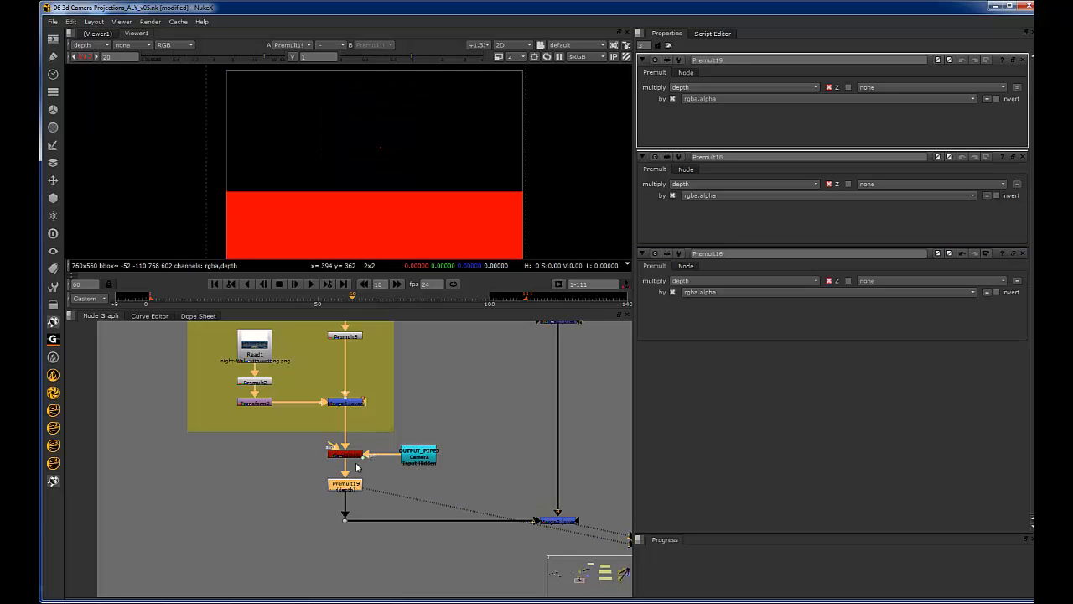
# Step: Show the Merge3 output in the viewer to check the combined depth channel
pyautogui.moveTo(386, 438); pyautogui.dragTo(314, 477)
pyautogui.moveTo(629, 433); pyautogui.dragTo(534, 436, button='middle')
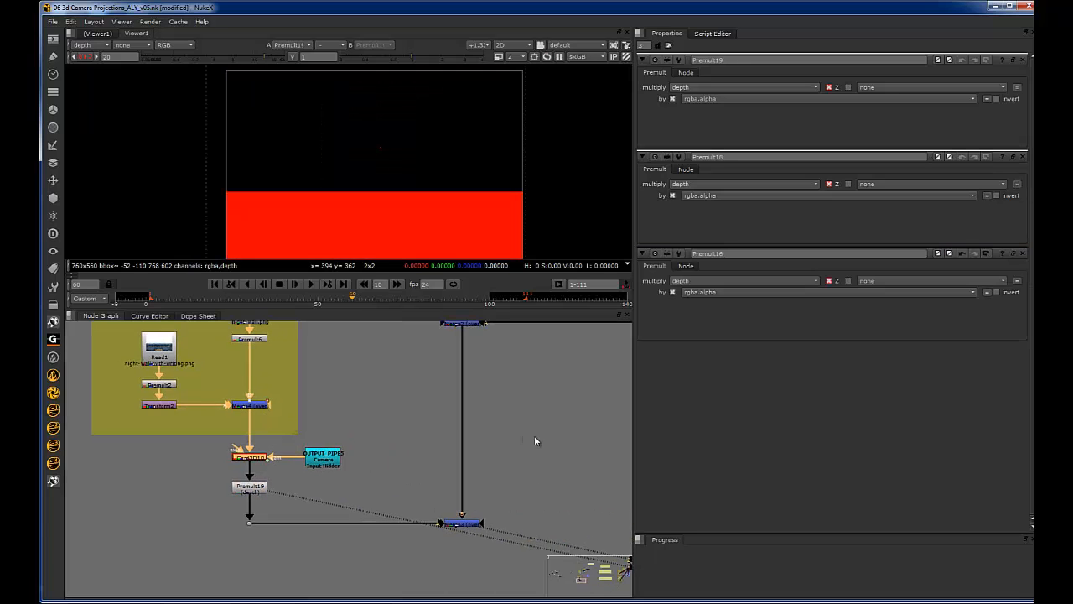
pyautogui.moveTo(518, 451); pyautogui.dragTo(403, 529)
pyautogui.press('1')
# Step: Set Merge1, which joins Night Sand over Night Sky, to also merge the depth channel
pyautogui.click(427, 443)
pyautogui.scroll(-5, 459, 425)
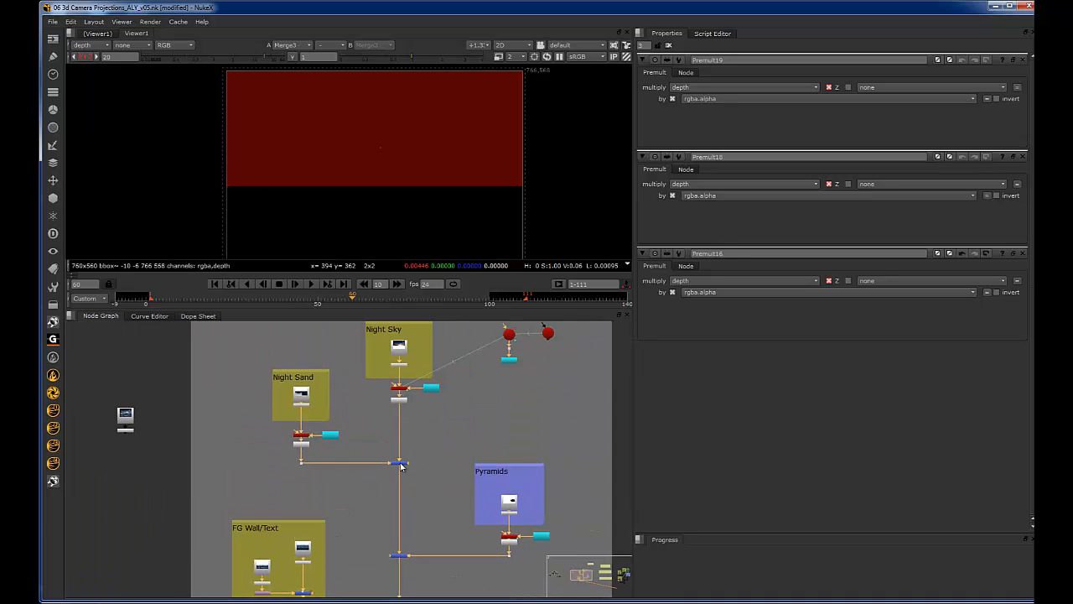
pyautogui.scroll(5, 401, 466)
pyautogui.doubleClick(376, 450)
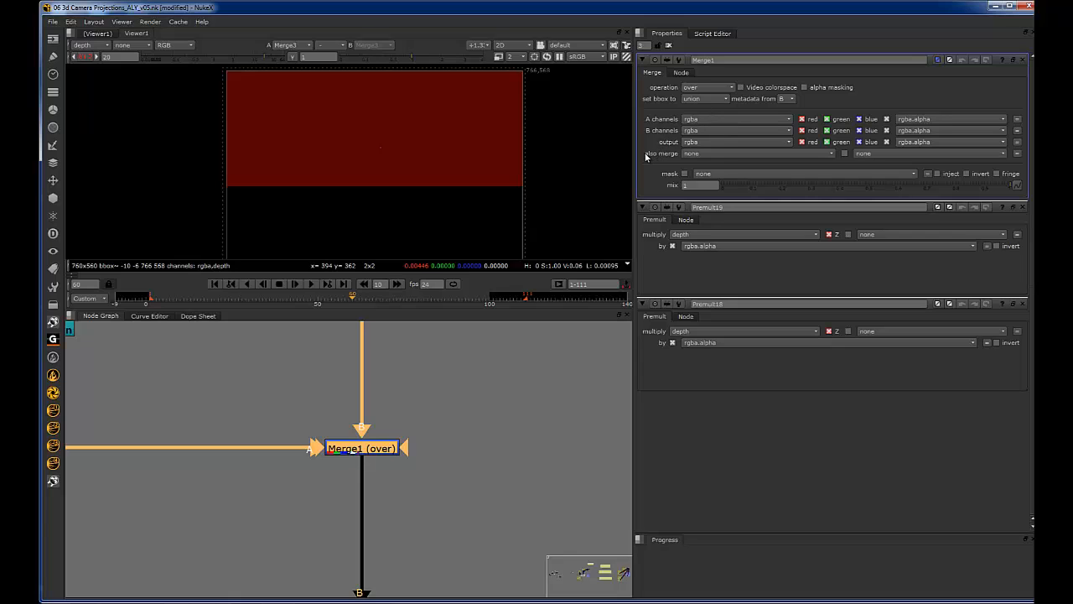
pyautogui.click(696, 155)
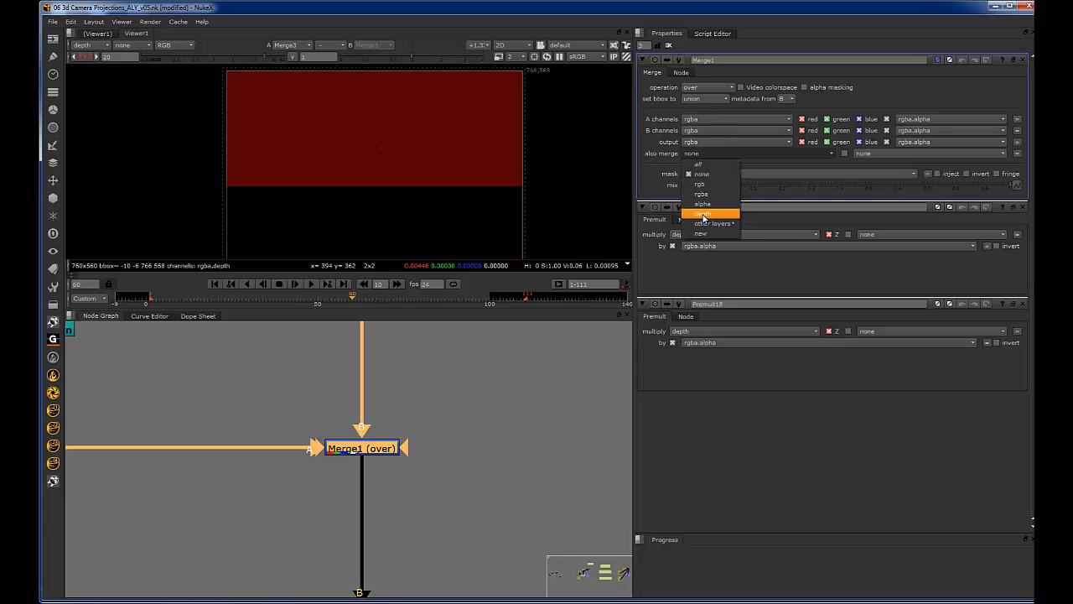
pyautogui.click(699, 211)
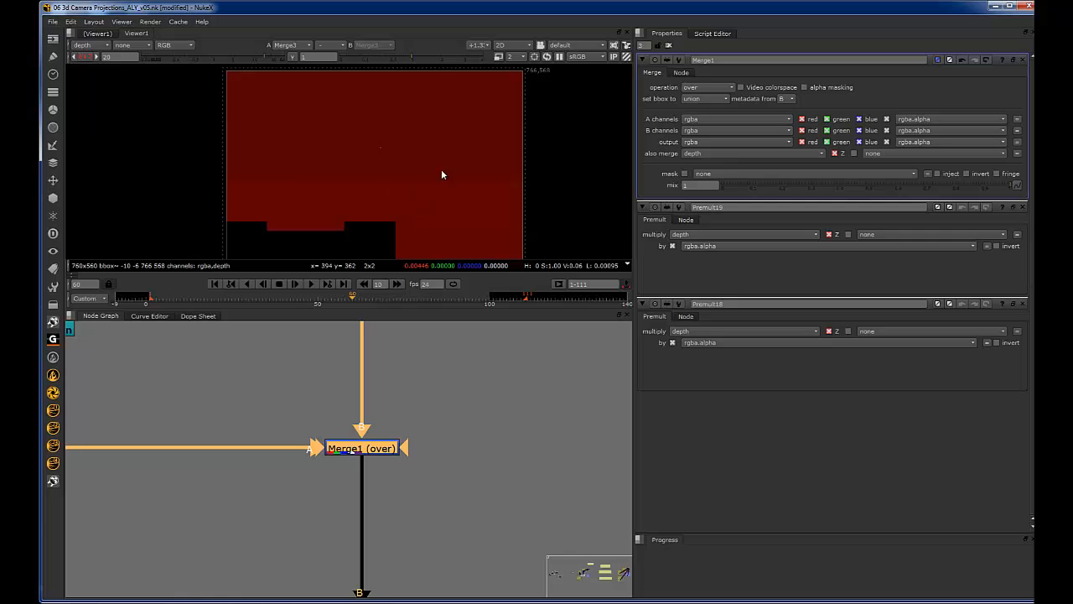
pyautogui.scroll(5, 442, 174)
pyautogui.scroll(-5, 378, 207)
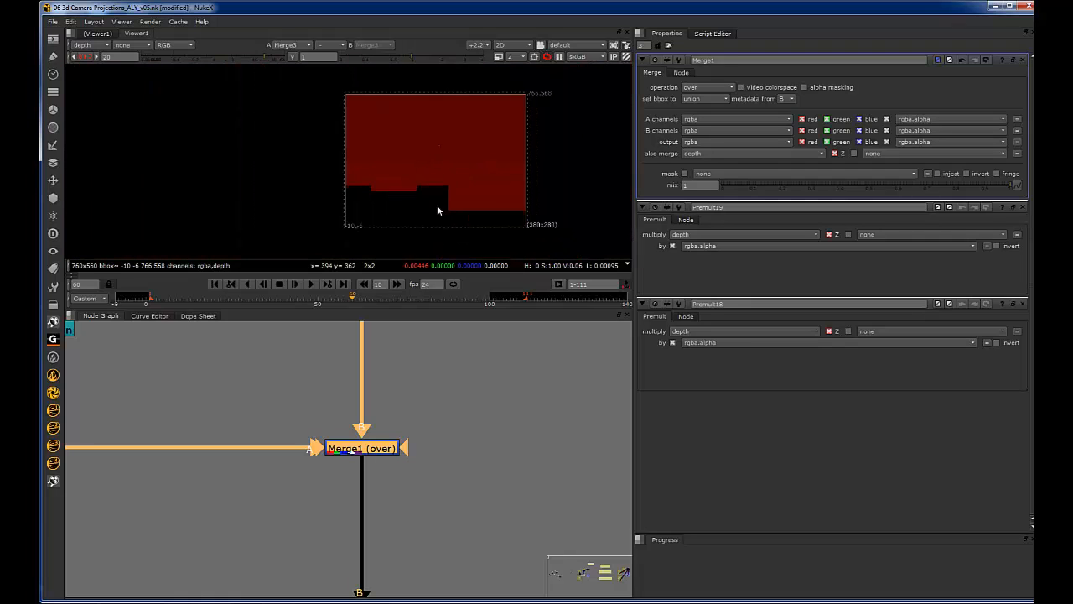
# Step: Show the Merge2 output, where the Pyramids join, and set it to also merge depth
pyautogui.scroll(-4, 342, 419)
pyautogui.scroll(4, 344, 445)
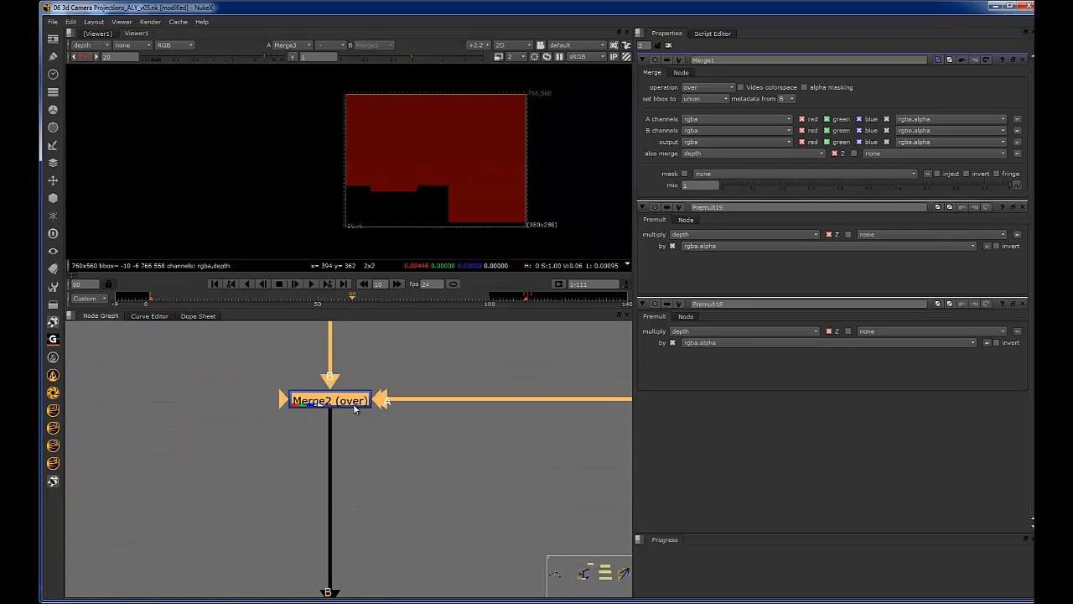
pyautogui.doubleClick(325, 399)
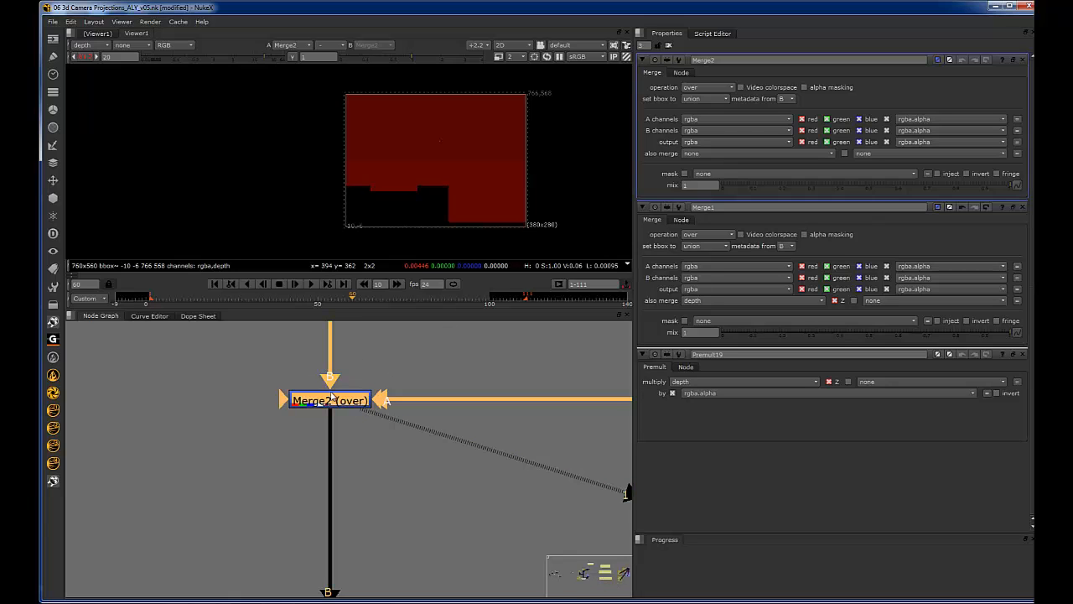
pyautogui.click(696, 154)
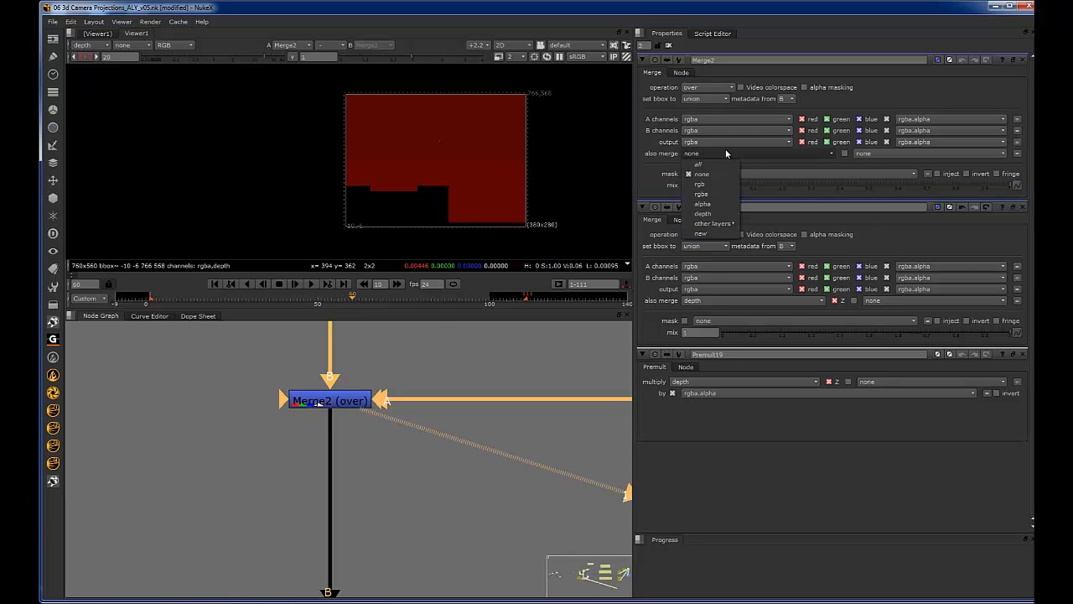
pyautogui.click(702, 214)
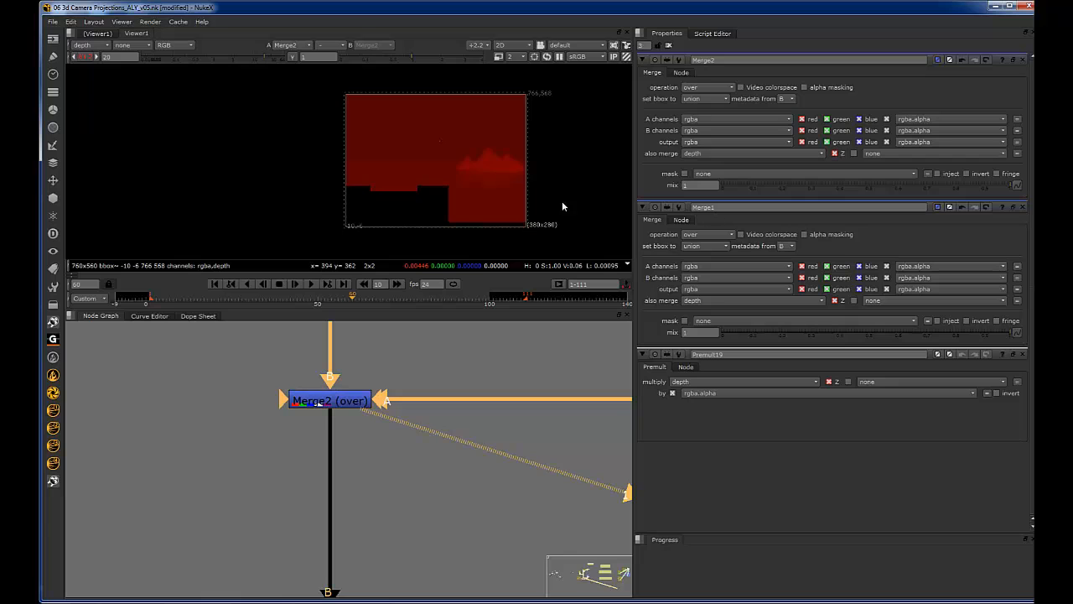
pyautogui.moveTo(478, 159)
pyautogui.keyDown('alt'); pyautogui.mouseDown(button='middle')
pyautogui.moveTo(550, 131)
pyautogui.moveTo(489, 175)
pyautogui.mouseUp(button='middle'); pyautogui.keyUp('alt')
# Step: Show the Merge3 output, where the FG Wall/Text joins, and set it to also merge depth
pyautogui.moveTo(428, 411); pyautogui.dragTo(433, 482, button='middle')
pyautogui.moveTo(432, 481); pyautogui.dragTo(432, 394, button='middle')
pyautogui.scroll(3, 398, 464)
pyautogui.doubleClick(417, 440)
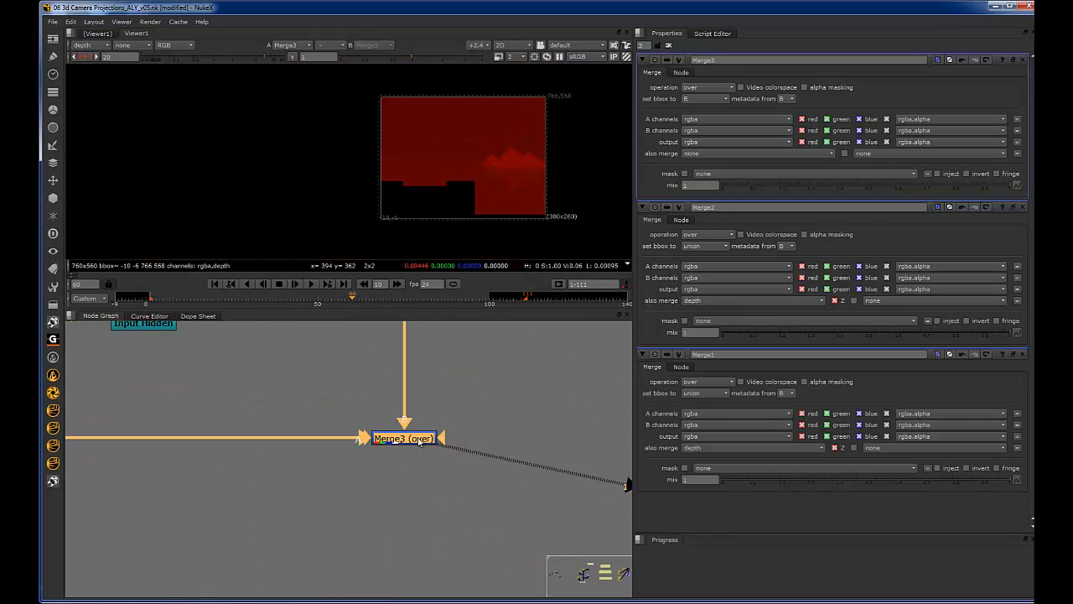
pyautogui.click(713, 155)
pyautogui.click(705, 204)
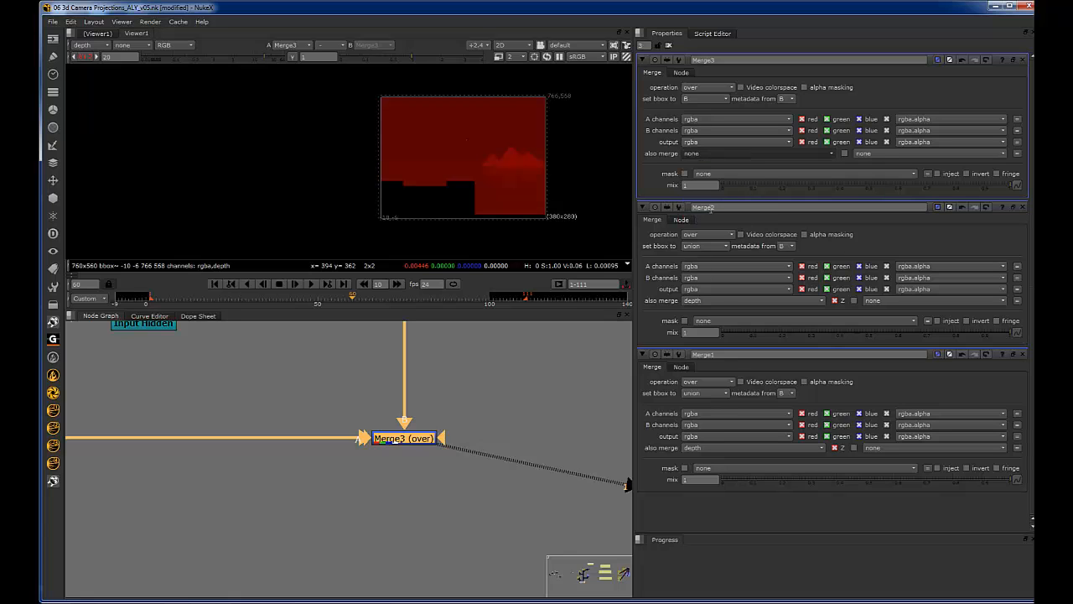
pyautogui.keyDown('alt'); pyautogui.moveTo(495, 151); pyautogui.dragTo(482, 194, button='middle'); pyautogui.keyUp('alt')
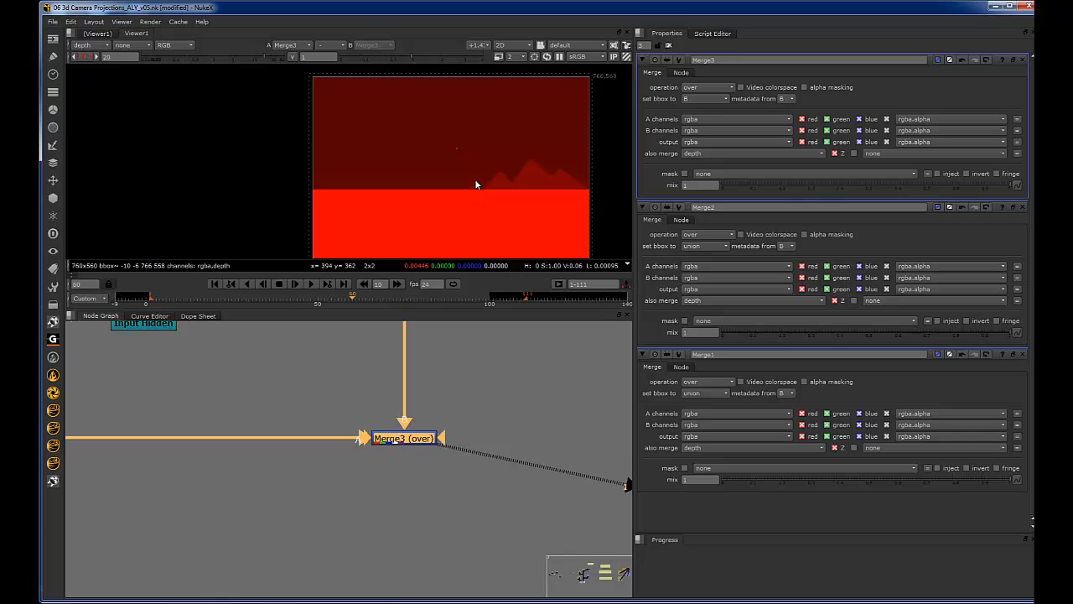
# Step: View only the red channel of Merge3's depth as grayscale and inspect the separation around the pyramids
pyautogui.press('r')
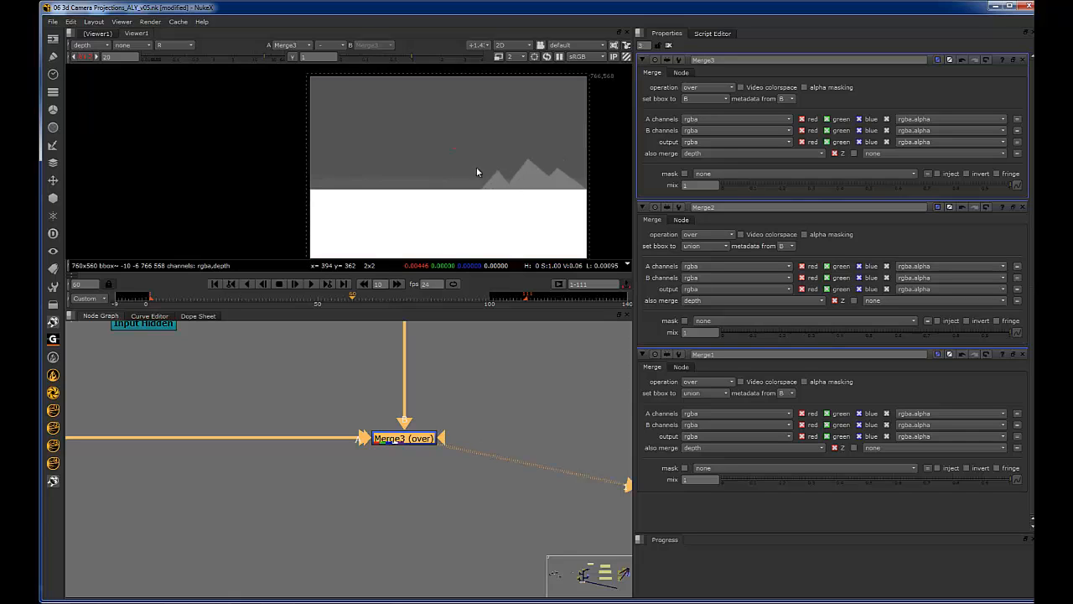
pyautogui.keyDown('alt'); pyautogui.moveTo(477, 173); pyautogui.dragTo(441, 187, button='middle'); pyautogui.keyUp('alt')
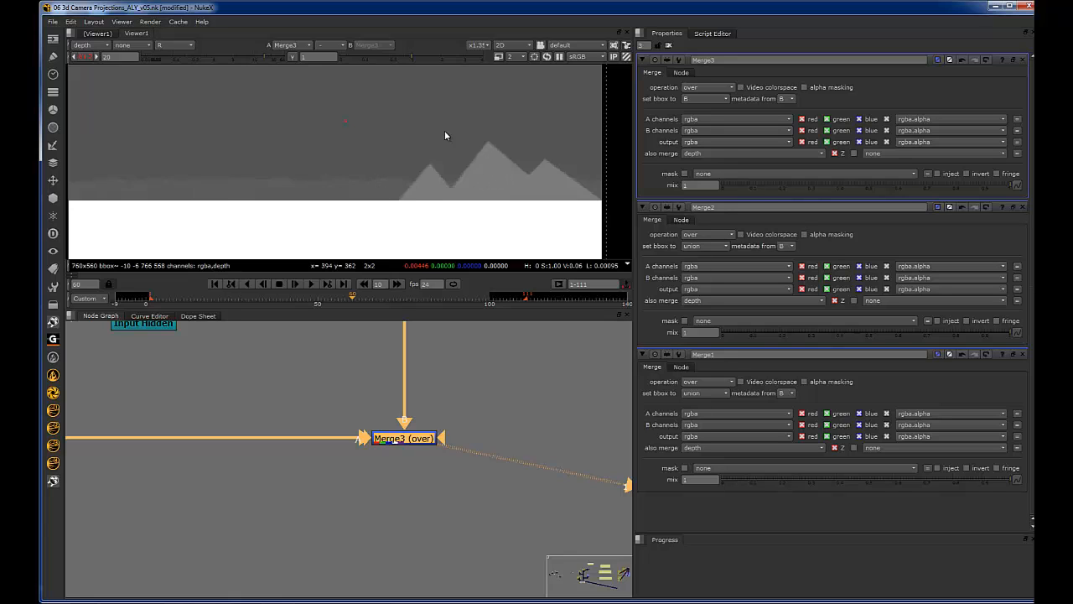
pyautogui.keyDown('alt'); pyautogui.moveTo(482, 139); pyautogui.dragTo(482, 172, button='middle'); pyautogui.keyUp('alt')
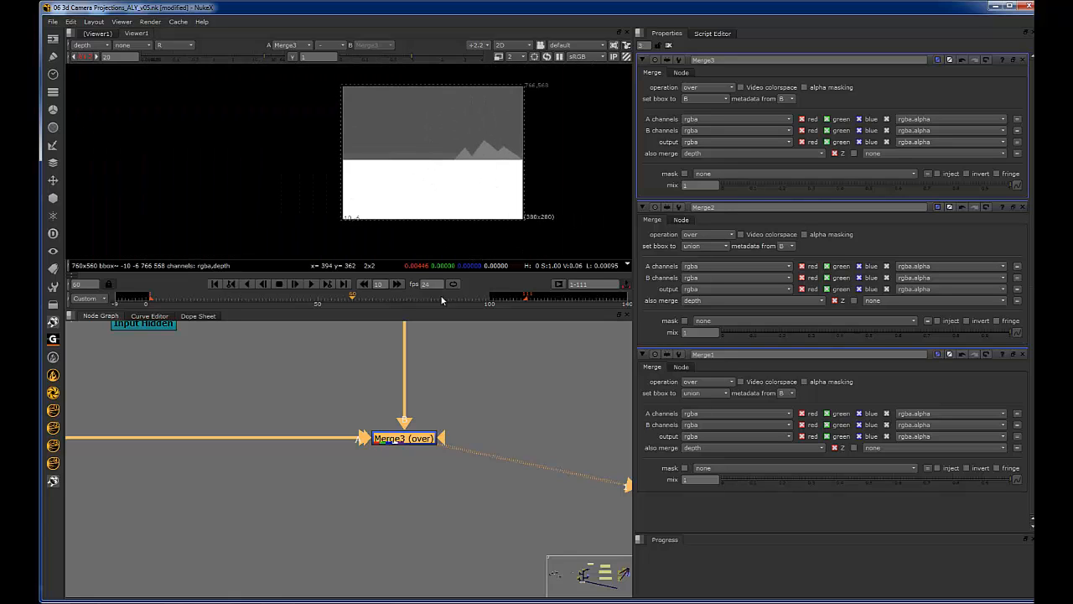
# Step: Add a Dot on the Merge3 output and place it directly below Merge3
pyautogui.moveTo(426, 384)
pyautogui.keyDown('alt'); pyautogui.mouseDown(button='middle')
pyautogui.moveTo(404, 440)
pyautogui.moveTo(406, 384)
pyautogui.mouseUp(button='middle'); pyautogui.keyUp('alt')
pyautogui.keyDown('alt'); pyautogui.moveTo(363, 412); pyautogui.dragTo(434, 383, button='middle'); pyautogui.keyUp('alt')
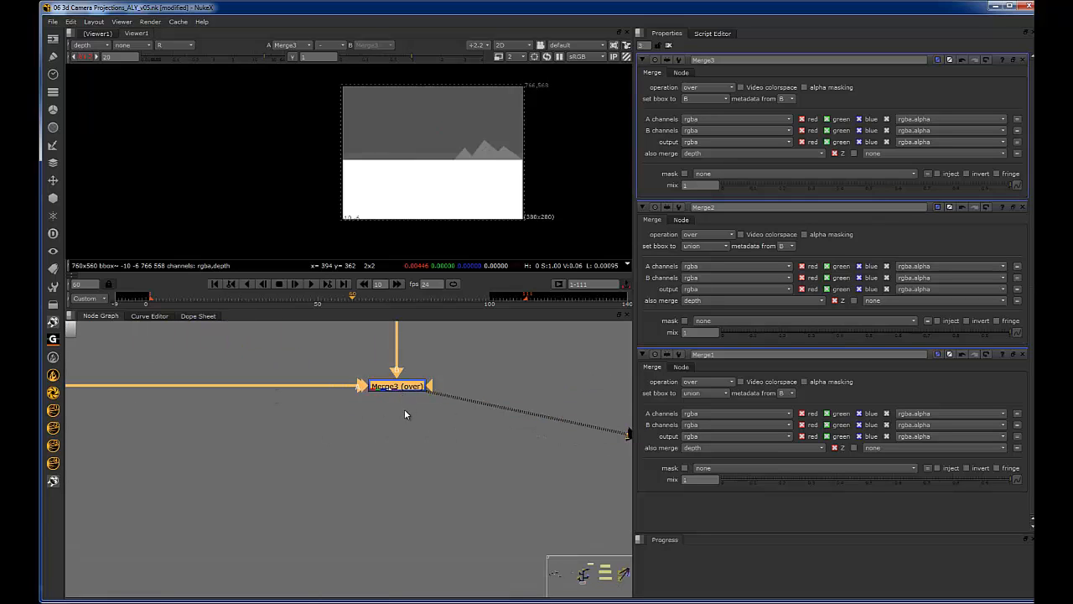
pyautogui.keyDown('ctrl'); pyautogui.click(398, 400); pyautogui.keyUp('ctrl')
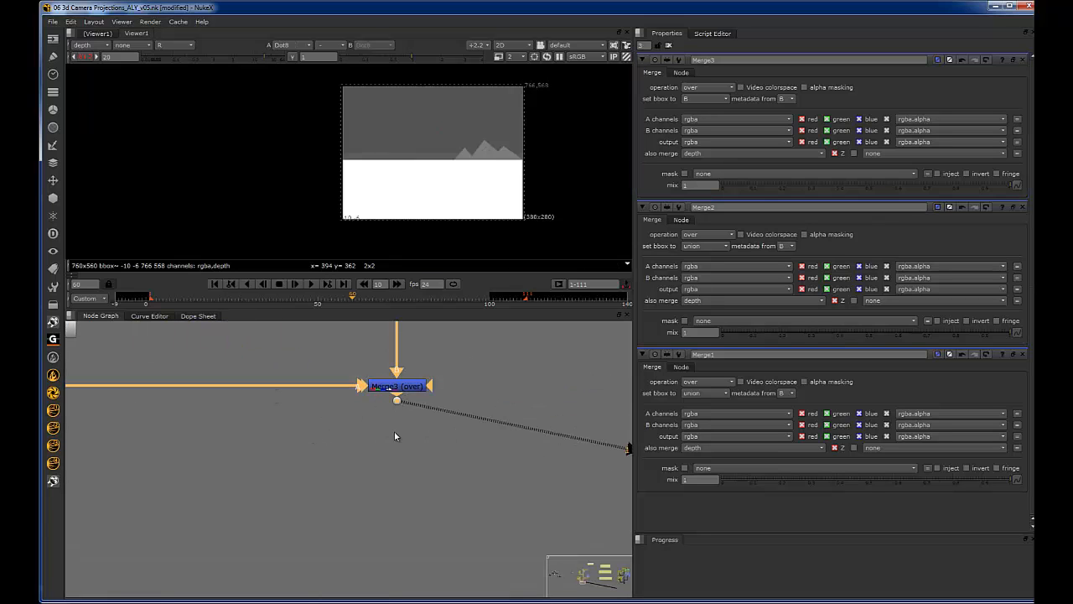
pyautogui.moveTo(397, 401); pyautogui.dragTo(396, 435)
pyautogui.moveTo(445, 432); pyautogui.dragTo(414, 382, button='middle')
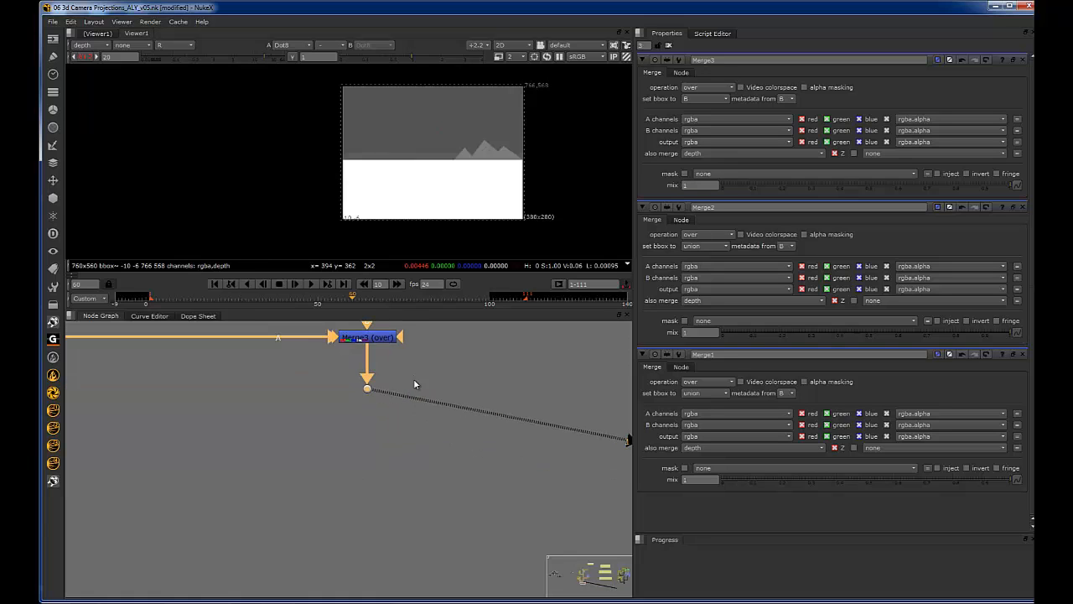
pyautogui.scroll(-2, 412, 381)
pyautogui.scroll(2, 397, 389)
pyautogui.moveTo(410, 369); pyautogui.dragTo(376, 392)
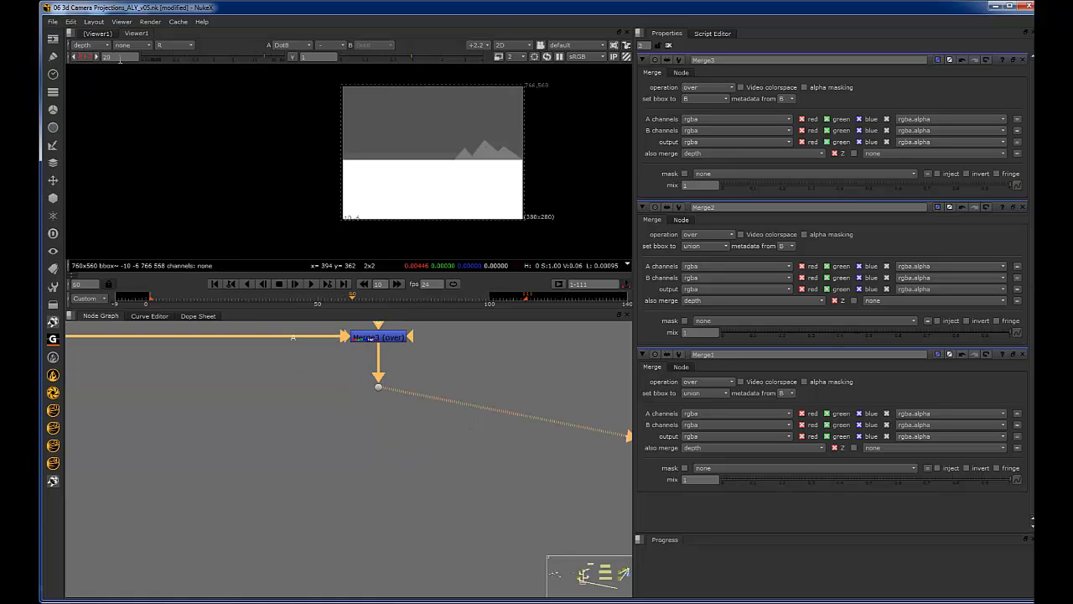
# Step: Switch the viewer back to the rgba layer in full RGB colour
pyautogui.click(90, 44)
pyautogui.click(97, 76)
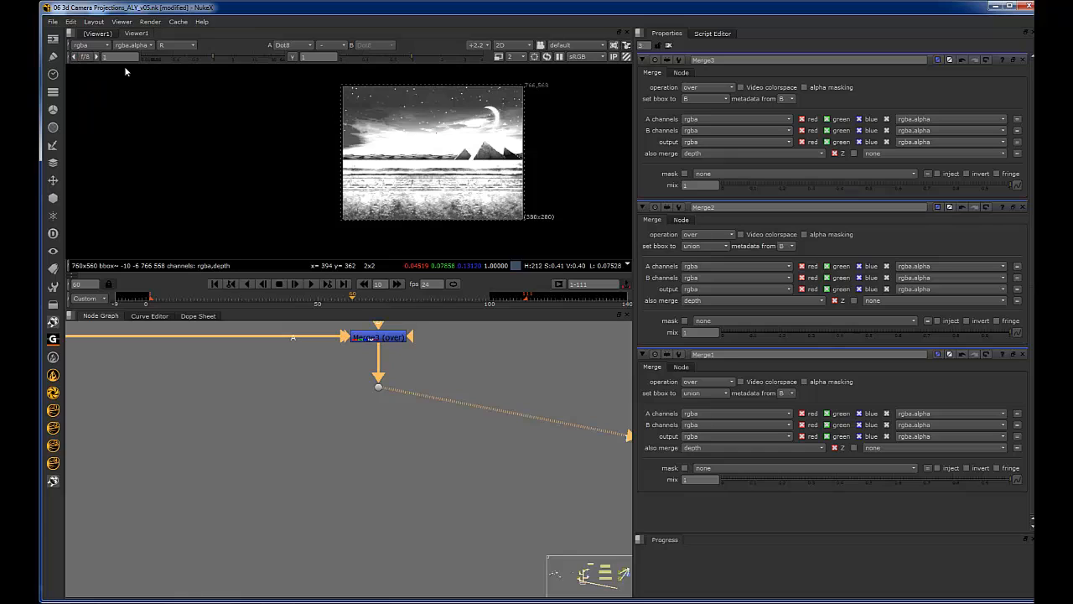
pyautogui.press('r')
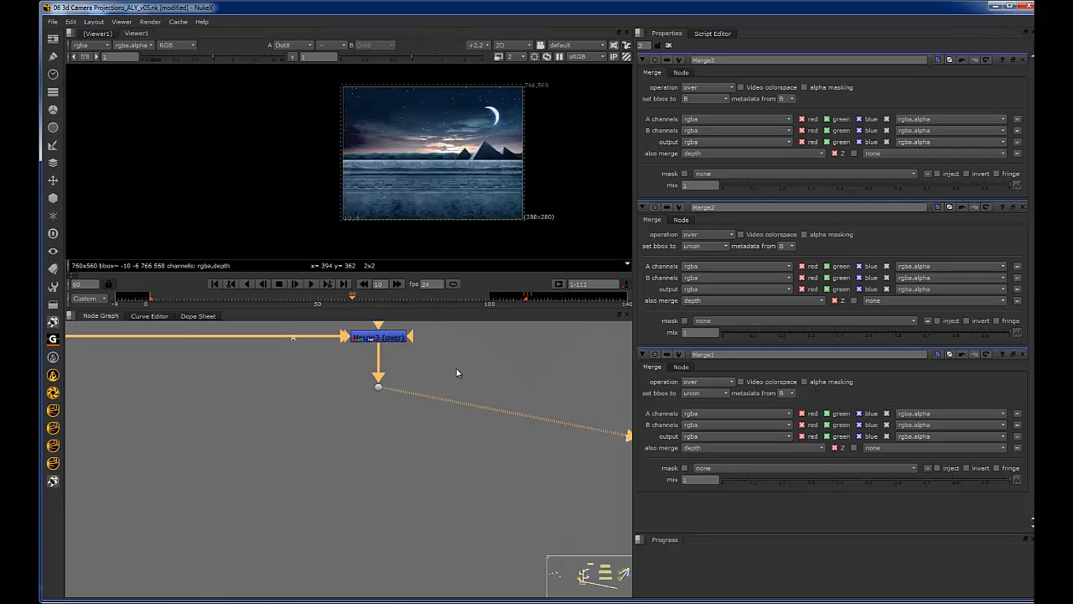
# Step: Lower the Dot under Merge3, branch a new Shuffle node off it level with the Dot, and show the Shuffle output
pyautogui.moveTo(379, 391); pyautogui.dragTo(380, 419)
pyautogui.click(458, 406)
pyautogui.press('Tab')
pyautogui.write('sh')
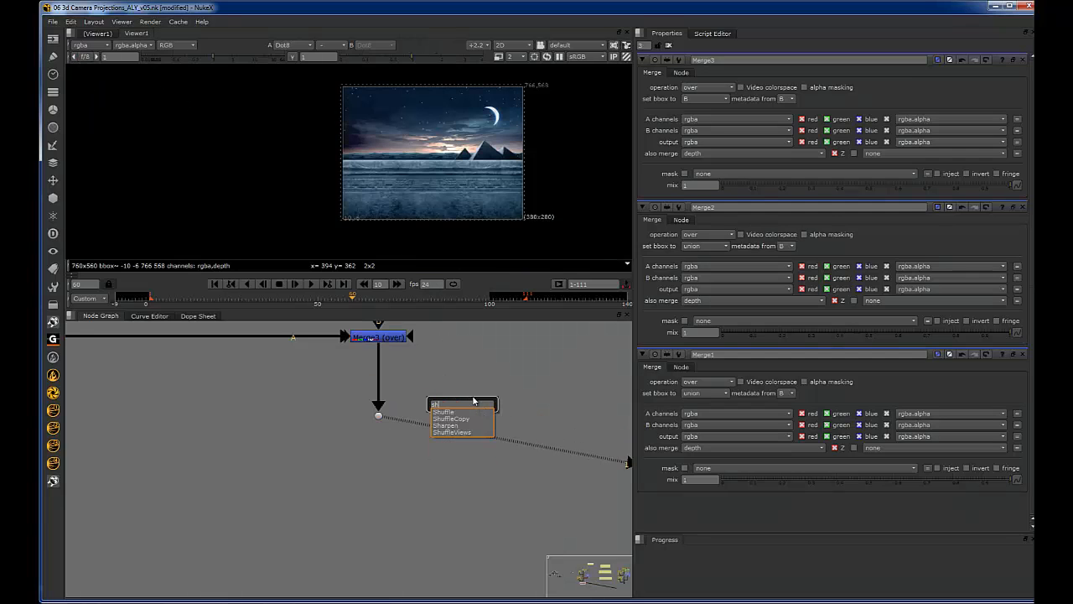
pyautogui.press('Return')
pyautogui.moveTo(441, 384); pyautogui.dragTo(379, 415)
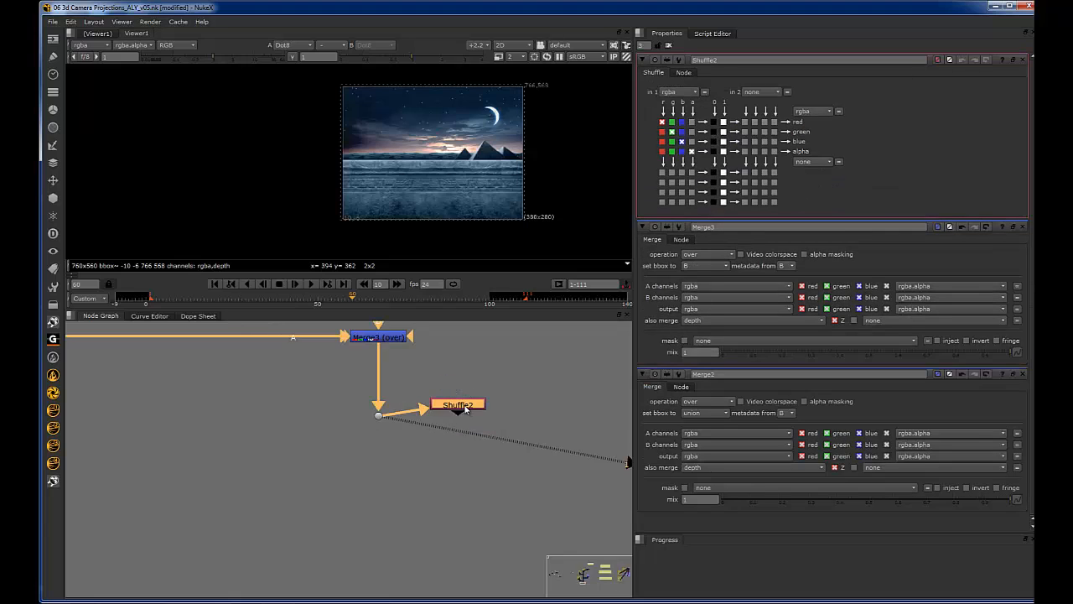
pyautogui.moveTo(463, 411); pyautogui.dragTo(483, 423)
pyautogui.press('1')
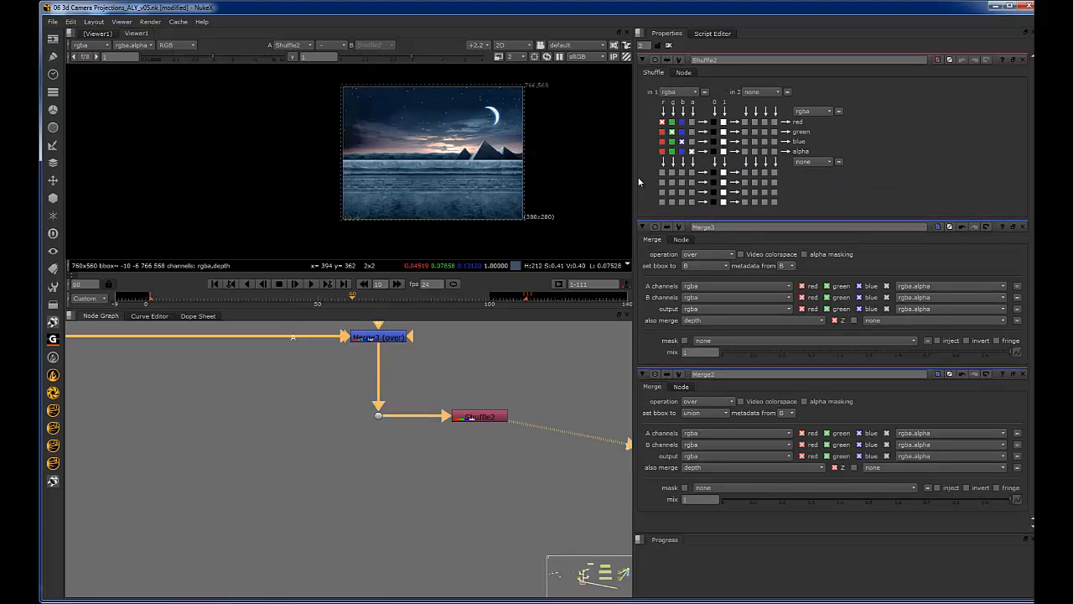
# Step: Set Shuffle2's first input to depth to feed the depth channel into red, green, blue and alpha
pyautogui.click(678, 92)
pyautogui.click(680, 141)
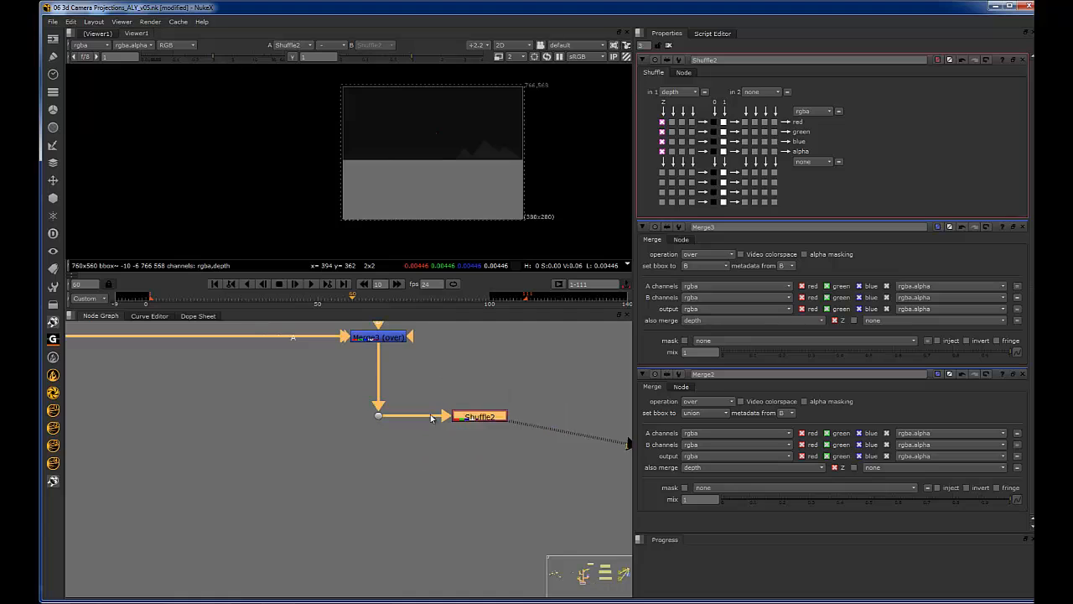
pyautogui.scroll(2, 474, 162)
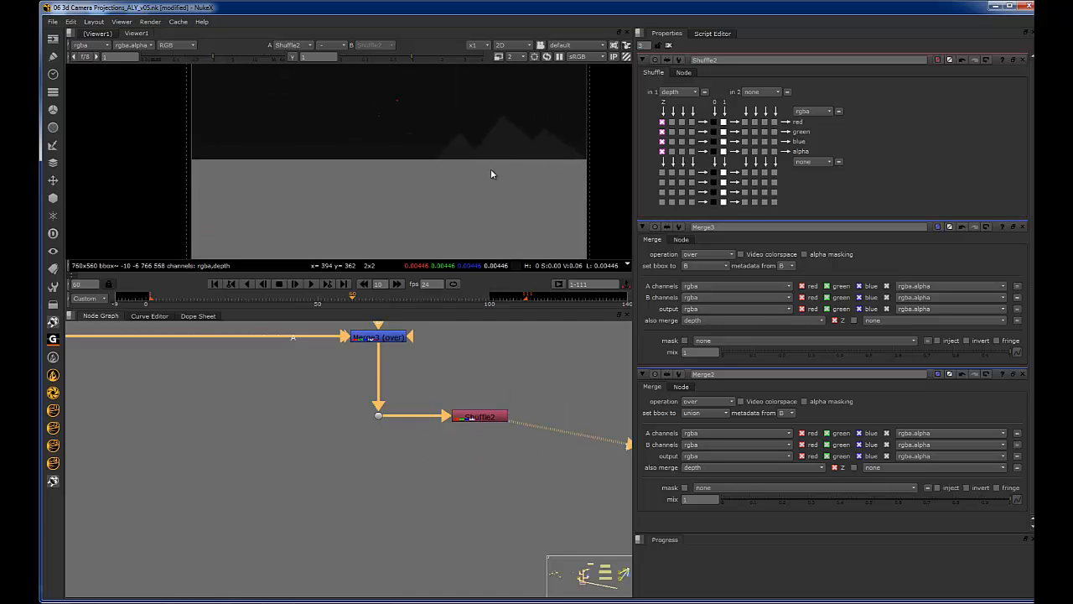
pyautogui.scroll(-2, 505, 179)
# Step: Add a Grade node below Shuffle2 and keep the ungraded Shuffle2 output in the viewer for sampling
pyautogui.click(490, 420)
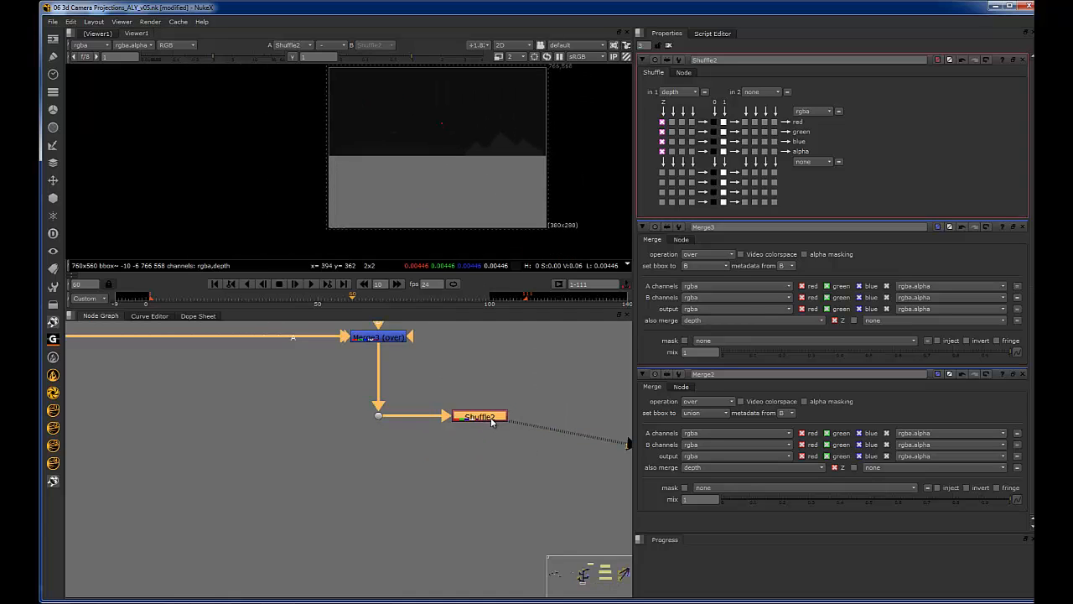
pyautogui.press('g')
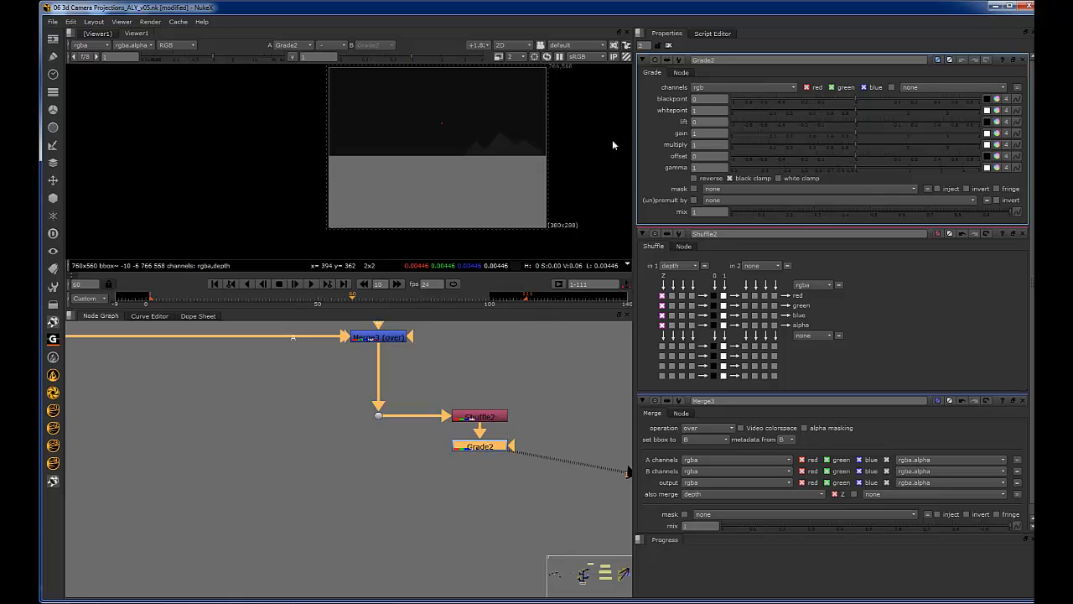
pyautogui.click(713, 110)
pyautogui.moveTo(508, 391); pyautogui.dragTo(529, 410)
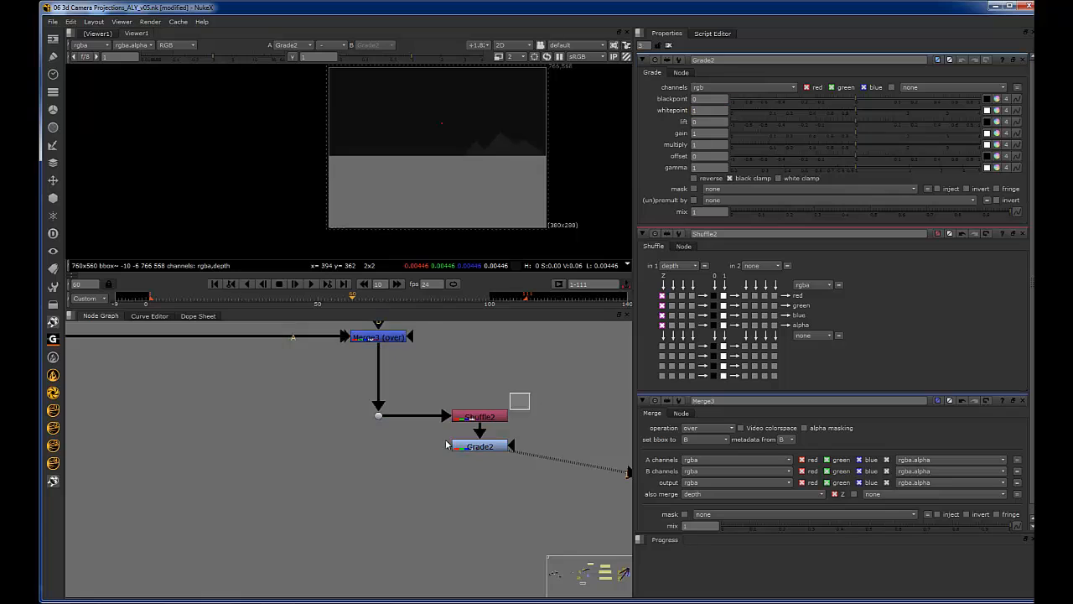
pyautogui.moveTo(534, 455); pyautogui.dragTo(494, 453)
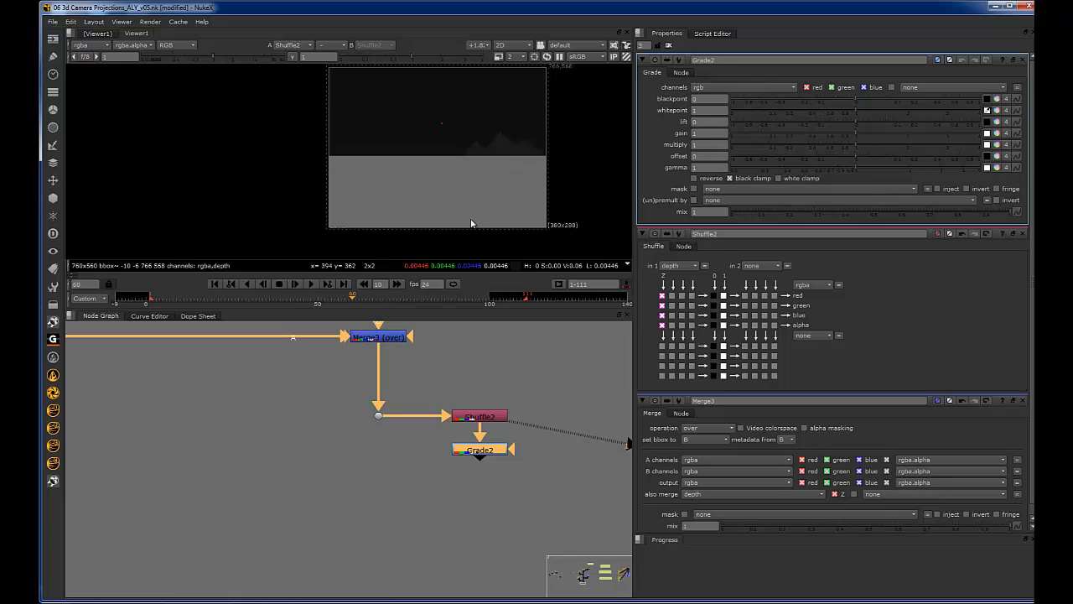
# Step: Sample Grade2's whitepoint from the foreground wall, about 0.1467, and its blackpoint from the sky, about 0.0045
pyautogui.keyDown('ctrl'); pyautogui.moveTo(471, 223); pyautogui.dragTo(466, 196); pyautogui.keyUp('ctrl')
pyautogui.click(987, 99)
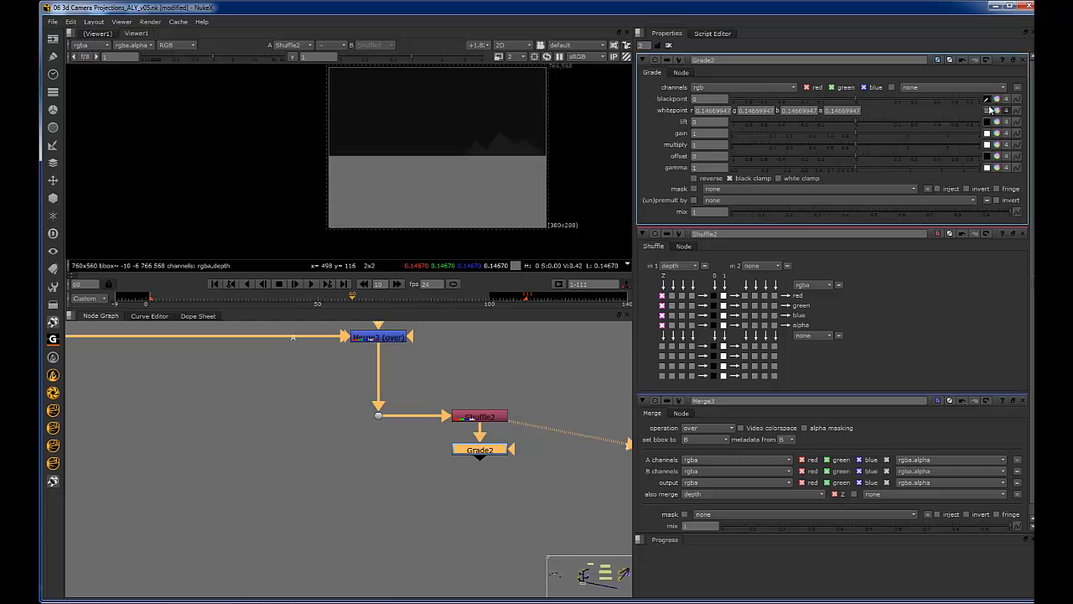
pyautogui.keyDown('ctrl'); pyautogui.click(447, 116); pyautogui.keyUp('ctrl')
pyautogui.moveTo(533, 385); pyautogui.dragTo(534, 406, button='middle')
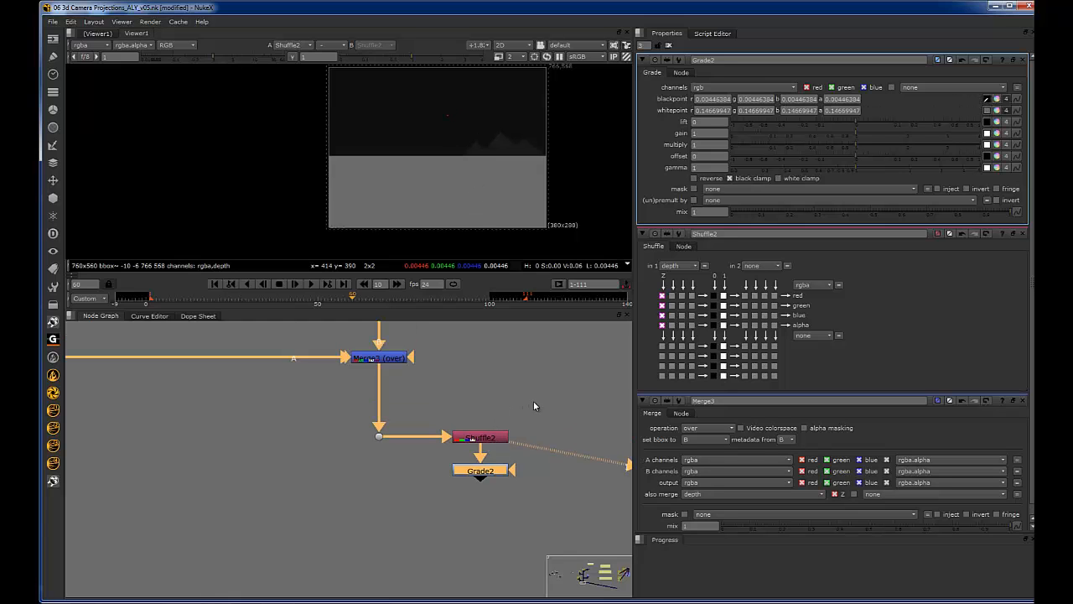
pyautogui.click(534, 406)
# Step: Show the Grade2 output in the viewer and examine the normalised depth around the horizon and pyramids
pyautogui.moveTo(538, 447); pyautogui.dragTo(488, 504)
pyautogui.click(495, 470)
pyautogui.press('1')
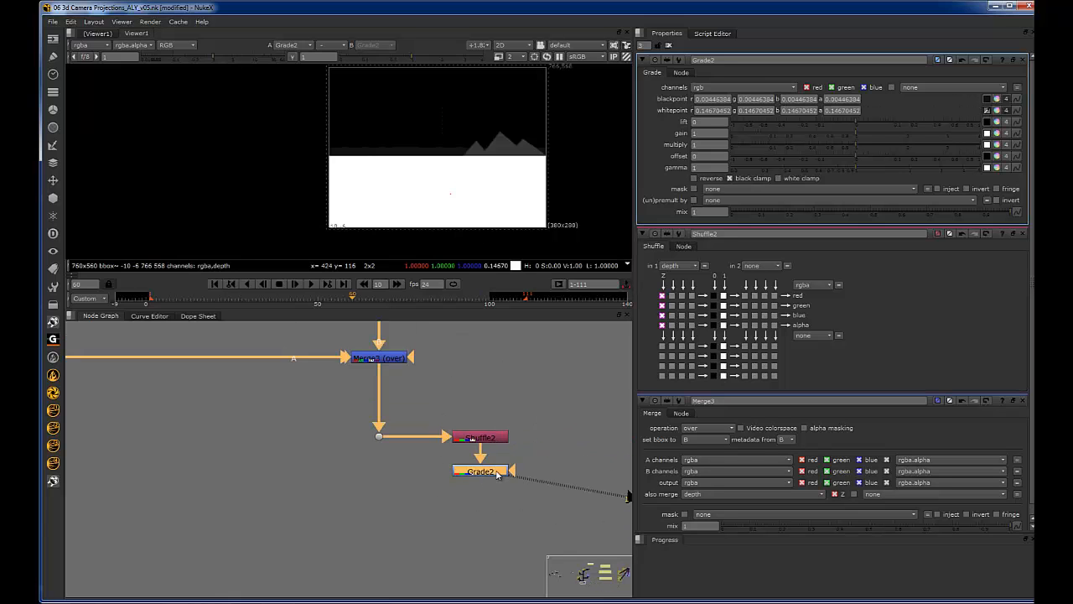
pyautogui.moveTo(542, 422); pyautogui.dragTo(431, 475)
pyautogui.moveTo(537, 447); pyautogui.dragTo(449, 507)
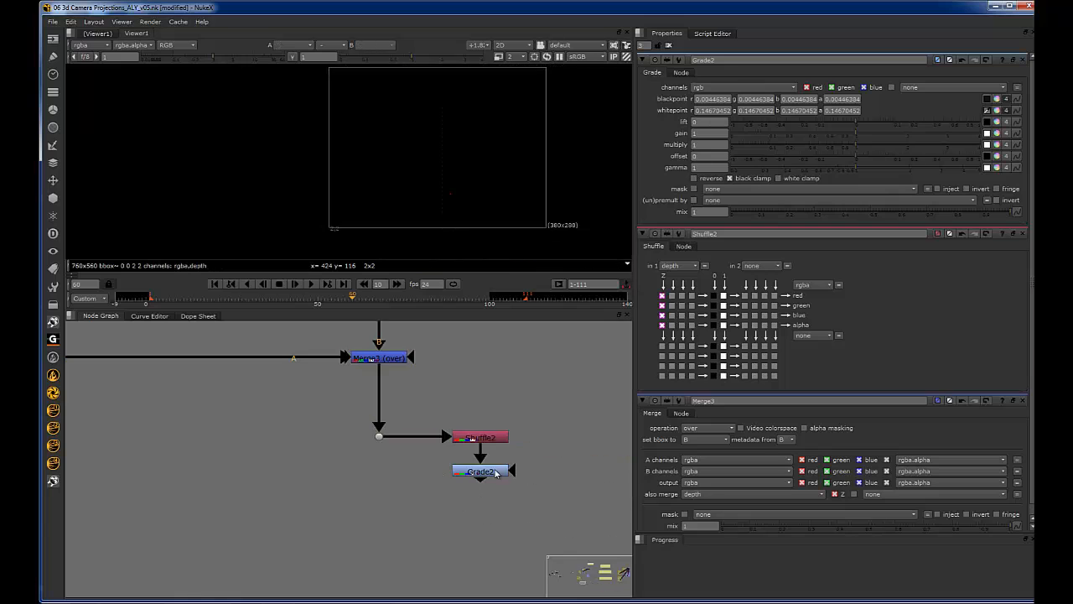
pyautogui.click(495, 474)
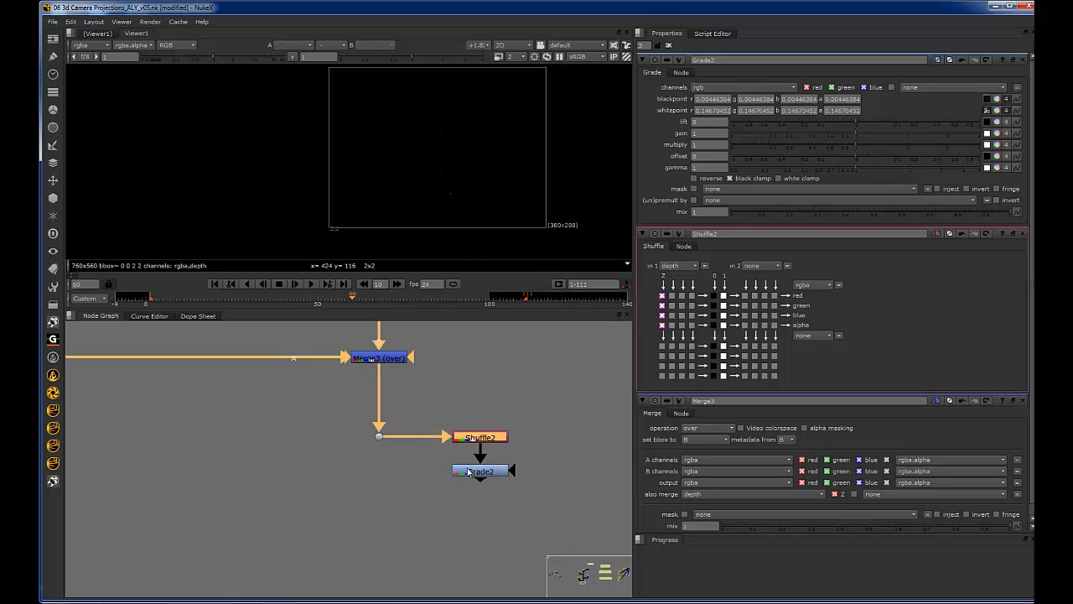
pyautogui.press('1')
pyautogui.scroll(3, 481, 143)
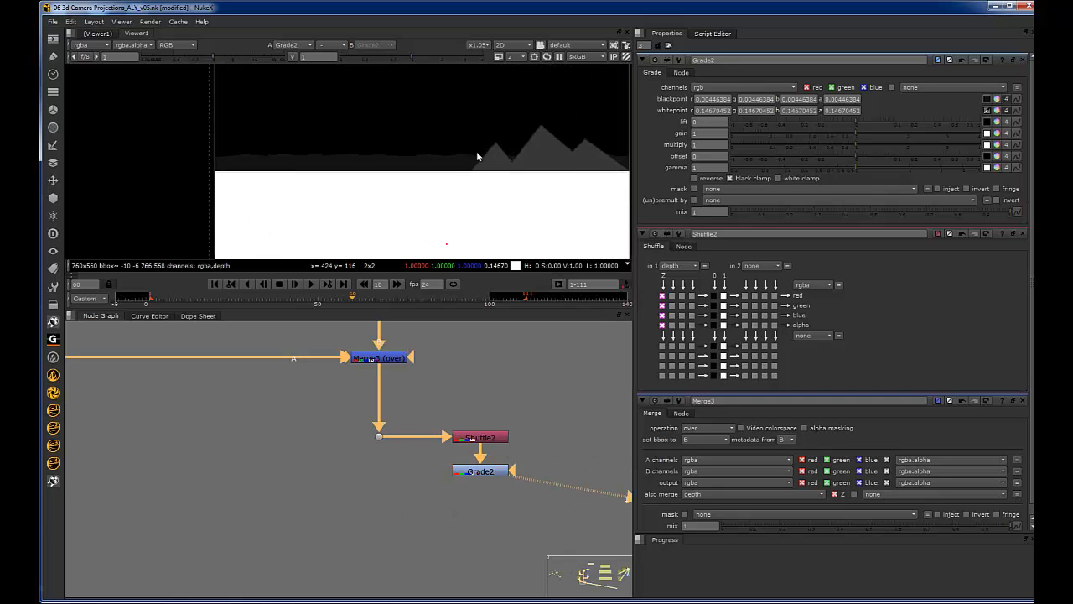
# Step: Enable white clamp on Grade2 and raise its gamma to 1.17
pyautogui.click(780, 179)
pyautogui.scroll(1, 498, 156)
pyautogui.click(779, 179)
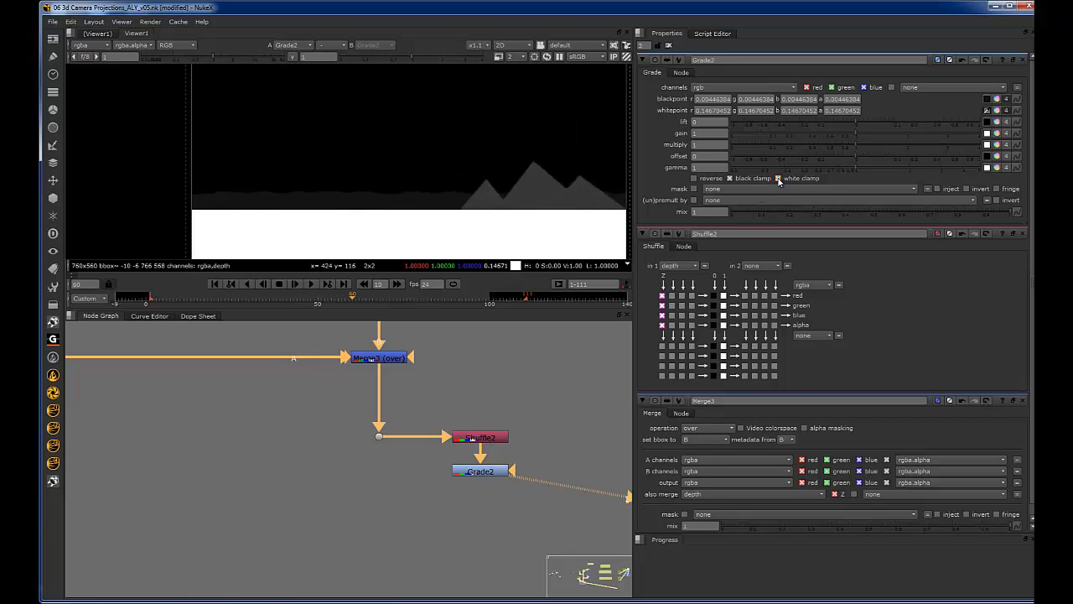
pyautogui.moveTo(222, 57)
pyautogui.mouseDown()
pyautogui.moveTo(244, 58)
pyautogui.moveTo(232, 58)
pyautogui.mouseUp()
pyautogui.keyDown('ctrl'); pyautogui.click(232, 58); pyautogui.keyUp('ctrl')
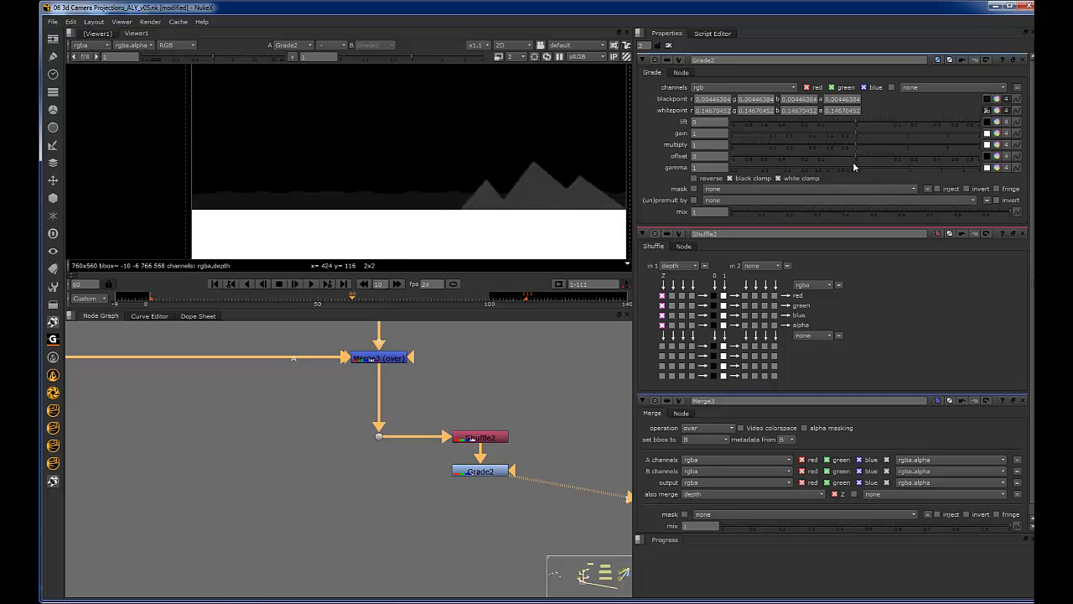
pyautogui.moveTo(854, 167)
pyautogui.mouseDown()
pyautogui.moveTo(910, 163)
pyautogui.moveTo(869, 168)
pyautogui.mouseUp()
pyautogui.scroll(-2, 460, 175)
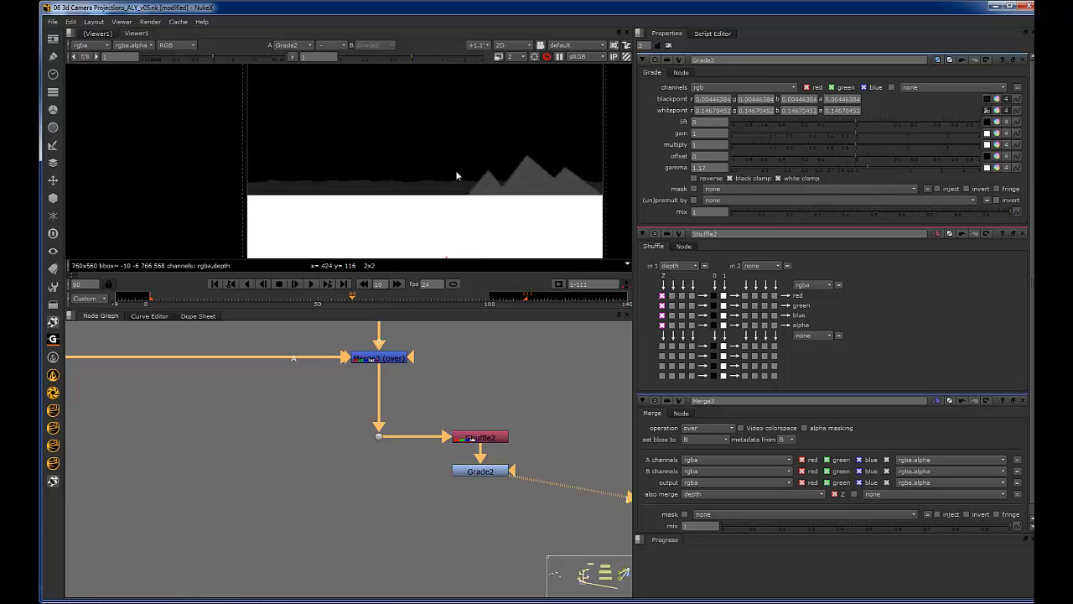
pyautogui.scroll(-2, 444, 175)
pyautogui.scroll(1, 432, 181)
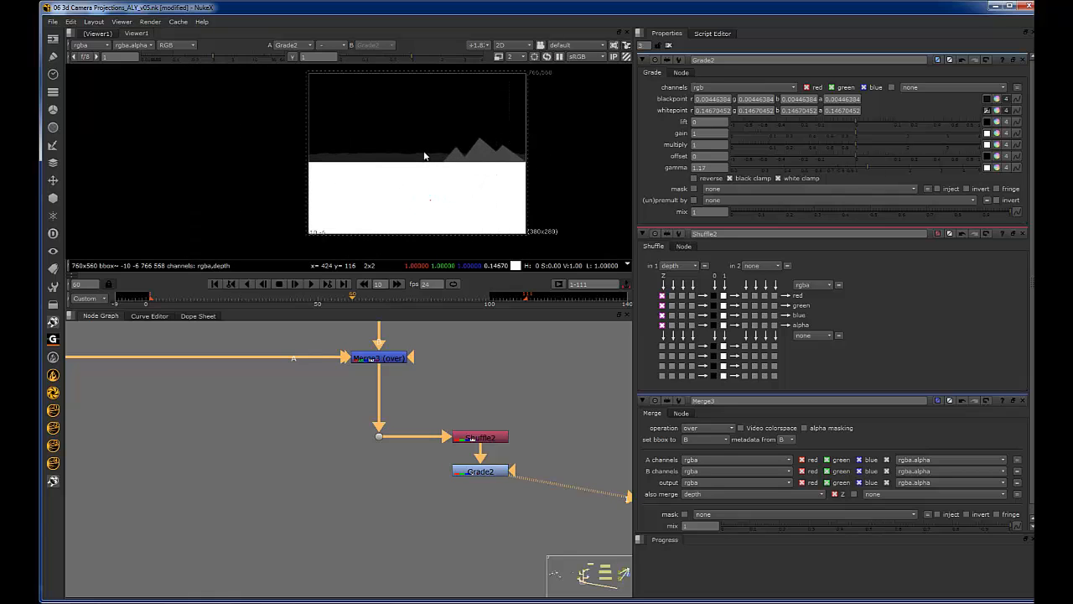
# Step: Set Grade2 to process all channels and check its alpha in the viewer
pyautogui.click(481, 471)
pyautogui.click(726, 87)
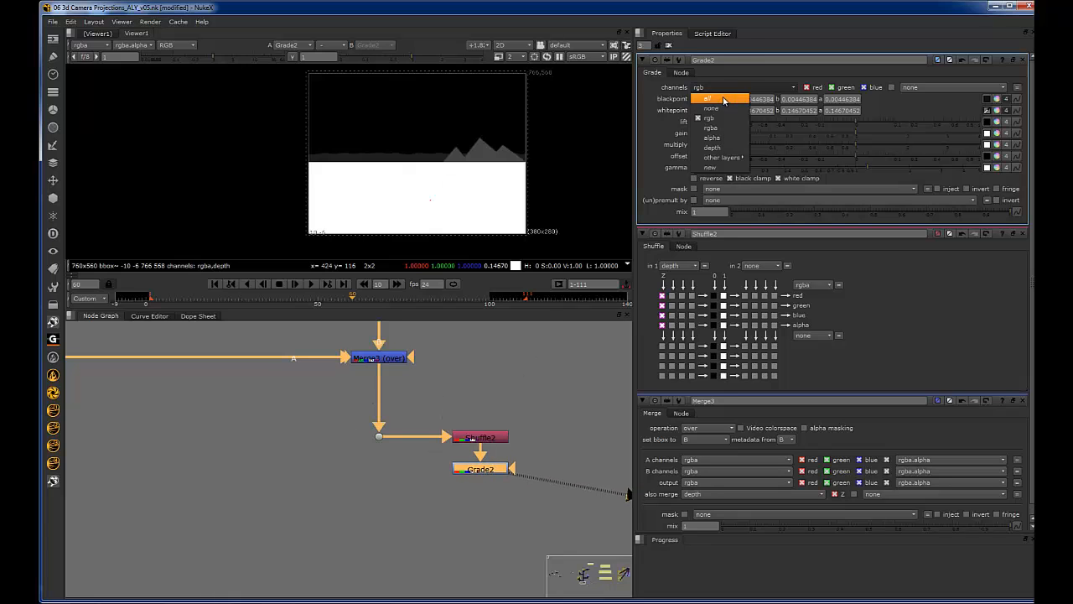
pyautogui.click(726, 100)
pyautogui.click(472, 188)
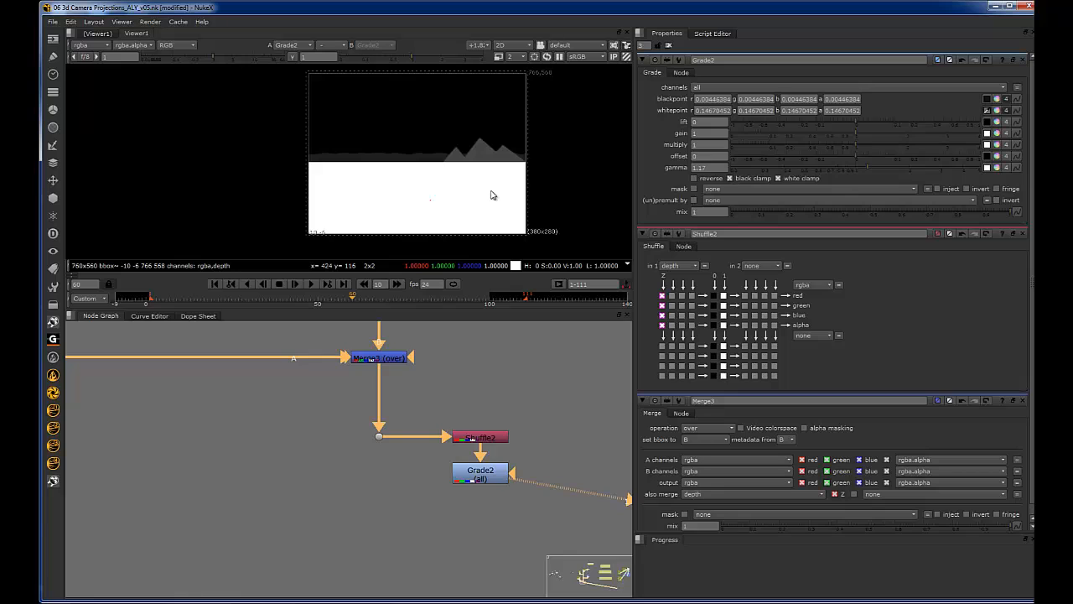
pyautogui.click(712, 88)
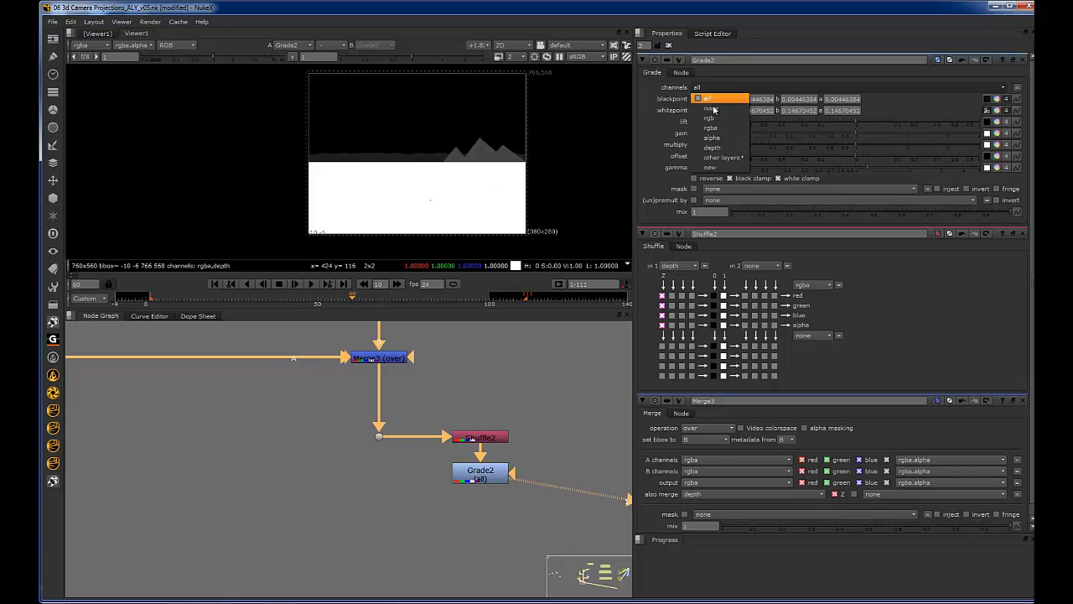
pyautogui.click(694, 123)
pyautogui.click(726, 87)
pyautogui.click(738, 96)
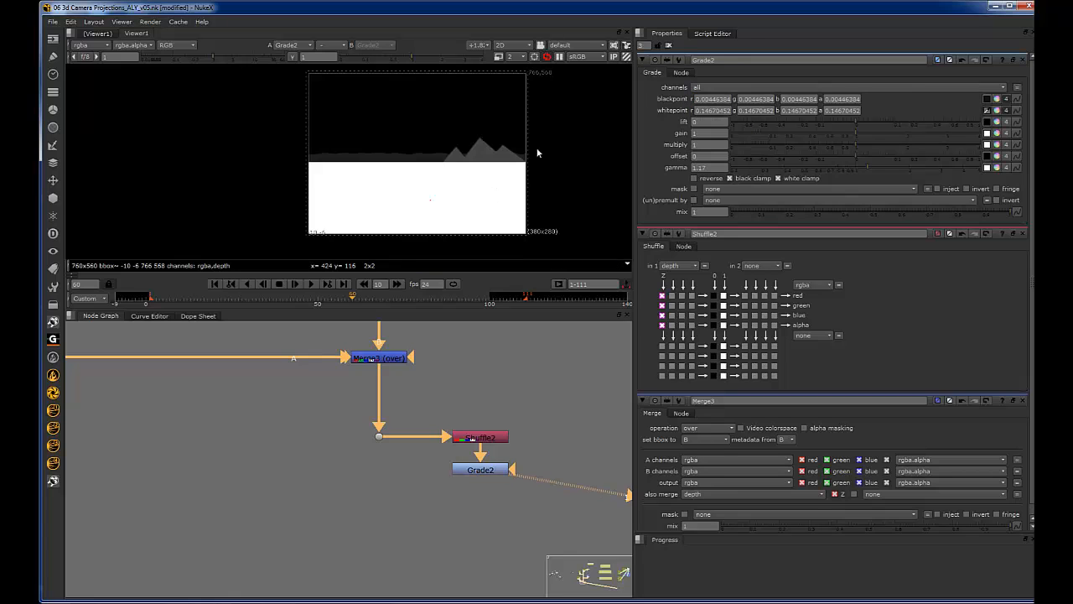
pyautogui.press('a')
pyautogui.press('a')
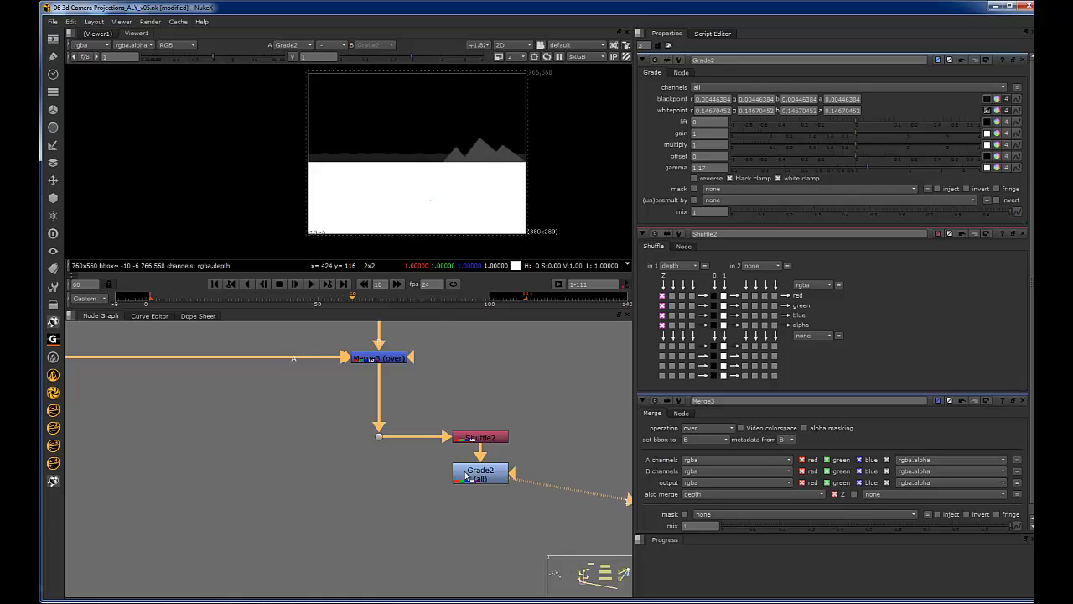
# Step: Add a Copy node below the Dot, with Grade2 as its A input and the Dot as its B input
pyautogui.click(474, 490)
pyautogui.press('k')
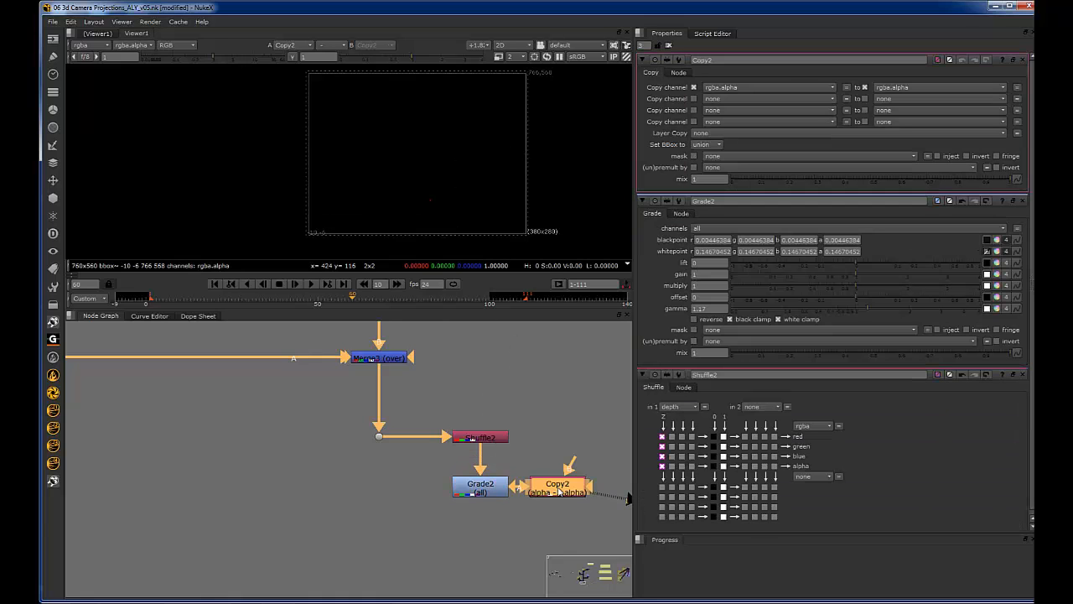
pyautogui.moveTo(553, 494); pyautogui.dragTo(371, 496)
pyautogui.moveTo(395, 458); pyautogui.dragTo(328, 514)
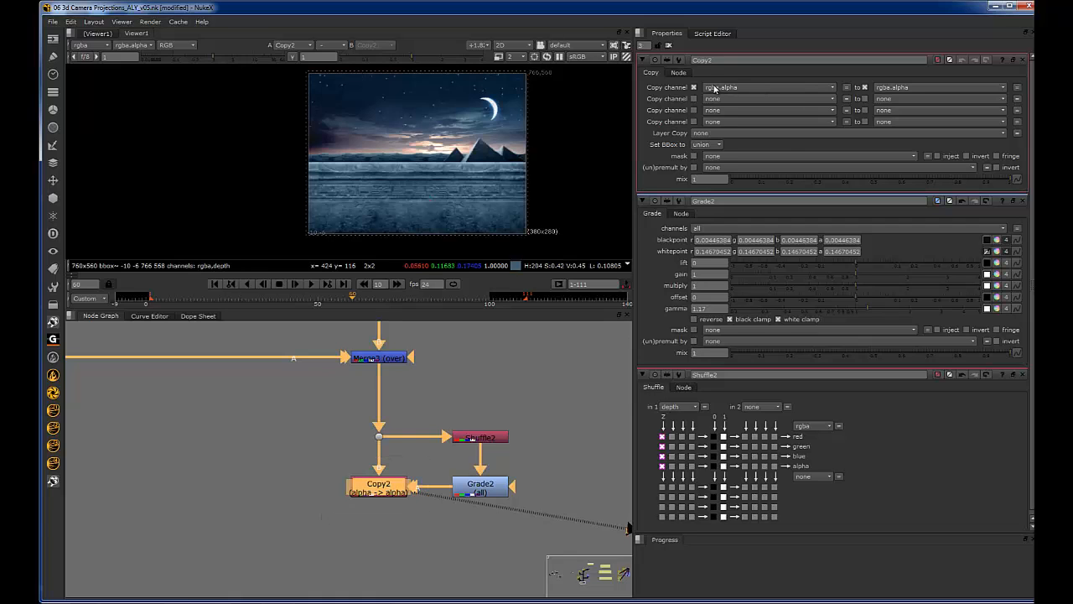
# Step: Set Copy2 to copy rgba.alpha into depth.Z
pyautogui.scroll(5, 431, 495)
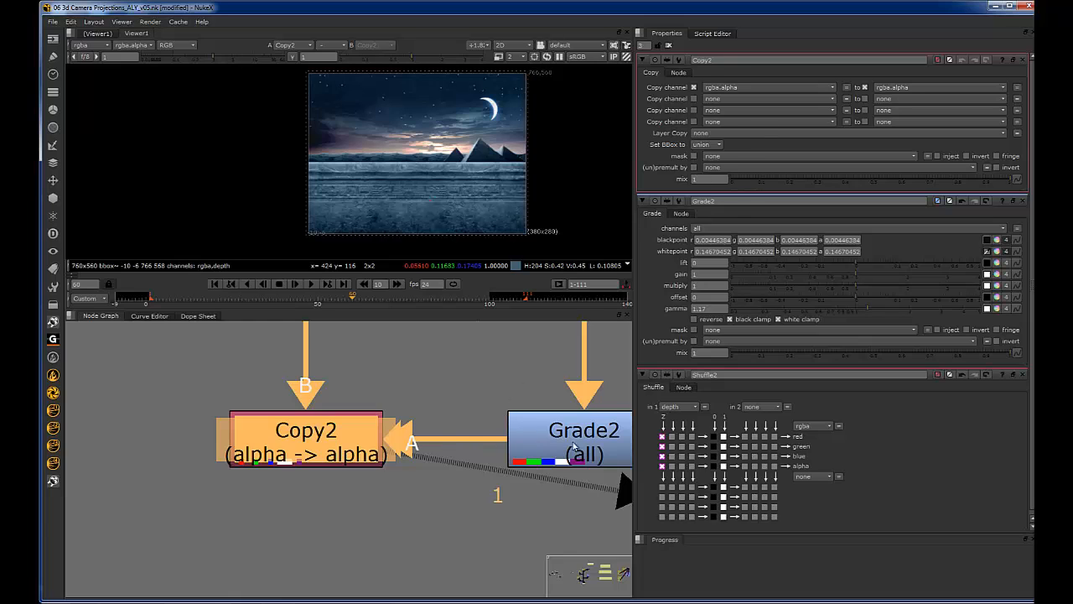
pyautogui.click(575, 444)
pyautogui.scroll(-3, 575, 444)
pyautogui.click(916, 88)
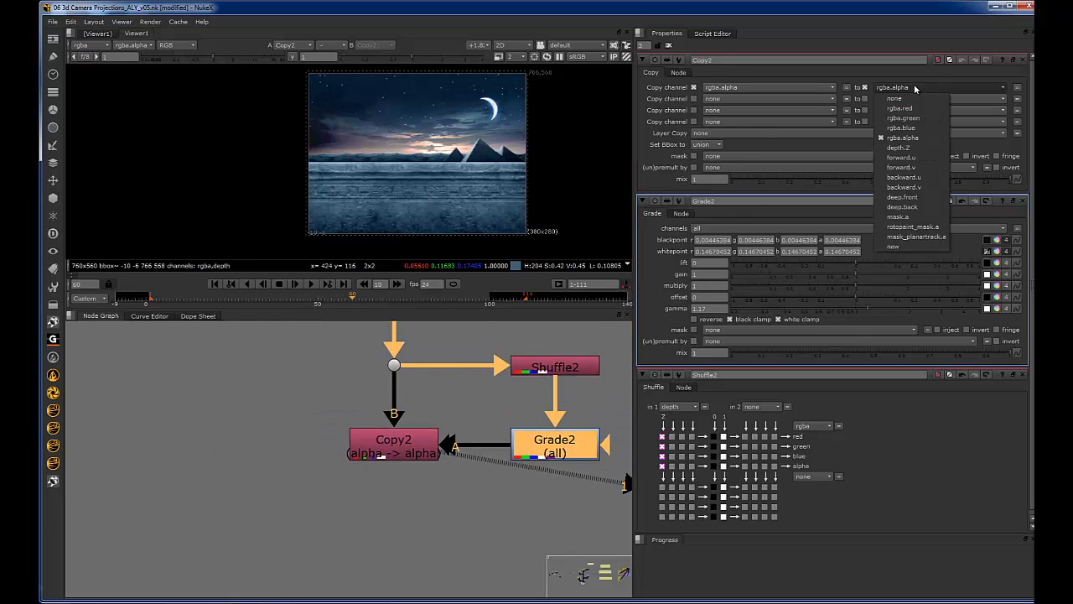
pyautogui.click(899, 148)
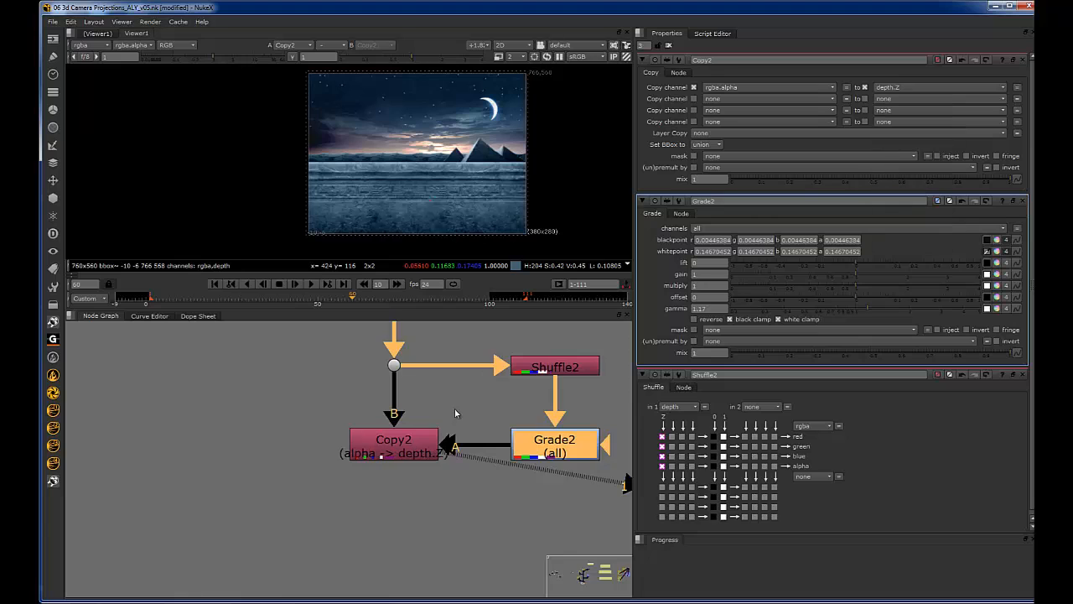
pyautogui.moveTo(480, 409); pyautogui.dragTo(302, 504)
pyautogui.click(484, 411)
pyautogui.scroll(-3, 475, 408)
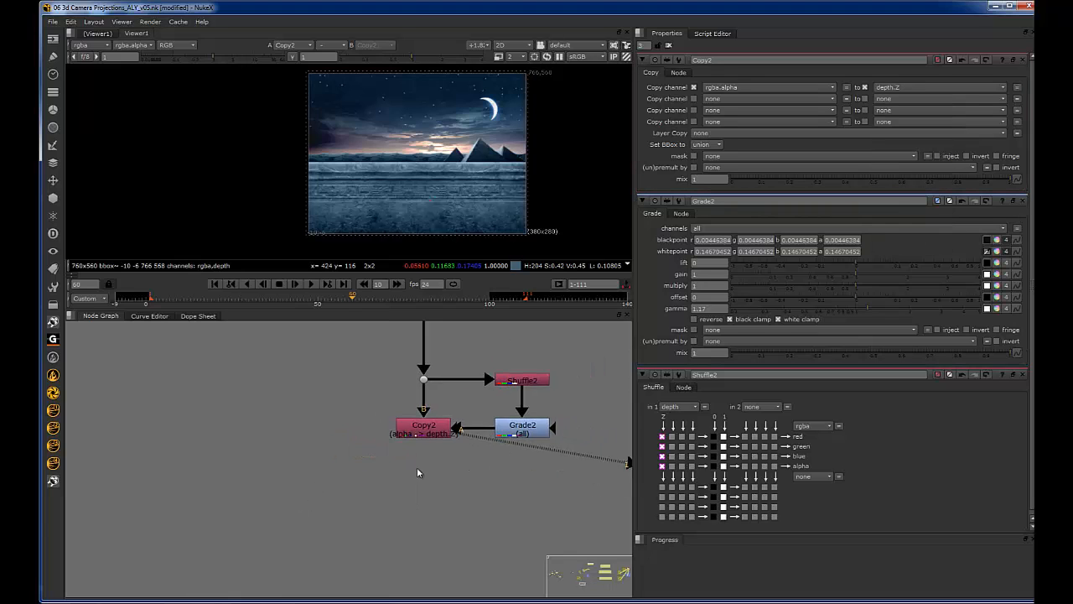
# Step: Compare the Shuffle2 and Grade2 outputs in the viewer to examine the depth before and after grading
pyautogui.scroll(3, 568, 365)
pyautogui.doubleClick(498, 470)
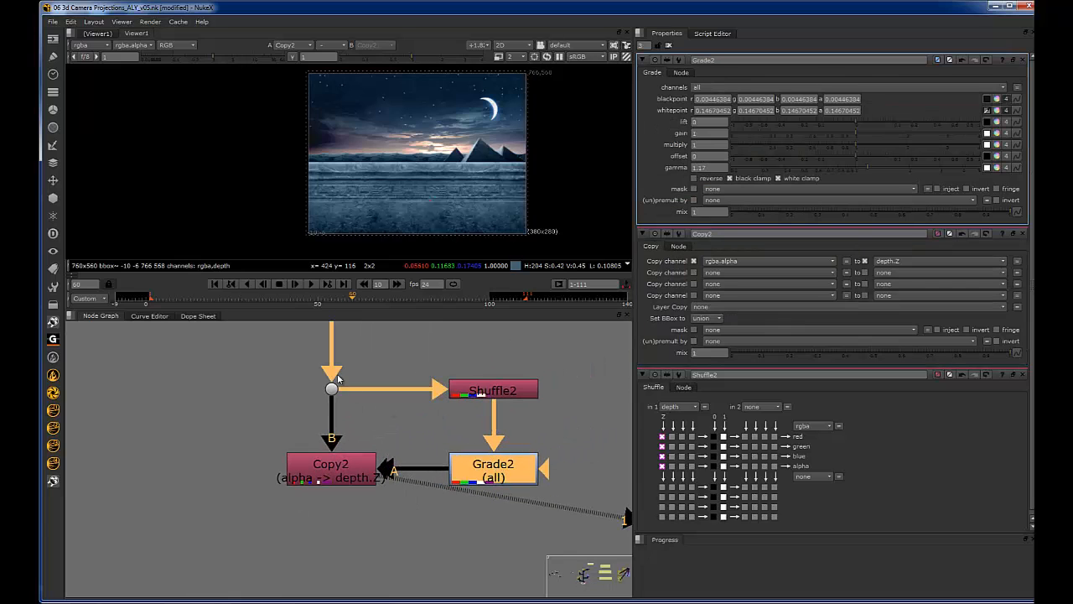
pyautogui.moveTo(404, 433); pyautogui.dragTo(304, 496)
pyautogui.click(477, 374)
pyautogui.moveTo(586, 343); pyautogui.dragTo(430, 413)
pyautogui.press('1')
pyautogui.moveTo(577, 415); pyautogui.dragTo(410, 497)
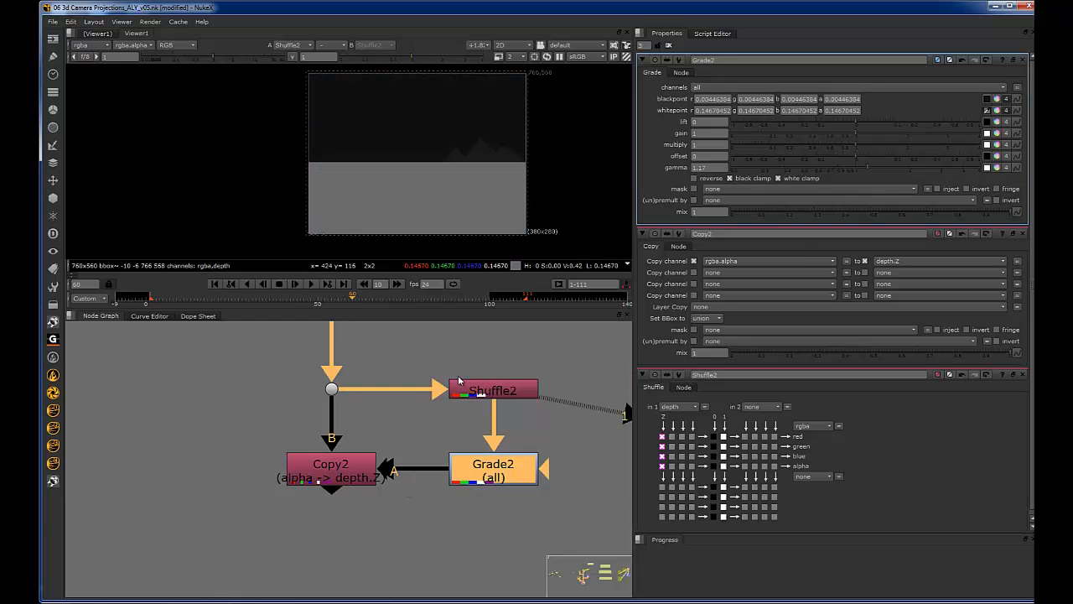
pyautogui.press('1')
pyautogui.click(494, 348)
pyautogui.moveTo(585, 356); pyautogui.dragTo(510, 386)
pyautogui.press('1')
pyautogui.moveTo(585, 405); pyautogui.dragTo(442, 484)
pyautogui.press('1')
pyautogui.click(513, 428)
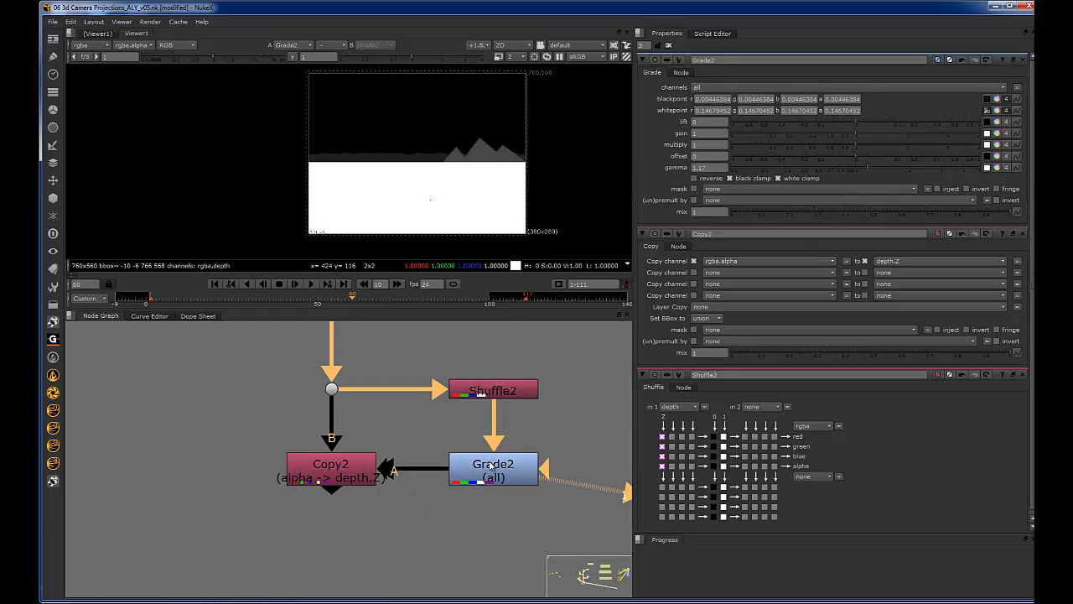
pyautogui.doubleClick(519, 461)
# Step: Step the viewer through the nodes around the depth branch and finish on the Copy2 output
pyautogui.click(449, 432)
pyautogui.scroll(-3, 448, 411)
pyautogui.moveTo(424, 451); pyautogui.dragTo(445, 431, button='middle')
pyautogui.moveTo(456, 408); pyautogui.dragTo(371, 433)
pyautogui.press('1')
pyautogui.click(374, 377)
pyautogui.moveTo(436, 378); pyautogui.dragTo(428, 417, button='middle')
pyautogui.click(445, 436)
pyautogui.press('1')
pyautogui.click(450, 432)
pyautogui.moveTo(530, 436); pyautogui.dragTo(337, 492)
pyautogui.press('1')
pyautogui.click(348, 432)
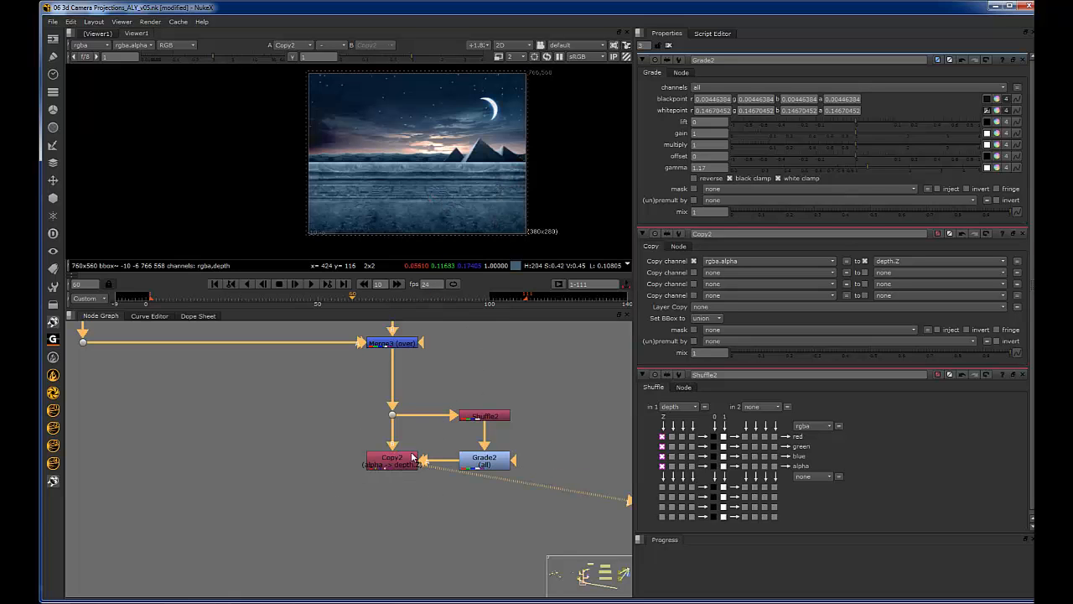
pyautogui.moveTo(434, 448); pyautogui.dragTo(379, 484)
pyautogui.click(397, 494)
pyautogui.moveTo(402, 497); pyautogui.dragTo(395, 443, button='middle')
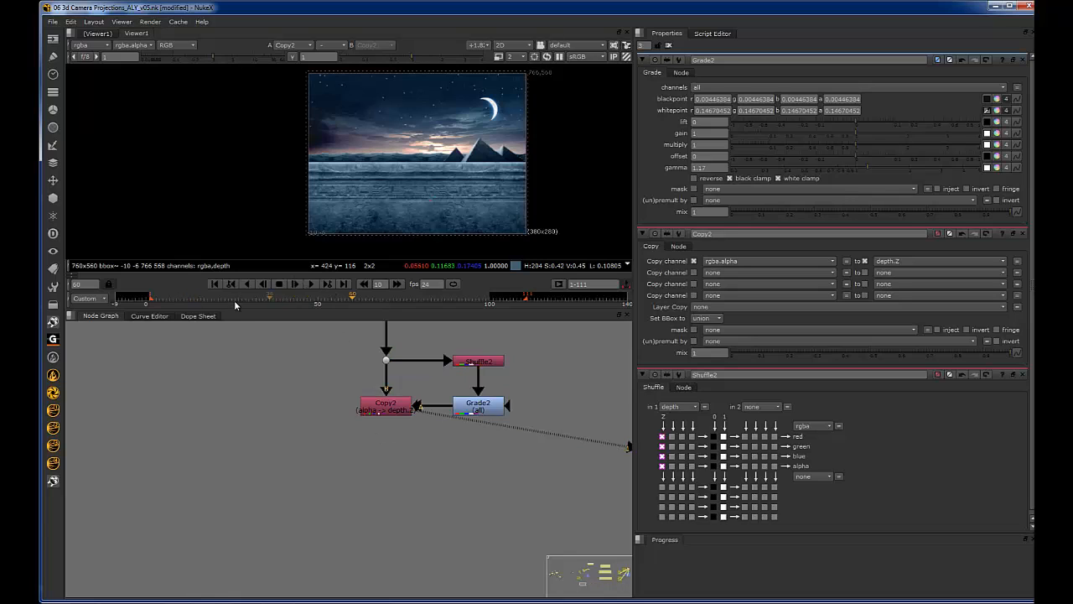
# Step: Check the Copy2 result at several frames of the camera move, stopping at frame 54 for a closer look
pyautogui.moveTo(228, 302); pyautogui.dragTo(241, 299)
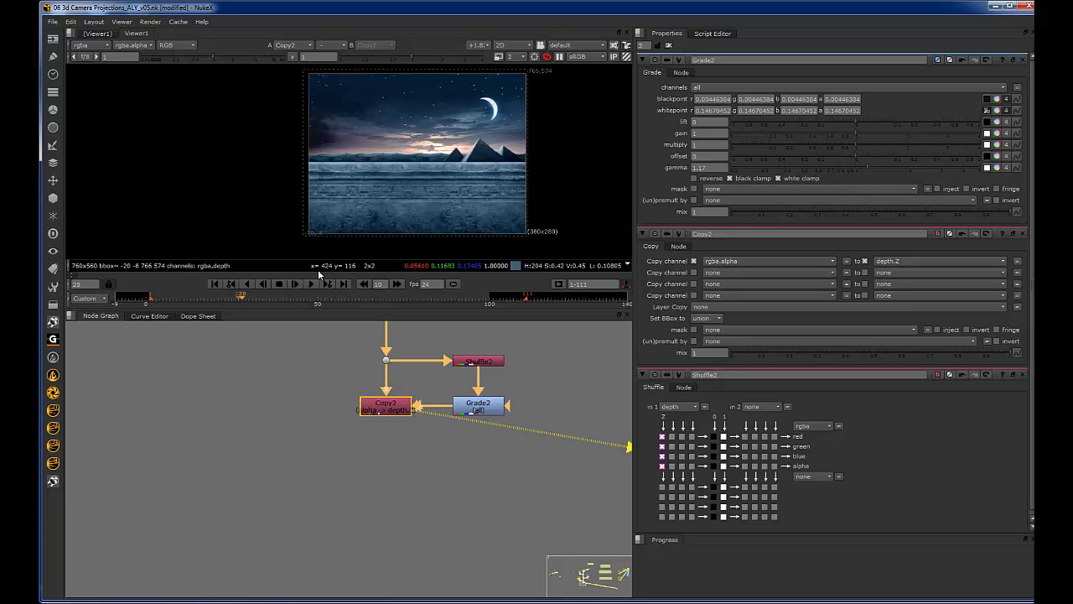
pyautogui.click(267, 298)
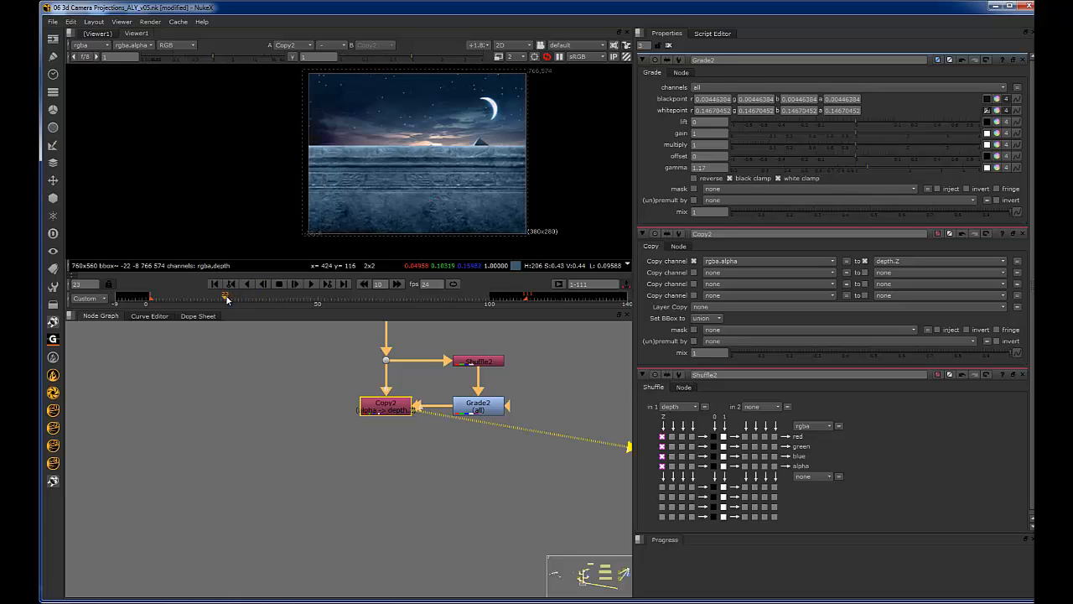
pyautogui.click(313, 300)
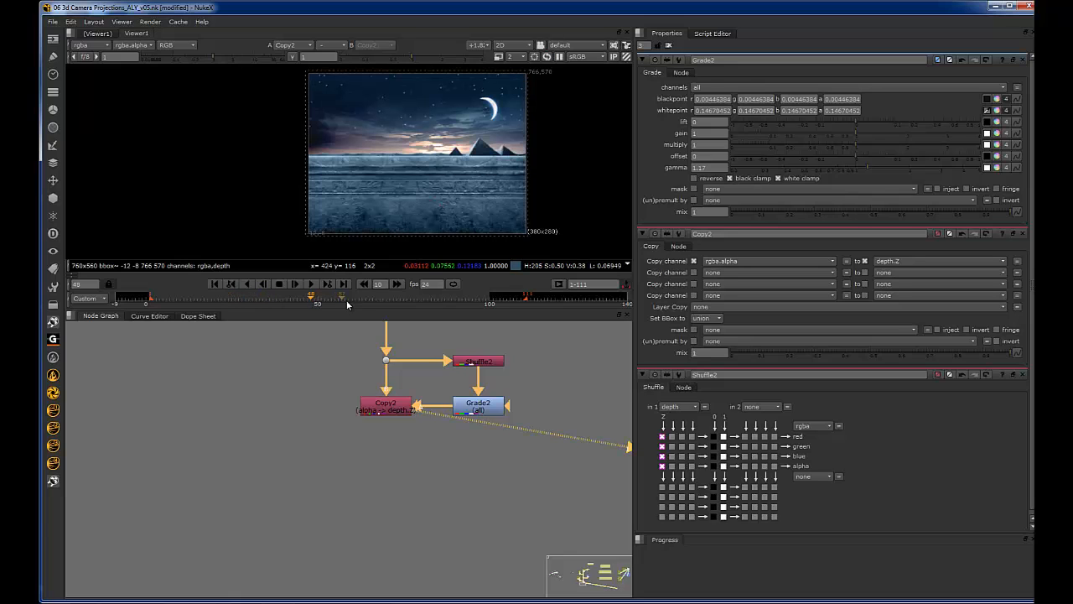
pyautogui.click(332, 299)
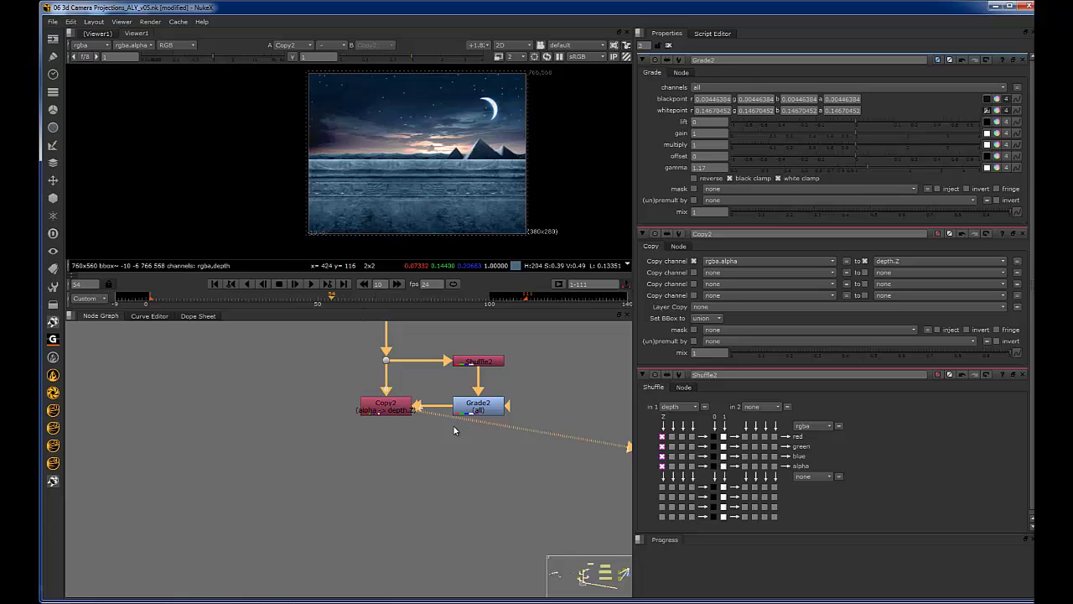
pyautogui.scroll(3, 454, 430)
pyautogui.scroll(3, 439, 147)
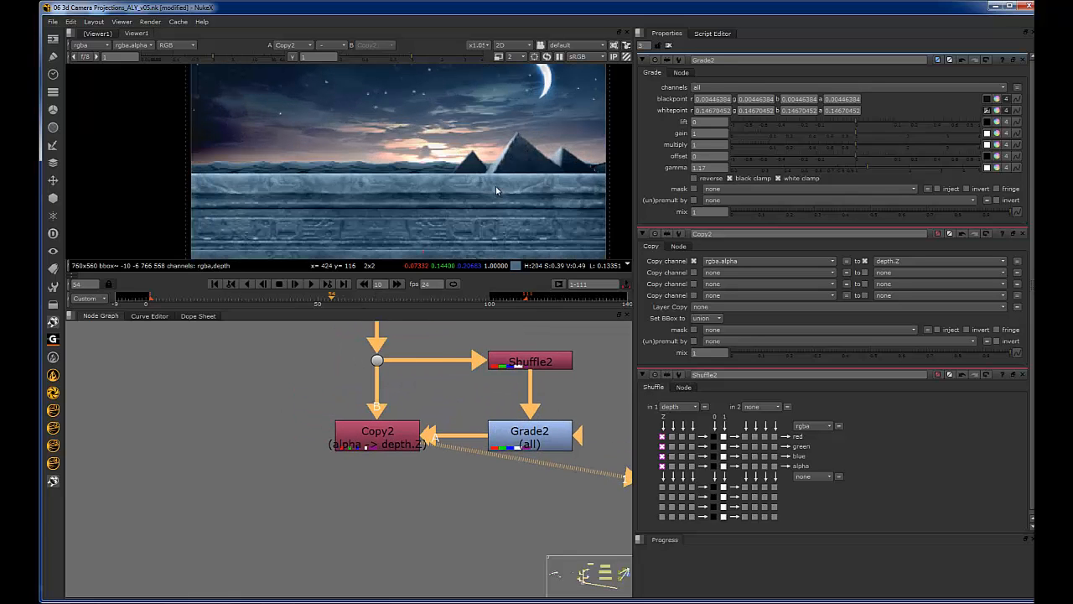
# Step: Add a ZBlur node below Copy2, using depth.Z as its Z channel
pyautogui.doubleClick(404, 433)
pyautogui.scroll(-2, 401, 429)
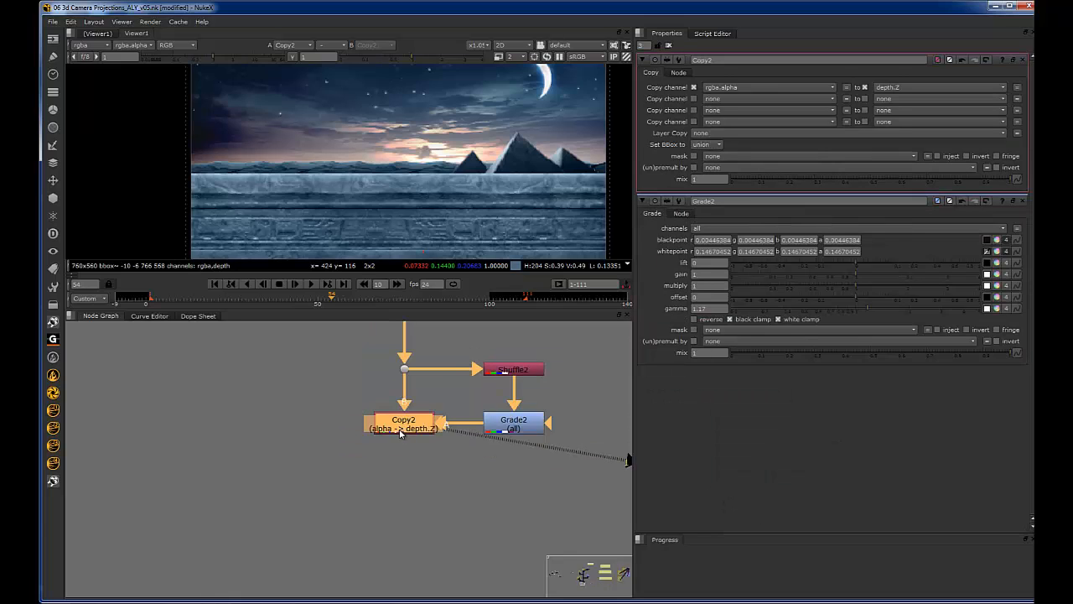
pyautogui.press('Tab')
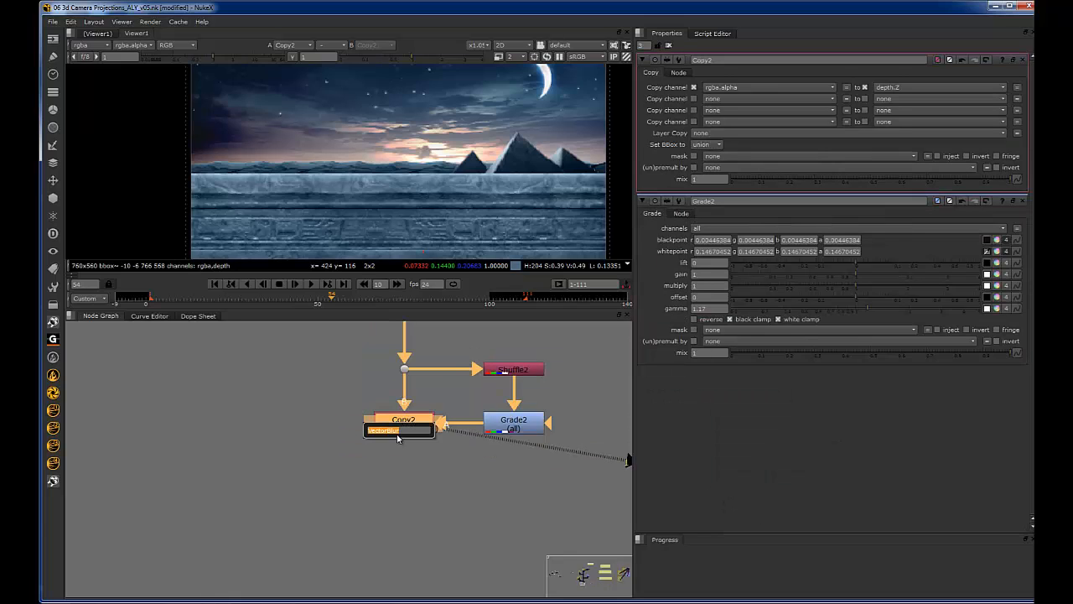
pyautogui.write('zblur')
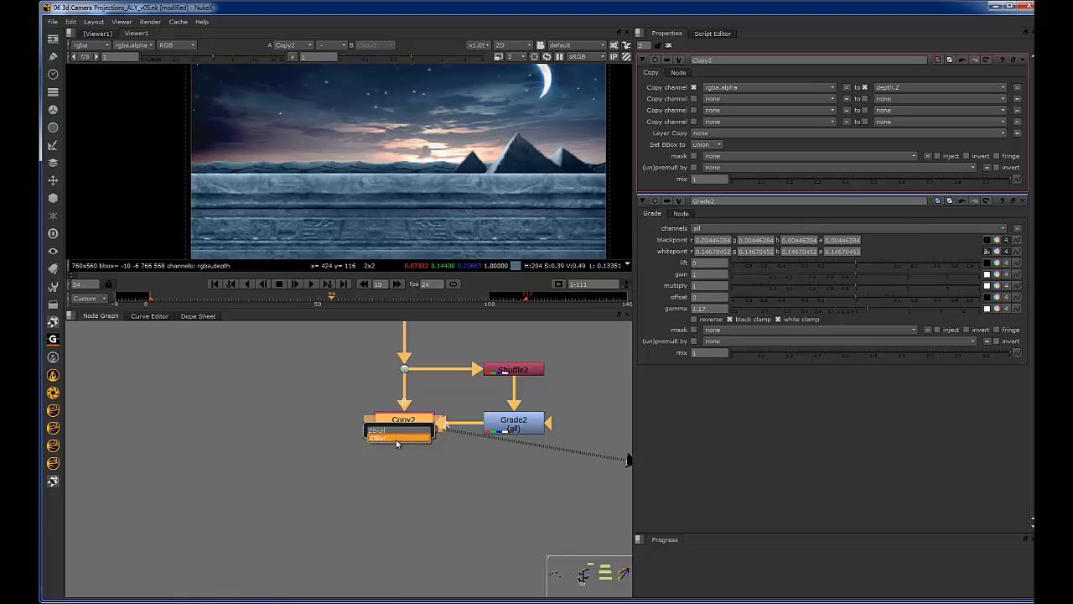
pyautogui.press('Return')
pyautogui.moveTo(412, 450); pyautogui.dragTo(412, 483)
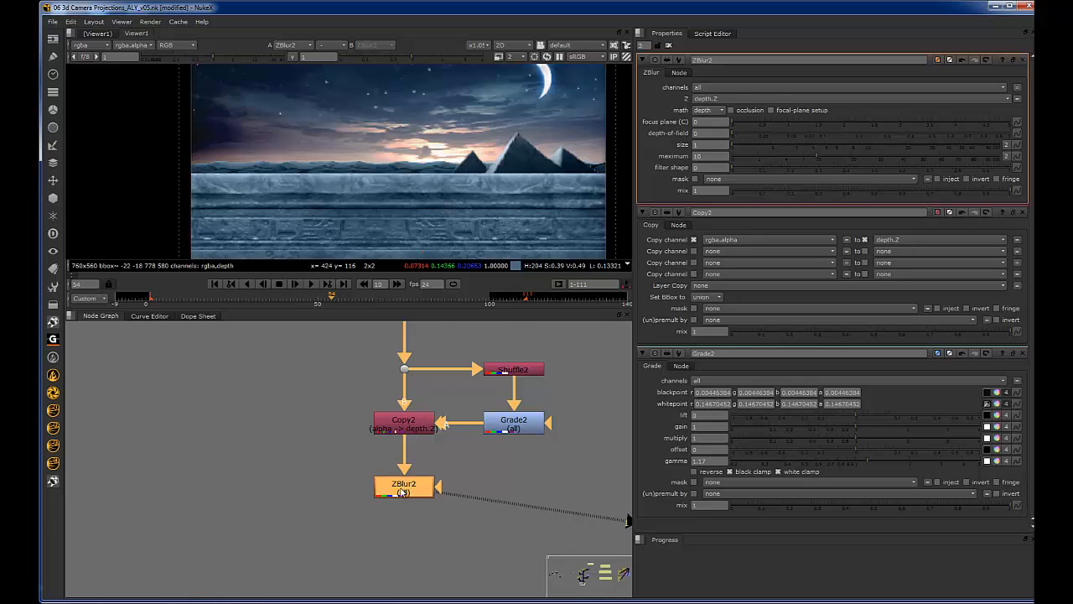
pyautogui.click(730, 99)
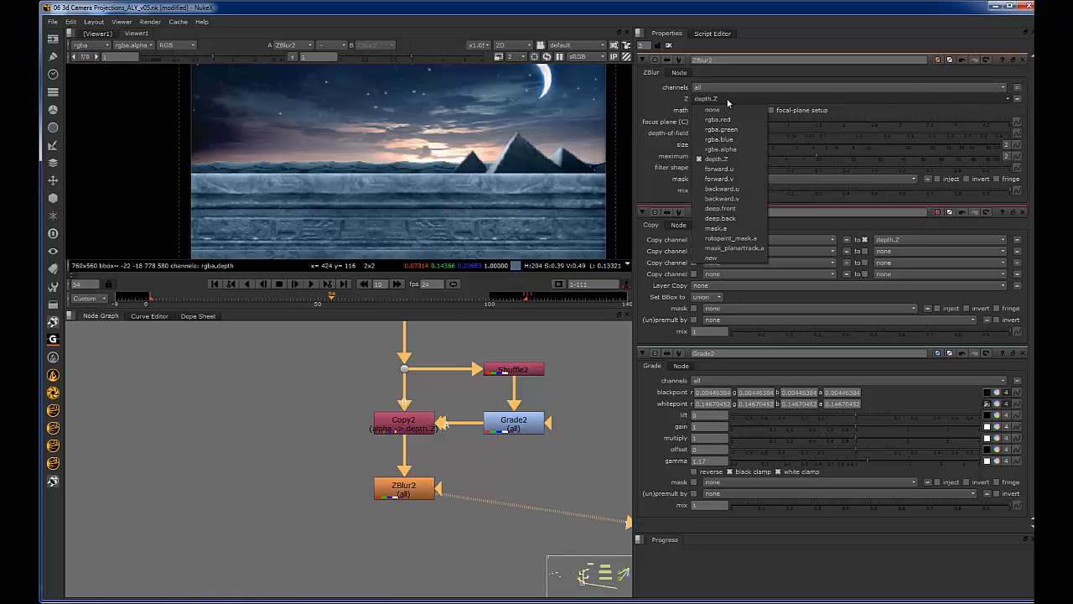
pyautogui.click(705, 159)
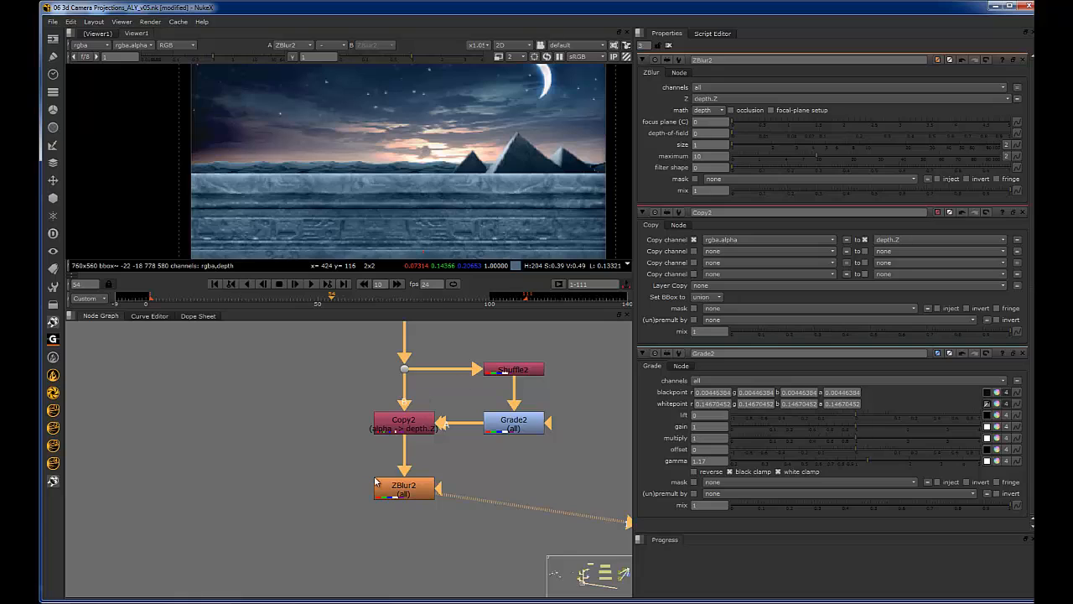
# Step: Frame the ZBlur2 output in the viewer and set the viewer's downscale factor to 1
pyautogui.click(413, 485)
pyautogui.keyDown('shift'); pyautogui.click(417, 487); pyautogui.keyUp('shift')
pyautogui.keyDown('shift'); pyautogui.click(418, 490); pyautogui.keyUp('shift')
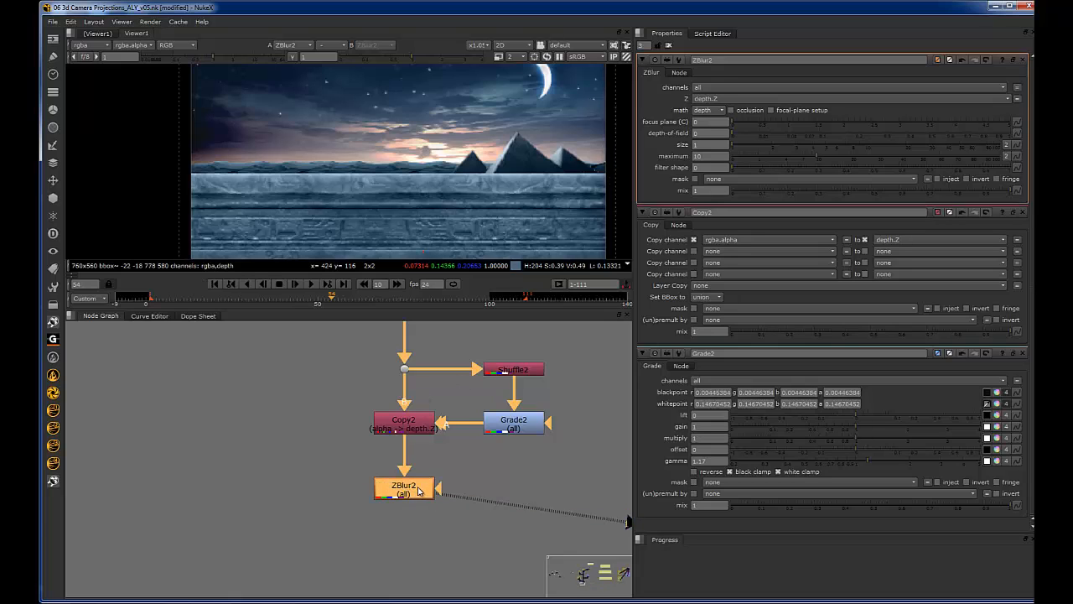
pyautogui.moveTo(419, 490); pyautogui.dragTo(419, 491)
pyautogui.press('f')
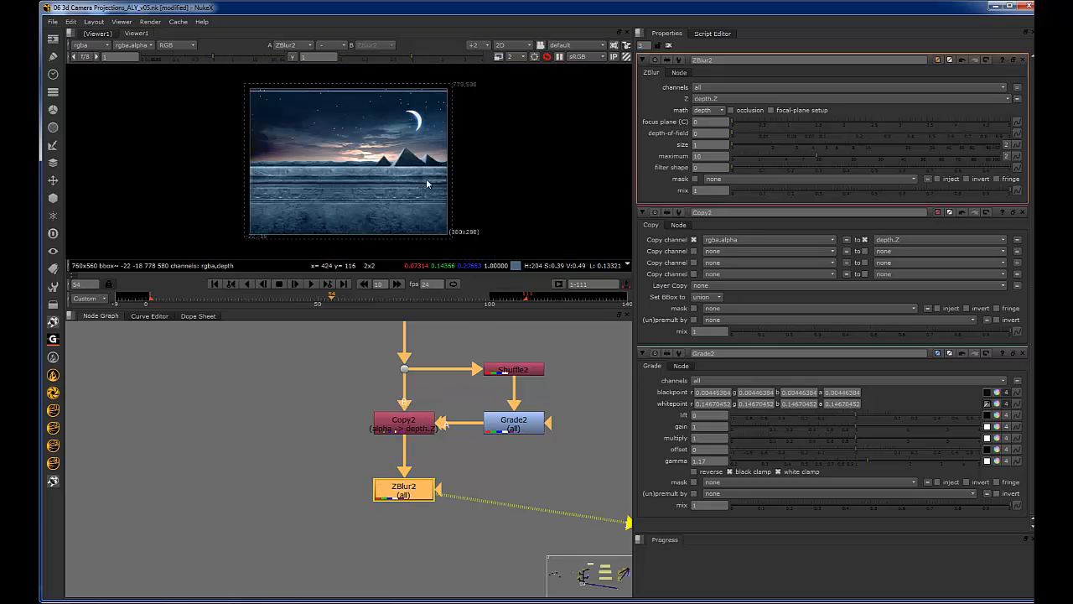
pyautogui.scroll(5, 431, 183)
pyautogui.scroll(-2, 509, 183)
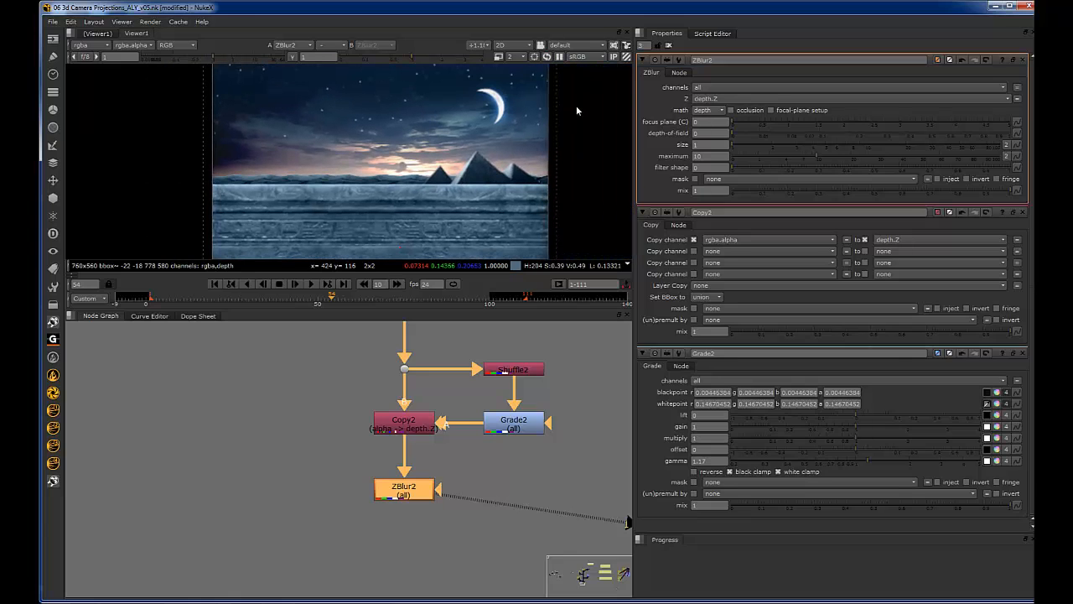
pyautogui.click(517, 57)
pyautogui.click(516, 47)
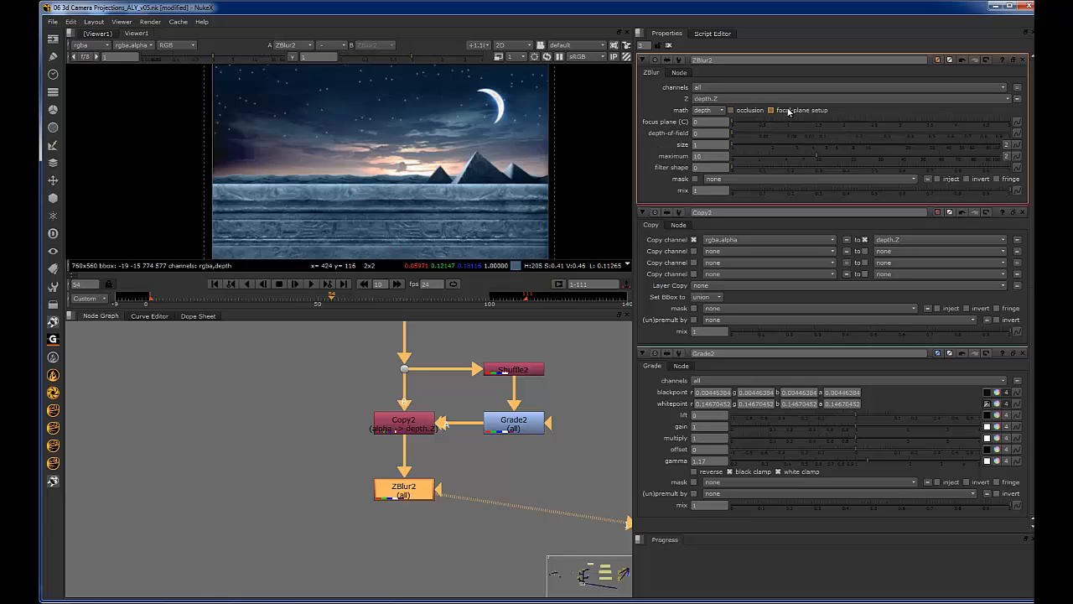
# Step: Enable focal-plane setup on ZBlur2 and set its depth-of-field to 0.166
pyautogui.click(790, 111)
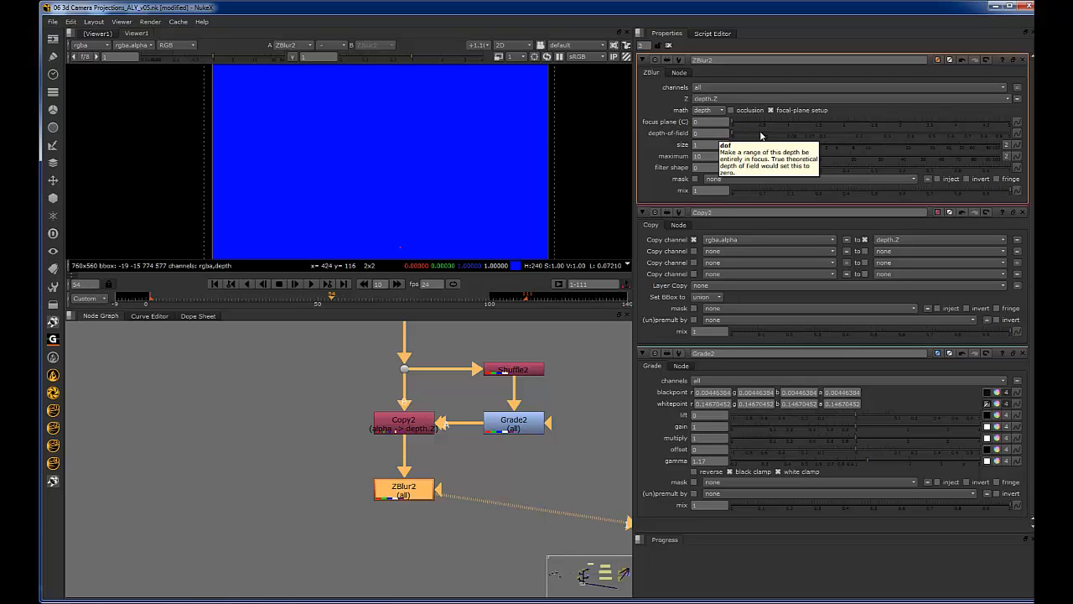
pyautogui.moveTo(761, 133); pyautogui.dragTo(894, 134)
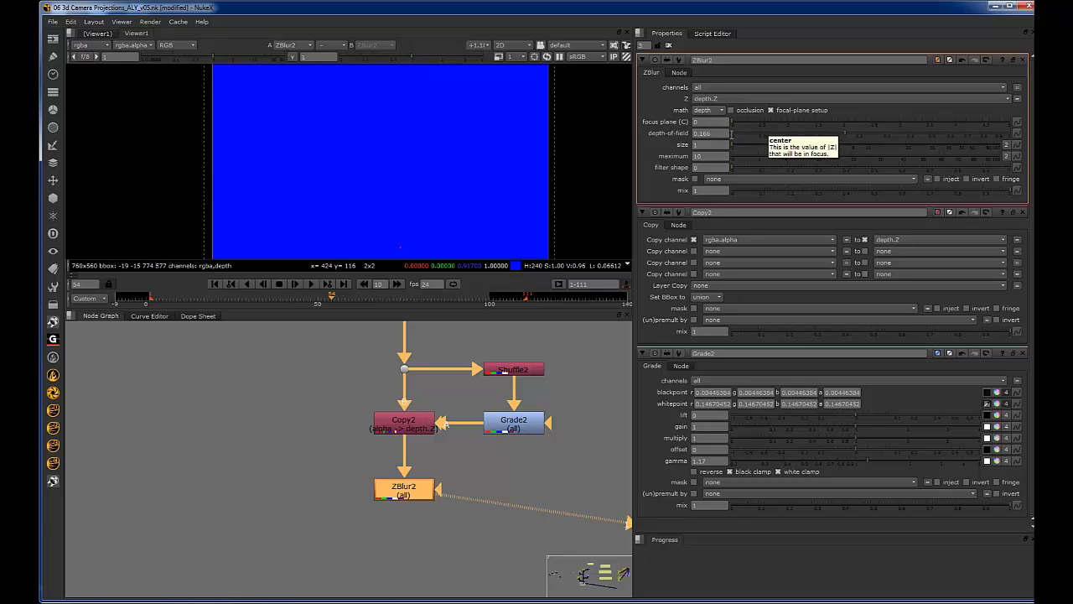
# Step: Set ZBlur2's focus plane to 0.09 and its depth-of-field to 0.55
pyautogui.click(755, 123)
pyautogui.moveTo(791, 121); pyautogui.dragTo(727, 123)
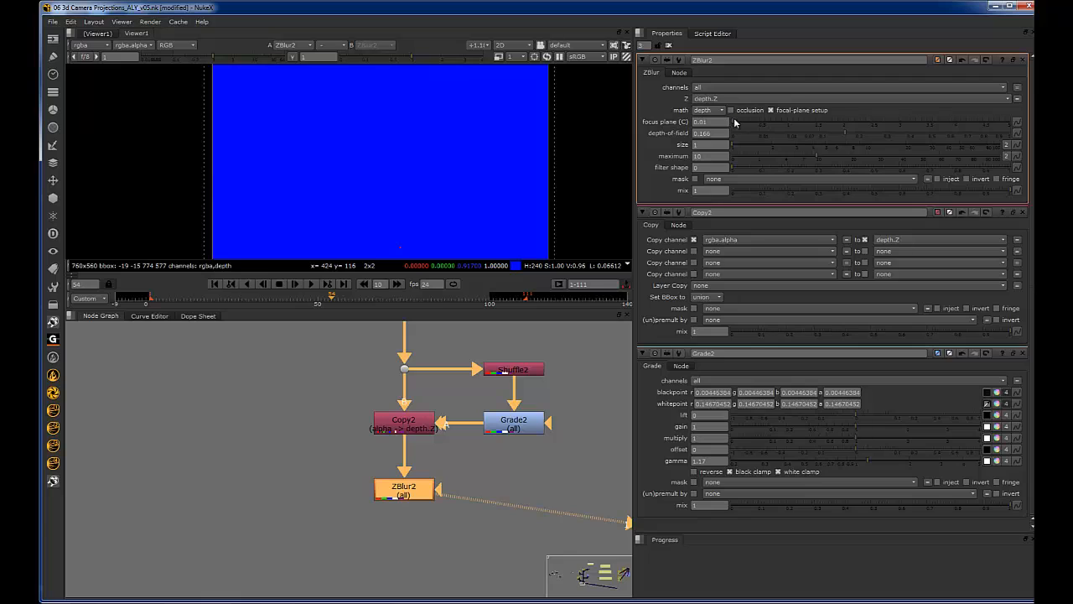
pyautogui.click(735, 123)
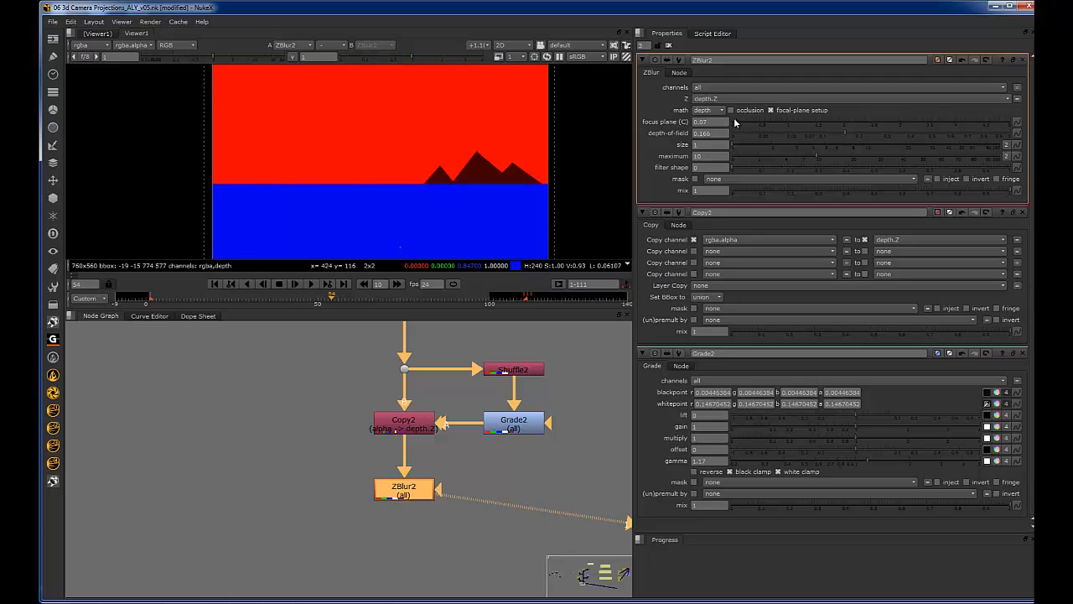
pyautogui.click(735, 122)
pyautogui.click(736, 123)
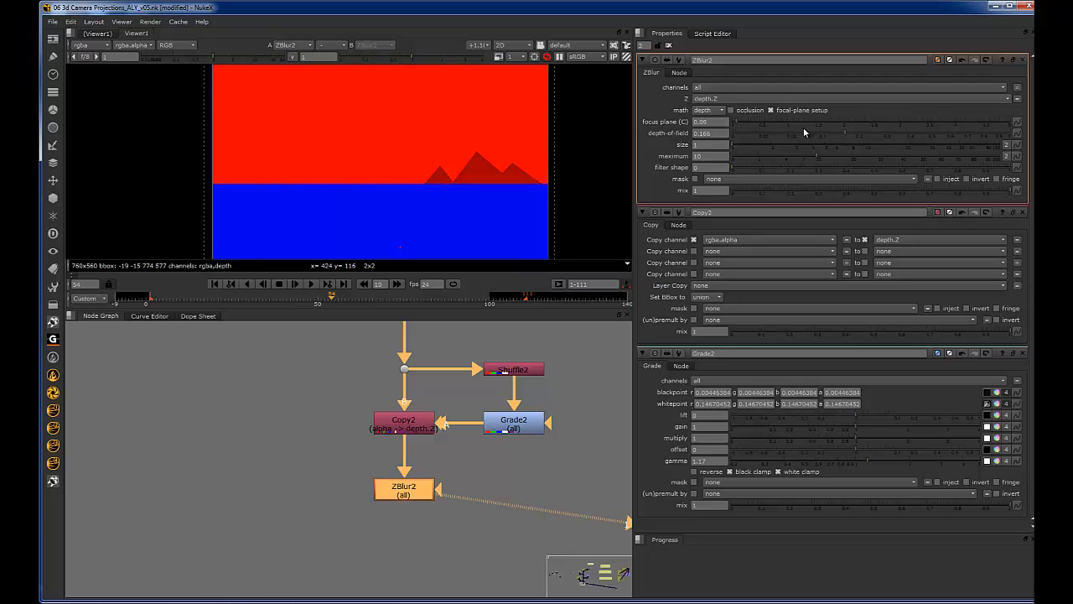
pyautogui.click(939, 132)
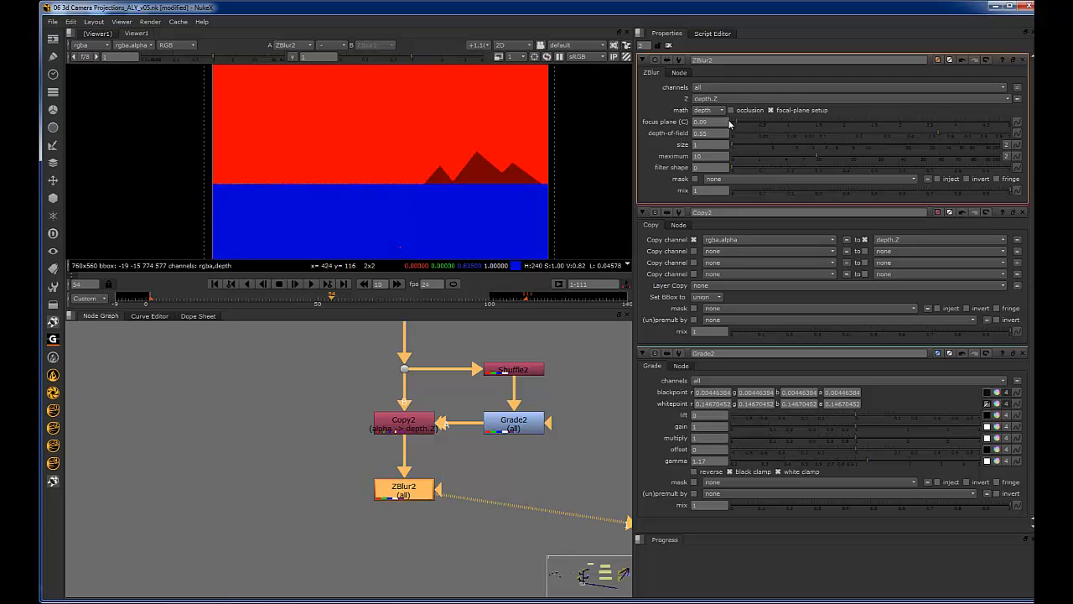
# Step: Shift ZBlur2's focus plane from the pyramids at 0.07 to the foreground at 1.01
pyautogui.click(758, 122)
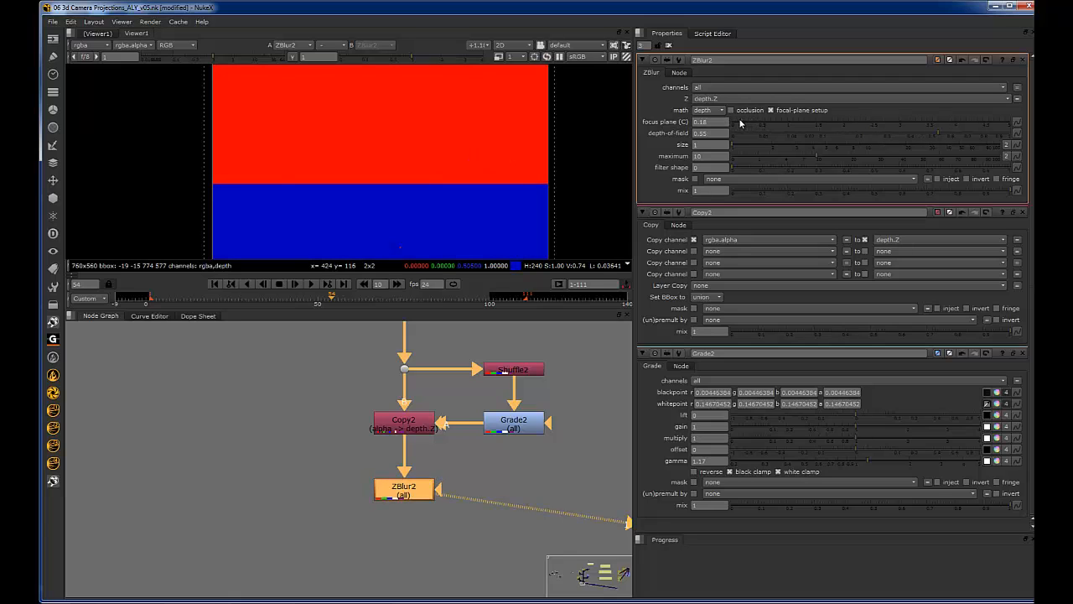
pyautogui.click(731, 123)
pyautogui.click(735, 122)
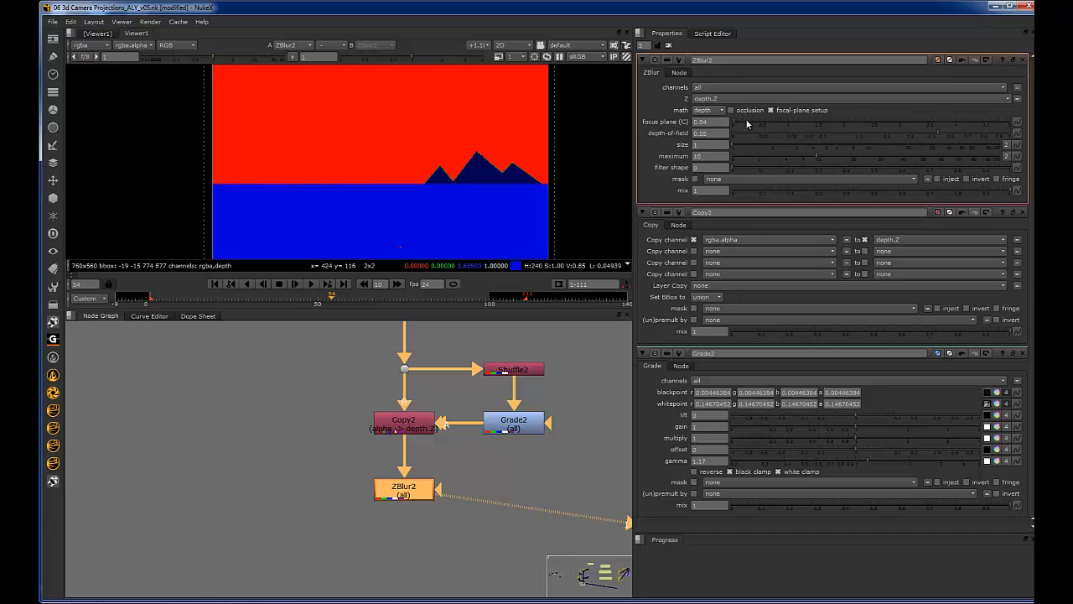
pyautogui.moveTo(755, 121); pyautogui.dragTo(735, 119)
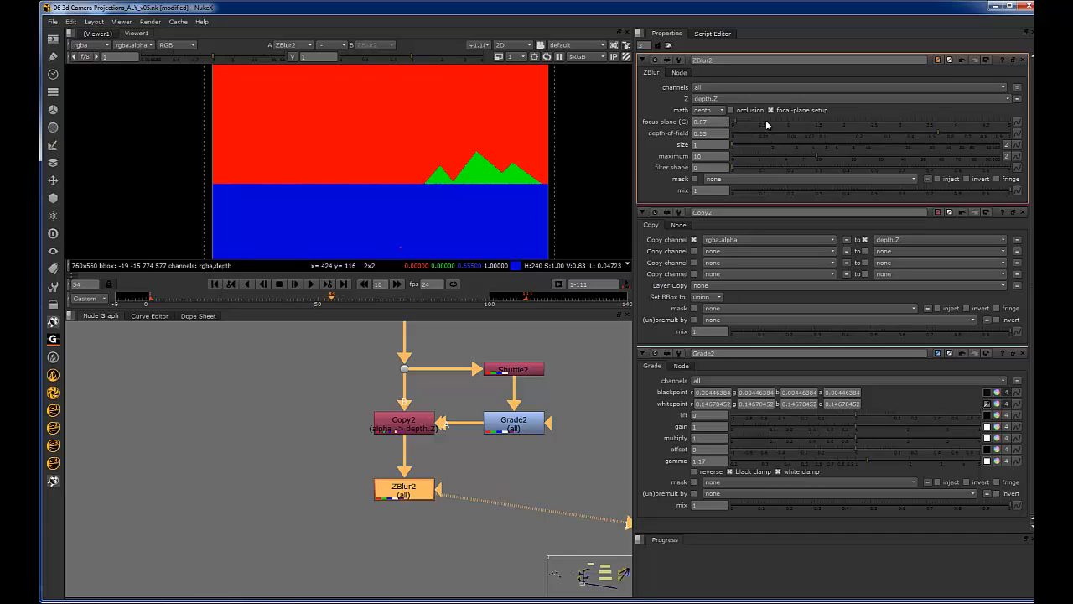
pyautogui.moveTo(745, 123)
pyautogui.mouseDown()
pyautogui.moveTo(767, 124)
pyautogui.moveTo(732, 125)
pyautogui.mouseUp()
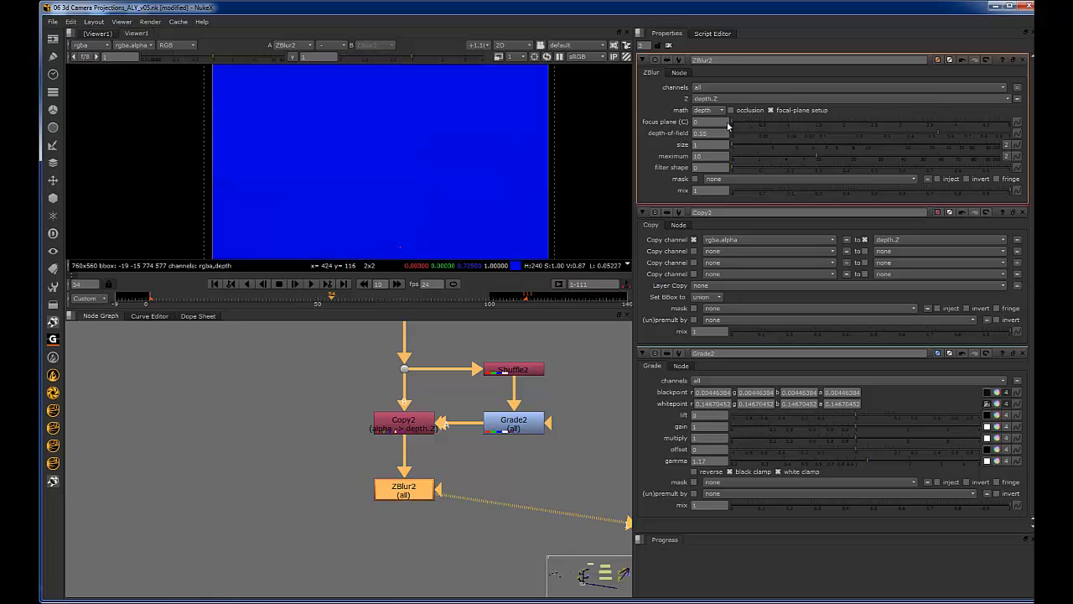
pyautogui.moveTo(733, 124); pyautogui.dragTo(795, 125)
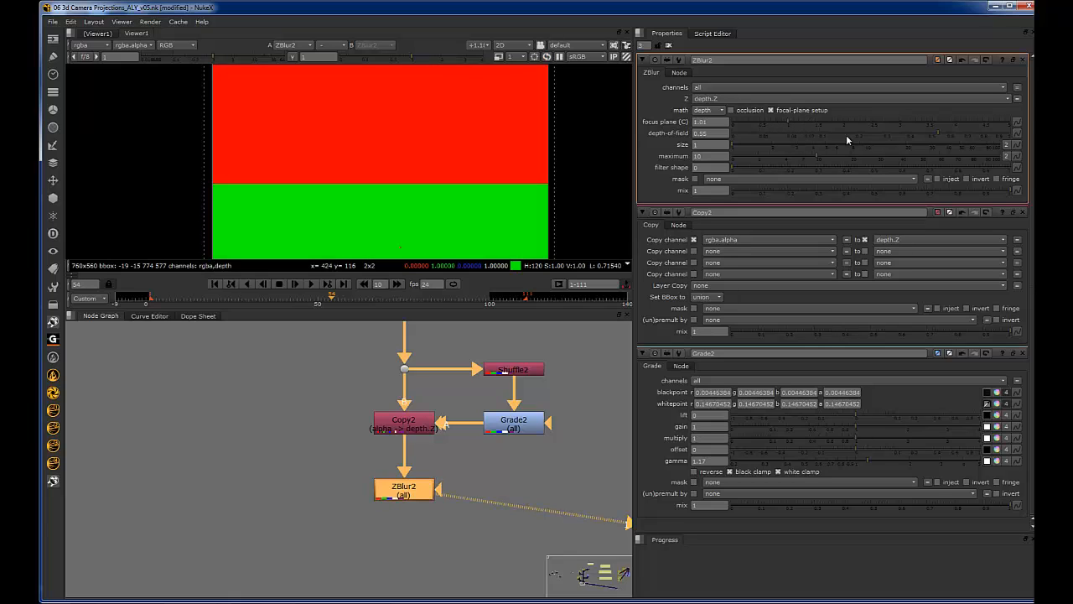
# Step: Set ZBlur2's depth-of-field to 0.225 and keyframe its focus plane and depth-of-field at frame 1
pyautogui.moveTo(884, 134); pyautogui.dragTo(864, 132)
pyautogui.click(217, 284)
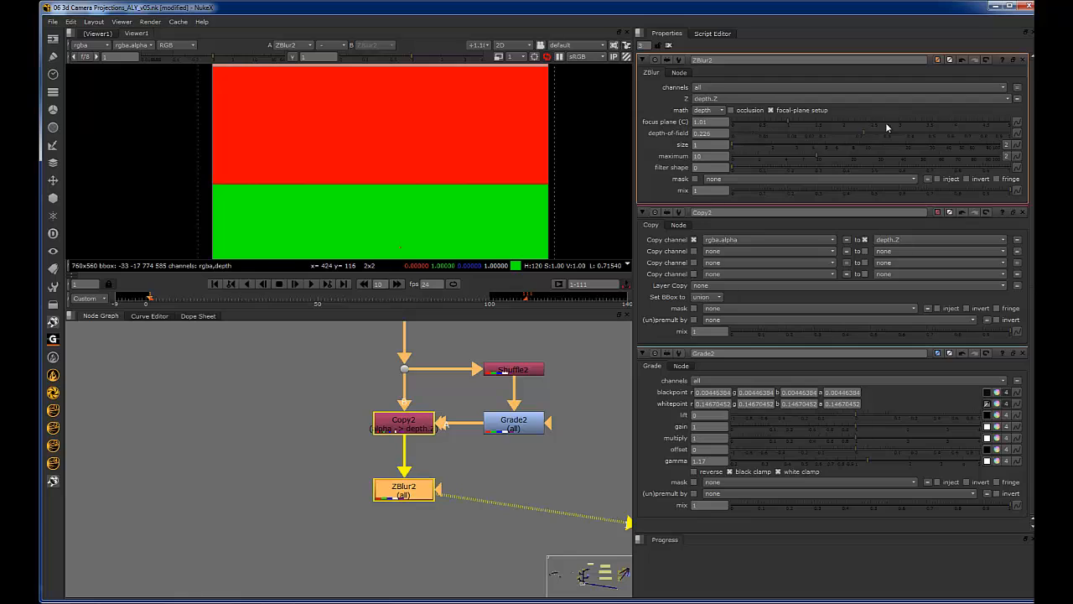
pyautogui.click(1014, 118)
pyautogui.click(989, 121)
pyautogui.click(1018, 133)
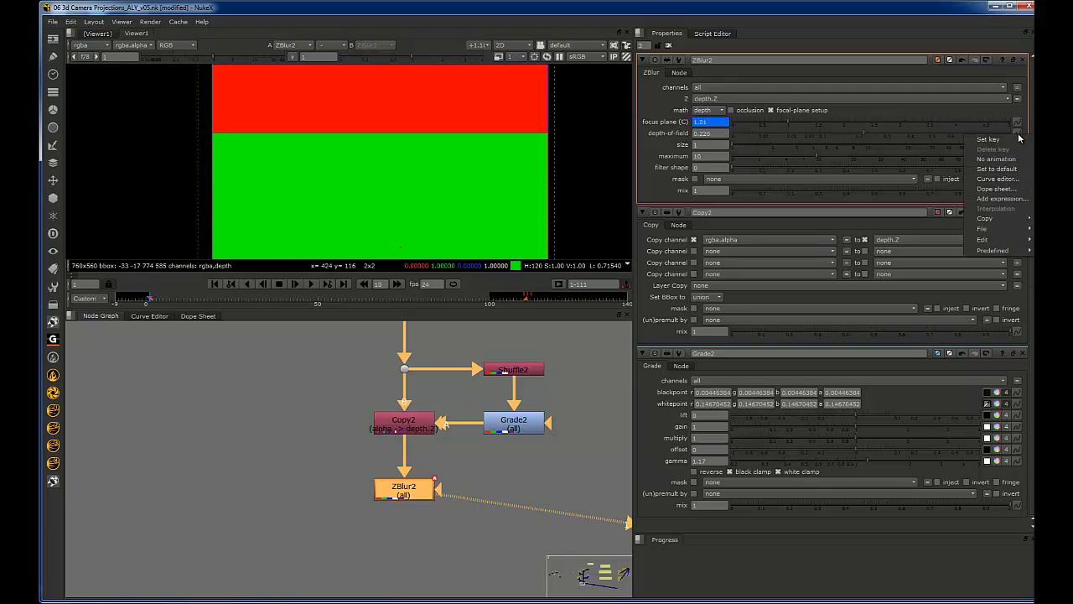
pyautogui.click(989, 139)
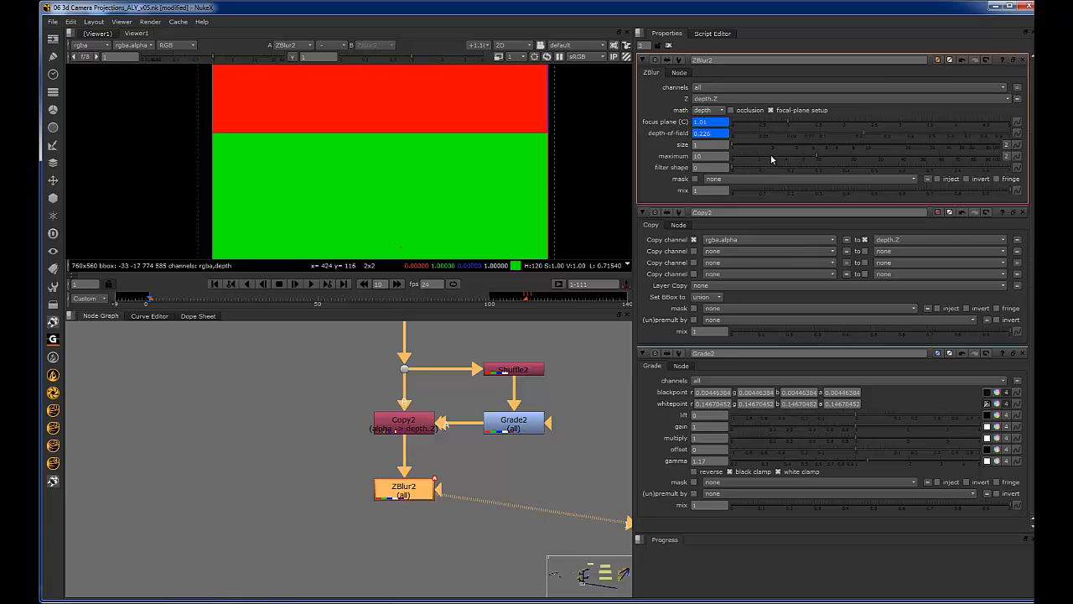
# Step: Set ZBlur2's size and maximum to 20 and turn off focal-plane setup to show the blurred image
pyautogui.doubleClick(699, 156)
pyautogui.doubleClick(711, 144)
pyautogui.click(706, 156)
pyautogui.press('Return')
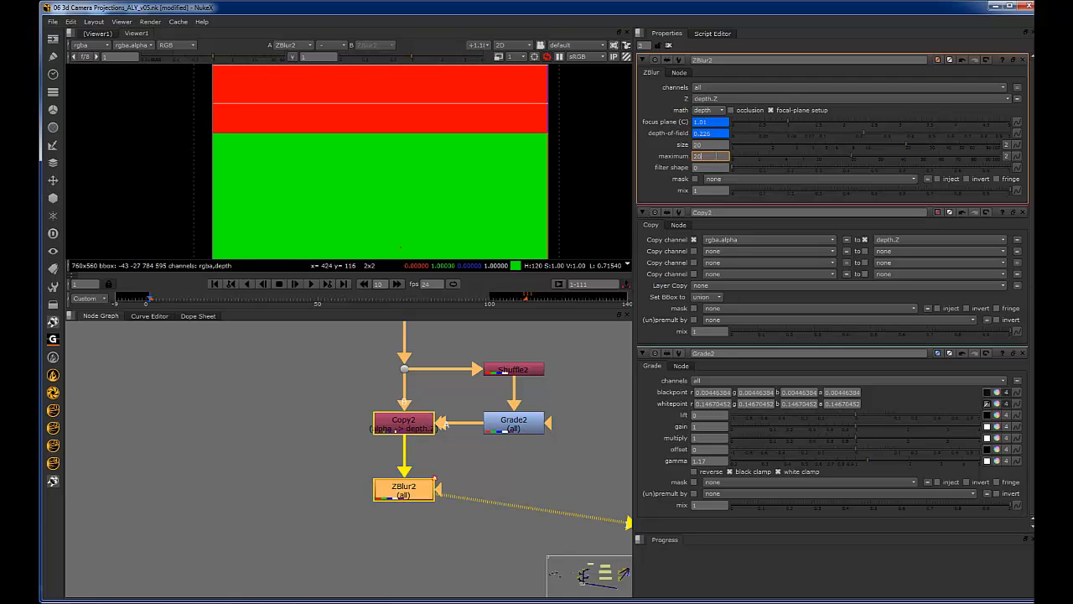
pyautogui.click(771, 110)
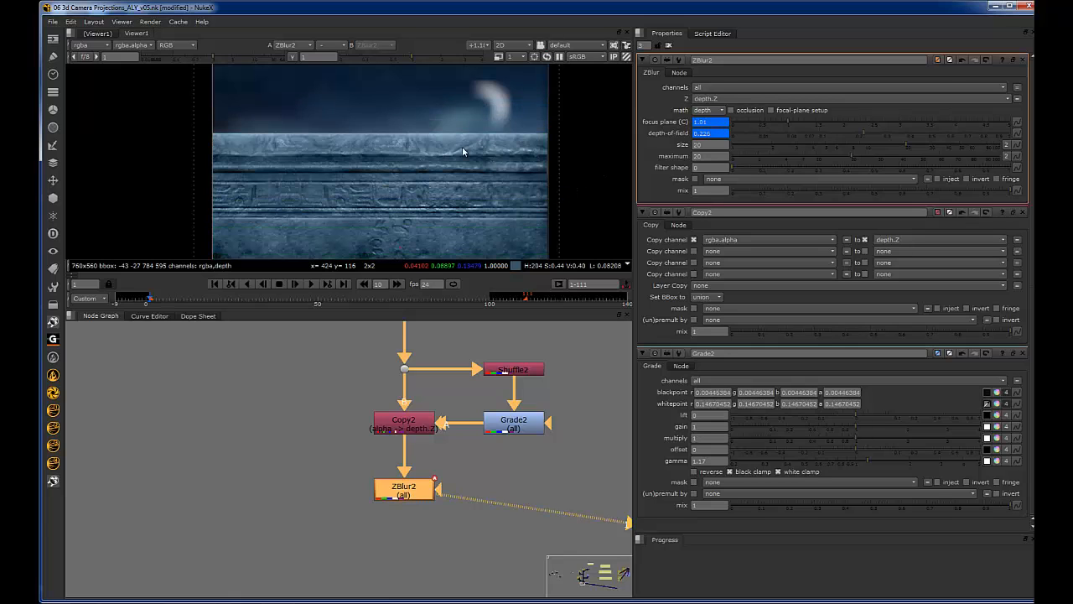
# Step: Reduce ZBlur2's size to 10 and maximum to 12, and keyframe the maximum at frame 1
pyautogui.click(697, 144)
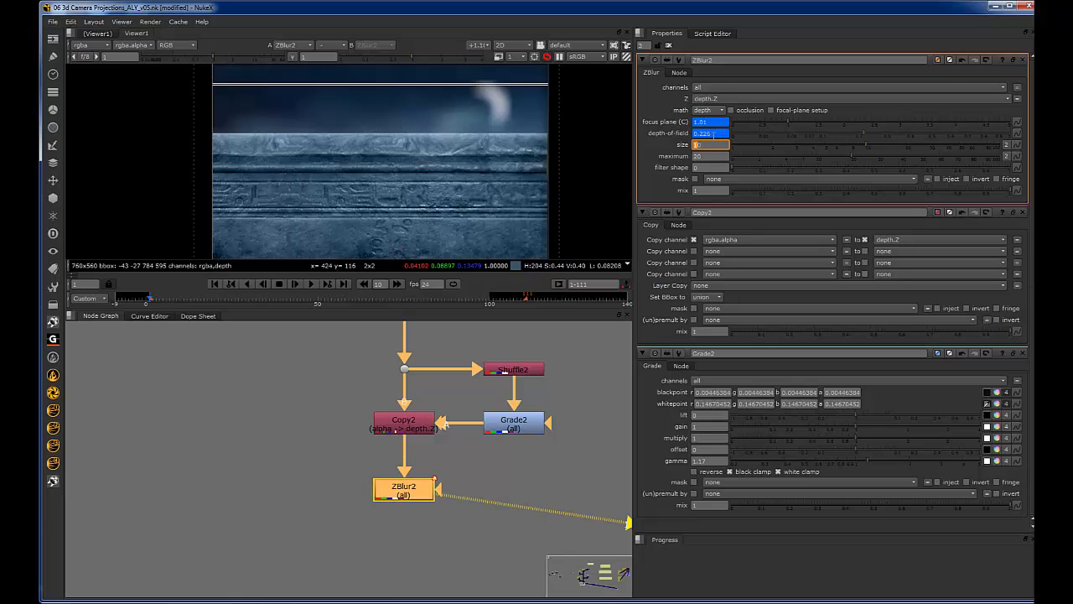
pyautogui.click(718, 155)
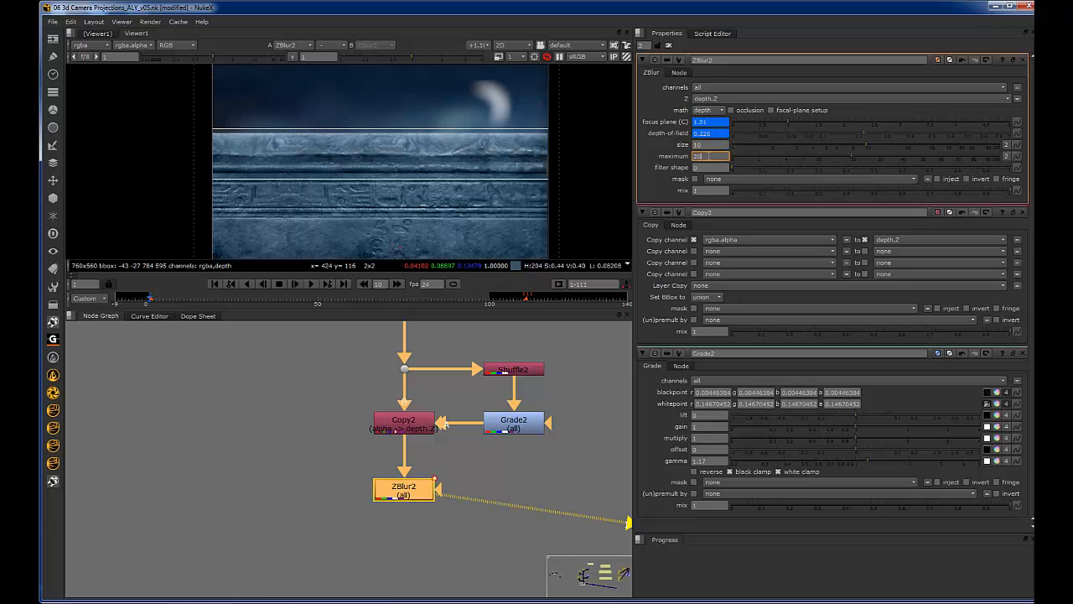
pyautogui.press('Left')
pyautogui.press('Down')
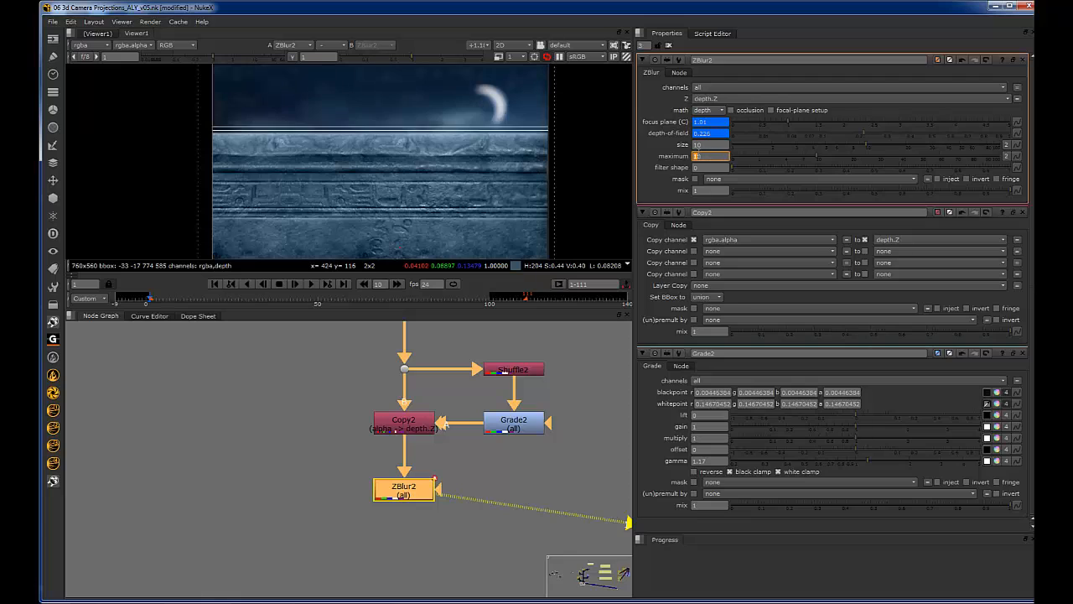
pyautogui.press('Up')
pyautogui.press('Up')
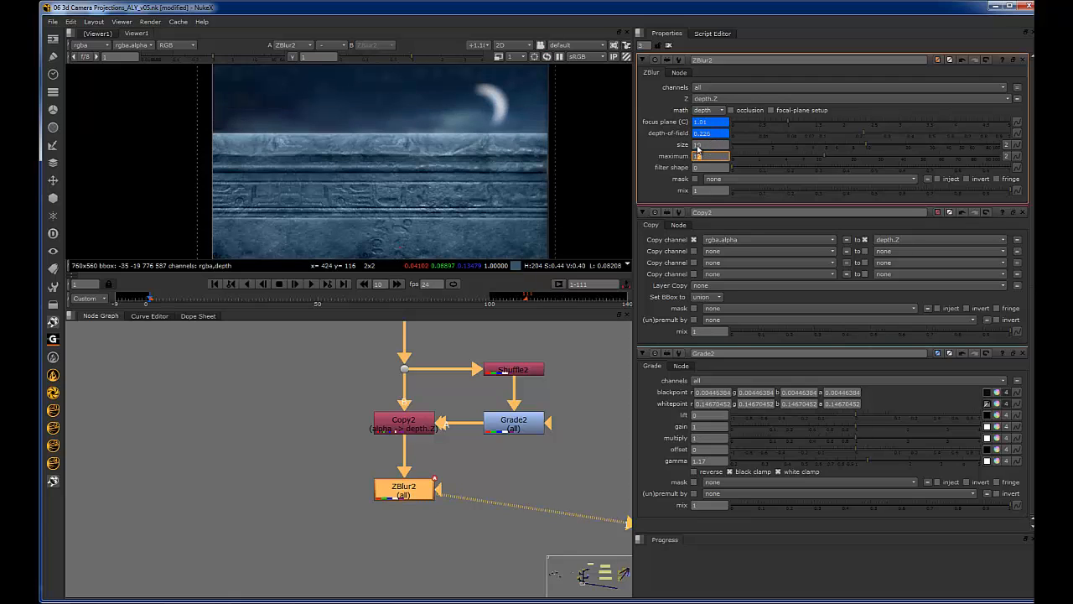
pyautogui.click(1016, 156)
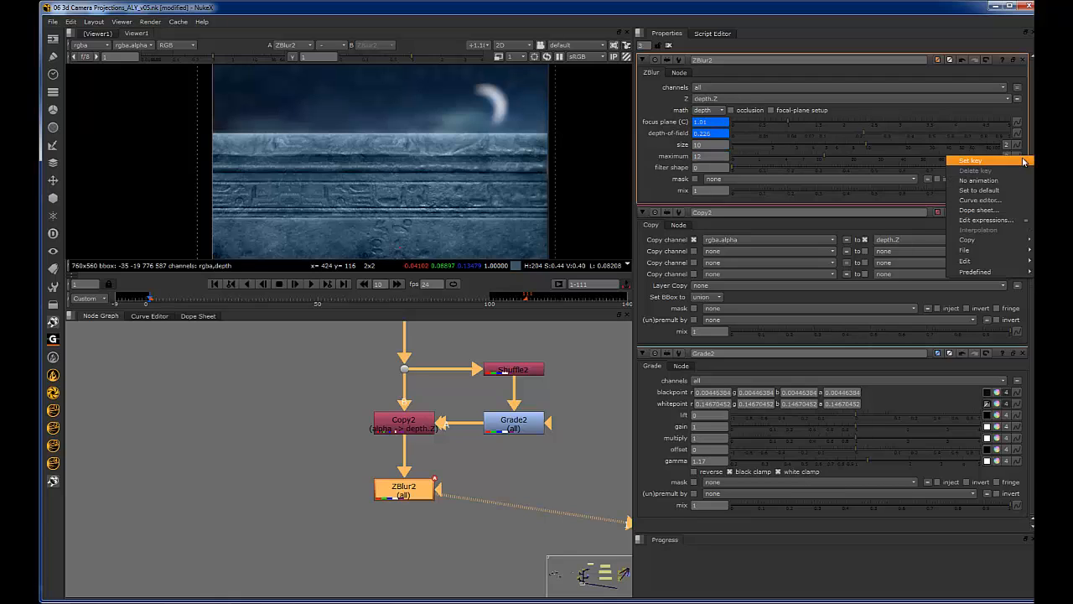
pyautogui.click(1006, 159)
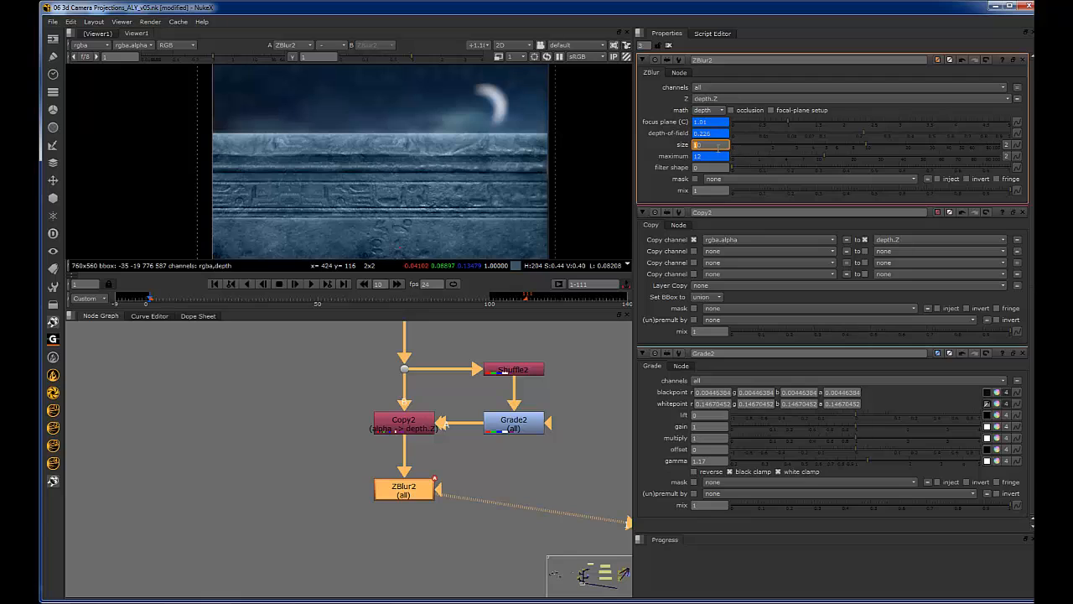
pyautogui.press('Up')
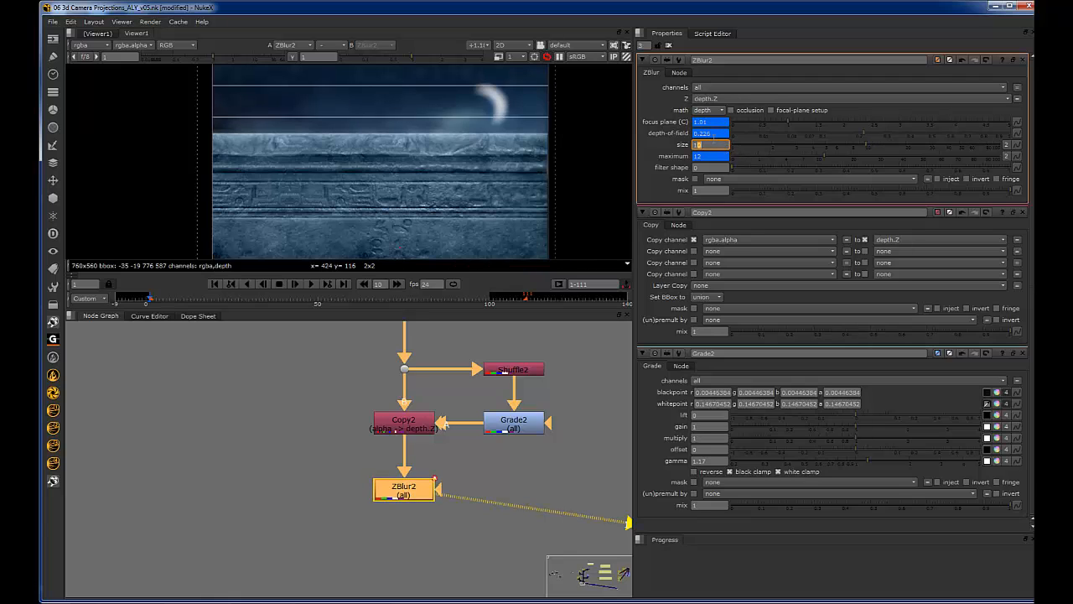
# Step: At frame 80, raise ZBlur2's depth-of-field to 2.025
pyautogui.click(421, 304)
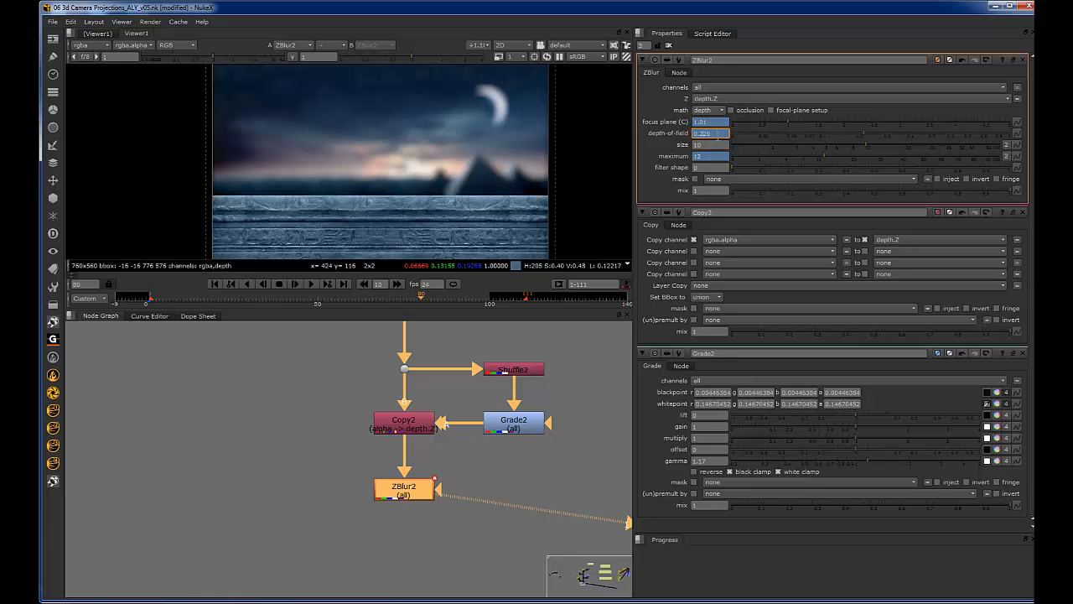
pyautogui.press('Up')
pyautogui.press('Up')
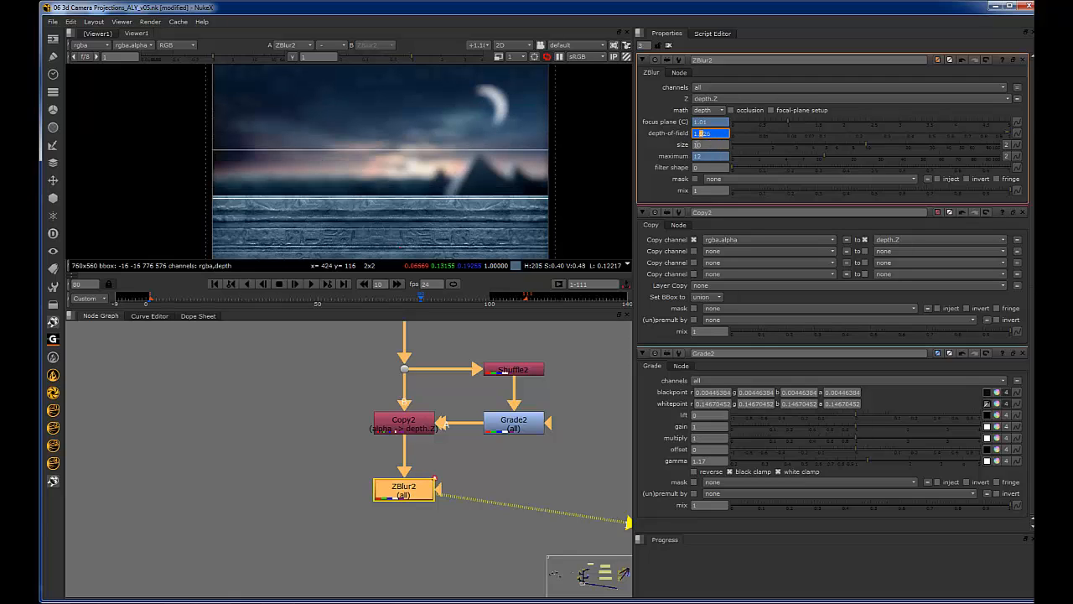
pyautogui.click(714, 121)
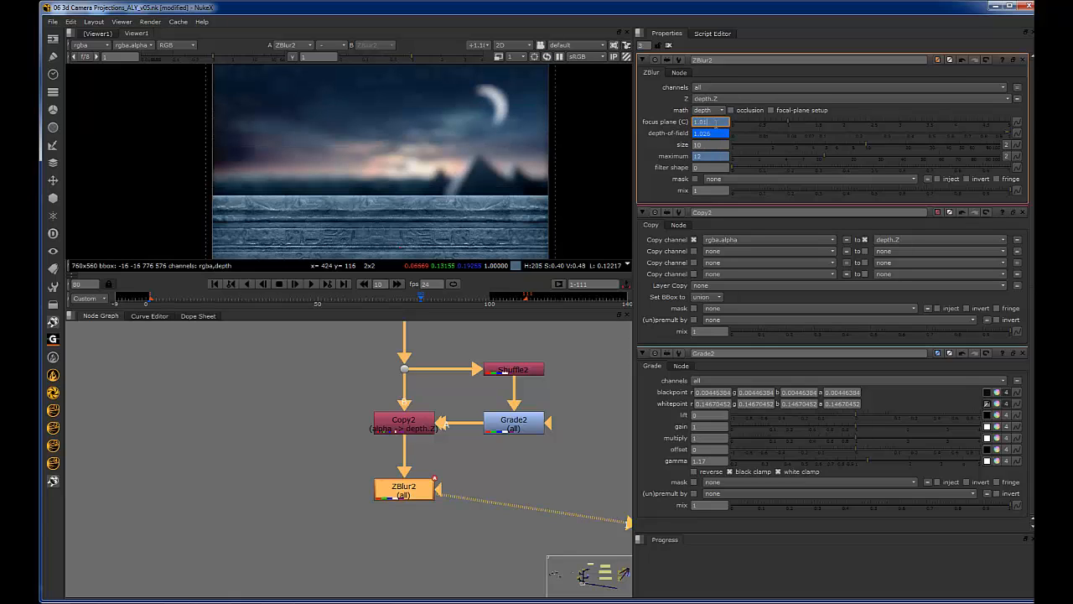
pyautogui.click(715, 134)
pyautogui.press('Up')
# Step: Set ZBlur2's focus plane to 2.01 and its depth-of-field to 4.025 at frame 80
pyautogui.click(714, 123)
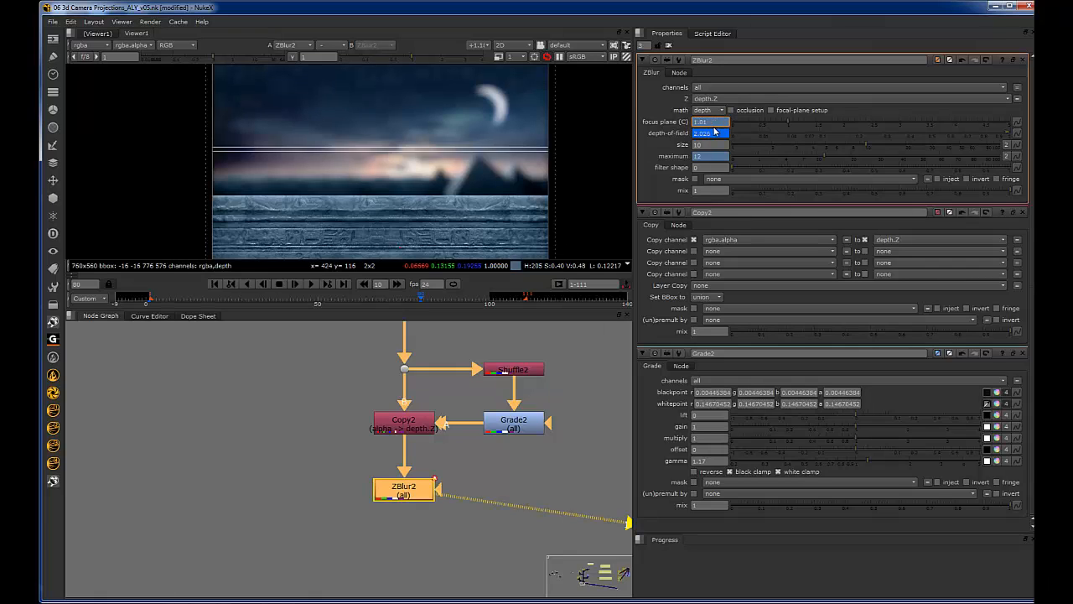
pyautogui.press('Up')
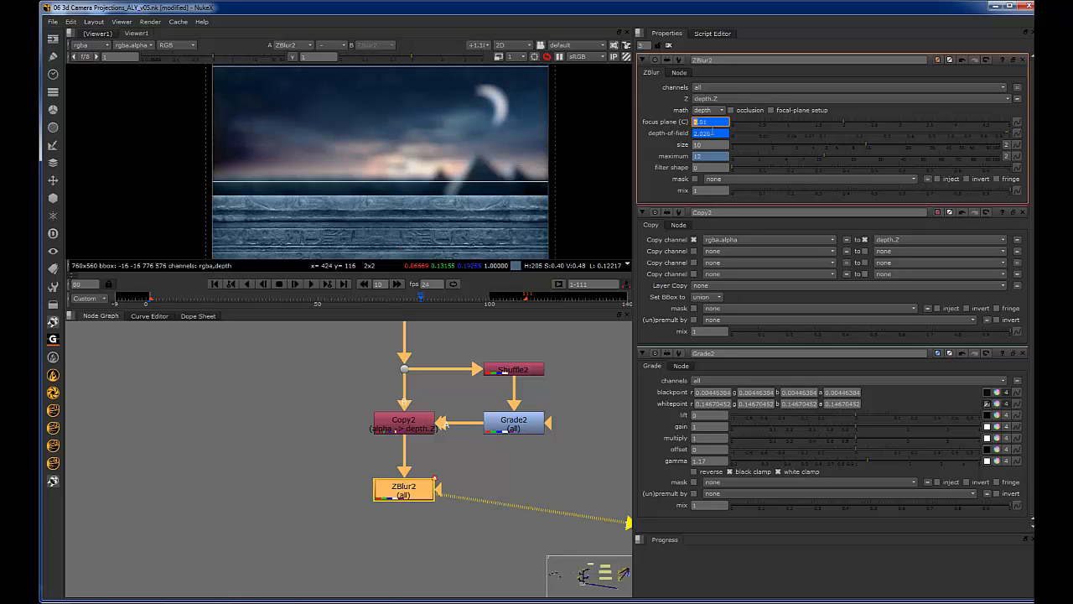
pyautogui.press('Up')
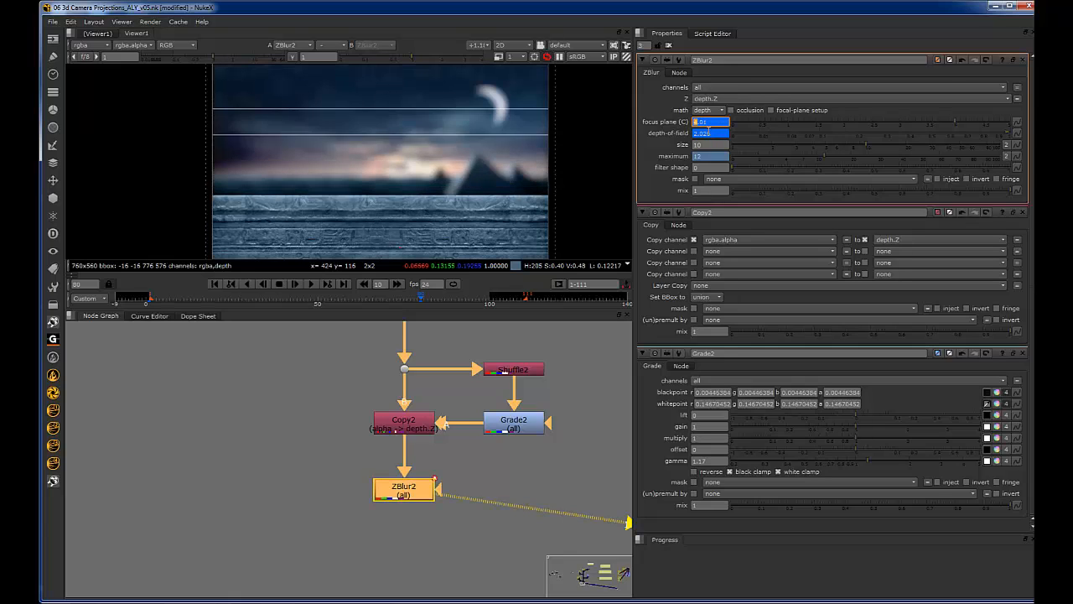
pyautogui.press('Down')
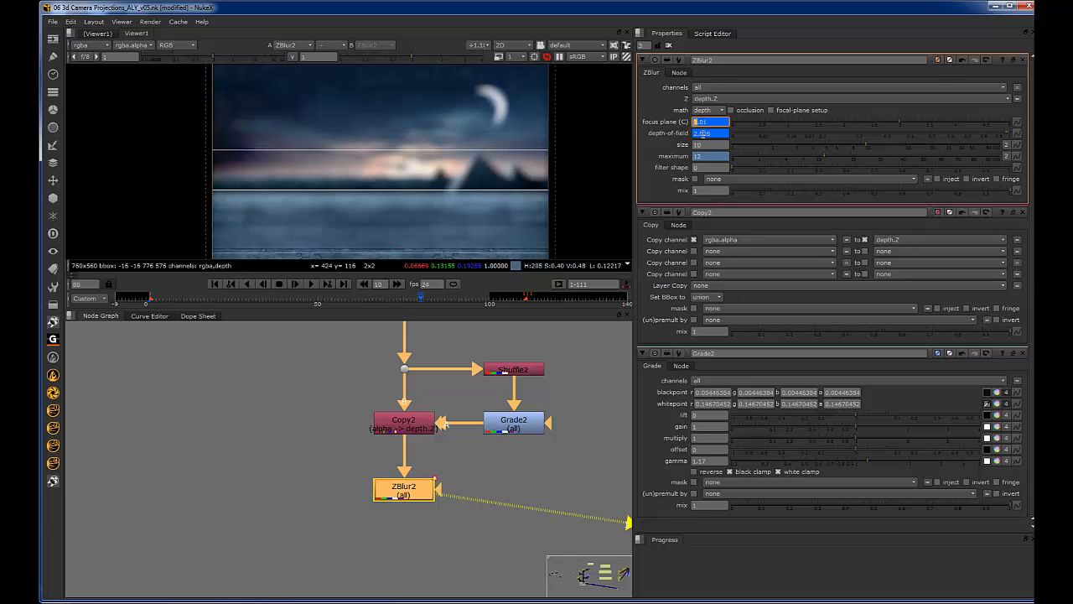
pyautogui.press('Down')
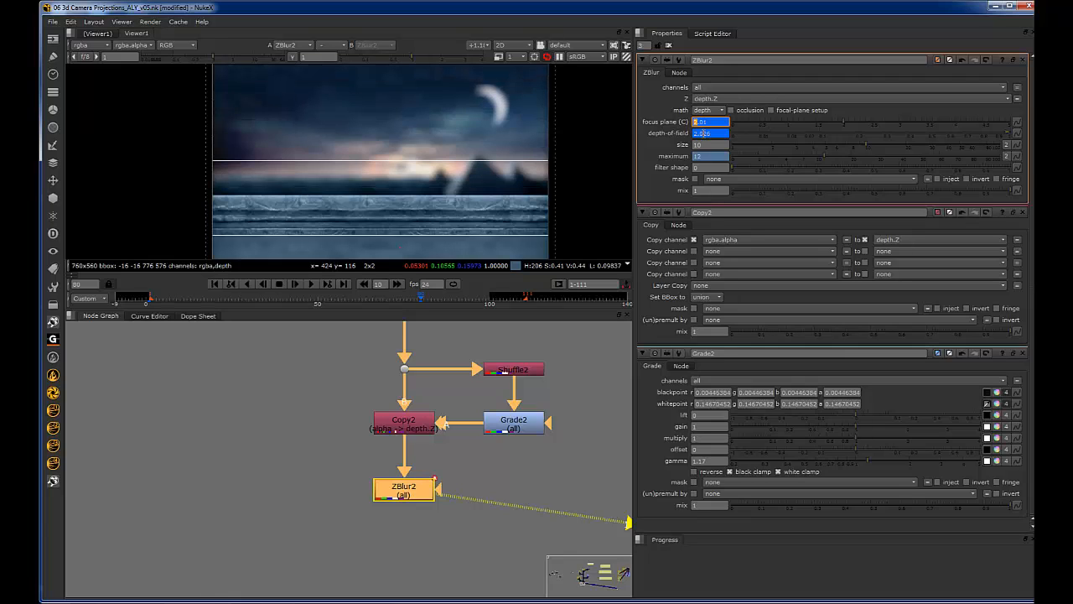
pyautogui.click(715, 134)
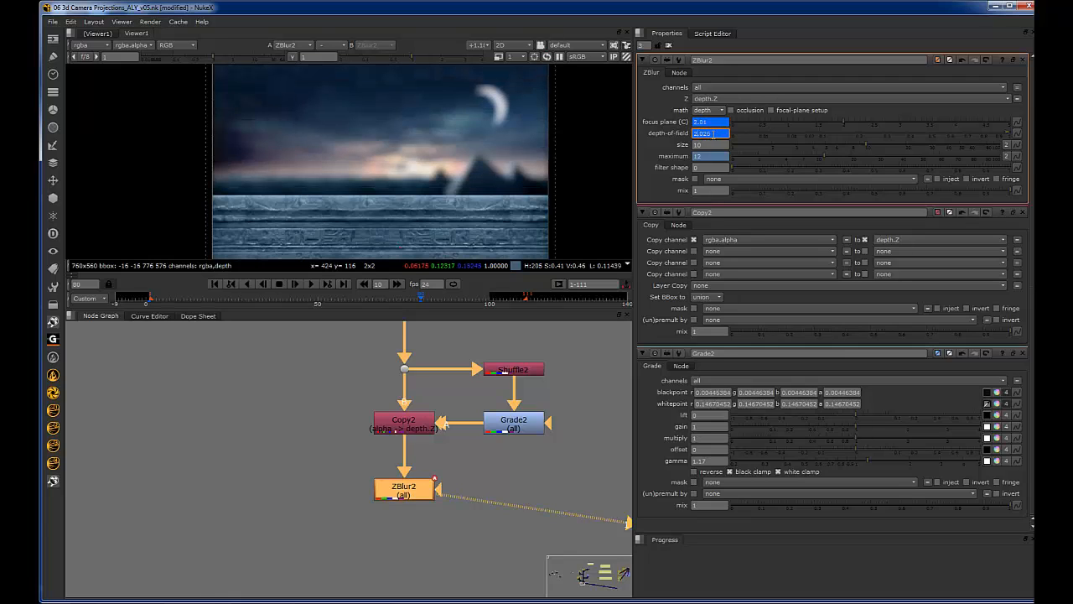
pyautogui.press('Up')
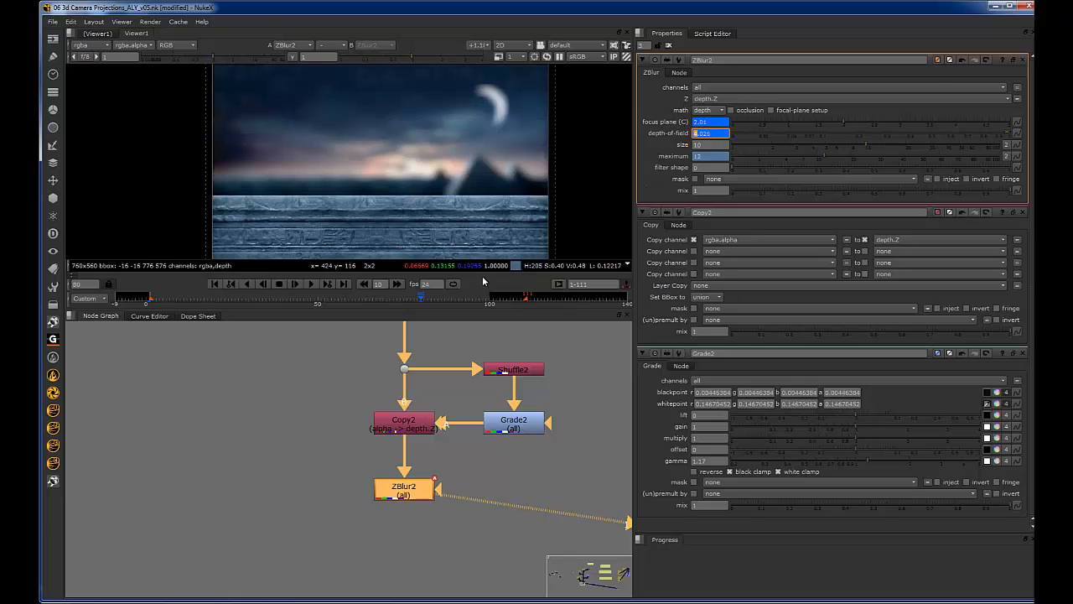
# Step: Set ZBlur2's maximum to 0 at frame 80 so the blur fades out by that frame
pyautogui.click(709, 156)
pyautogui.write('2')
pyautogui.press('Return')
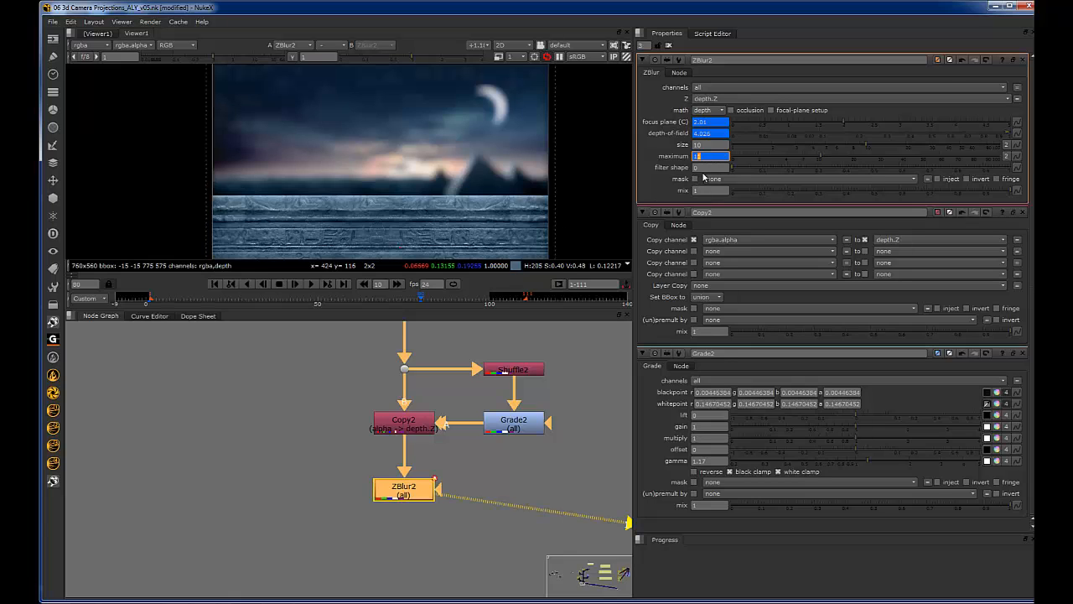
pyautogui.write('0')
pyautogui.press('Return')
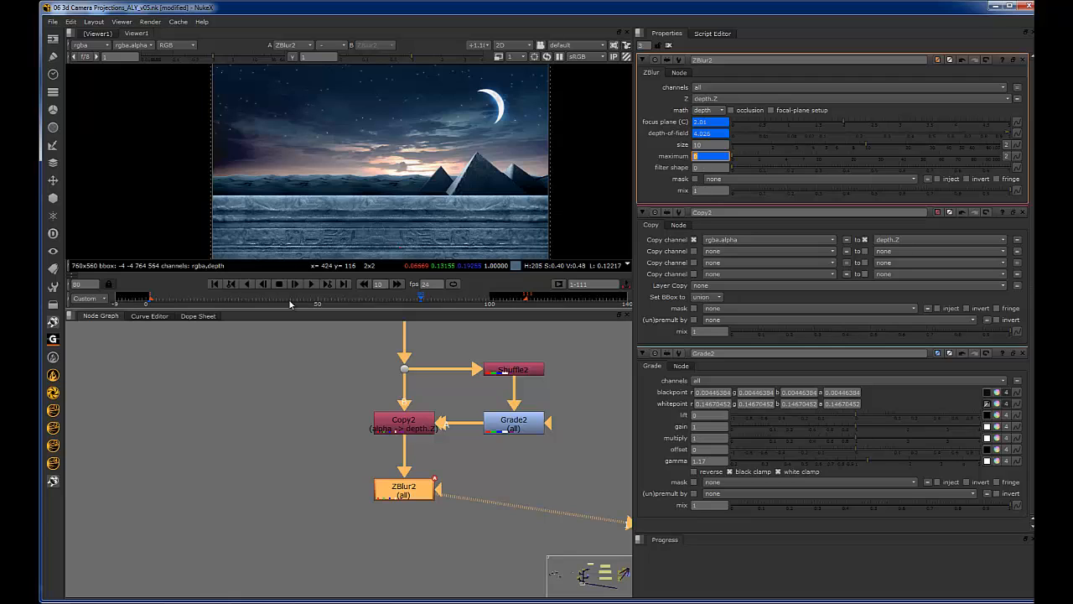
# Step: Return to frame 1 and set the viewer's downscale factor to 2 for faster rendering
pyautogui.click(217, 285)
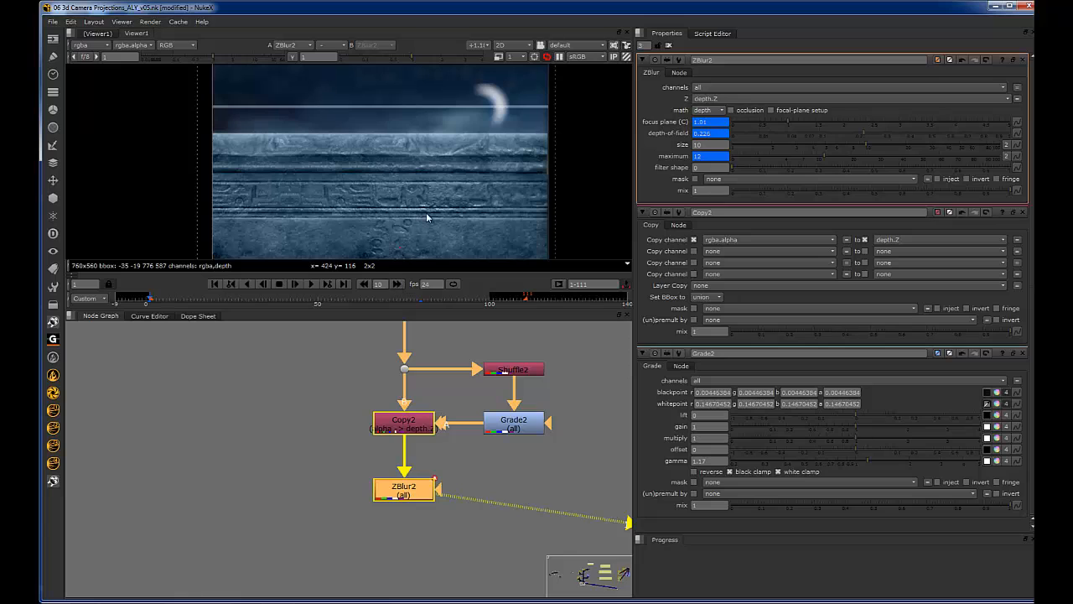
pyautogui.click(512, 56)
pyautogui.click(528, 81)
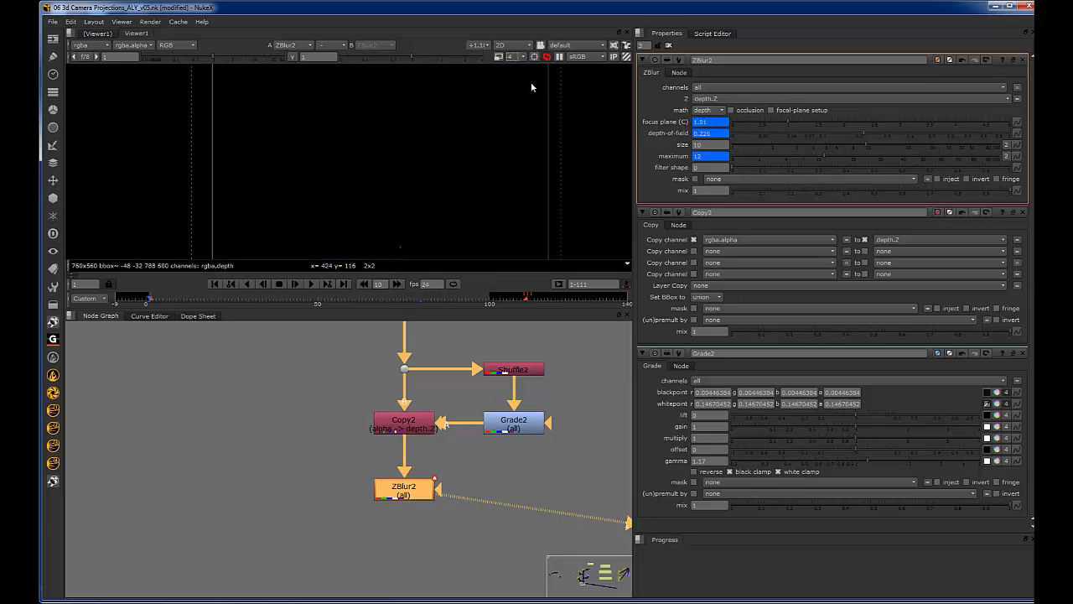
pyautogui.click(513, 56)
pyautogui.click(525, 45)
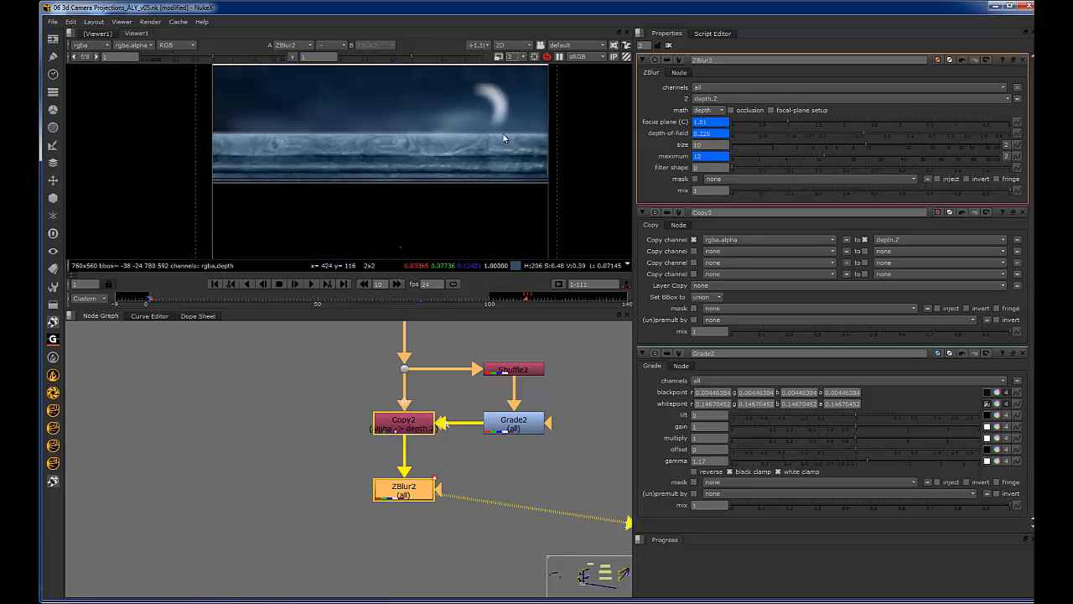
# Step: Enable the viewer's region of interest and resize it around the sky and the upper part of the wall
pyautogui.click(535, 59)
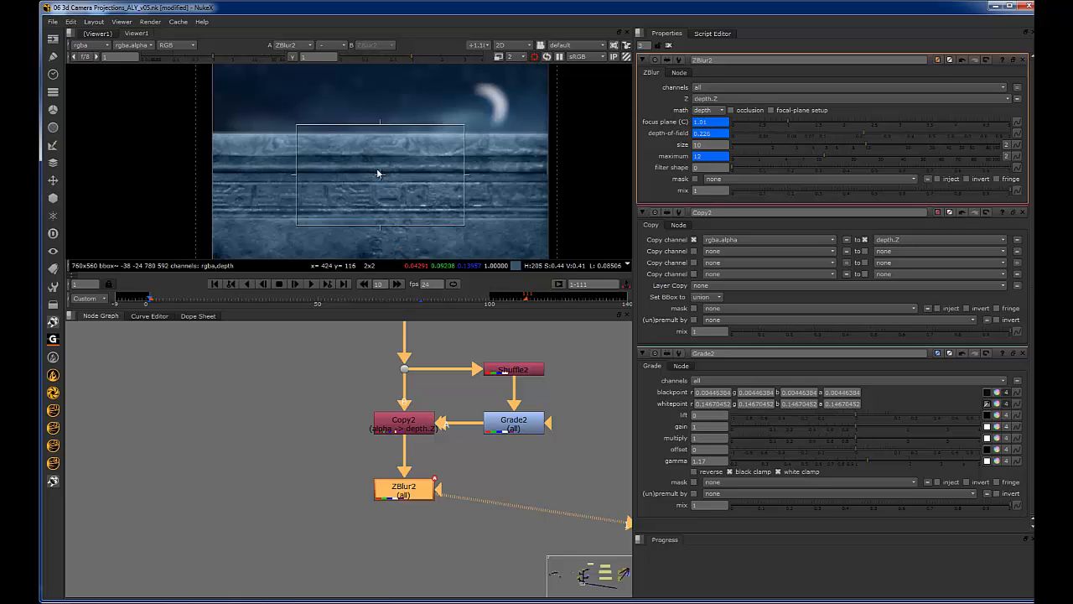
pyautogui.moveTo(379, 172); pyautogui.dragTo(281, 95)
pyautogui.moveTo(365, 146); pyautogui.dragTo(588, 176)
pyautogui.moveTo(488, 119); pyautogui.dragTo(487, 161, button='middle')
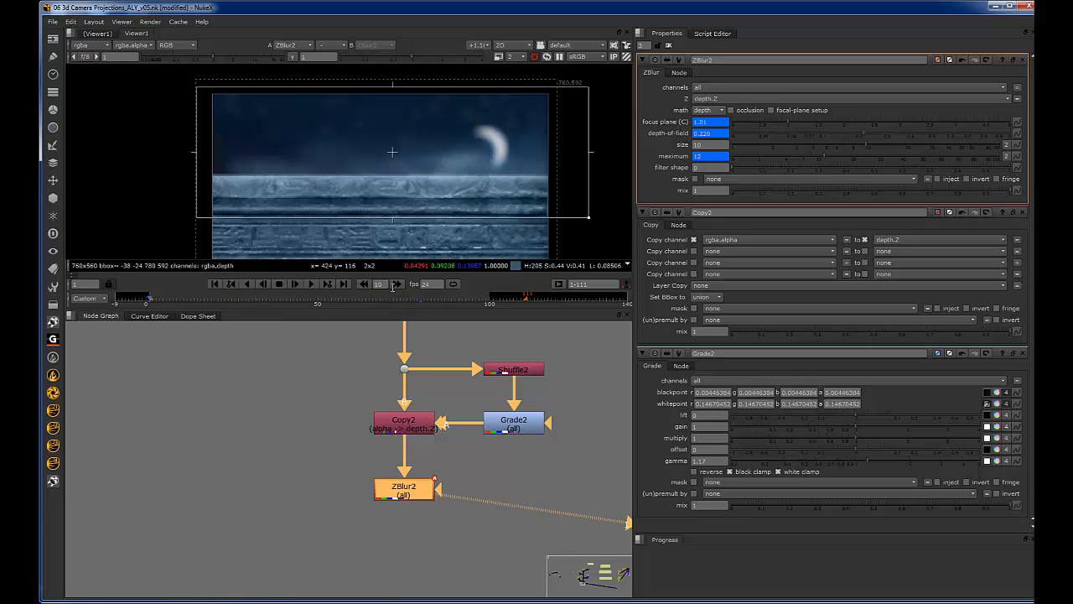
# Step: Examine the focus change at successive frames up to frame 80, extending the region of interest downward over more of the wall
pyautogui.click(185, 303)
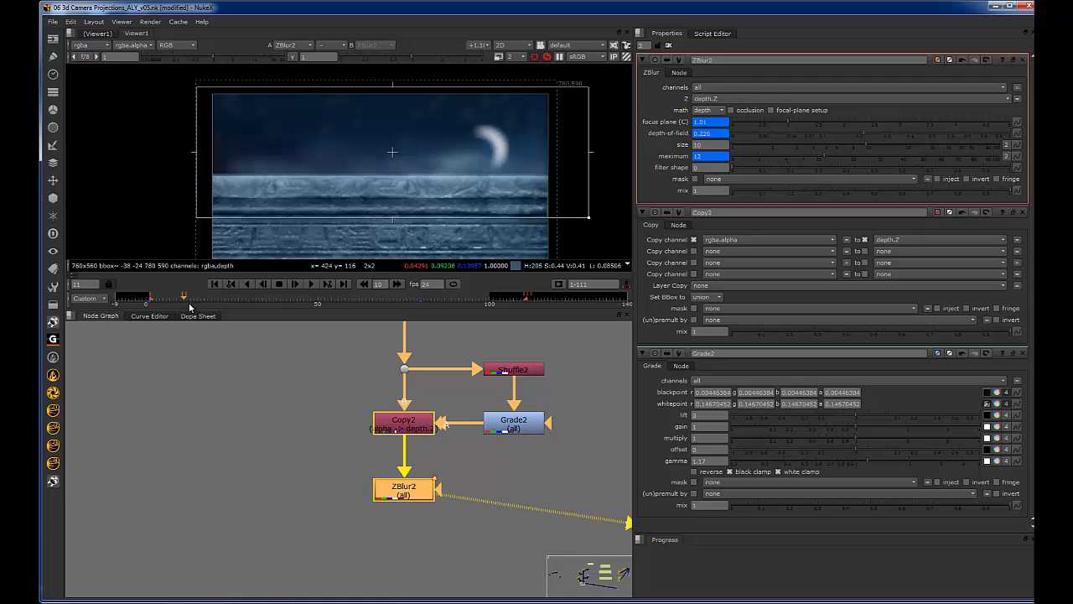
pyautogui.click(250, 301)
pyautogui.click(298, 304)
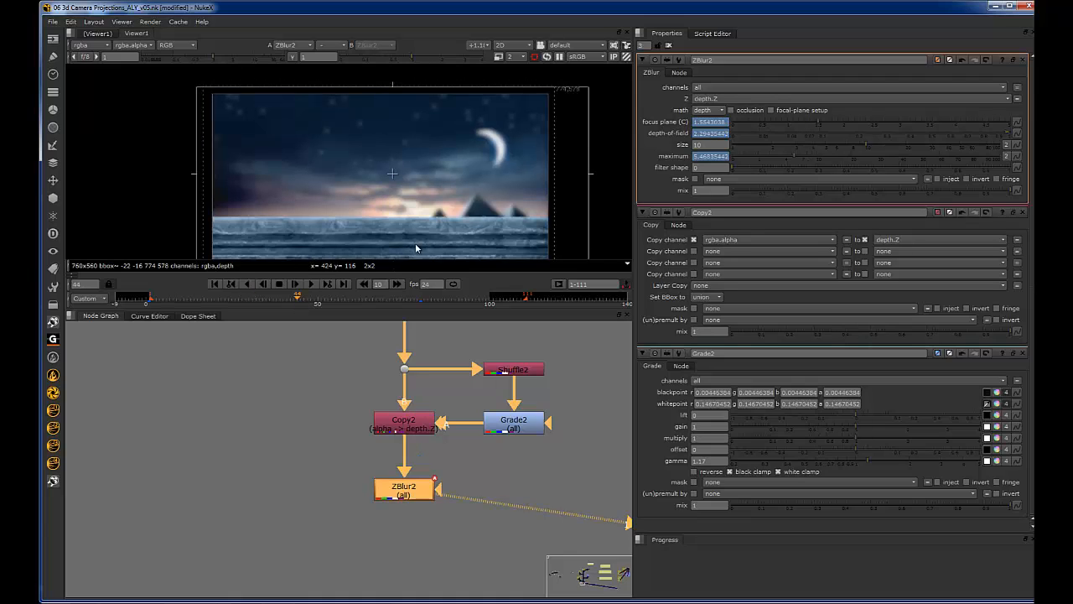
pyautogui.click(309, 287)
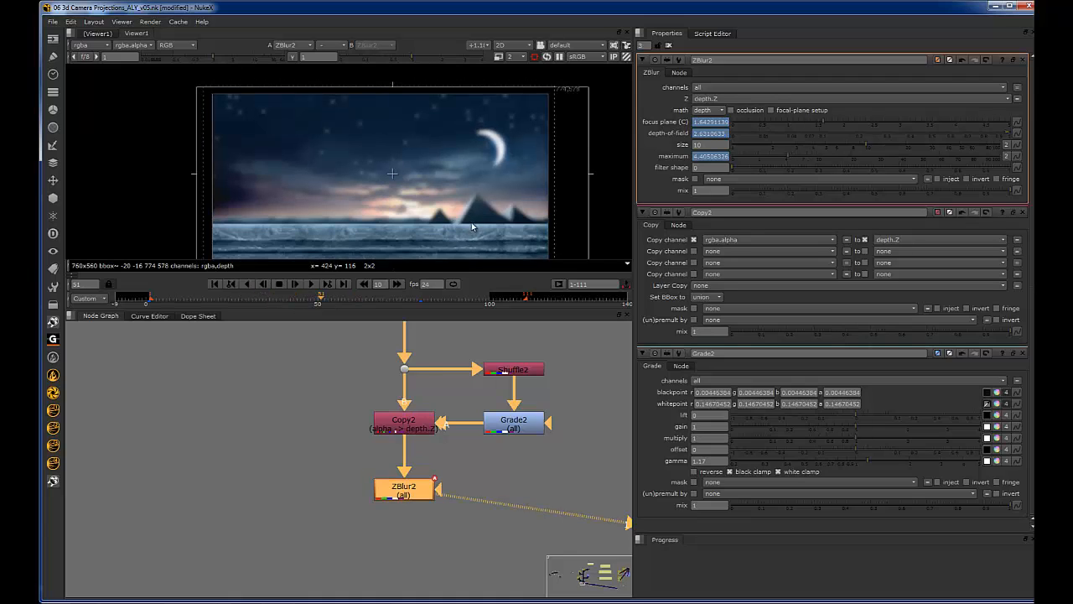
pyautogui.moveTo(441, 226); pyautogui.dragTo(451, 224, button='middle')
pyautogui.moveTo(405, 234); pyautogui.dragTo(405, 242)
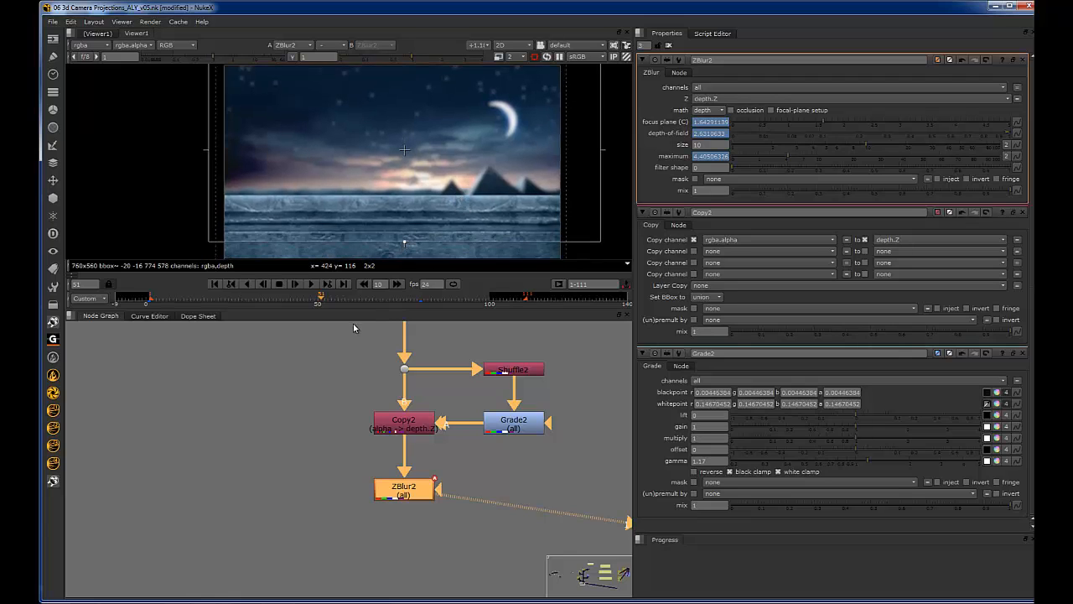
pyautogui.click(377, 300)
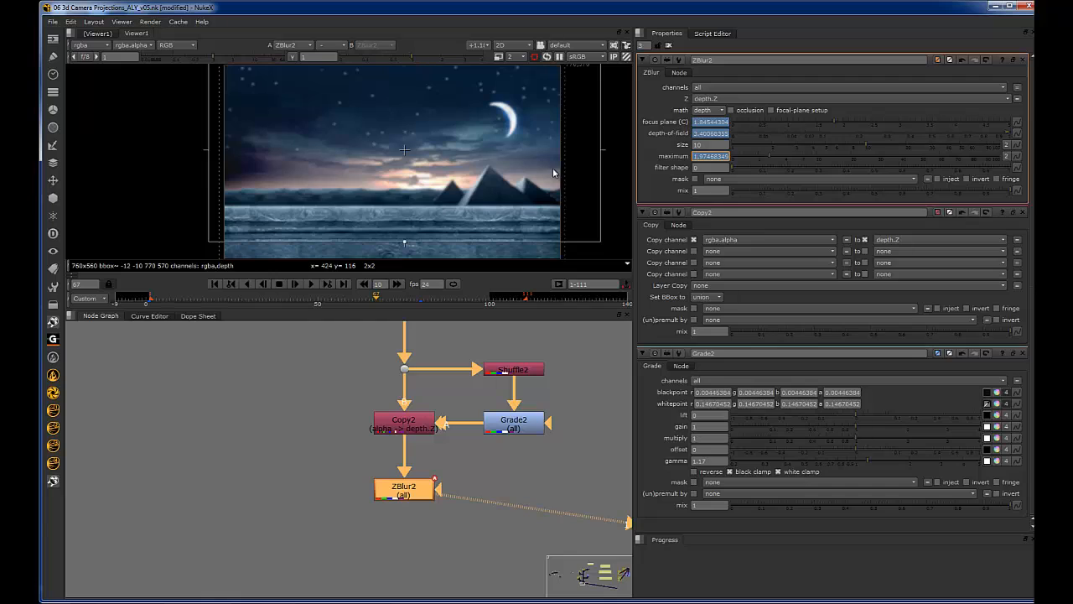
pyautogui.click(419, 298)
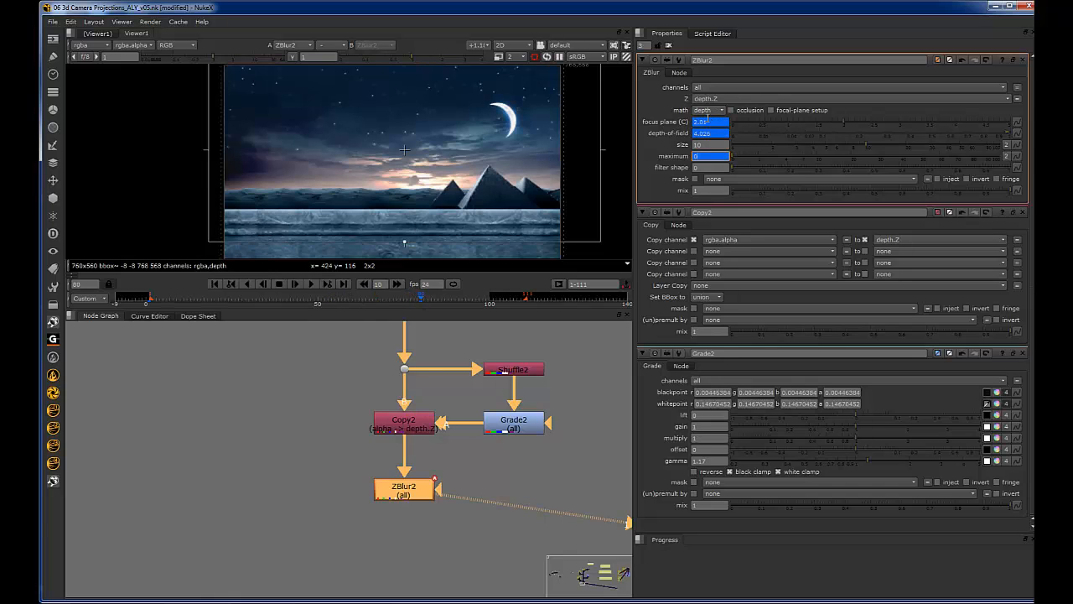
# Step: Set ZBlur2's focus plane to 1.51 at frame 80 and check the focus change at several frames between 20 and 80
pyautogui.click(718, 123)
pyautogui.click(338, 299)
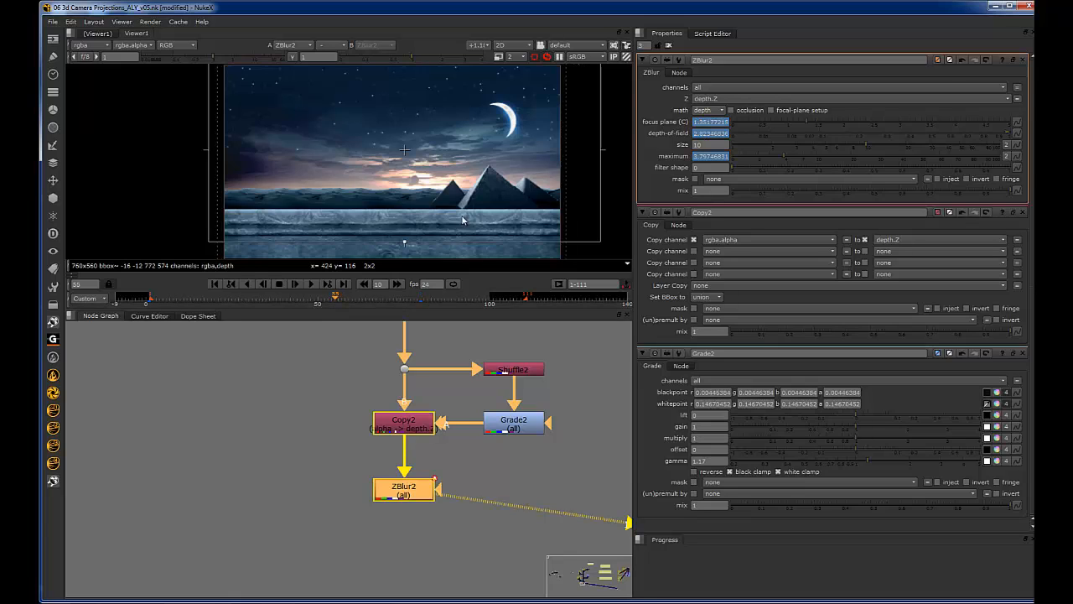
pyautogui.click(215, 299)
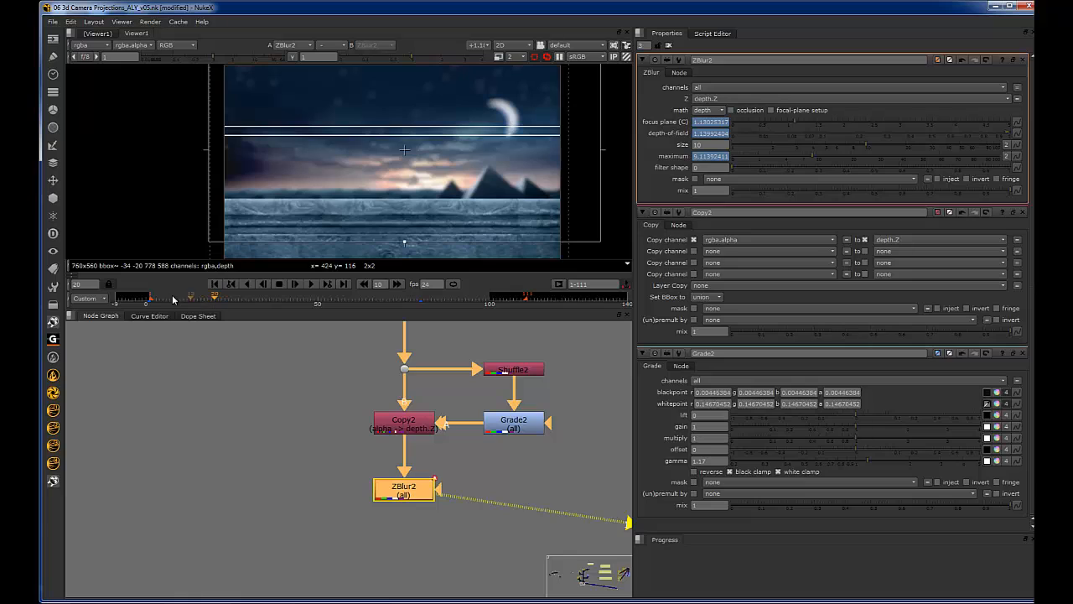
pyautogui.click(306, 300)
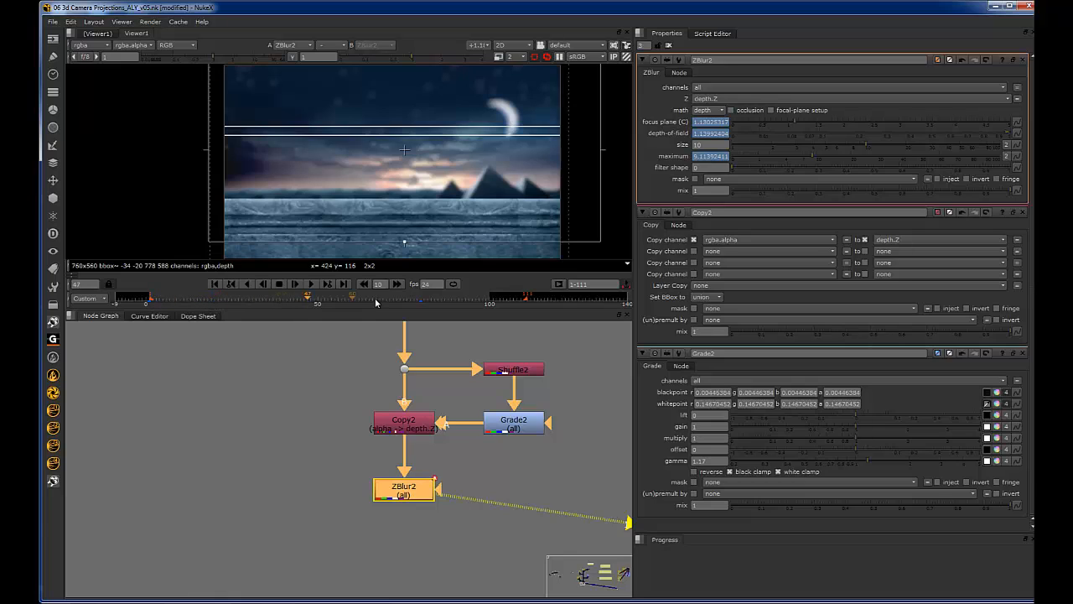
pyautogui.click(417, 300)
pyautogui.click(138, 299)
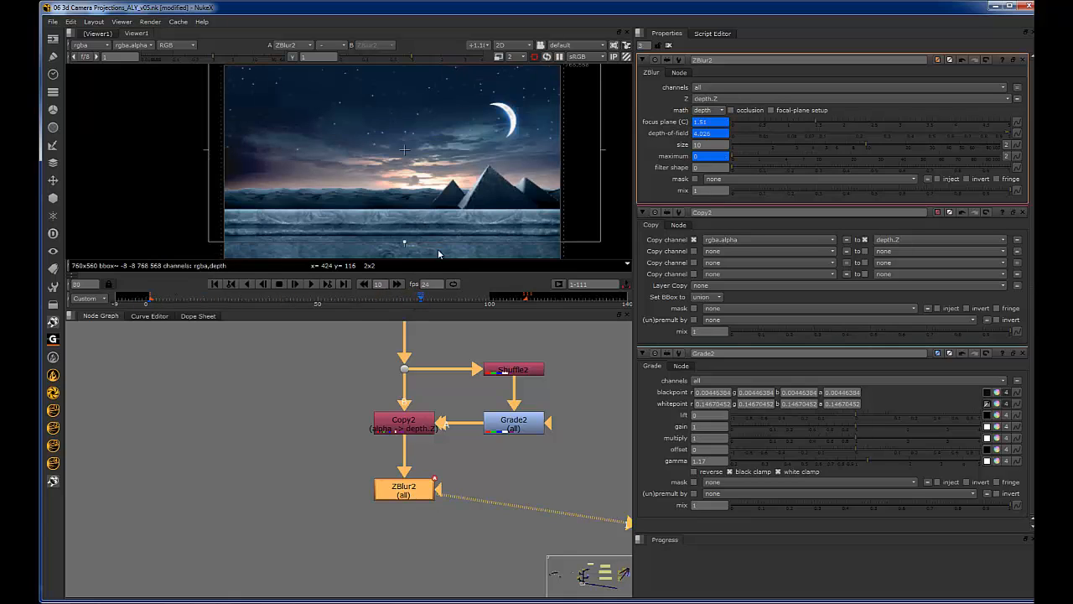
pyautogui.scroll(3, 507, 185)
pyautogui.scroll(-5, 507, 185)
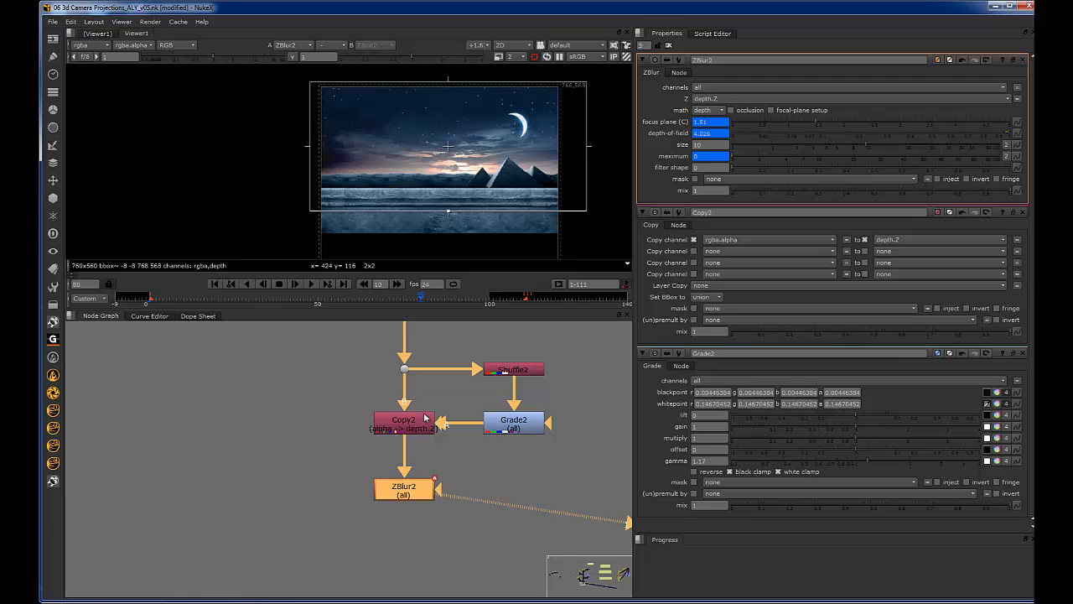
pyautogui.scroll(-6, 425, 417)
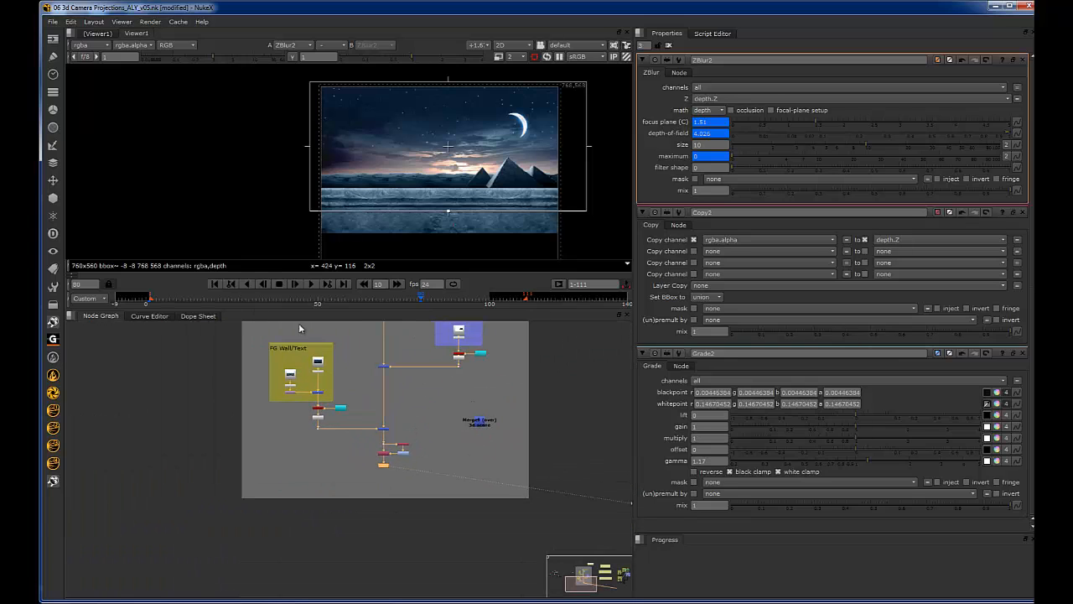
pyautogui.click(246, 299)
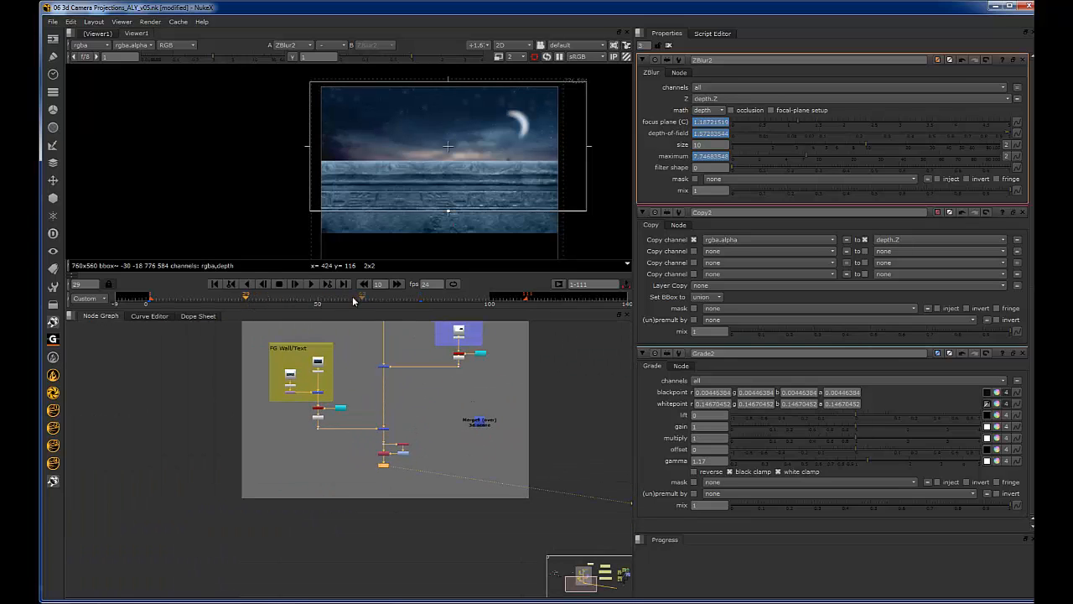
# Step: Add a new Write node directly below ZBlur2
pyautogui.scroll(5, 411, 458)
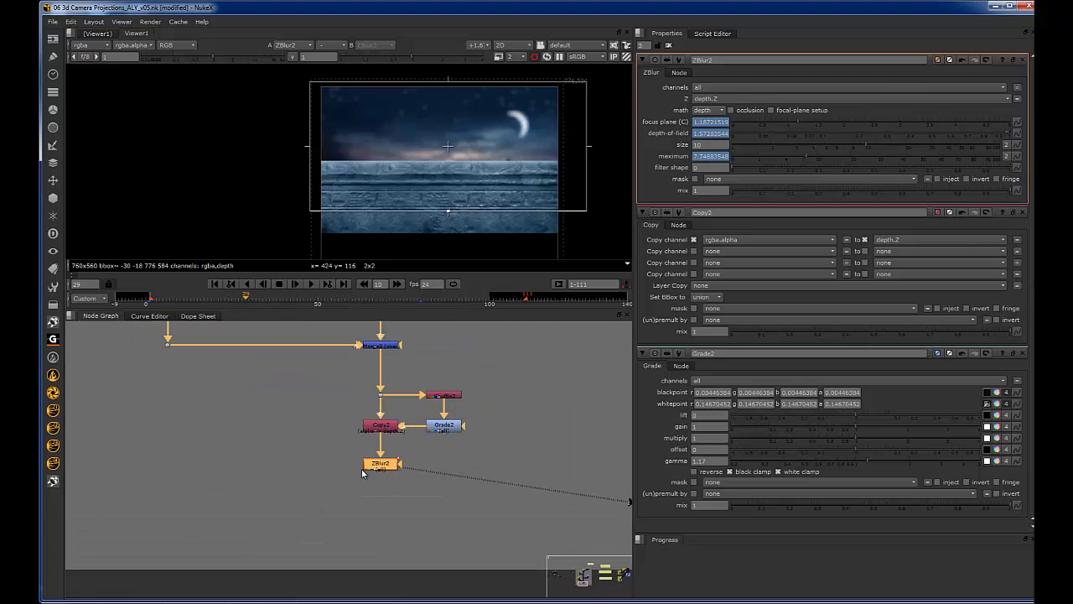
pyautogui.press('w')
pyautogui.moveTo(382, 486); pyautogui.dragTo(382, 496)
pyautogui.scroll(-10, 383, 494)
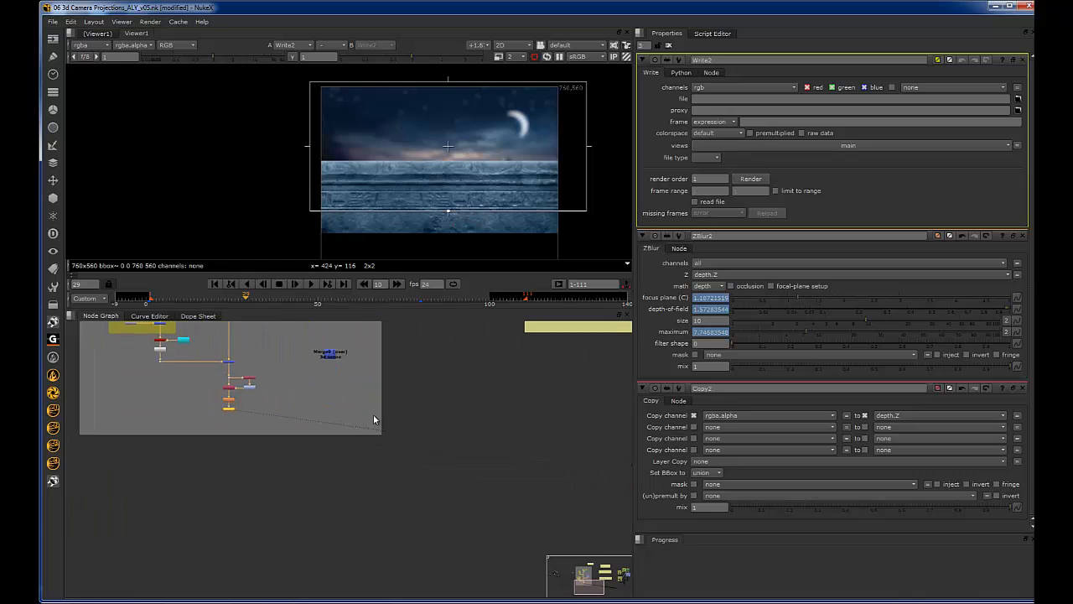
# Step: Replace the blank Write node below ZBlur2 with a copy of the existing FinalRender EXR Write node and view its output
pyautogui.scroll(5, 499, 415)
pyautogui.click(539, 389)
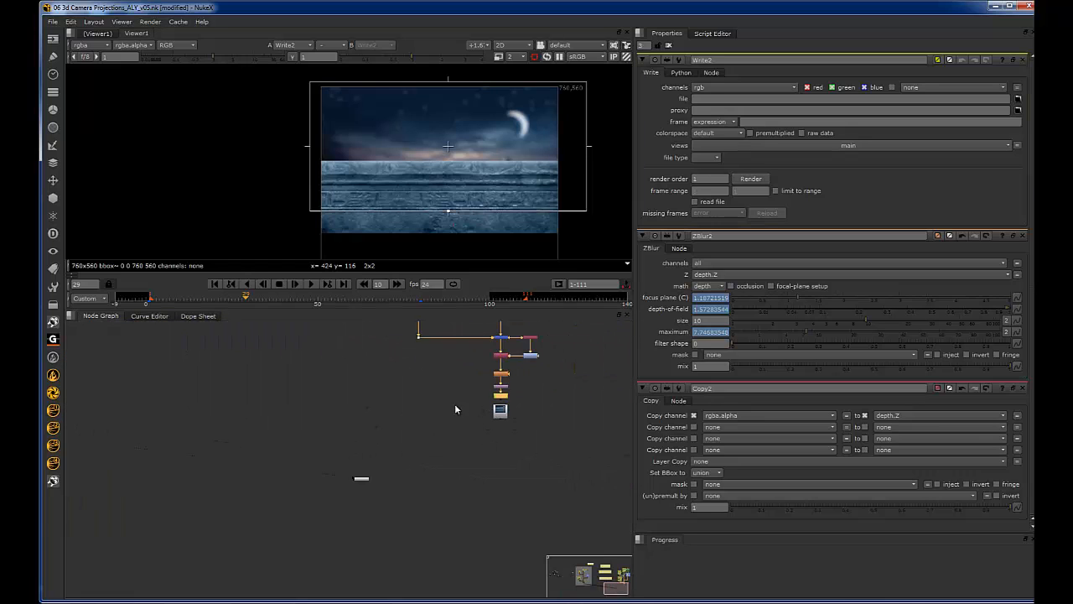
pyautogui.scroll(-5, 445, 401)
pyautogui.moveTo(142, 415); pyautogui.dragTo(468, 427, button='middle')
pyautogui.scroll(5, 375, 396)
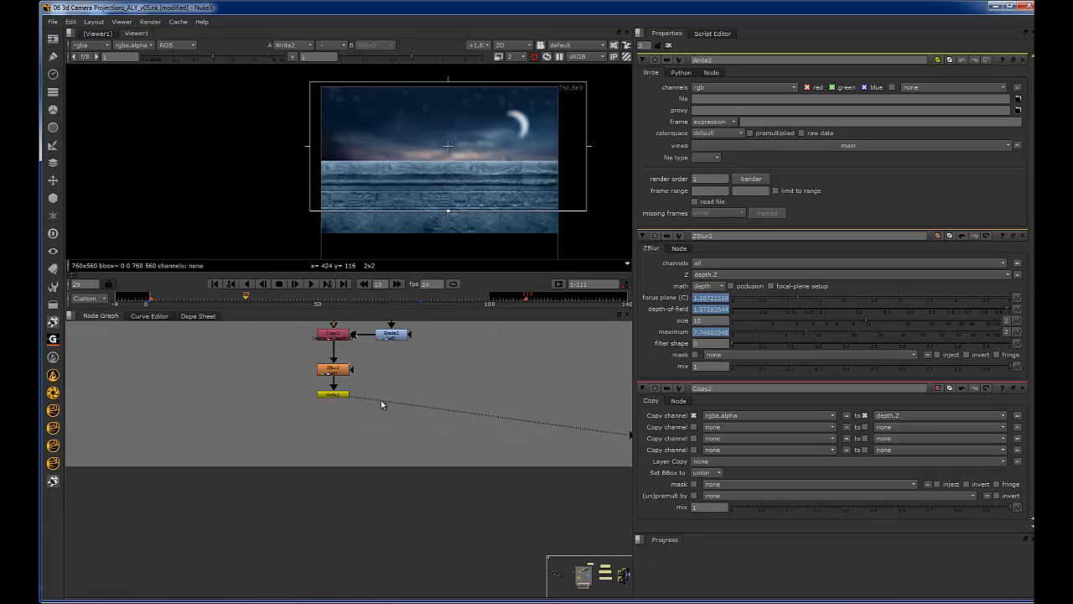
pyautogui.click(381, 401)
pyautogui.hotkey('ctrl', 'v')
pyautogui.moveTo(295, 426); pyautogui.dragTo(334, 404)
pyautogui.press('Delete')
pyautogui.doubleClick(333, 405)
pyautogui.press('1')
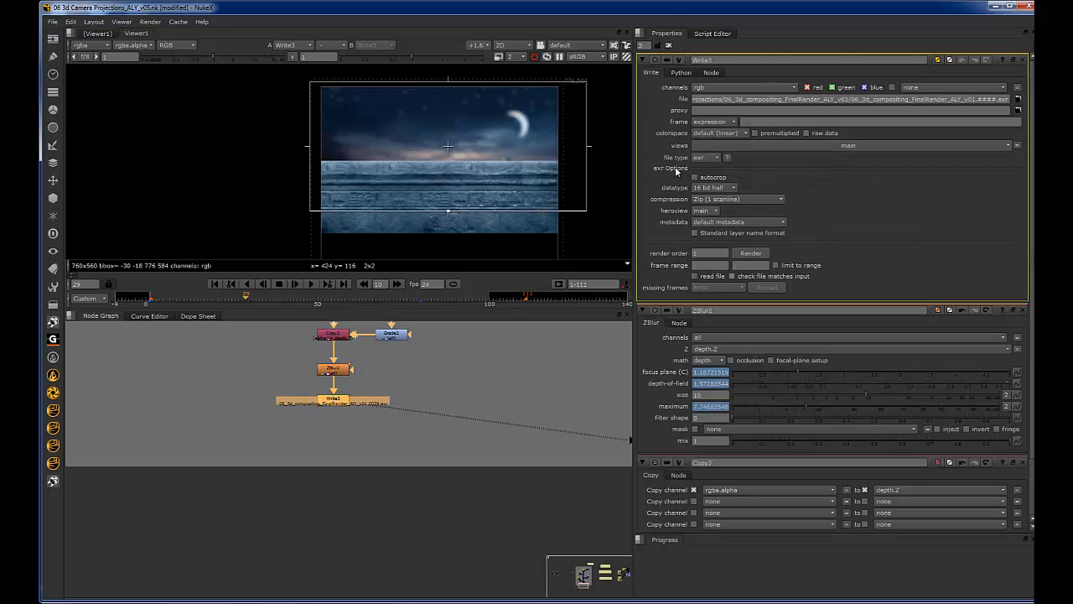
# Step: Compare the final merge before the depth blur with the output of the Write node
pyautogui.scroll(-4, 362, 387)
pyautogui.scroll(-3, 486, 147)
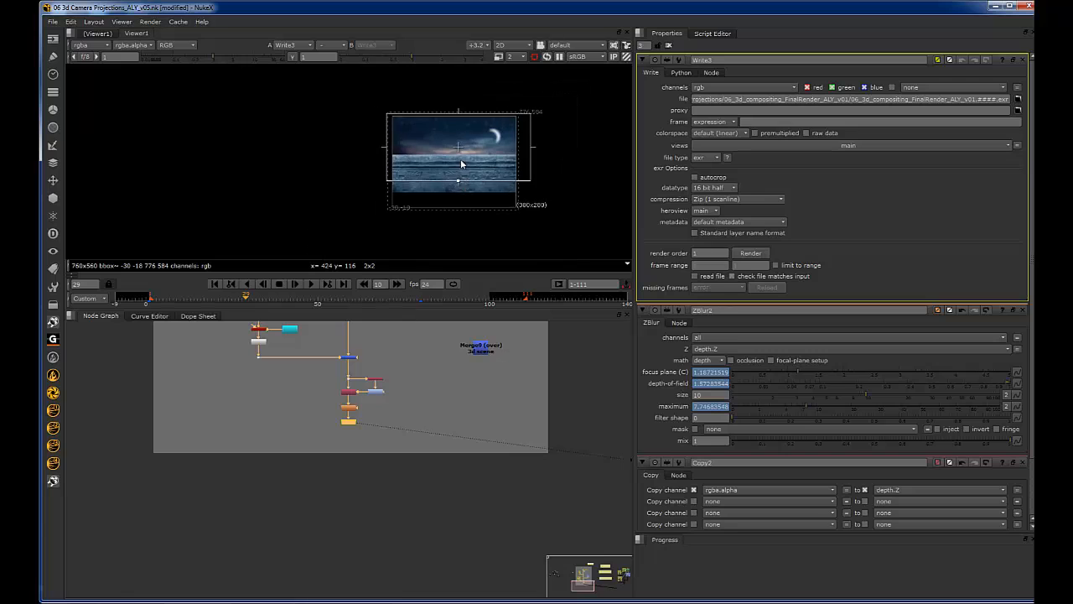
pyautogui.moveTo(372, 345); pyautogui.dragTo(327, 370)
pyautogui.press('1')
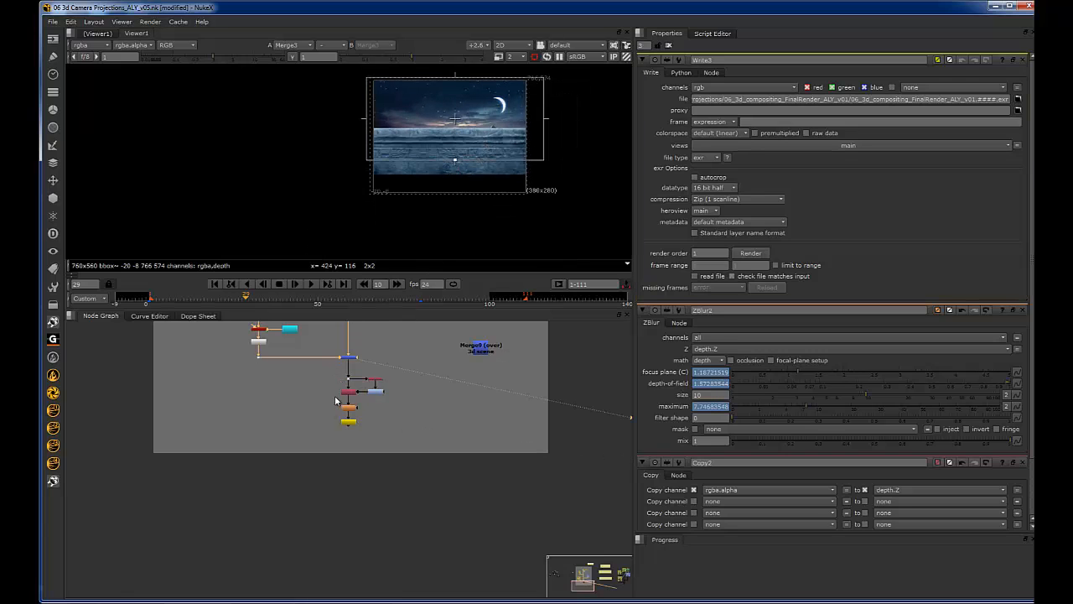
pyautogui.scroll(4, 336, 416)
pyautogui.click(375, 426)
pyautogui.press('1')
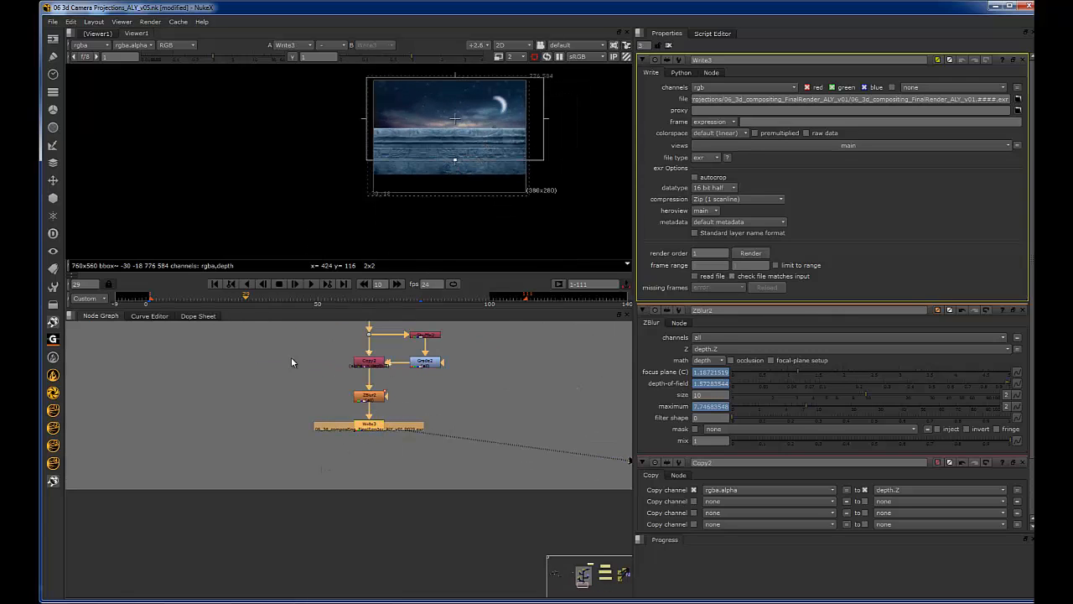
# Step: From frame 1, version the Write node's output file up to v03 and read the rendered EXR sequence in beside it
pyautogui.click(216, 284)
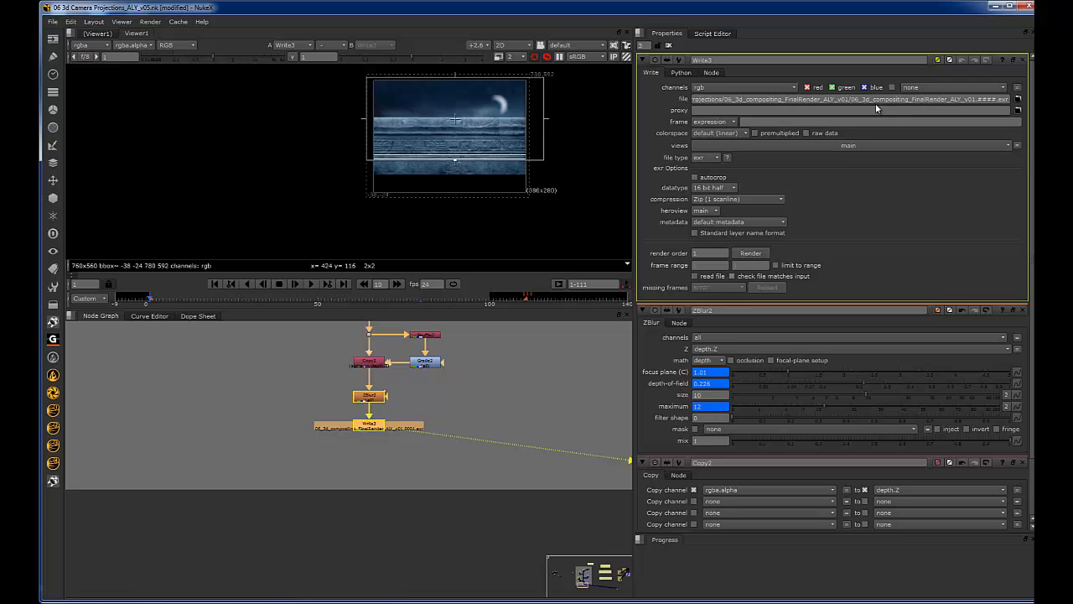
pyautogui.hotkey('alt', 'r')
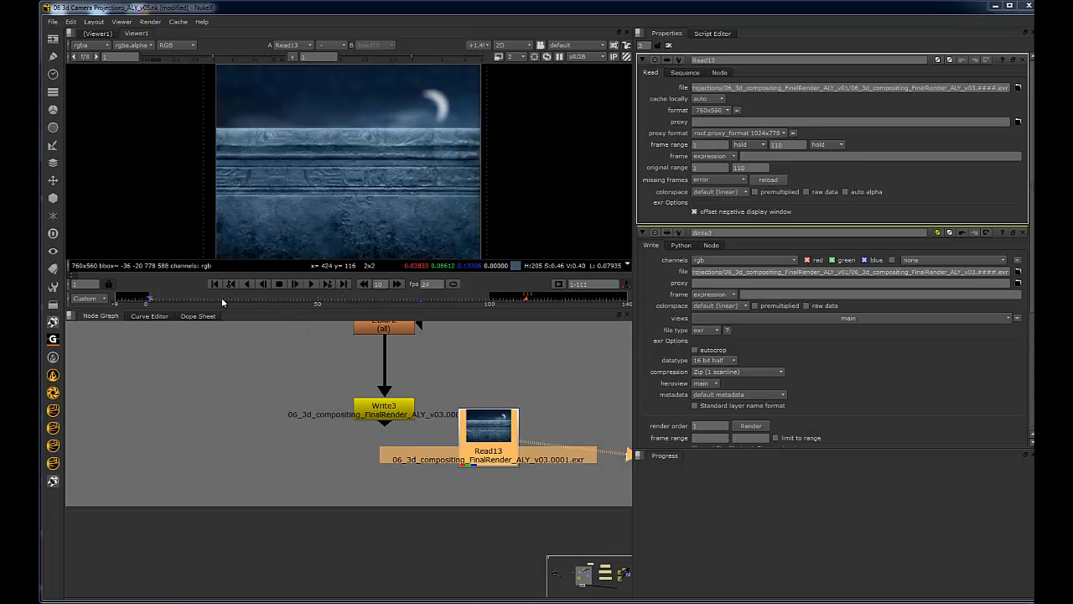
pyautogui.moveTo(507, 435); pyautogui.dragTo(539, 421)
pyautogui.click(470, 369)
# Step: Play back the rendered v03 sequence and stop it to judge the focus change
pyautogui.click(309, 285)
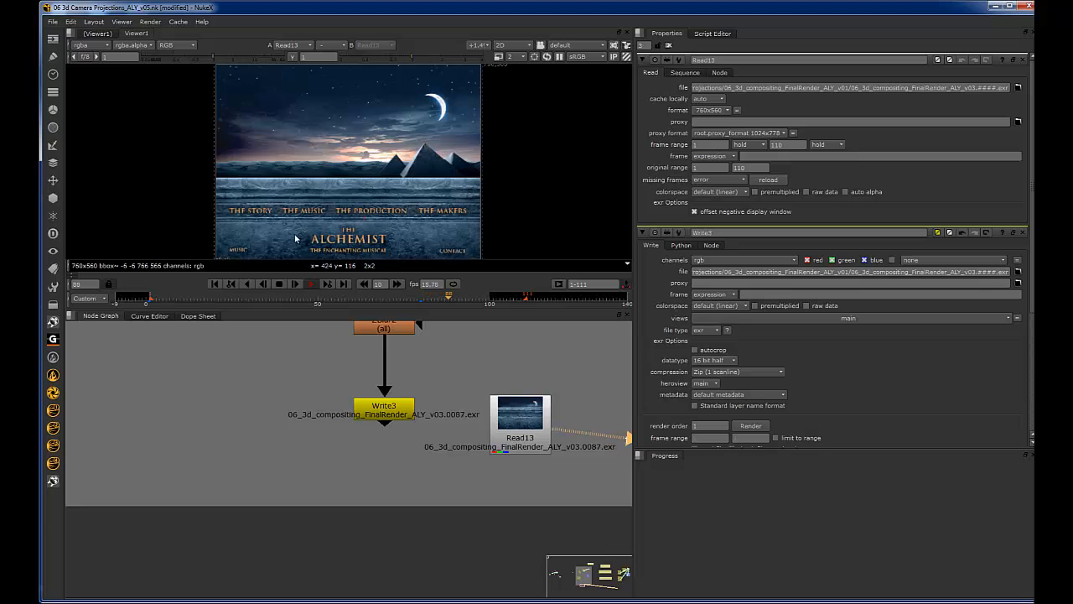
pyautogui.click(316, 284)
pyautogui.moveTo(463, 372); pyautogui.dragTo(433, 431, button='middle')
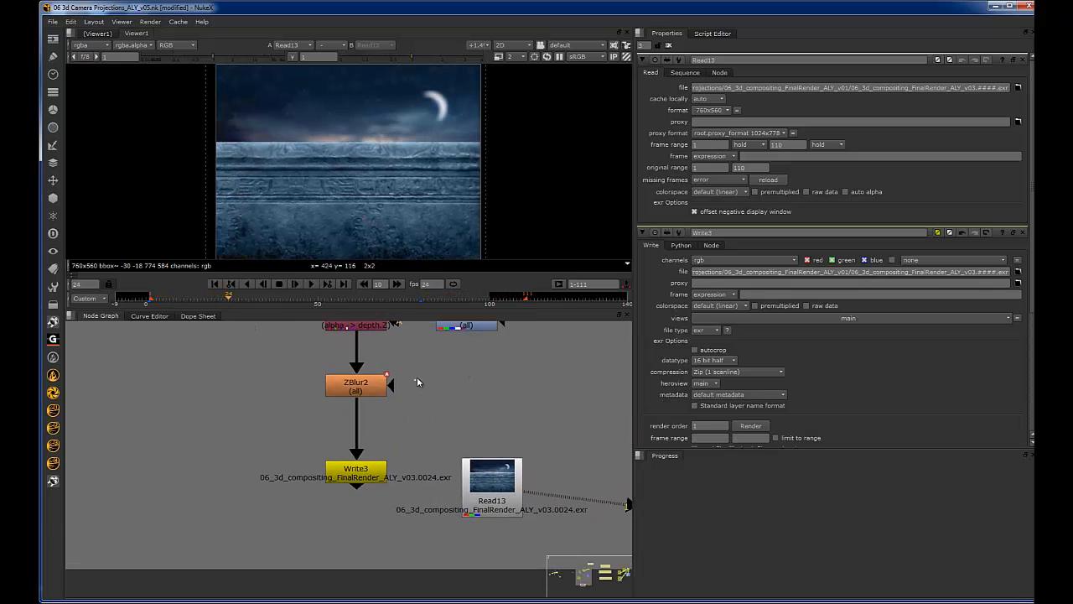
# Step: Make all keyframes on ZBlur2's focus plane, depth-of-field and maximum curves linear
pyautogui.doubleClick(365, 390)
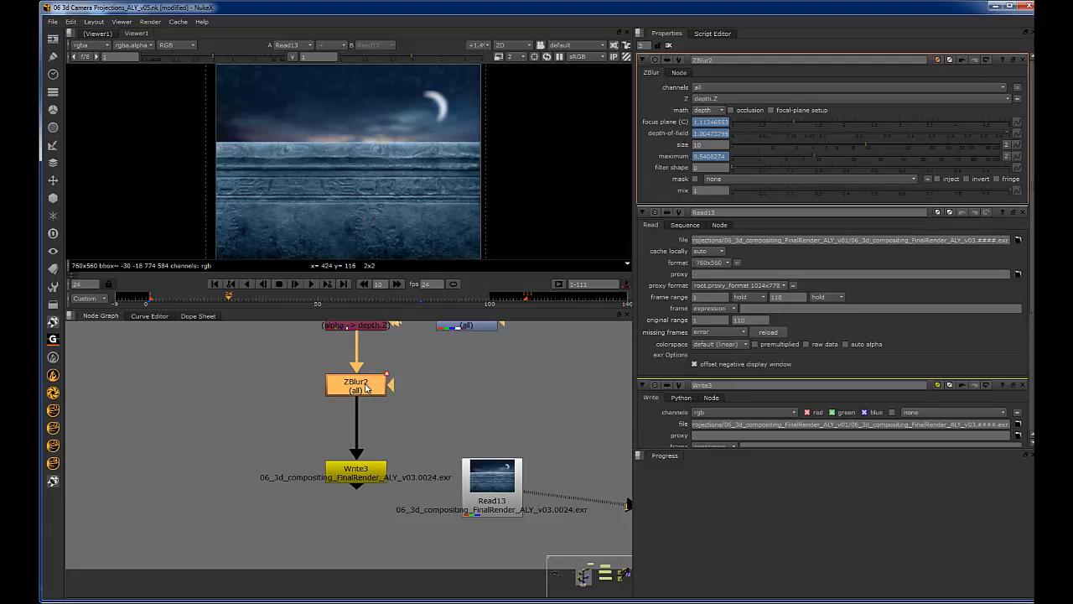
pyautogui.press('1')
pyautogui.click(167, 316)
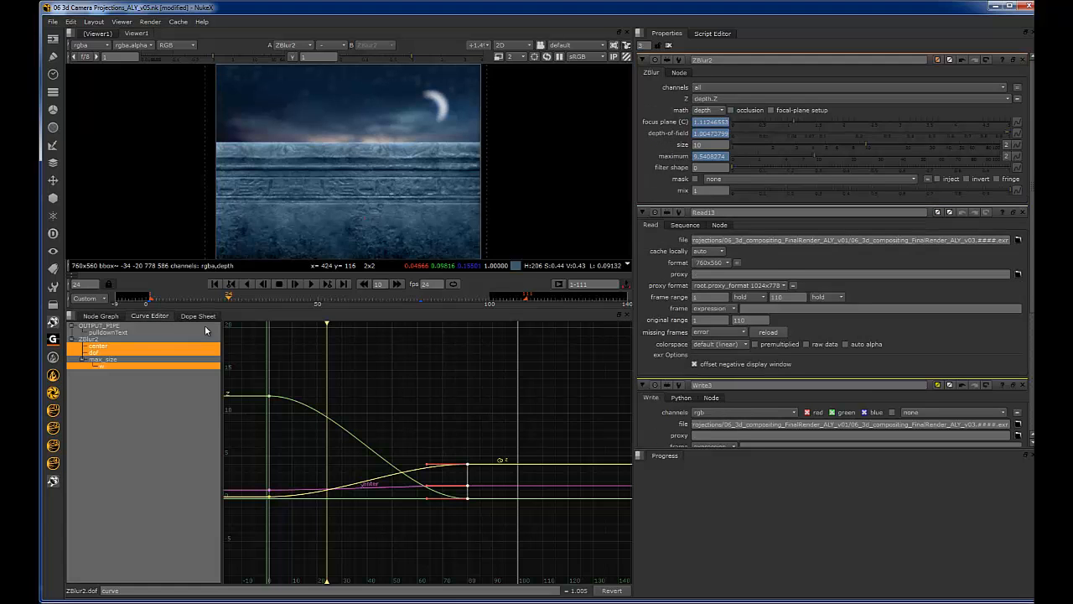
pyautogui.moveTo(238, 366); pyautogui.dragTo(495, 533)
pyautogui.press('l')
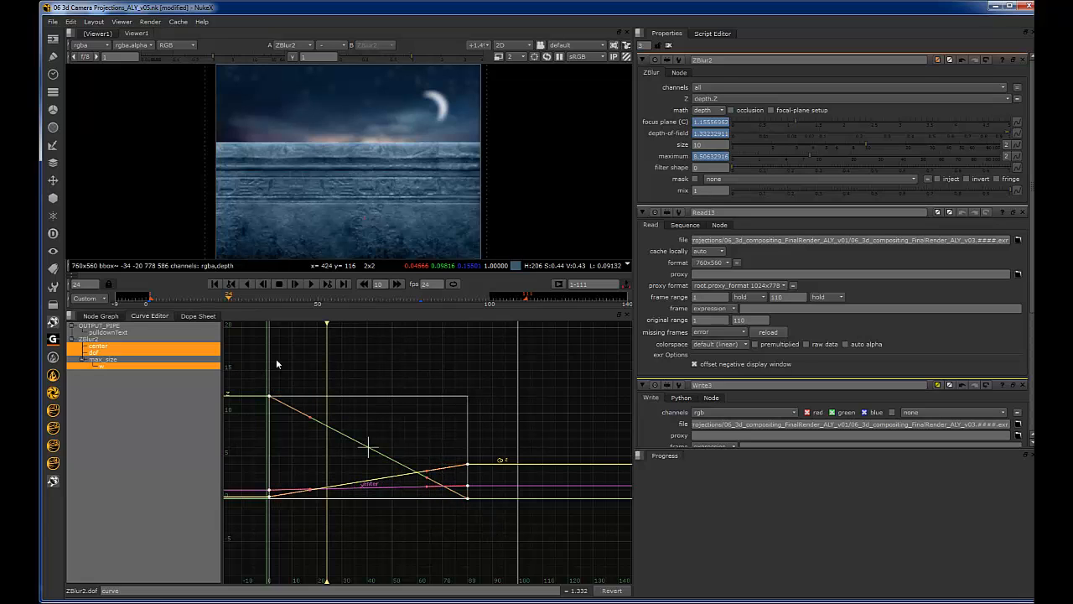
# Step: Give the first and last keyframes of ZBlur2's three animation curves horizontal tangents so the focus change eases in and out
pyautogui.moveTo(299, 353); pyautogui.dragTo(257, 510)
pyautogui.press('h')
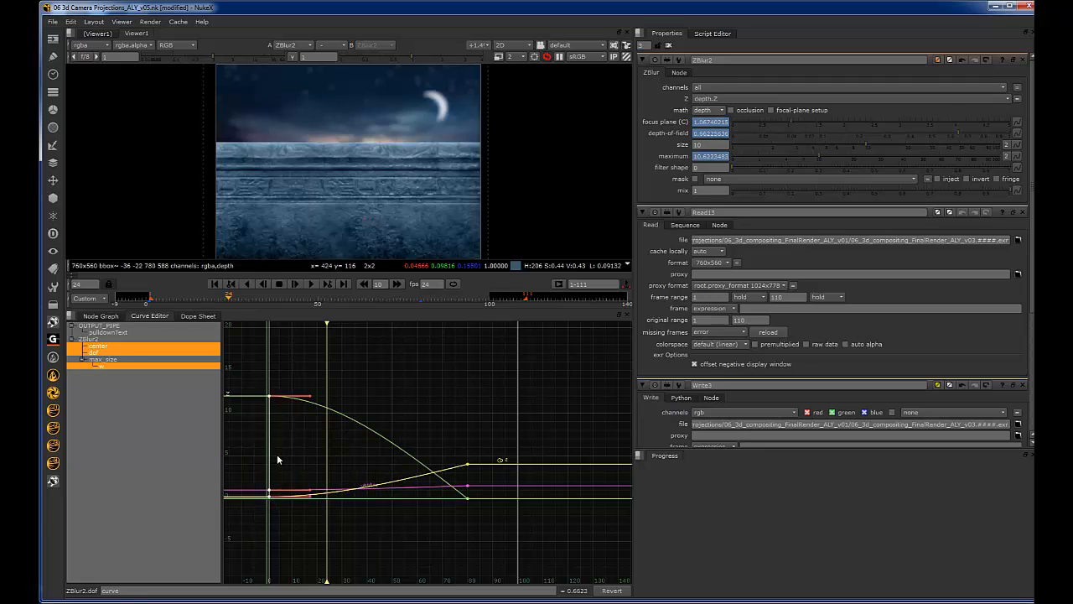
pyautogui.moveTo(523, 418); pyautogui.dragTo(400, 537)
pyautogui.moveTo(302, 358); pyautogui.dragTo(248, 532)
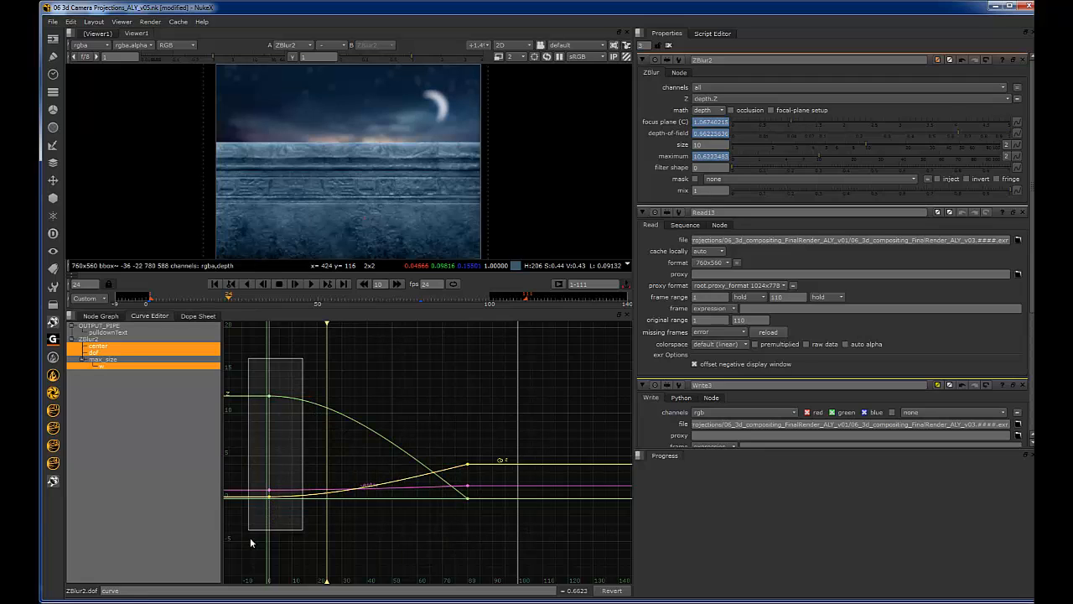
pyautogui.moveTo(520, 411); pyautogui.dragTo(424, 515)
pyautogui.press('h')
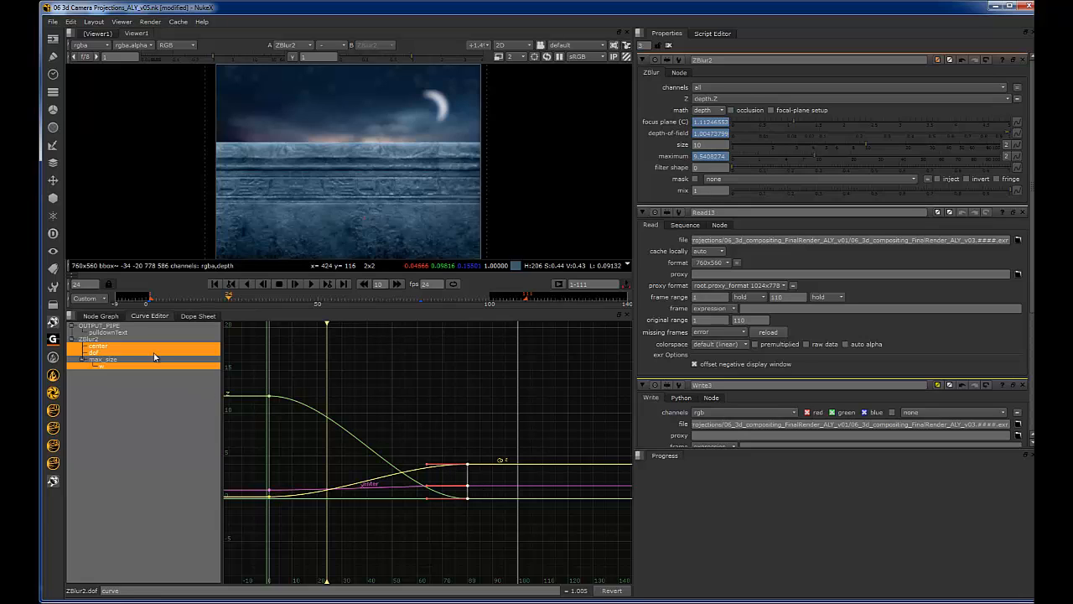
# Step: View the rendered v03 sequence again and examine the focus pull across its early and middle frames
pyautogui.click(107, 316)
pyautogui.moveTo(446, 347); pyautogui.dragTo(306, 421)
pyautogui.moveTo(383, 421); pyautogui.dragTo(320, 387, button='middle')
pyautogui.click(430, 435)
pyautogui.press('1')
pyautogui.moveTo(251, 302); pyautogui.dragTo(305, 288)
pyautogui.click(303, 283)
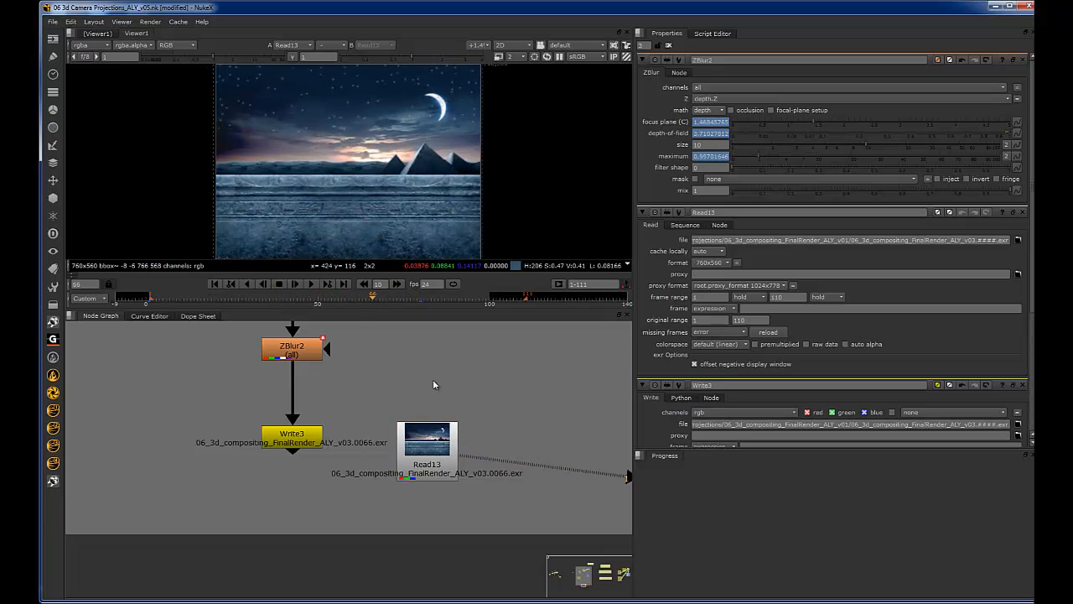
pyautogui.scroll(-3, 433, 384)
pyautogui.click(416, 447)
pyautogui.click(182, 300)
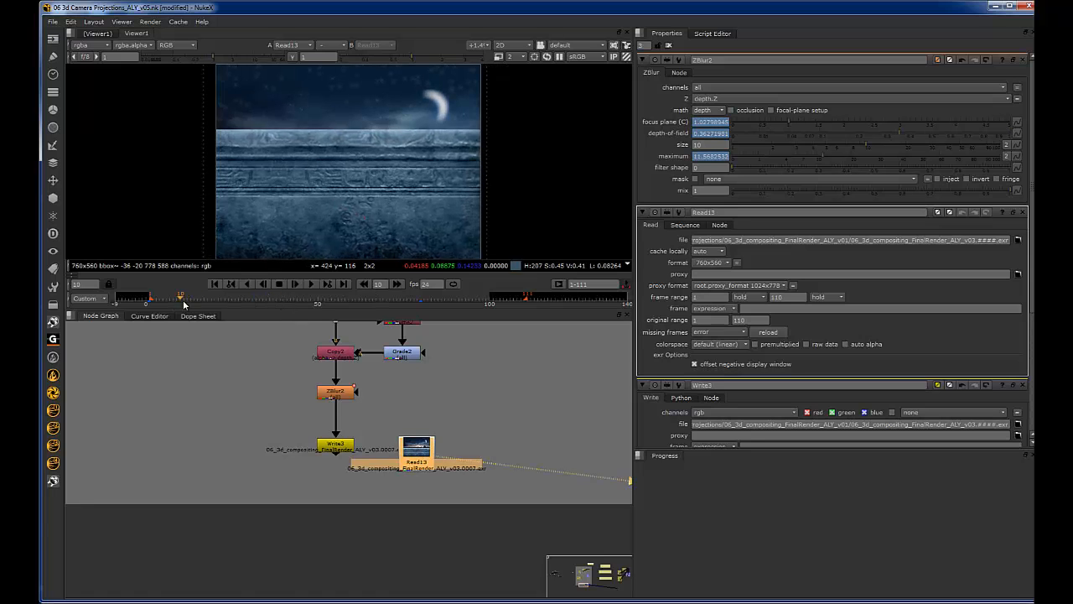
pyautogui.moveTo(184, 303); pyautogui.dragTo(320, 303)
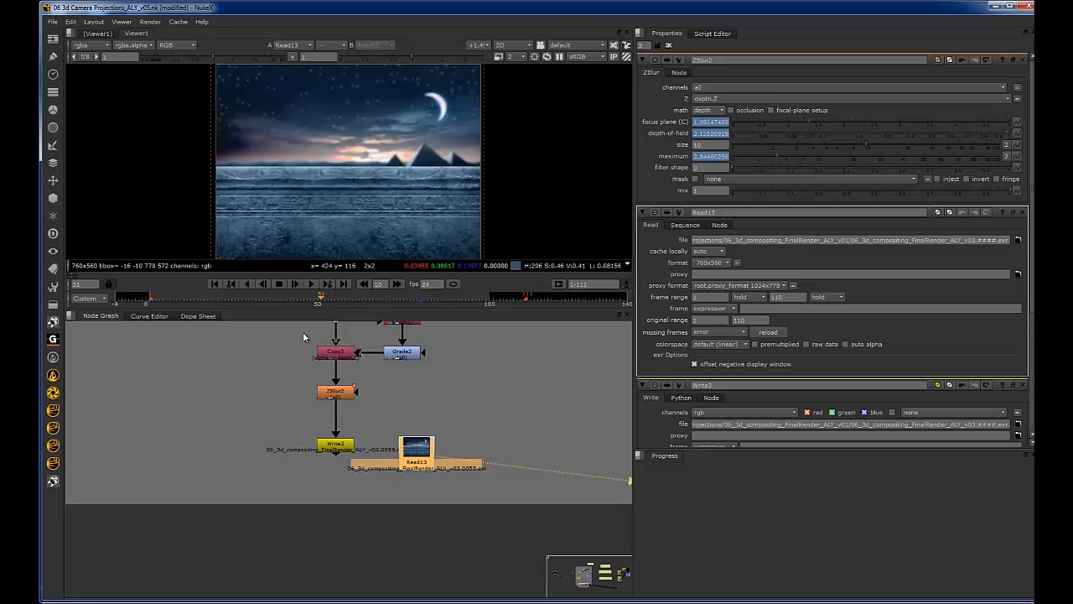
# Step: Insert a Defocus node in the pyramids branch between its Premult and the merge, and view it
pyautogui.scroll(-5, 383, 443)
pyautogui.scroll(4, 322, 402)
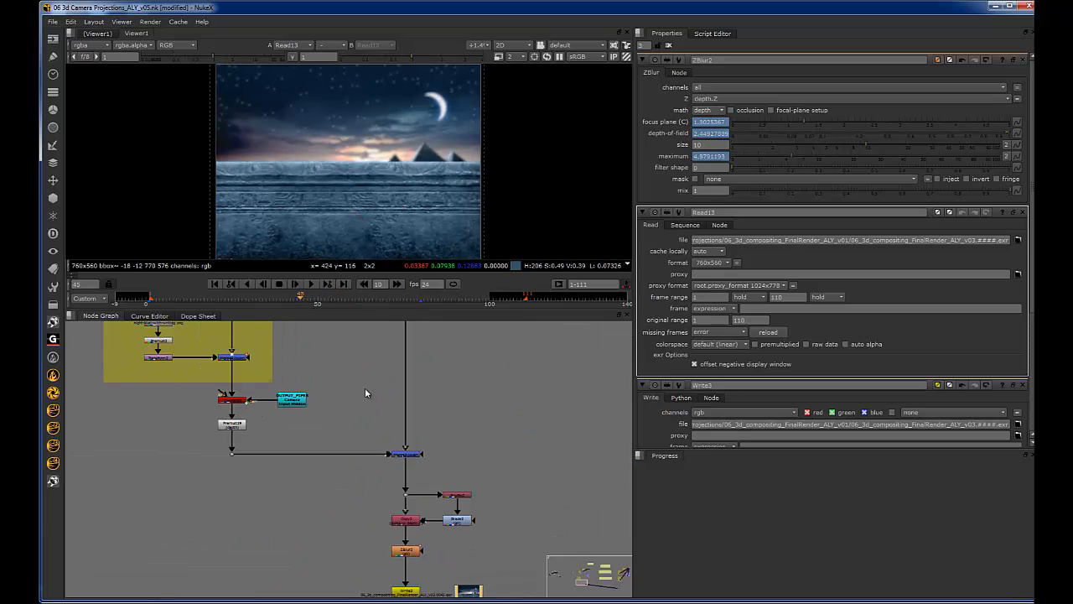
pyautogui.scroll(-2, 290, 394)
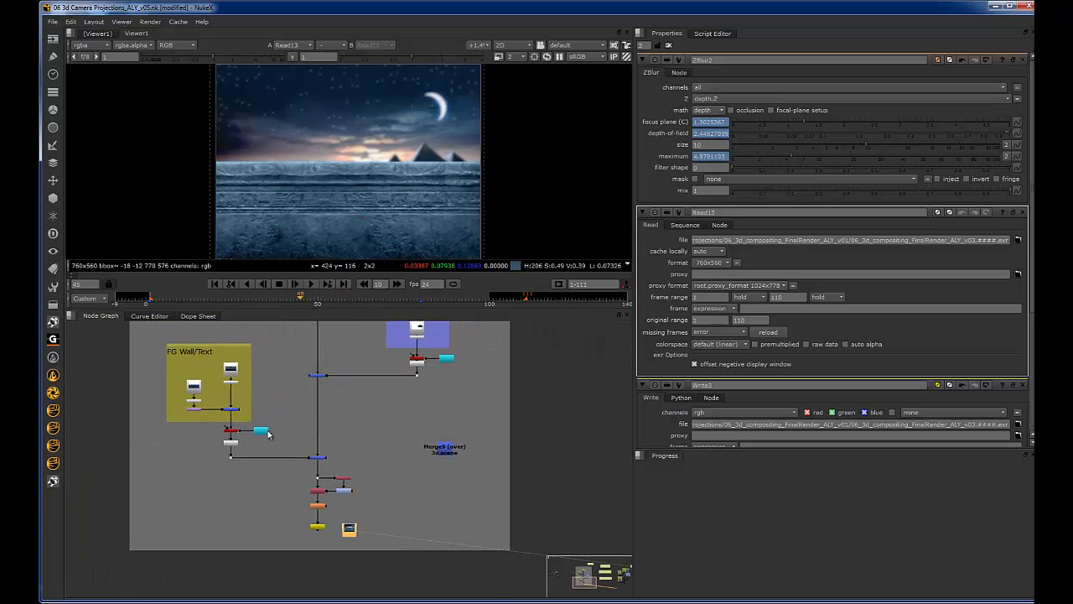
pyautogui.scroll(4, 315, 416)
pyautogui.press('Tab')
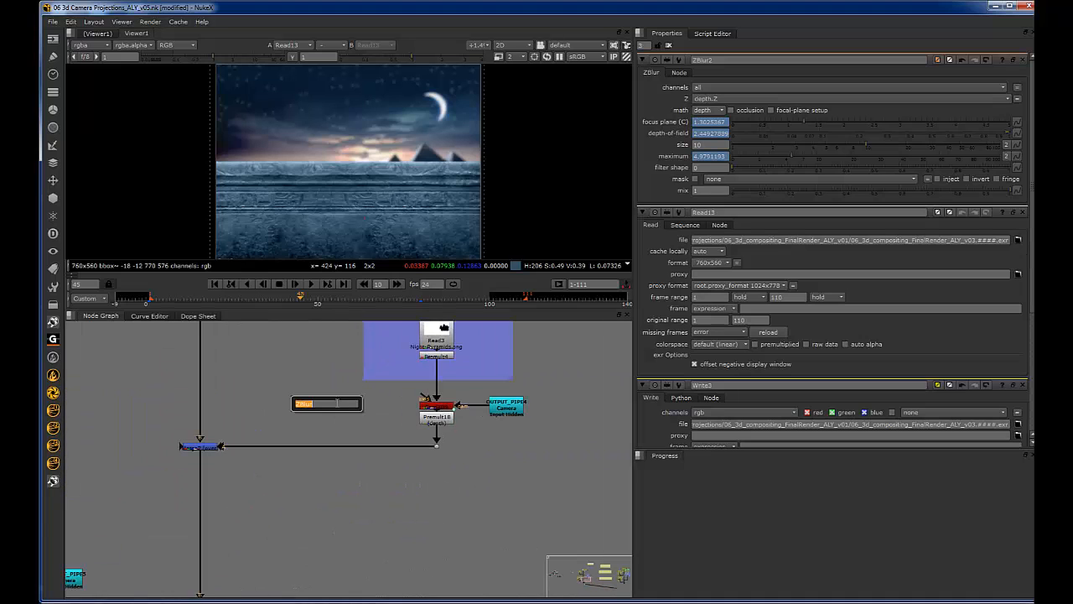
pyautogui.write('defocus')
pyautogui.press('Return')
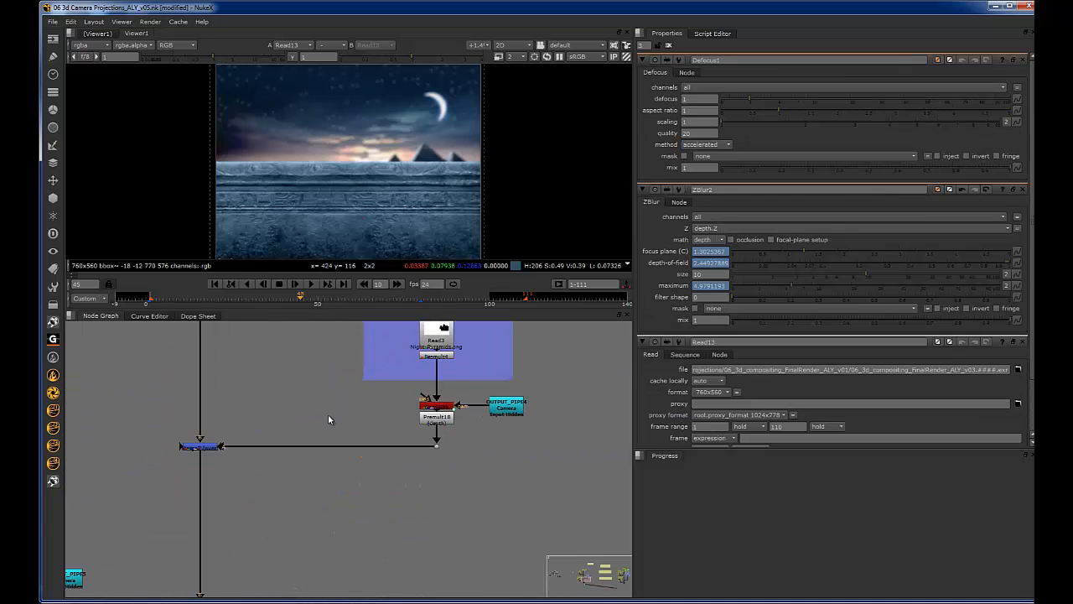
pyautogui.click(340, 445)
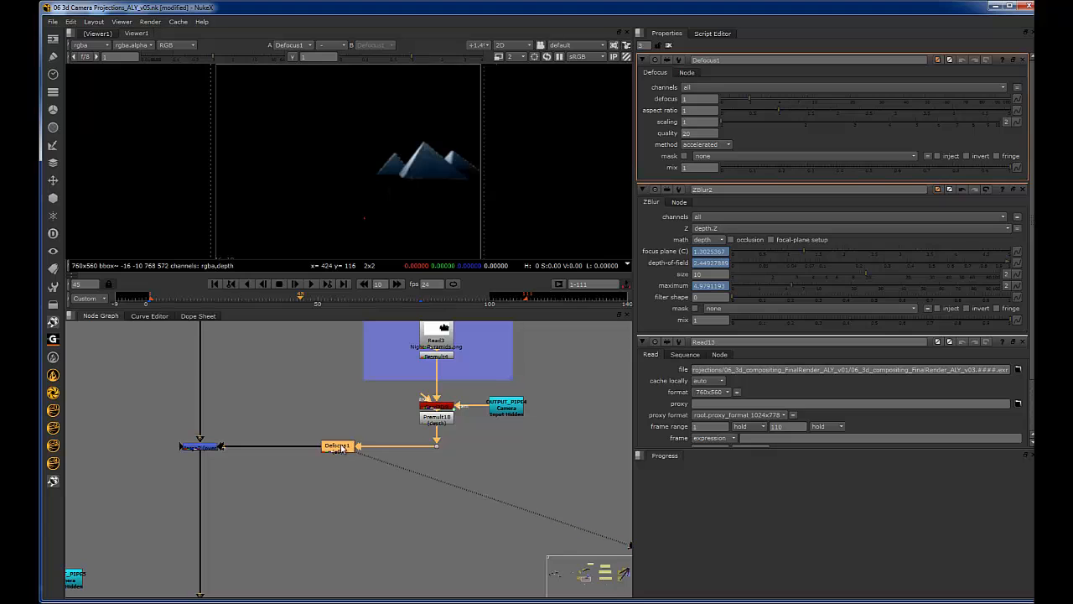
# Step: Go to frame 80, view the pyramids closely and try a defocus of 4.8 on the Defocus node
pyautogui.click(421, 298)
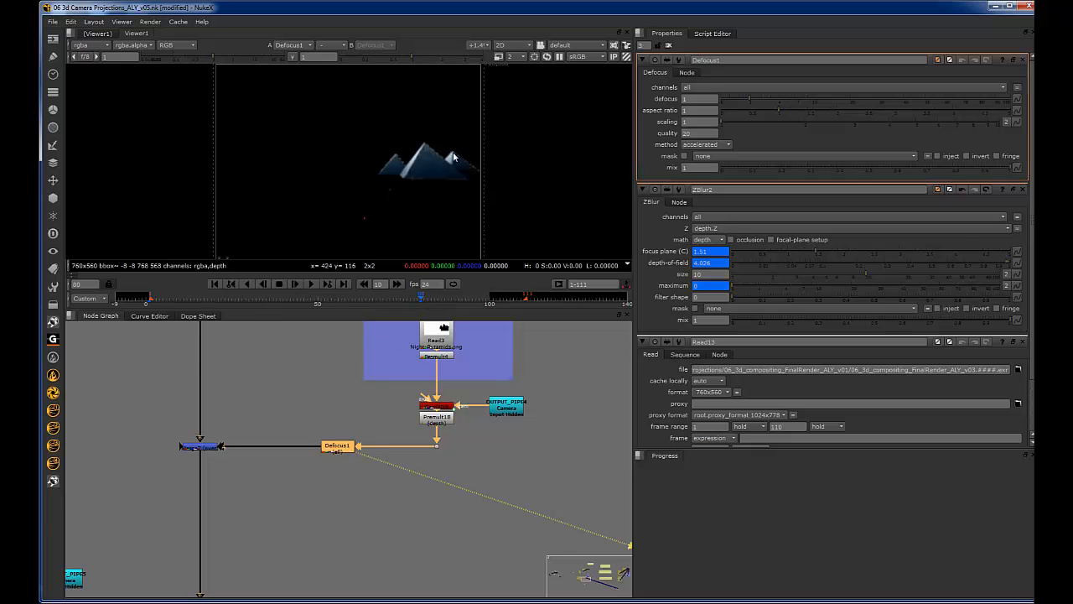
pyautogui.scroll(5, 494, 171)
pyautogui.scroll(-3, 495, 171)
pyautogui.click(512, 56)
pyautogui.click(513, 45)
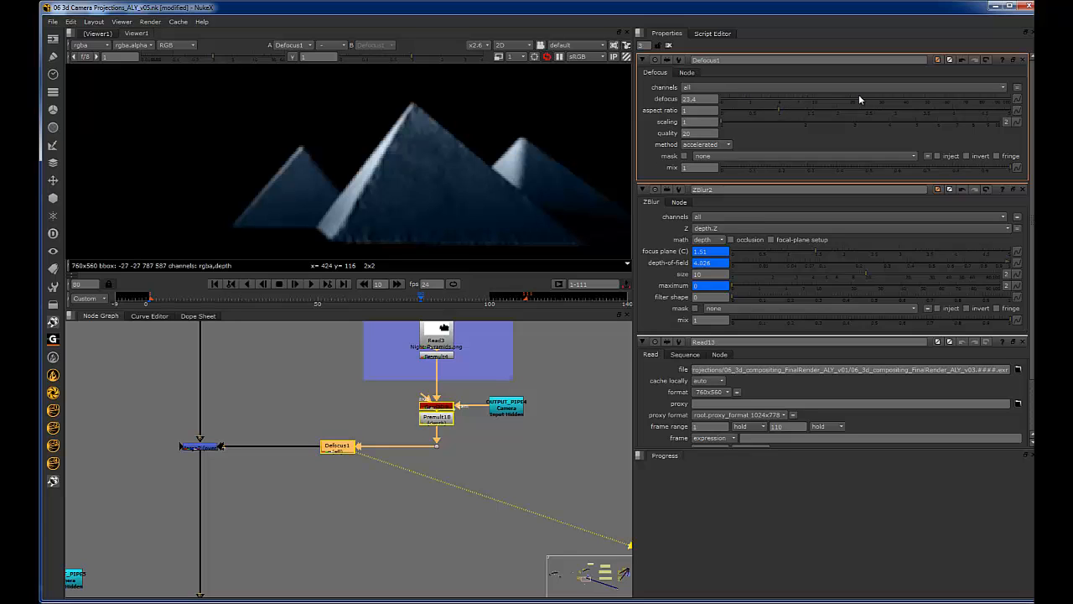
pyautogui.moveTo(858, 98); pyautogui.dragTo(780, 101)
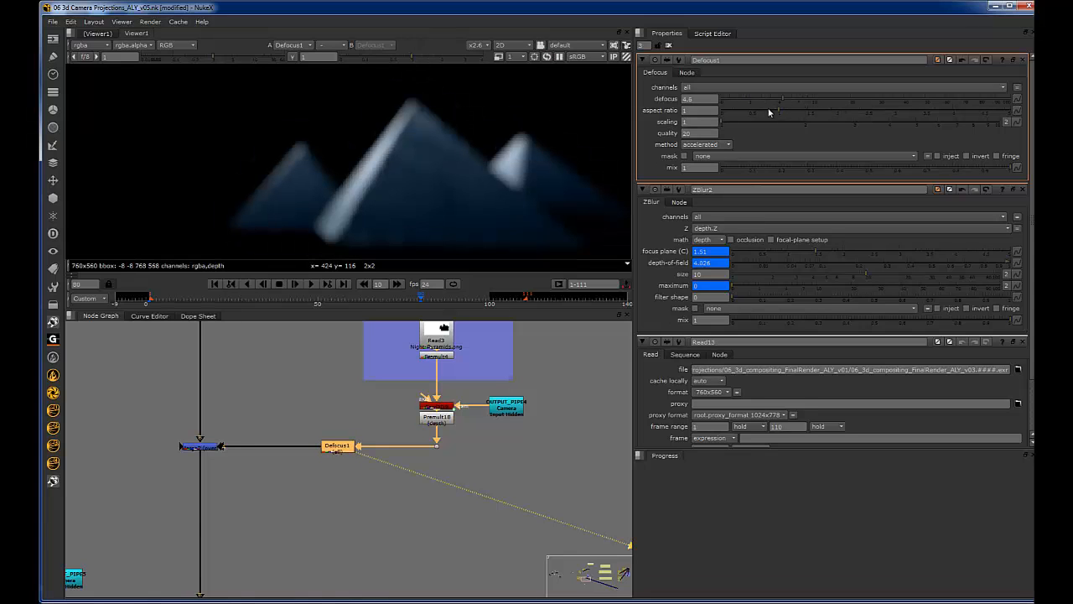
# Step: Set a key on the Defocus node's defocus at frame 80 with a value of 0
pyautogui.click(1018, 100)
pyautogui.click(1026, 107)
pyautogui.doubleClick(691, 99)
pyautogui.write('0')
pyautogui.press('Return')
# Step: Key the defocus at 3.2 on frame 1 and check the focus change around frame 47
pyautogui.click(149, 301)
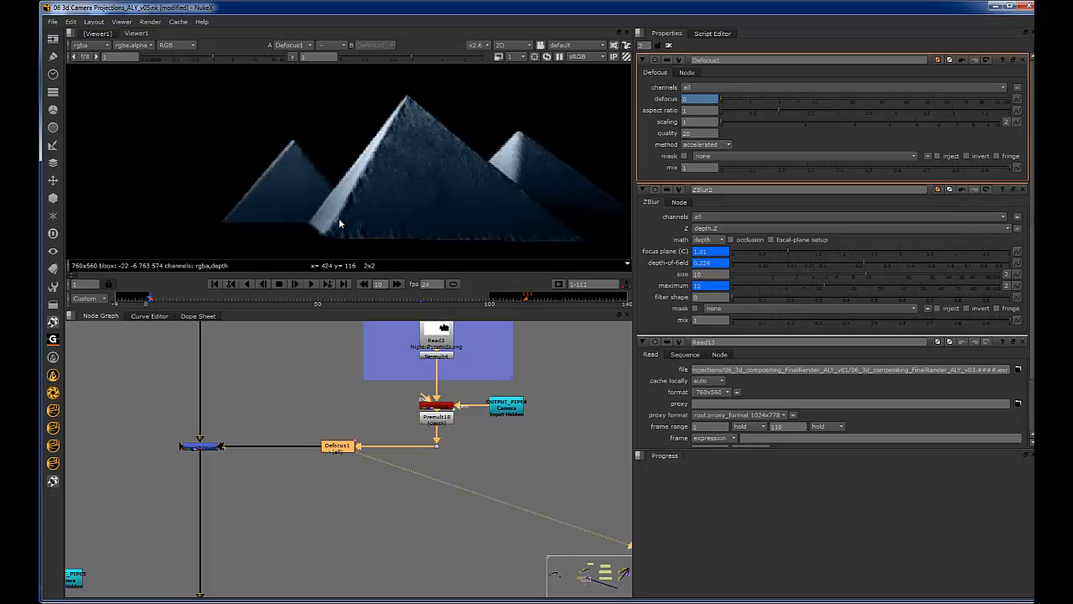
pyautogui.moveTo(777, 99); pyautogui.dragTo(772, 103)
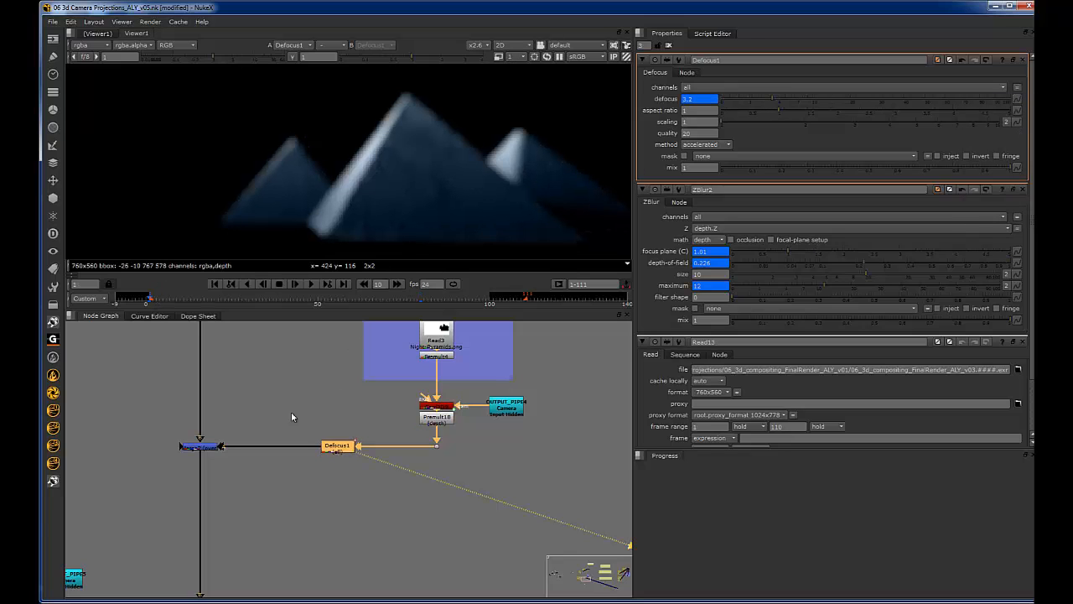
pyautogui.click(308, 299)
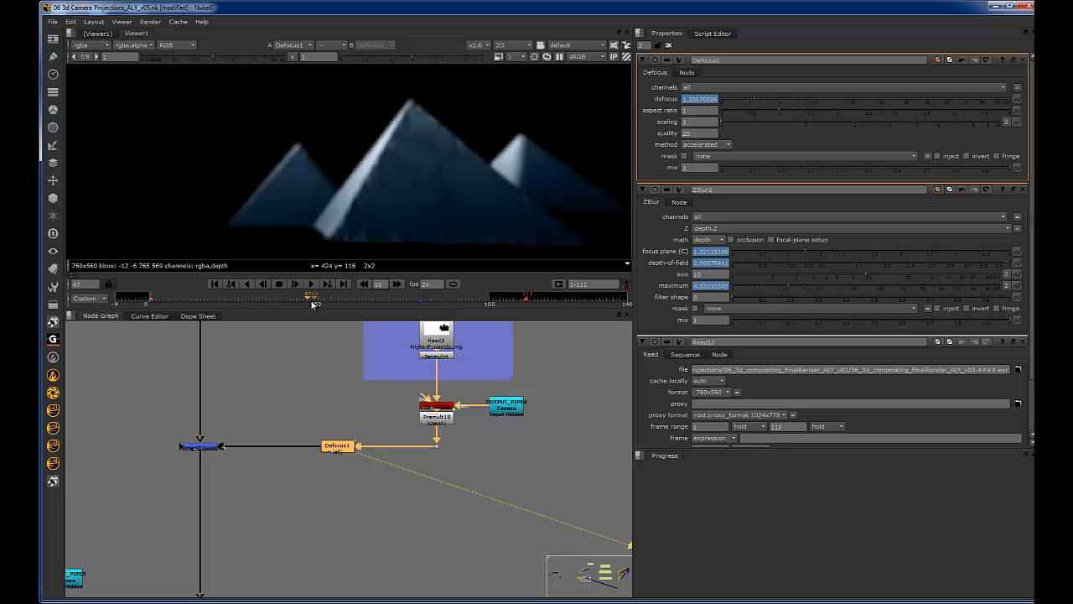
pyautogui.click(150, 300)
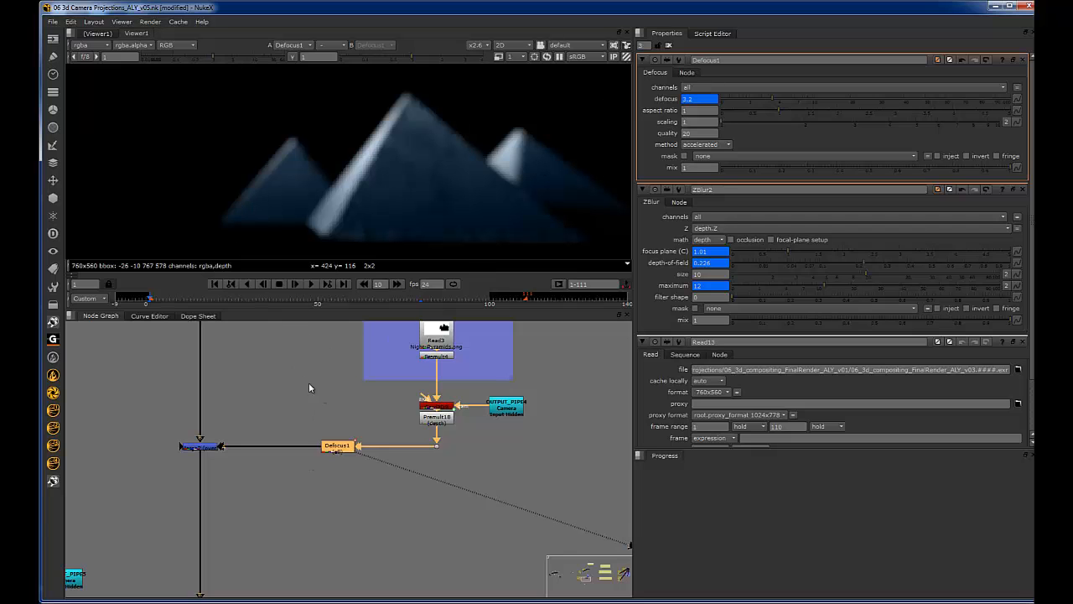
# Step: Delete the Defocus node from the pyramids branch
pyautogui.scroll(-5, 311, 385)
pyautogui.moveTo(307, 501); pyautogui.dragTo(359, 430, button='middle')
pyautogui.scroll(6, 334, 477)
pyautogui.scroll(1, 371, 417)
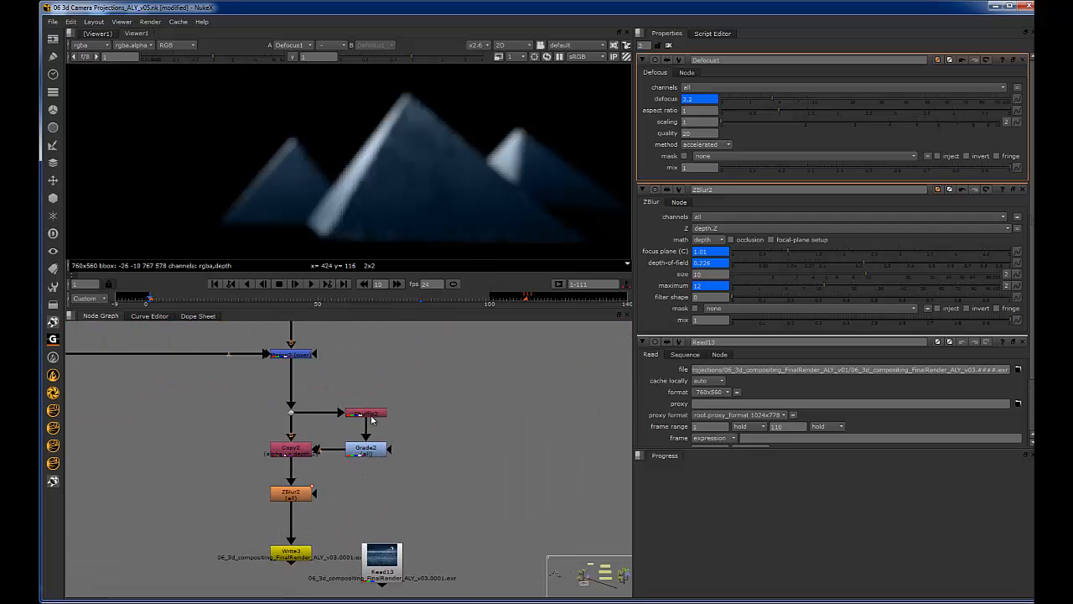
pyautogui.scroll(-4, 372, 419)
pyautogui.moveTo(389, 356); pyautogui.dragTo(352, 534, button='middle')
pyautogui.moveTo(403, 436); pyautogui.dragTo(347, 461)
pyautogui.press('Delete')
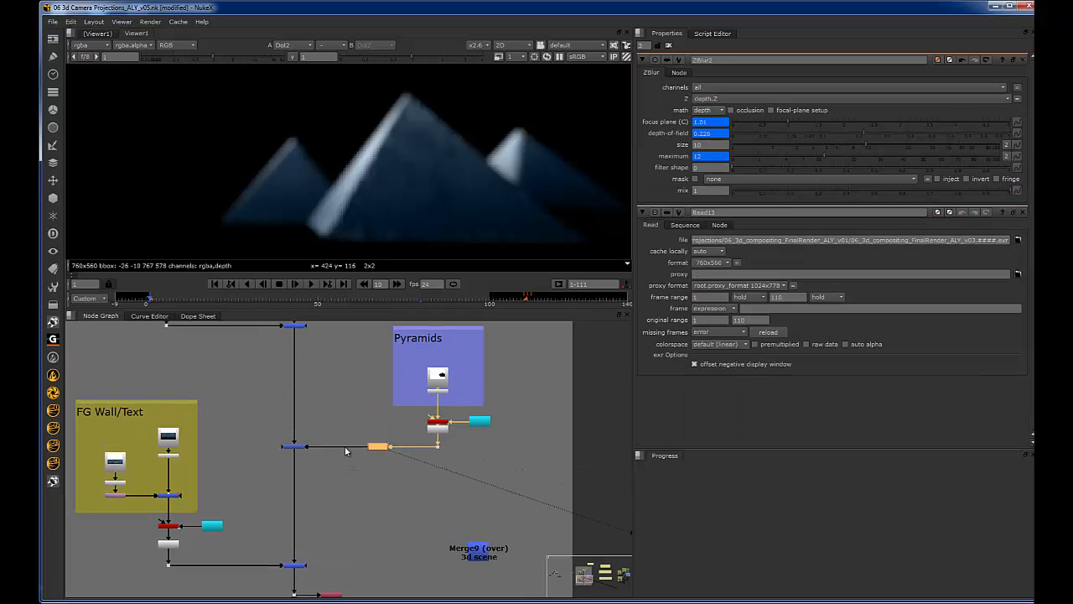
# Step: Move the recap sticky note closer to the night scene's node tree and enlarge the view on it
pyautogui.scroll(-3, 323, 485)
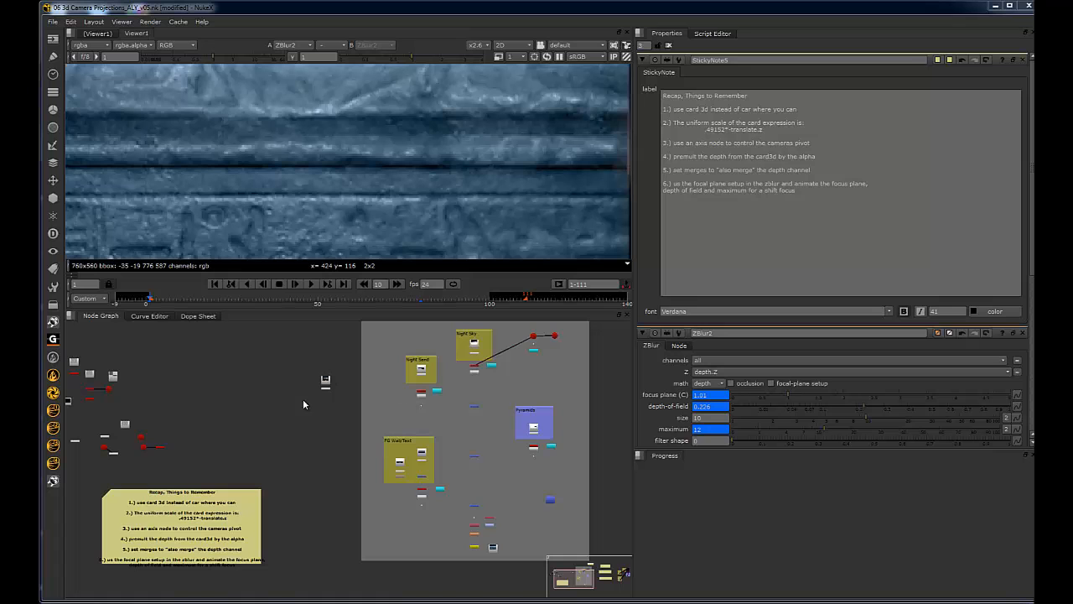
pyautogui.moveTo(409, 444); pyautogui.dragTo(448, 412, button='middle')
pyautogui.moveTo(271, 494); pyautogui.dragTo(337, 456)
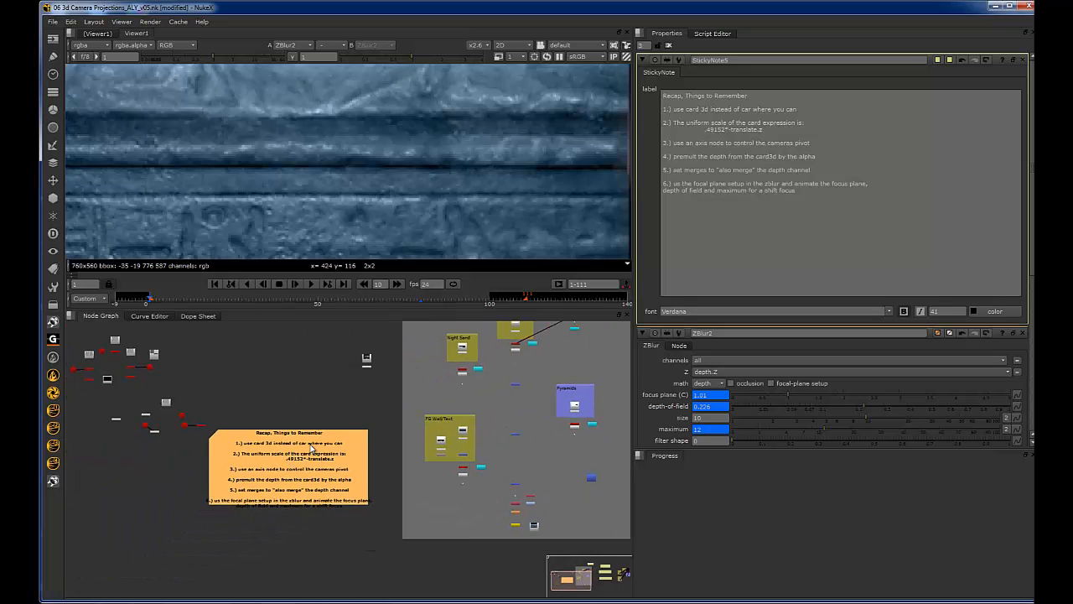
pyautogui.keyDown('alt'); pyautogui.moveTo(300, 460); pyautogui.dragTo(374, 417, button='middle'); pyautogui.keyUp('alt')
pyautogui.click(414, 392)
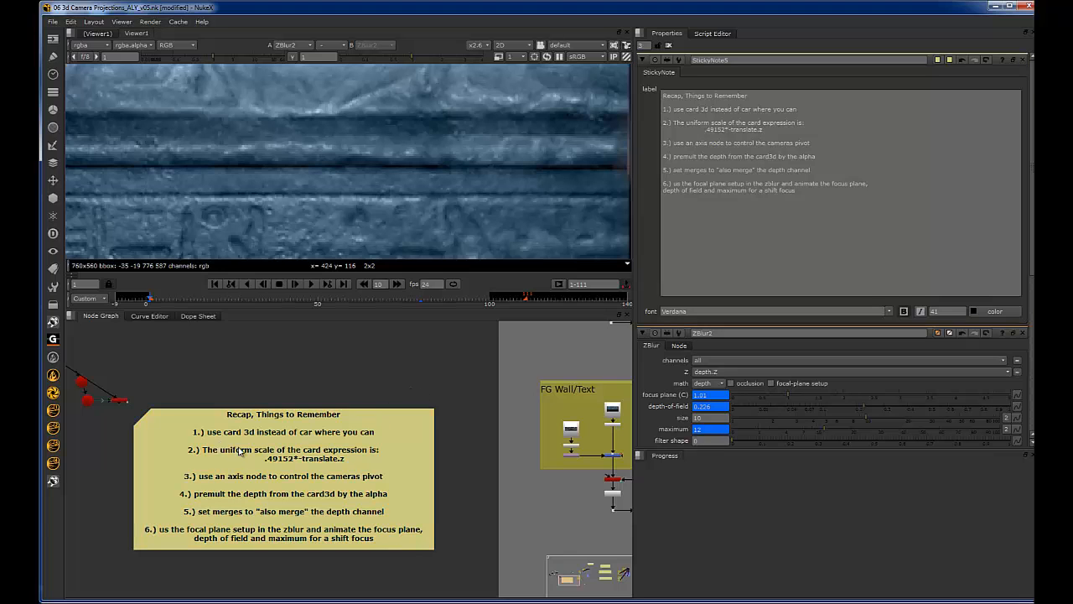
pyautogui.moveTo(239, 450); pyautogui.dragTo(254, 443)
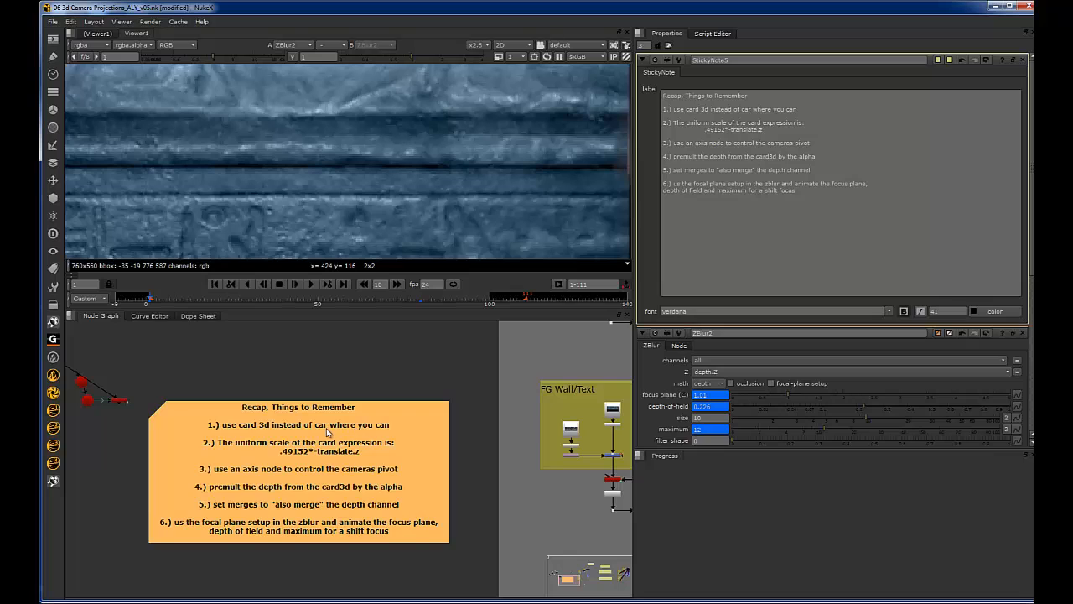
pyautogui.moveTo(328, 432); pyautogui.dragTo(328, 431)
# Step: Correct "car" to "card" in the first point of the recap sticky note
pyautogui.click(753, 109)
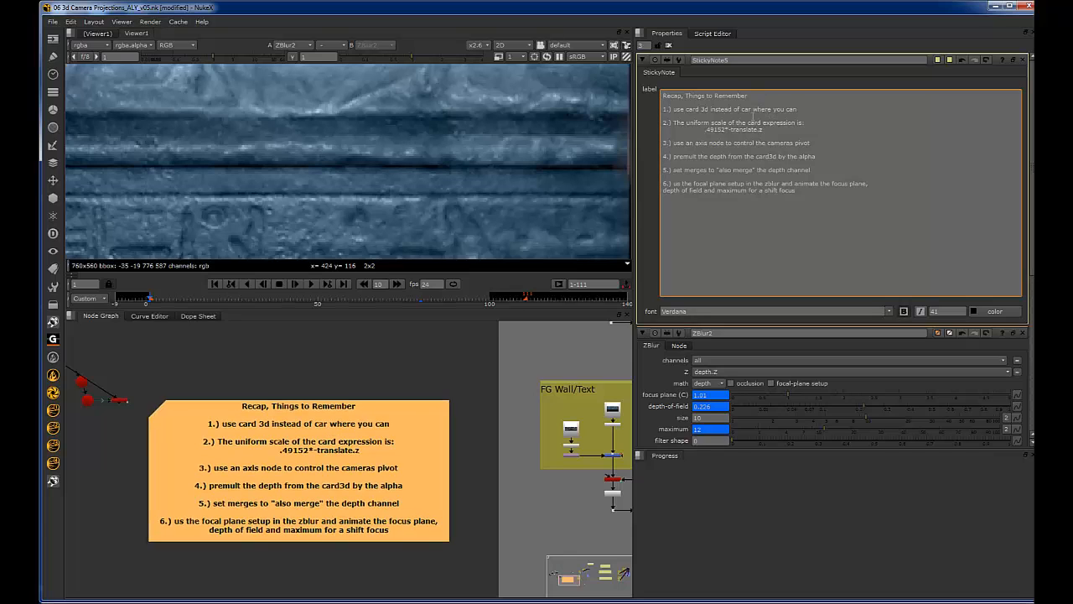
pyautogui.write('d')
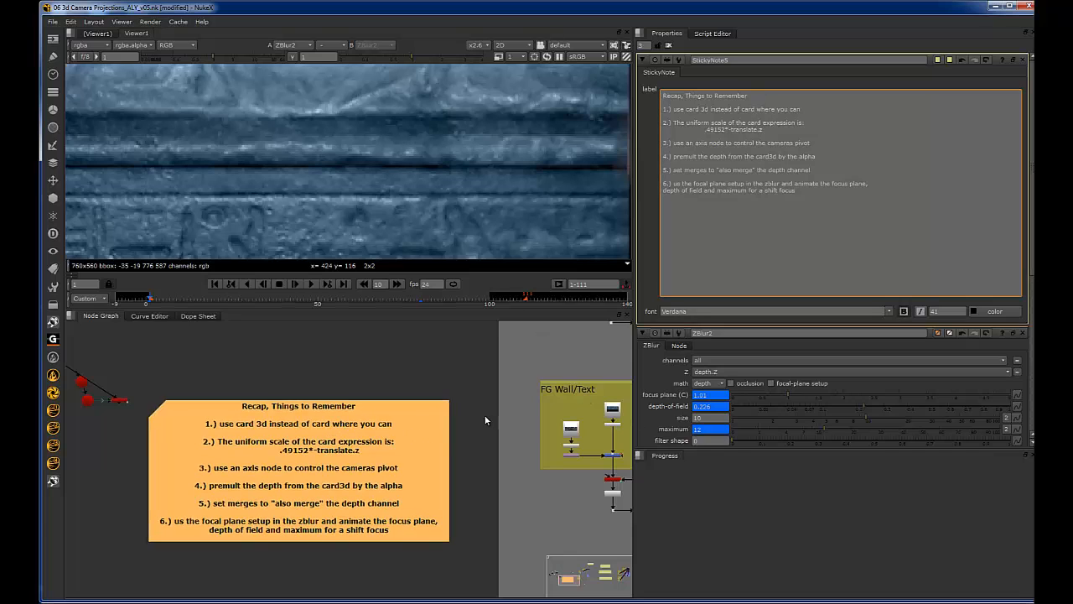
pyautogui.moveTo(449, 401); pyautogui.dragTo(469, 379, button='middle')
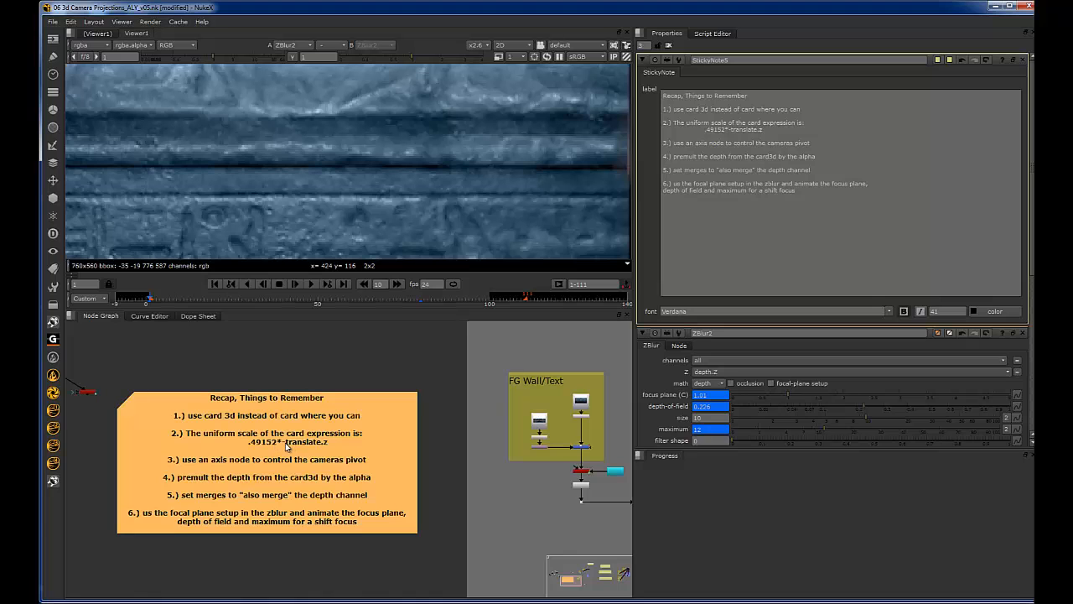
# Step: Open the properties of the FG Wall/Text branch's Card3D and examine its uniform scale expression
pyautogui.moveTo(470, 392); pyautogui.dragTo(340, 467, button='middle')
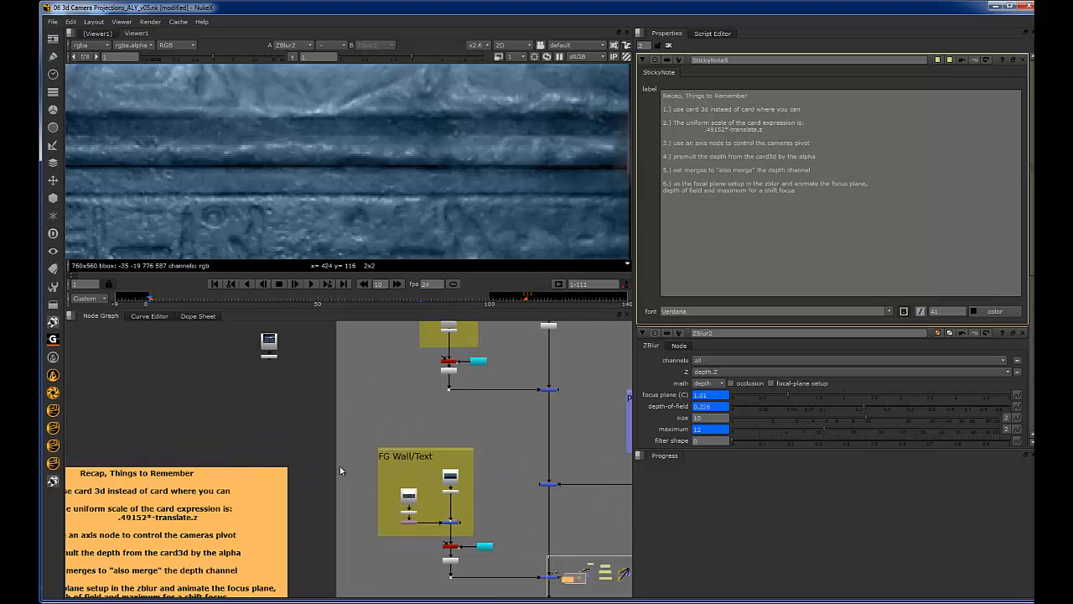
pyautogui.scroll(3, 463, 527)
pyautogui.click(446, 552)
pyautogui.doubleClick(446, 551)
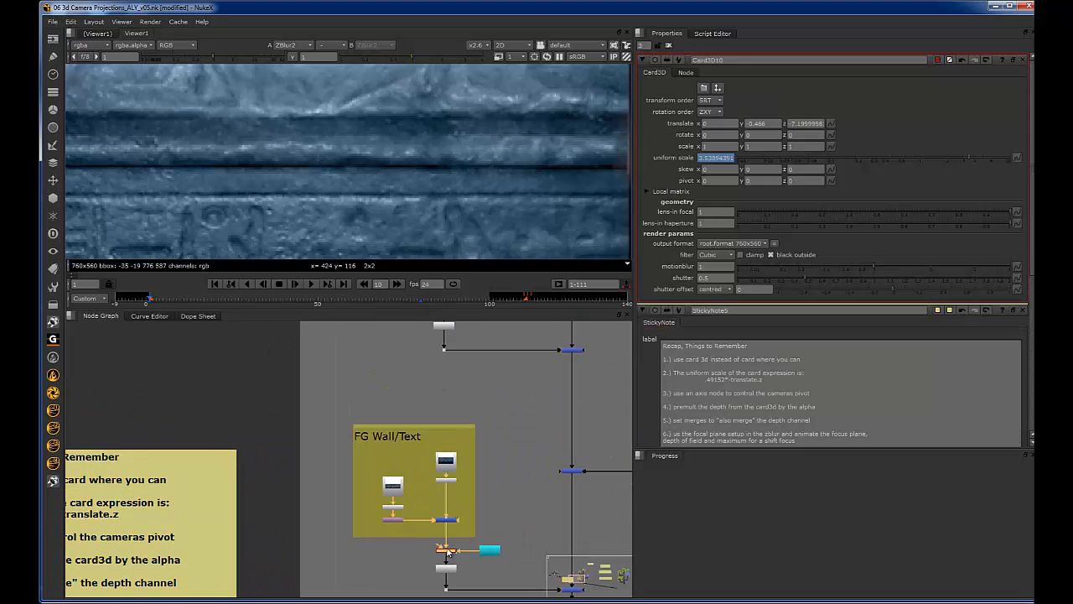
pyautogui.click(714, 157)
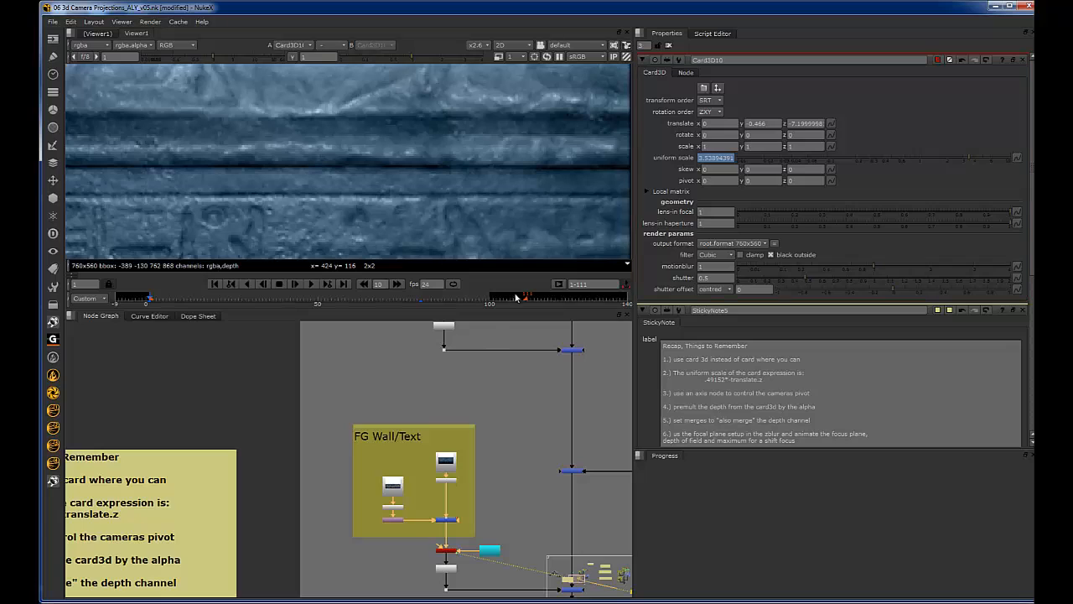
# Step: View the FG Wall/Text Card3D in 3D and examine how the cards are scaled and placed in front of the camera
pyautogui.press('1')
pyautogui.press('Tab')
pyautogui.keyDown('ctrl'); pyautogui.moveTo(439, 171); pyautogui.dragTo(369, 144); pyautogui.keyUp('ctrl')
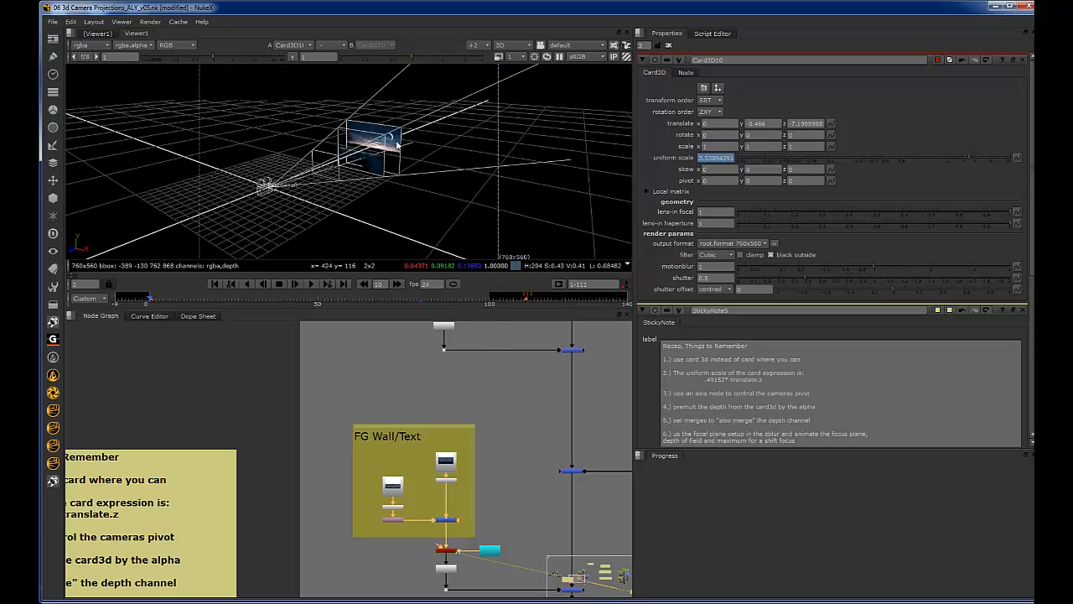
pyautogui.scroll(3, 369, 145)
pyautogui.keyDown('ctrl'); pyautogui.moveTo(433, 171); pyautogui.dragTo(457, 193); pyautogui.keyUp('ctrl')
# Step: Review the recap note's points and examine the axis node connected to the camera beside the Night Sky branch
pyautogui.moveTo(192, 436); pyautogui.dragTo(351, 404, button='middle')
pyautogui.scroll(-1, 360, 395)
pyautogui.scroll(-2, 362, 397)
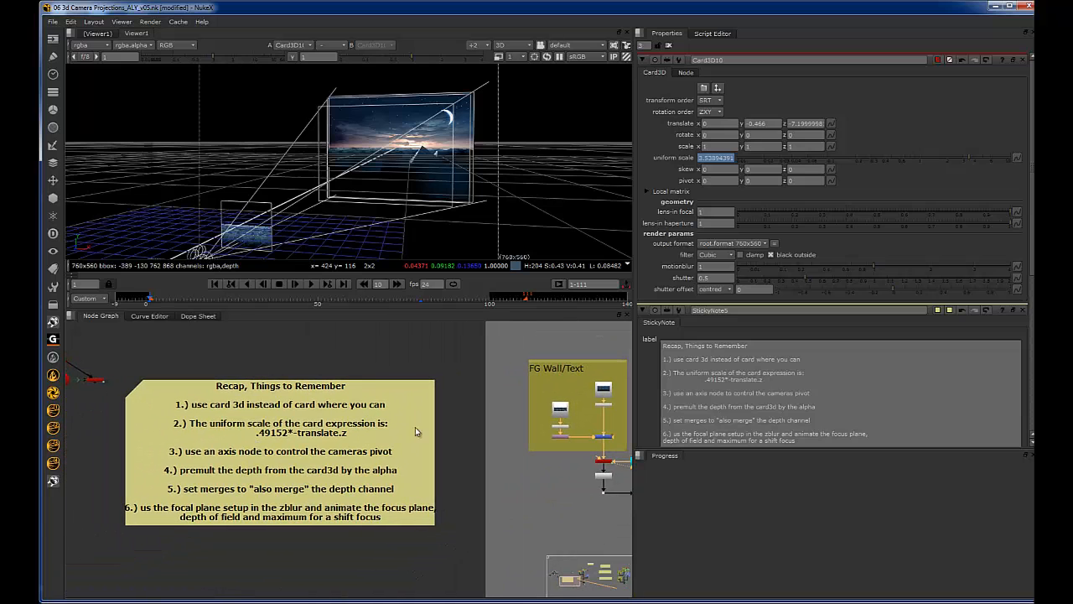
pyautogui.scroll(-2, 491, 411)
pyautogui.moveTo(489, 412); pyautogui.dragTo(265, 484, button='middle')
pyautogui.moveTo(452, 402); pyautogui.dragTo(410, 475, button='middle')
pyautogui.scroll(6, 477, 375)
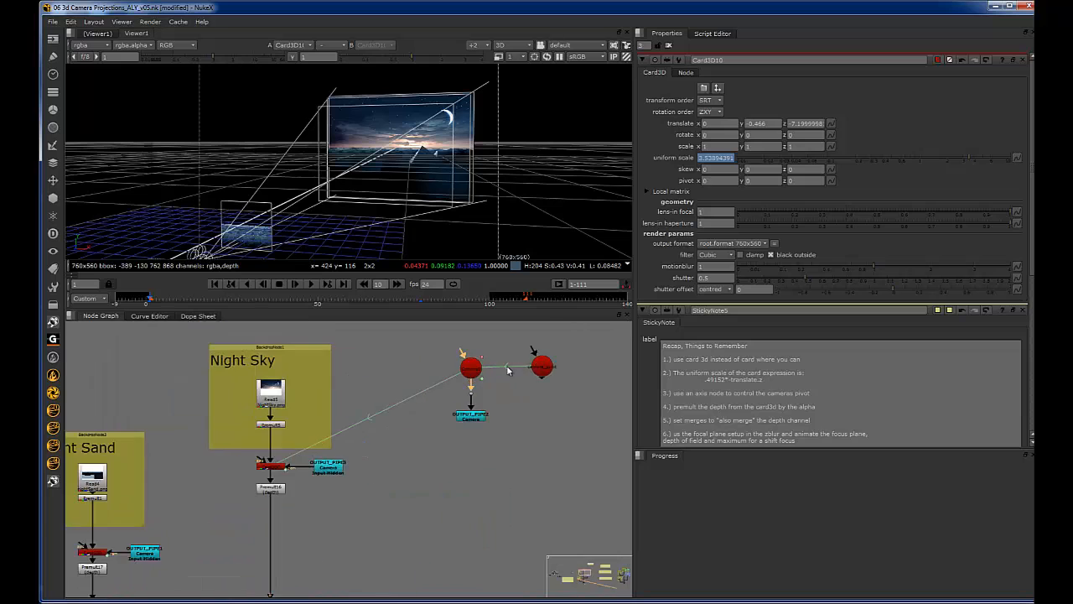
pyautogui.scroll(-7, 507, 370)
pyautogui.moveTo(361, 448); pyautogui.dragTo(468, 411, button='middle')
pyautogui.moveTo(402, 444); pyautogui.dragTo(374, 462, button='middle')
# Step: View the Night Sand branch's Premult17 node and display its depth channel
pyautogui.scroll(1, 393, 461)
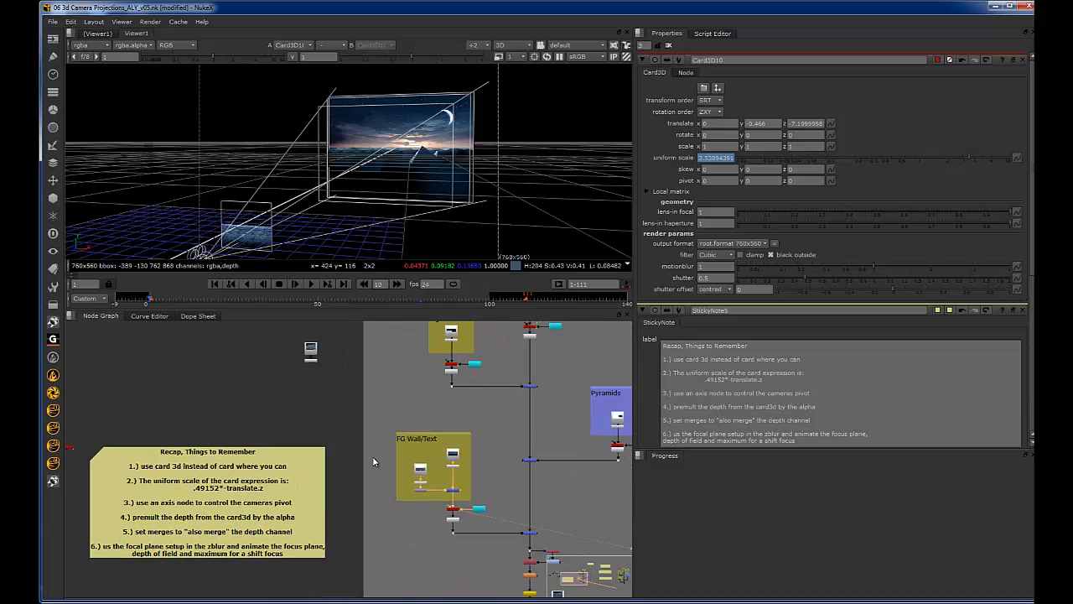
pyautogui.scroll(5, 478, 394)
pyautogui.scroll(2, 439, 438)
pyautogui.click(430, 447)
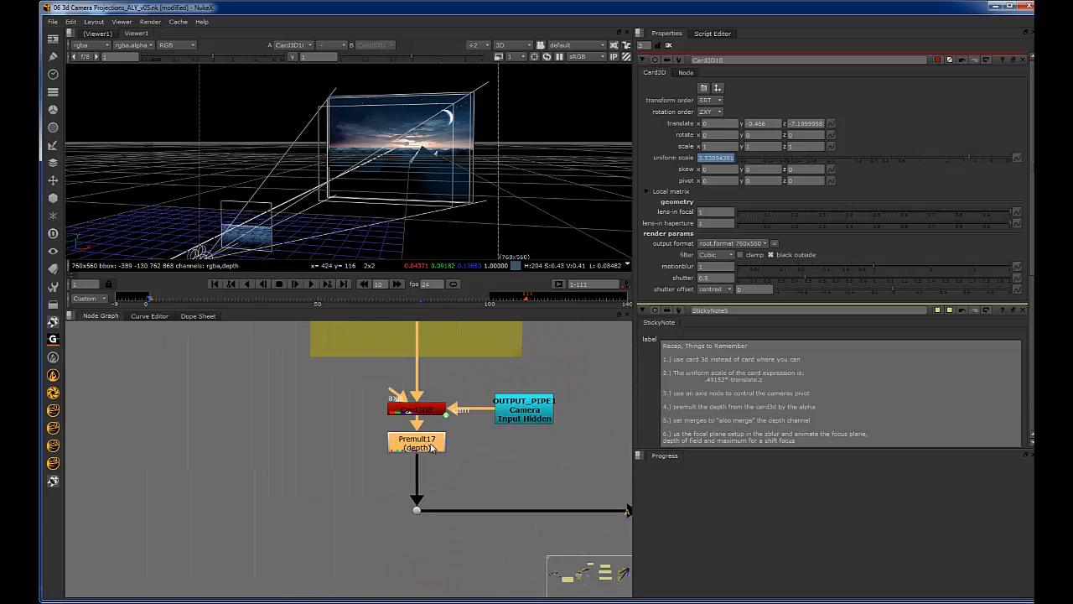
pyautogui.press('1')
pyautogui.press('d')
pyautogui.press('d')
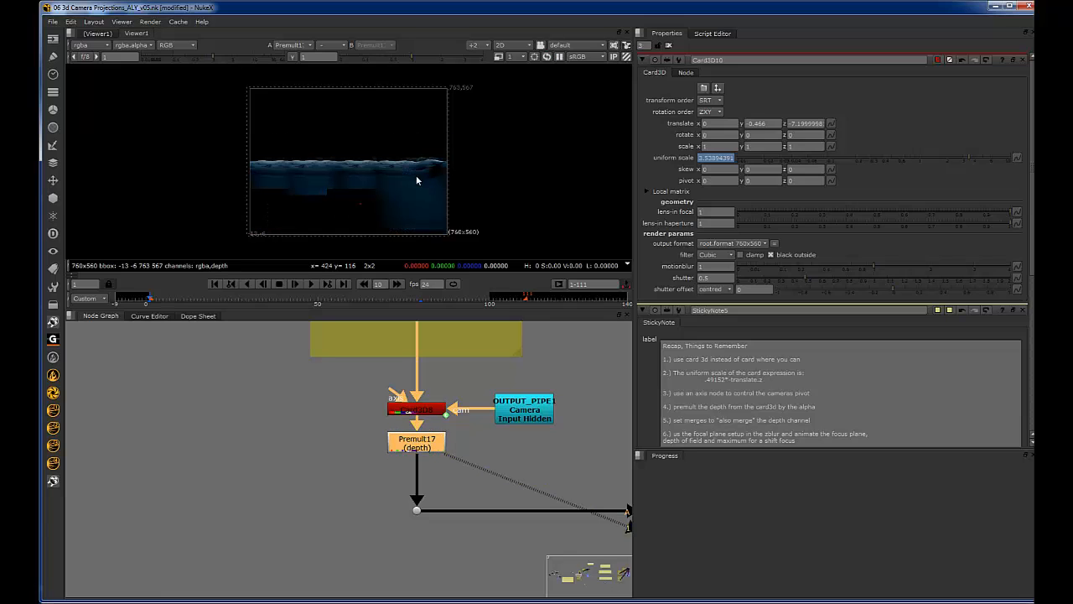
pyautogui.click(108, 48)
pyautogui.click(93, 94)
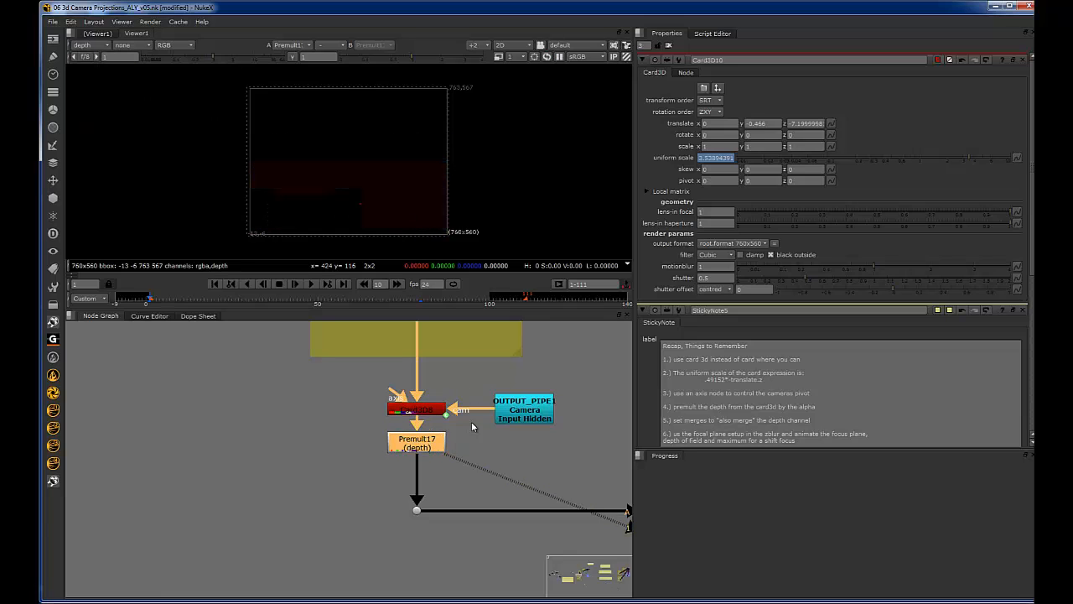
# Step: Compare the sand's depth with Premult17 disabled and enabled under raised viewer gain, and reset the gain
pyautogui.press('d')
pyautogui.click(263, 56)
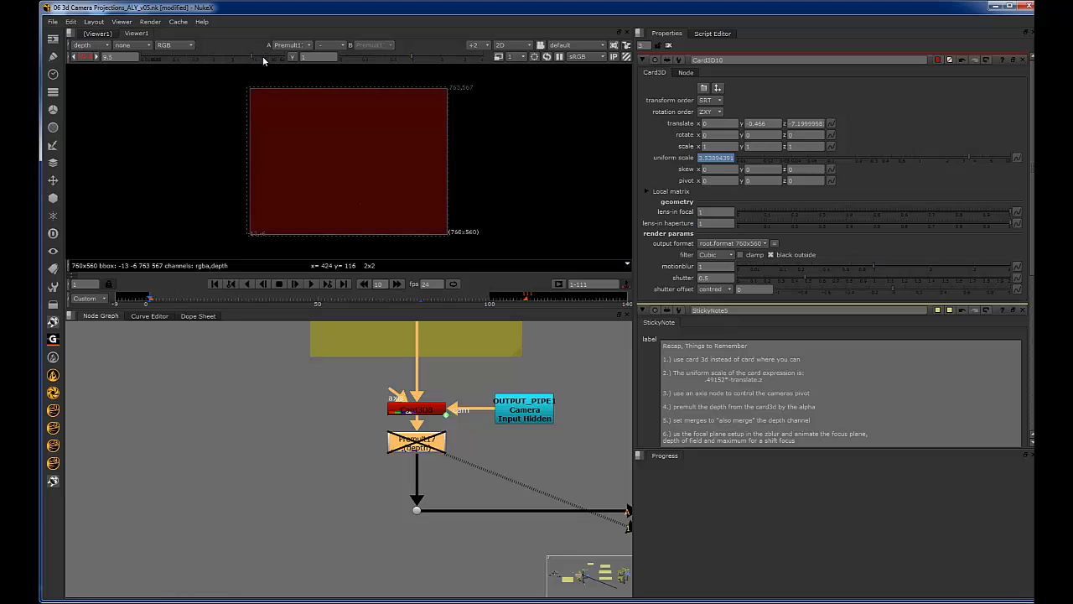
pyautogui.moveTo(474, 432); pyautogui.dragTo(362, 488)
pyautogui.press('d')
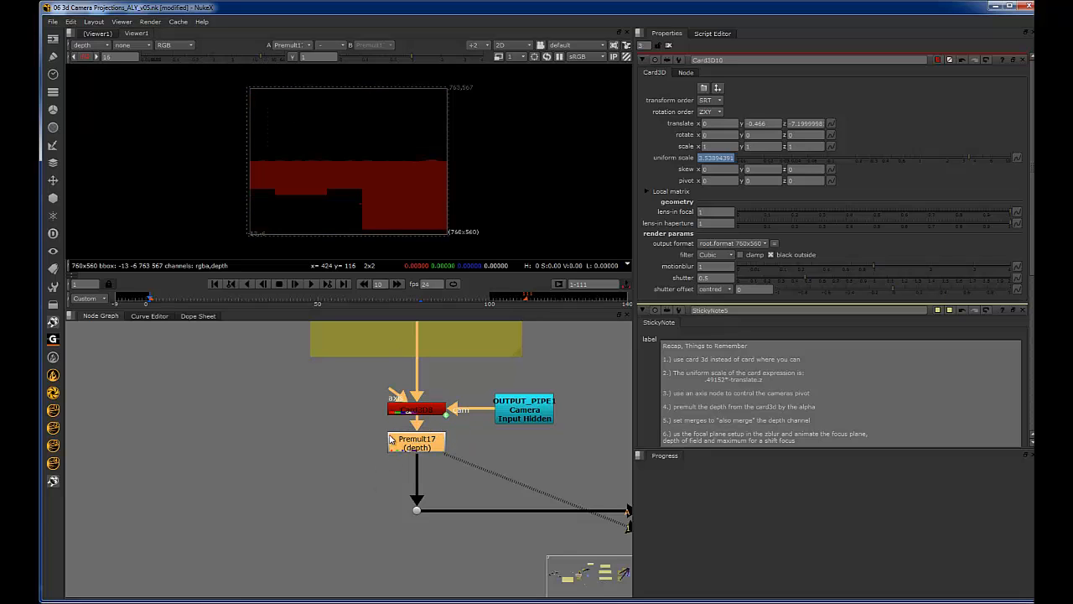
pyautogui.click(87, 57)
# Step: Open the properties of Merge1 in the Night Sand branch and check its also merge setting for depth
pyautogui.scroll(-5, 288, 411)
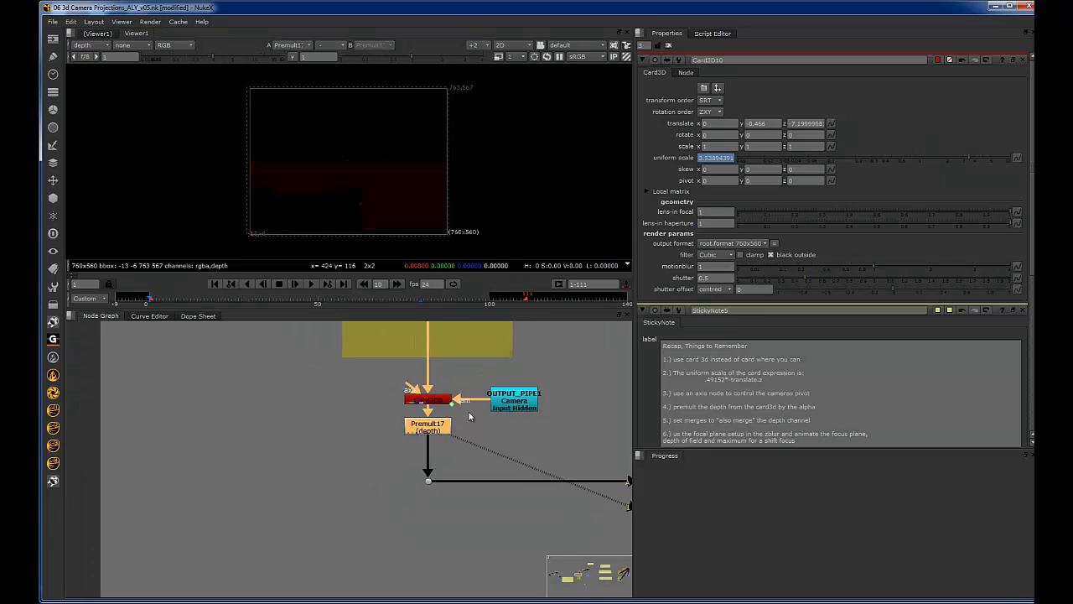
pyautogui.scroll(-4, 352, 420)
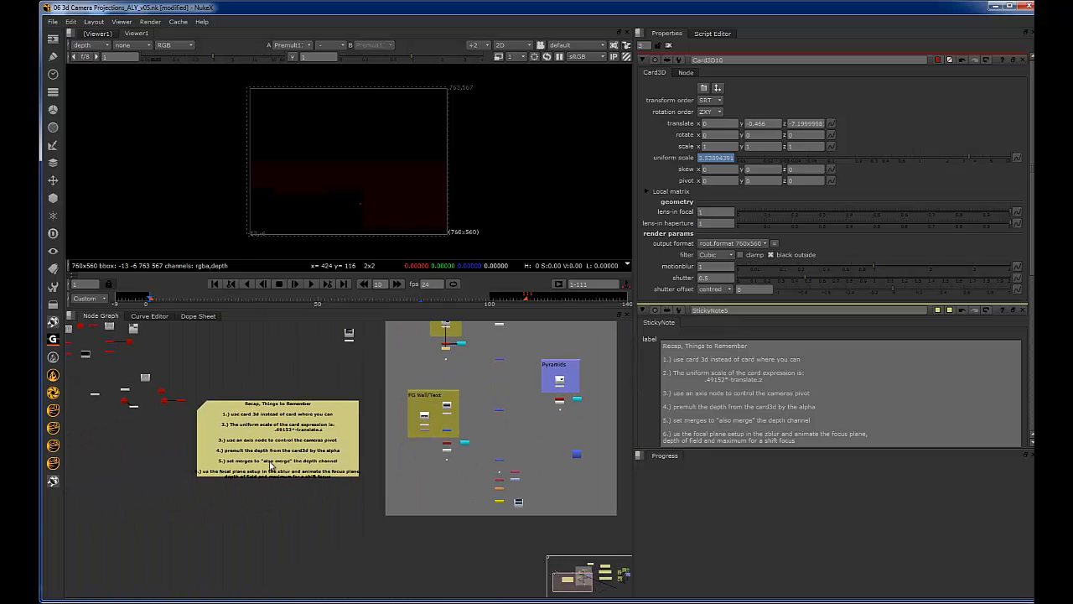
pyautogui.scroll(6, 277, 453)
pyautogui.moveTo(535, 388); pyautogui.dragTo(427, 383, button='middle')
pyautogui.scroll(5, 398, 496)
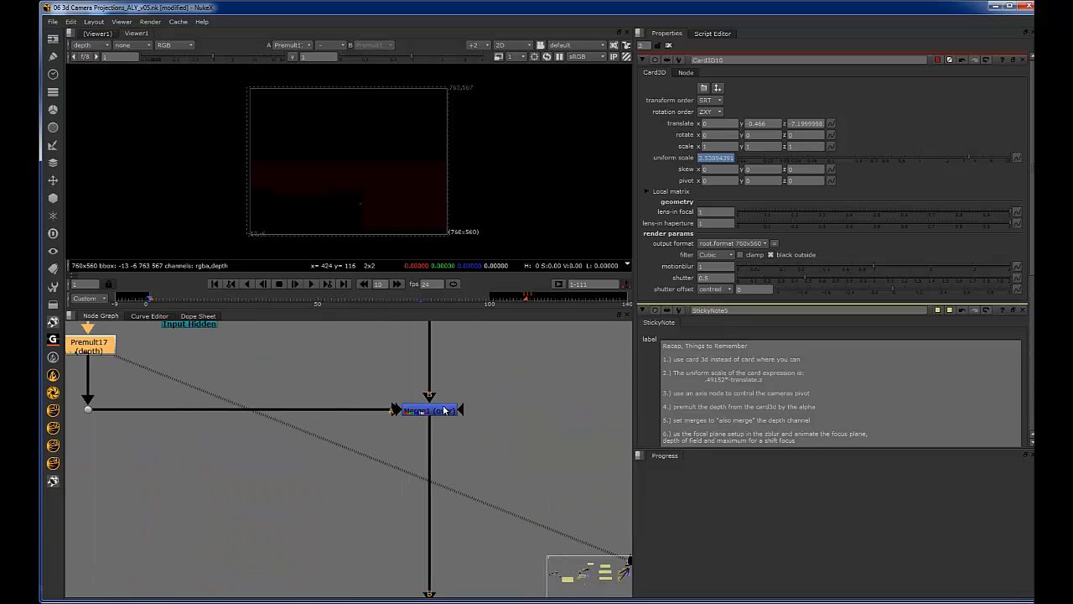
pyautogui.click(440, 411)
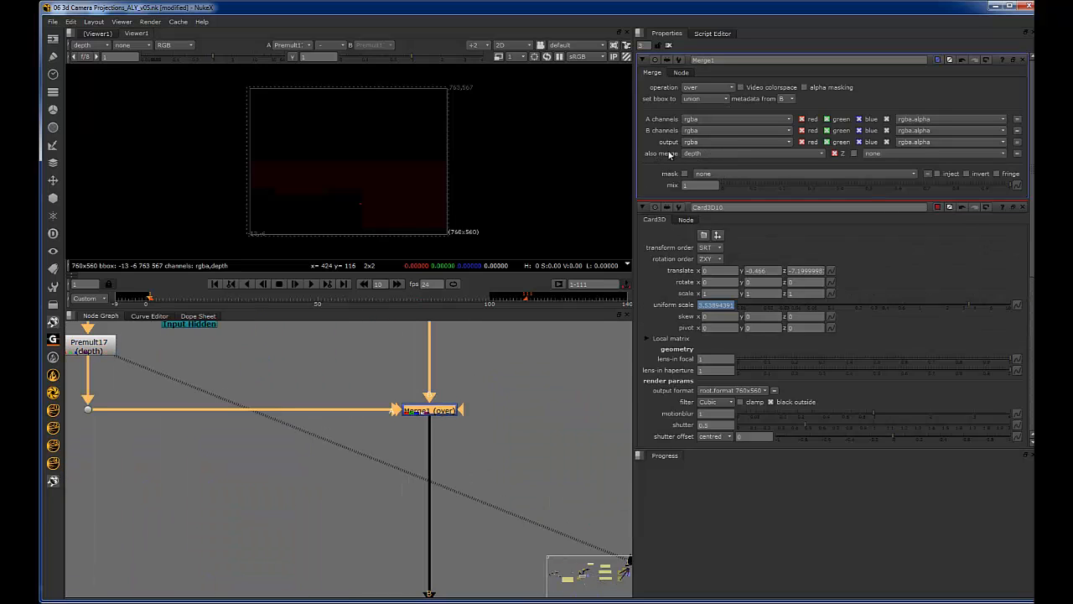
# Step: Review the recap note's last points and open the ZBlur2 node's properties to examine its focus plane and depth-of-field settings
pyautogui.scroll(-4, 577, 387)
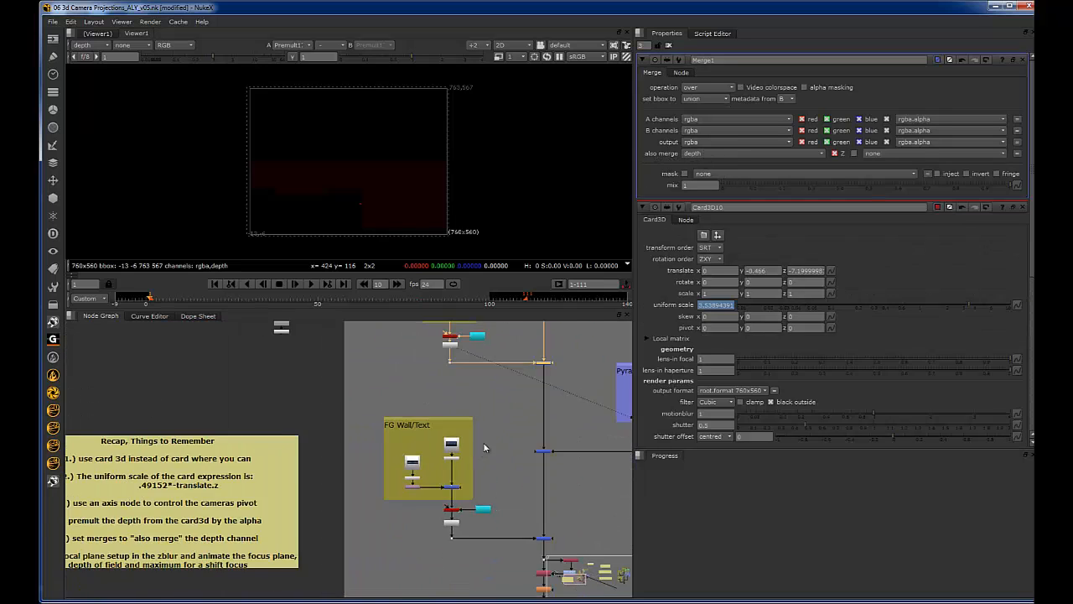
pyautogui.scroll(6, 151, 511)
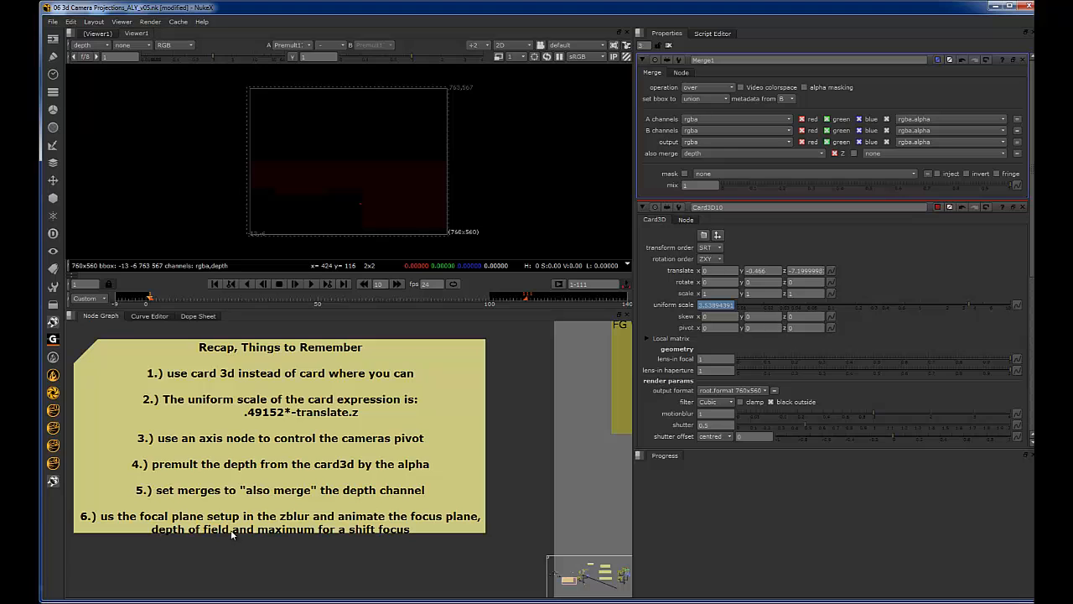
pyautogui.scroll(-5, 448, 421)
pyautogui.scroll(4, 353, 452)
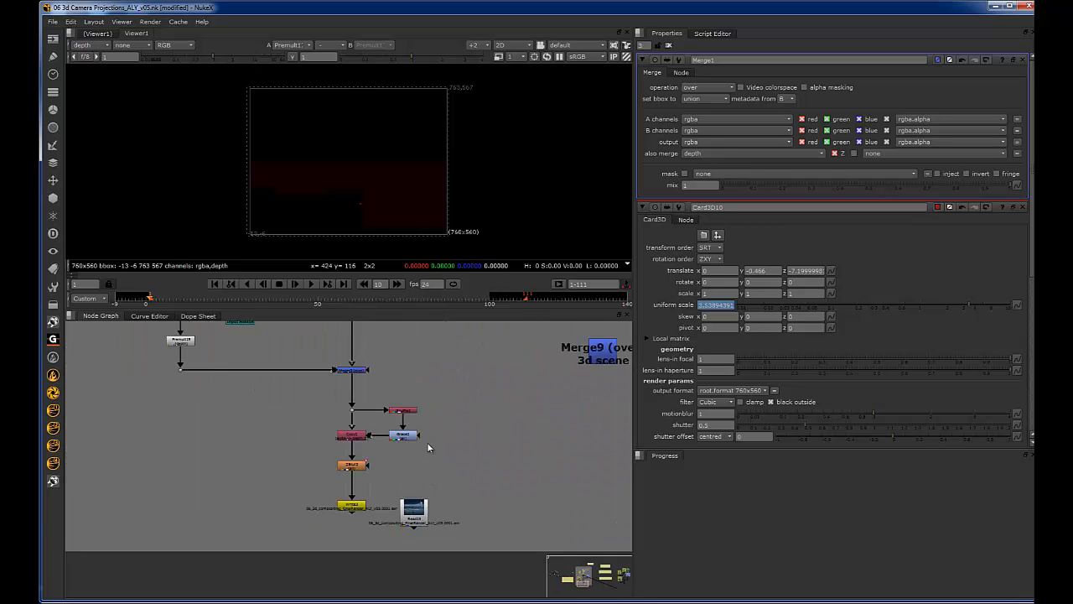
pyautogui.doubleClick(342, 462)
pyautogui.click(715, 133)
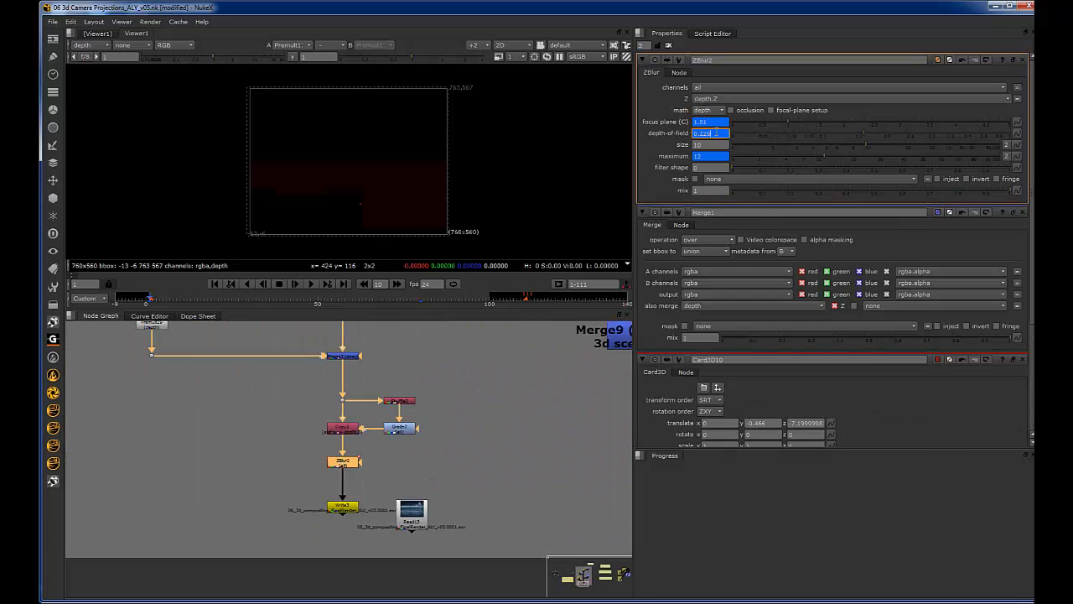
pyautogui.click(713, 120)
# Step: Undo the displacement of the Grade2 node and display the ZBlur2 node's output in the viewer
pyautogui.moveTo(403, 422); pyautogui.dragTo(319, 466)
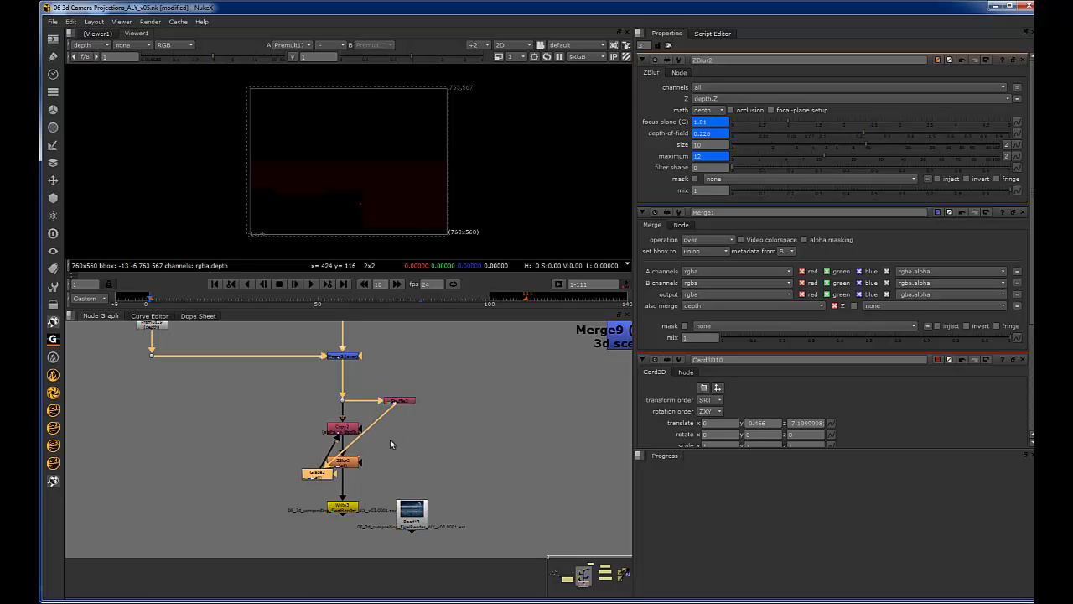
pyautogui.hotkey('ctrl', 'z')
pyautogui.click(344, 461)
pyautogui.press('1')
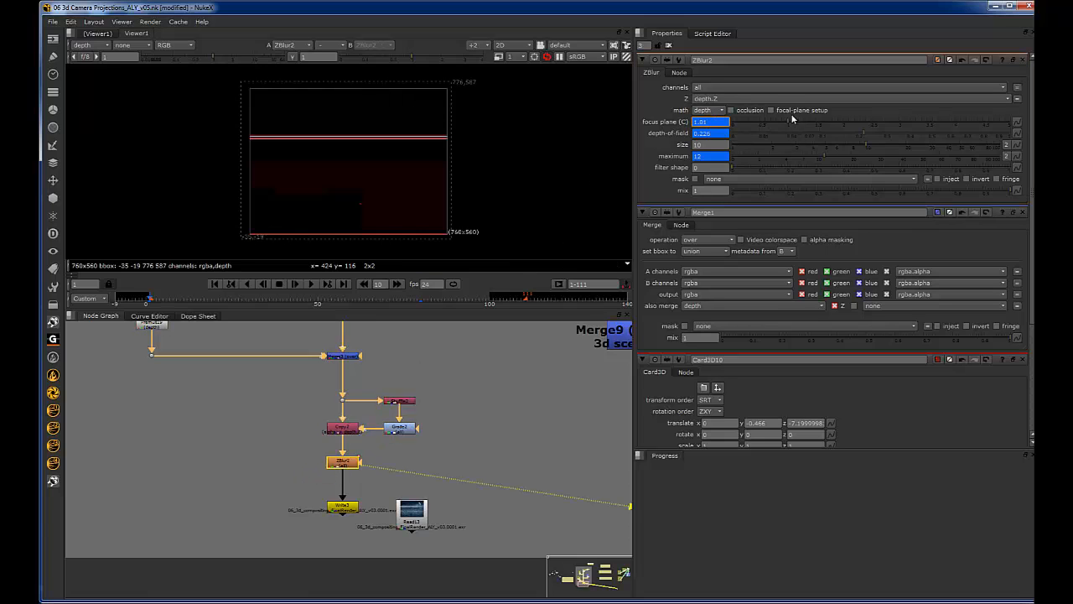
# Step: Preview ZBlur2's focal-plane setup with the viewer switched to the rgba channels, and turn the focal-plane setup off
pyautogui.click(784, 111)
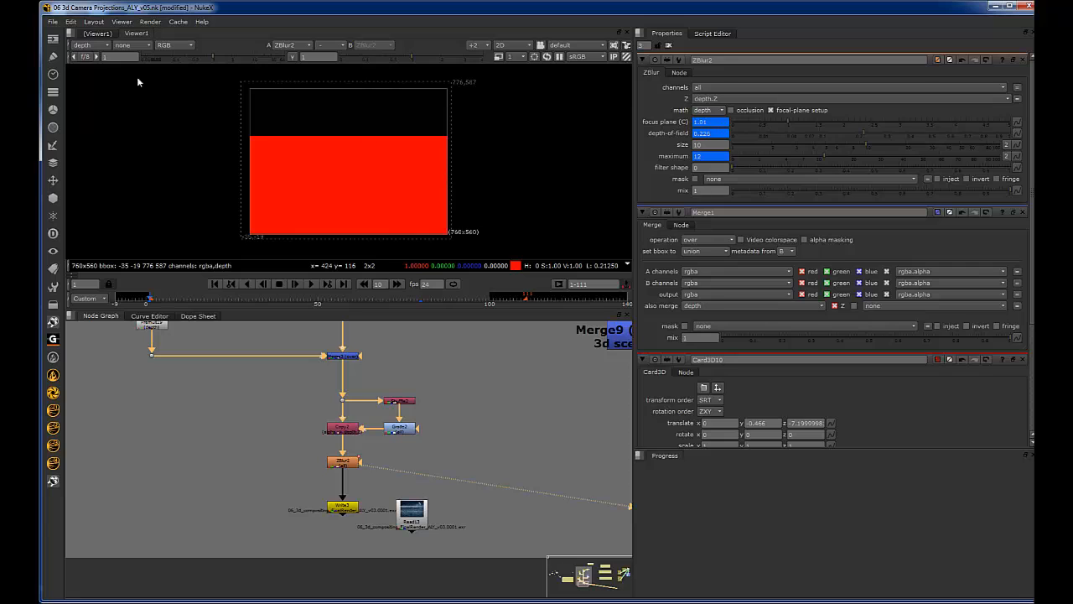
pyautogui.click(89, 45)
pyautogui.click(92, 71)
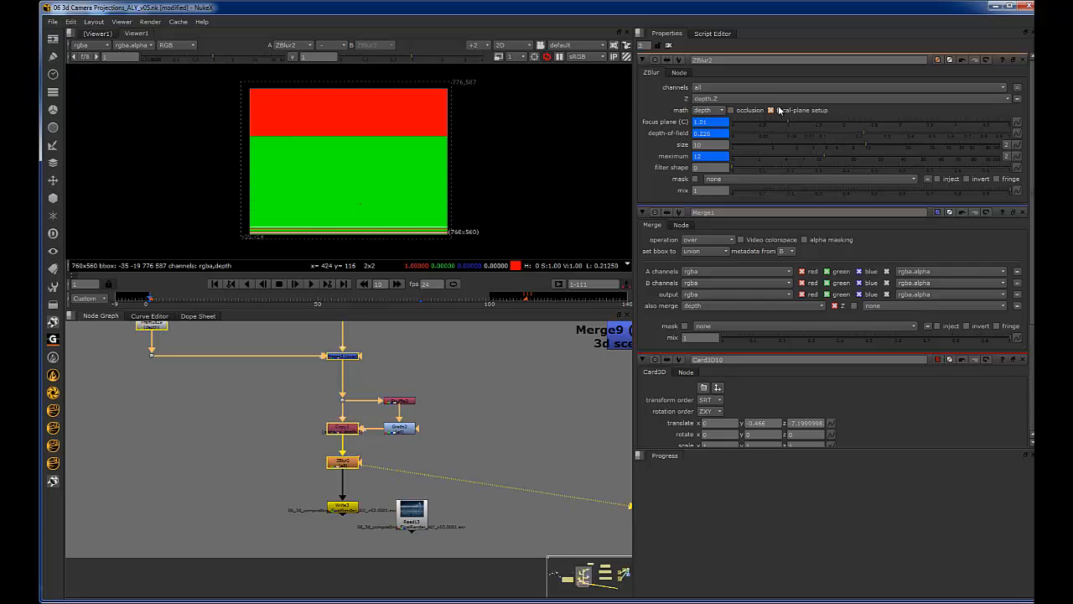
pyautogui.click(787, 112)
pyautogui.click(795, 113)
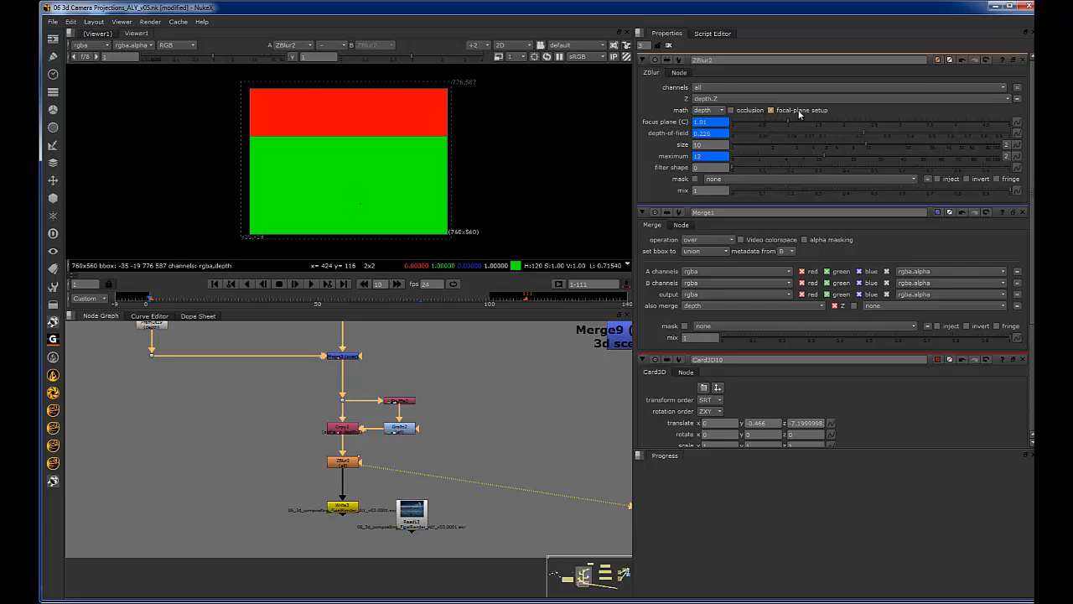
pyautogui.click(788, 117)
# Step: Move the Read13 final render node farther to the right of the Write3 node and deselect it
pyautogui.scroll(-2, 392, 427)
pyautogui.moveTo(400, 441); pyautogui.dragTo(447, 393, button='middle')
pyautogui.scroll(5, 417, 430)
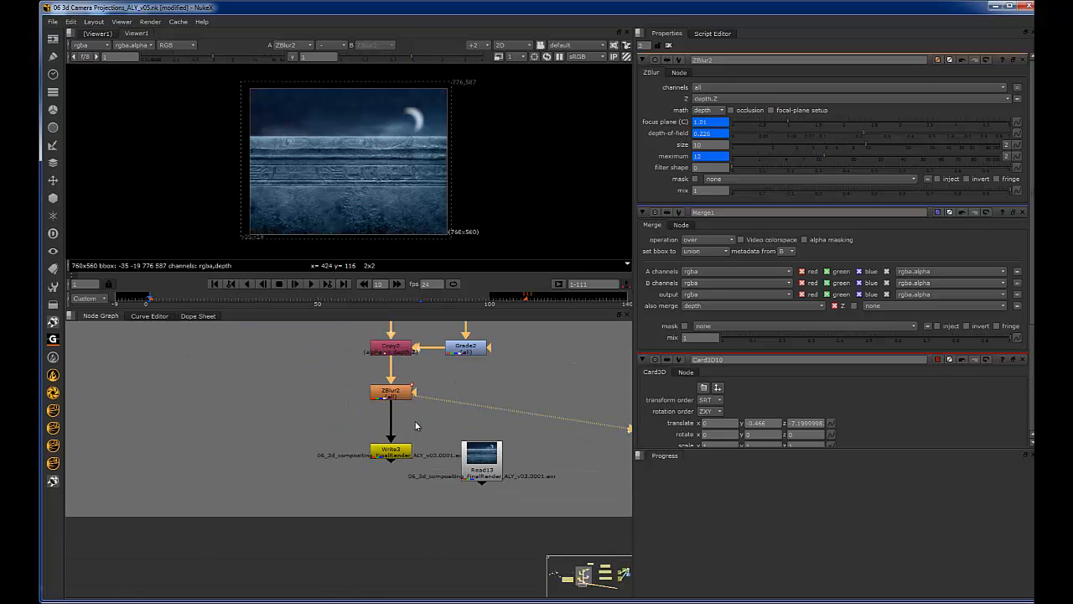
pyautogui.click(382, 458)
pyautogui.click(440, 439)
pyautogui.moveTo(462, 464); pyautogui.dragTo(510, 467)
pyautogui.click(508, 415)
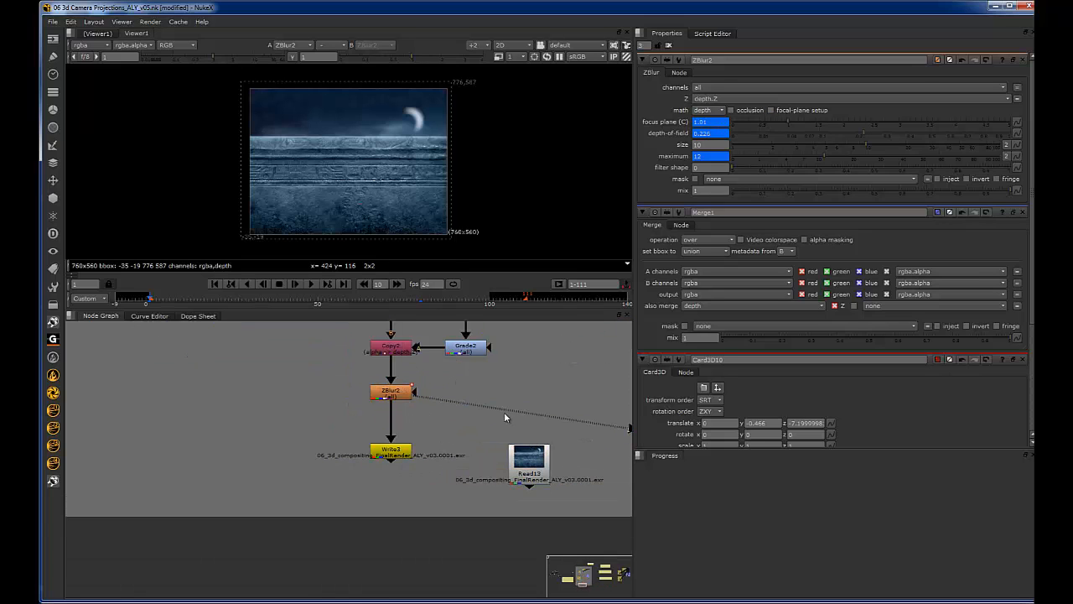
# Step: Look over the wider node graph around the night scene and shift Read13 again to widen its gap from Write3
pyautogui.scroll(-6, 423, 399)
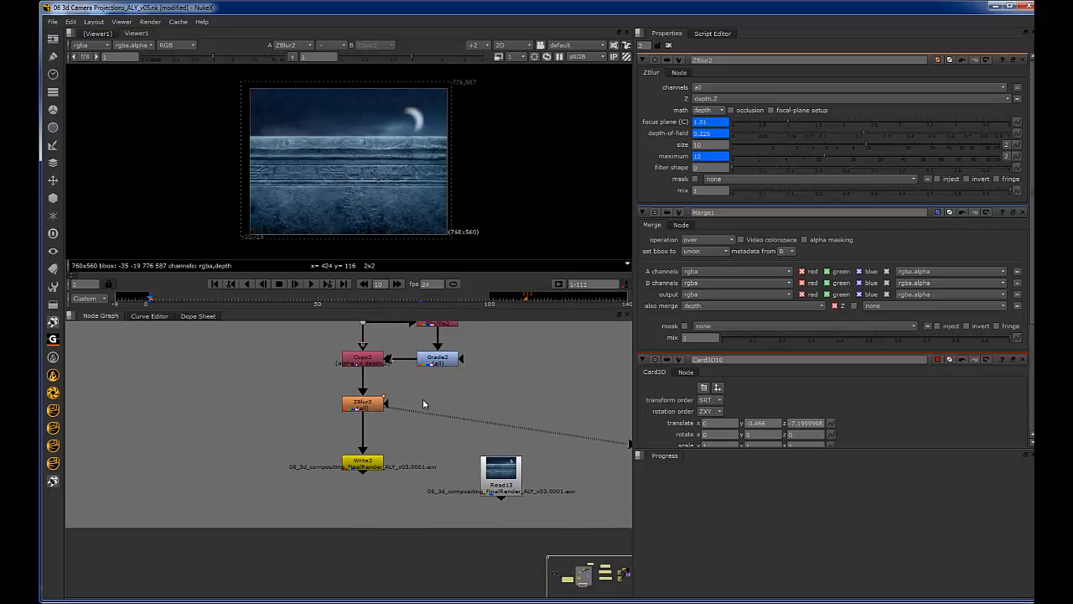
pyautogui.scroll(-3, 413, 467)
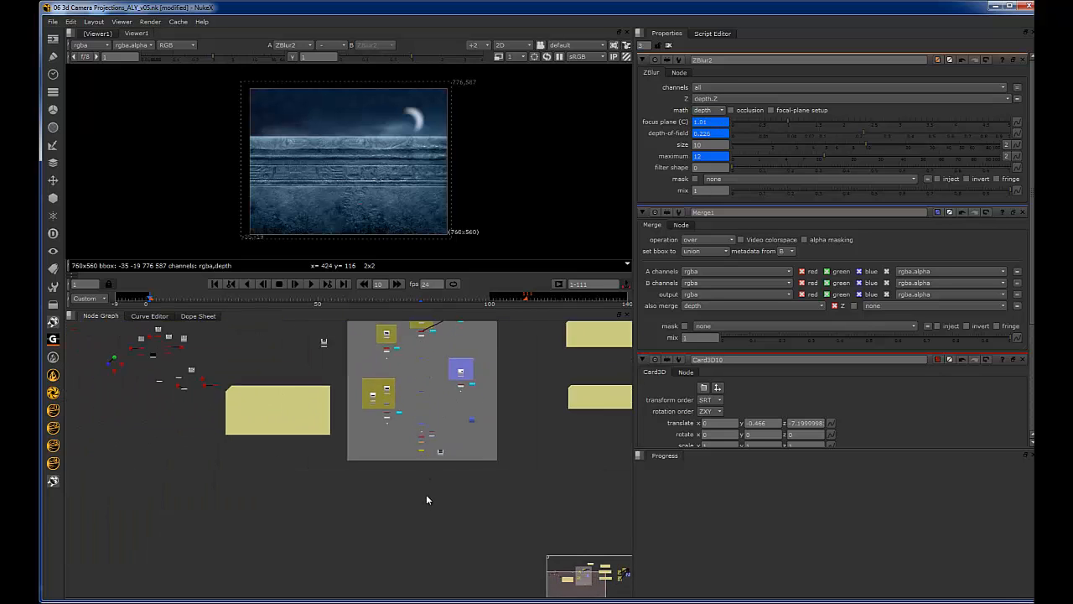
pyautogui.moveTo(398, 489); pyautogui.dragTo(345, 465, button='middle')
pyautogui.scroll(7, 344, 470)
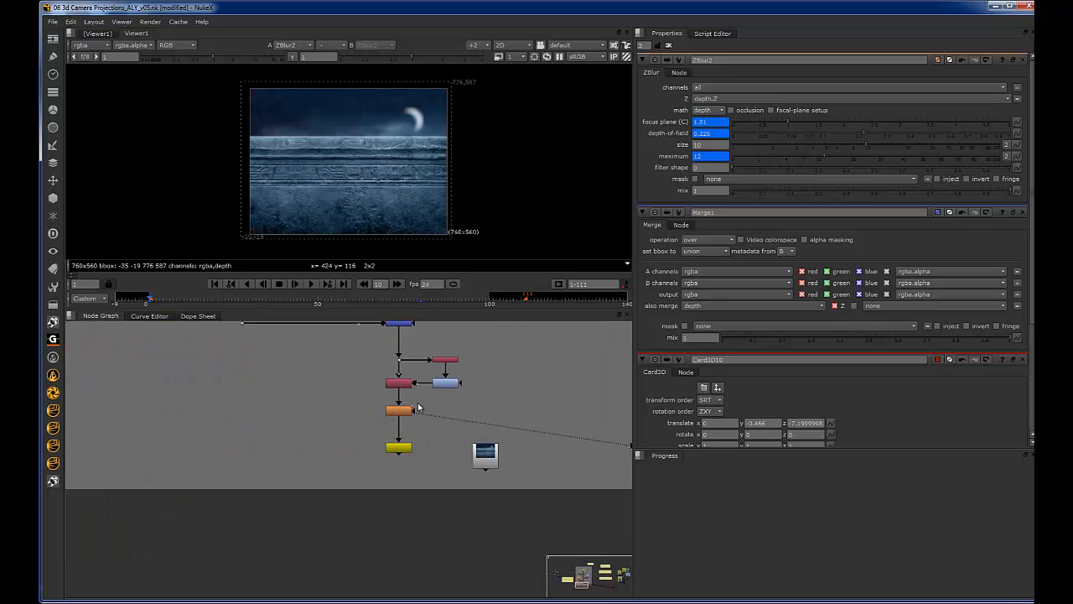
pyautogui.moveTo(421, 436); pyautogui.dragTo(416, 458, button='middle')
pyautogui.scroll(-2, 391, 464)
pyautogui.scroll(4, 418, 457)
pyautogui.click(431, 452)
pyautogui.moveTo(469, 430); pyautogui.dragTo(483, 426)
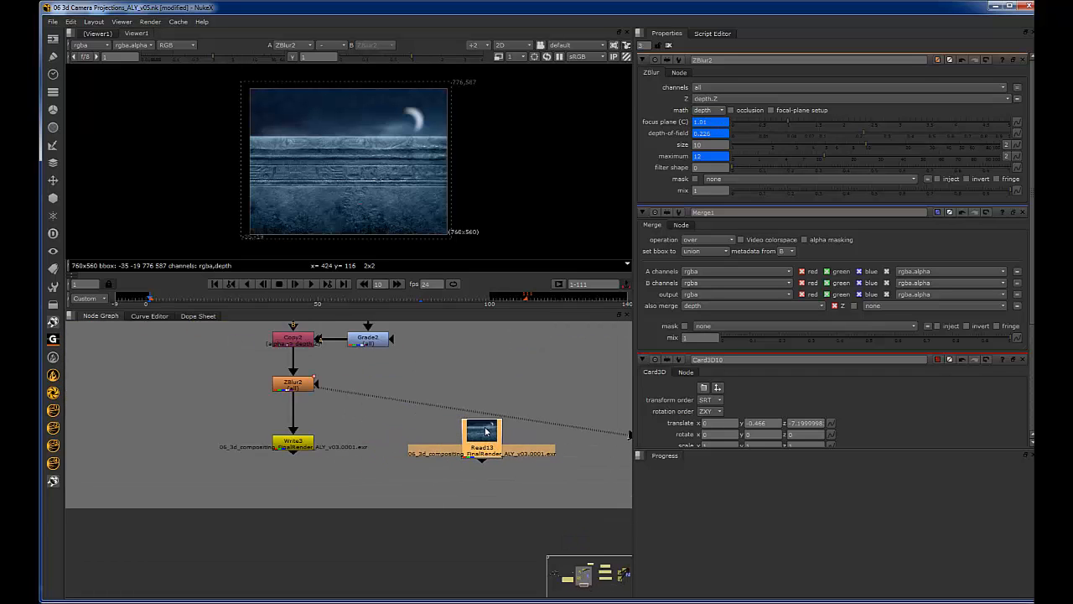
pyautogui.scroll(-2, 480, 381)
pyautogui.moveTo(478, 381); pyautogui.dragTo(455, 441, button='middle')
pyautogui.scroll(-3, 453, 436)
pyautogui.moveTo(442, 380); pyautogui.dragTo(445, 444, button='middle')
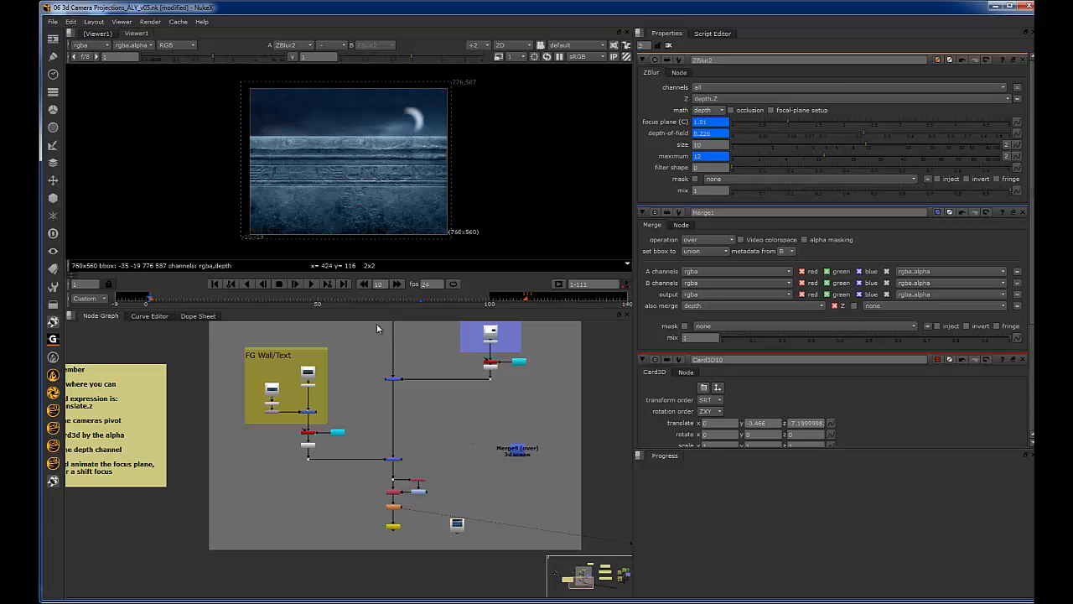
pyautogui.moveTo(376, 323); pyautogui.dragTo(212, 473)
pyautogui.click(426, 450)
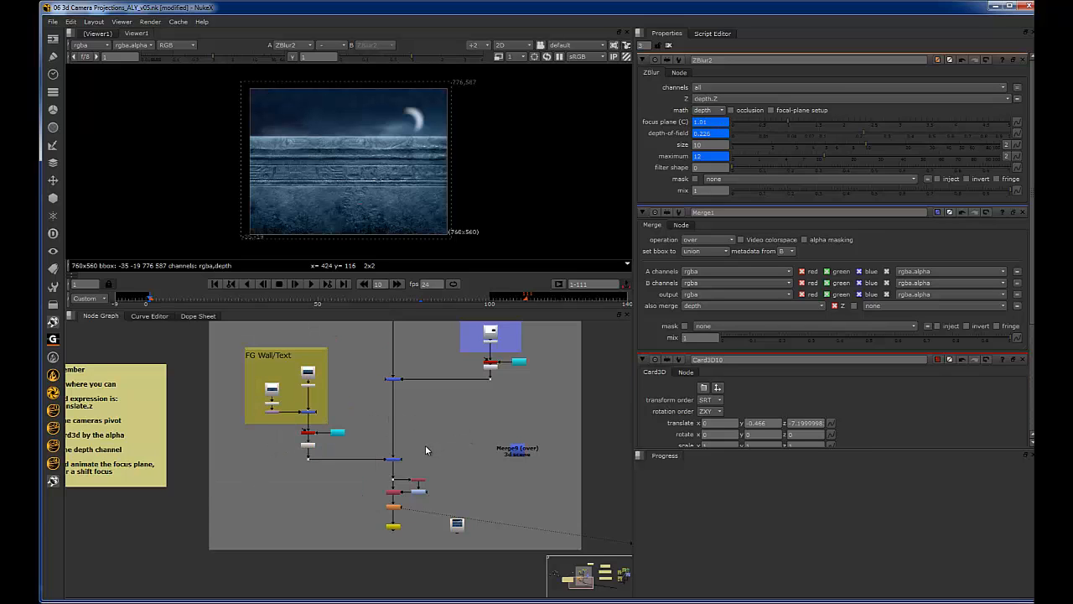